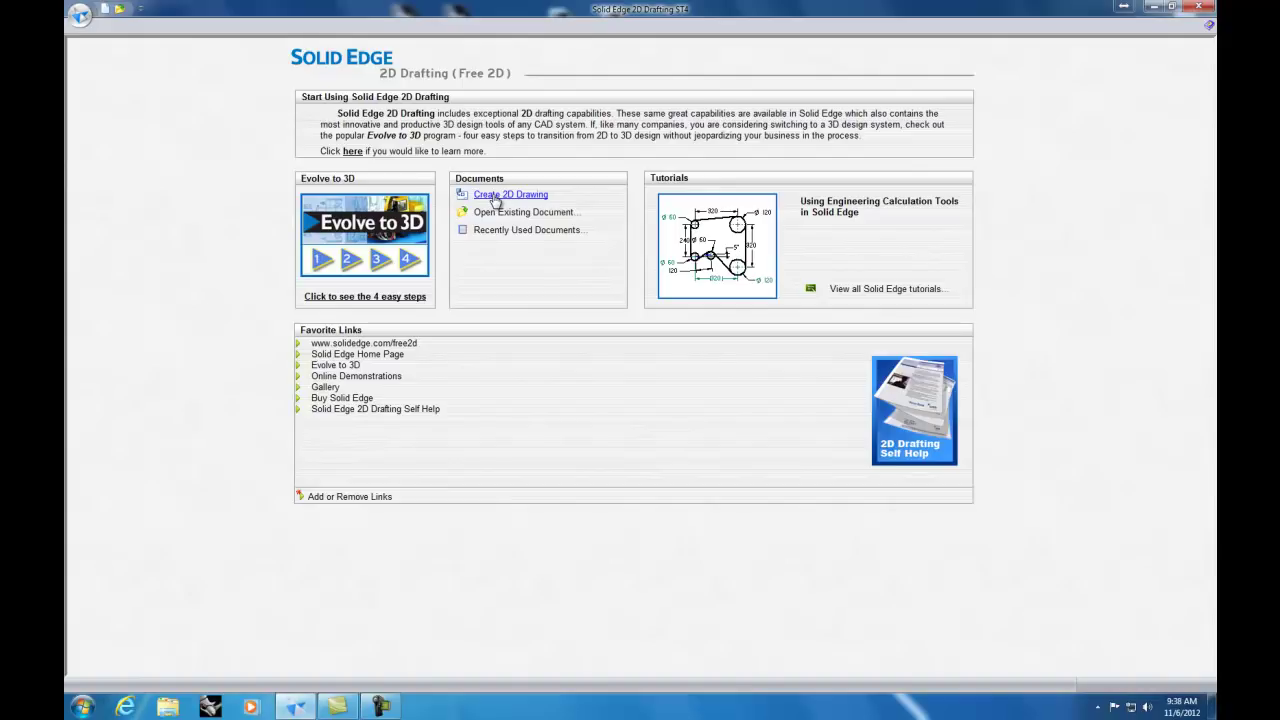
Step: Create a new 2D drawing and show only its 2D Model sheet, with the working sheets turned off
{"action": "left_click", "coordinate": [495, 199]}
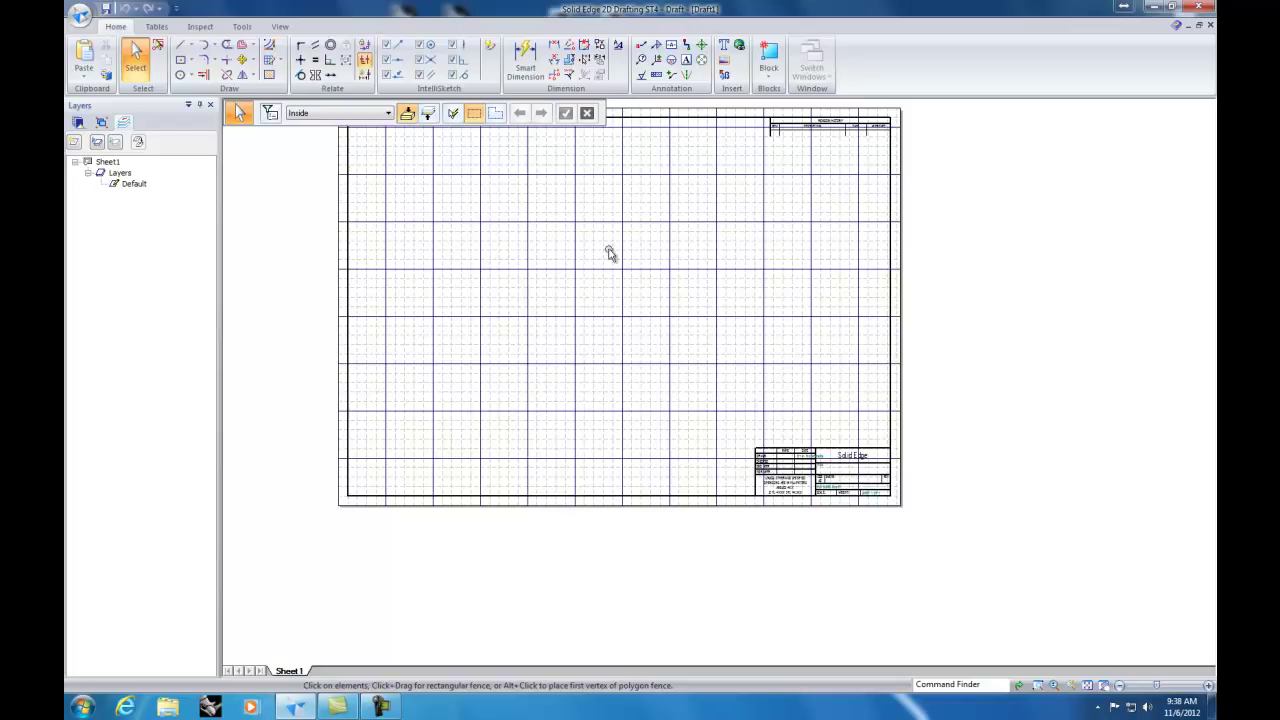
{"action": "left_click", "coordinate": [281, 27]}
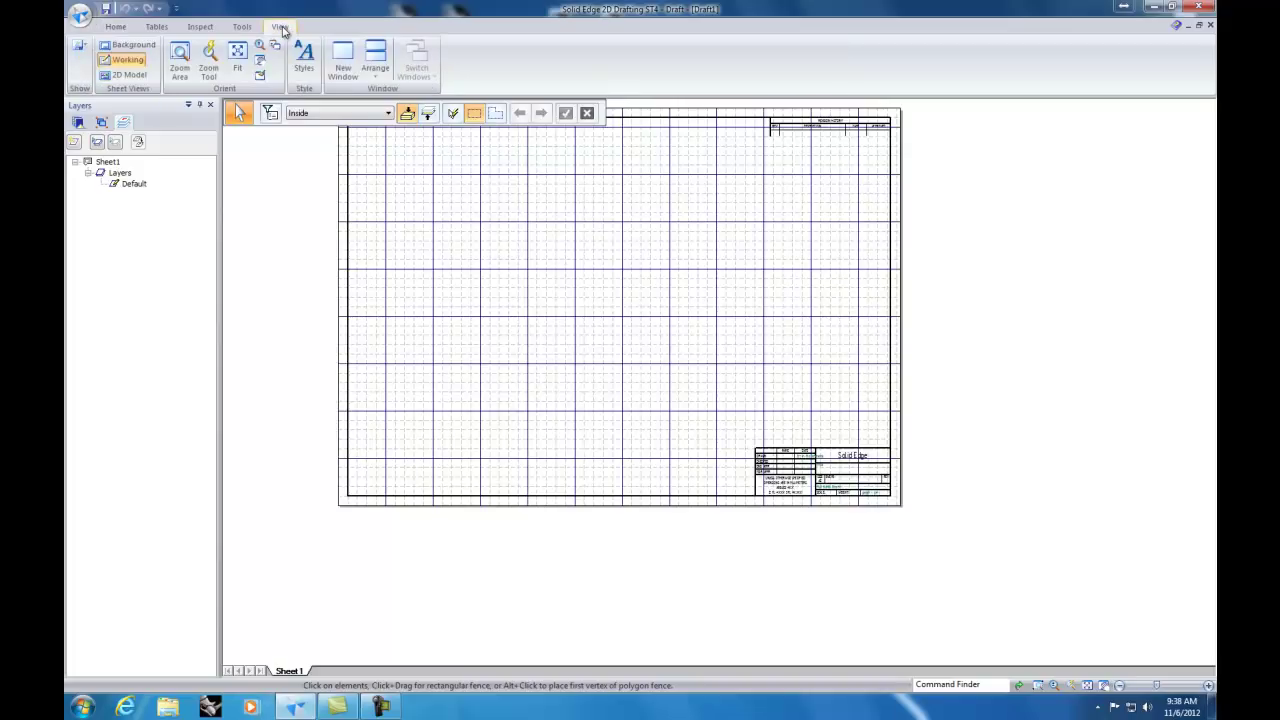
{"action": "left_click", "coordinate": [116, 78]}
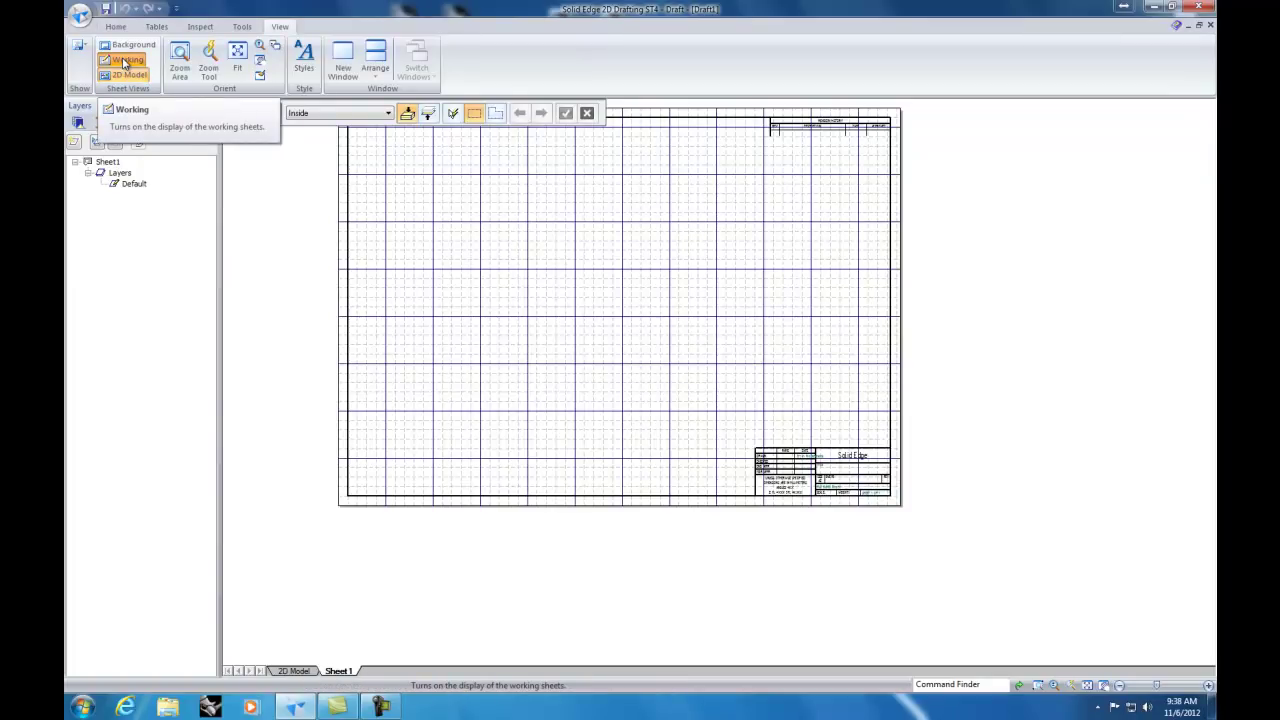
{"action": "left_click", "coordinate": [124, 63]}
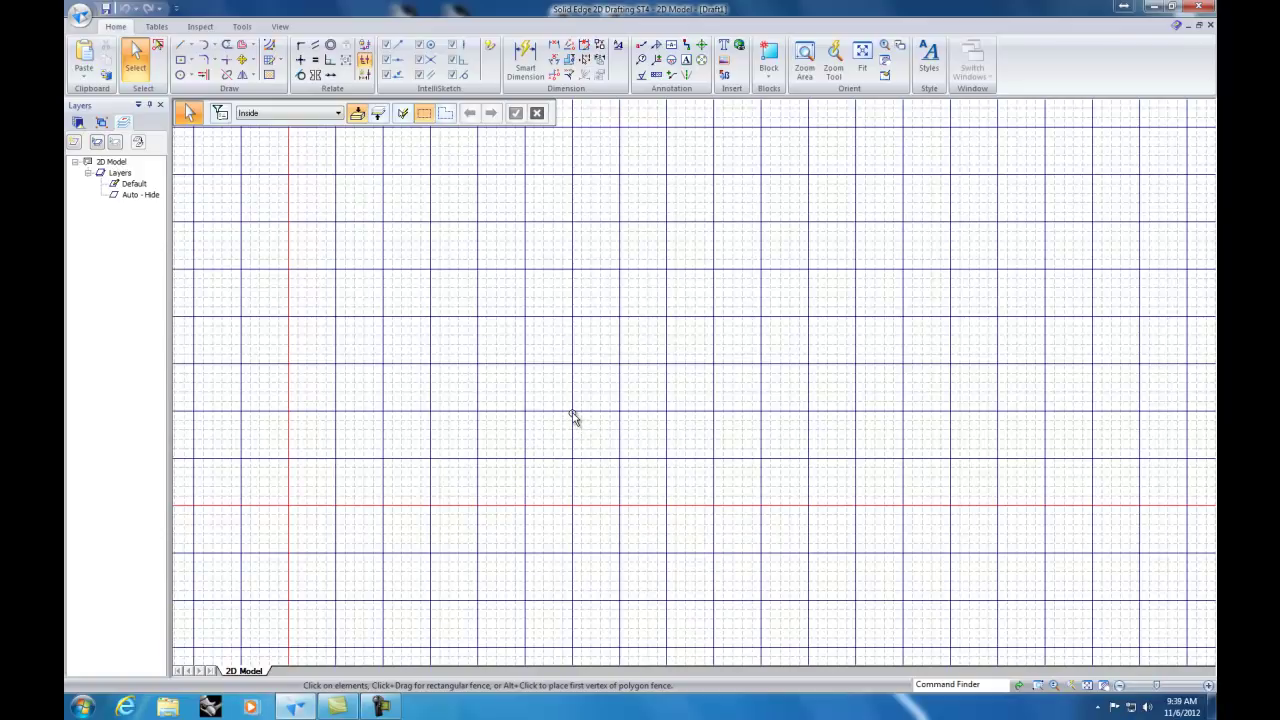
Step: Set the length readout unit to inches in the file properties
{"action": "left_click", "coordinate": [80, 16]}
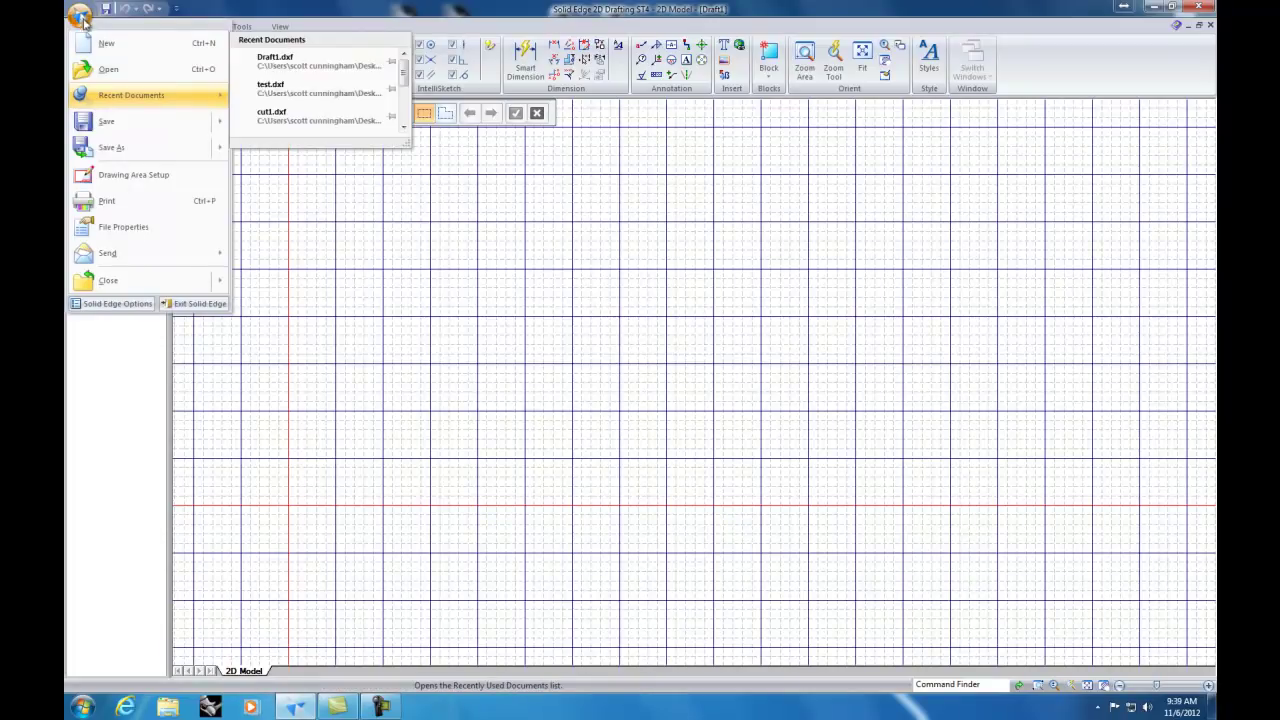
{"action": "left_click", "coordinate": [88, 230]}
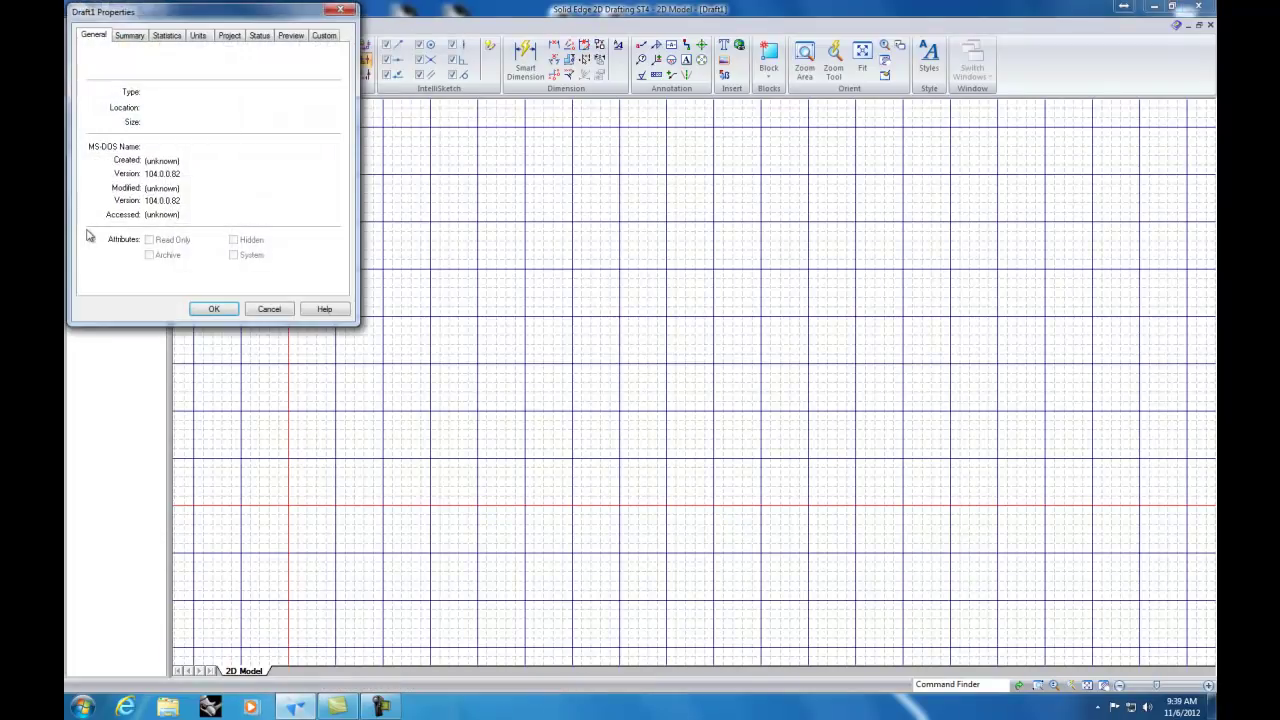
{"action": "left_click", "coordinate": [198, 36]}
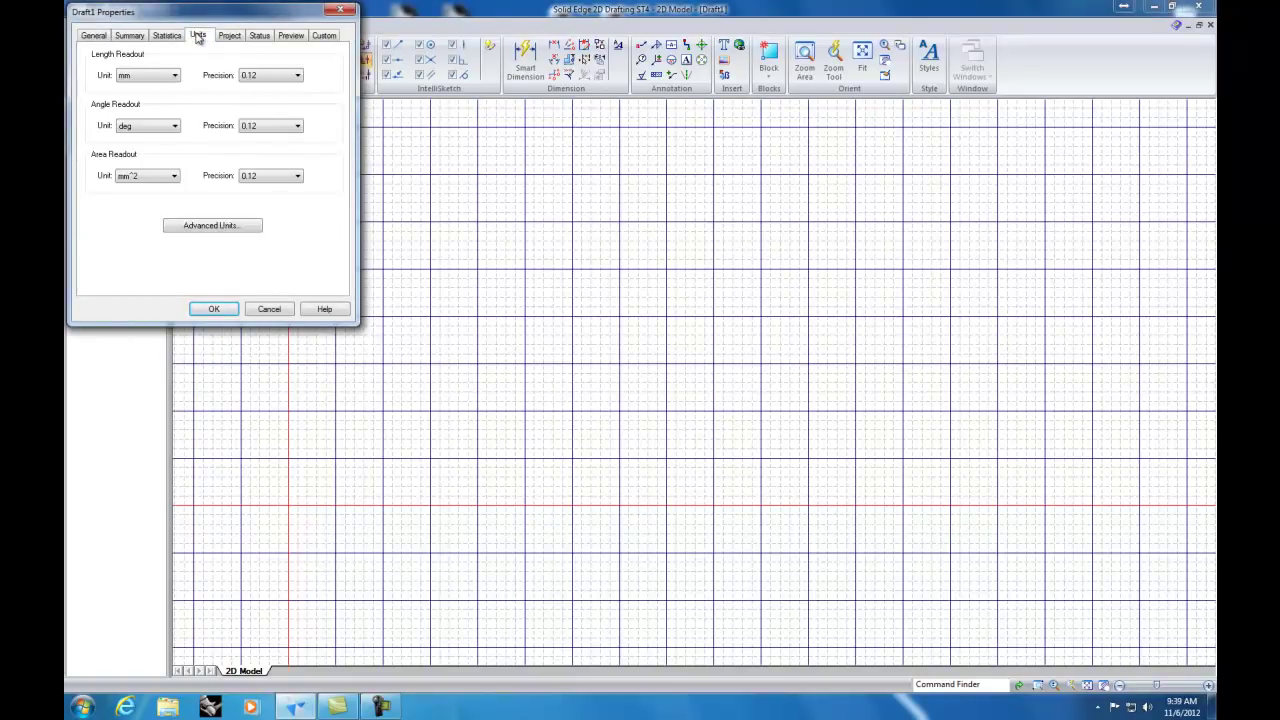
{"action": "left_click", "coordinate": [175, 76]}
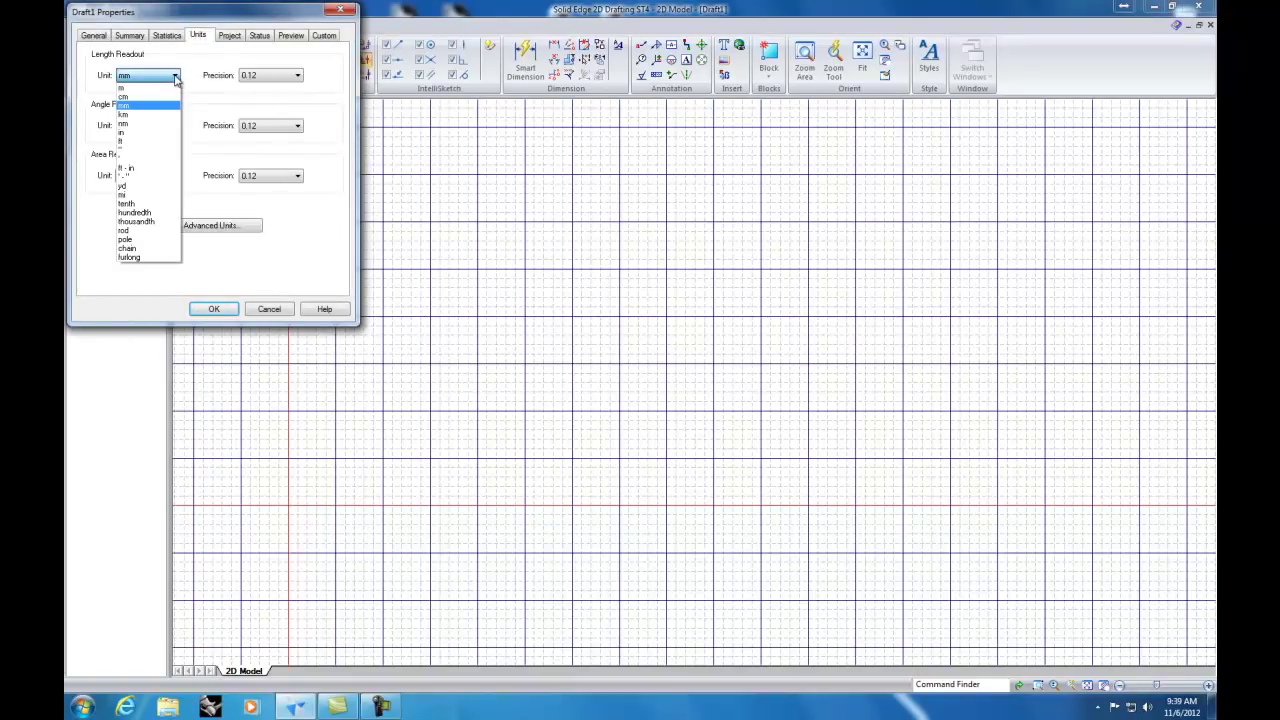
{"action": "left_click", "coordinate": [168, 132]}
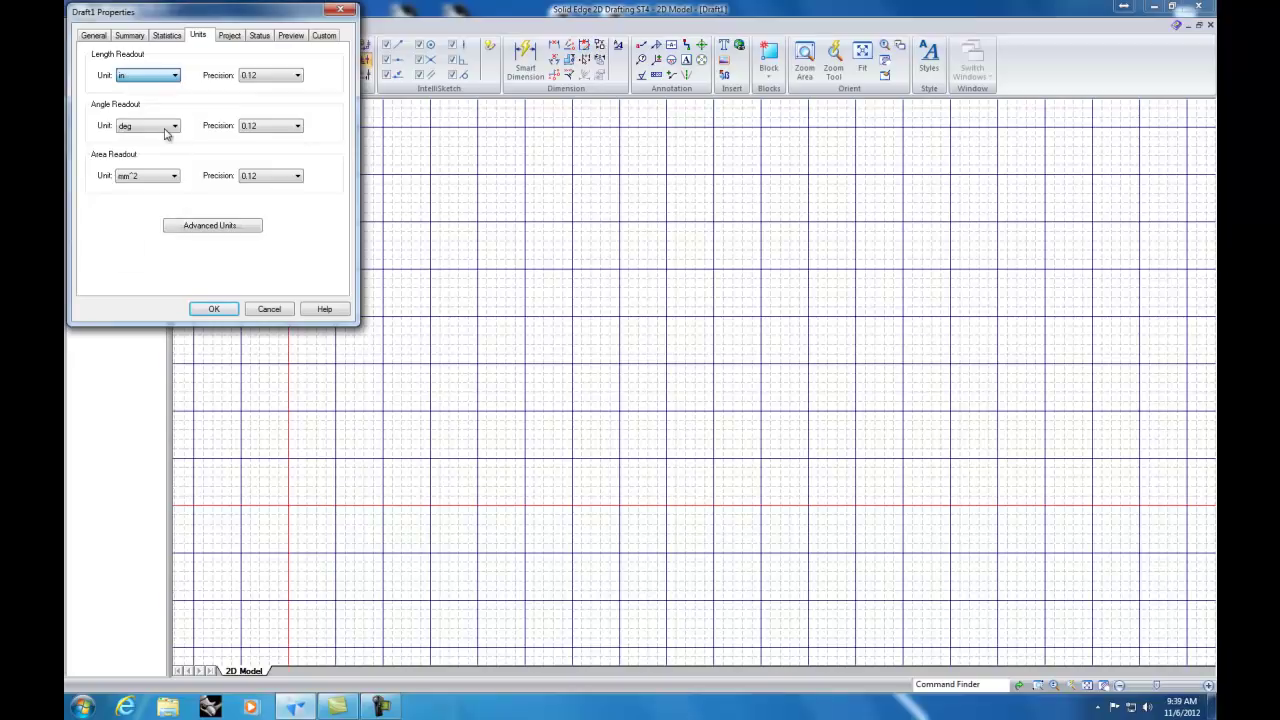
{"action": "left_click", "coordinate": [213, 309]}
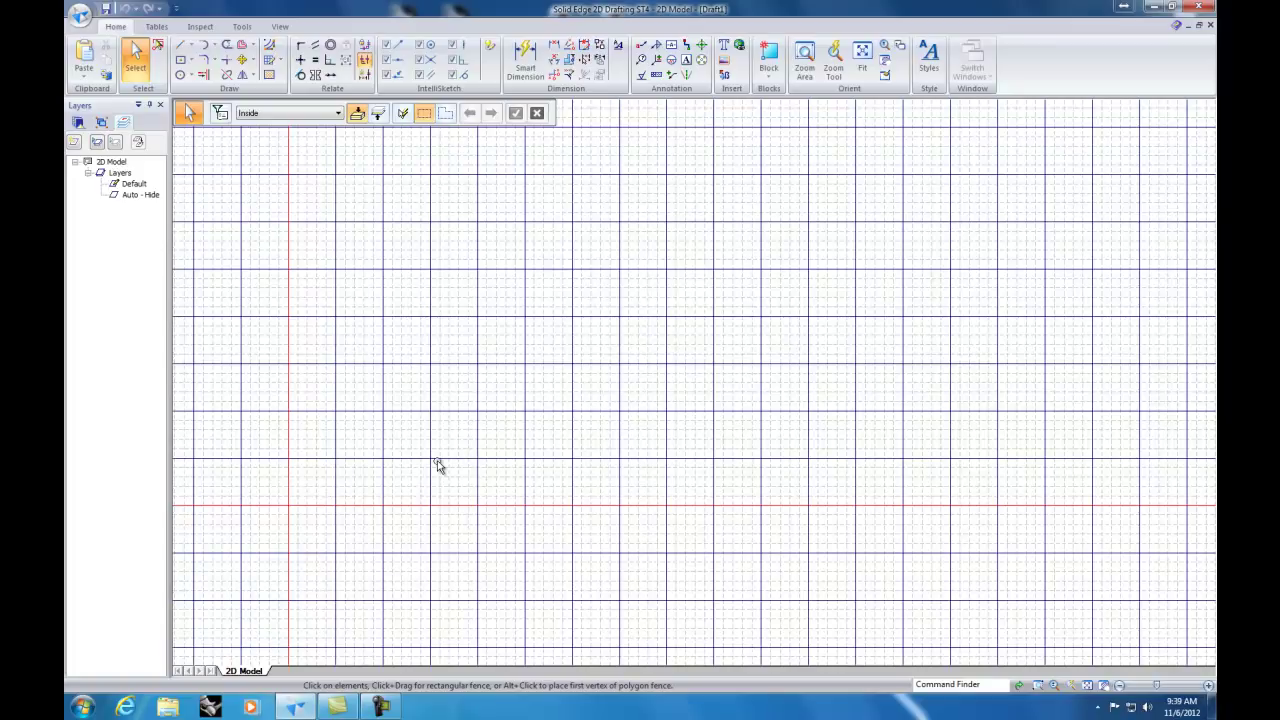
Step: Set the grid's major line spacing to 12 in with 12 minor spaces per major
{"action": "left_click", "coordinate": [280, 63]}
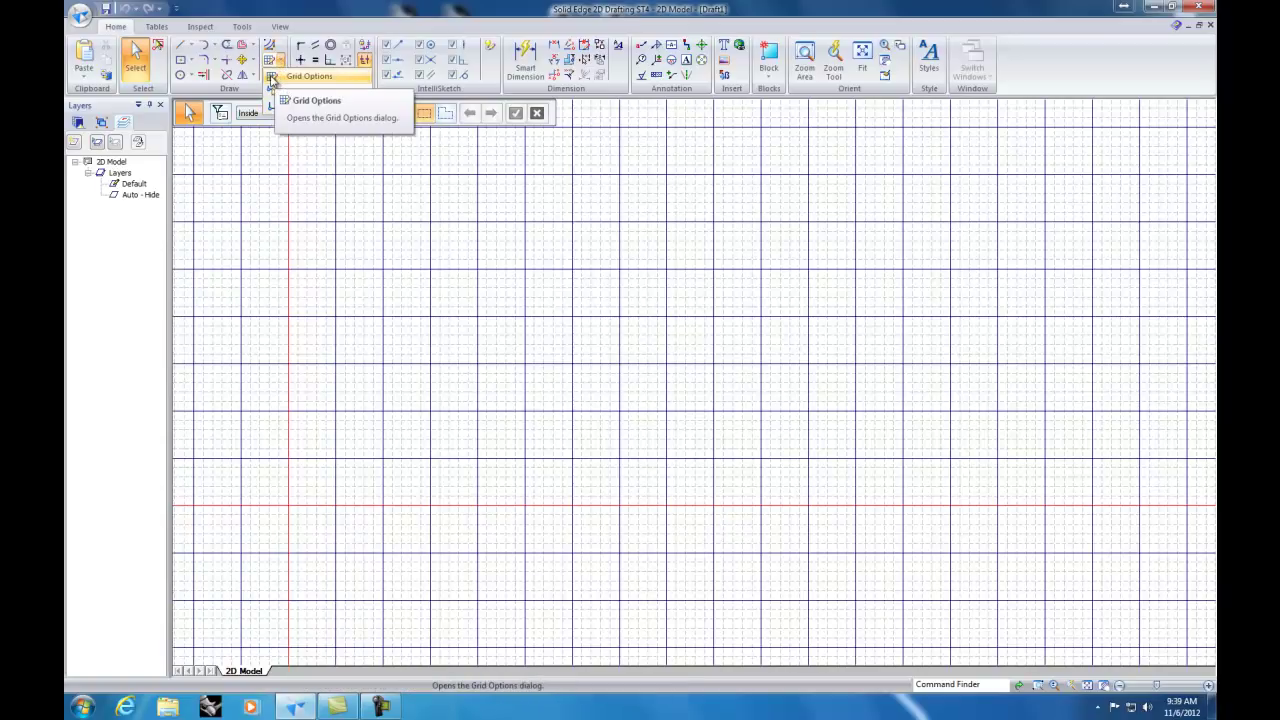
{"action": "left_click", "coordinate": [271, 80]}
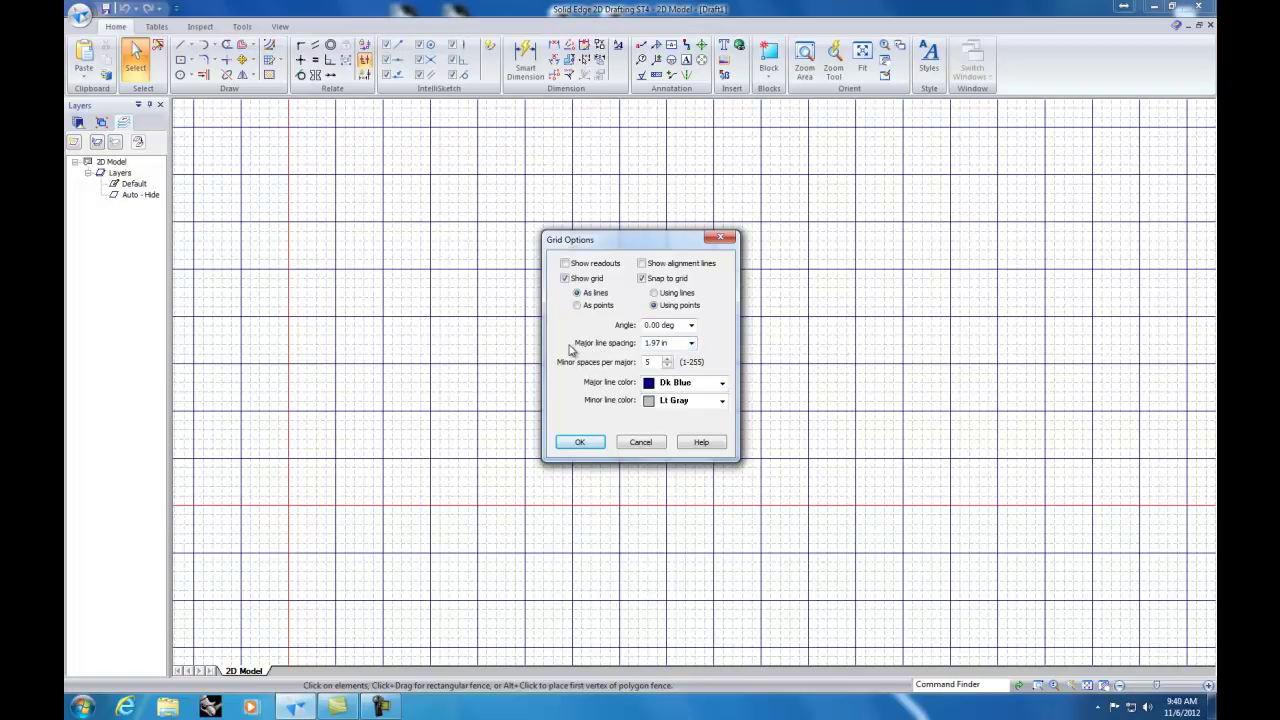
{"action": "left_click", "coordinate": [691, 343]}
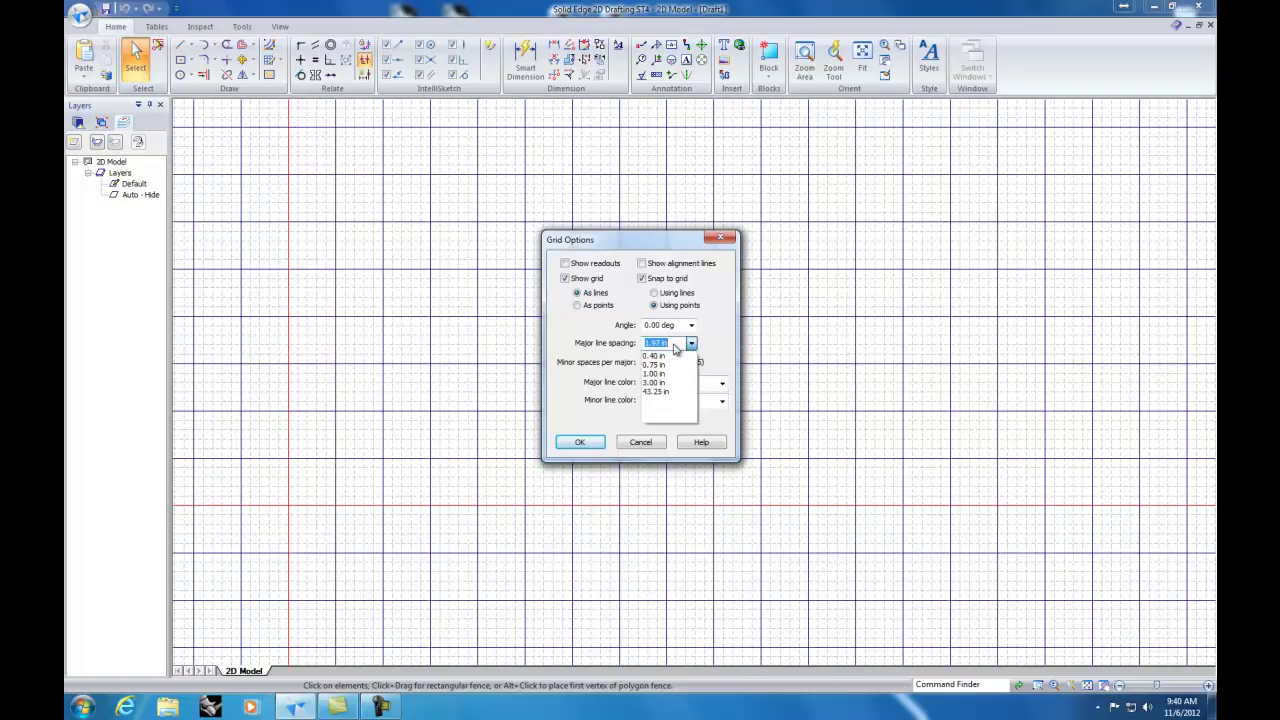
{"action": "type", "text": "12"}
{"action": "key", "text": "Return"}
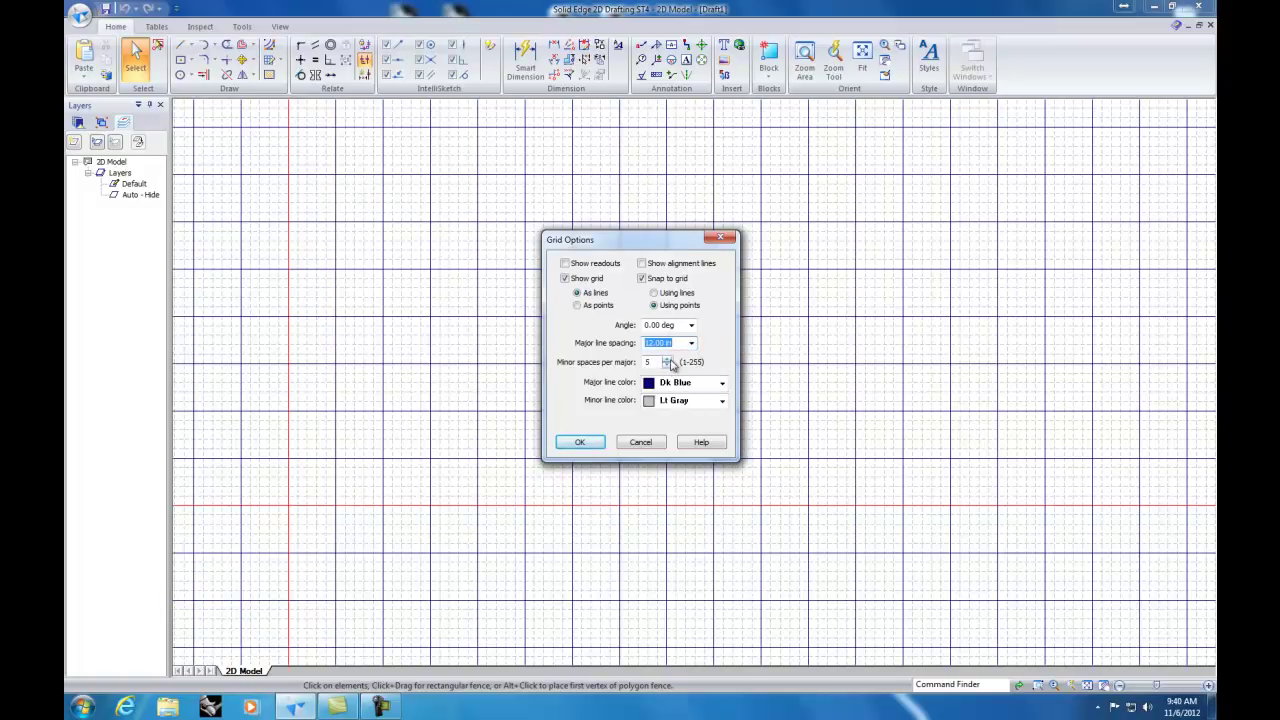
{"action": "left_click", "coordinate": [668, 359]}
{"action": "left_click", "coordinate": [668, 359]}
{"action": "left_click", "coordinate": [580, 443]}
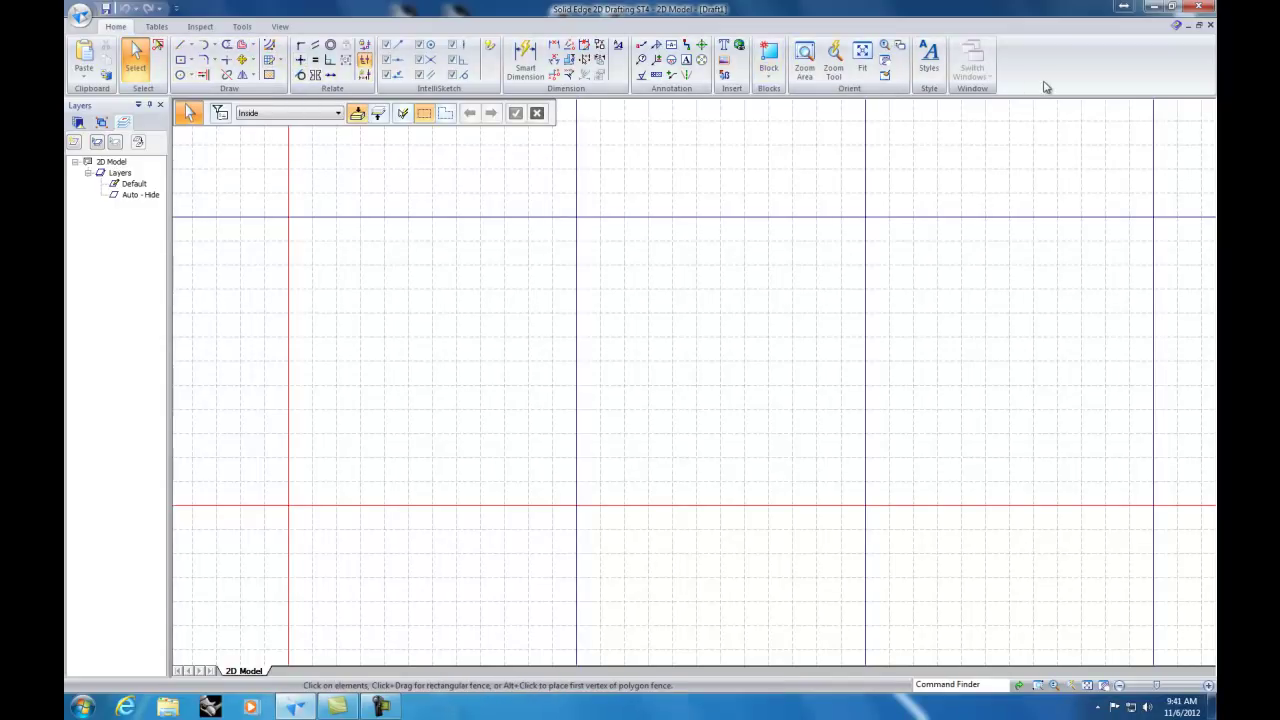
{"action": "left_click", "coordinate": [138, 62]}
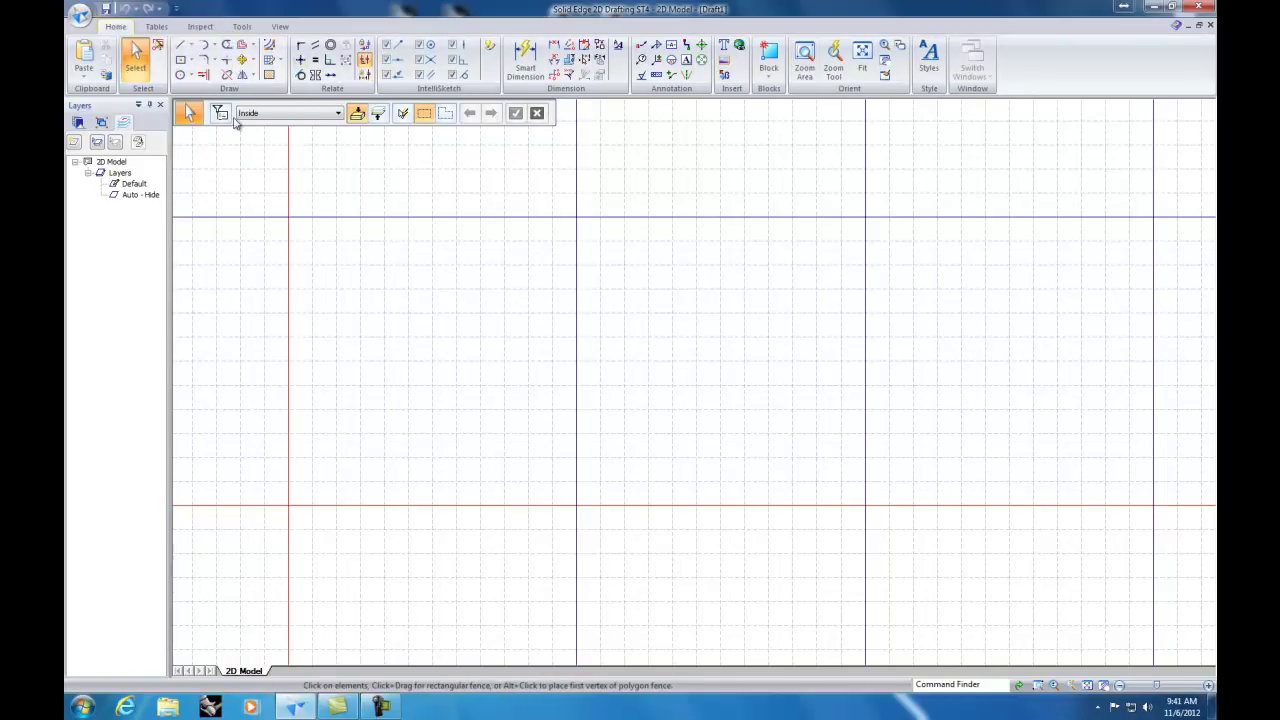
{"action": "left_click", "coordinate": [242, 27]}
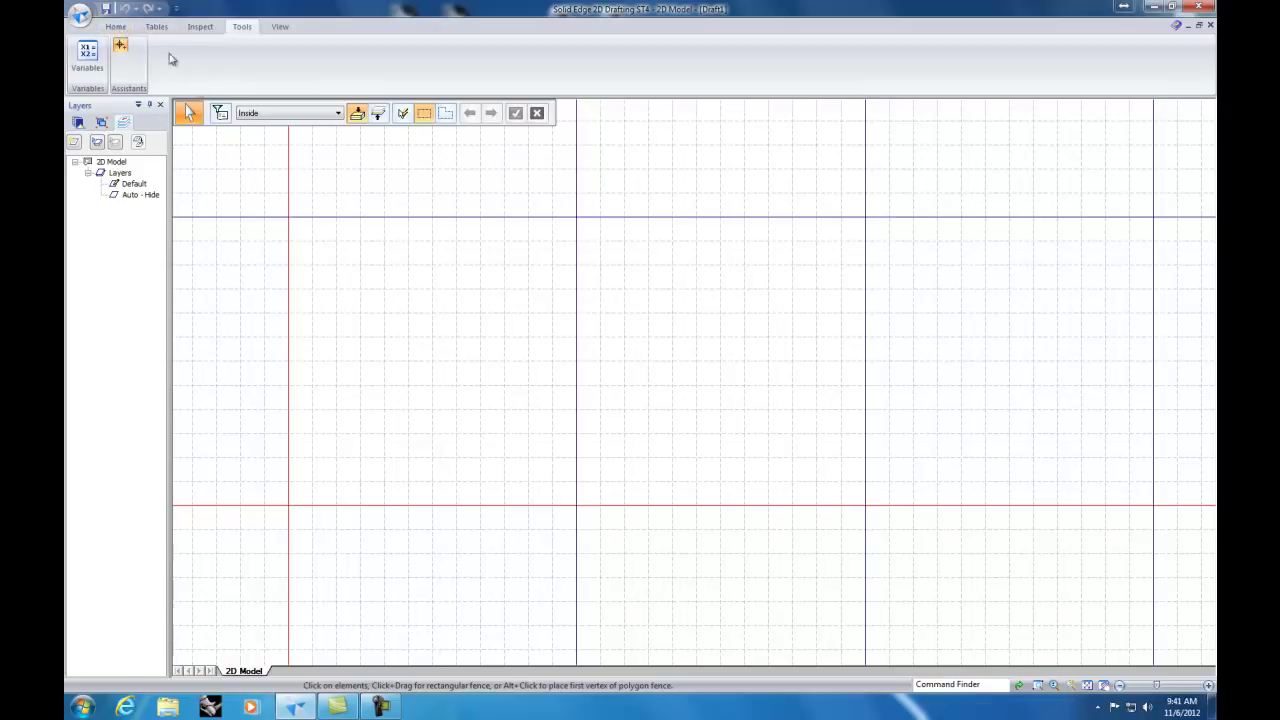
{"action": "left_click", "coordinate": [116, 27]}
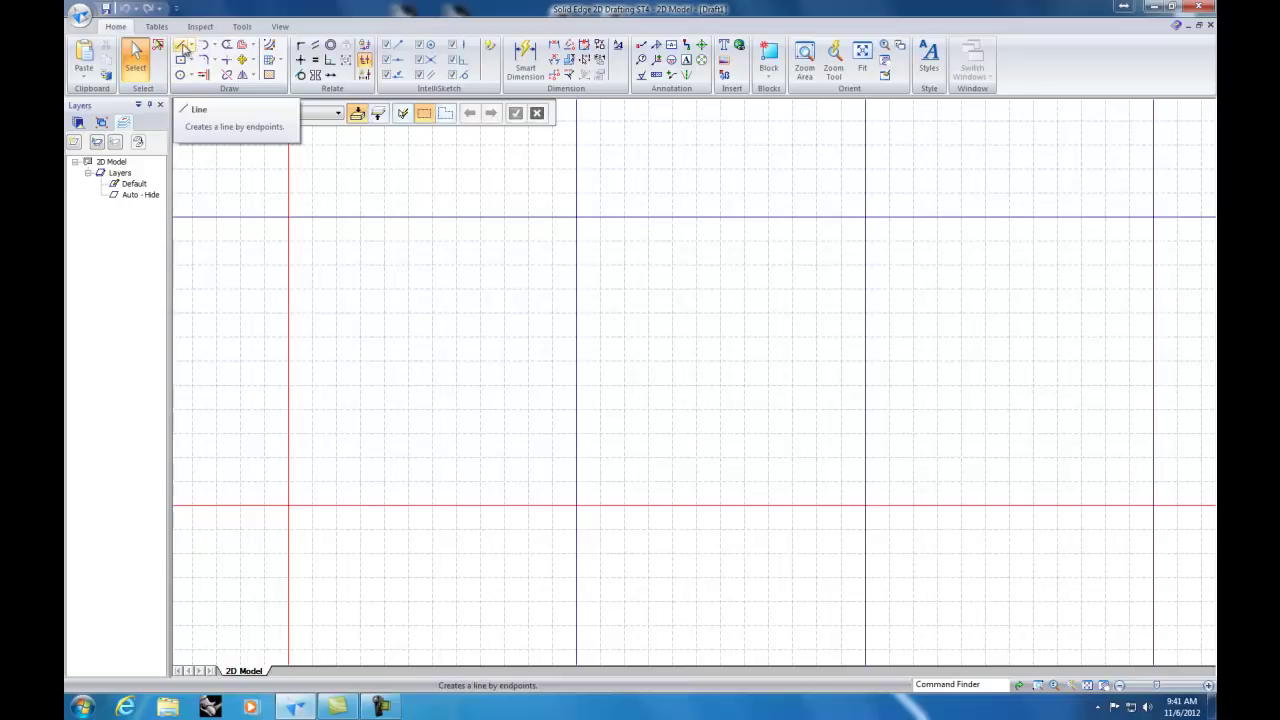
Step: Draw a horizontal line about 7 in long, starting on the first major vertical grid line right of the origin
{"action": "left_click", "coordinate": [193, 50]}
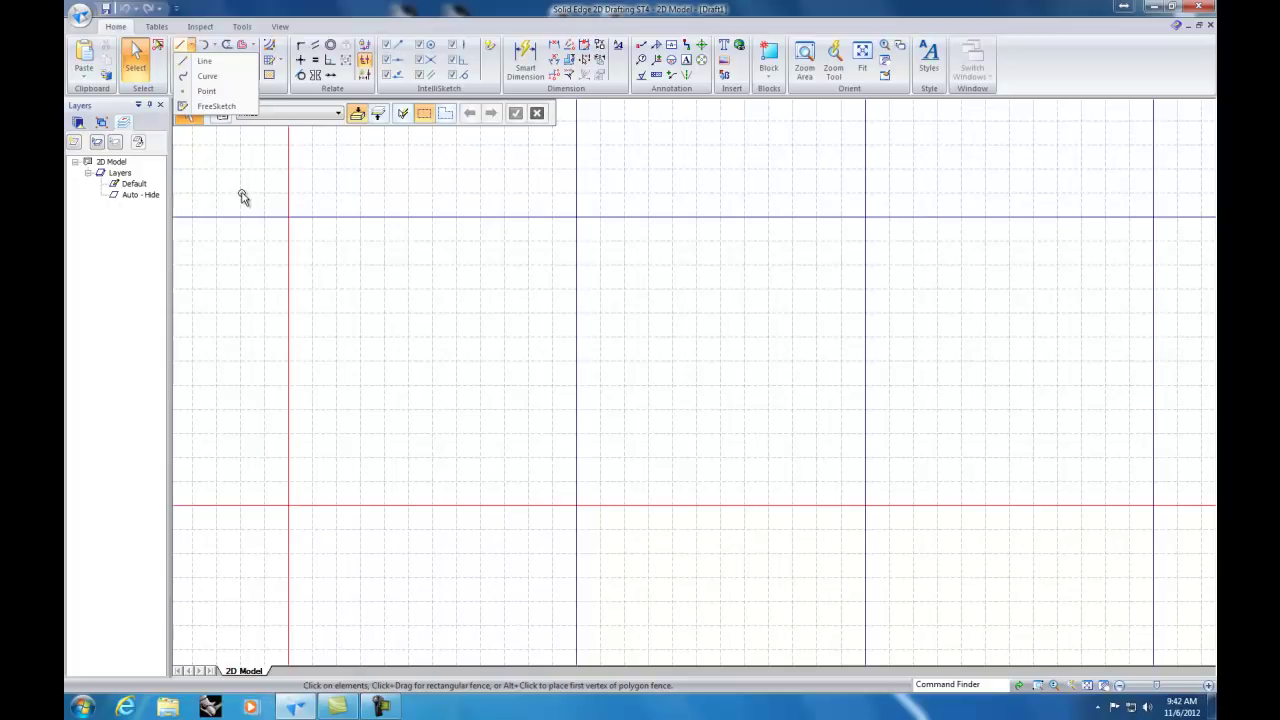
{"action": "left_click", "coordinate": [209, 66]}
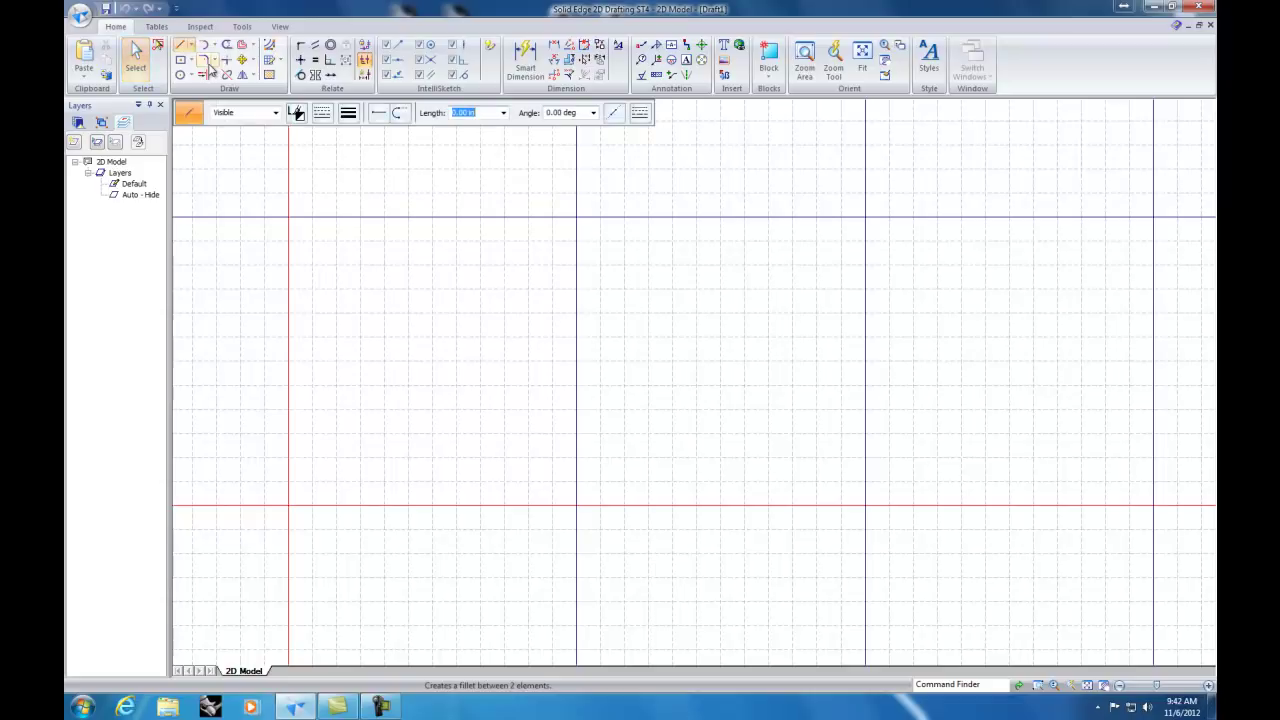
{"action": "left_click", "coordinate": [577, 361]}
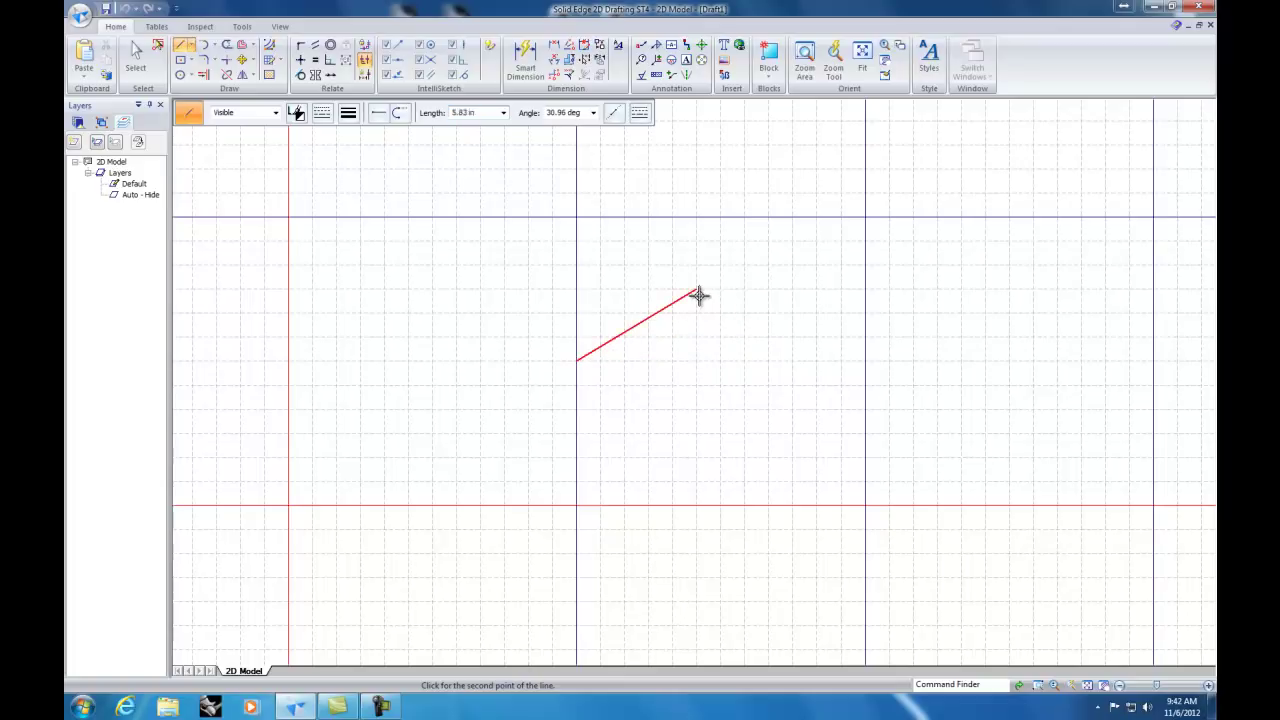
{"action": "left_click", "coordinate": [741, 361]}
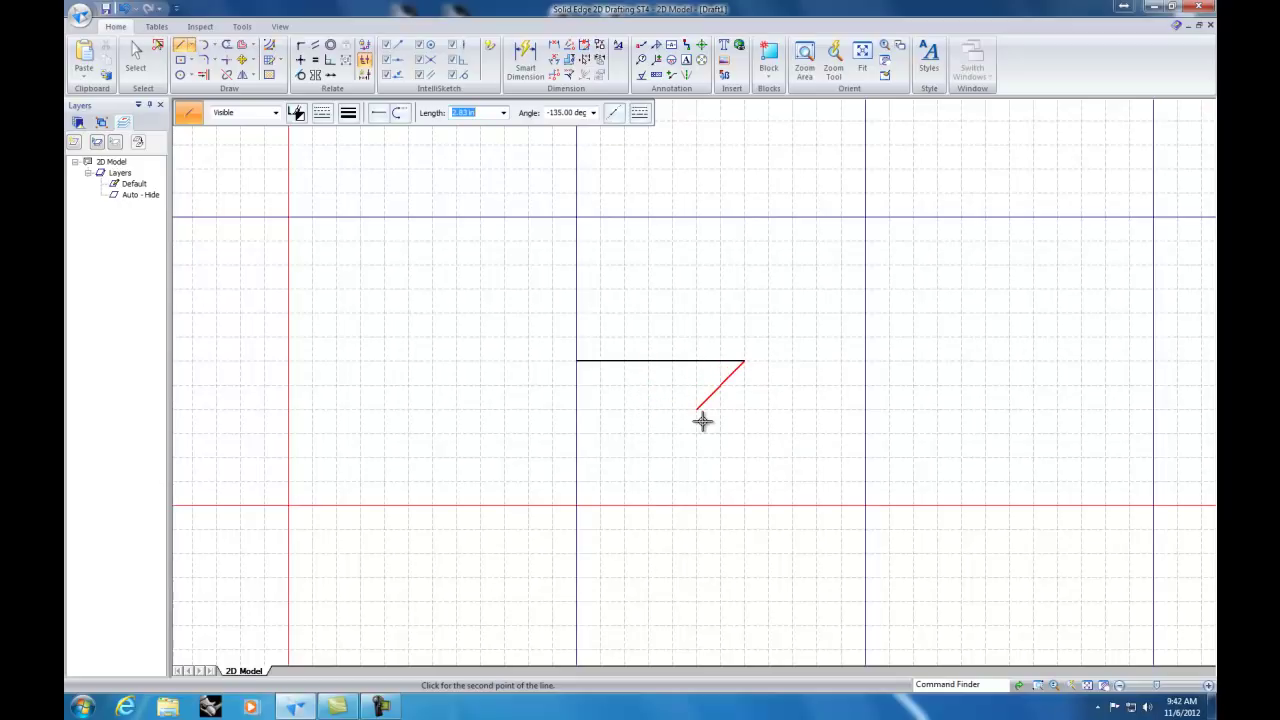
{"action": "key", "text": "Escape"}
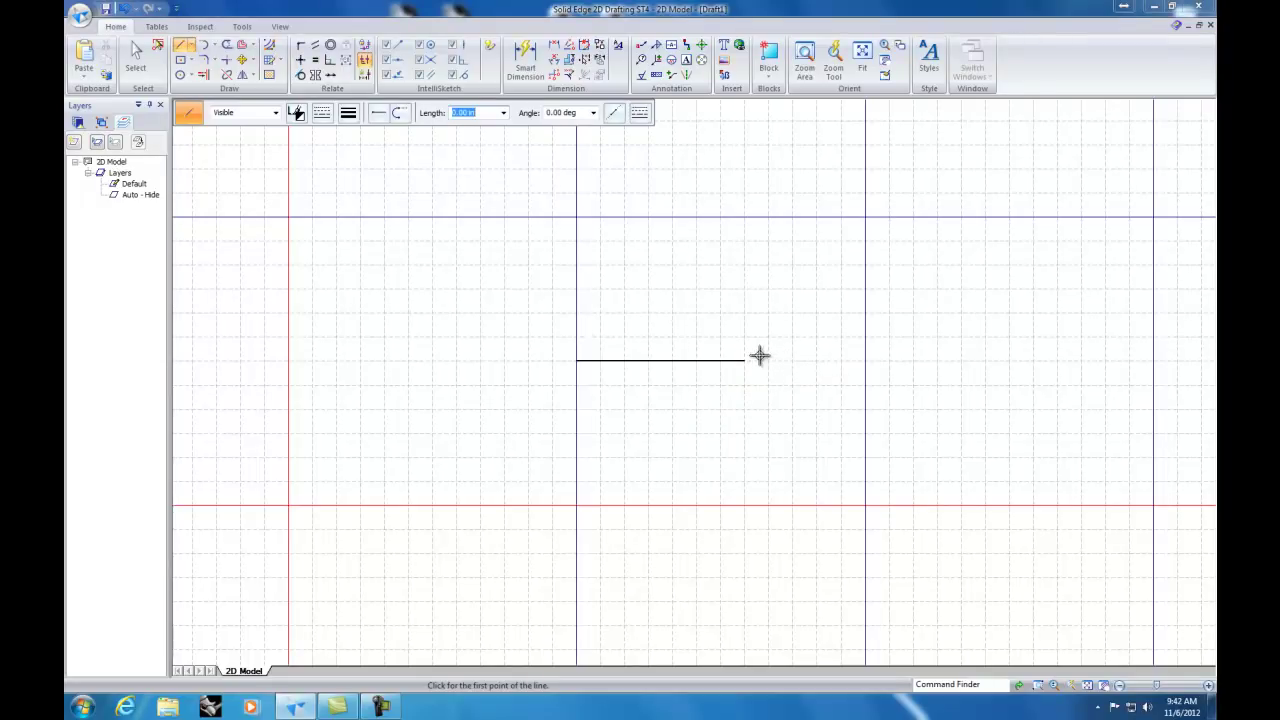
Step: Draw the two vertical sides, about 5 in high, and the top edge to close a rectangle above the horizontal line
{"action": "left_click", "coordinate": [576, 360]}
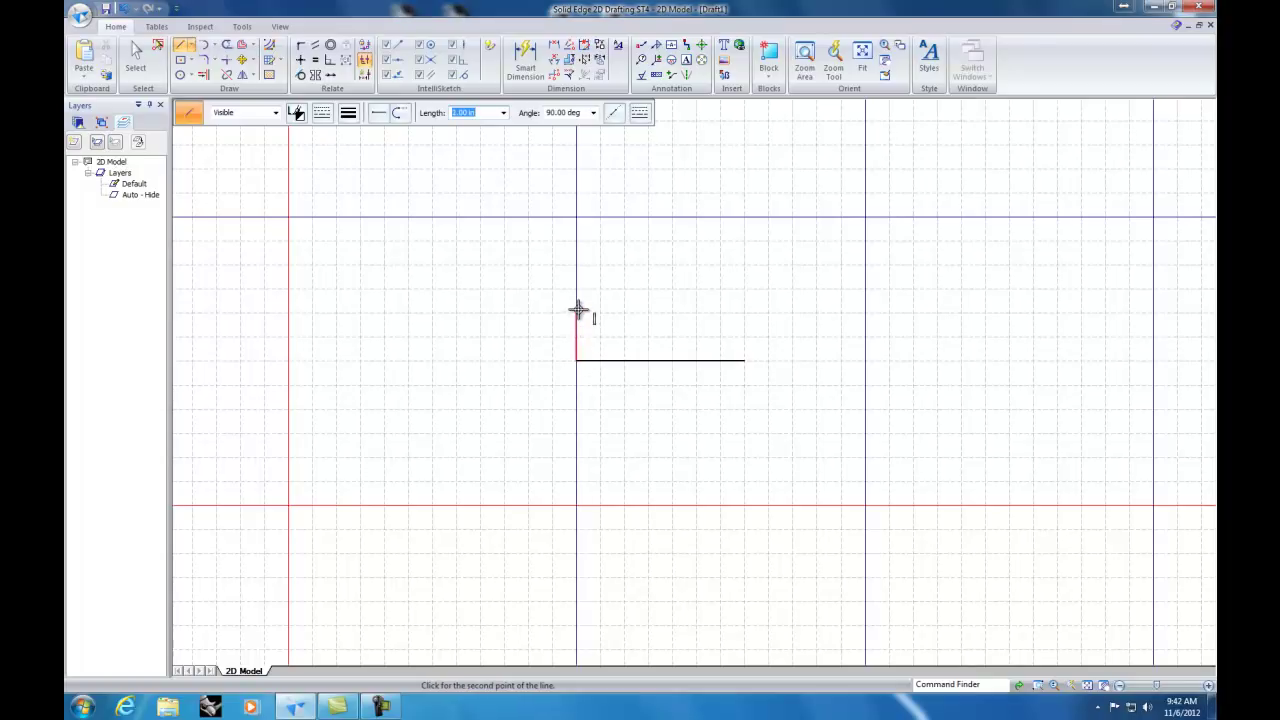
{"action": "left_click", "coordinate": [577, 242]}
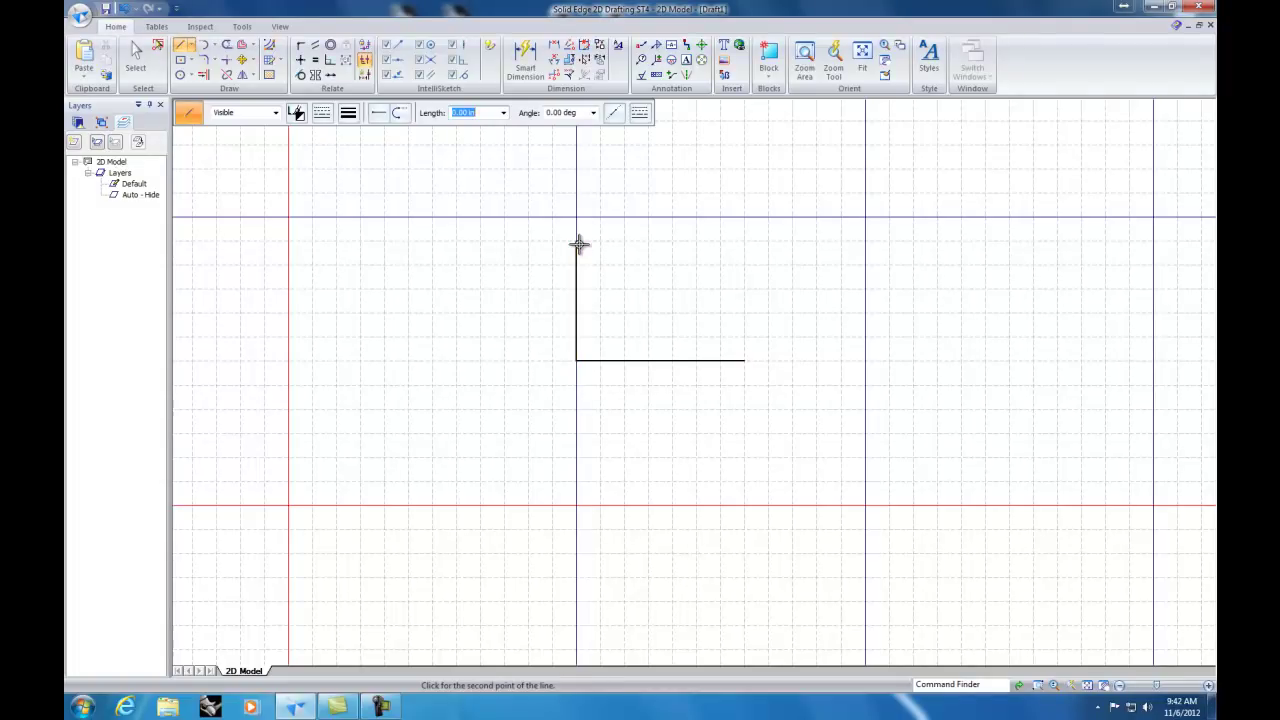
{"action": "left_click", "coordinate": [744, 242]}
{"action": "left_click", "coordinate": [744, 360]}
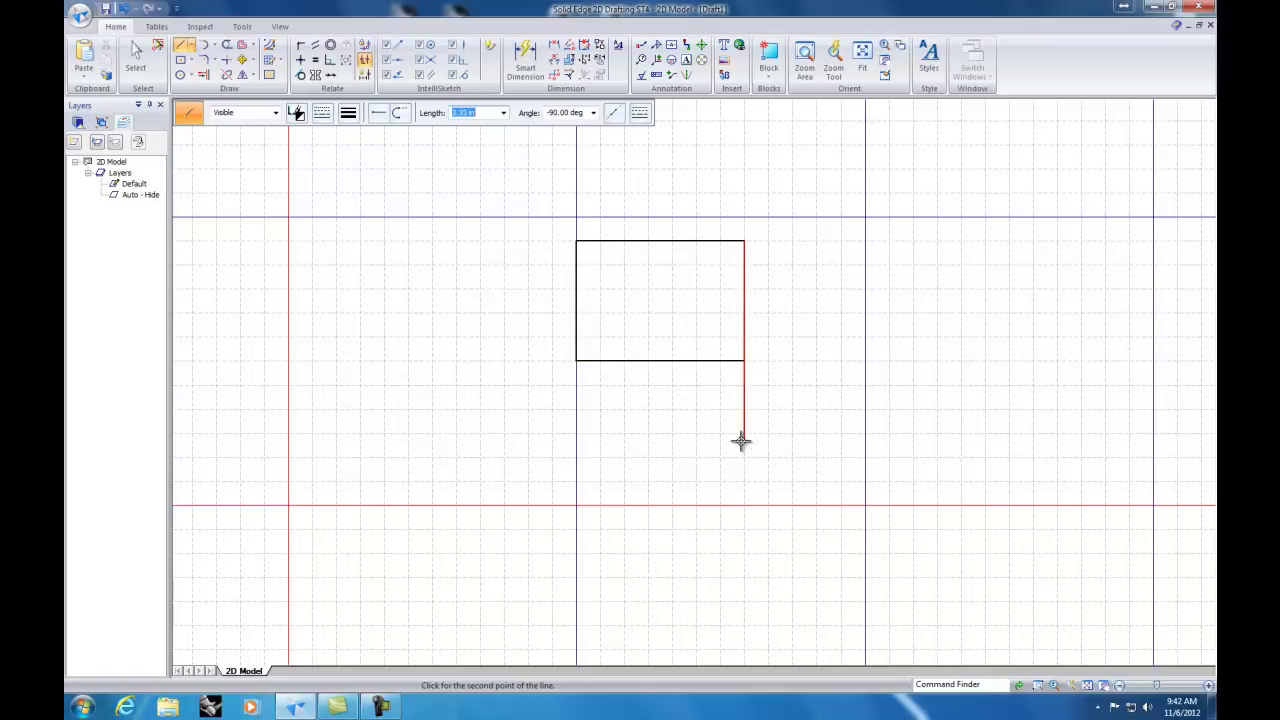
{"action": "right_click", "coordinate": [804, 402]}
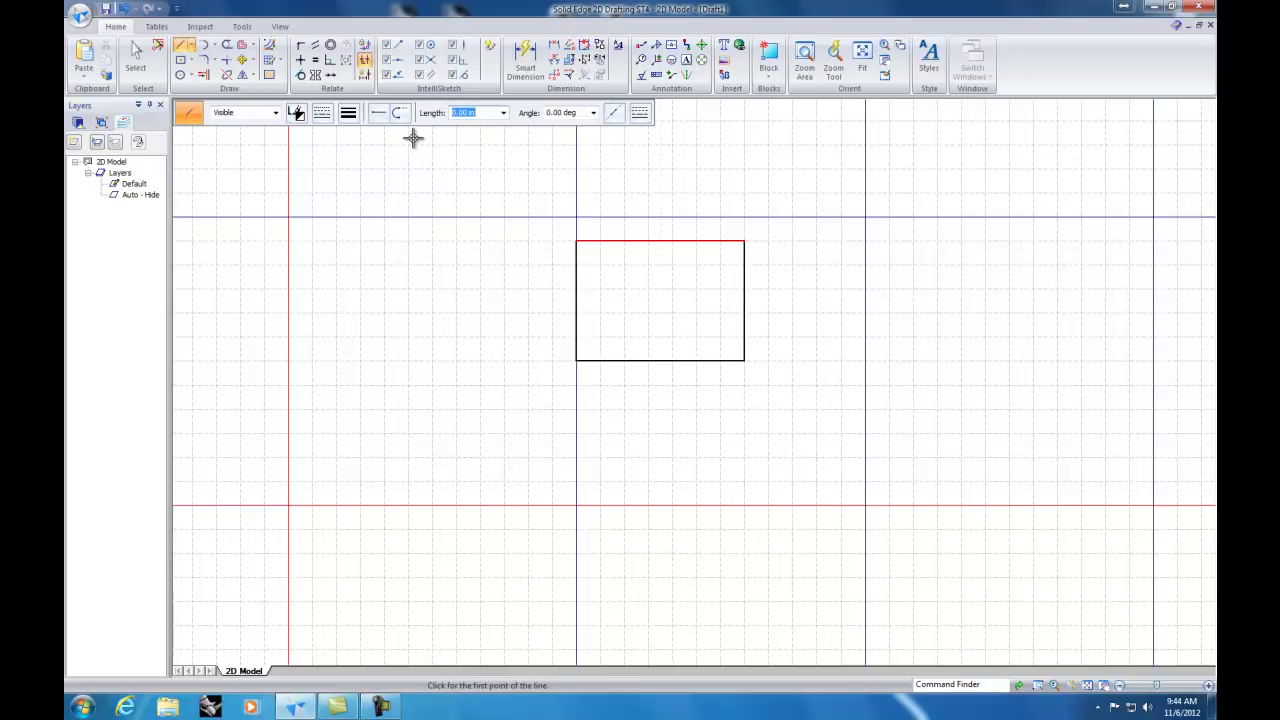
Step: Draw a vertical line from the midpoint of the rectangle's top edge to the midpoint of its bottom edge
{"action": "left_click", "coordinate": [194, 47]}
{"action": "left_click", "coordinate": [660, 240]}
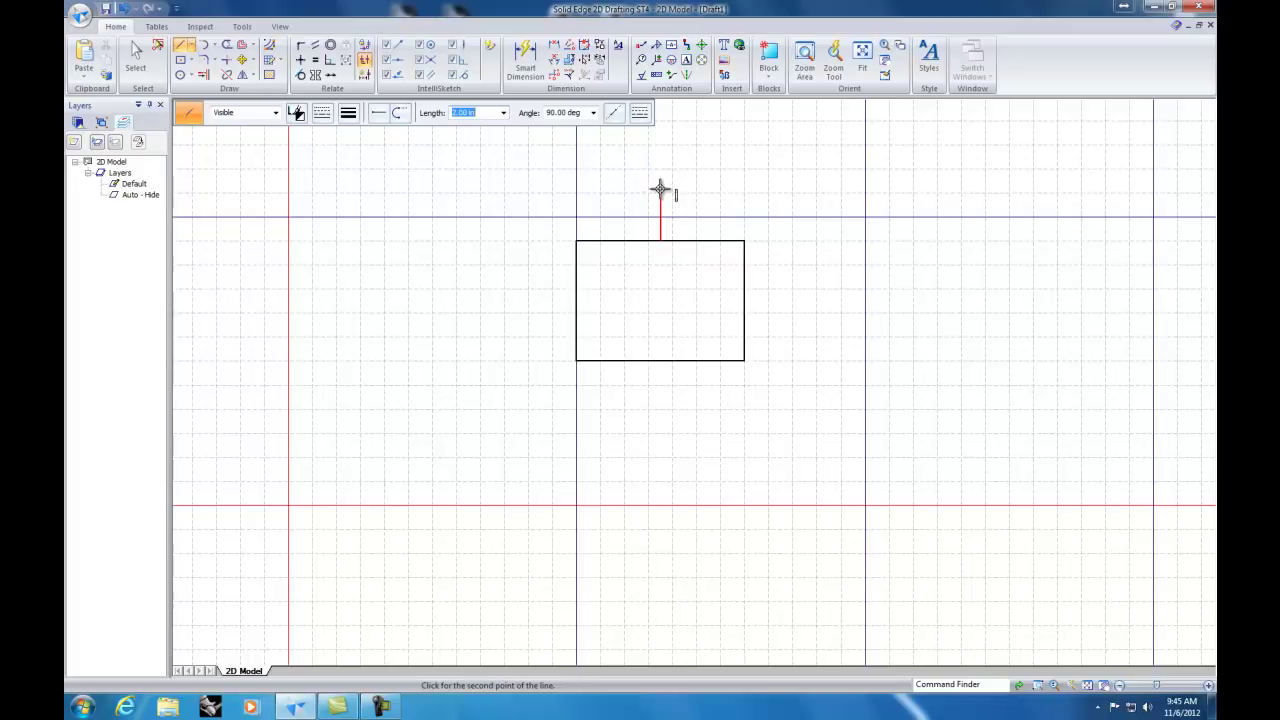
{"action": "left_click", "coordinate": [661, 360]}
{"action": "right_click", "coordinate": [683, 387]}
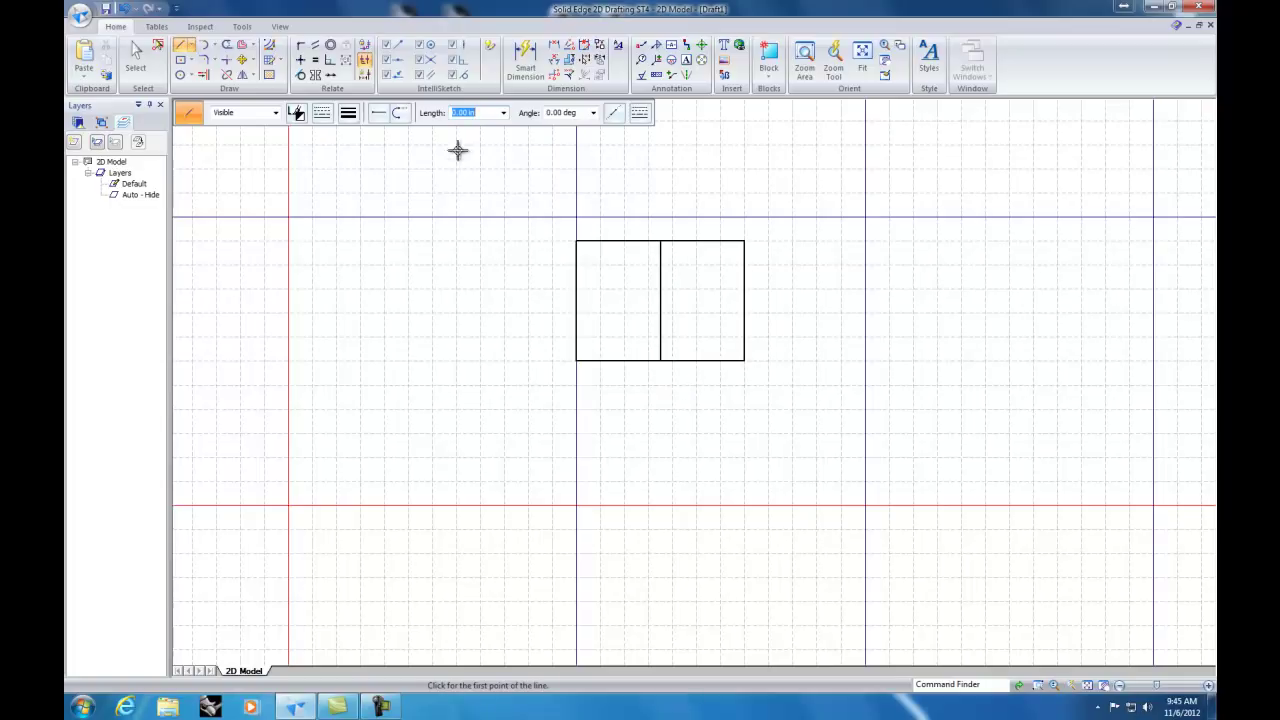
Step: Draw a closed, bean-shaped smooth curve about 7 in wide to the lower left of the rectangle with the Curve tool
{"action": "left_click", "coordinate": [191, 46]}
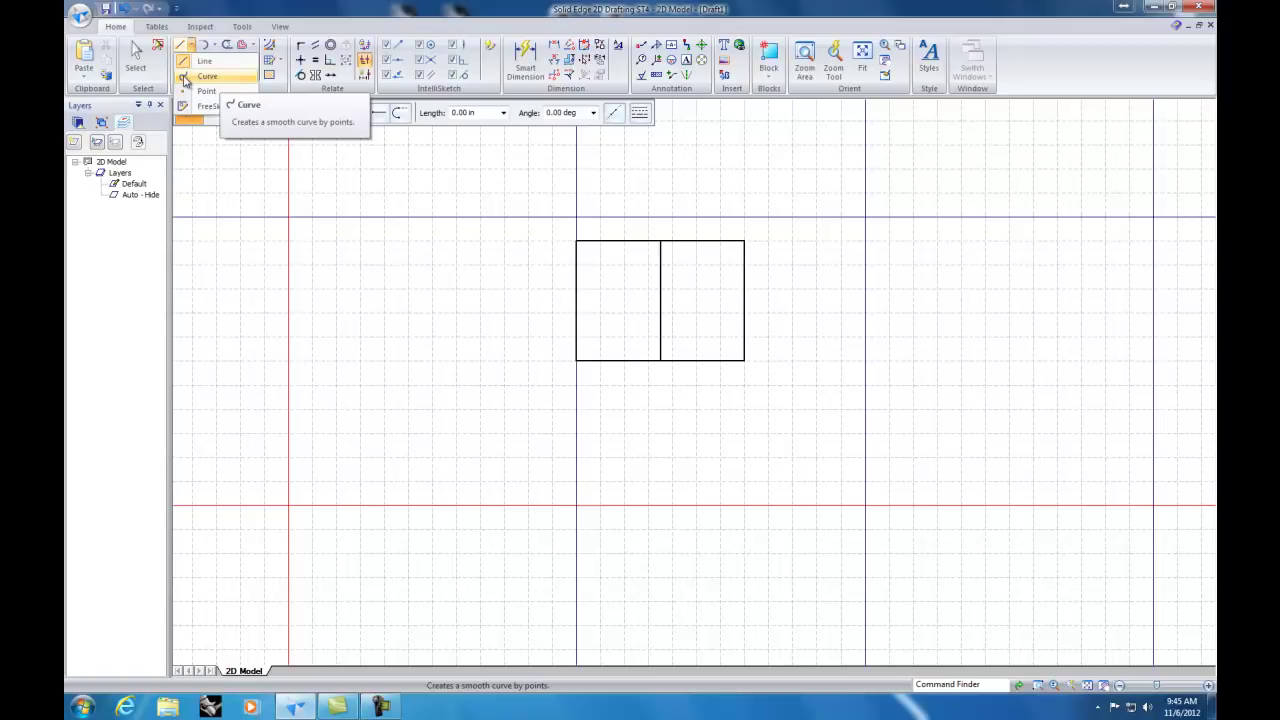
{"action": "left_click", "coordinate": [205, 78]}
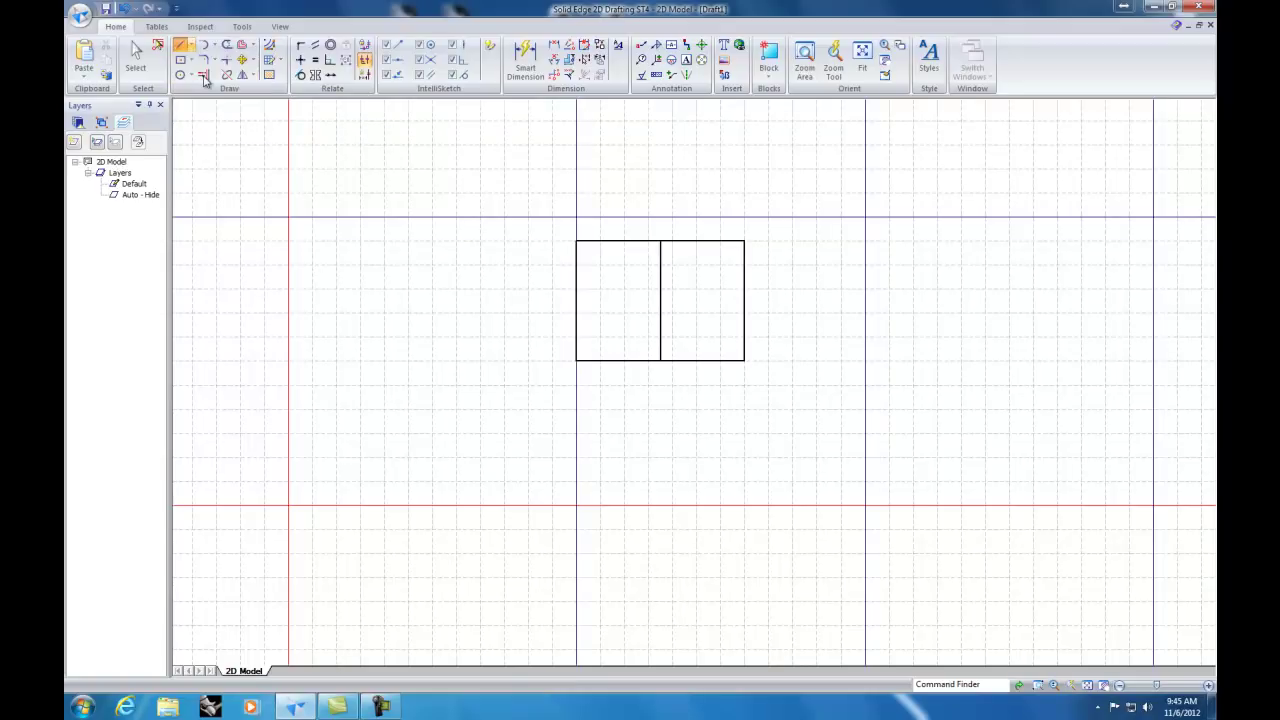
{"action": "left_click", "coordinate": [362, 381]}
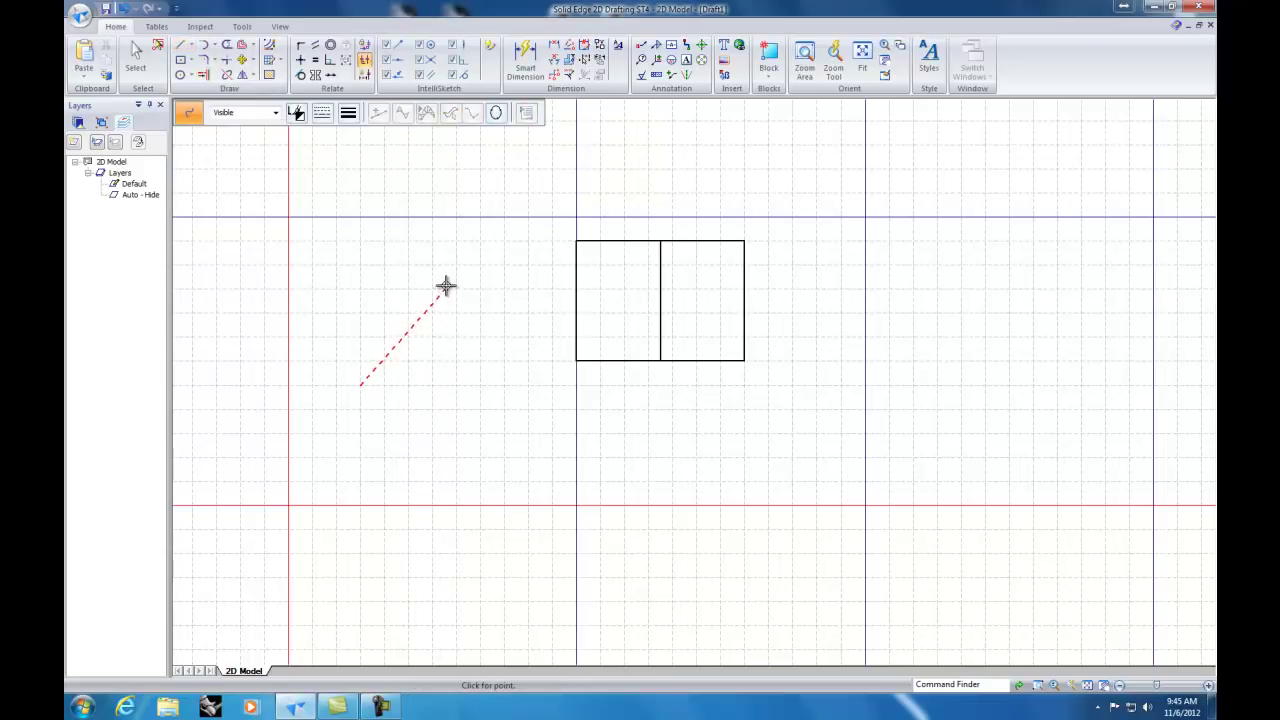
{"action": "left_click", "coordinate": [496, 384]}
{"action": "mouse_move", "coordinate": [501, 460]}
{"action": "left_mouse_down"}
{"action": "mouse_move", "coordinate": [510, 504]}
{"action": "mouse_move", "coordinate": [541, 514]}
{"action": "mouse_move", "coordinate": [626, 514]}
{"action": "left_mouse_up"}
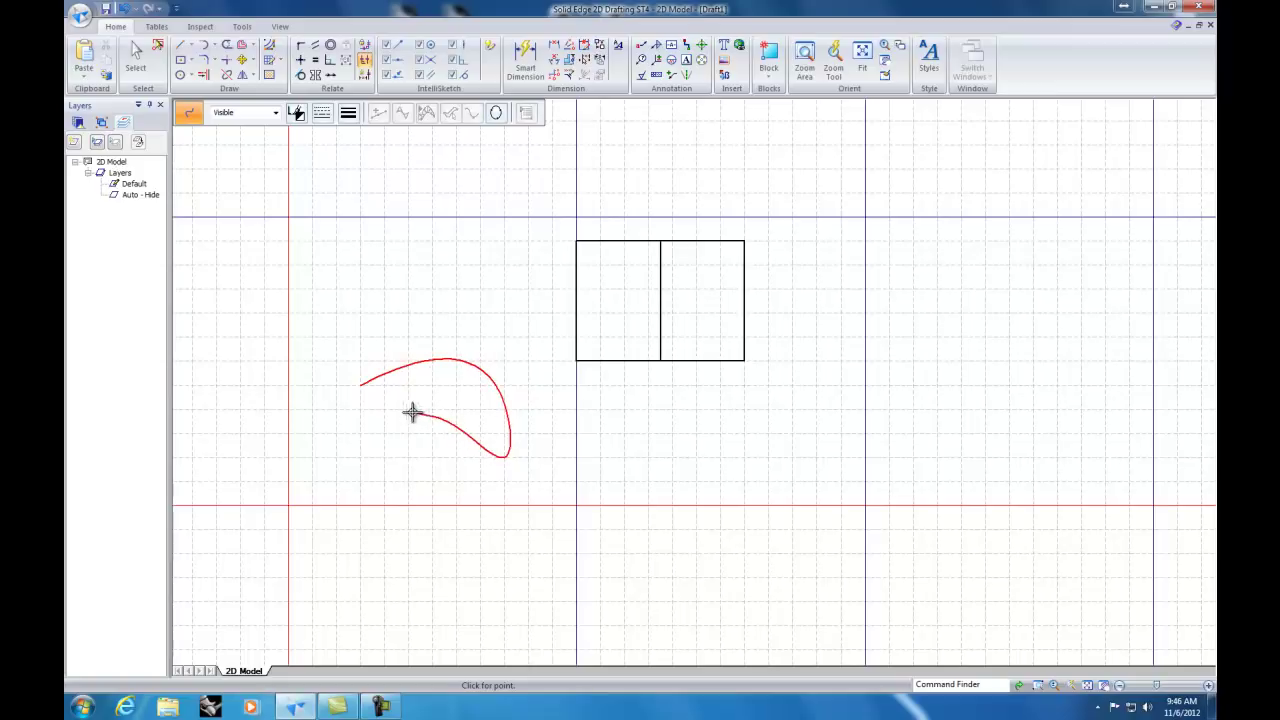
{"action": "left_click", "coordinate": [356, 385]}
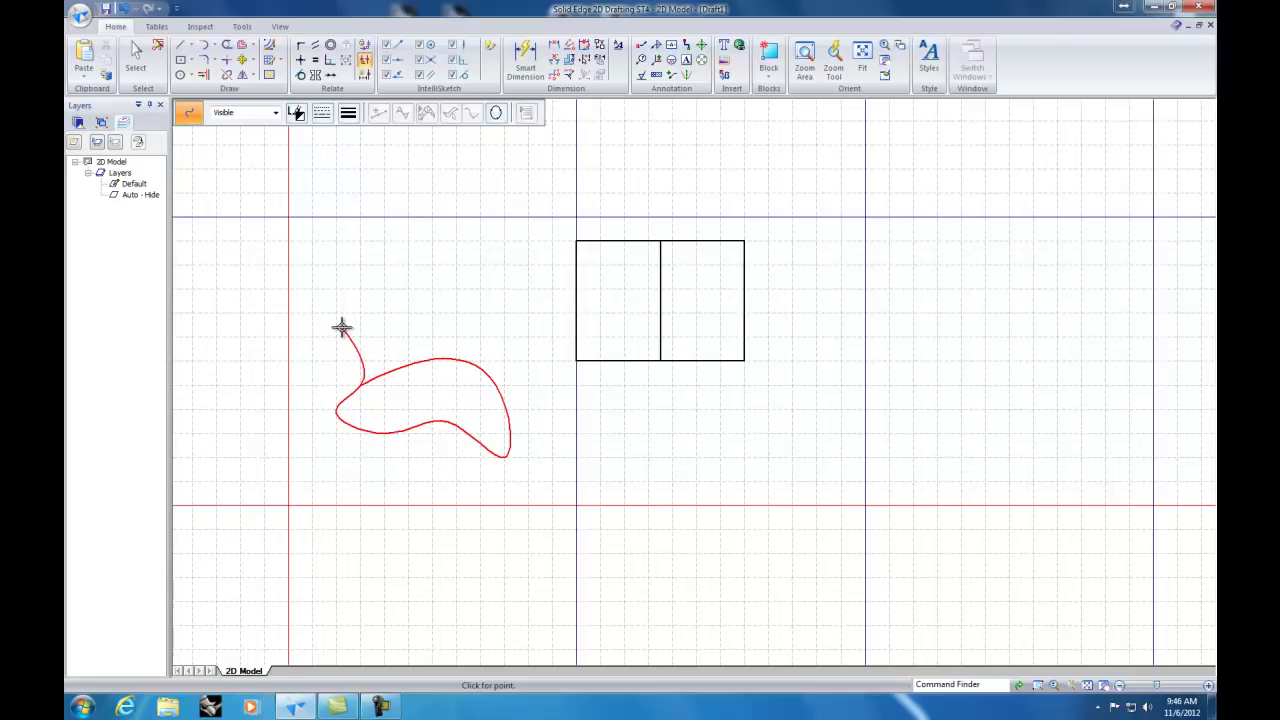
{"action": "right_click", "coordinate": [341, 327]}
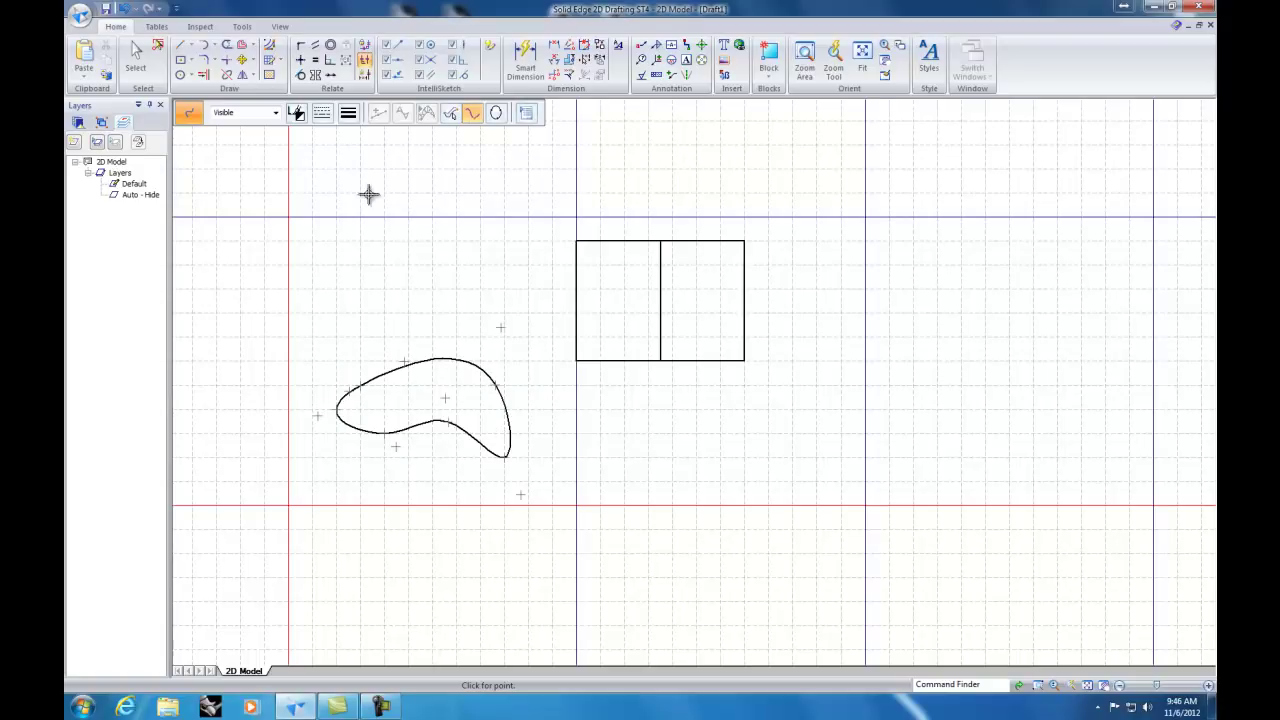
Step: Reshape the bean-shaped curve into a rounded blob by moving its upper control vertex upward and two lower control vertices outward, down and left
{"action": "left_click", "coordinate": [136, 55]}
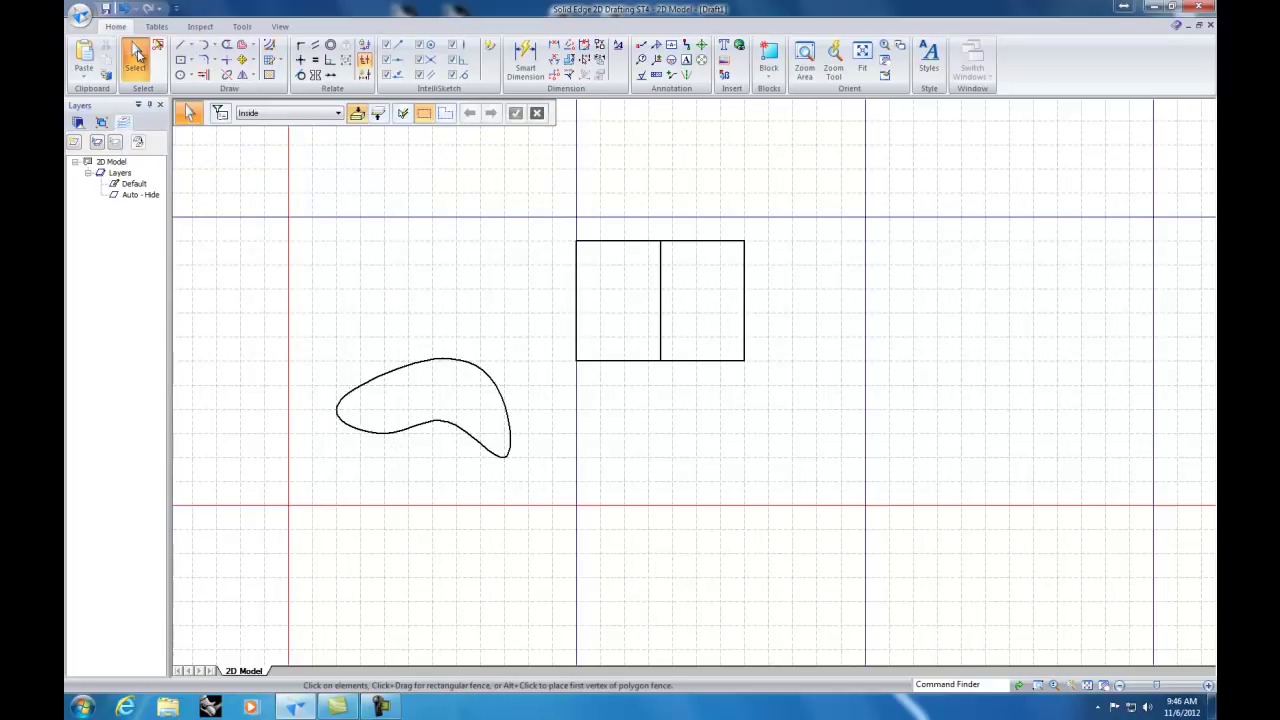
{"action": "left_click", "coordinate": [441, 366]}
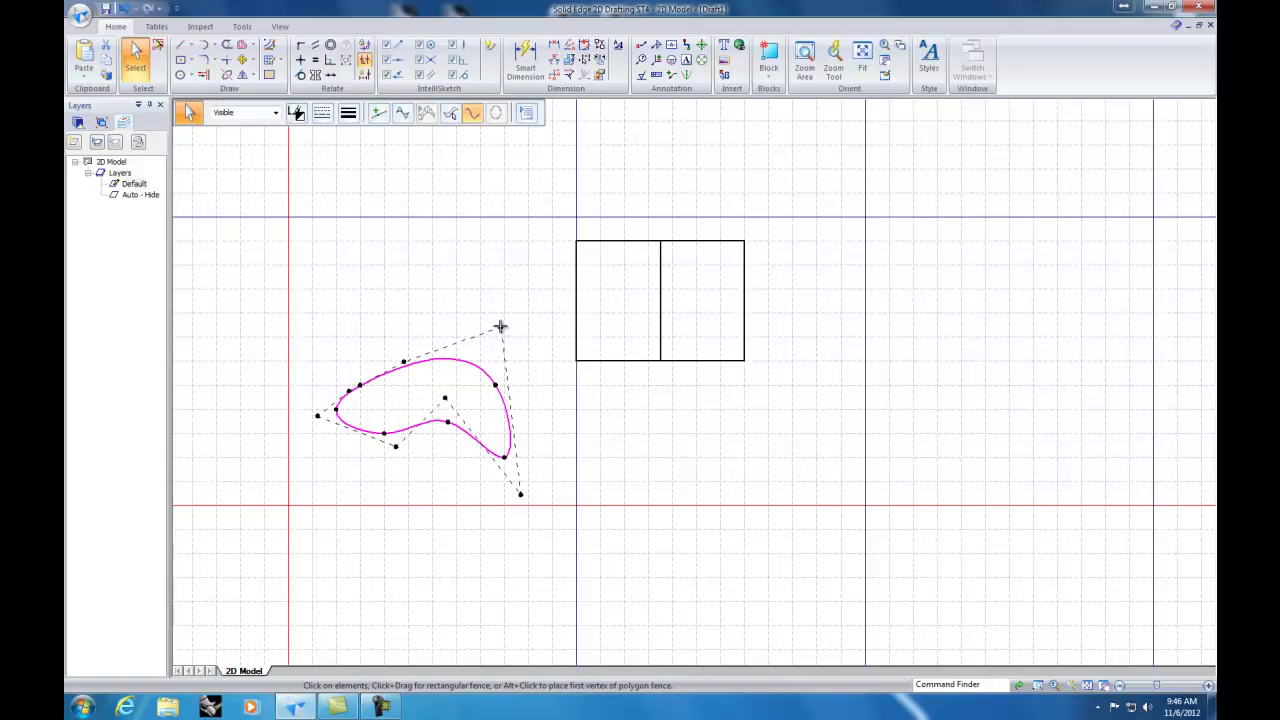
{"action": "left_click_drag", "start_coordinate": [501, 327], "coordinate": [507, 300]}
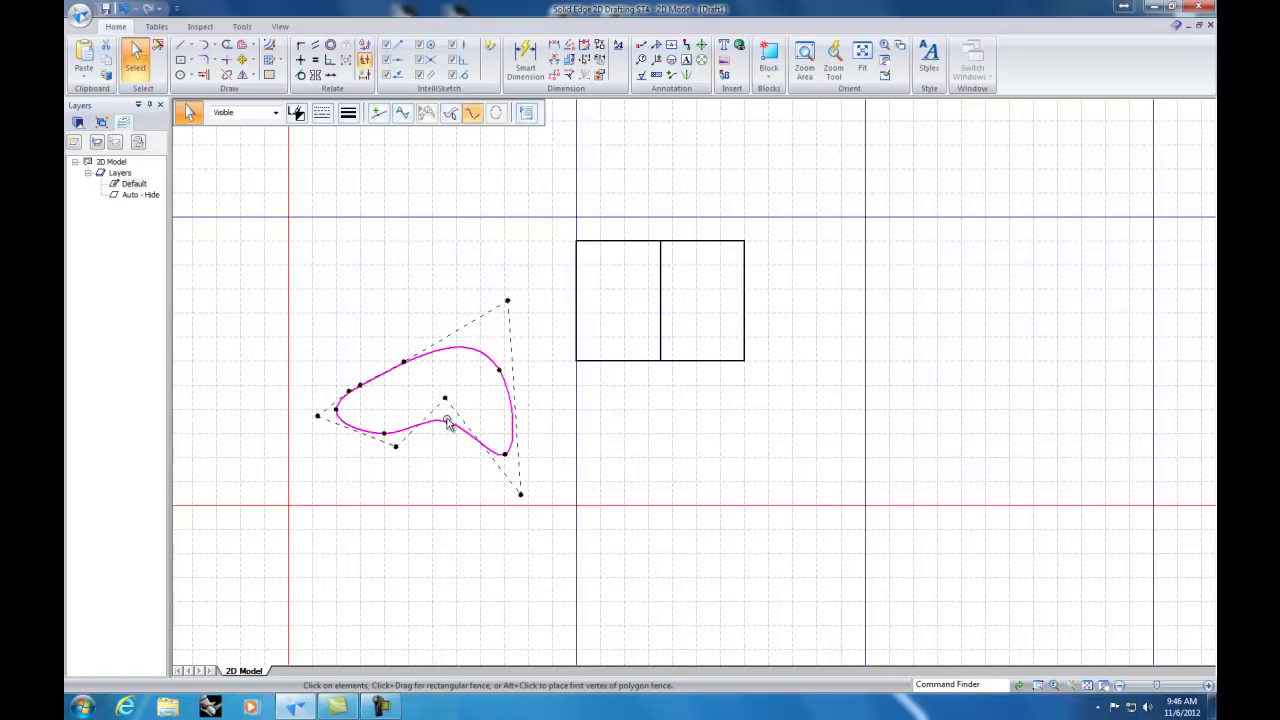
{"action": "left_click_drag", "start_coordinate": [446, 398], "coordinate": [373, 507]}
{"action": "left_click_drag", "start_coordinate": [395, 446], "coordinate": [308, 465]}
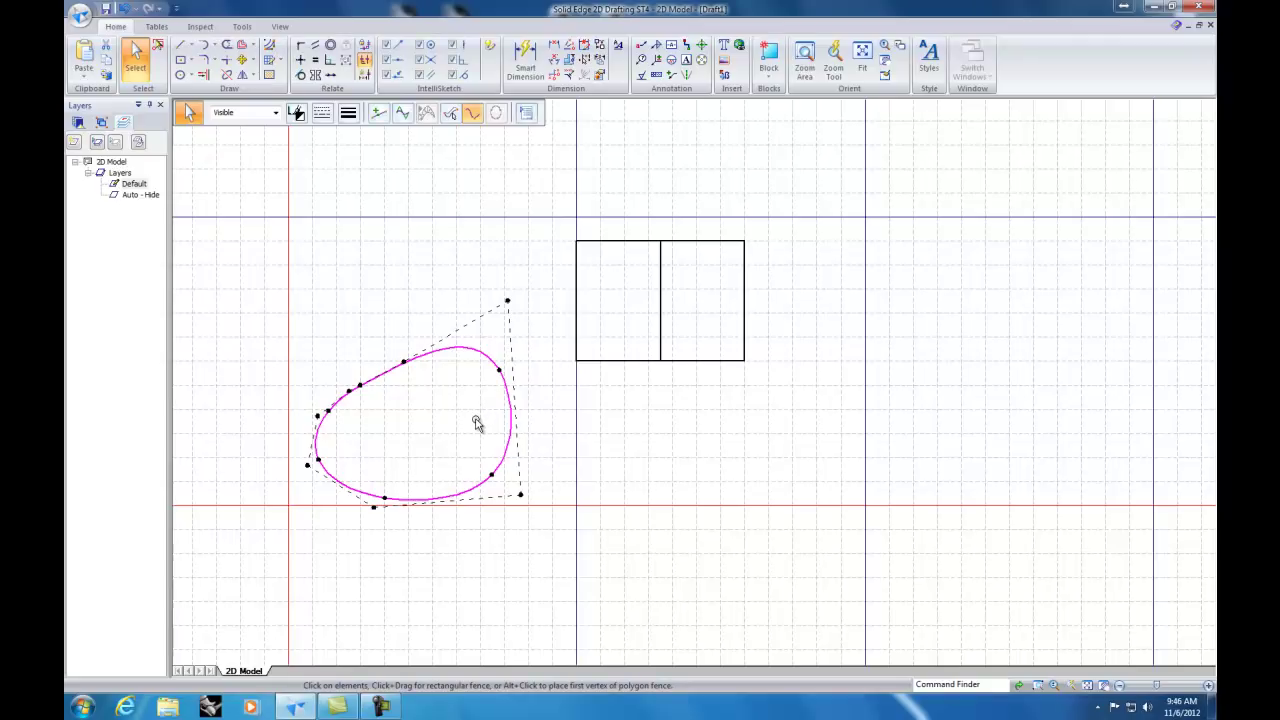
{"action": "left_click", "coordinate": [137, 58]}
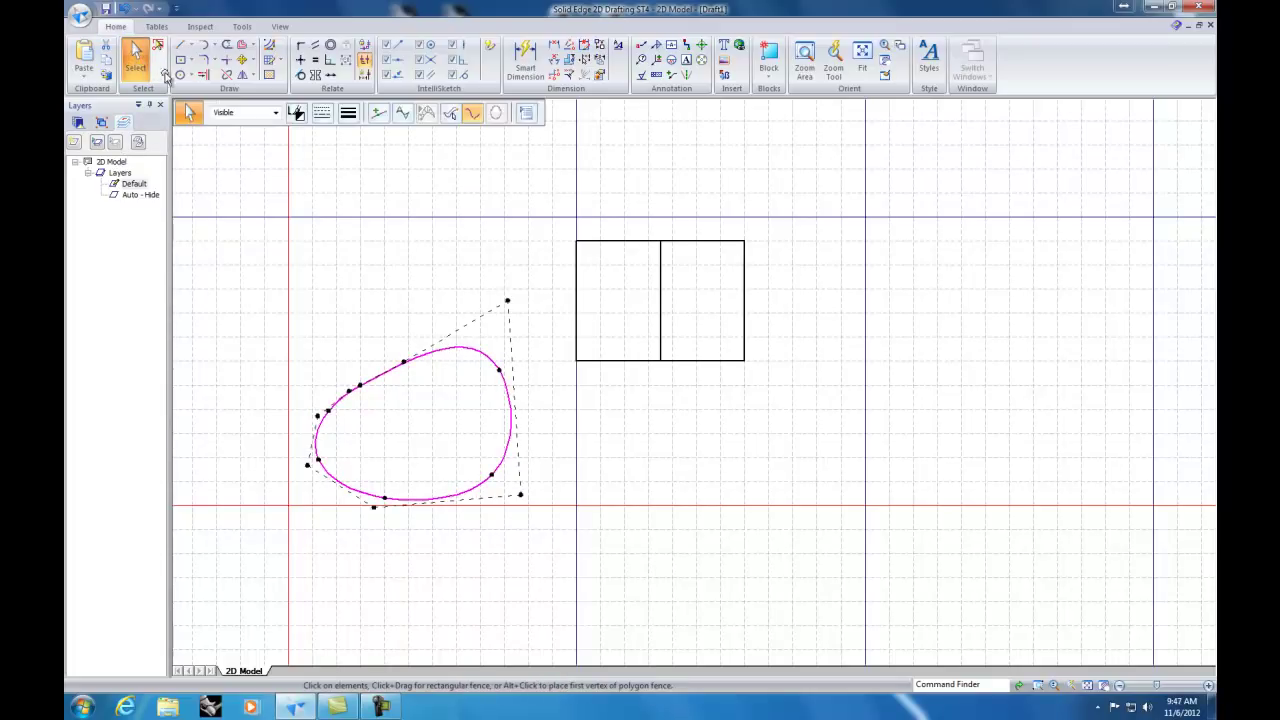
{"action": "left_click", "coordinate": [628, 266]}
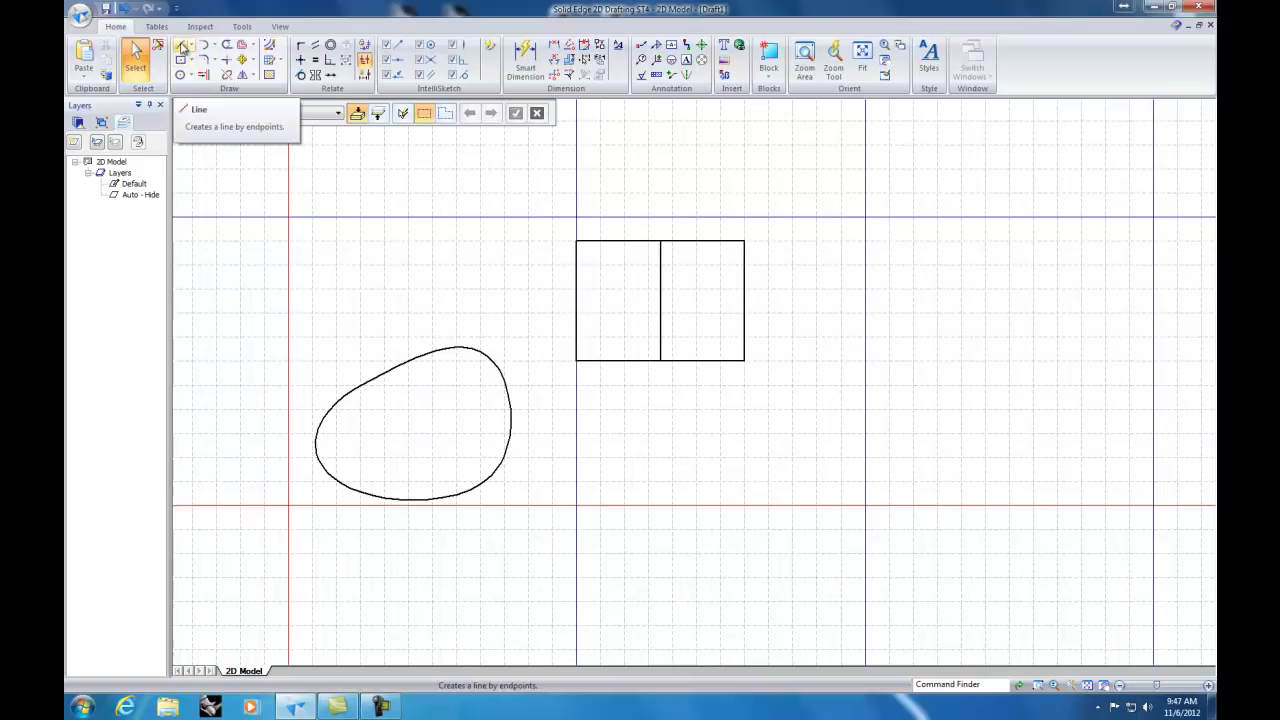
{"action": "left_click", "coordinate": [181, 47]}
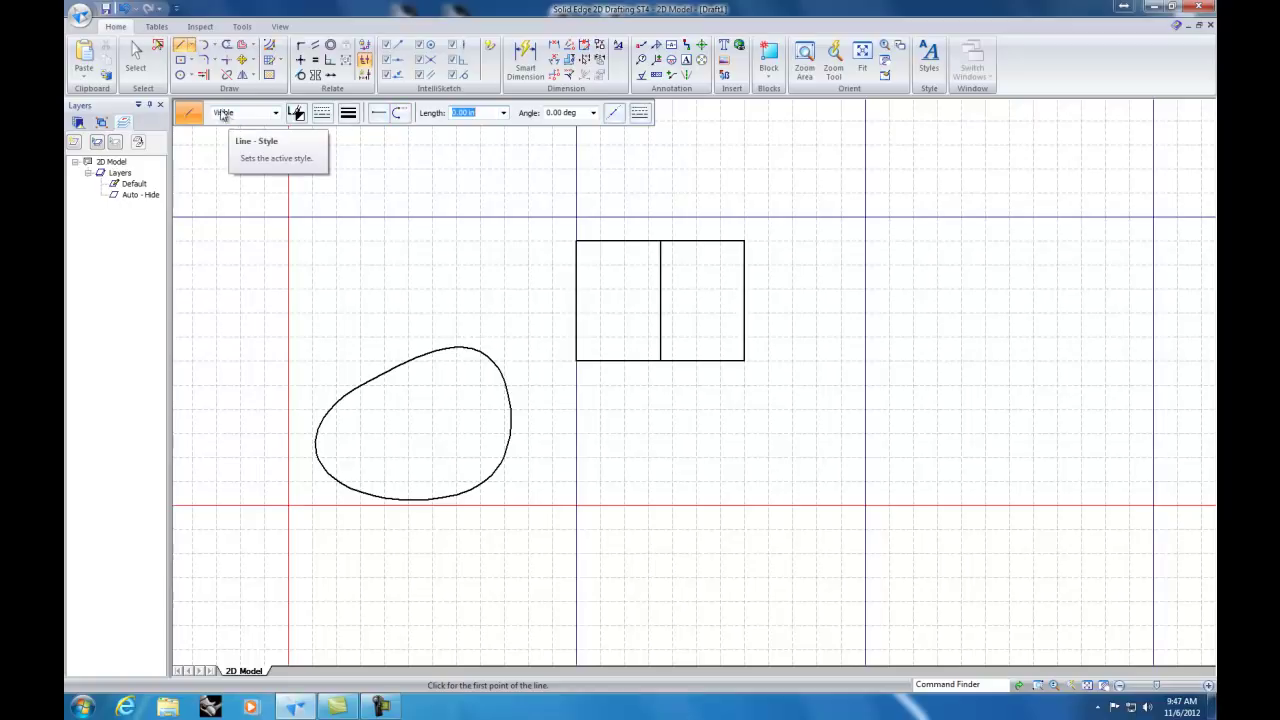
{"action": "left_click", "coordinate": [181, 61]}
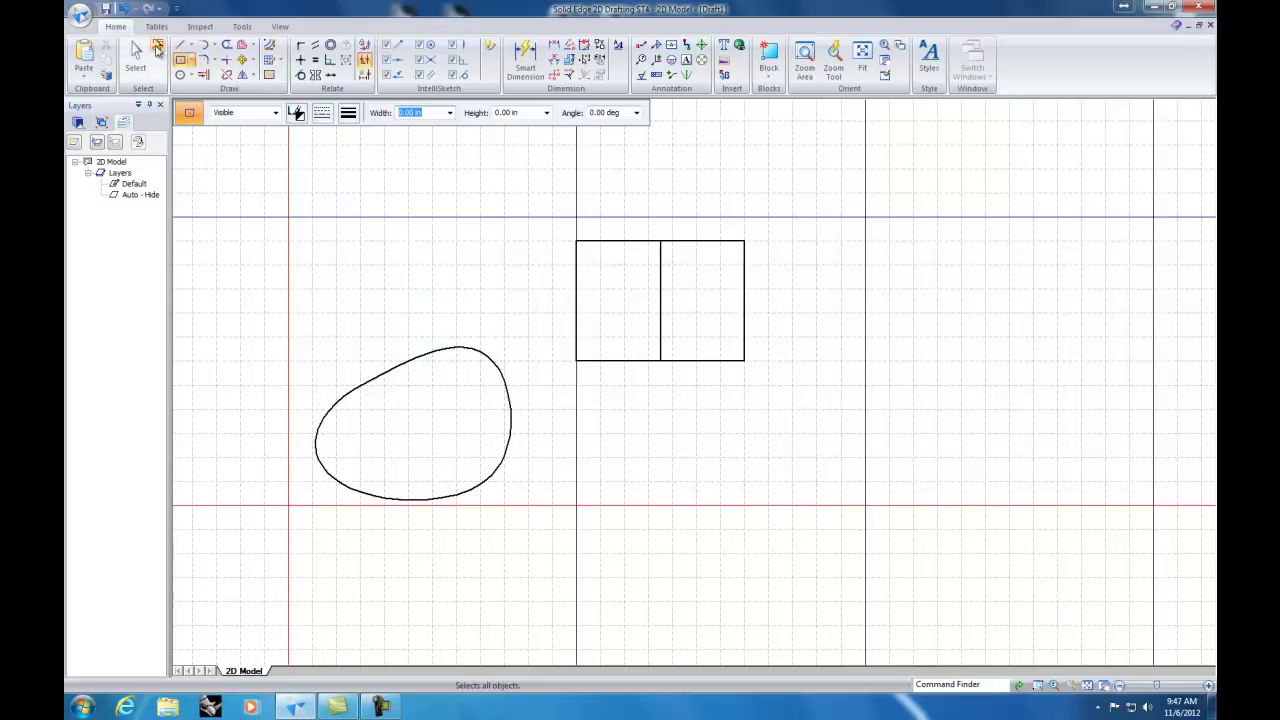
{"action": "left_click", "coordinate": [136, 53]}
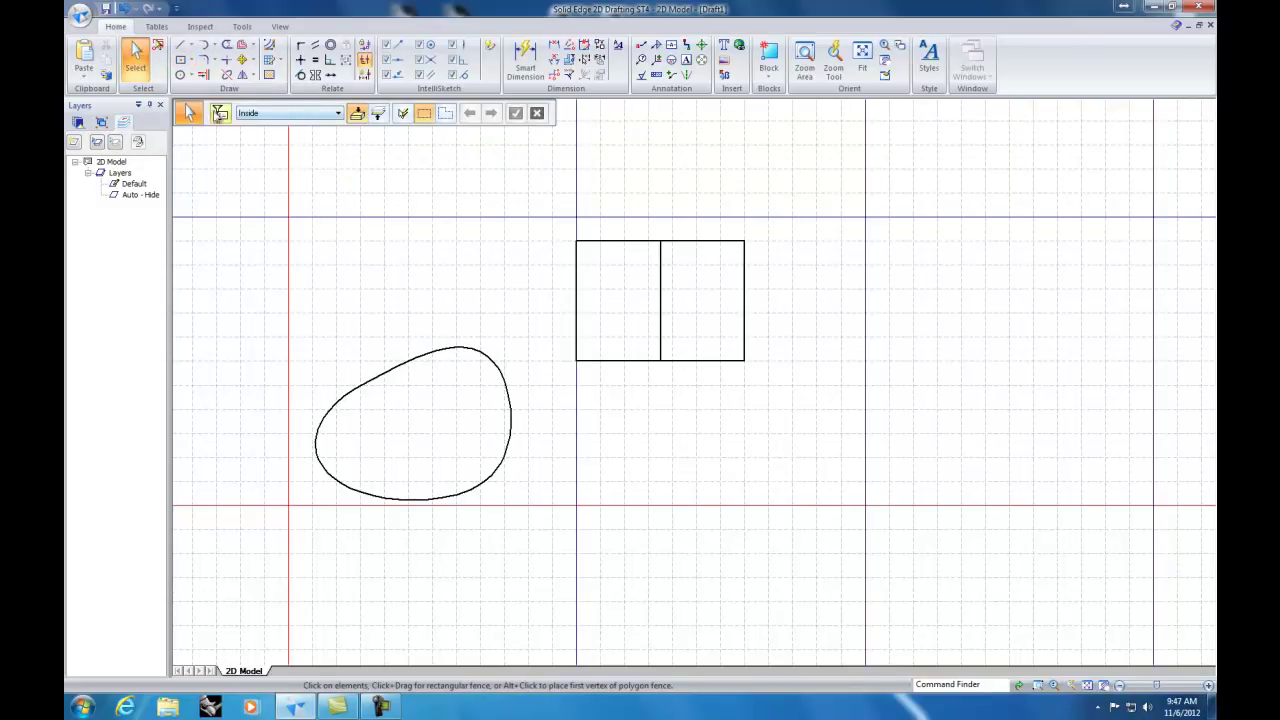
Step: Fence-select the divided rectangle in Inside mode, clear the selection, and try a fence that covers only its upper-left part
{"action": "left_click", "coordinate": [337, 114]}
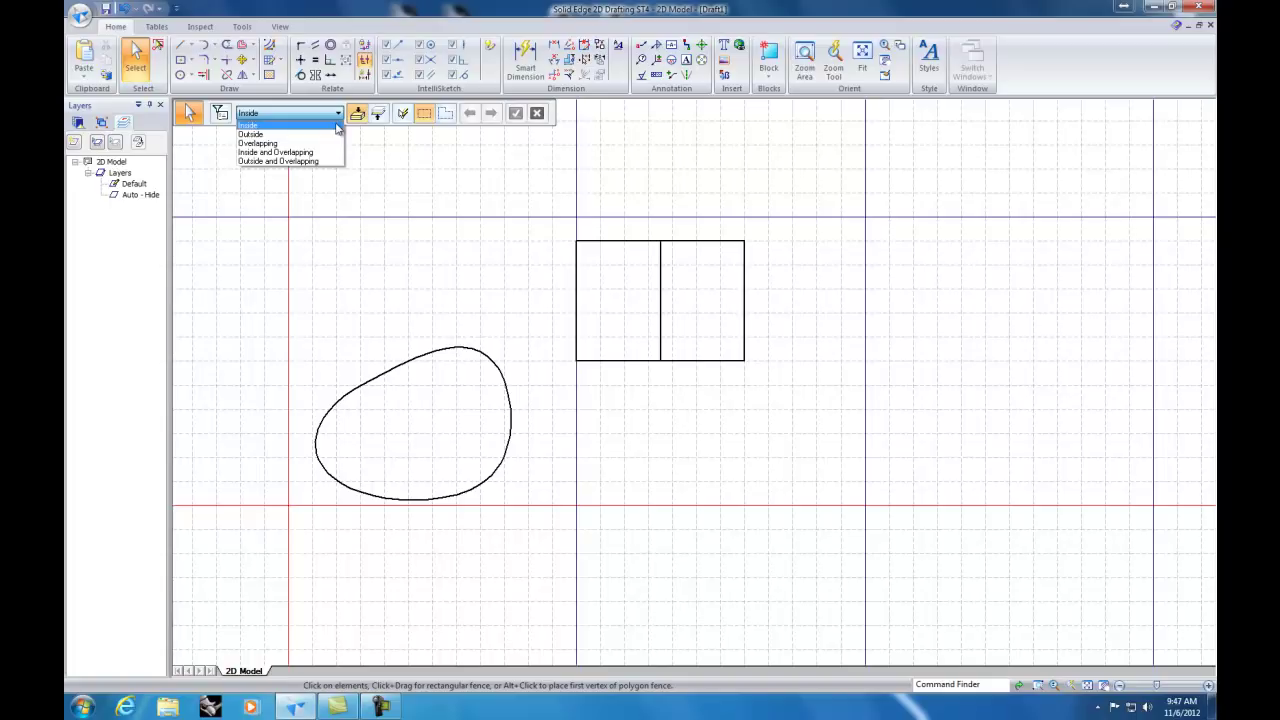
{"action": "left_click", "coordinate": [338, 126]}
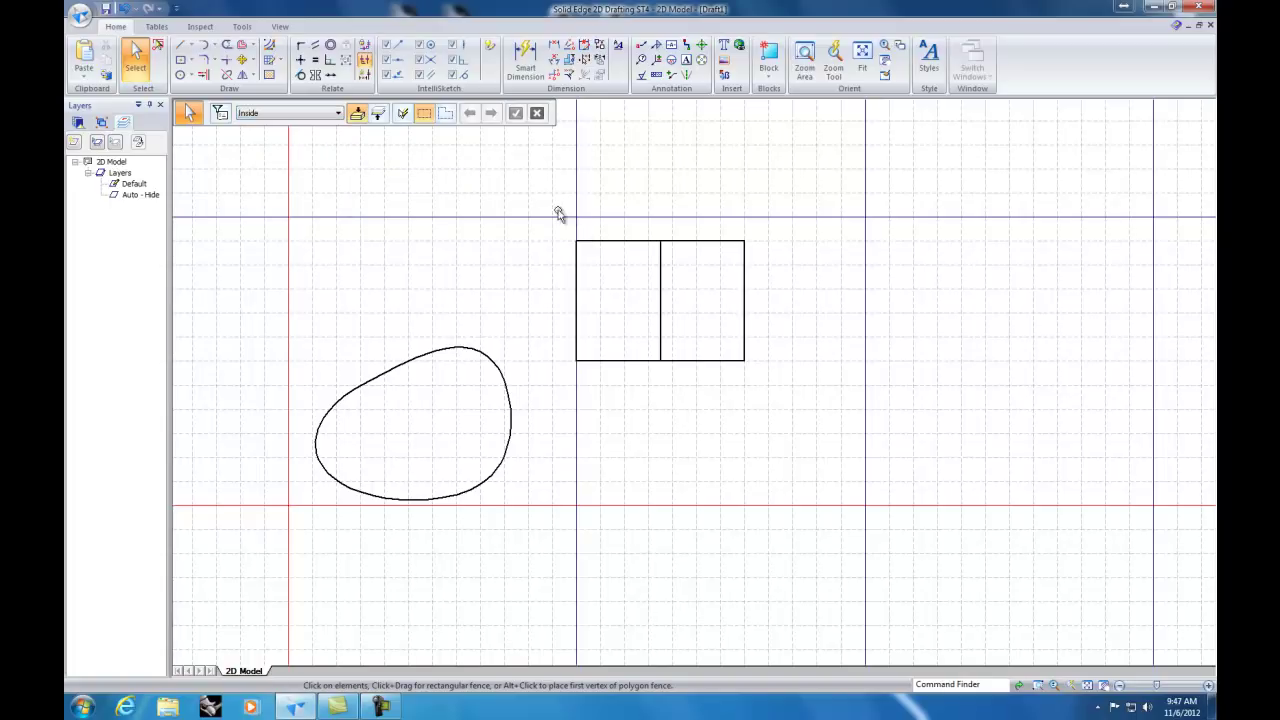
{"action": "left_click_drag", "start_coordinate": [557, 213], "coordinate": [785, 410]}
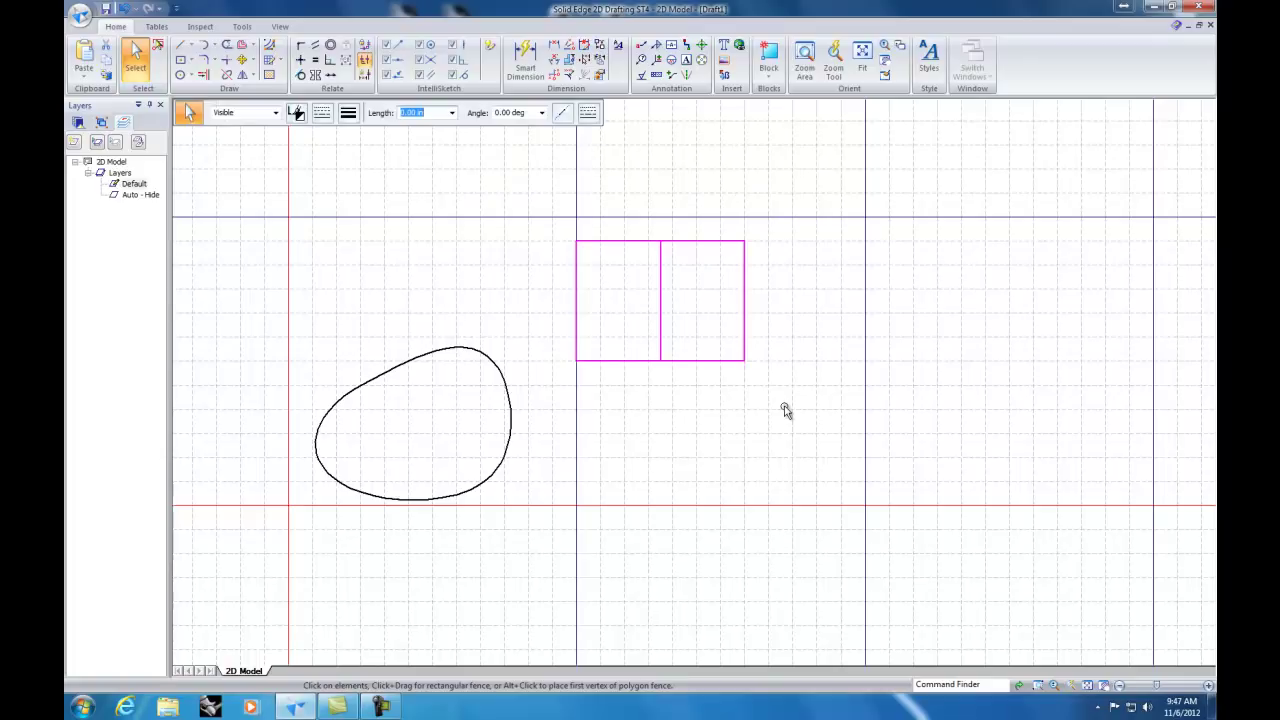
{"action": "left_click", "coordinate": [496, 209]}
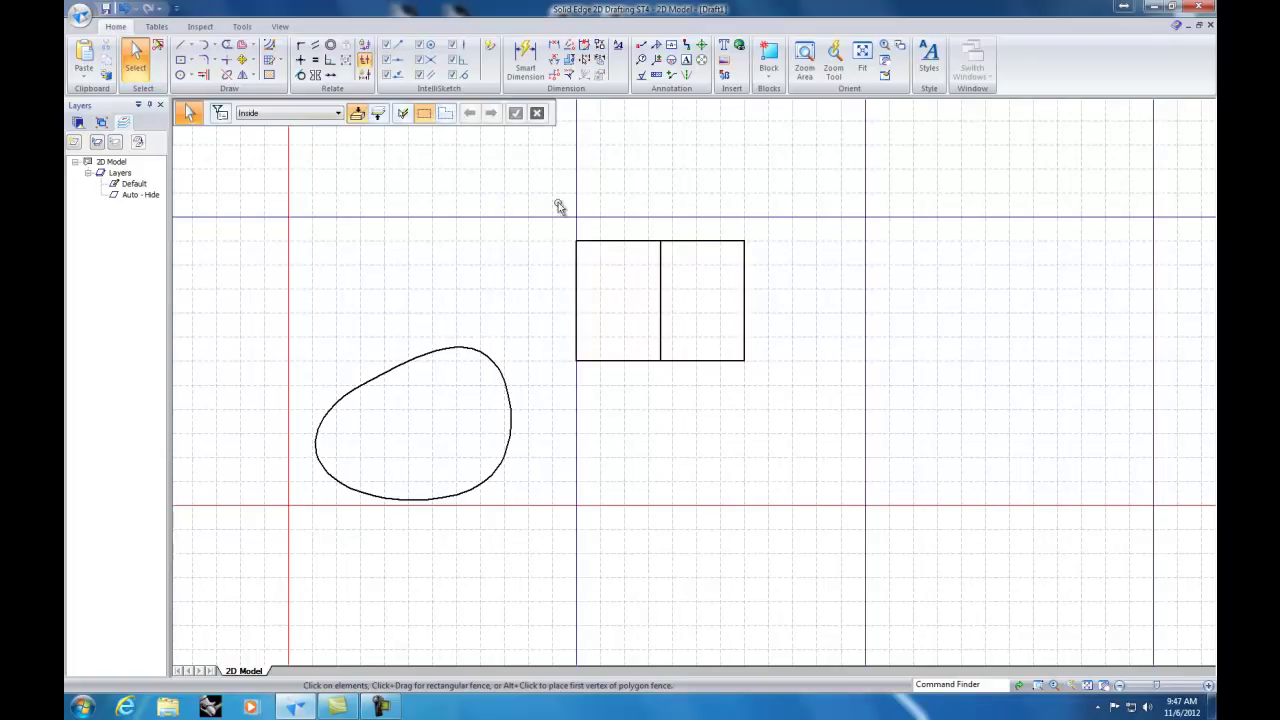
{"action": "left_click_drag", "start_coordinate": [519, 181], "coordinate": [695, 295]}
Step: Set the fence selection mode to Outside, fence the divided rectangle to select the curve, and clear the selection
{"action": "left_click", "coordinate": [339, 113]}
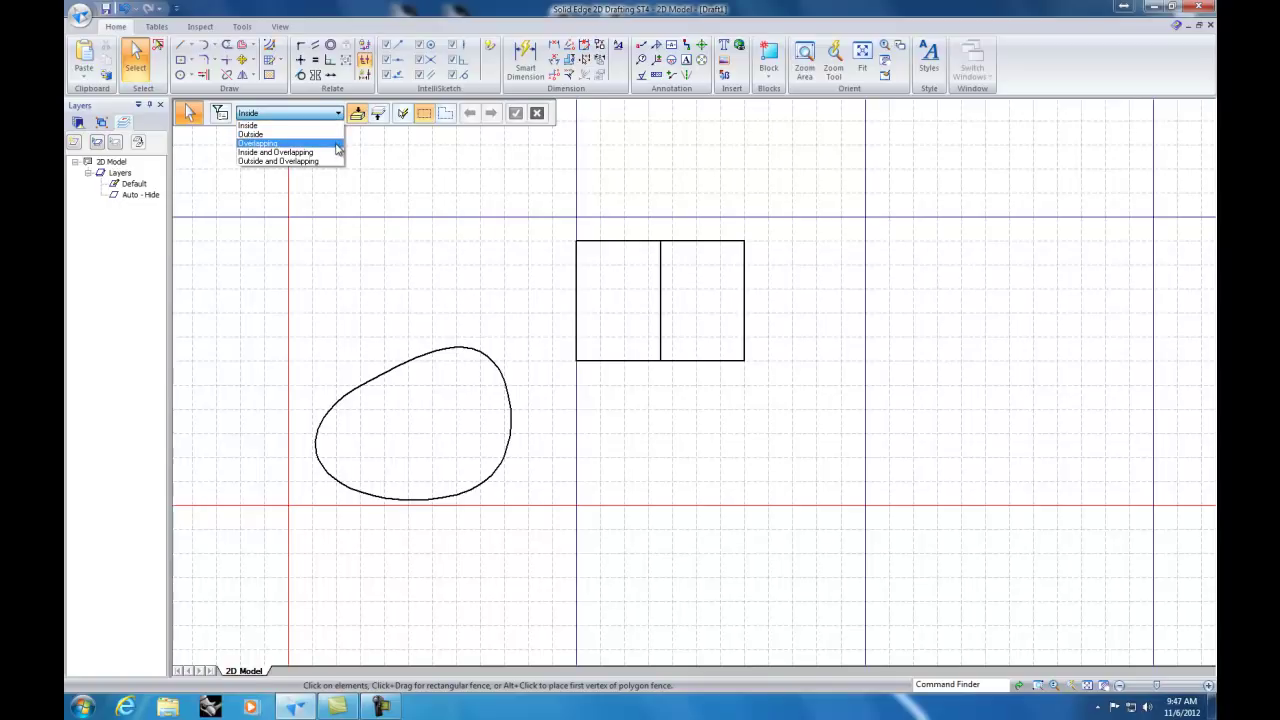
{"action": "left_click", "coordinate": [337, 134]}
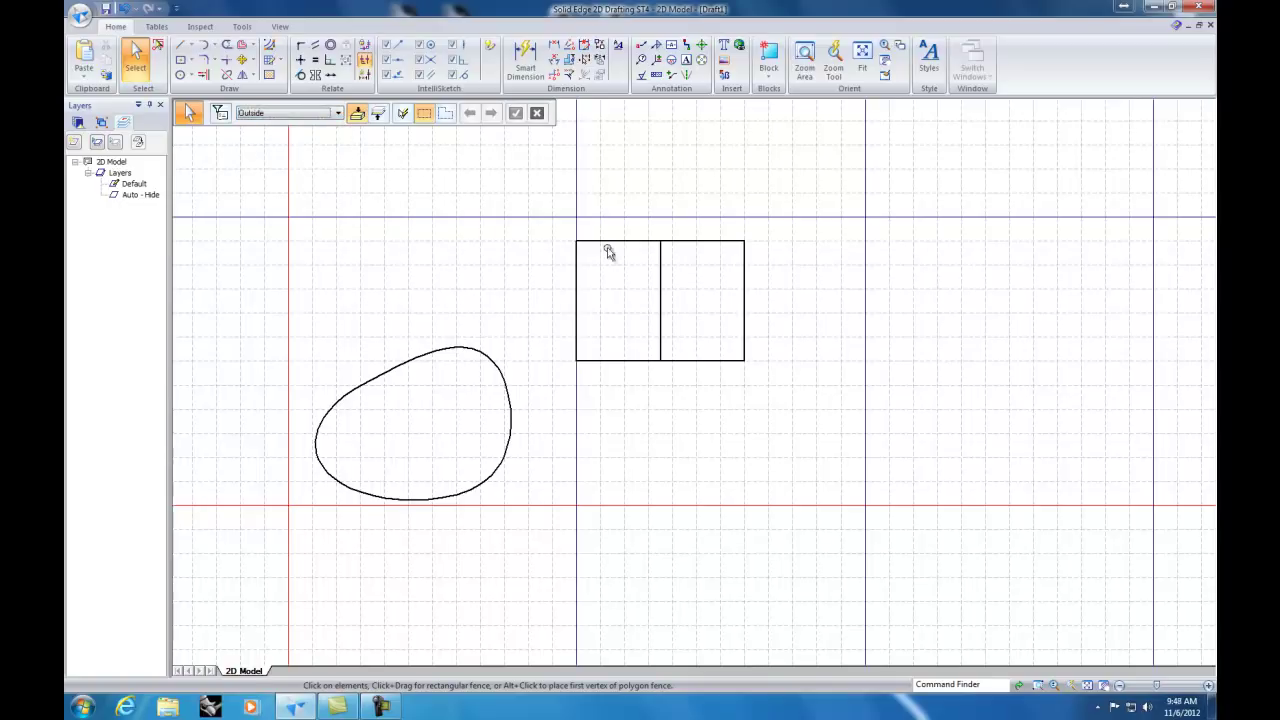
{"action": "mouse_move", "coordinate": [549, 194]}
{"action": "left_mouse_down"}
{"action": "mouse_move", "coordinate": [608, 280]}
{"action": "mouse_move", "coordinate": [783, 420]}
{"action": "left_mouse_up"}
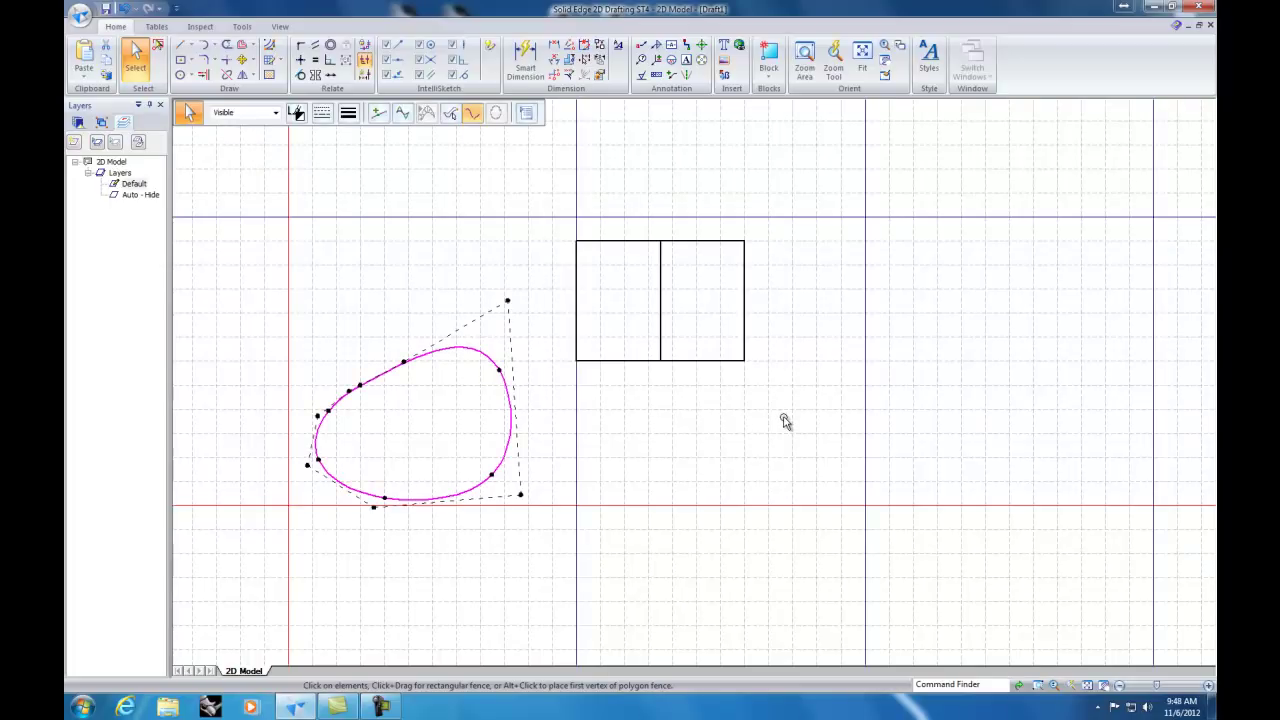
{"action": "left_click", "coordinate": [509, 238]}
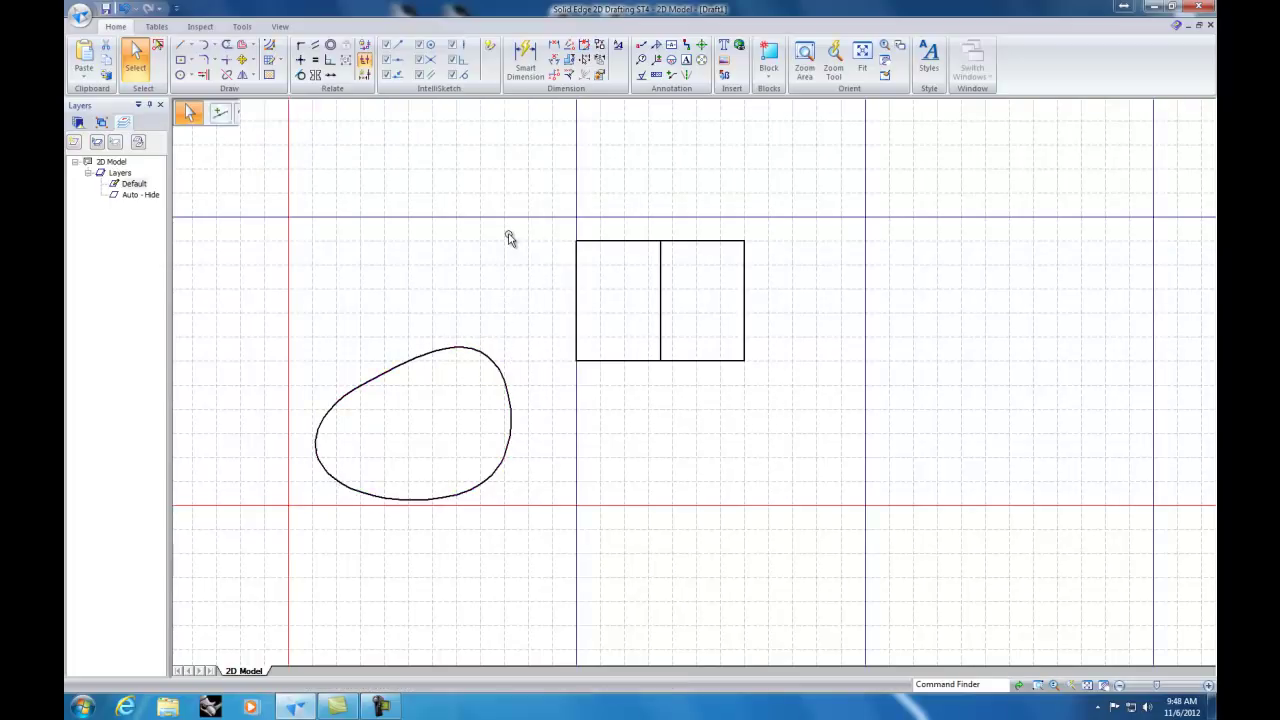
Step: Set the fence selection mode to Inside and Overlapping, fence the rectangle's upper-left corner, and clear the selection
{"action": "left_click", "coordinate": [339, 115]}
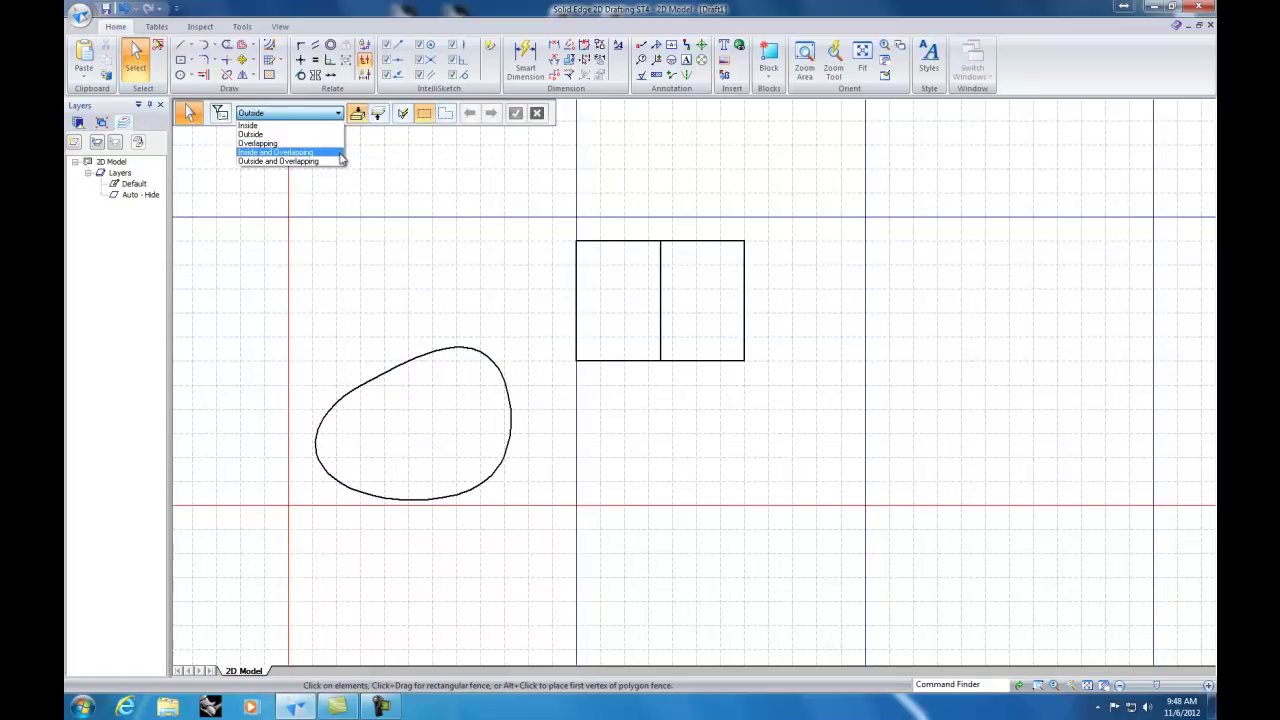
{"action": "left_click", "coordinate": [310, 152]}
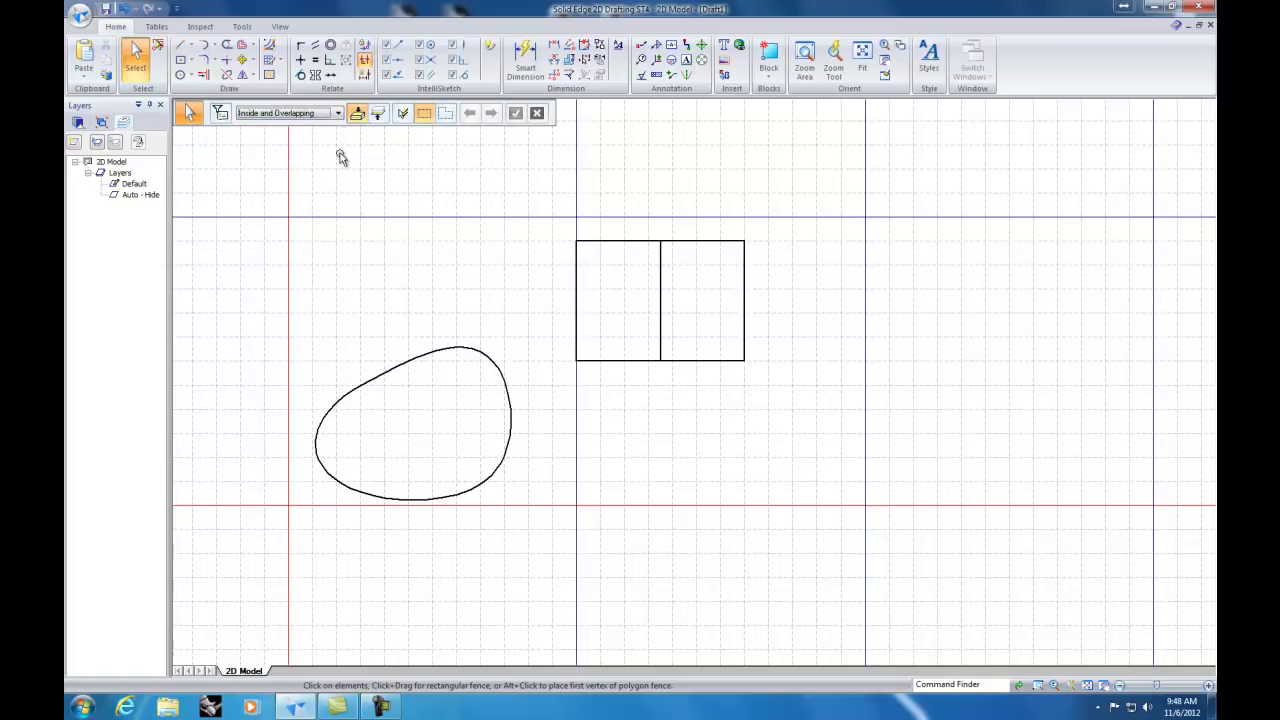
{"action": "left_click_drag", "start_coordinate": [547, 206], "coordinate": [603, 265]}
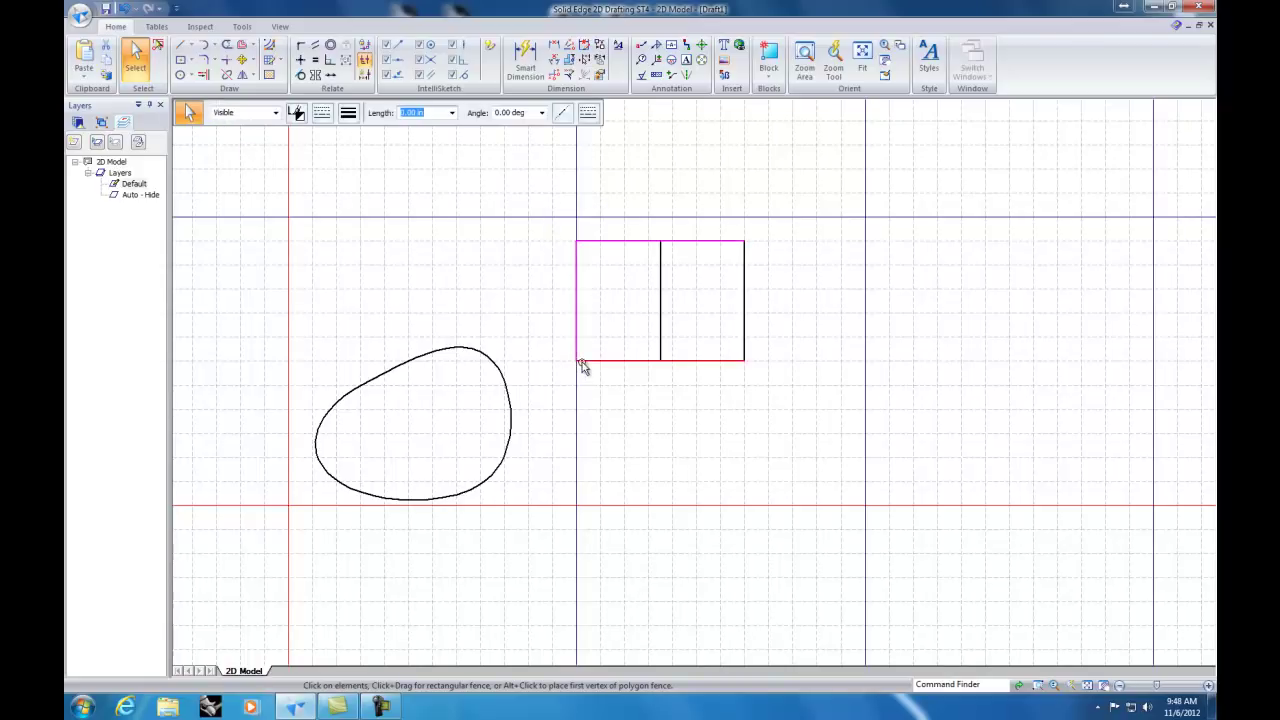
{"action": "left_click", "coordinate": [623, 242], "text": "ctrl"}
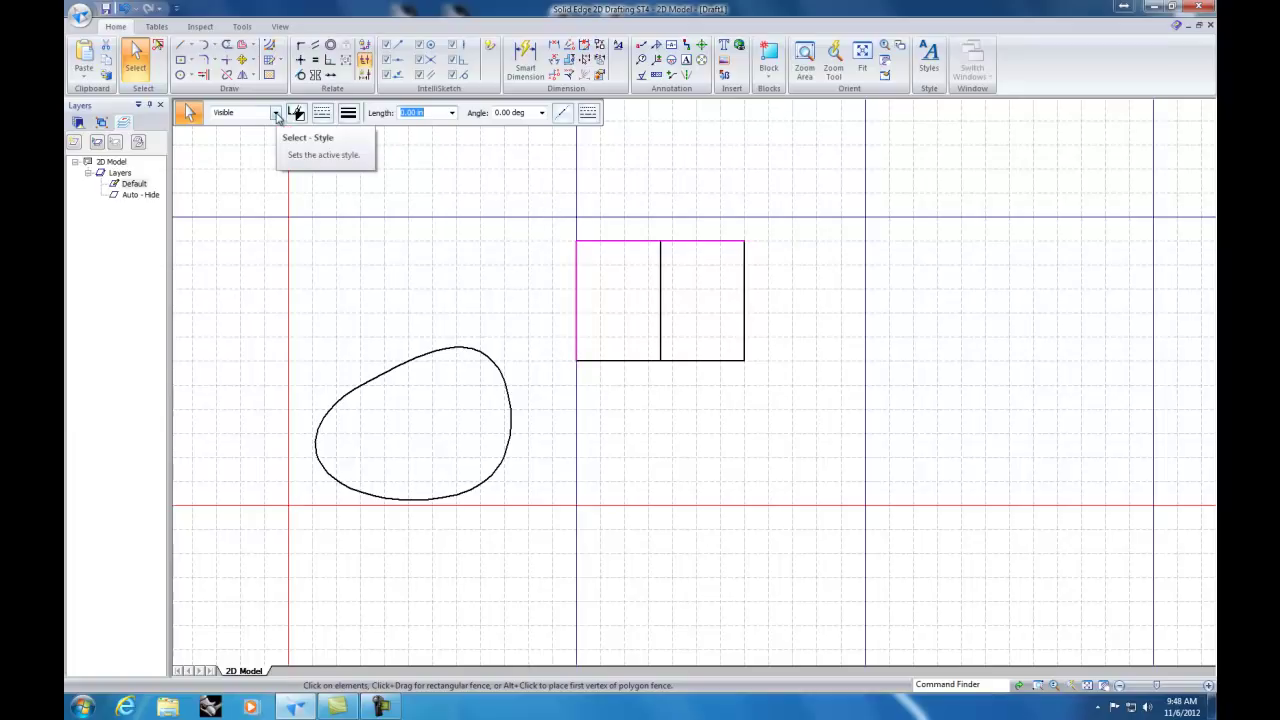
{"action": "left_click", "coordinate": [134, 55]}
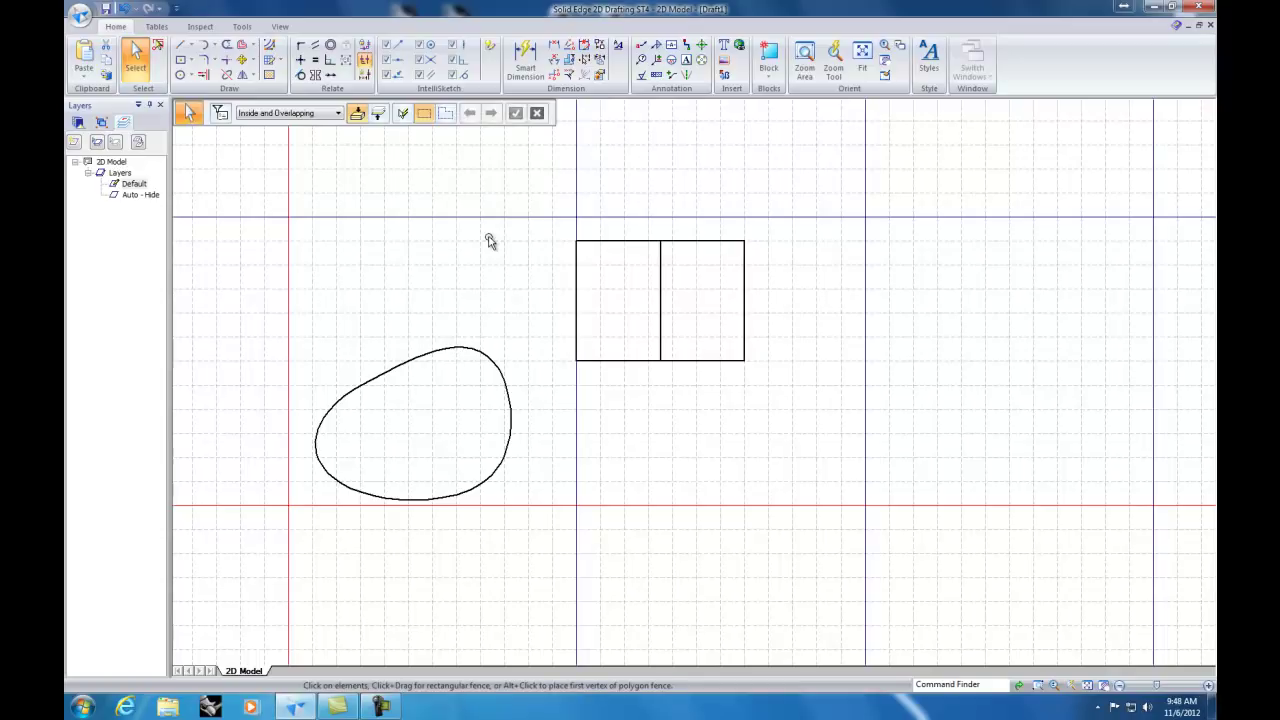
Step: Set the fence selection mode to Inside, select all objects in the drawing, and clear the selection
{"action": "left_click", "coordinate": [338, 113]}
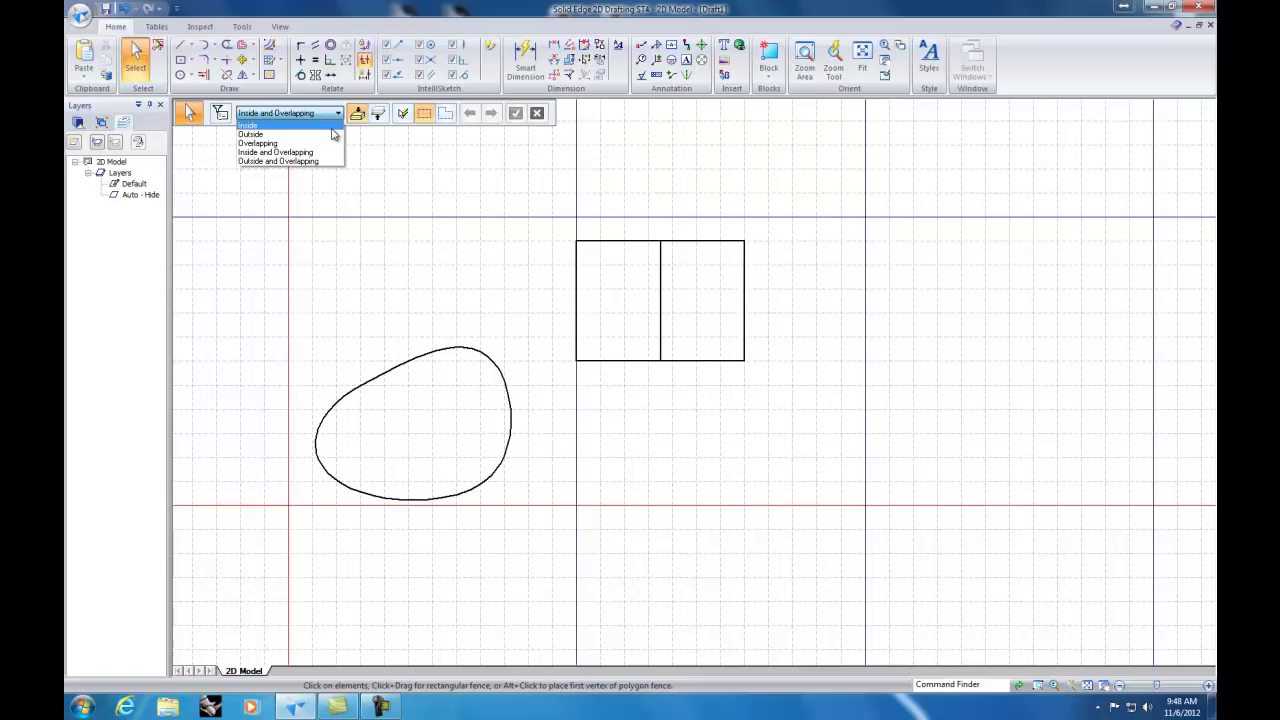
{"action": "left_click", "coordinate": [332, 127]}
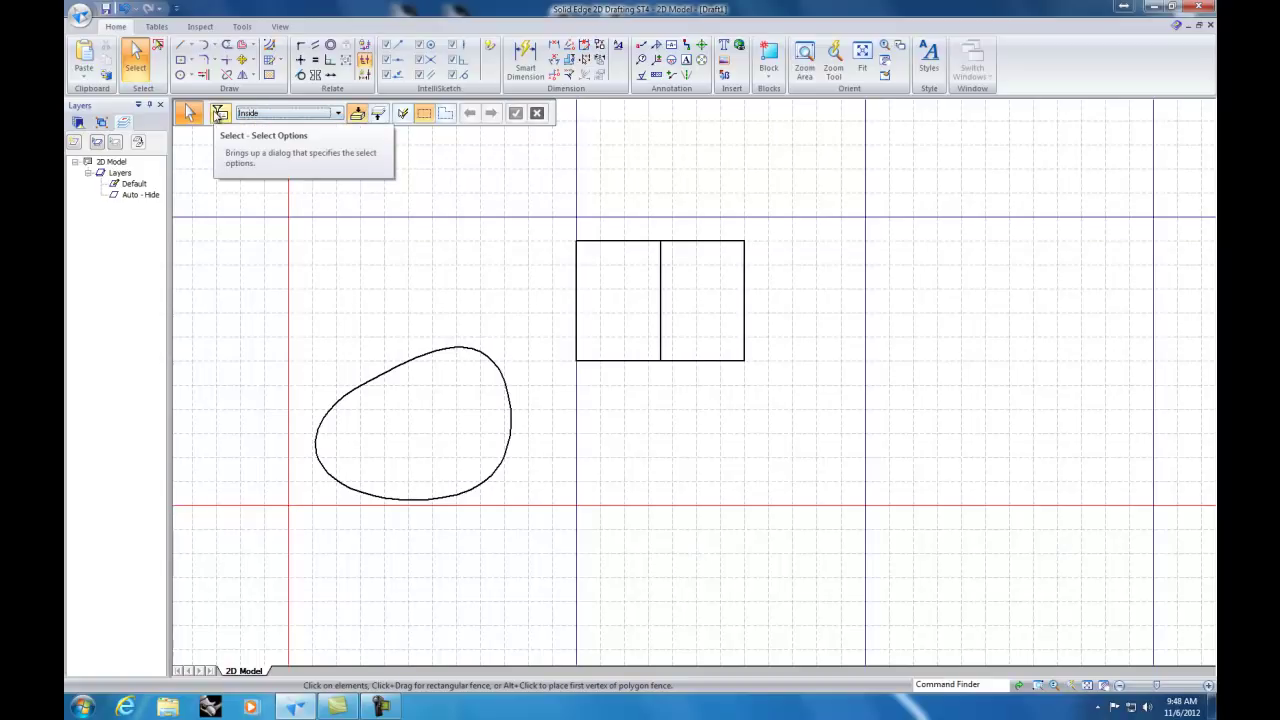
{"action": "left_click", "coordinate": [157, 50]}
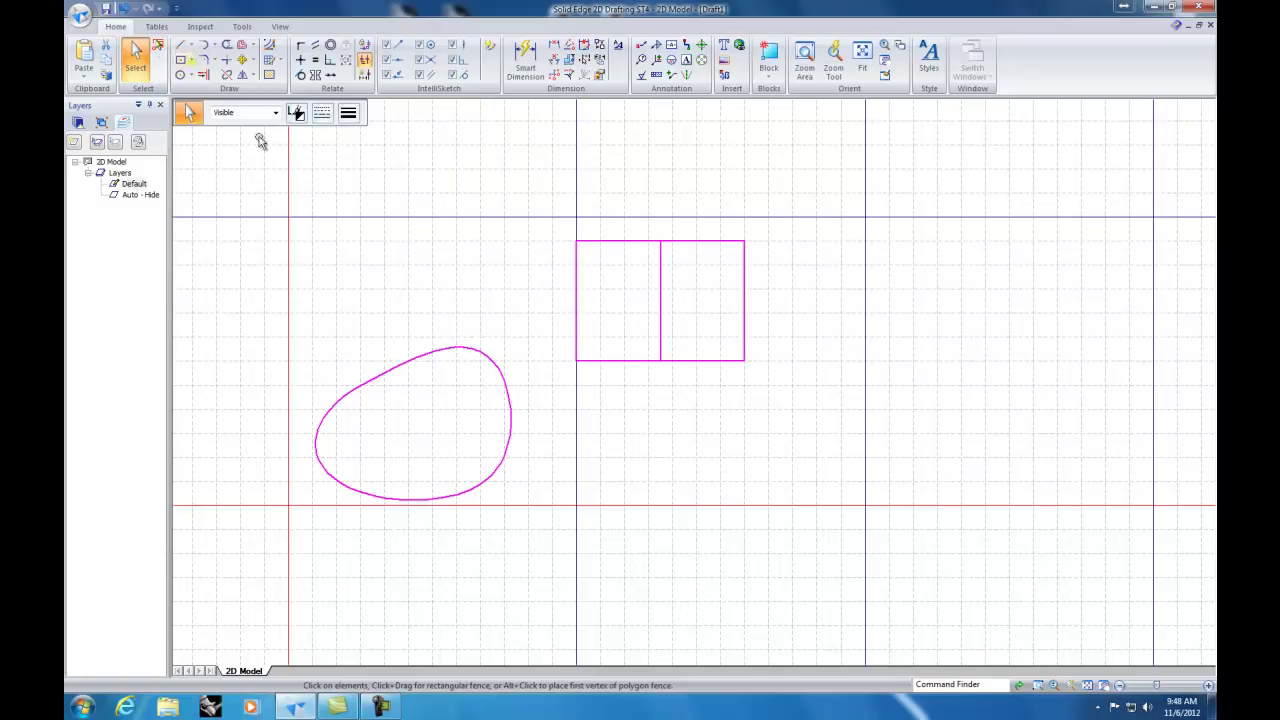
{"action": "key", "text": "Escape"}
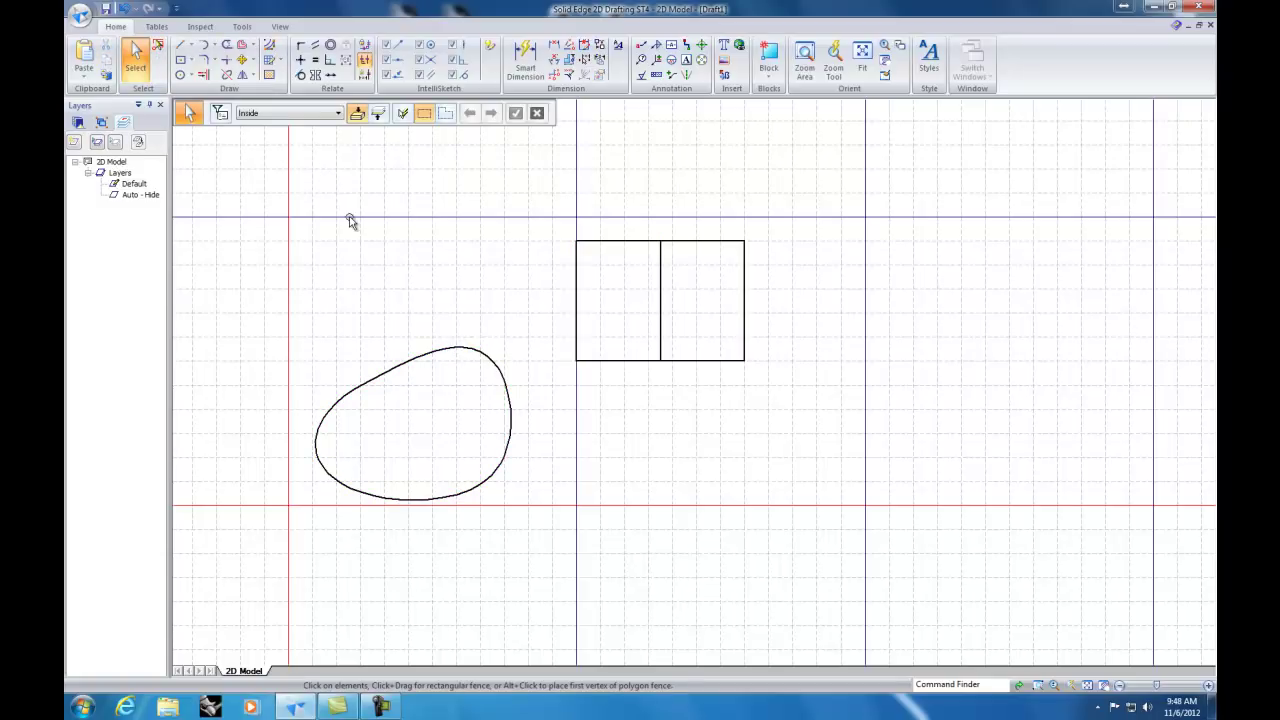
Step: Place a point with a 1.40 mm line width on a minor grid intersection
{"action": "left_click", "coordinate": [190, 48]}
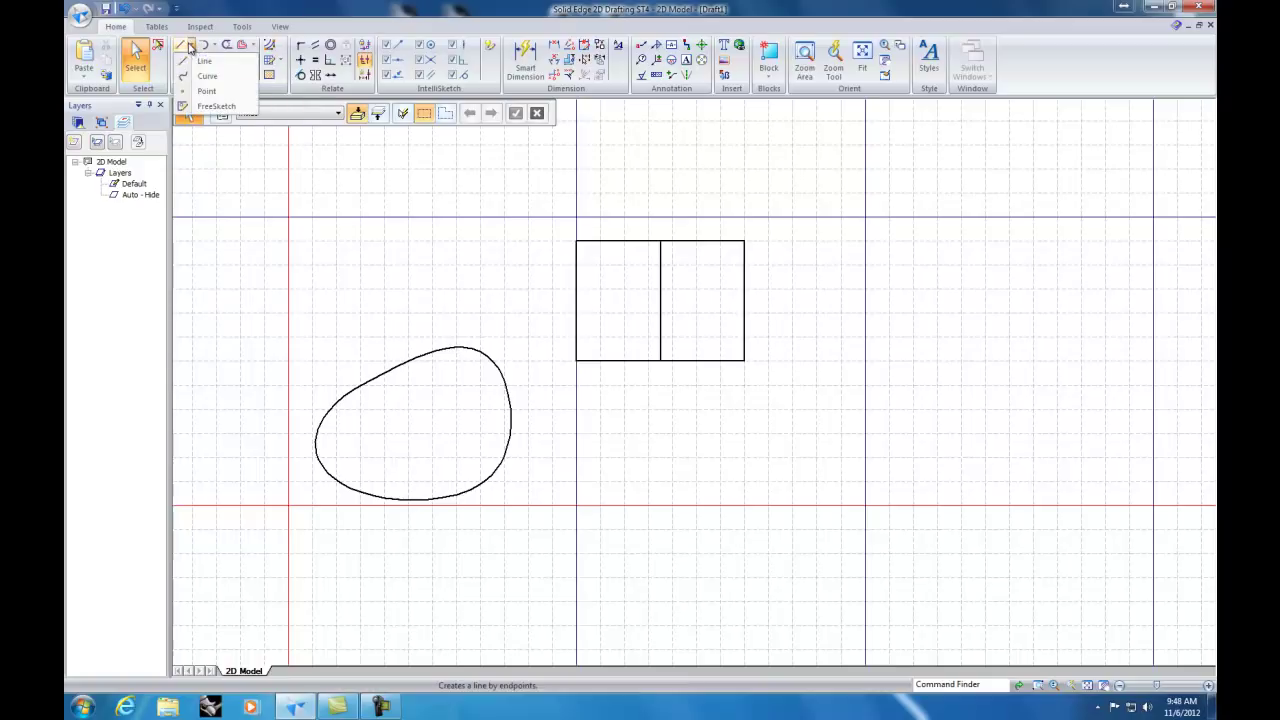
{"action": "left_click", "coordinate": [206, 92]}
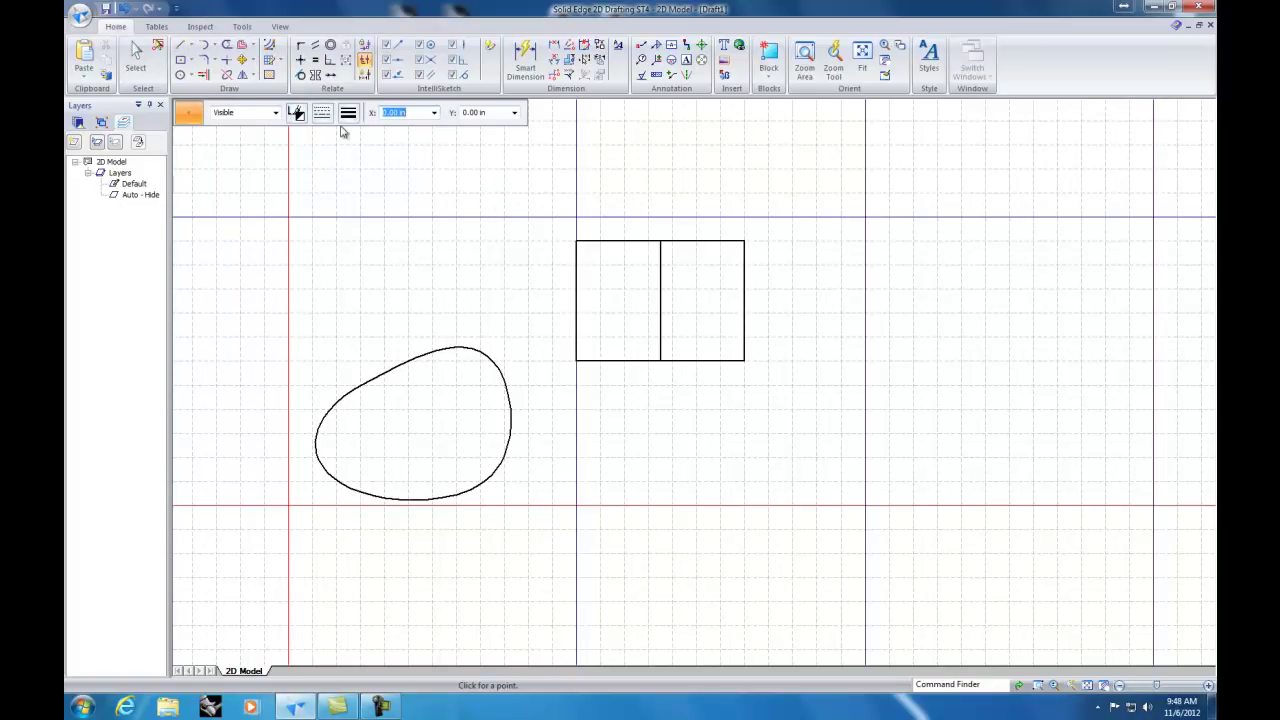
{"action": "scroll", "coordinate": [635, 437], "scroll_direction": "down", "scroll_amount": 2}
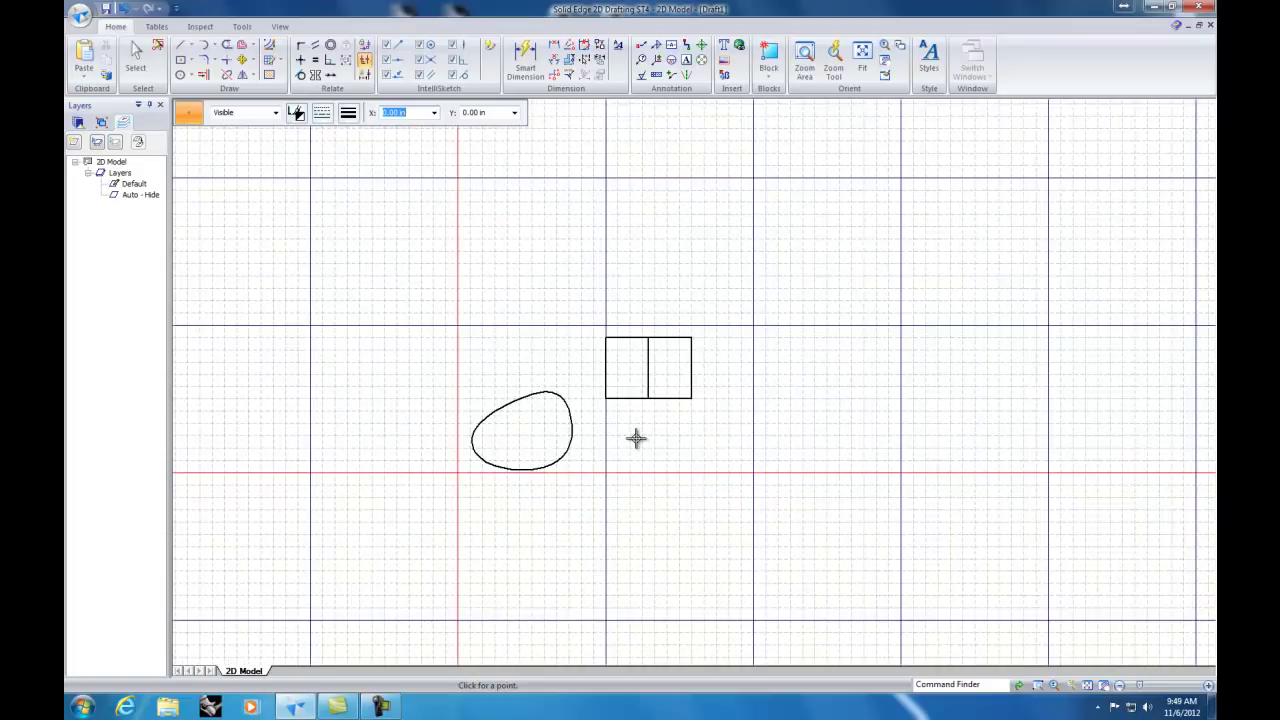
{"action": "scroll", "coordinate": [636, 438], "scroll_direction": "up", "scroll_amount": 5}
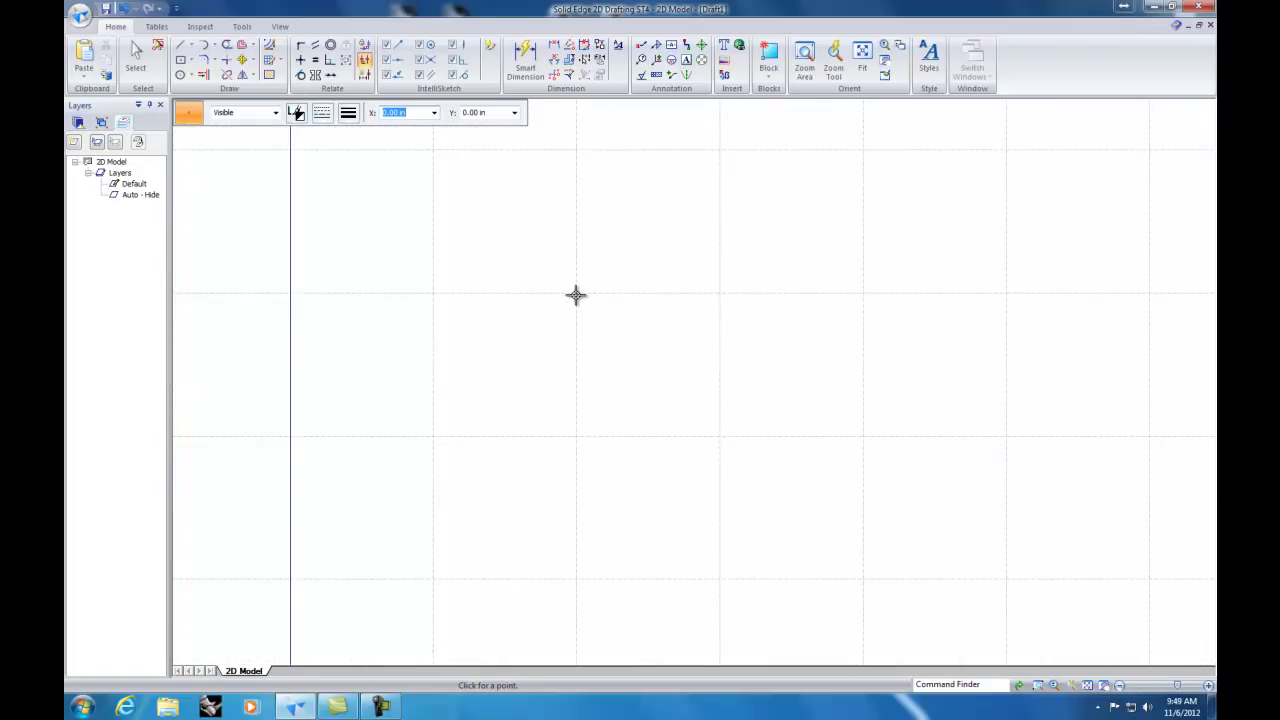
{"action": "scroll", "coordinate": [580, 300], "scroll_direction": "up", "scroll_amount": 3}
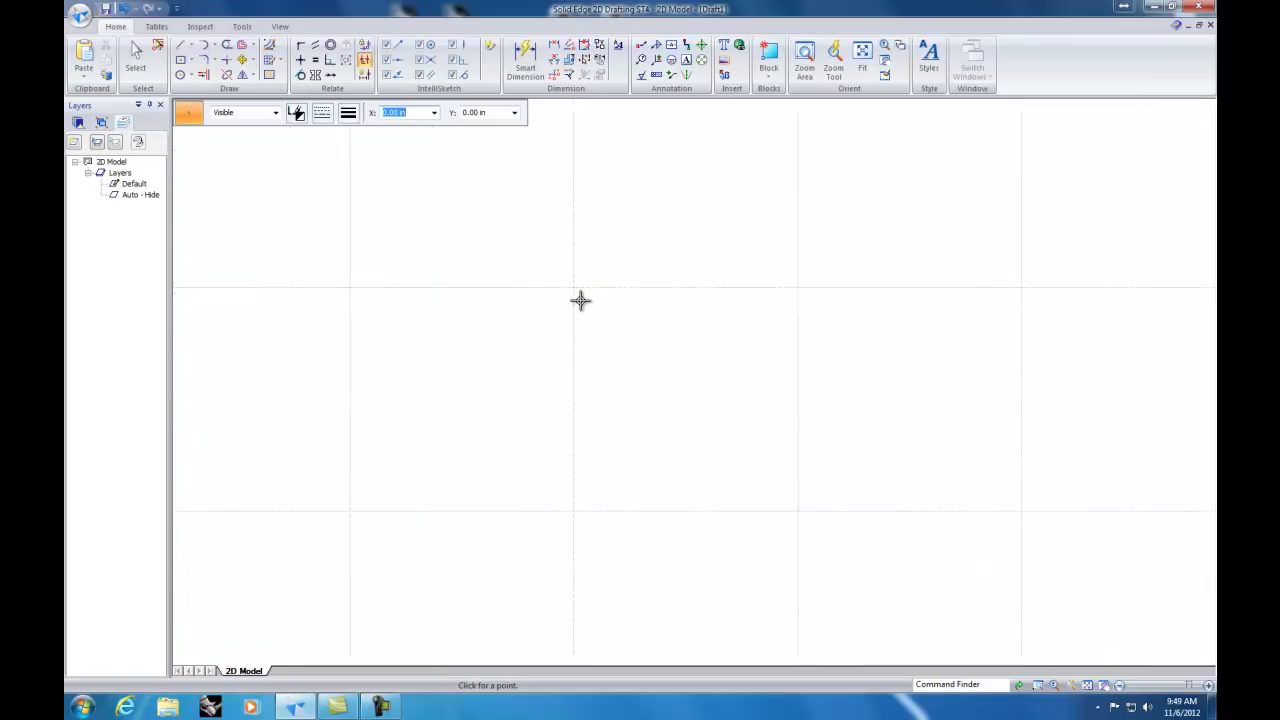
{"action": "scroll", "coordinate": [575, 285], "scroll_direction": "up", "scroll_amount": 2}
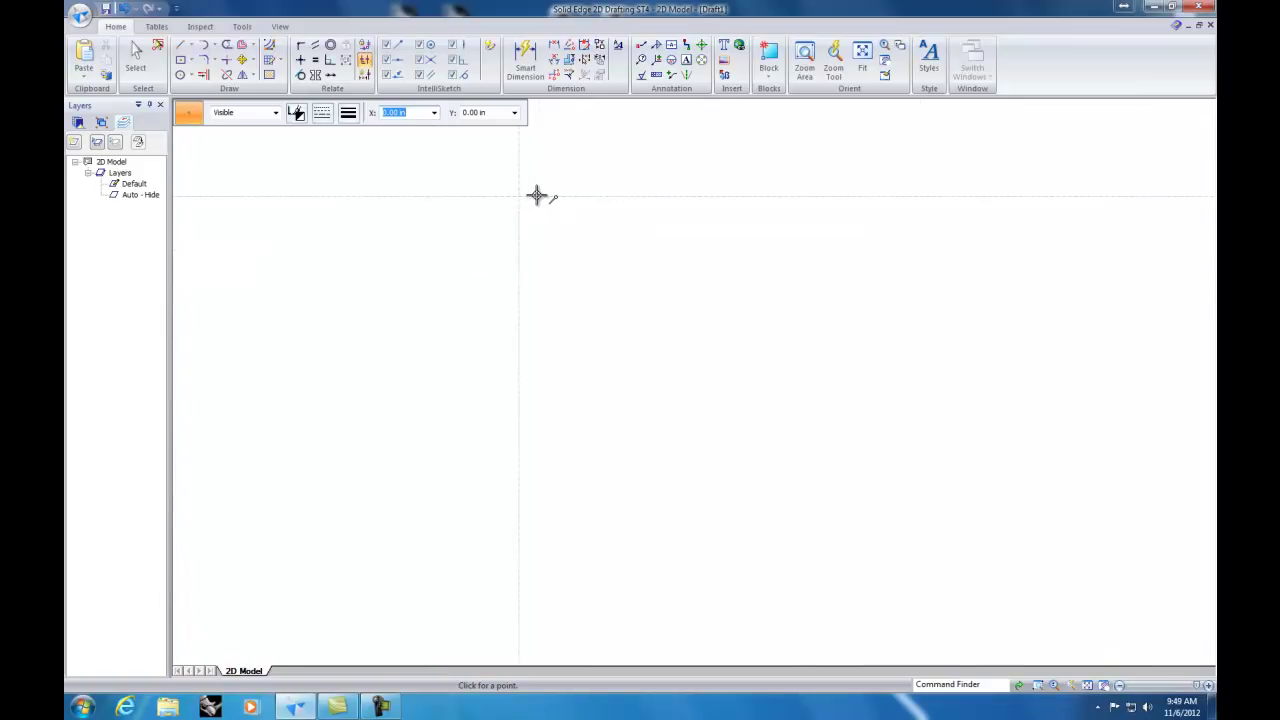
{"action": "left_click", "coordinate": [348, 114]}
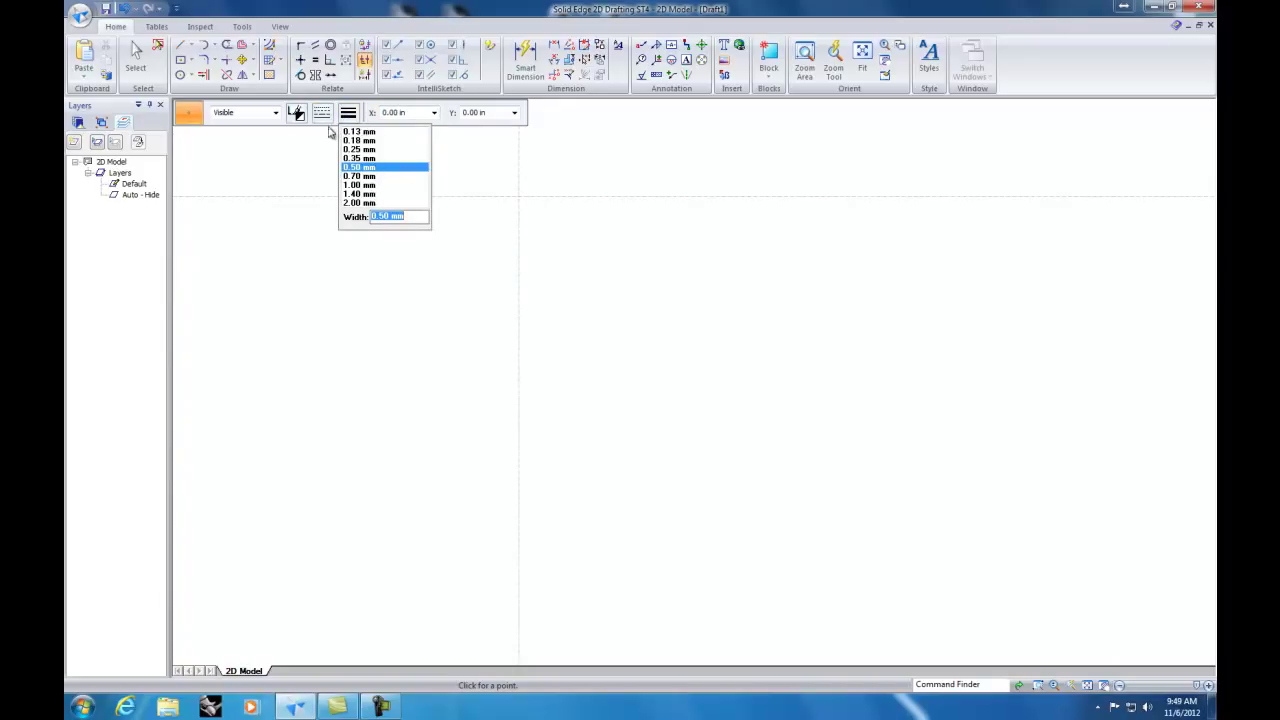
{"action": "left_click", "coordinate": [358, 194]}
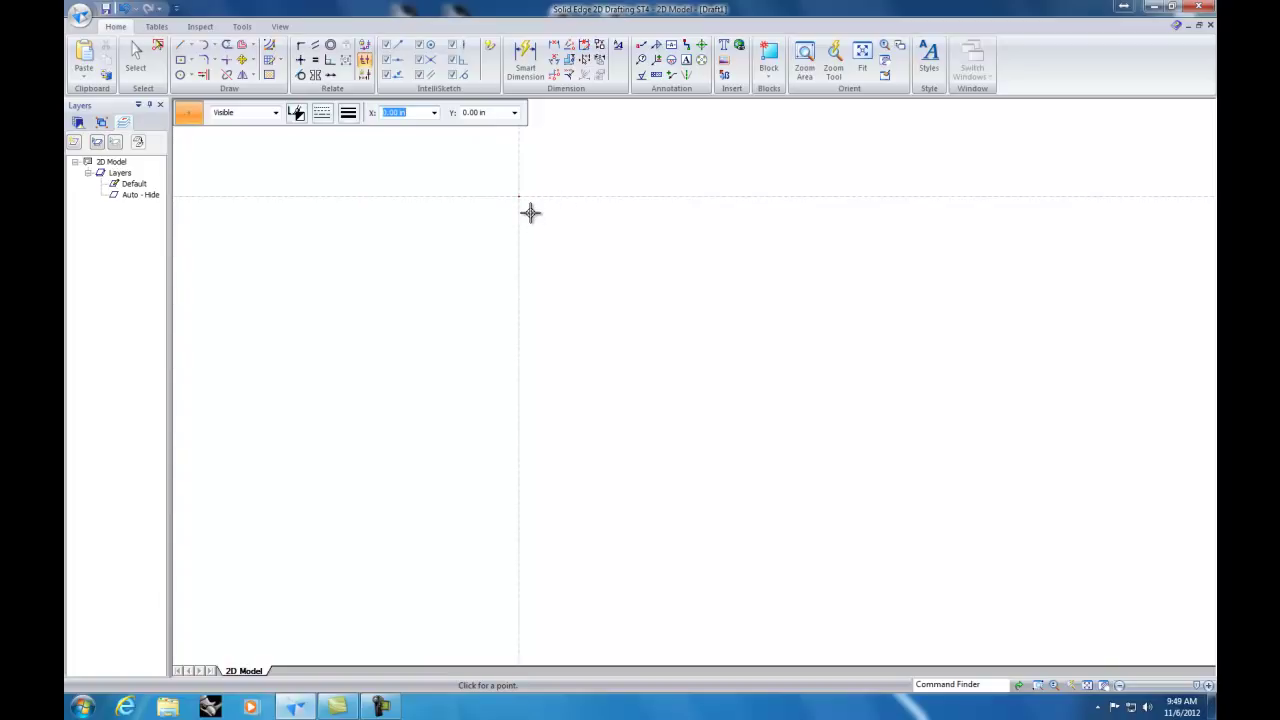
{"action": "scroll", "coordinate": [530, 210], "scroll_direction": "up", "scroll_amount": 1}
{"action": "scroll", "coordinate": [514, 180], "scroll_direction": "up", "scroll_amount": 2}
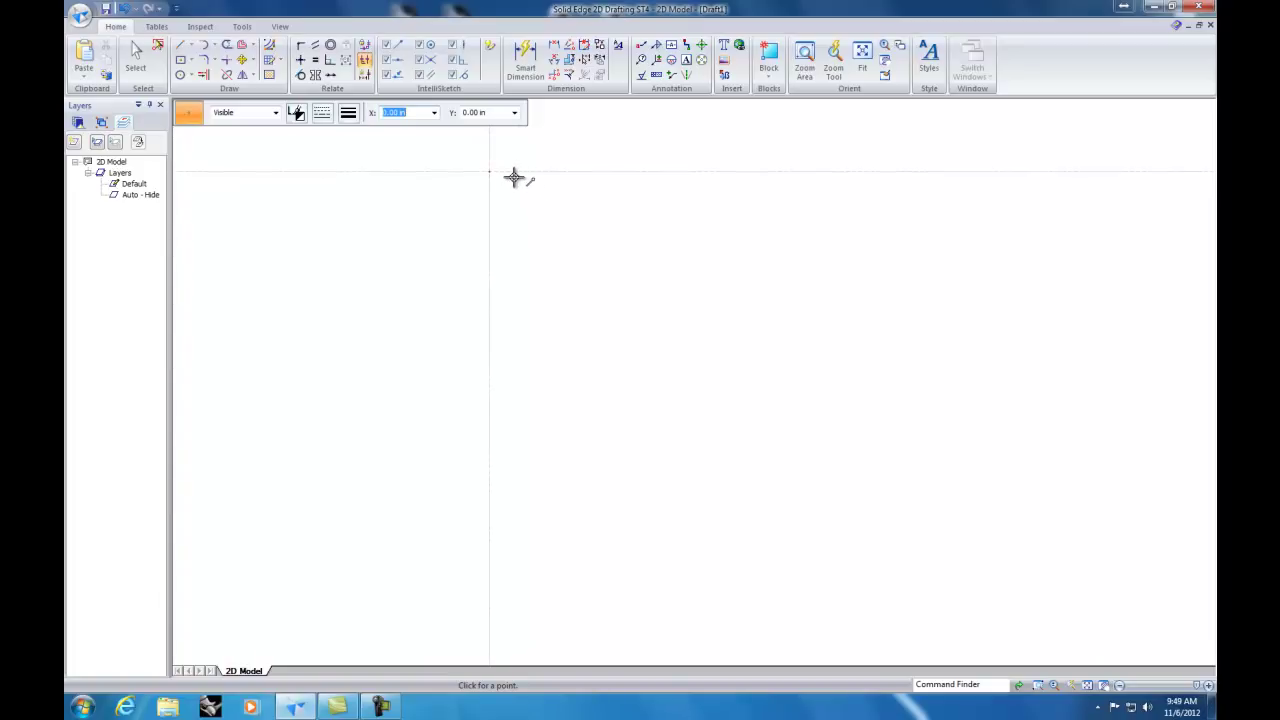
Step: Place a point with a 2.00 mm line width one minor grid square right of the existing point
{"action": "scroll", "coordinate": [514, 175], "scroll_direction": "down", "scroll_amount": 3}
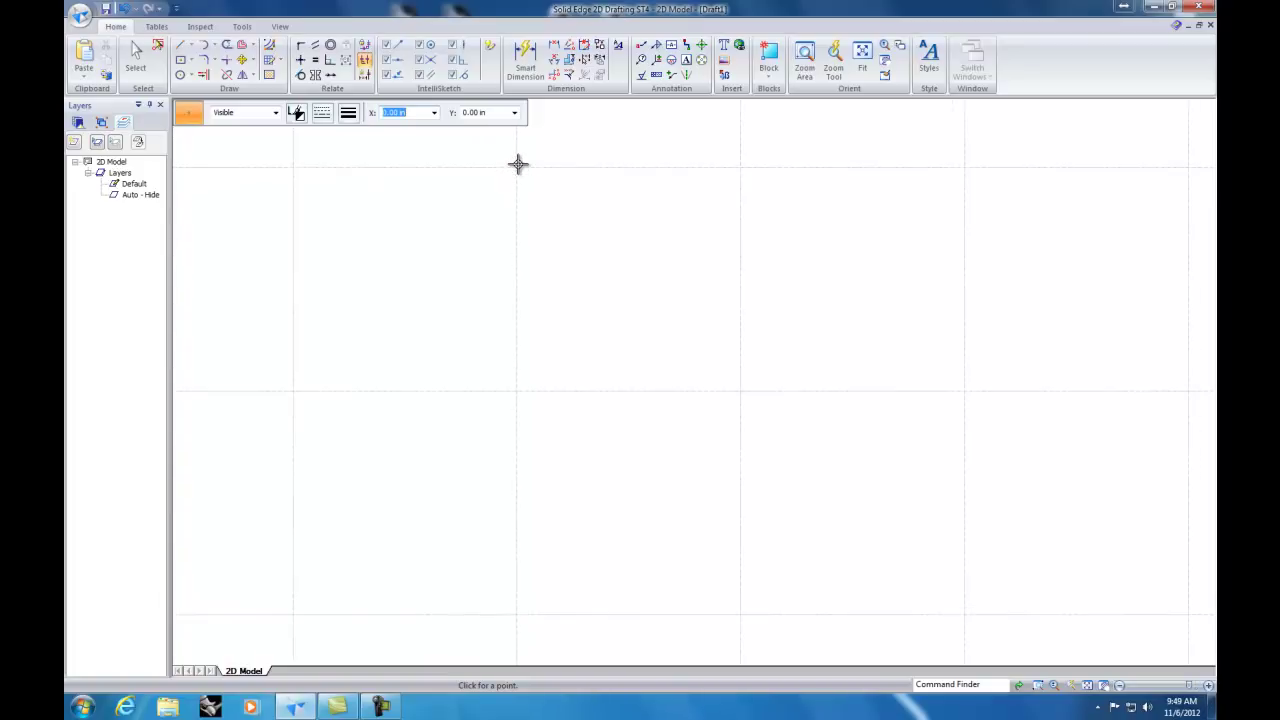
{"action": "scroll", "coordinate": [519, 160], "scroll_direction": "down", "scroll_amount": 5}
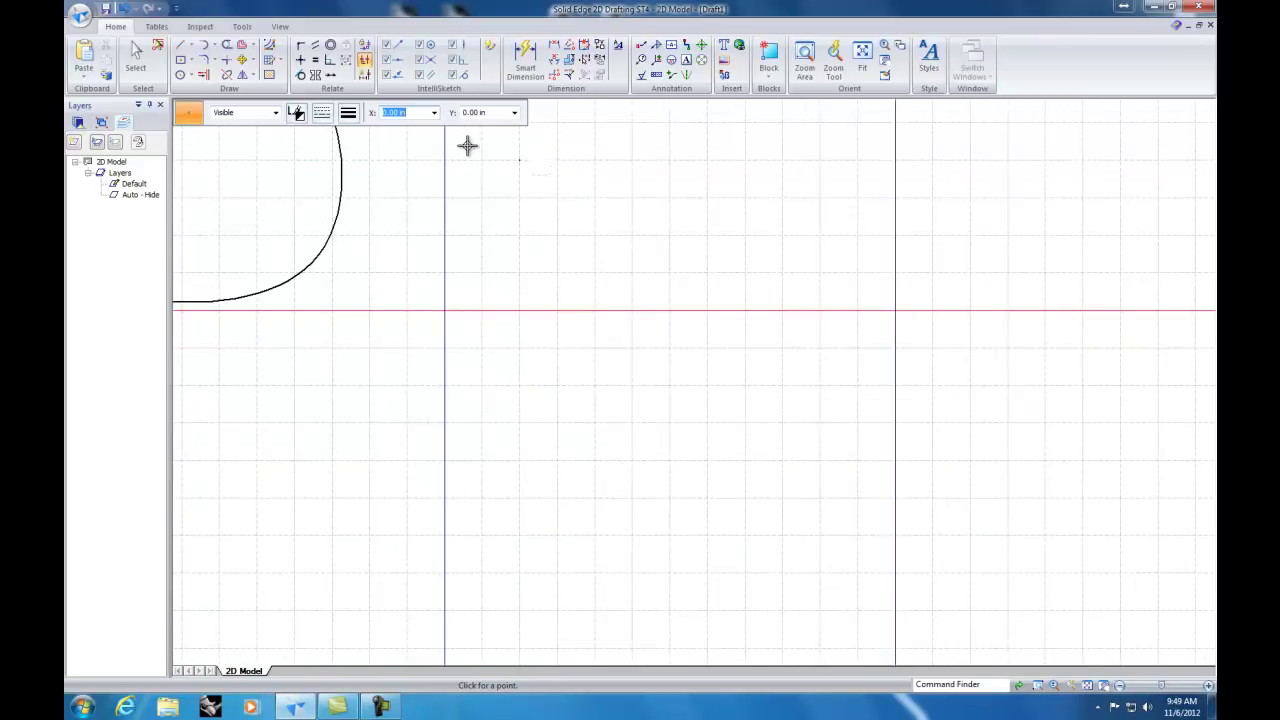
{"action": "scroll", "coordinate": [460, 146], "scroll_direction": "down", "scroll_amount": 4}
{"action": "scroll", "coordinate": [450, 142], "scroll_direction": "up", "scroll_amount": 5}
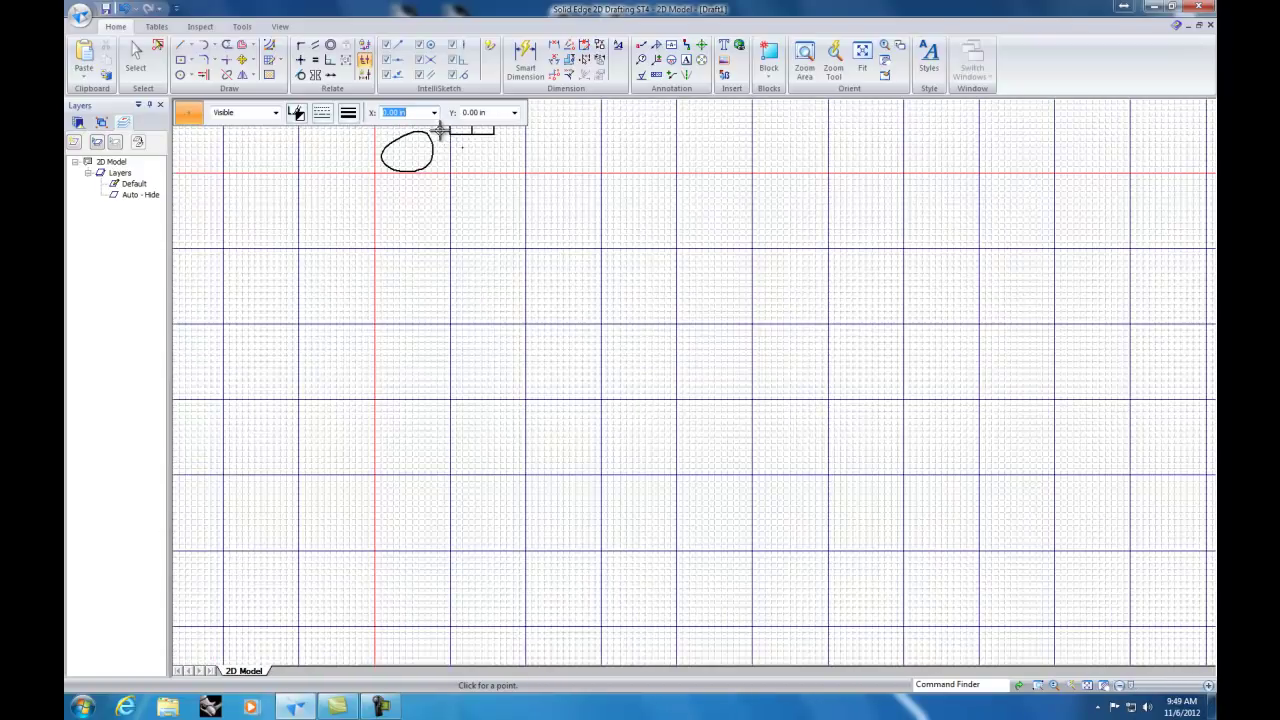
{"action": "scroll", "coordinate": [444, 141], "scroll_direction": "up", "scroll_amount": 2}
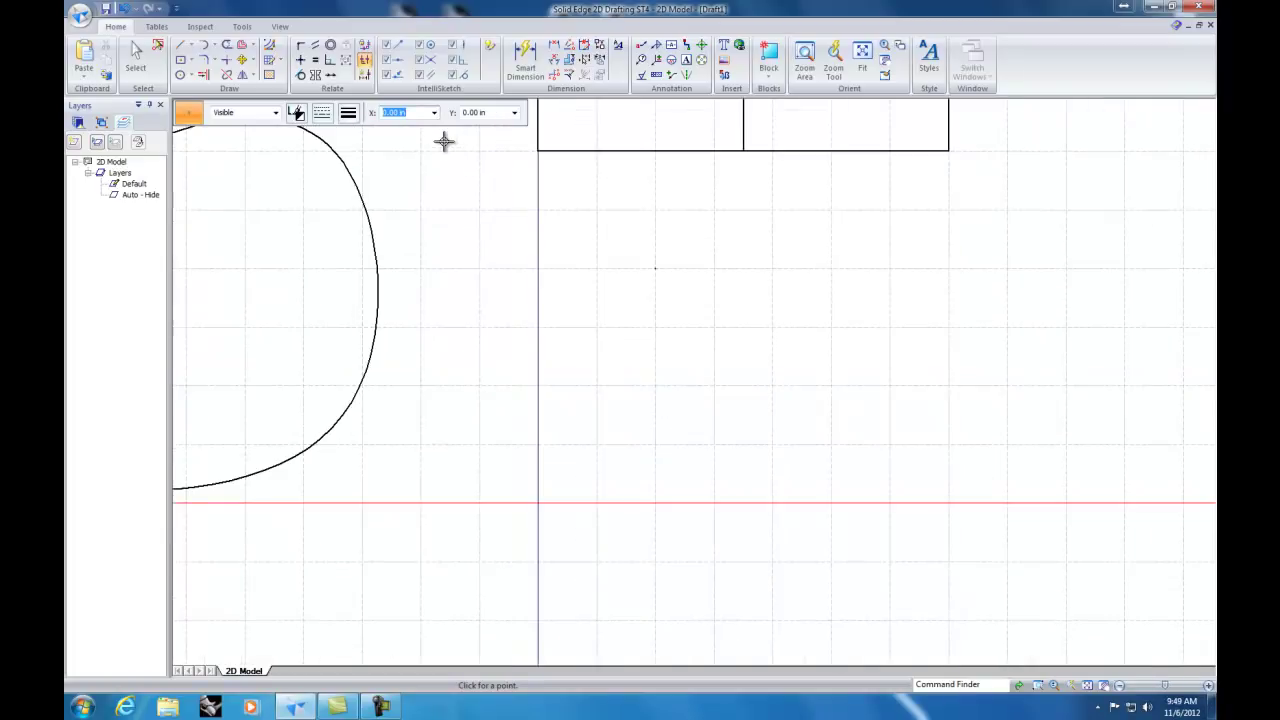
{"action": "left_click", "coordinate": [348, 114]}
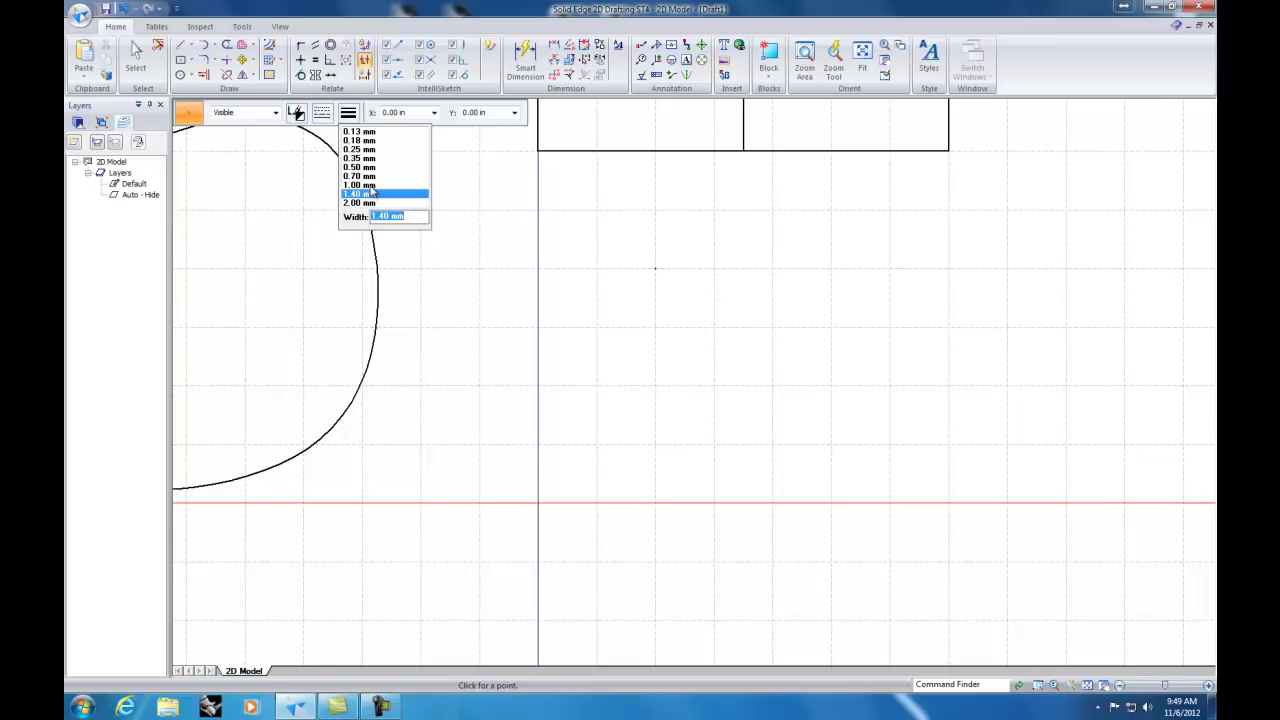
{"action": "left_click", "coordinate": [360, 203]}
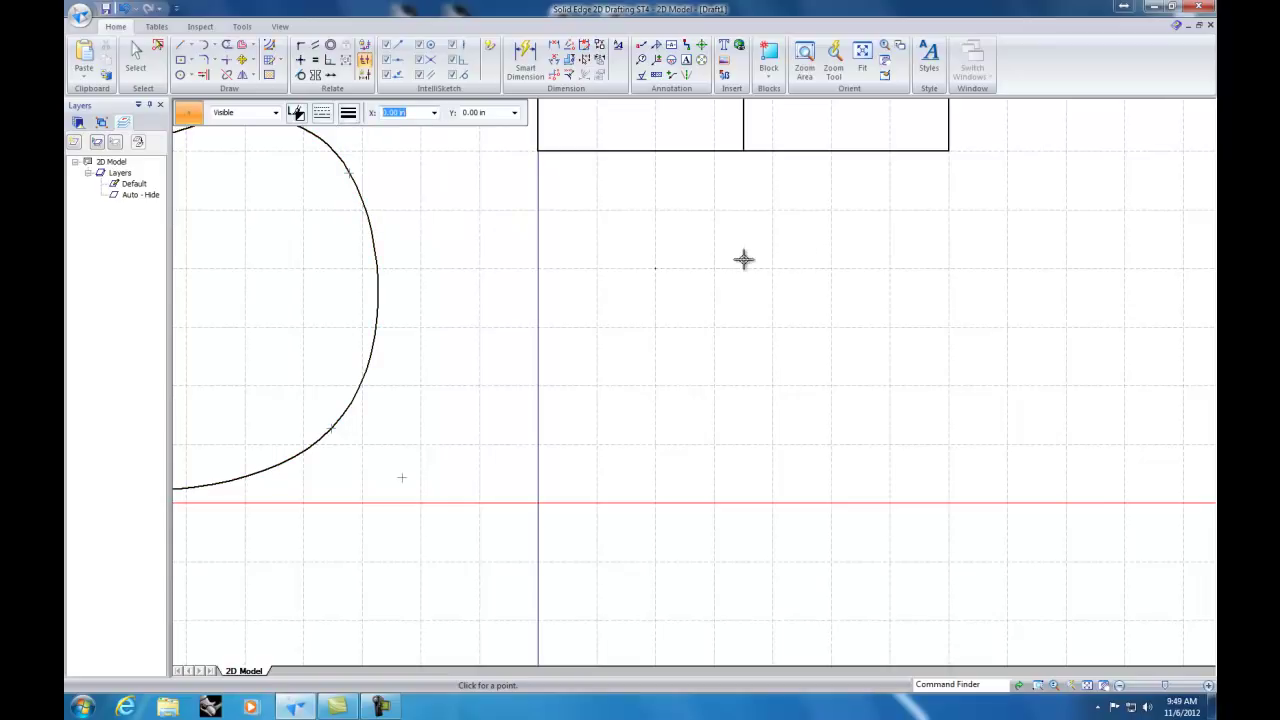
{"action": "left_click", "coordinate": [714, 268]}
Step: Draw a horizontal line about 2 in long, starting one minor grid square right of the second point
{"action": "left_click", "coordinate": [181, 47]}
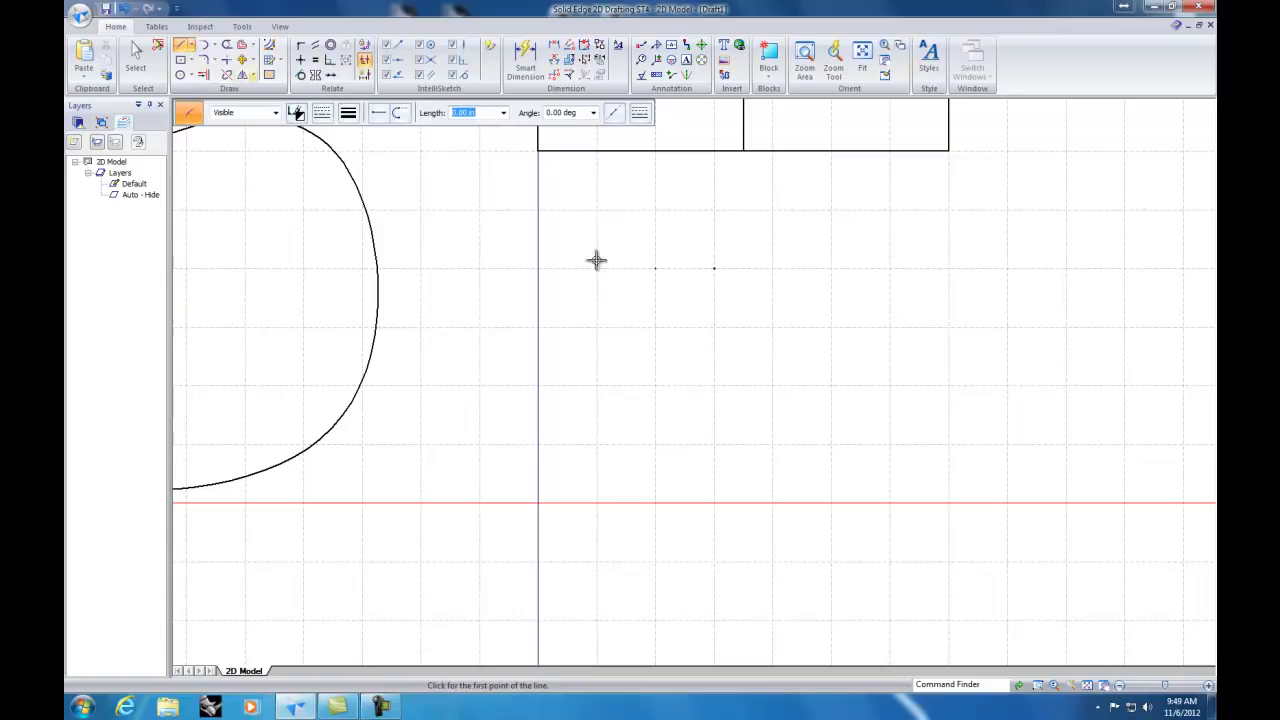
{"action": "left_click", "coordinate": [772, 268]}
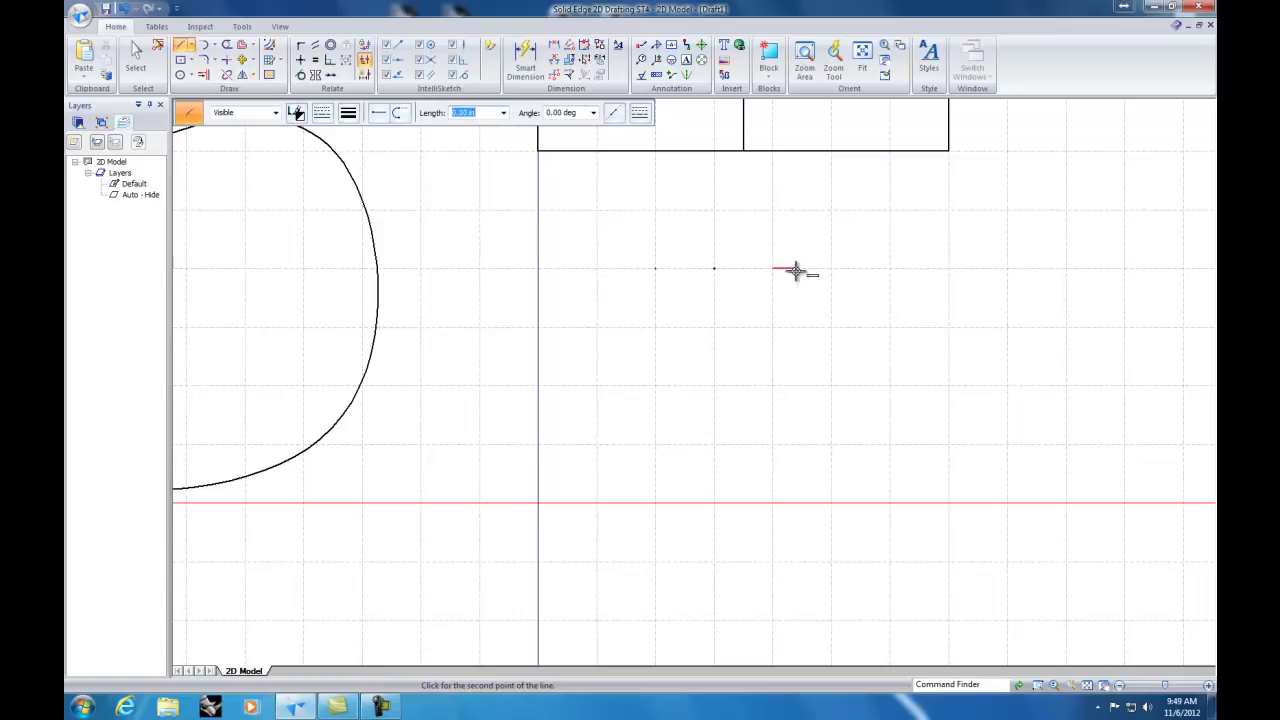
{"action": "left_click", "coordinate": [888, 268]}
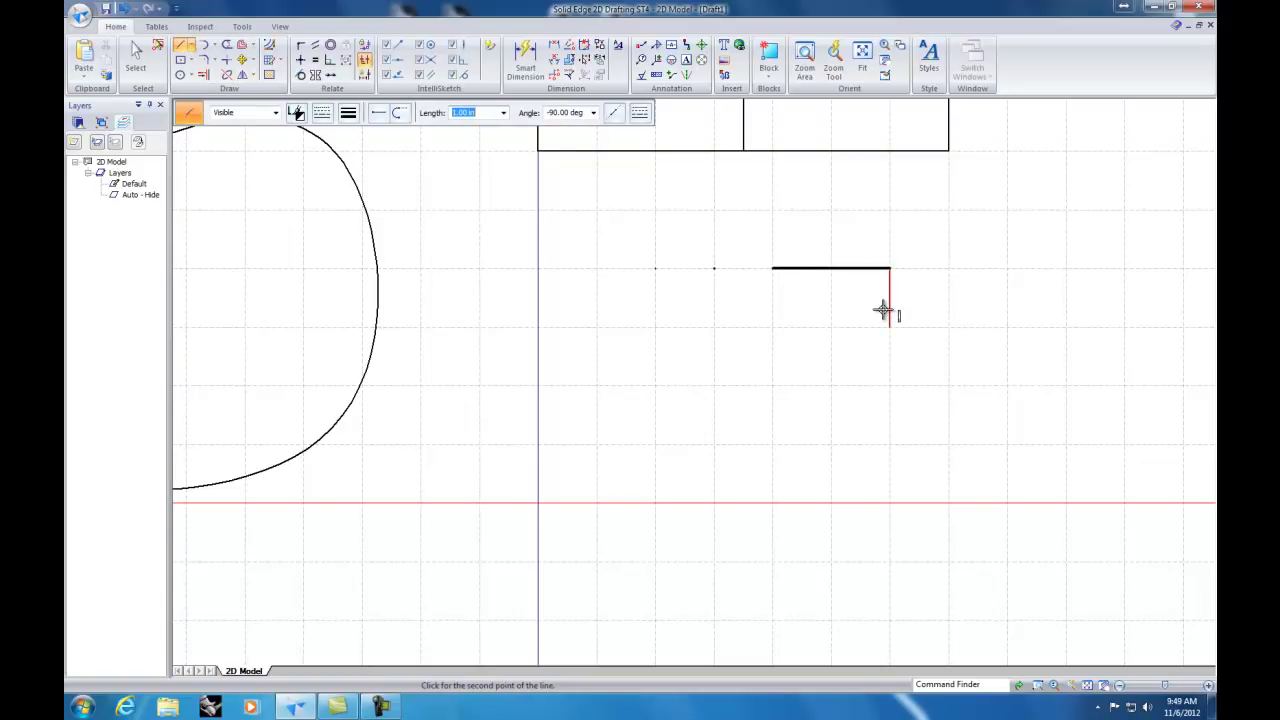
{"action": "right_click", "coordinate": [883, 310]}
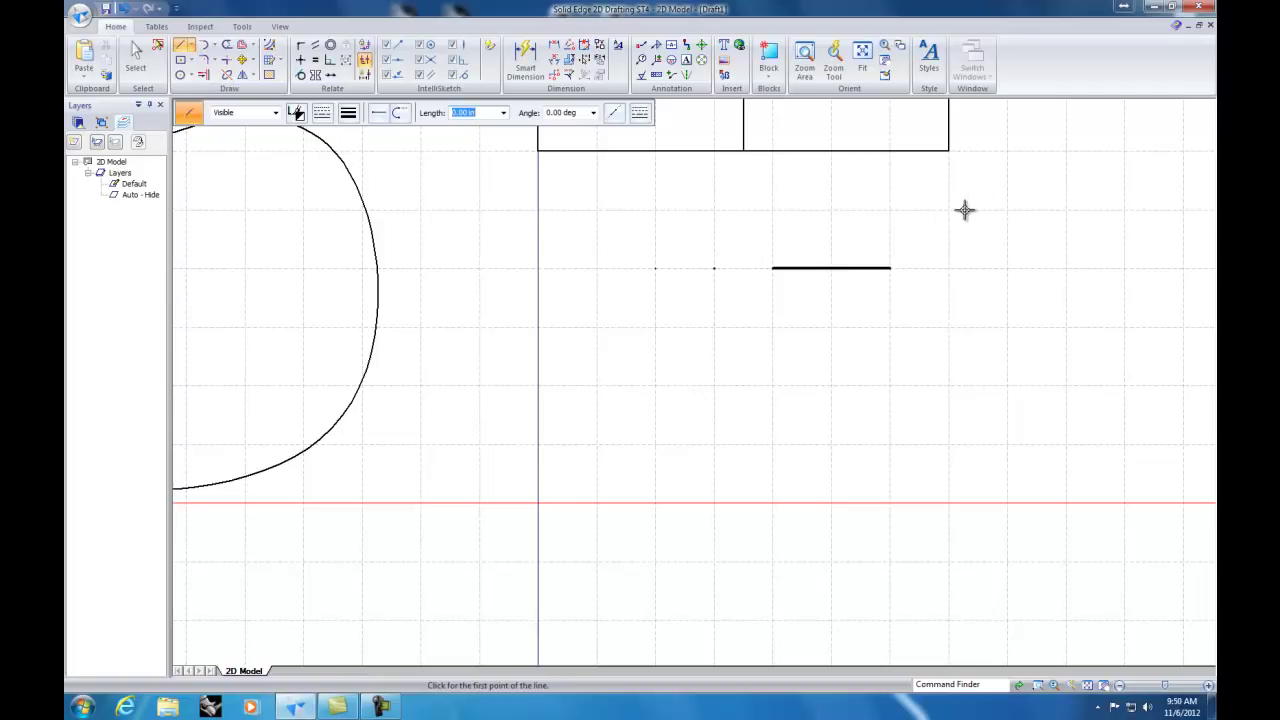
{"action": "left_click", "coordinate": [181, 46]}
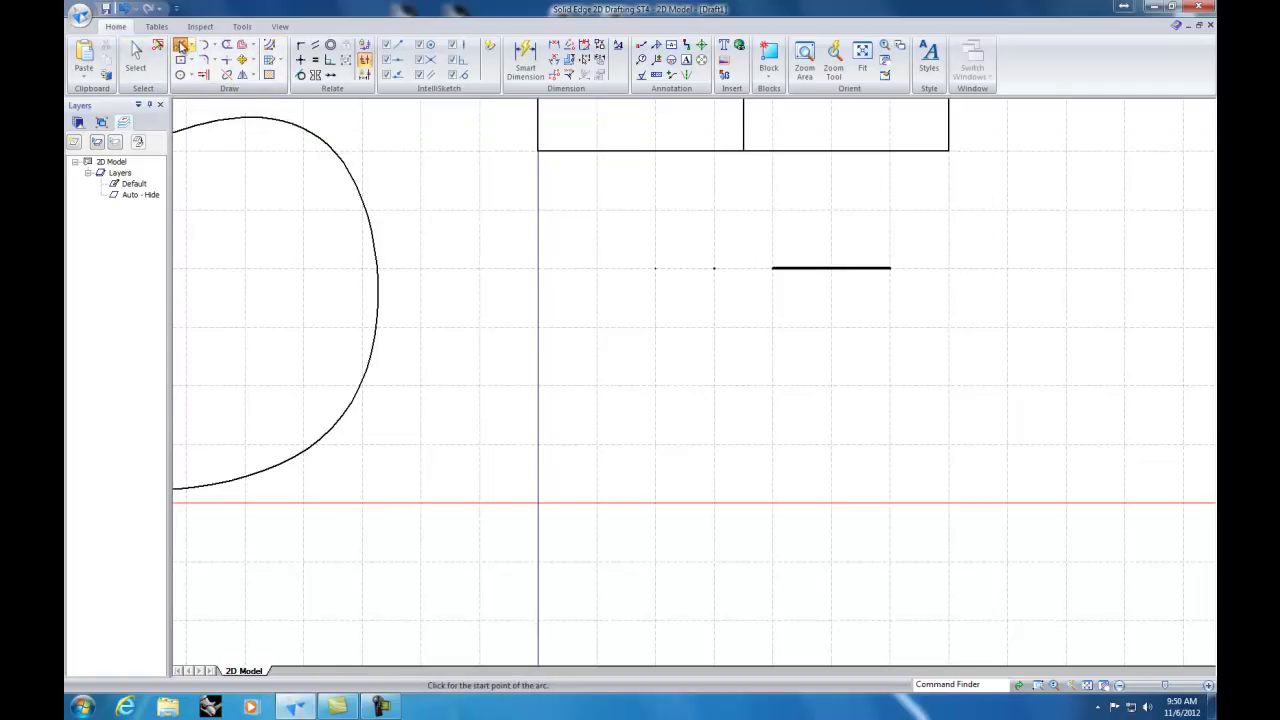
{"action": "left_click", "coordinate": [538, 151]}
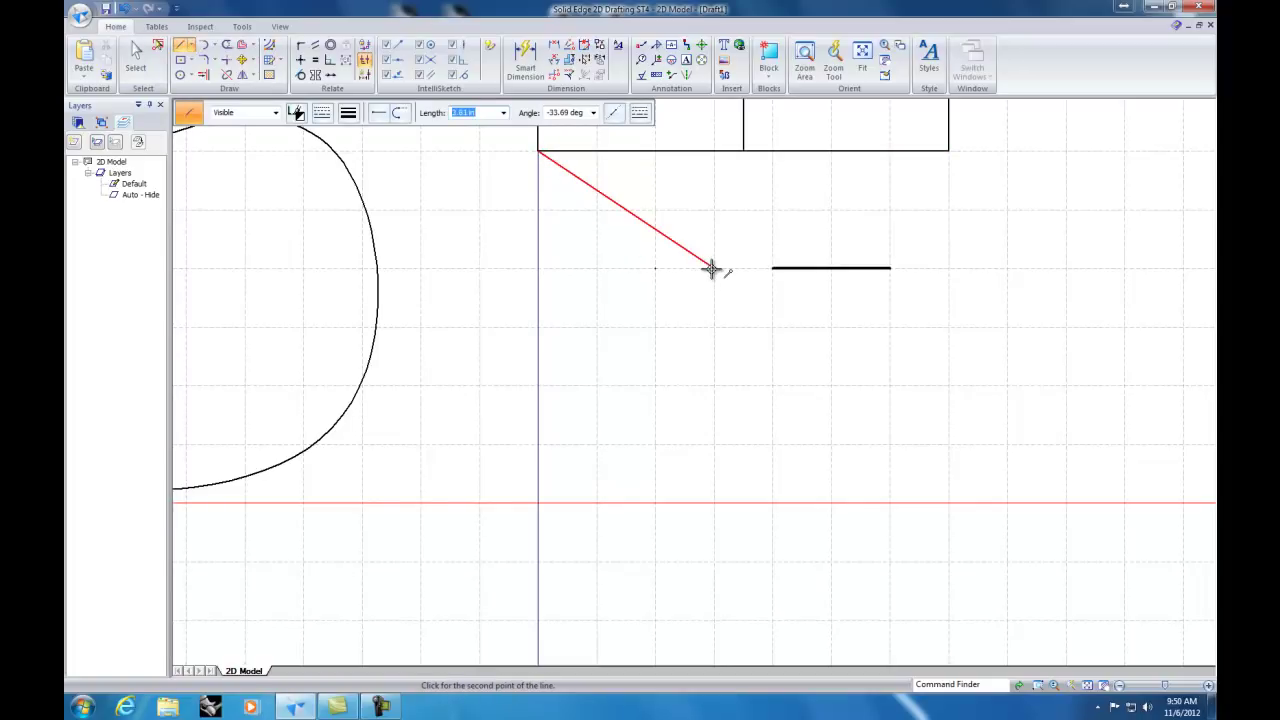
{"action": "right_click", "coordinate": [660, 268]}
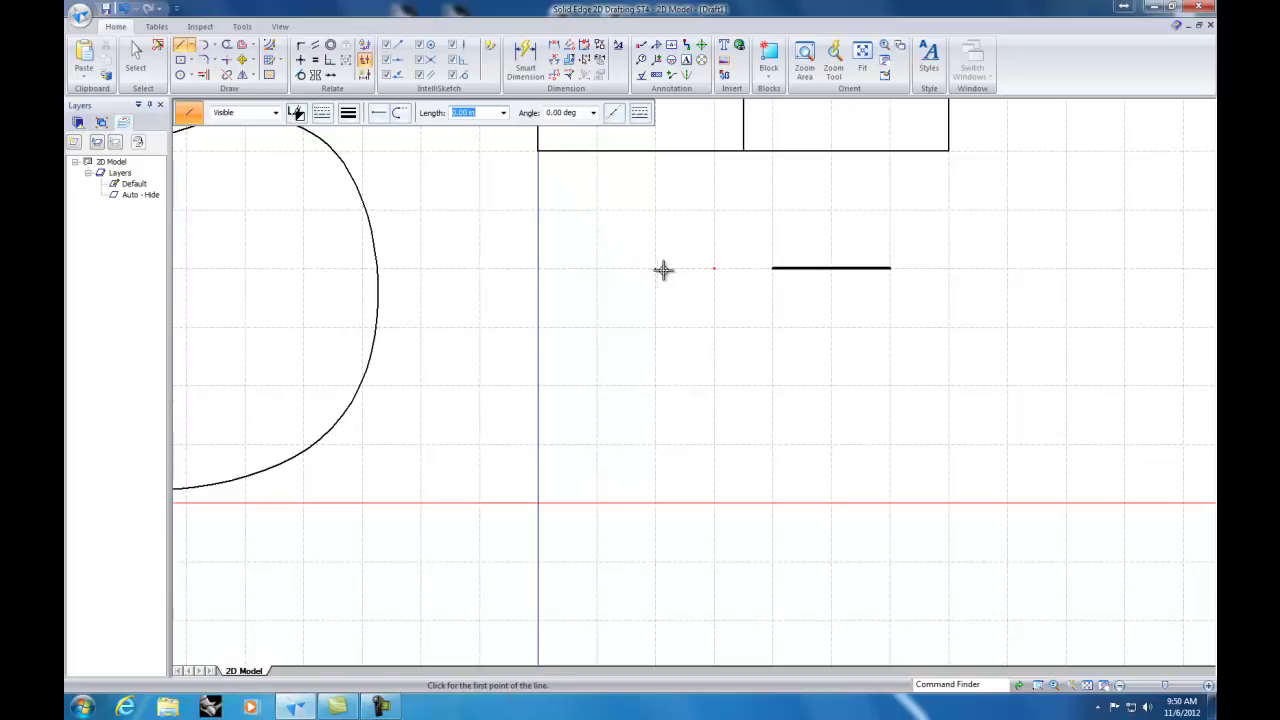
Step: FreeSketch a winding open profile of lines and arcs, starting below the closed curve and running right past the divided rectangle
{"action": "left_click", "coordinate": [190, 46]}
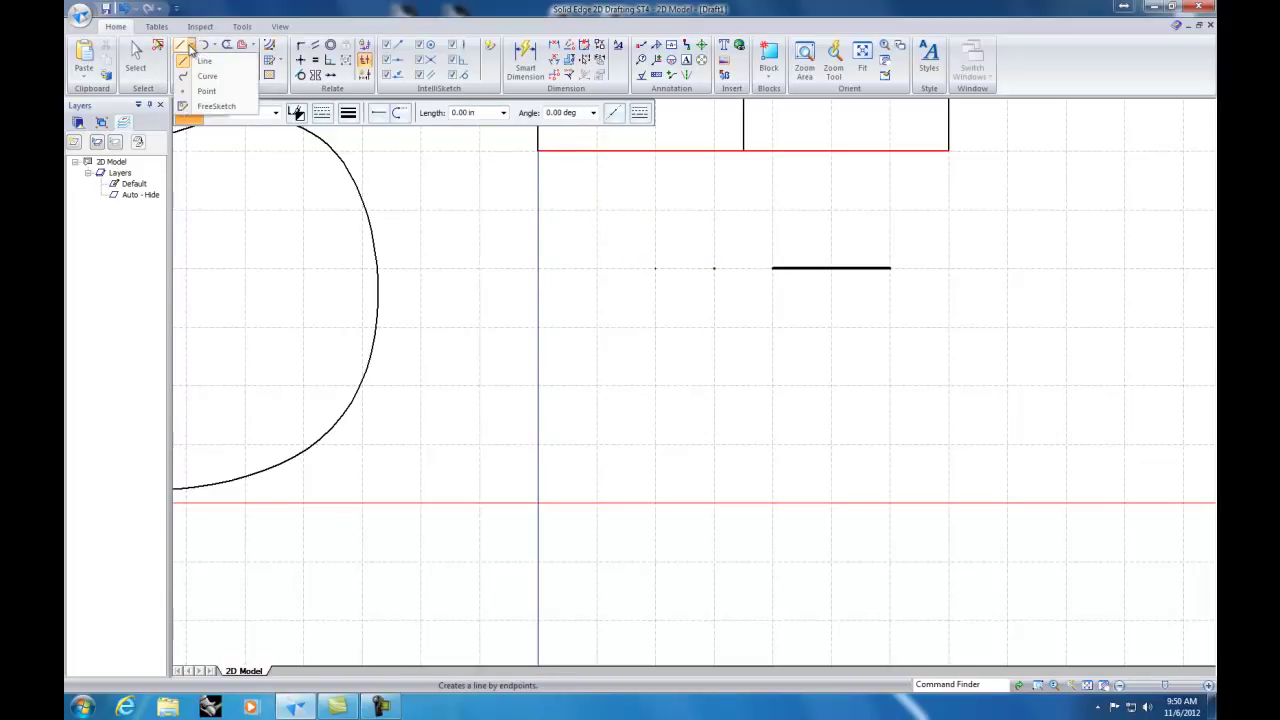
{"action": "left_click", "coordinate": [212, 107]}
{"action": "scroll", "coordinate": [505, 320], "scroll_direction": "down", "scroll_amount": 3}
{"action": "scroll", "coordinate": [505, 320], "scroll_direction": "down", "scroll_amount": 2}
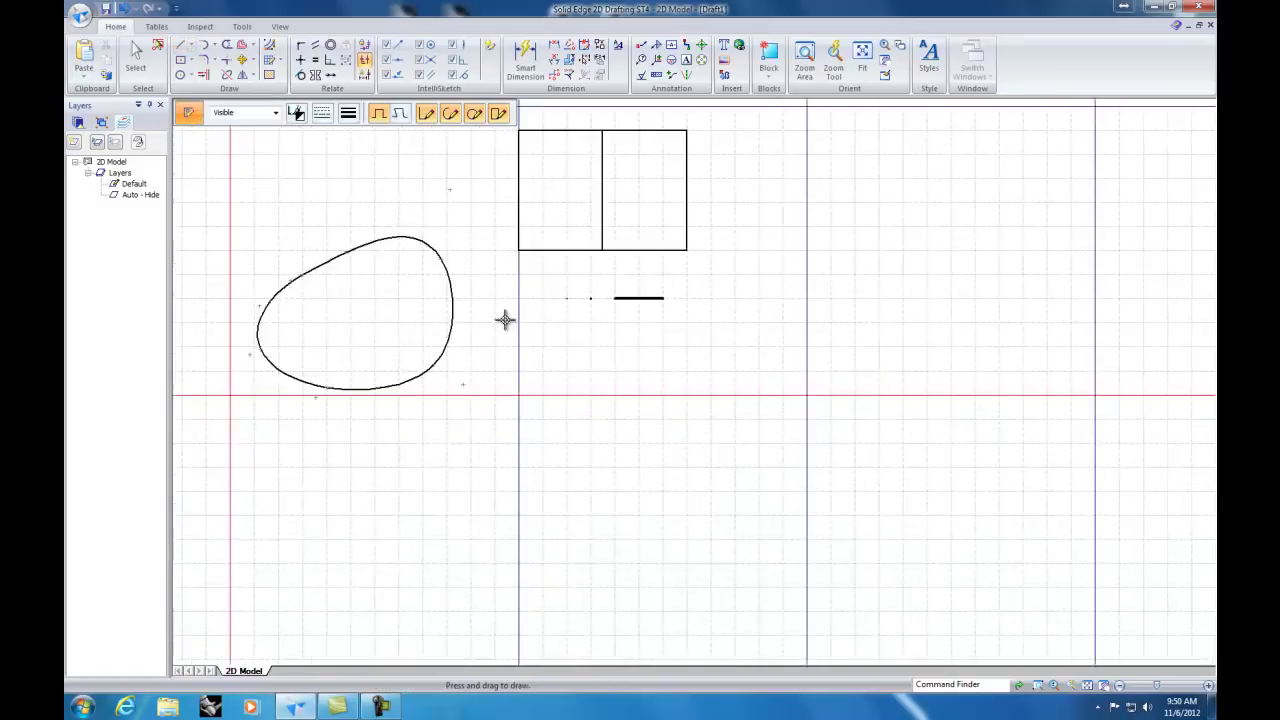
{"action": "scroll", "coordinate": [505, 320], "scroll_direction": "down", "scroll_amount": 2}
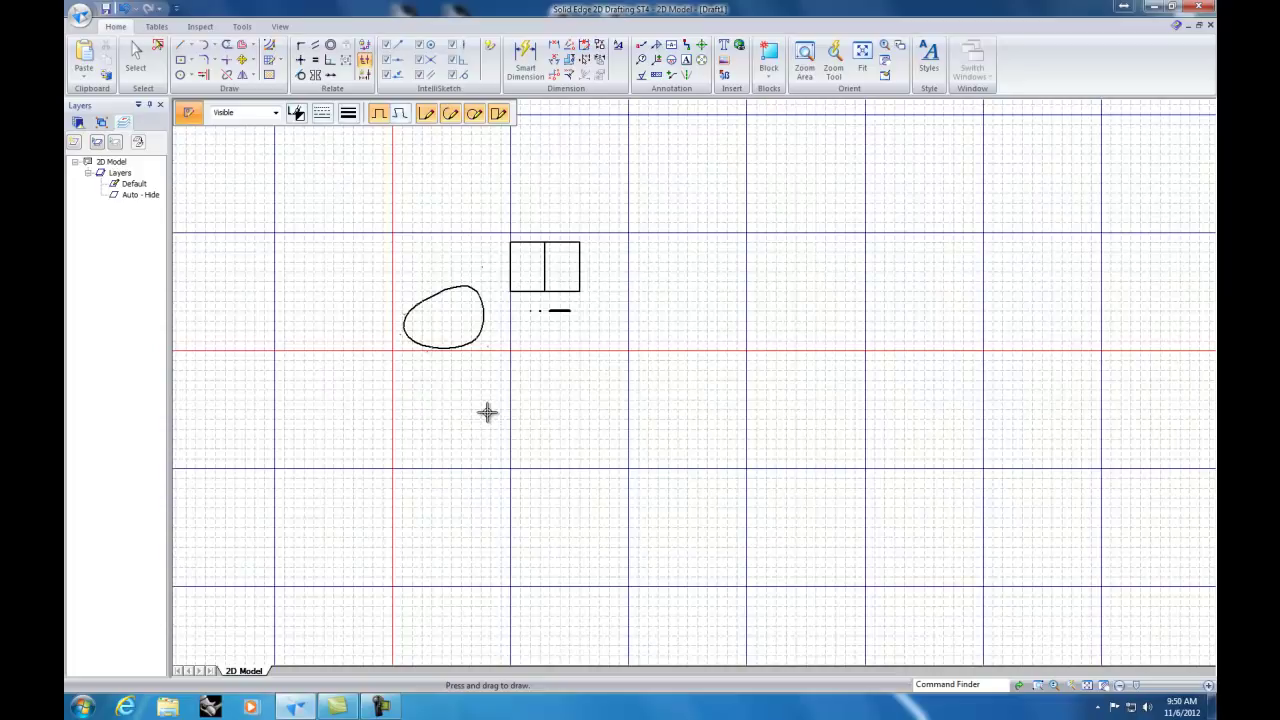
{"action": "mouse_move", "coordinate": [487, 412]}
{"action": "left_mouse_down"}
{"action": "mouse_move", "coordinate": [583, 409]}
{"action": "mouse_move", "coordinate": [658, 378]}
{"action": "mouse_move", "coordinate": [687, 298]}
{"action": "mouse_move", "coordinate": [724, 271]}
{"action": "mouse_move", "coordinate": [754, 296]}
{"action": "mouse_move", "coordinate": [762, 373]}
{"action": "mouse_move", "coordinate": [790, 404]}
{"action": "mouse_move", "coordinate": [843, 406]}
{"action": "mouse_move", "coordinate": [876, 311]}
{"action": "mouse_move", "coordinate": [907, 279]}
{"action": "mouse_move", "coordinate": [940, 302]}
{"action": "mouse_move", "coordinate": [960, 405]}
{"action": "left_mouse_up"}
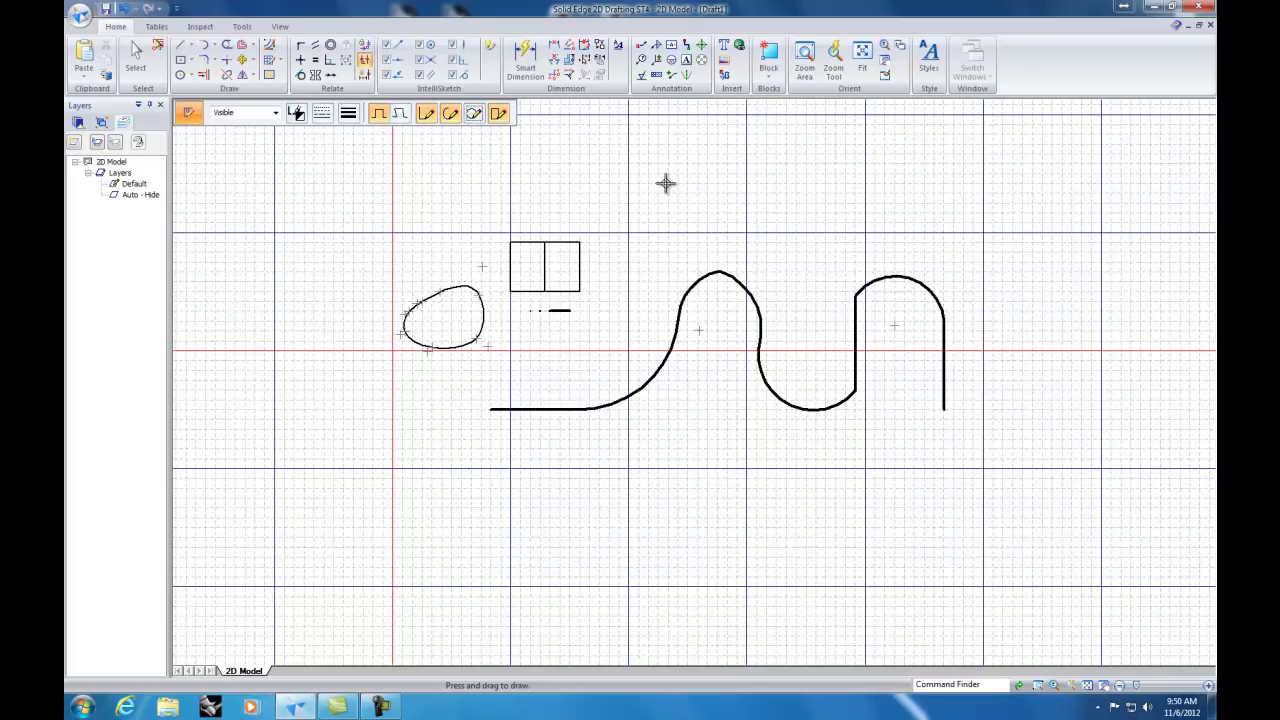
Step: FreeSketch a closed shape with a flat base, vertical sides and an arched top, above and right of the divided rectangle
{"action": "mouse_move", "coordinate": [668, 185]}
{"action": "left_mouse_down"}
{"action": "mouse_move", "coordinate": [685, 158]}
{"action": "mouse_move", "coordinate": [721, 167]}
{"action": "mouse_move", "coordinate": [729, 208]}
{"action": "mouse_move", "coordinate": [695, 212]}
{"action": "mouse_move", "coordinate": [669, 187]}
{"action": "left_mouse_up"}
{"action": "mouse_move", "coordinate": [629, 143]}
{"action": "left_mouse_down"}
{"action": "mouse_move", "coordinate": [706, 152]}
{"action": "mouse_move", "coordinate": [713, 231]}
{"action": "mouse_move", "coordinate": [625, 232]}
{"action": "mouse_move", "coordinate": [626, 140]}
{"action": "left_mouse_up"}
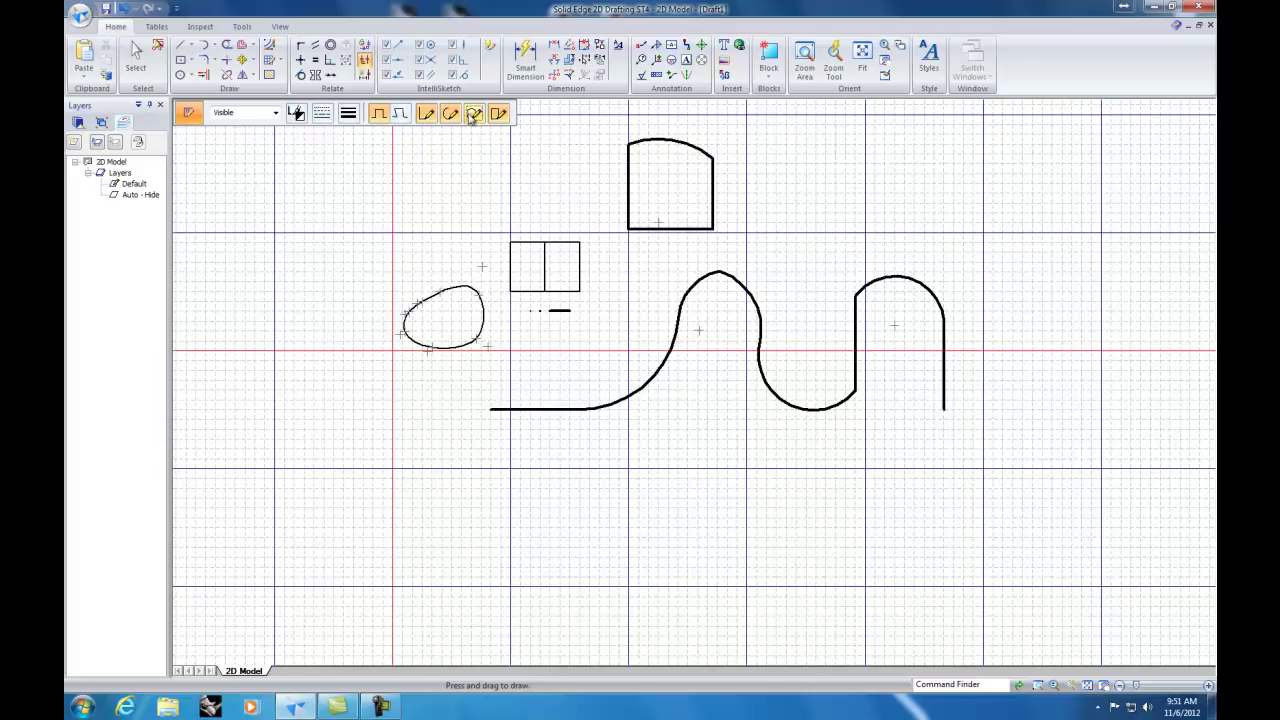
{"action": "mouse_move", "coordinate": [462, 143]}
{"action": "left_mouse_down"}
{"action": "mouse_move", "coordinate": [491, 163]}
{"action": "mouse_move", "coordinate": [486, 190]}
{"action": "mouse_move", "coordinate": [460, 177]}
{"action": "mouse_move", "coordinate": [460, 140]}
{"action": "left_mouse_up"}
{"action": "scroll", "coordinate": [1034, 373], "scroll_direction": "down", "scroll_amount": 1}
{"action": "scroll", "coordinate": [1034, 373], "scroll_direction": "down", "scroll_amount": 2}
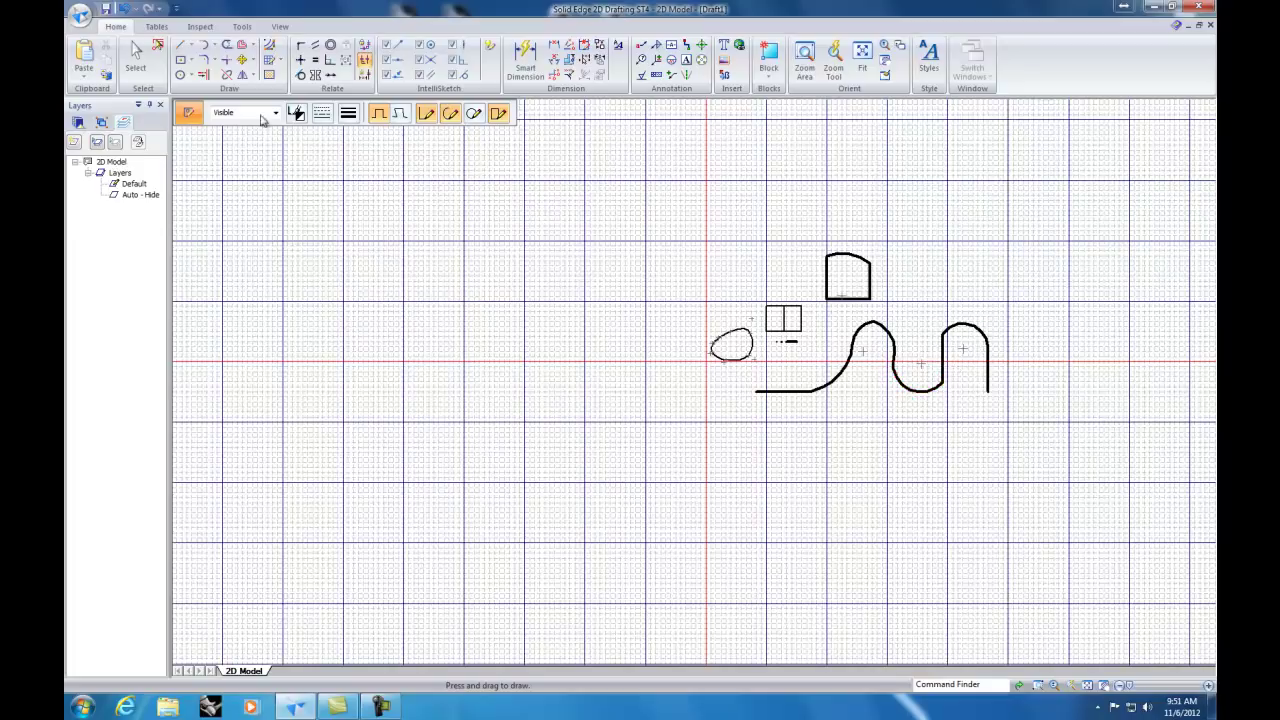
Step: Select the winding profile's lower arc and its adjoining vertical line one at a time to examine the separate elements
{"action": "left_click", "coordinate": [137, 56]}
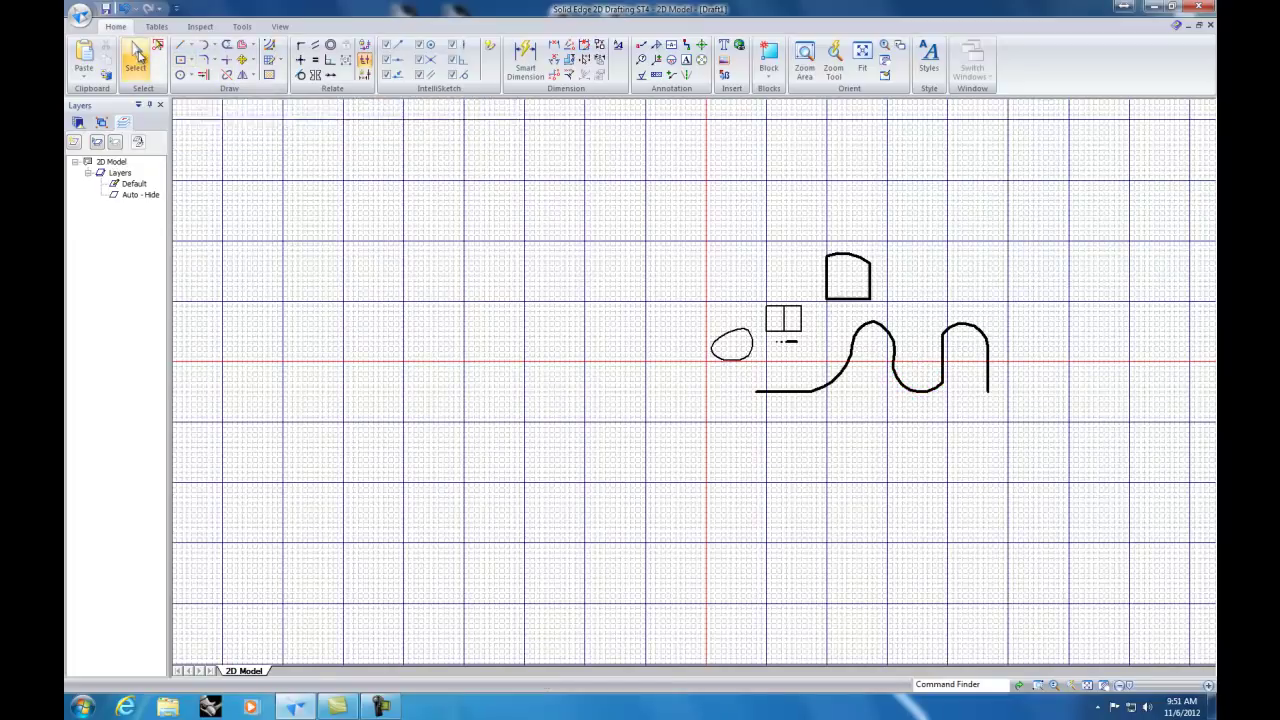
{"action": "left_click", "coordinate": [934, 390]}
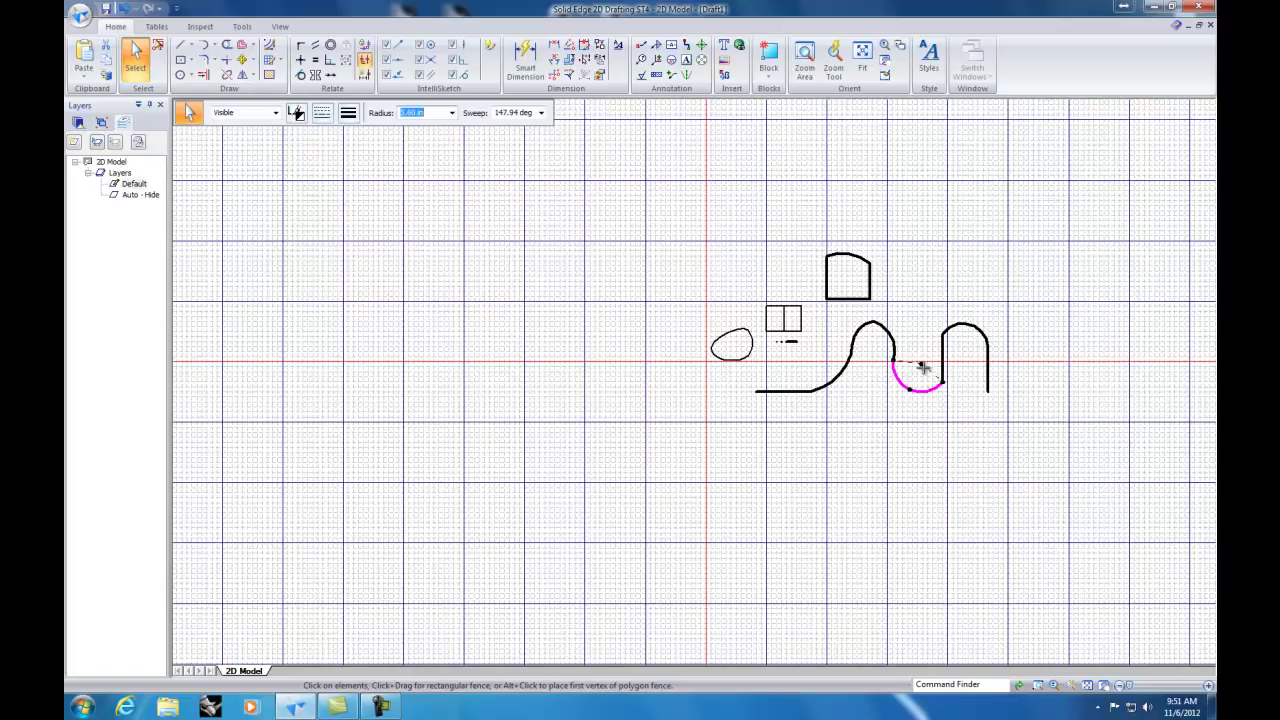
{"action": "left_click", "coordinate": [943, 360]}
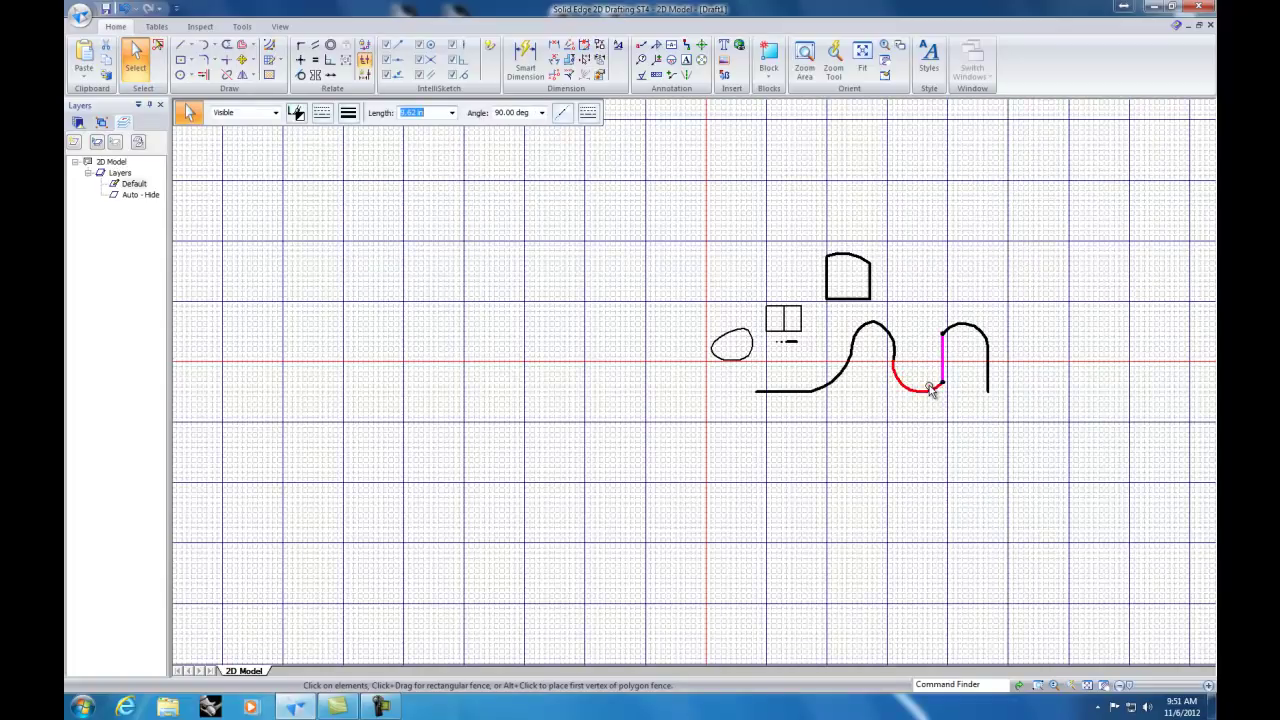
{"action": "mouse_move", "coordinate": [938, 385]}
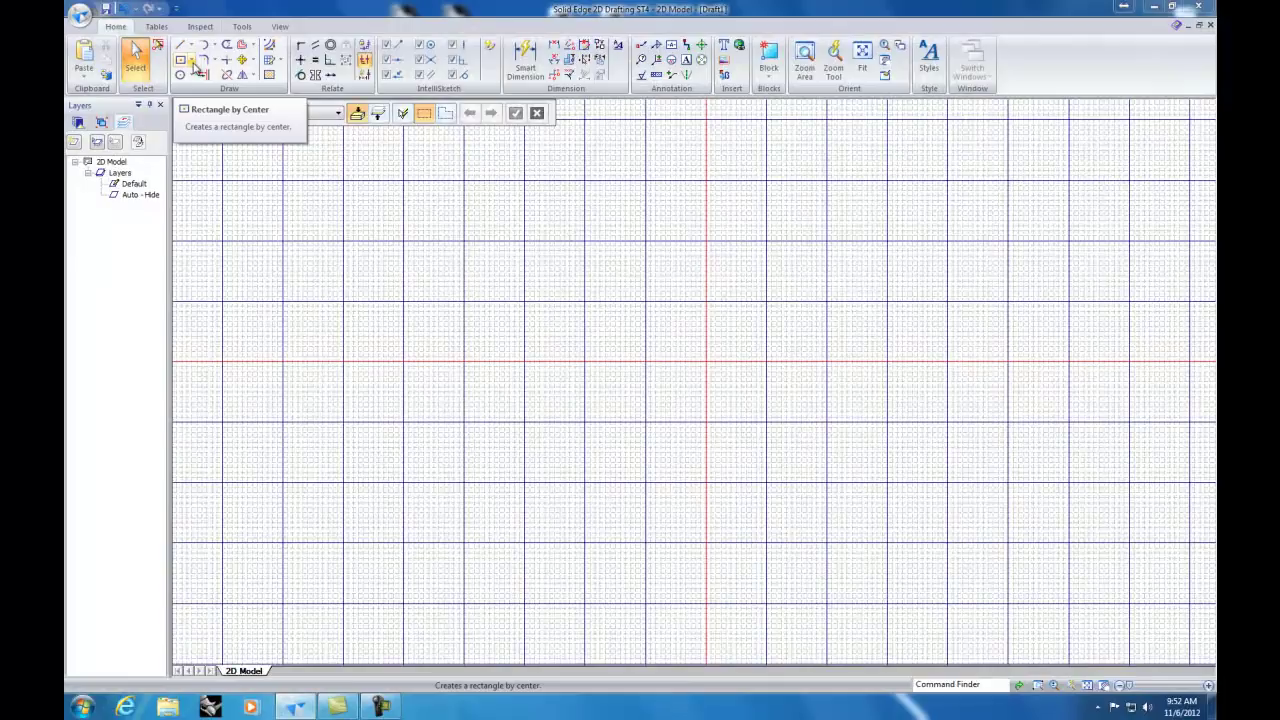
Step: Draw a Rectangle by 2 Points from the origin, 5.58 in wide and 5.78 in high, at 0 degrees
{"action": "left_click", "coordinate": [194, 64]}
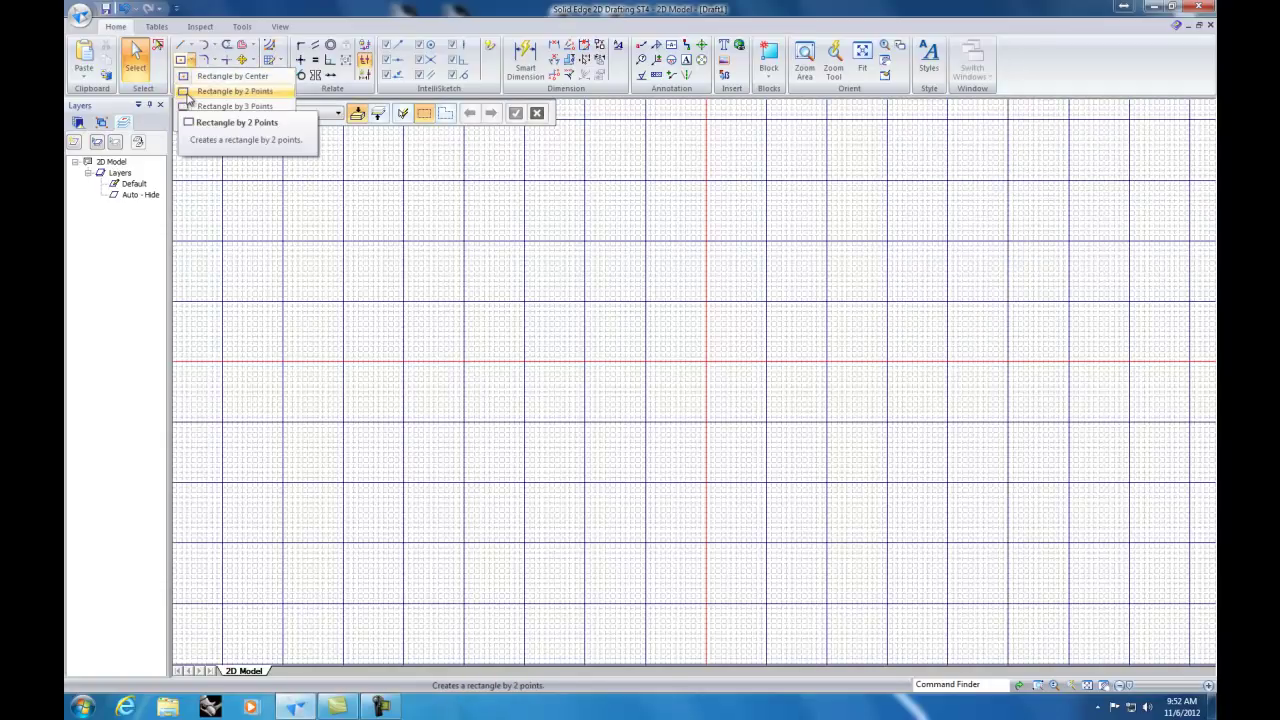
{"action": "left_click", "coordinate": [188, 93]}
{"action": "scroll", "coordinate": [714, 366], "scroll_direction": "up", "scroll_amount": 1}
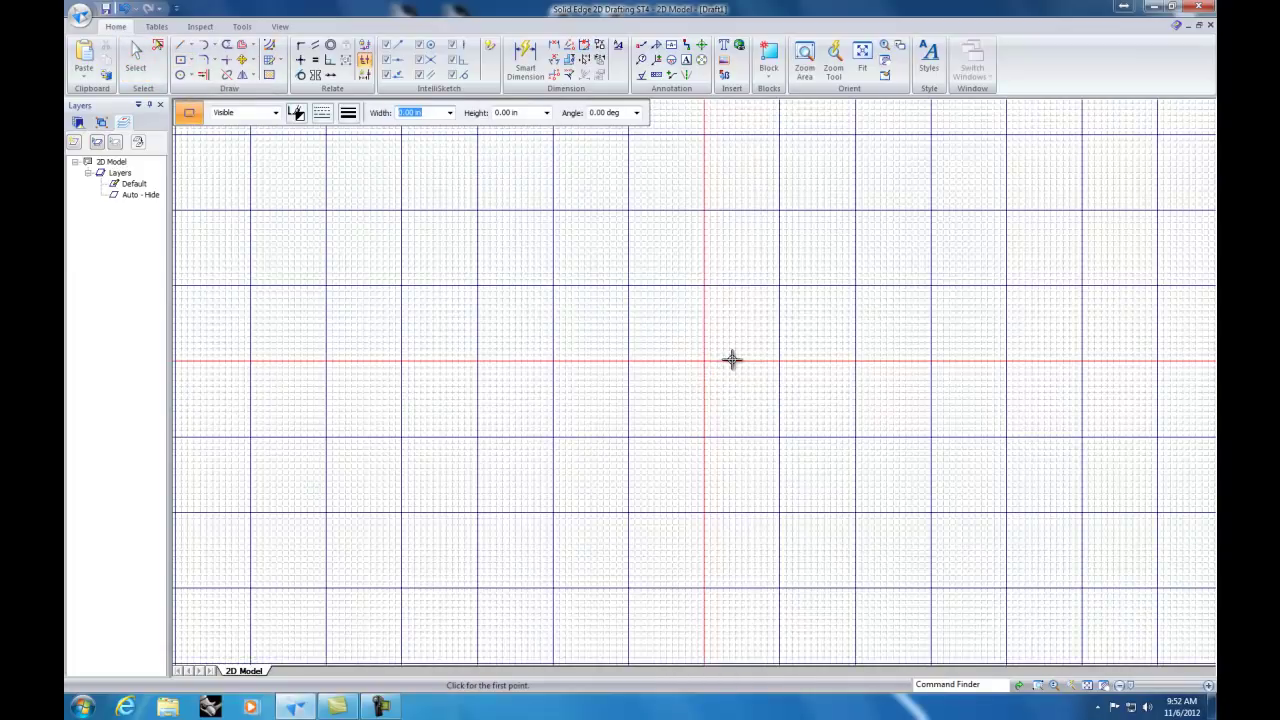
{"action": "scroll", "coordinate": [732, 360], "scroll_direction": "up", "scroll_amount": 2}
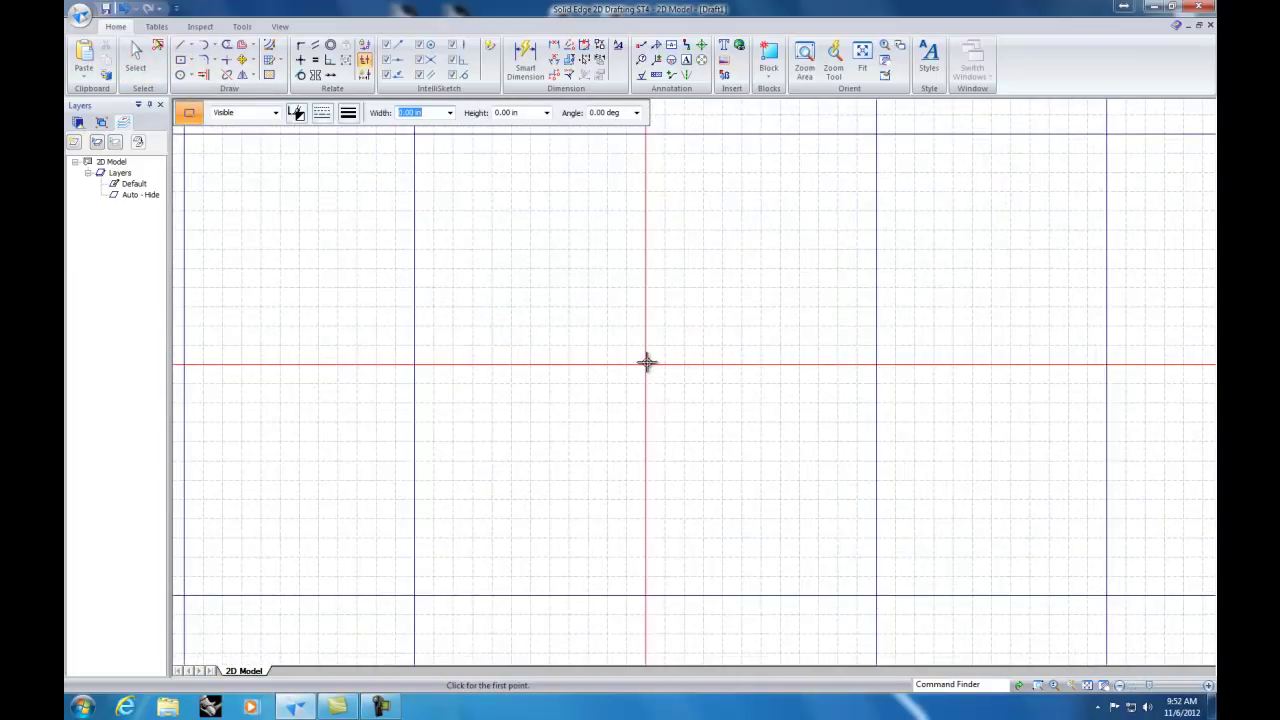
{"action": "left_click", "coordinate": [646, 363]}
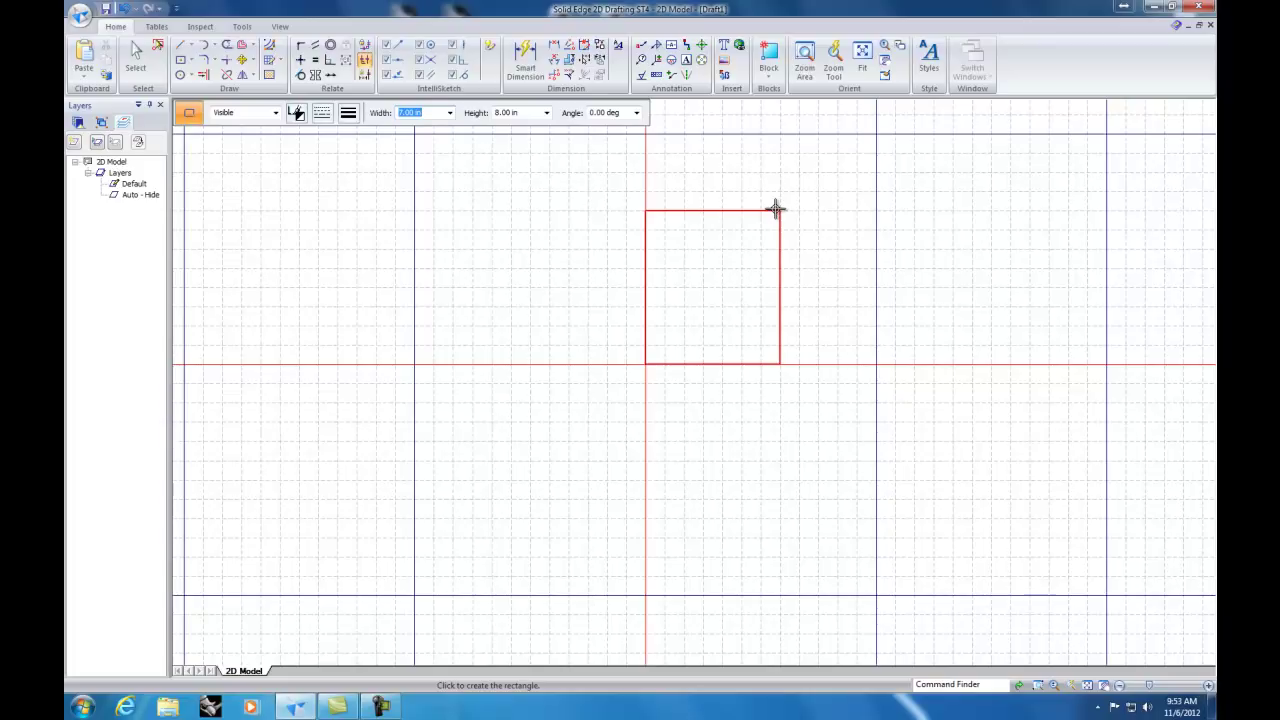
{"action": "type", "text": "5.58"}
{"action": "key", "text": "Tab"}
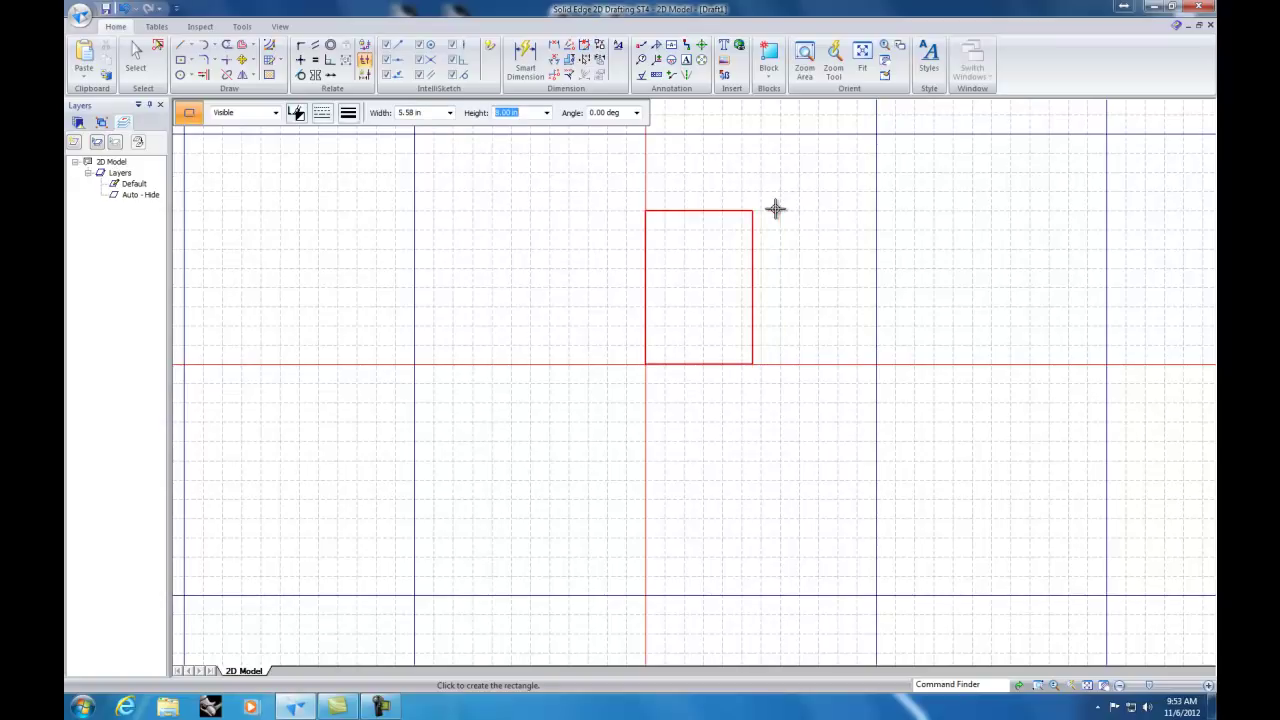
{"action": "type", "text": "5.78"}
{"action": "key", "text": "Tab"}
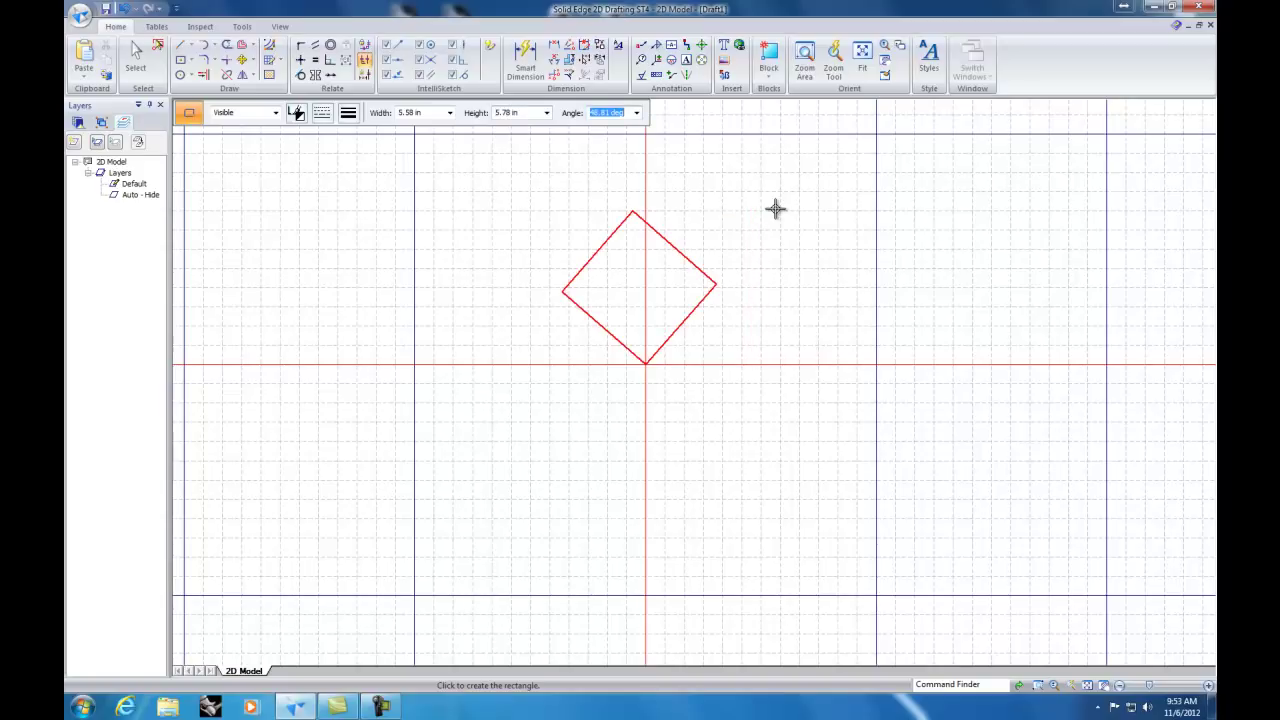
{"action": "left_click", "coordinate": [811, 365]}
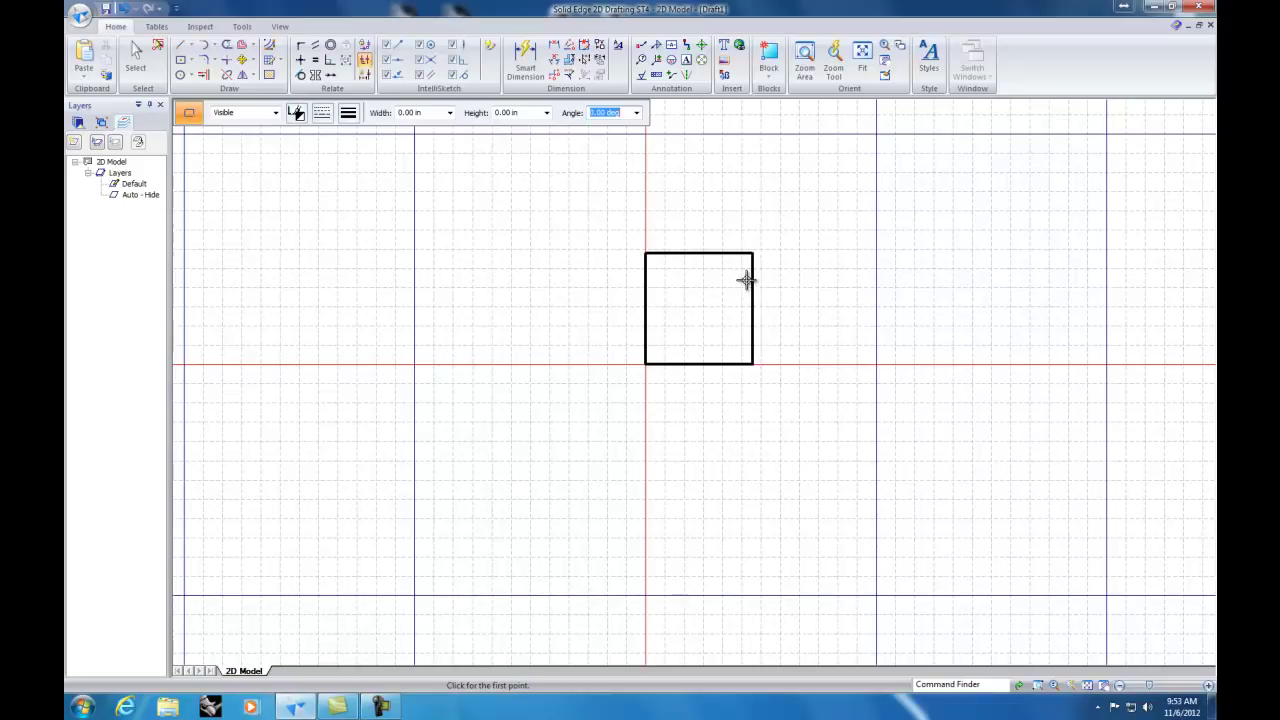
{"action": "scroll", "coordinate": [740, 268], "scroll_direction": "down", "scroll_amount": 3}
{"action": "scroll", "coordinate": [740, 268], "scroll_direction": "up", "scroll_amount": 3}
{"action": "left_click", "coordinate": [191, 63]}
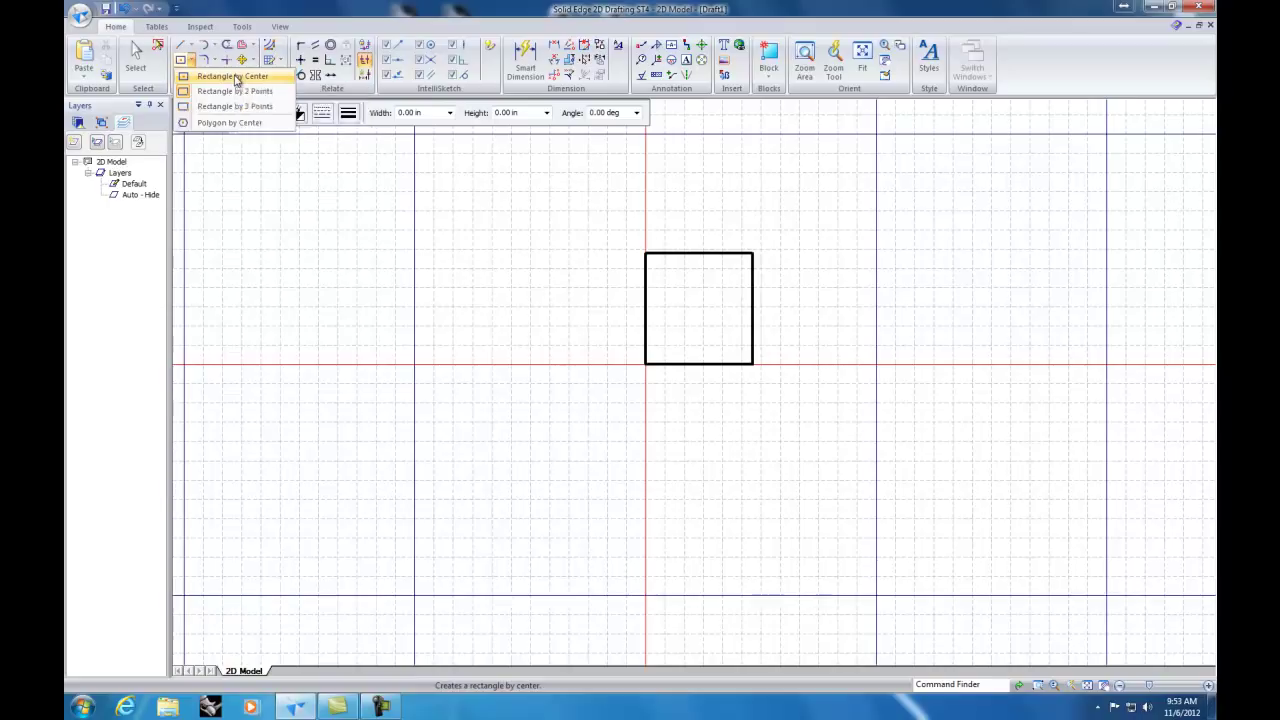
{"action": "left_click", "coordinate": [236, 77]}
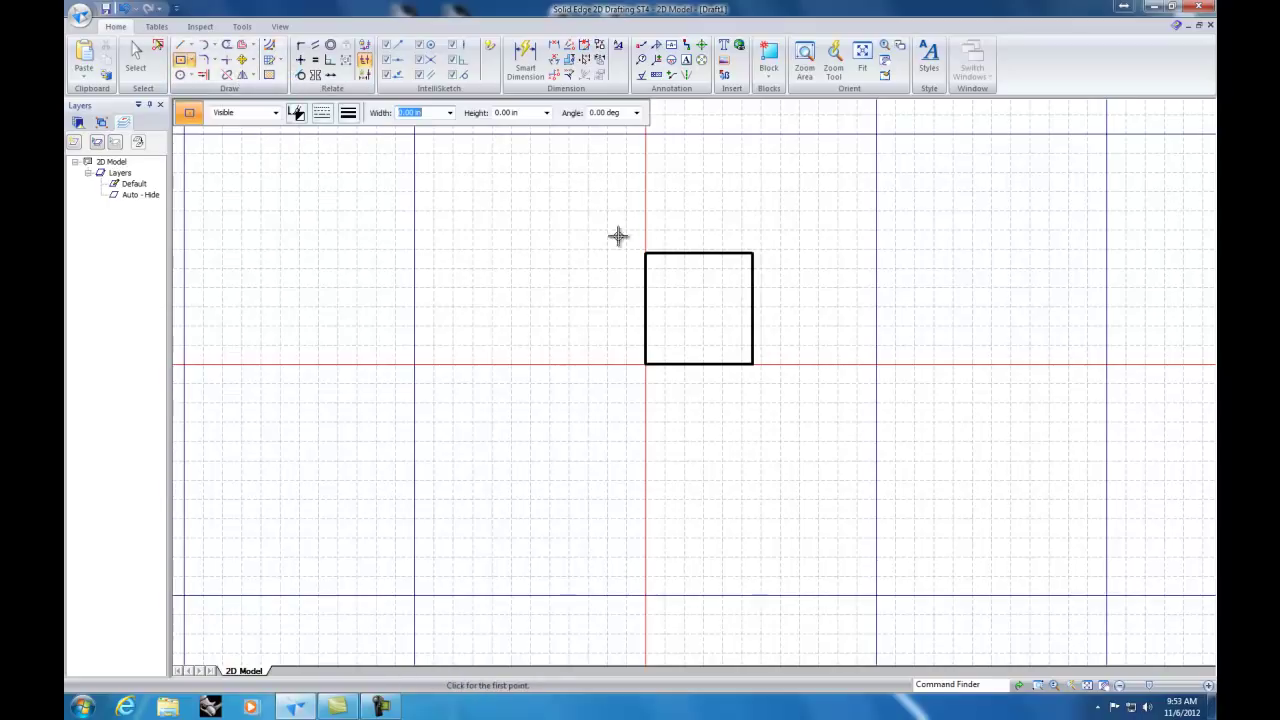
{"action": "left_click", "coordinate": [894, 306]}
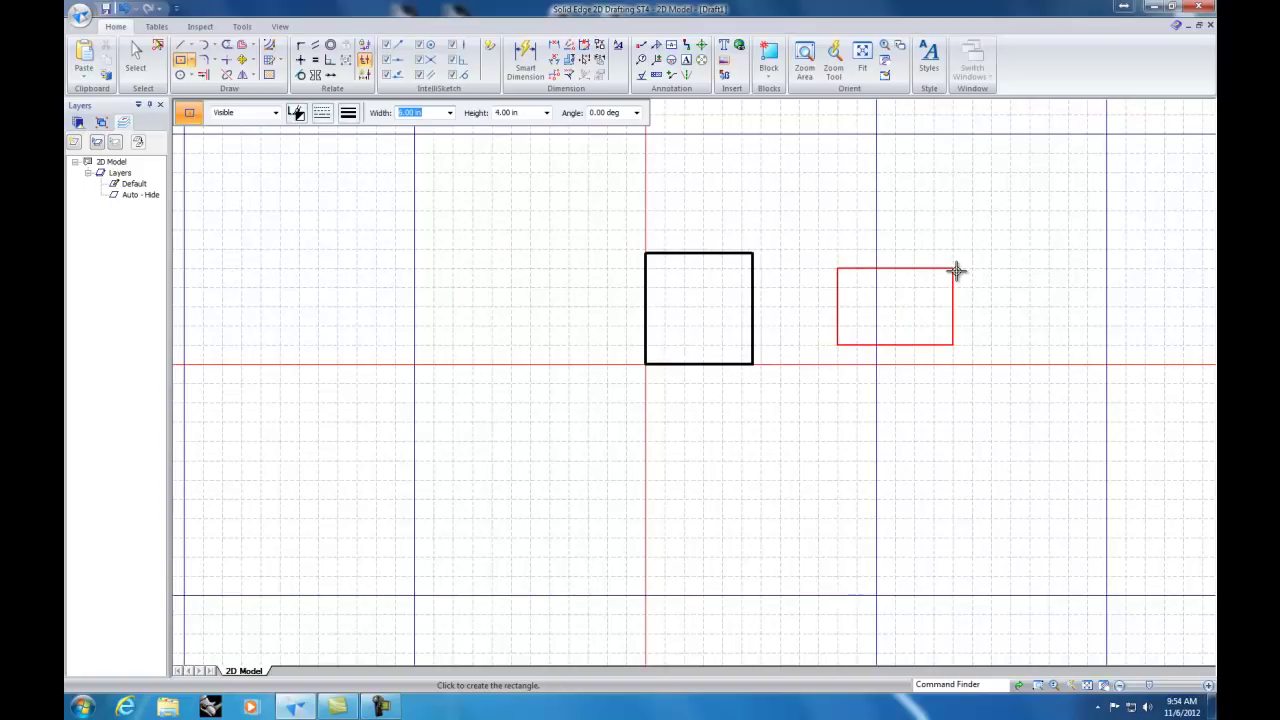
{"action": "right_click", "coordinate": [956, 271]}
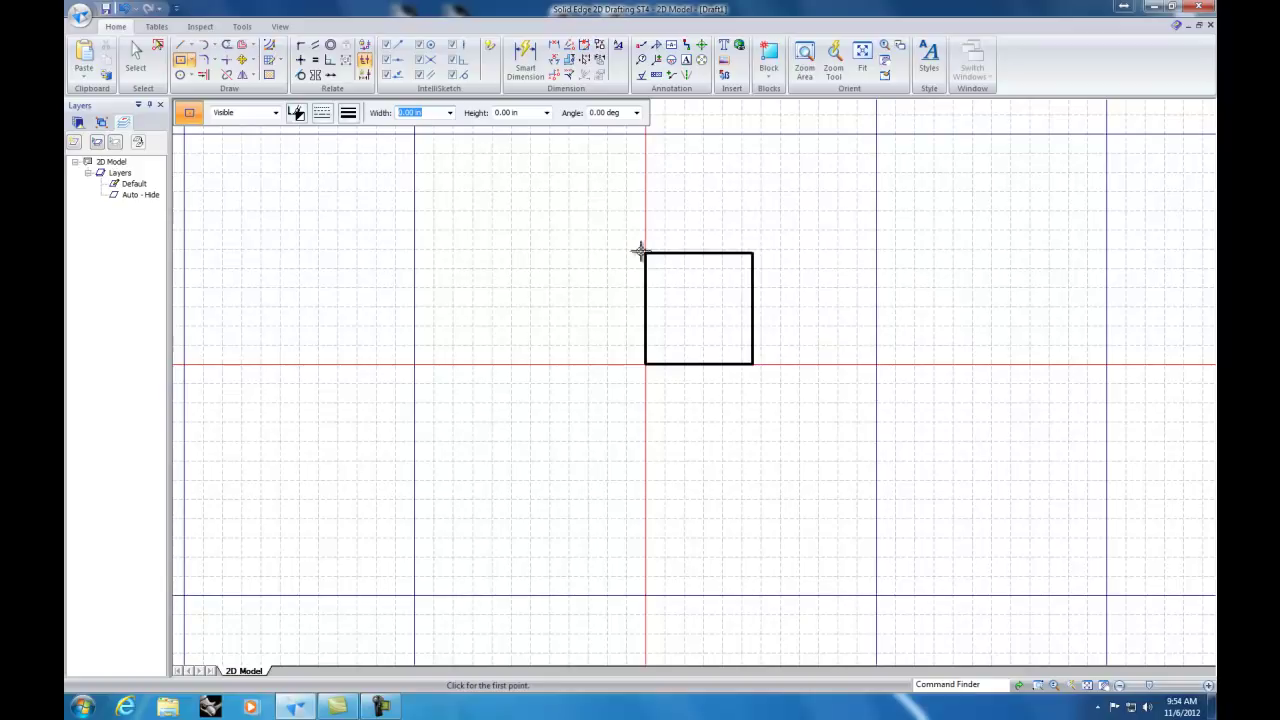
{"action": "scroll", "coordinate": [642, 248], "scroll_direction": "down", "scroll_amount": 2}
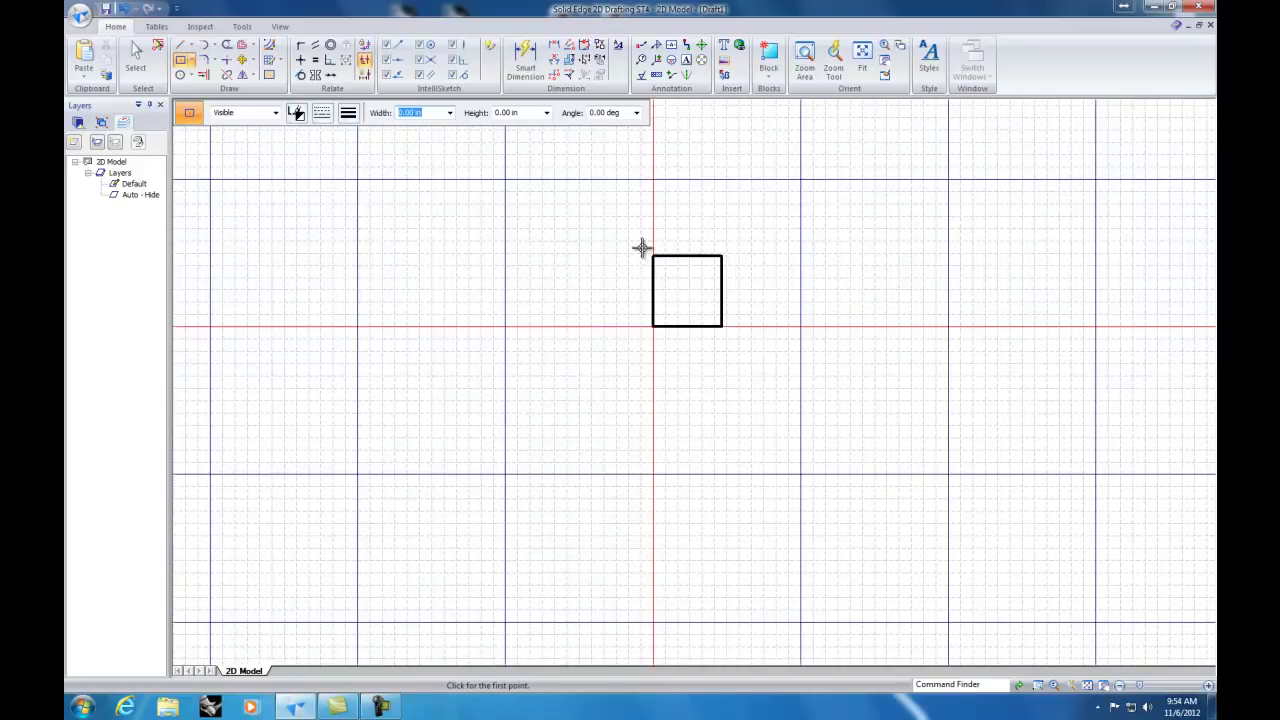
{"action": "scroll", "coordinate": [642, 248], "scroll_direction": "up", "scroll_amount": 4}
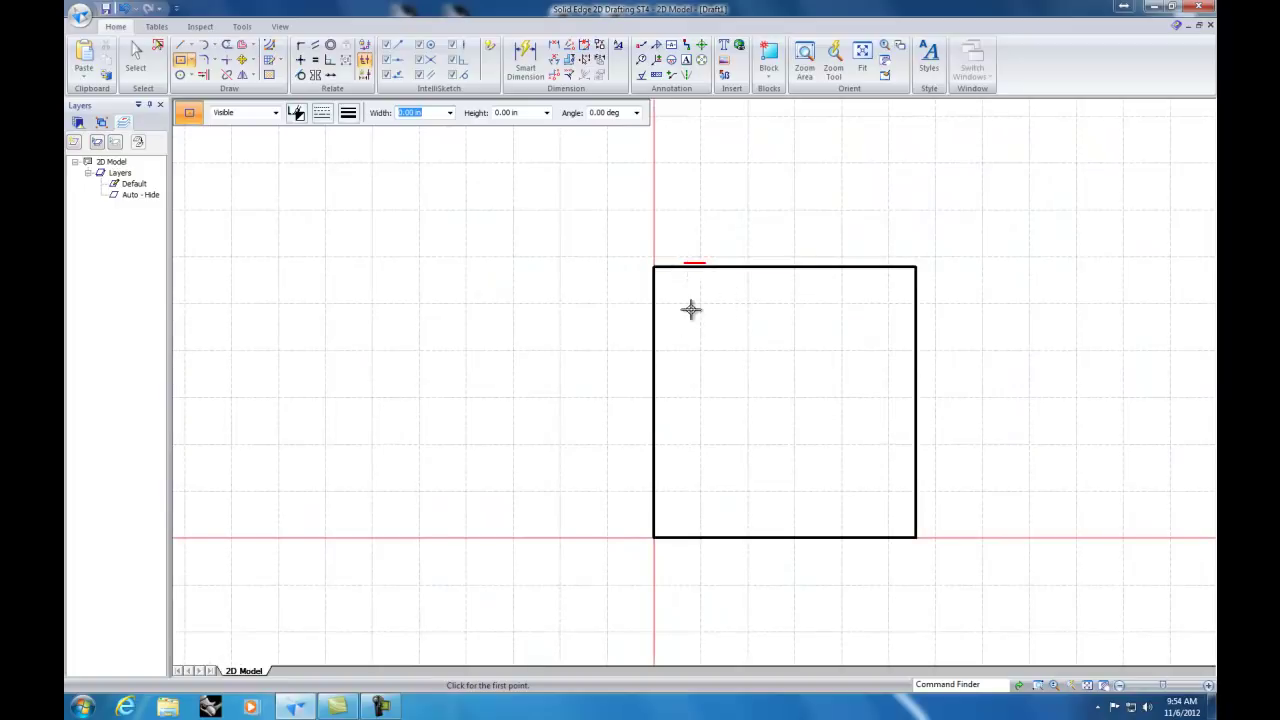
{"action": "scroll", "coordinate": [650, 249], "scroll_direction": "up", "scroll_amount": 2}
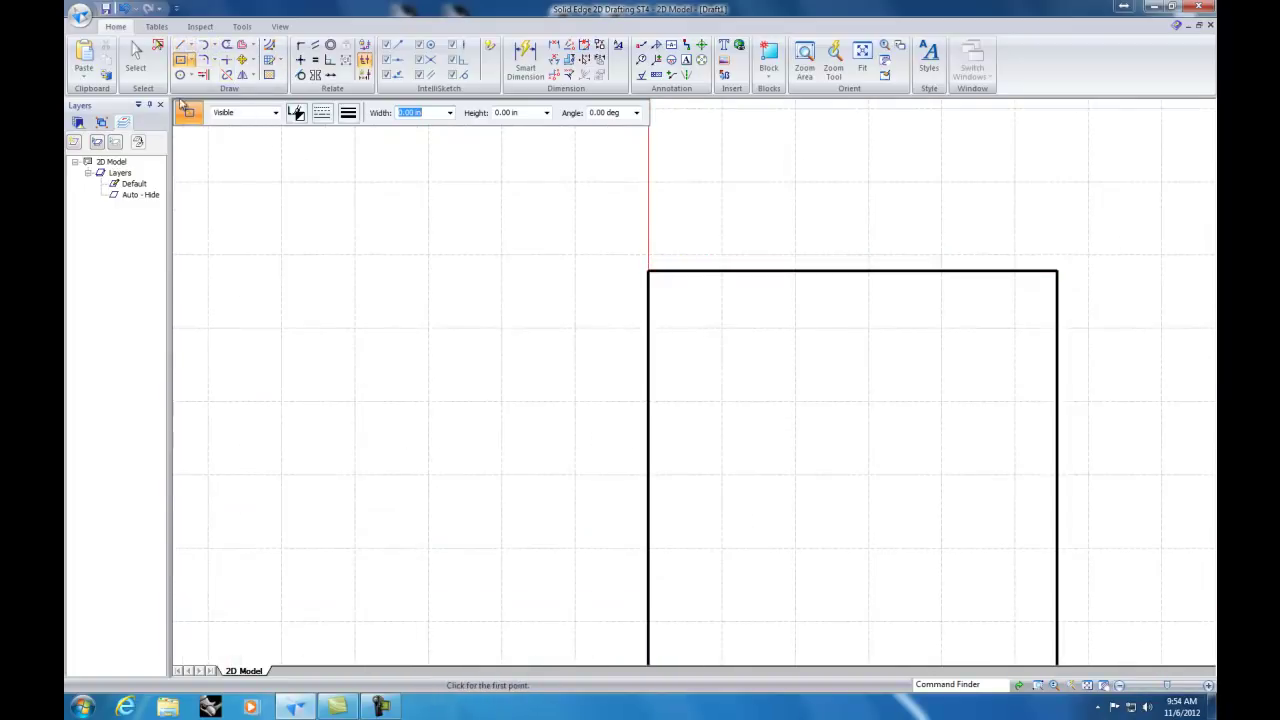
{"action": "left_click", "coordinate": [135, 58]}
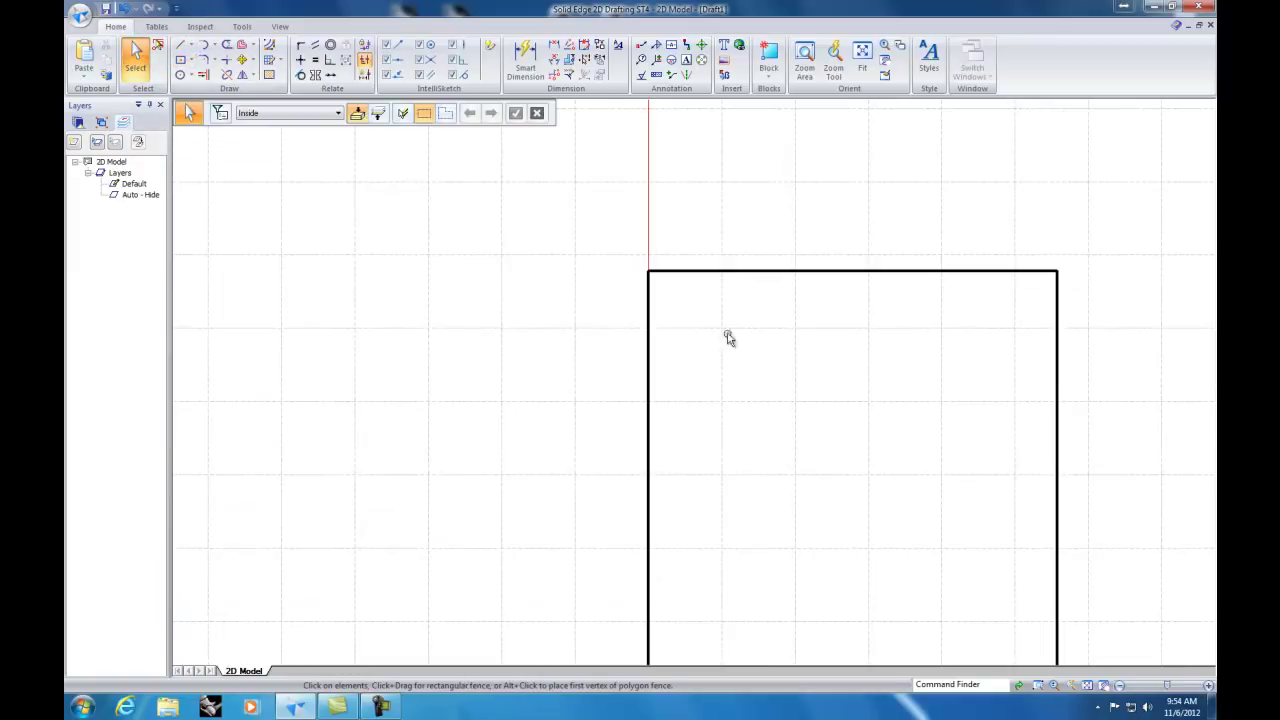
{"action": "scroll", "coordinate": [824, 439], "scroll_direction": "down", "scroll_amount": 1}
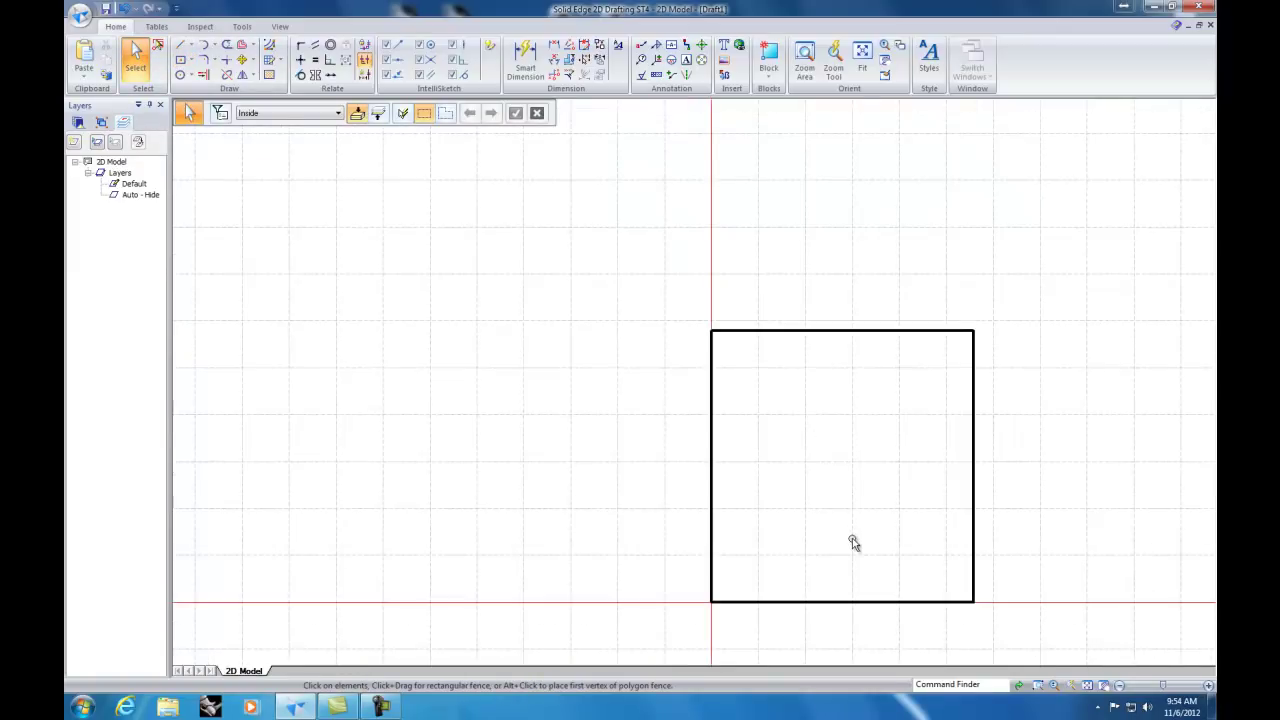
{"action": "scroll", "coordinate": [840, 521], "scroll_direction": "up", "scroll_amount": 3}
{"action": "scroll", "coordinate": [840, 521], "scroll_direction": "down", "scroll_amount": 1}
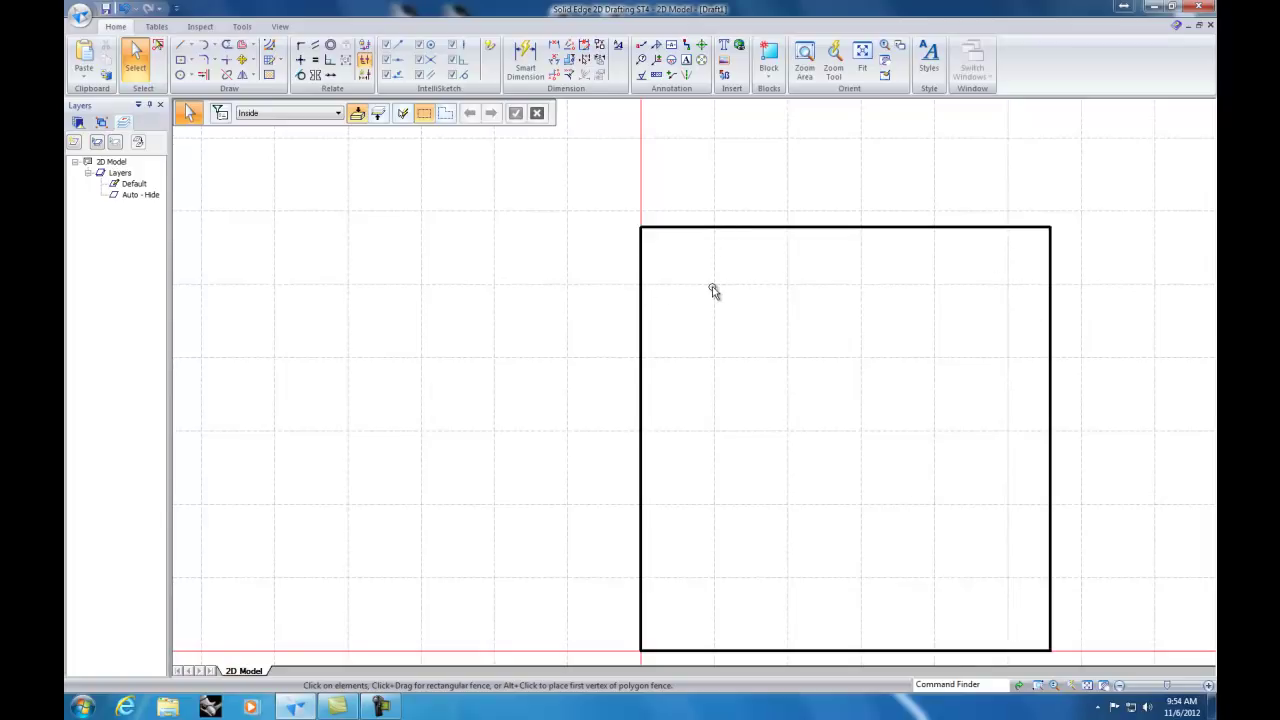
Step: Draw a Rectangle by 2 Points from the large rectangle's upper-left corner, width 0.23 in, height 0.50 in, with its width running straight down
{"action": "left_click", "coordinate": [191, 61]}
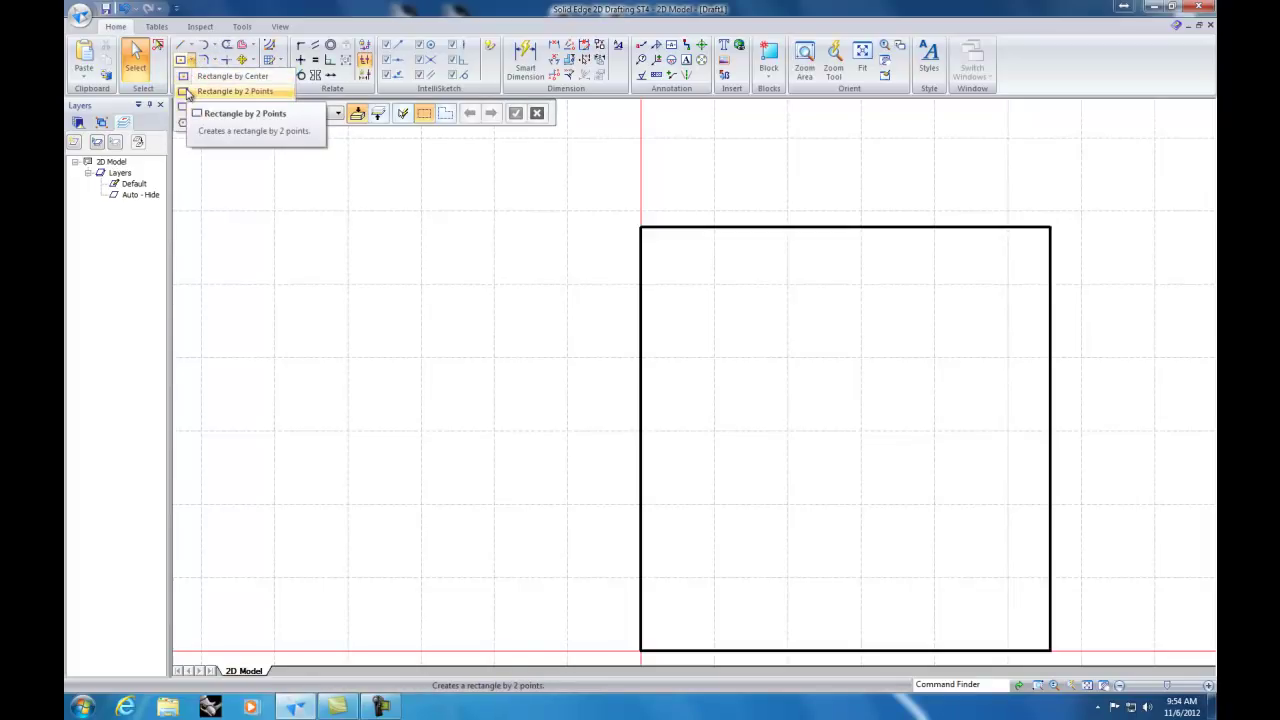
{"action": "left_click", "coordinate": [189, 92]}
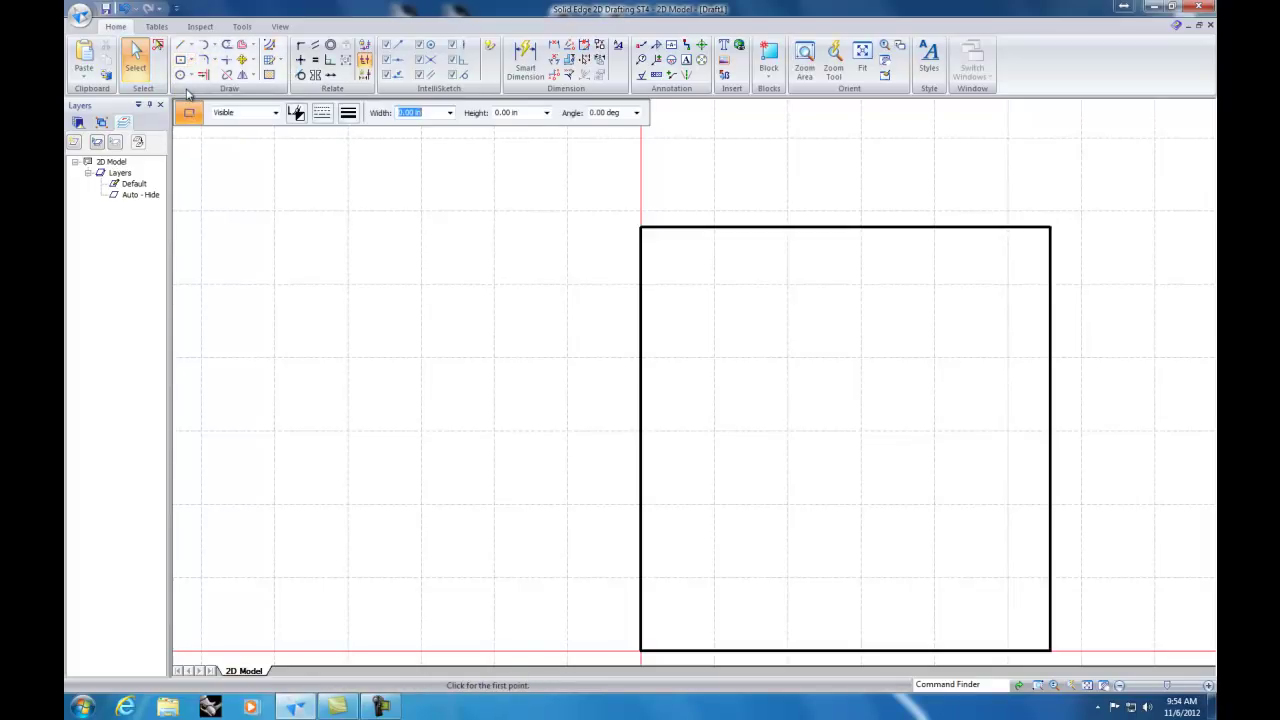
{"action": "left_click", "coordinate": [641, 228]}
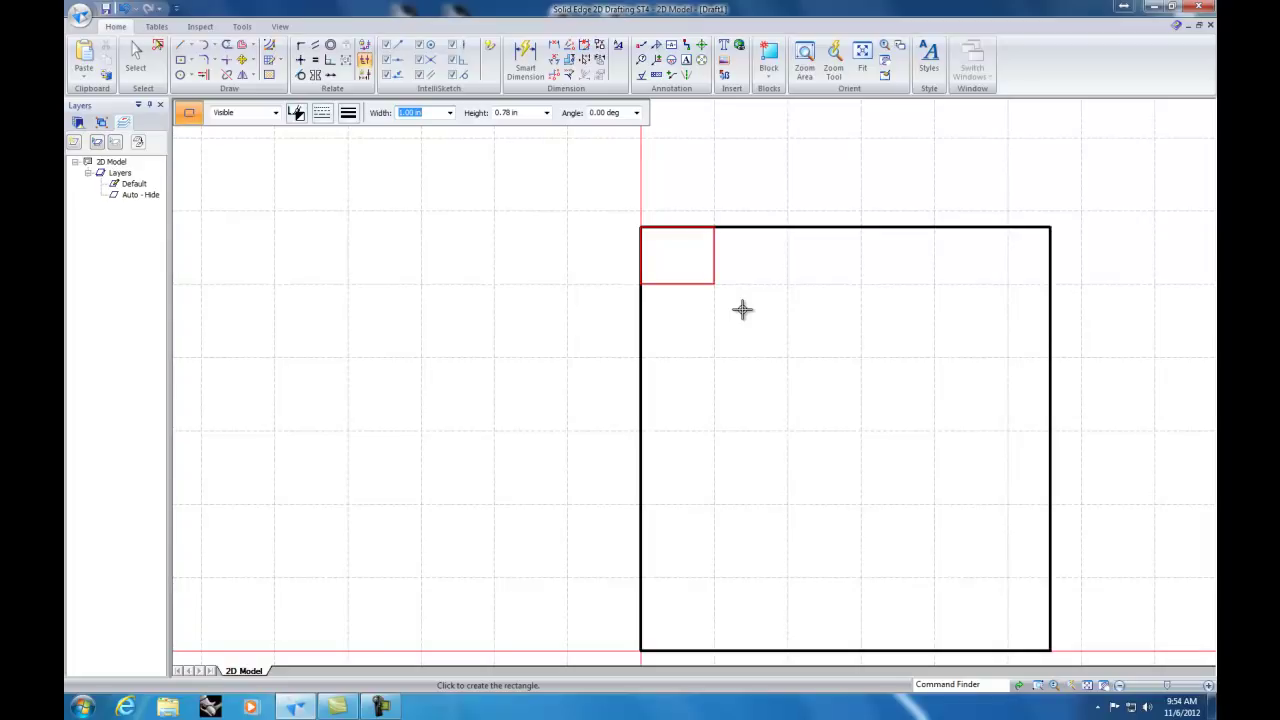
{"action": "type", "text": ".23"}
{"action": "key", "text": "Tab"}
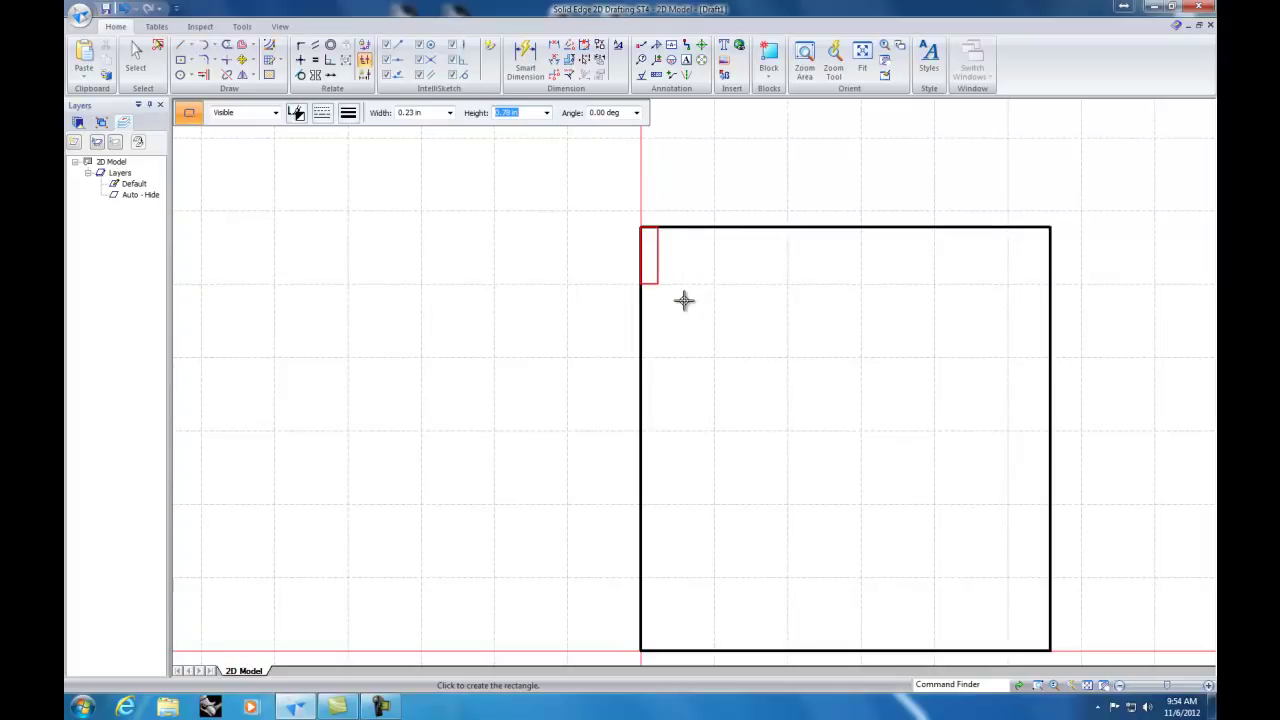
{"action": "type", "text": ".5"}
{"action": "key", "text": "Tab"}
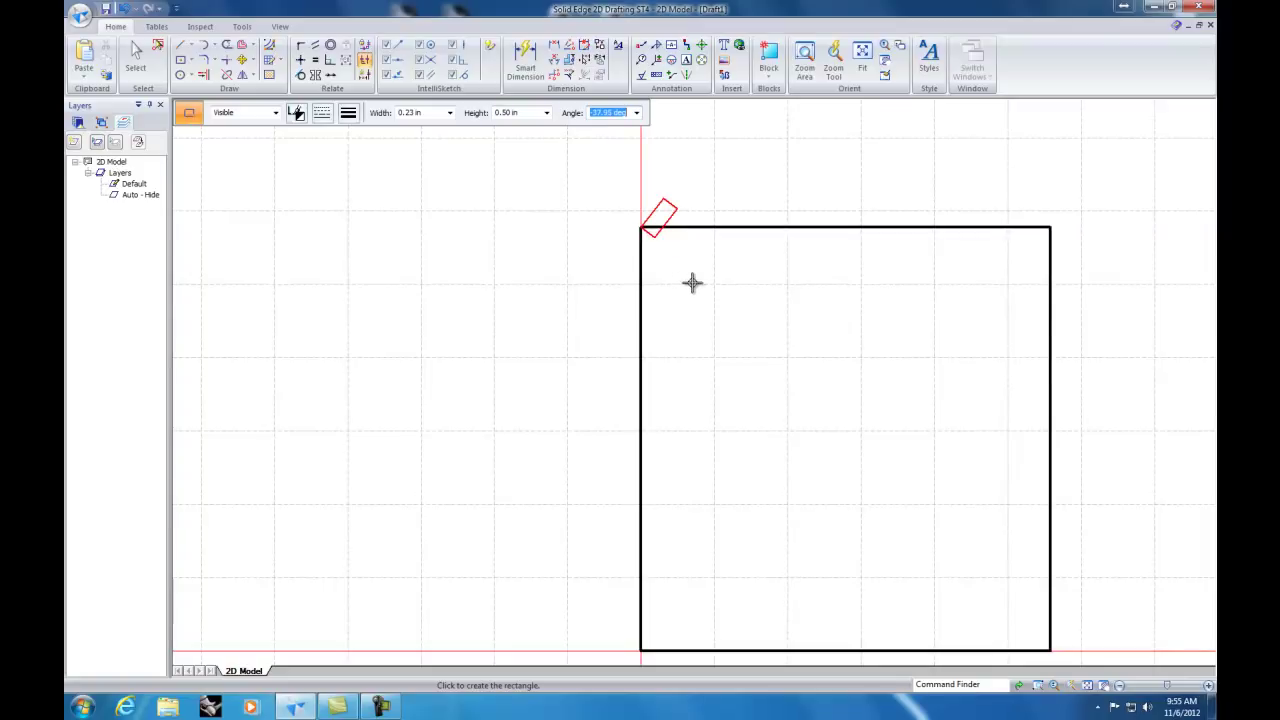
{"action": "left_click", "coordinate": [640, 357]}
Step: Draw a Circle by Center Point with a 0.125 in diameter, centred on the small rectangle's lower-right corner
{"action": "scroll", "coordinate": [690, 250], "scroll_direction": "down", "scroll_amount": 2}
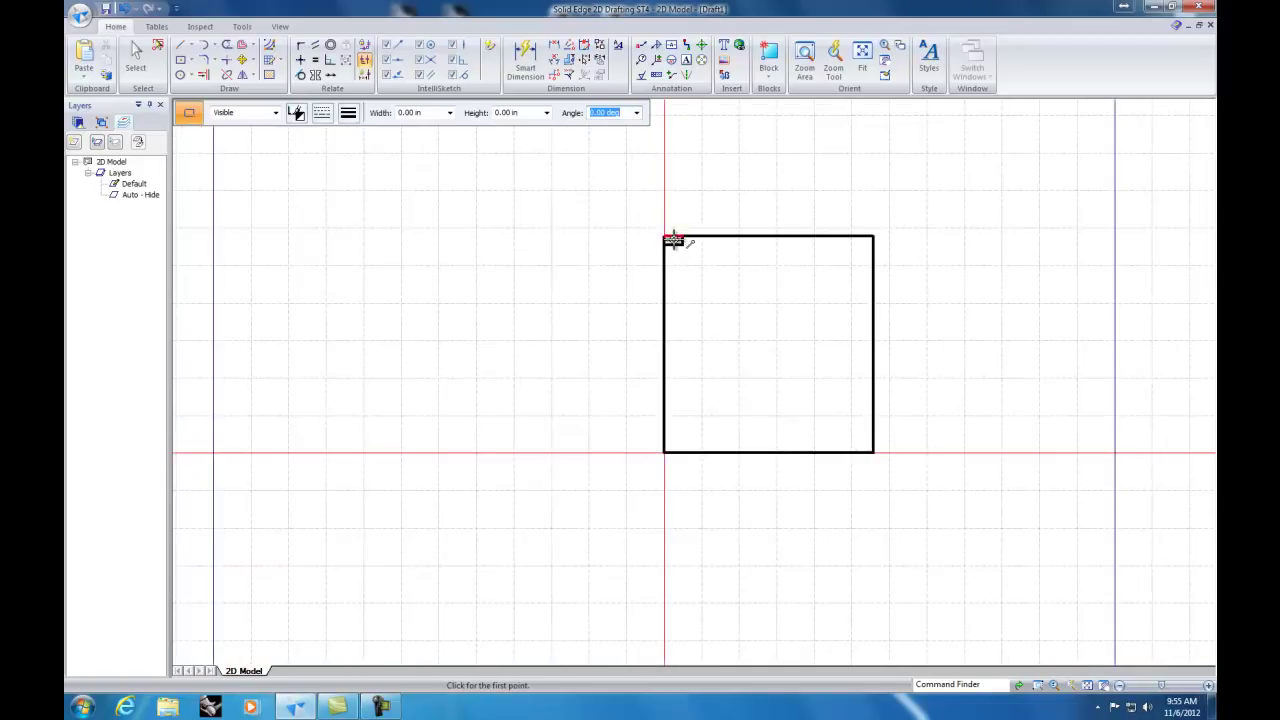
{"action": "scroll", "coordinate": [680, 240], "scroll_direction": "up", "scroll_amount": 3}
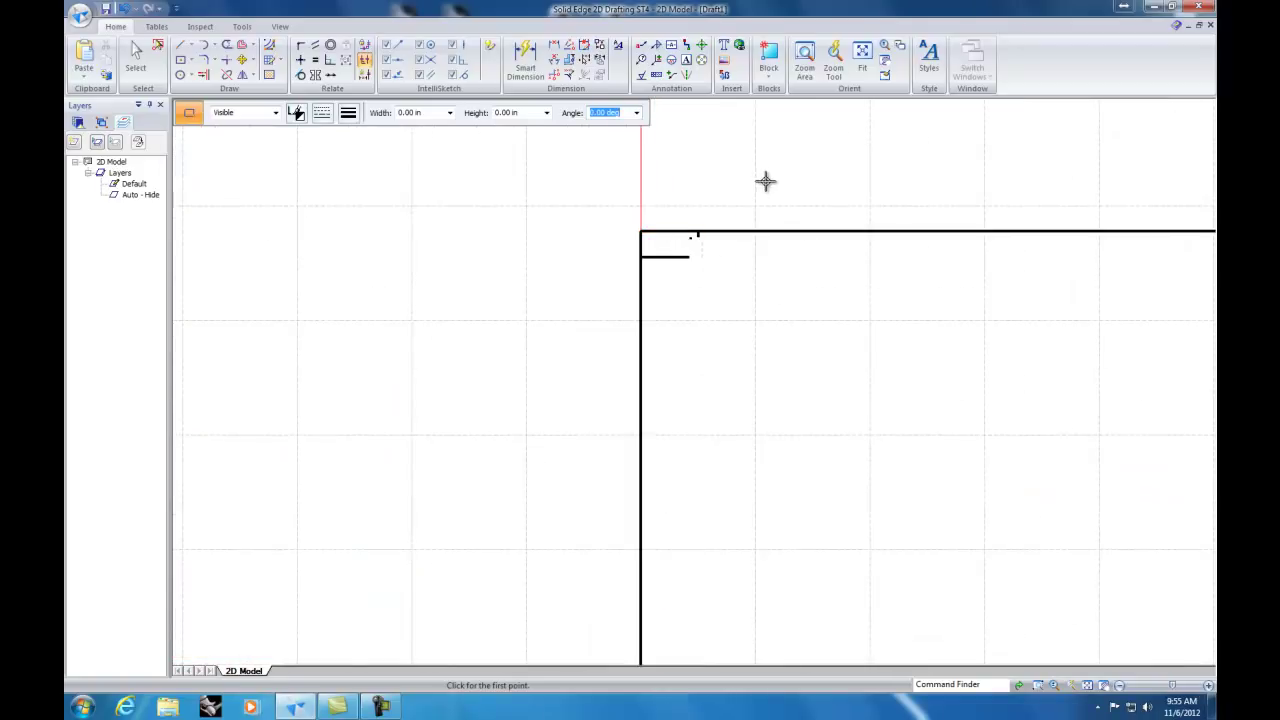
{"action": "scroll", "coordinate": [765, 180], "scroll_direction": "down", "scroll_amount": 3}
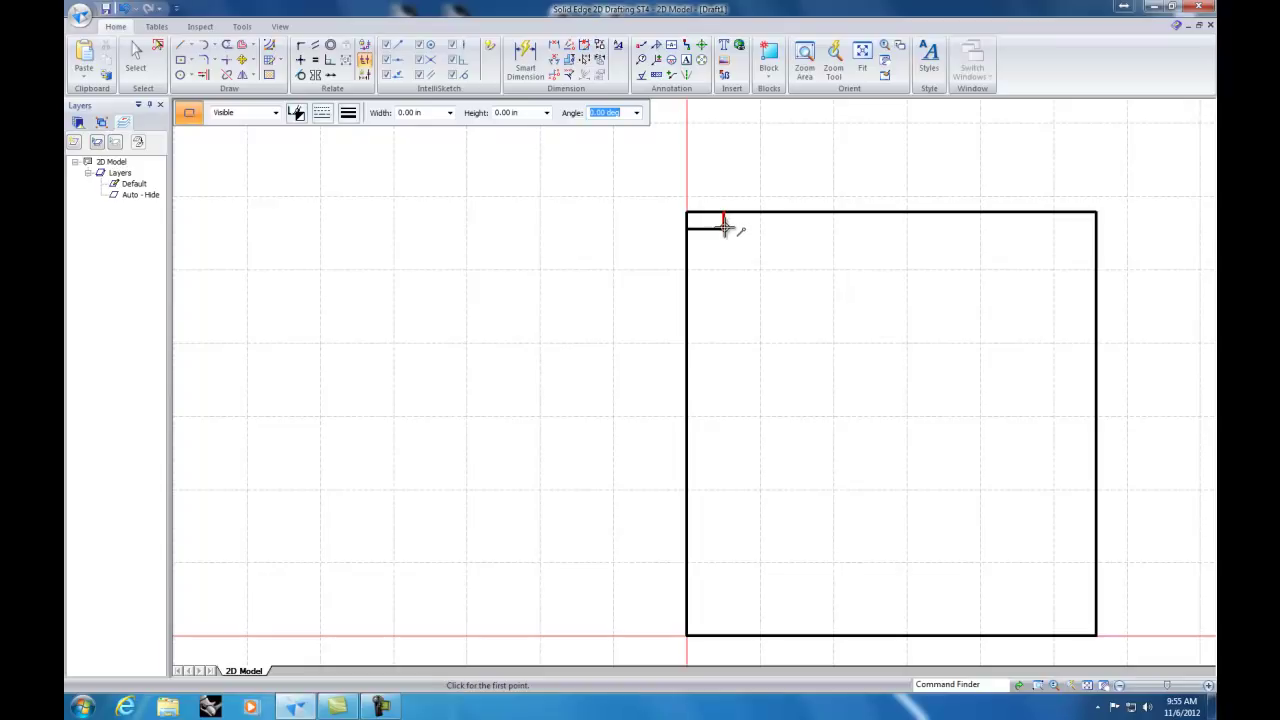
{"action": "left_click", "coordinate": [189, 77]}
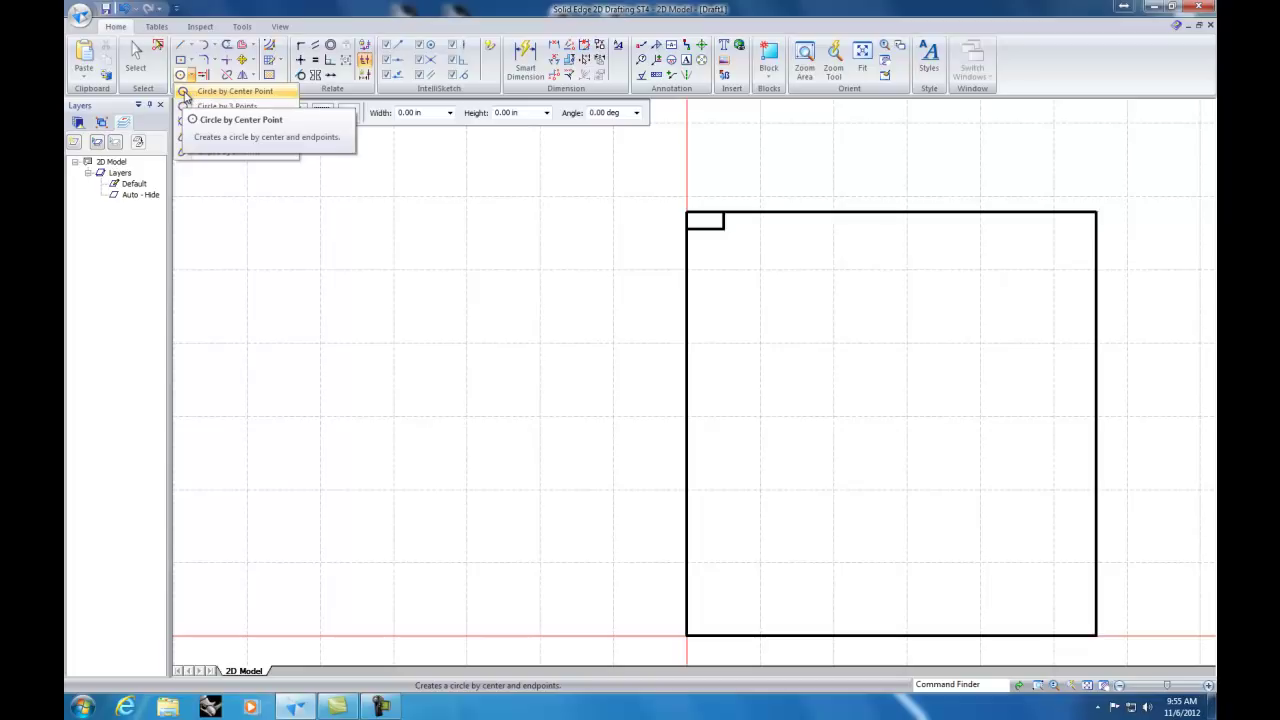
{"action": "left_click", "coordinate": [185, 92]}
{"action": "scroll", "coordinate": [737, 220], "scroll_direction": "down", "scroll_amount": 2}
{"action": "scroll", "coordinate": [735, 221], "scroll_direction": "up", "scroll_amount": 2}
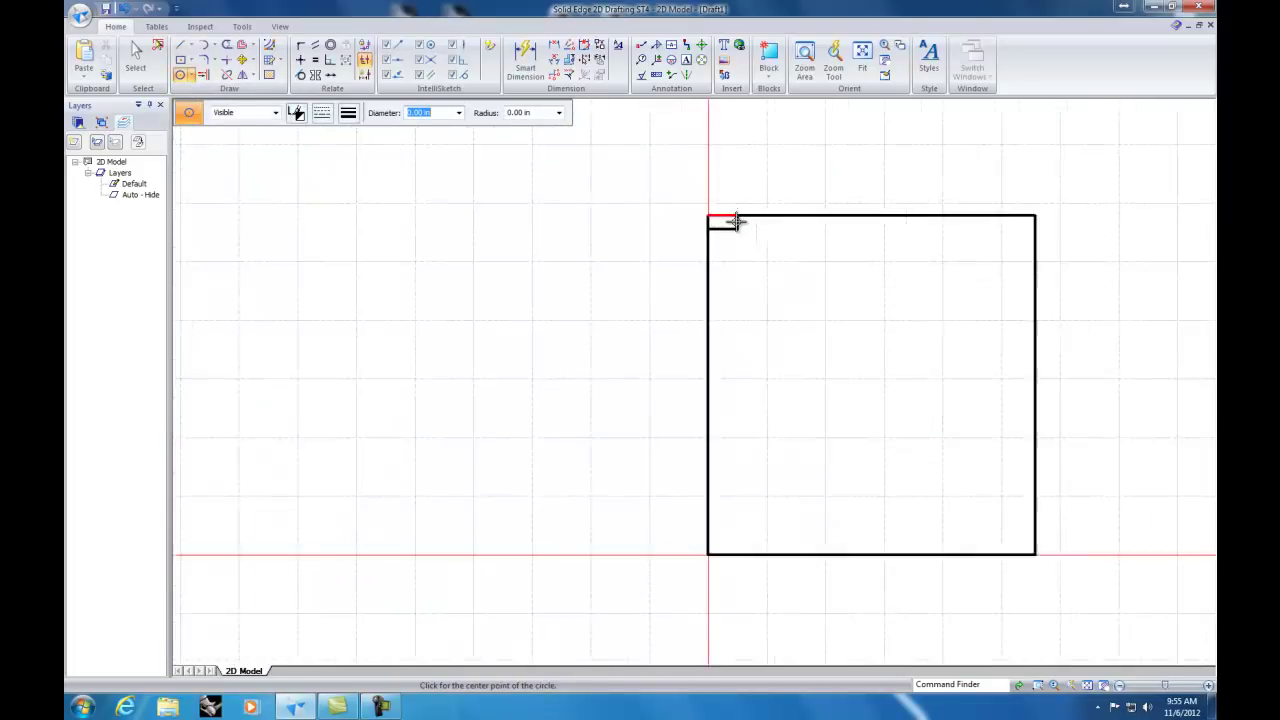
{"action": "scroll", "coordinate": [736, 220], "scroll_direction": "up", "scroll_amount": 2}
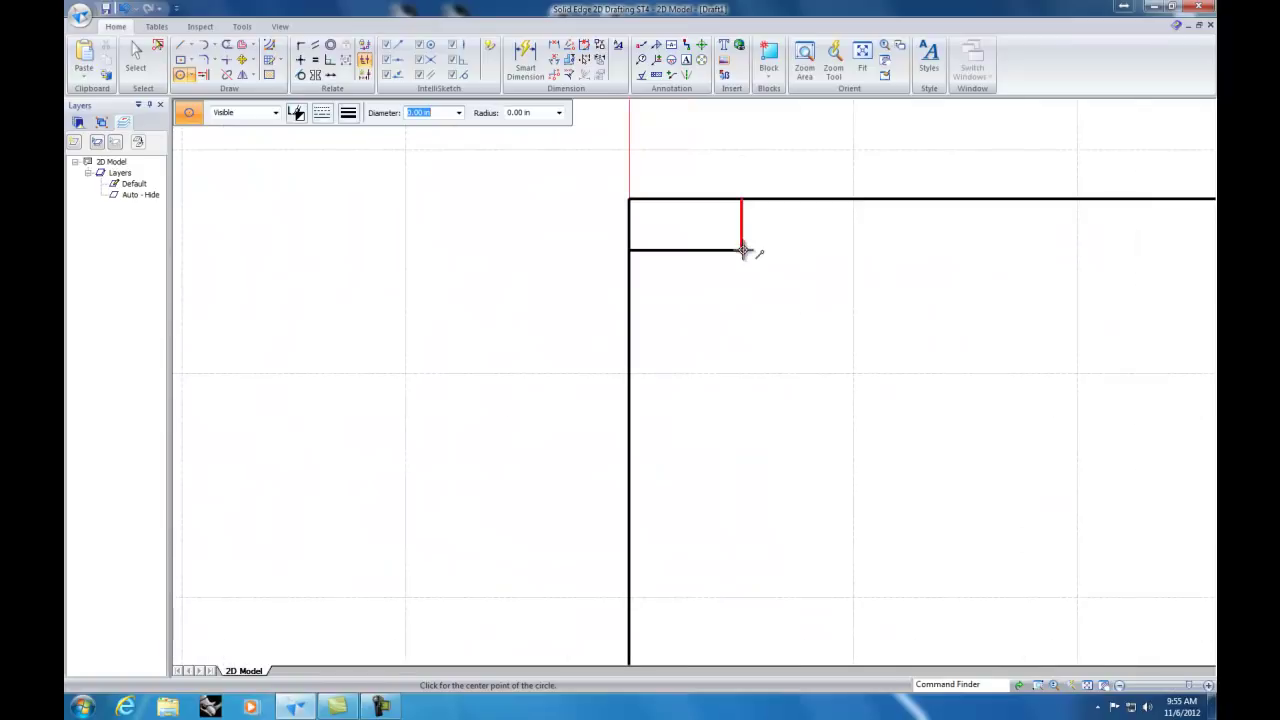
{"action": "left_click", "coordinate": [742, 250]}
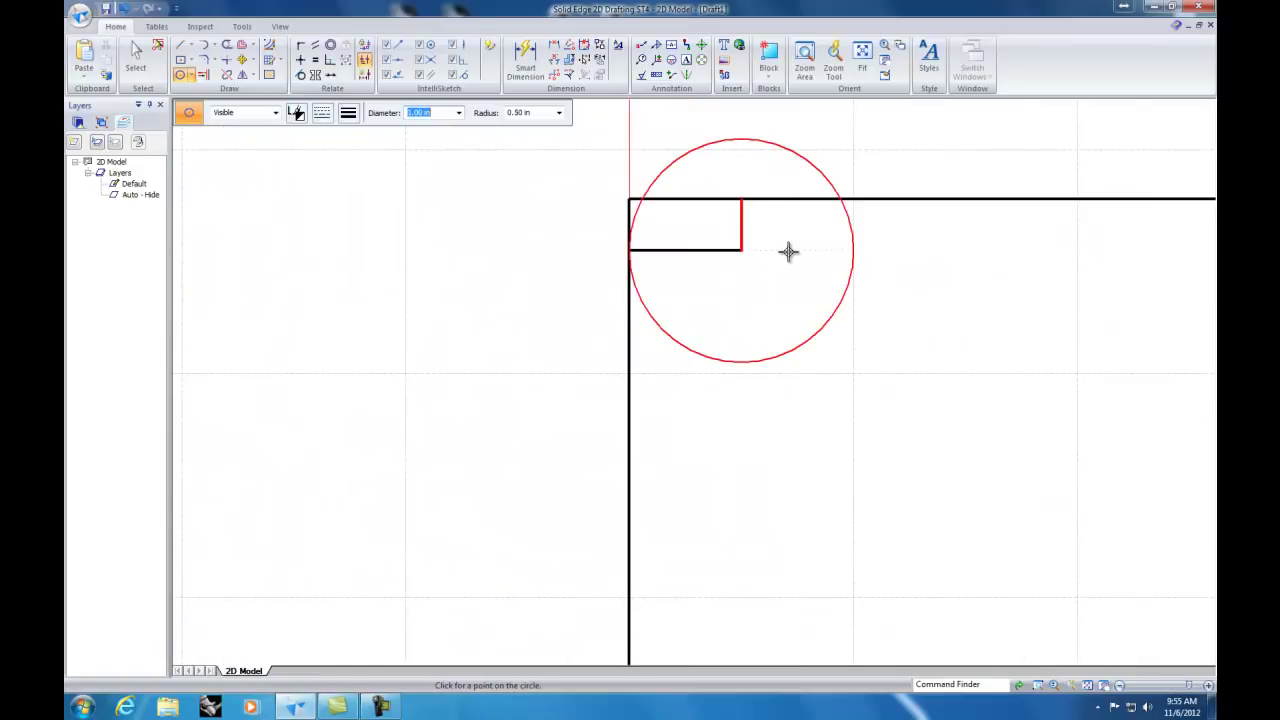
{"action": "key", "text": "BackSpace"}
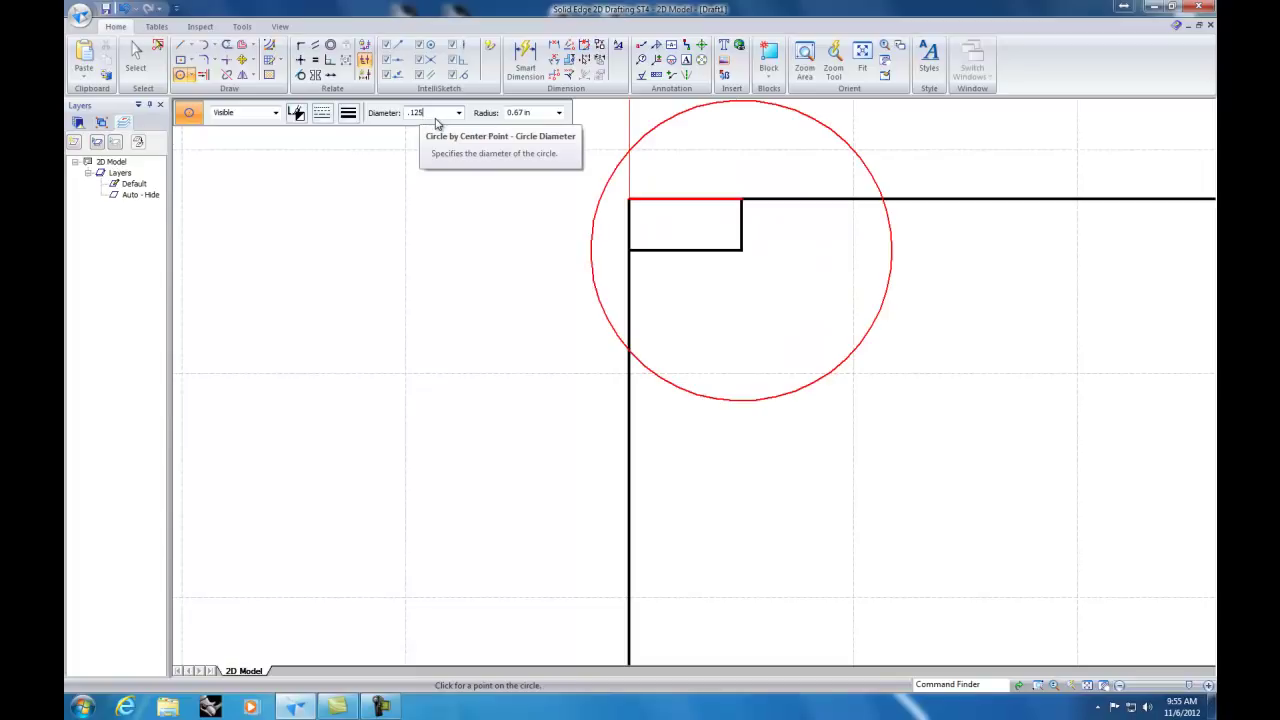
{"action": "key", "text": "Return"}
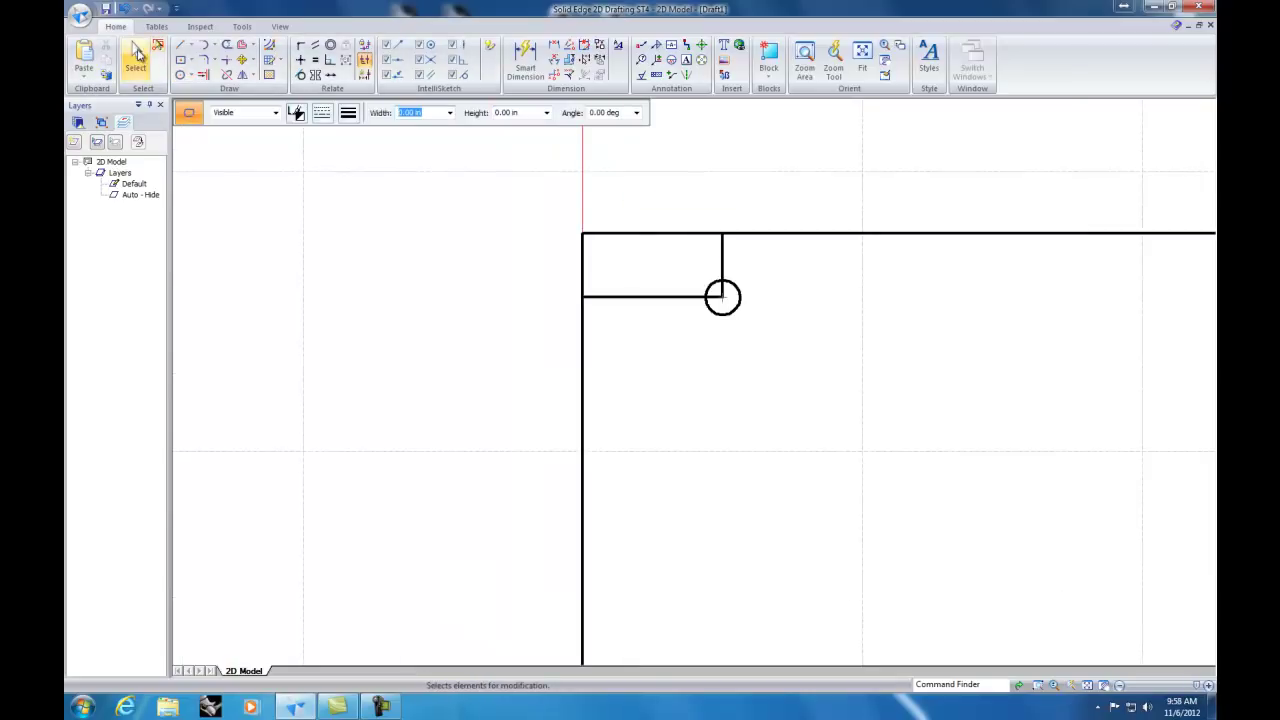
Step: Select the small rectangle's bottom edge alone and fence-select its four edges without the circle, clearing the selection each time
{"action": "left_click", "coordinate": [137, 55]}
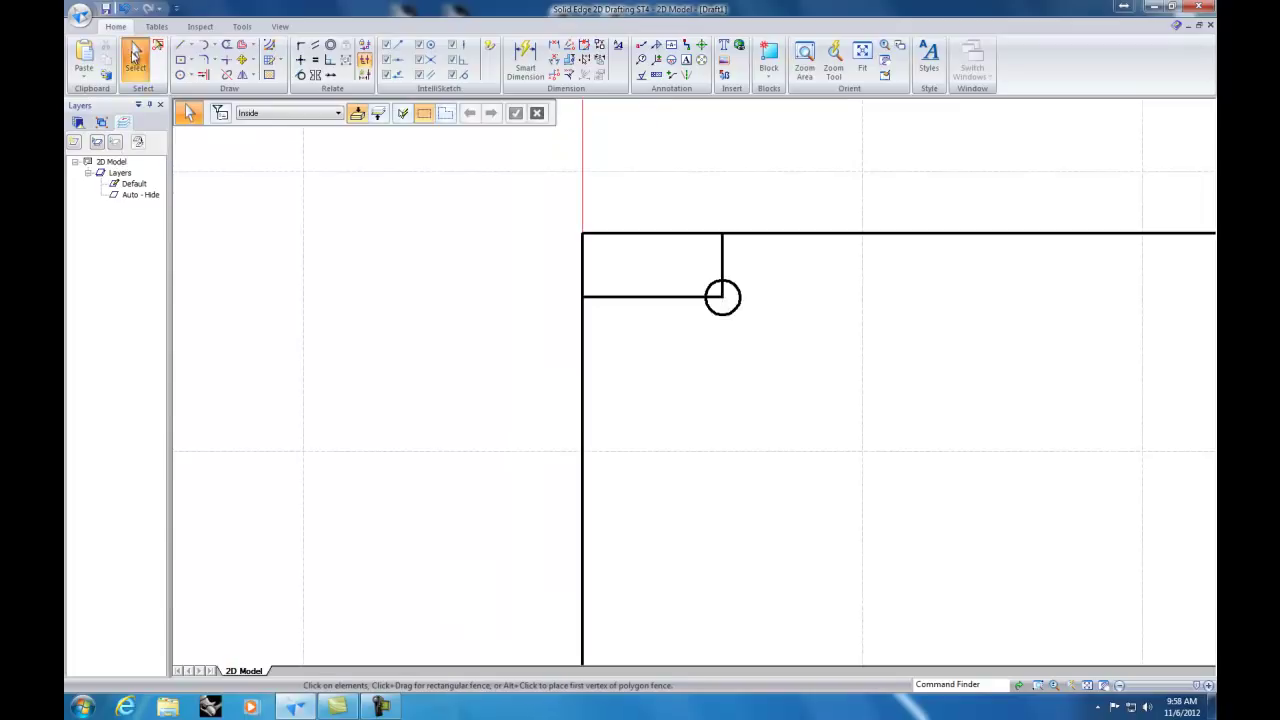
{"action": "left_click", "coordinate": [627, 297]}
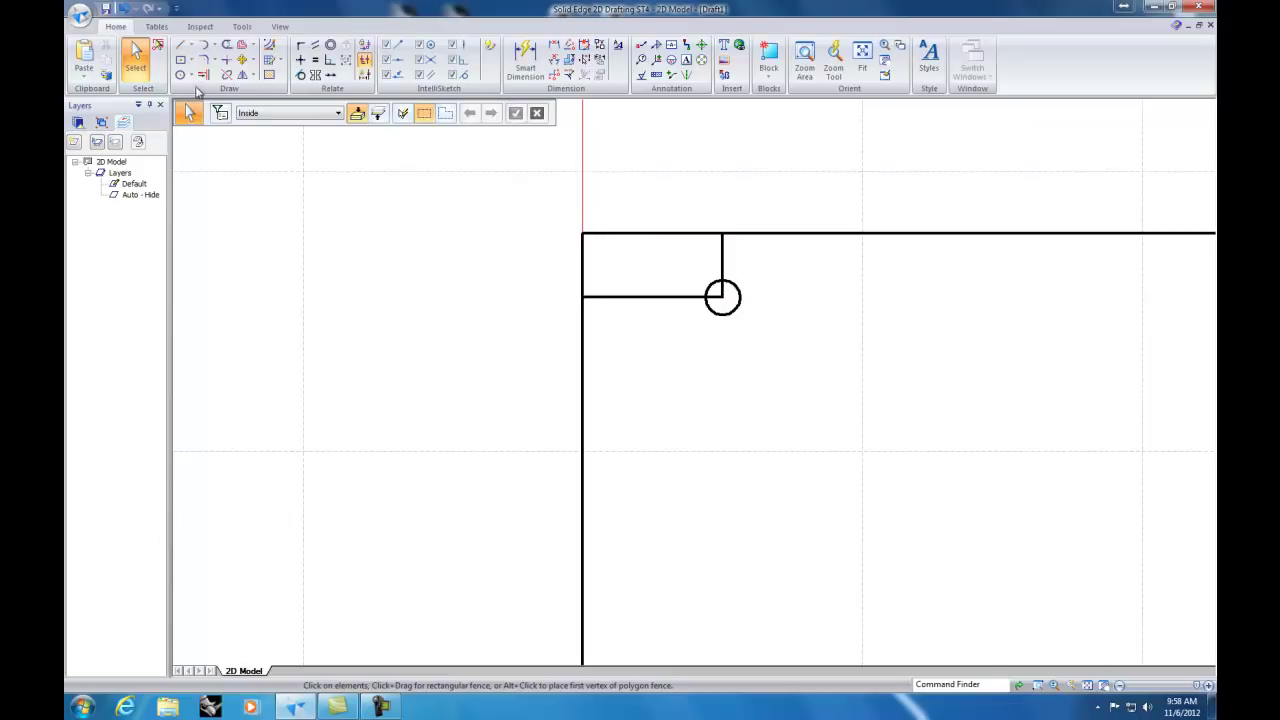
{"action": "left_click_drag", "start_coordinate": [528, 181], "coordinate": [730, 352]}
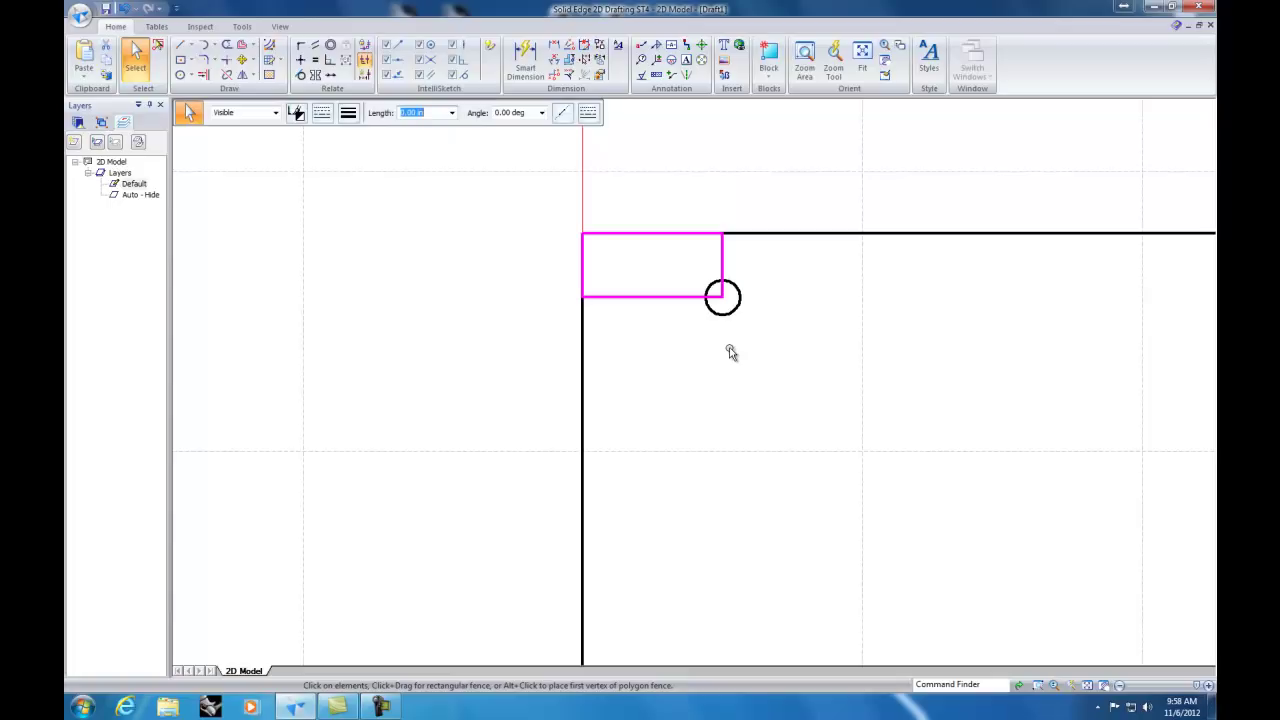
{"action": "left_click", "coordinate": [728, 202]}
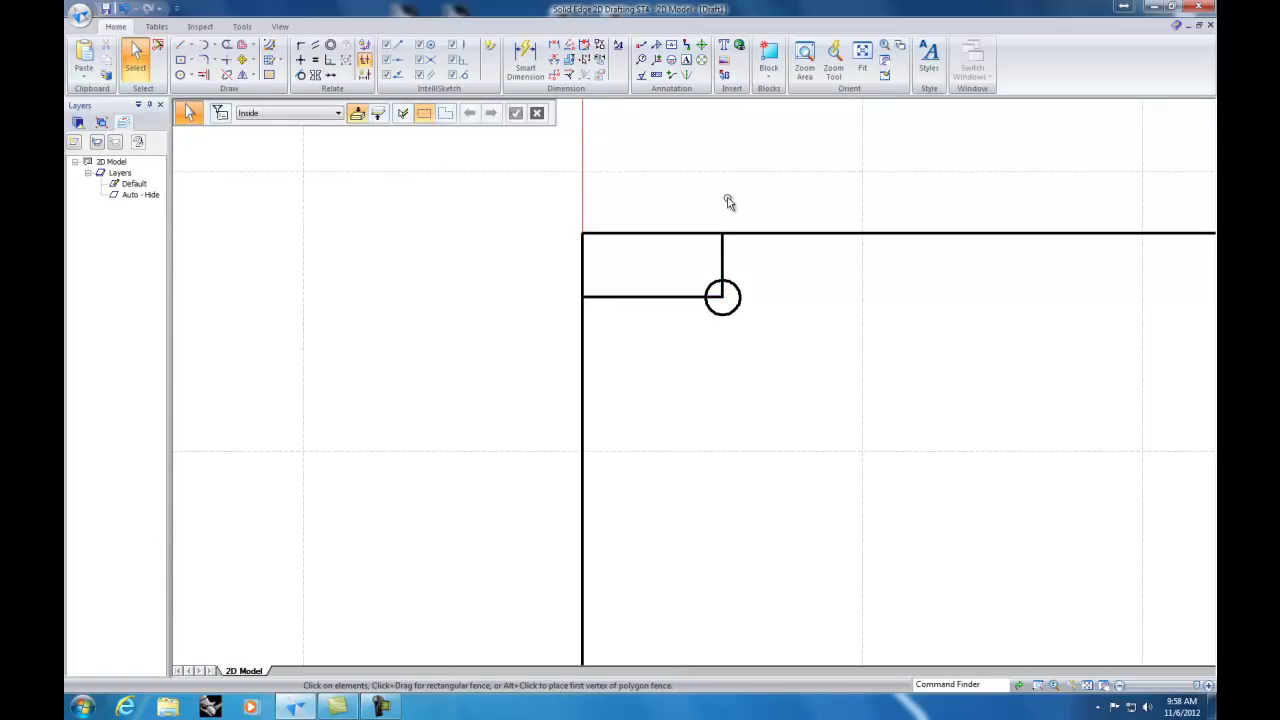
Step: Practise multiple selection by adding and removing the small rectangle's edges one at a time, and clear the selection
{"action": "left_click", "coordinate": [704, 234]}
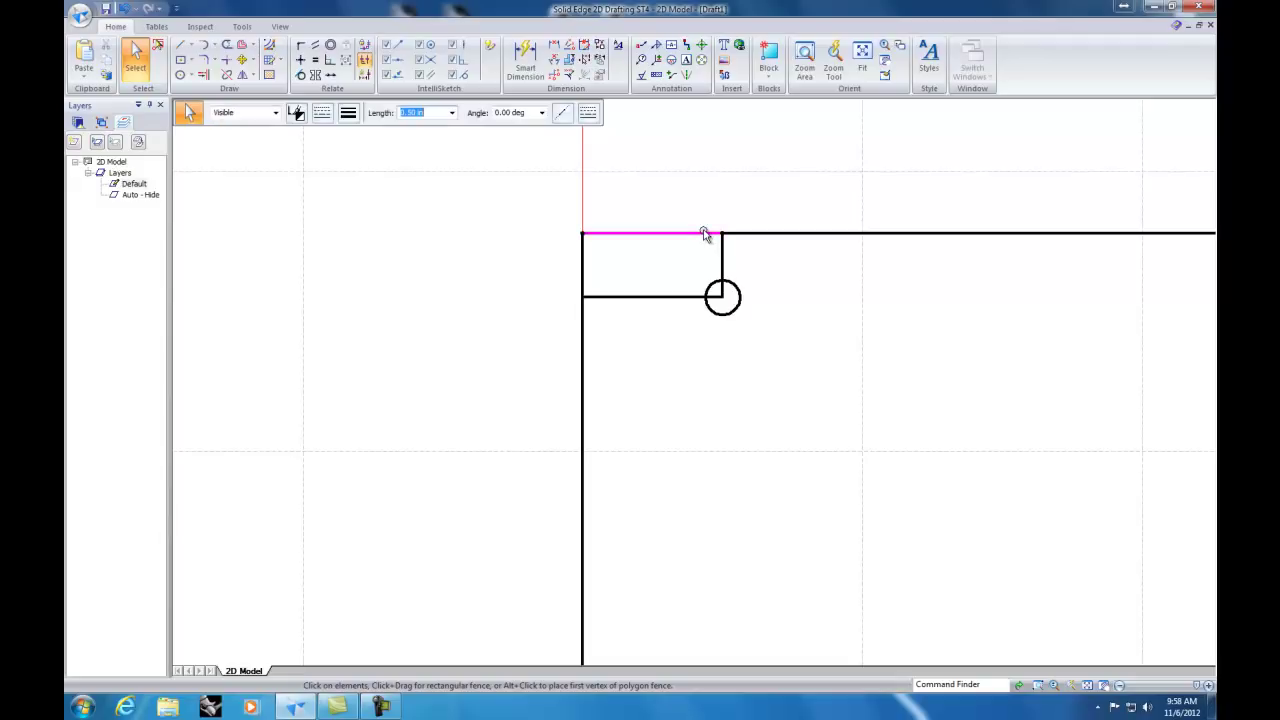
{"action": "left_click", "coordinate": [723, 247], "text": "shift"}
{"action": "left_click", "coordinate": [668, 297], "text": "shift"}
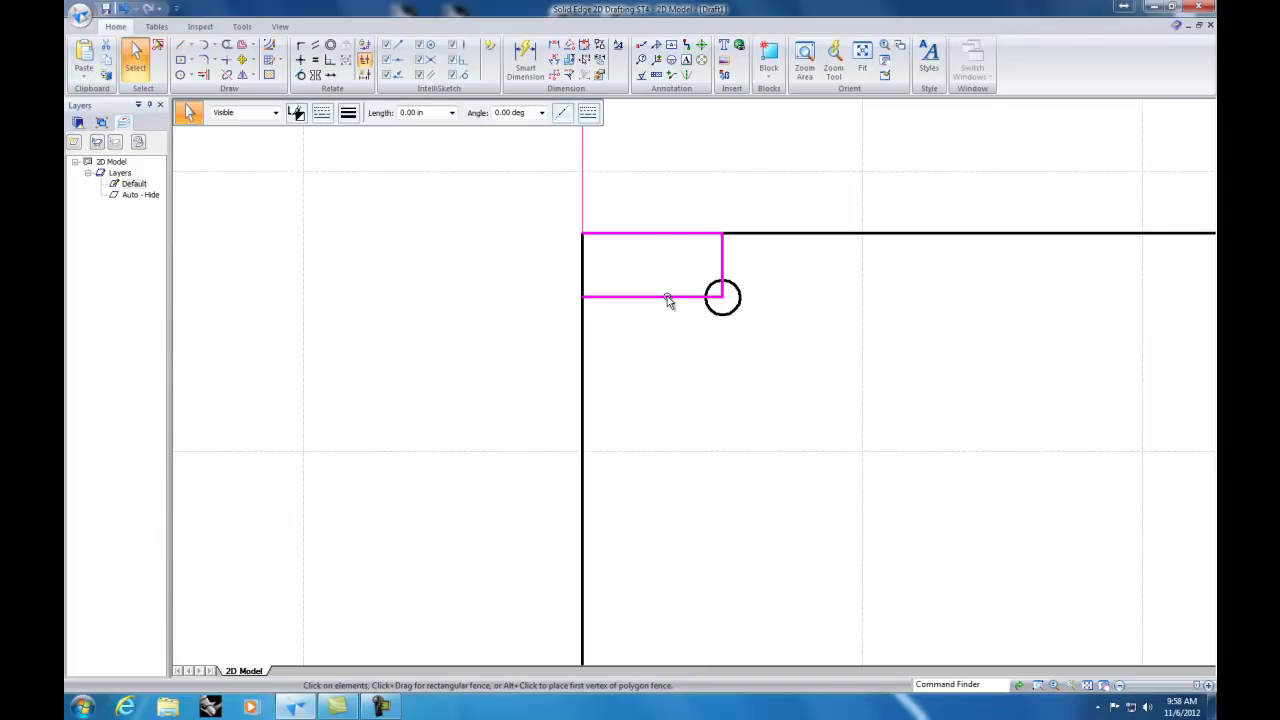
{"action": "left_click", "coordinate": [668, 297], "text": "shift"}
{"action": "left_click", "coordinate": [652, 298], "text": "shift"}
{"action": "left_click", "coordinate": [581, 299], "text": "shift"}
{"action": "left_click", "coordinate": [787, 266]}
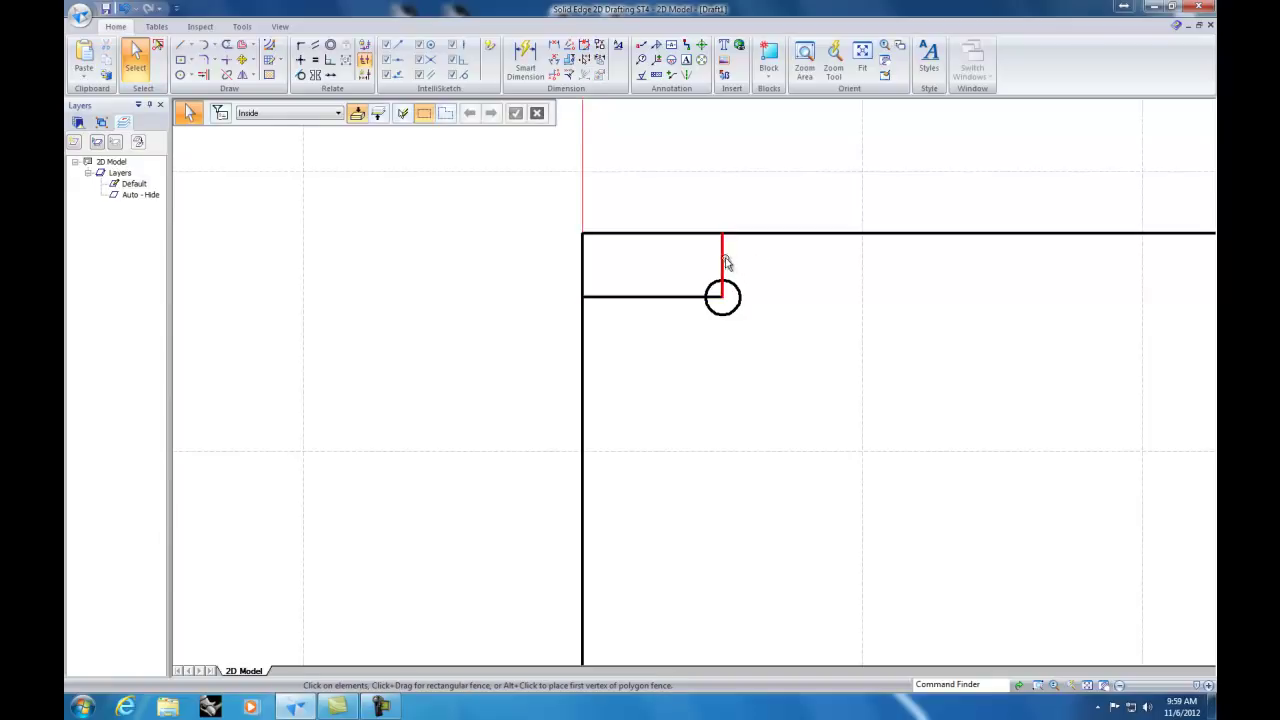
Step: Select the small rectangle's right and bottom edges together and cut them, keeping the circle
{"action": "left_click", "coordinate": [724, 258]}
{"action": "left_click", "coordinate": [654, 297], "text": "ctrl"}
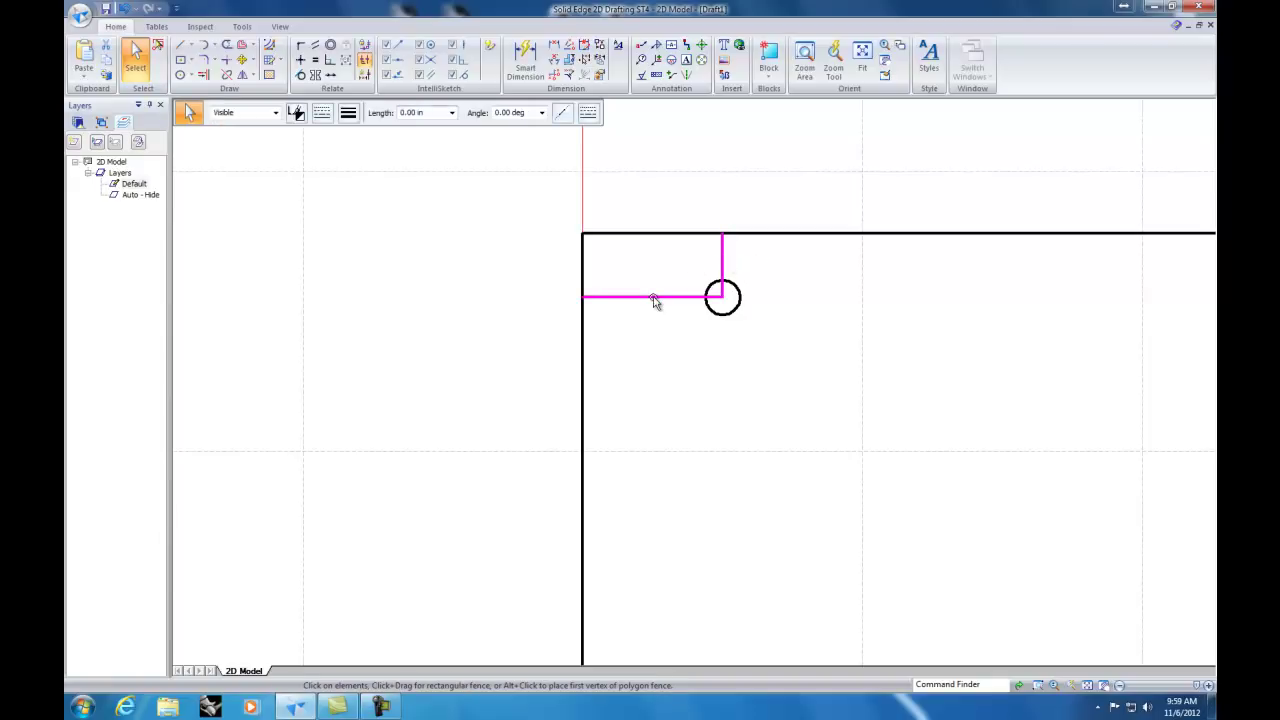
{"action": "left_click", "coordinate": [107, 50]}
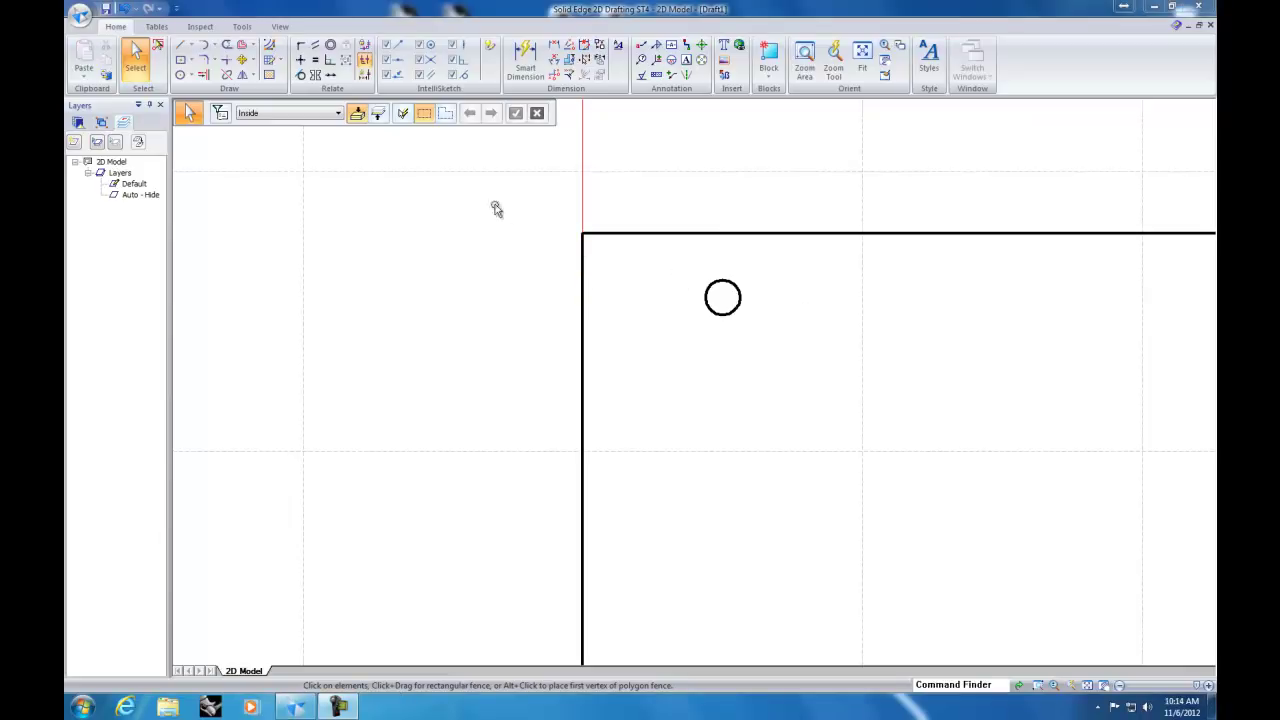
Step: Draw a Rectangle by 2 Points from the large rectangle's upper-left corner to the small circle's centre
{"action": "left_click", "coordinate": [181, 61]}
{"action": "right_click", "coordinate": [183, 63]}
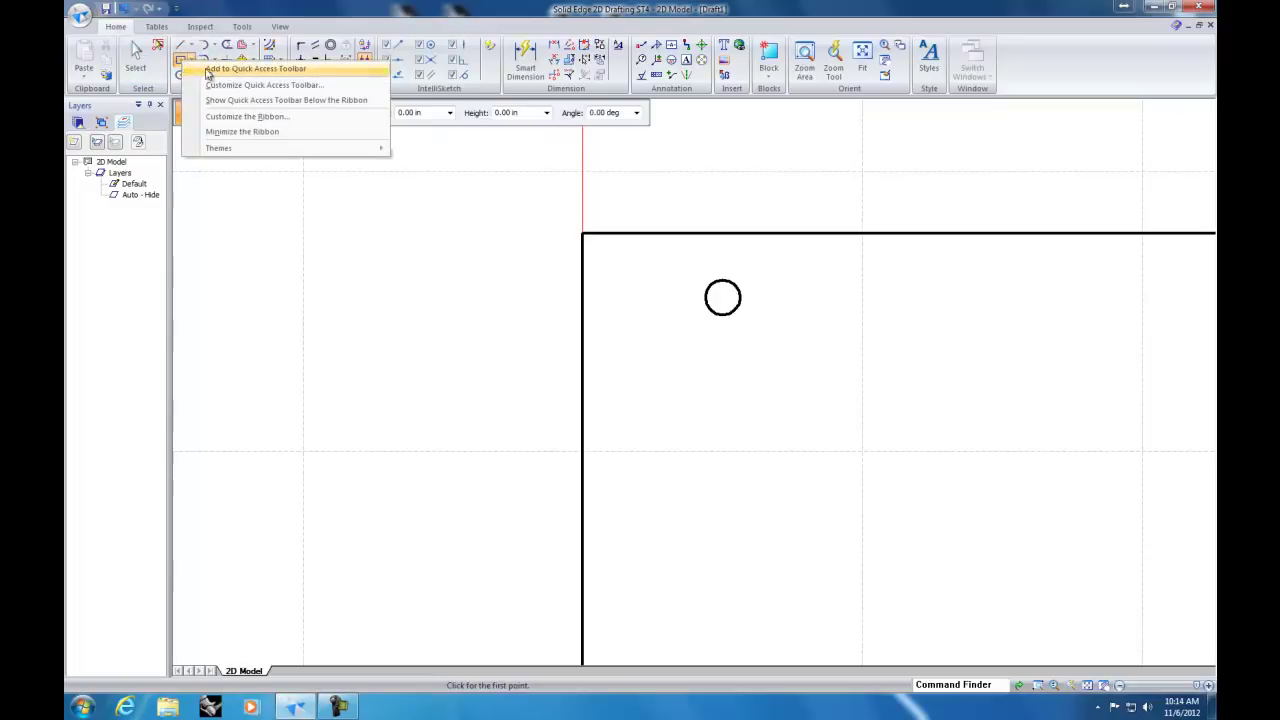
{"action": "left_click", "coordinate": [191, 60]}
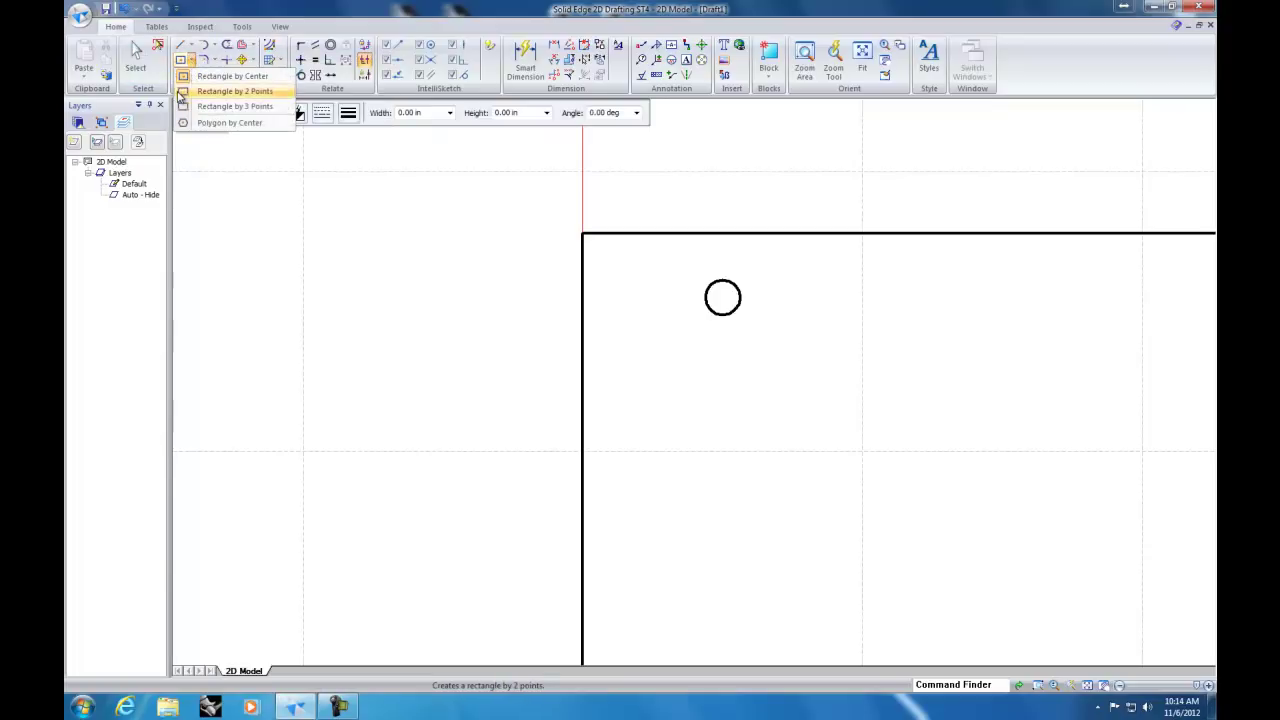
{"action": "left_click", "coordinate": [184, 91]}
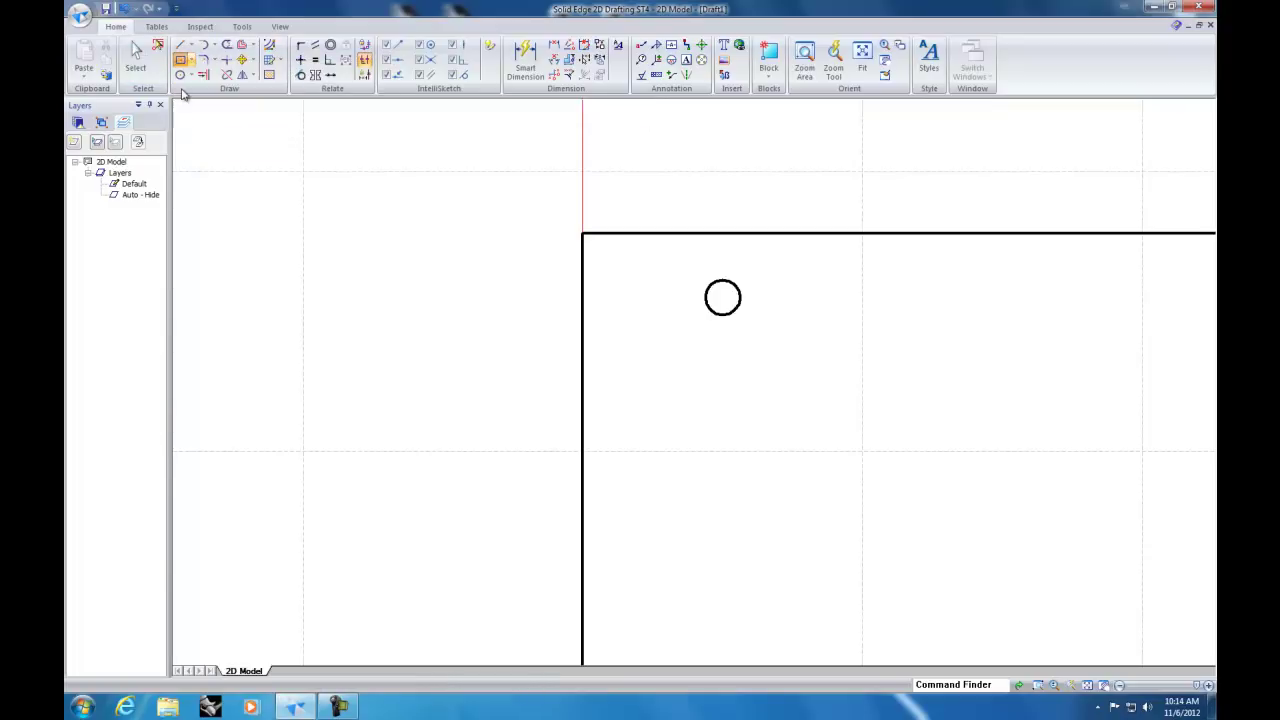
{"action": "left_click", "coordinate": [584, 234]}
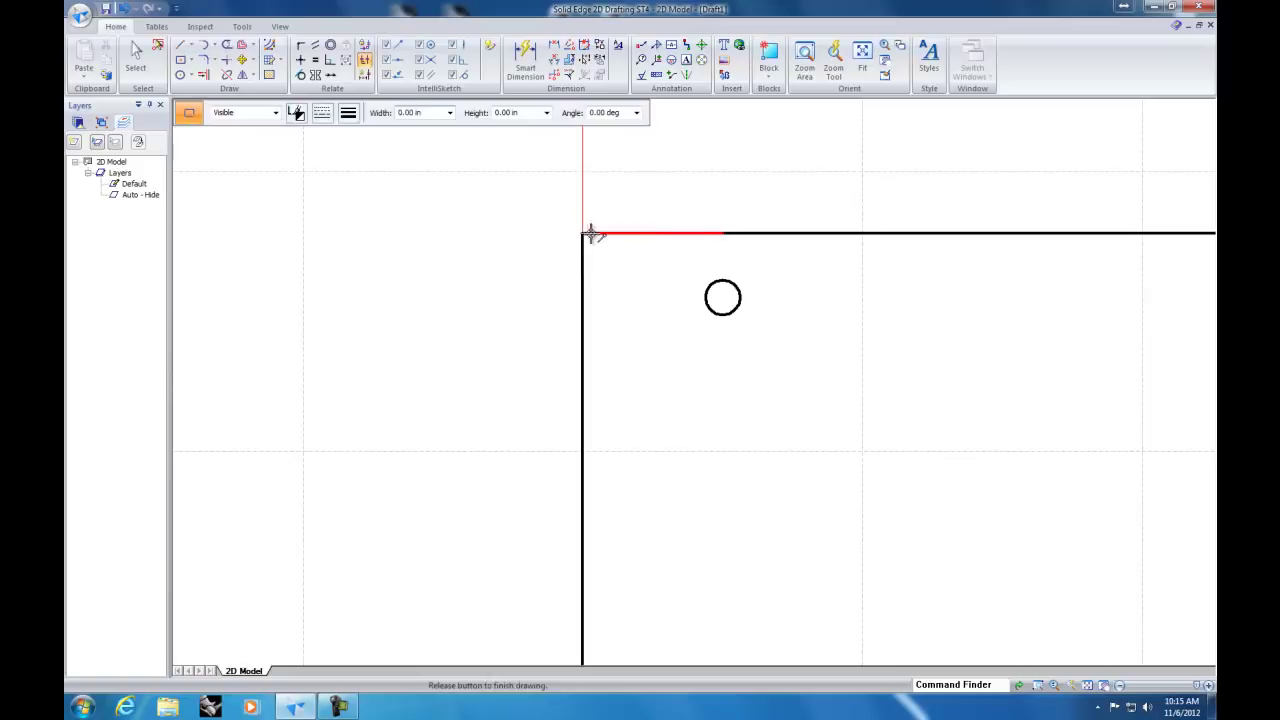
{"action": "left_click", "coordinate": [722, 296]}
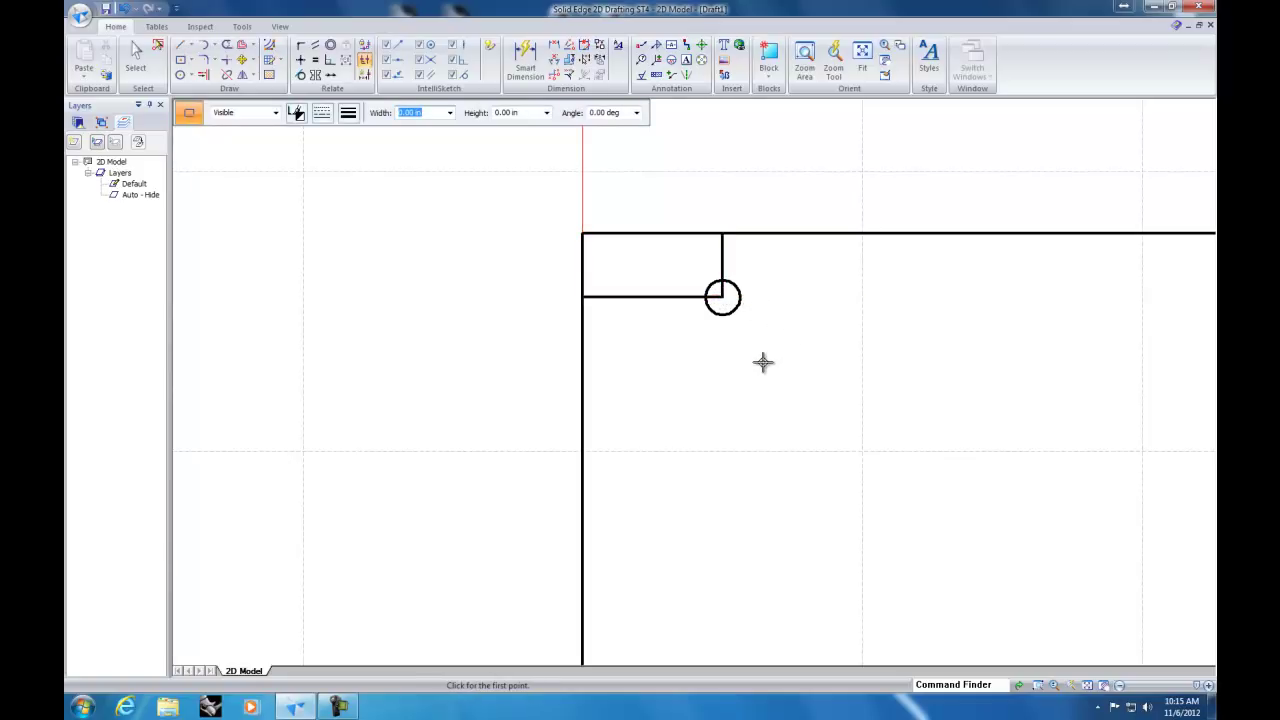
Step: Display the radial menu over the empty area below the small circle and dismiss it
{"action": "left_click", "coordinate": [135, 58]}
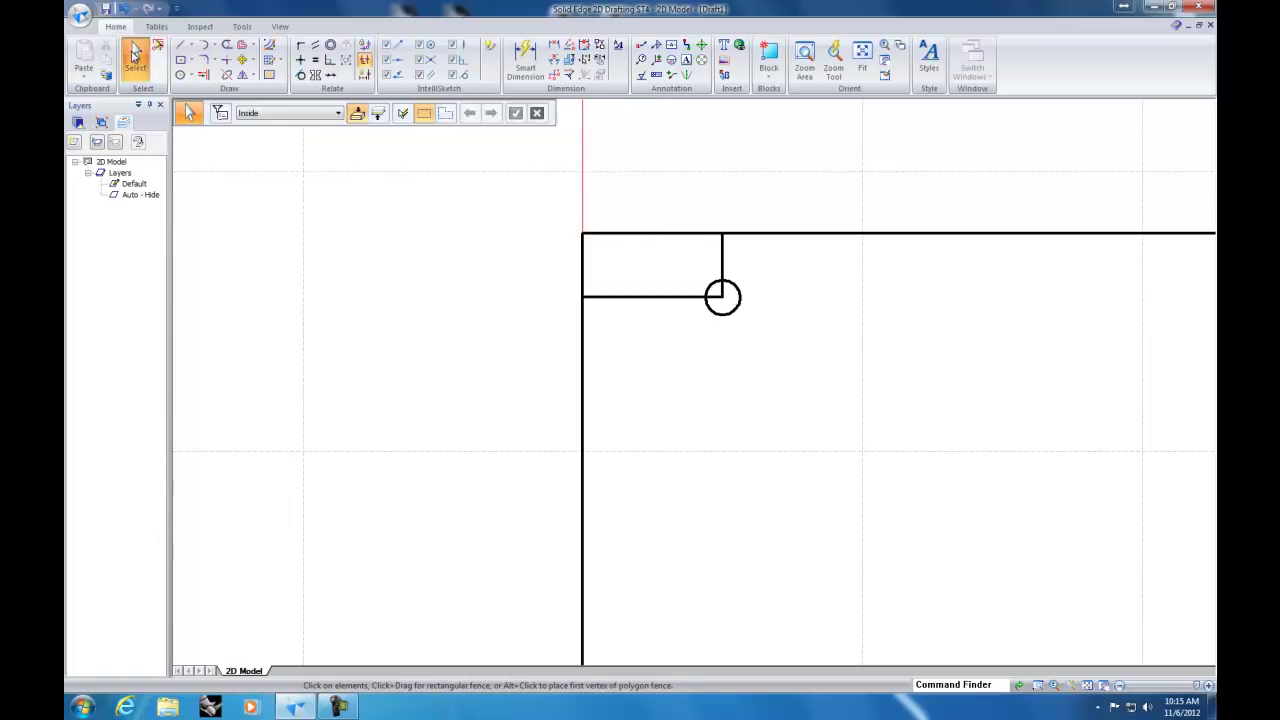
{"action": "right_click", "coordinate": [708, 376]}
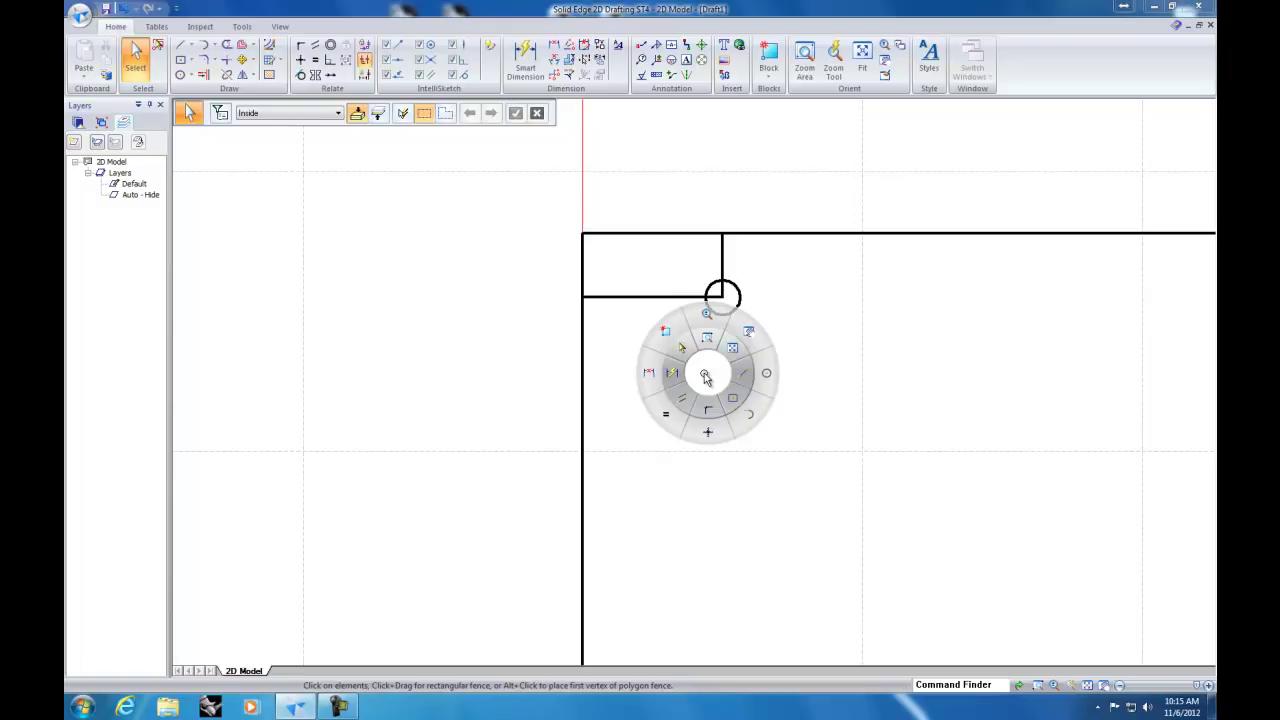
{"action": "left_click", "coordinate": [705, 375]}
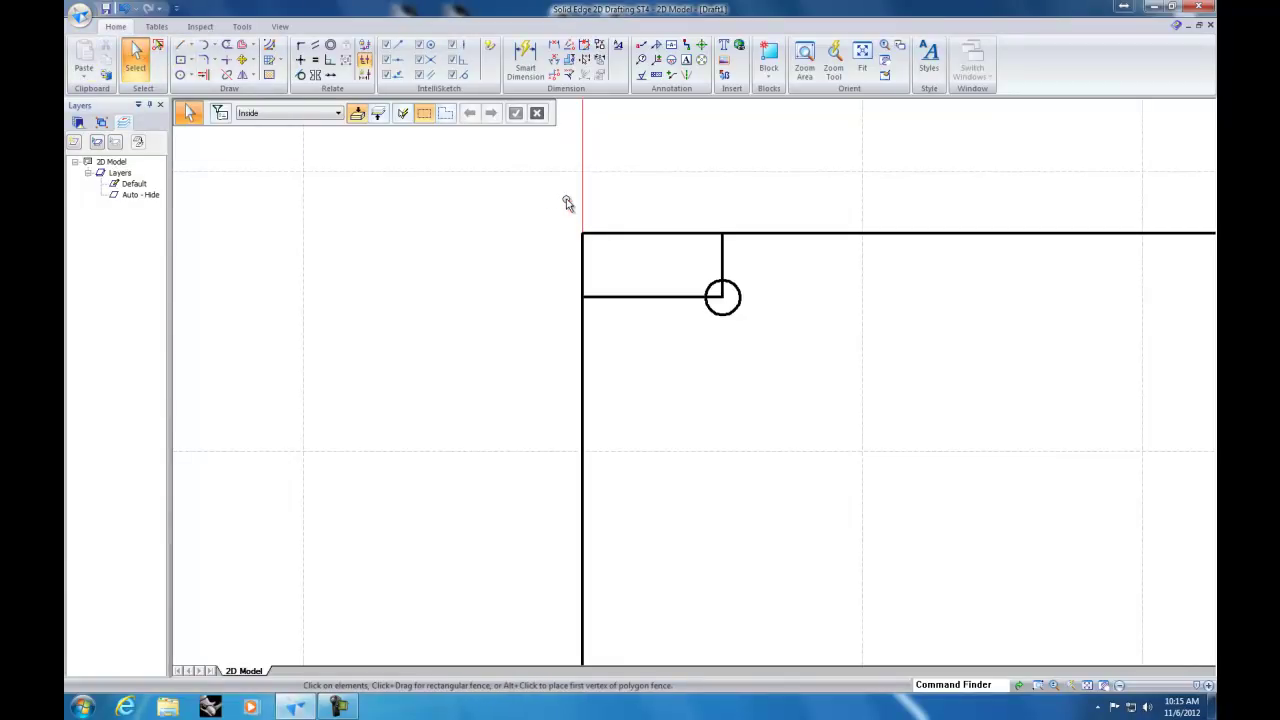
Step: Fence-select the small rectangle at the large rectangle's upper-left corner and cut its four edges one by one, keeping the circle
{"action": "left_click_drag", "start_coordinate": [549, 197], "coordinate": [728, 320]}
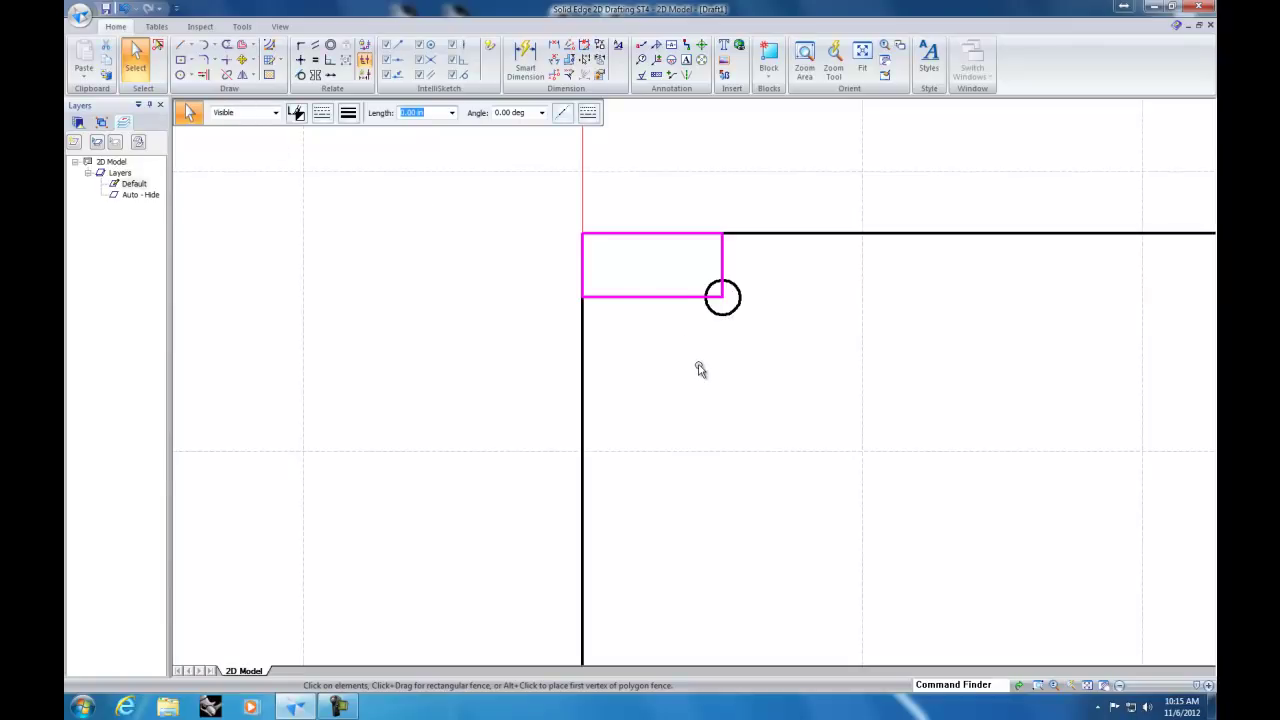
{"action": "right_click", "coordinate": [668, 302]}
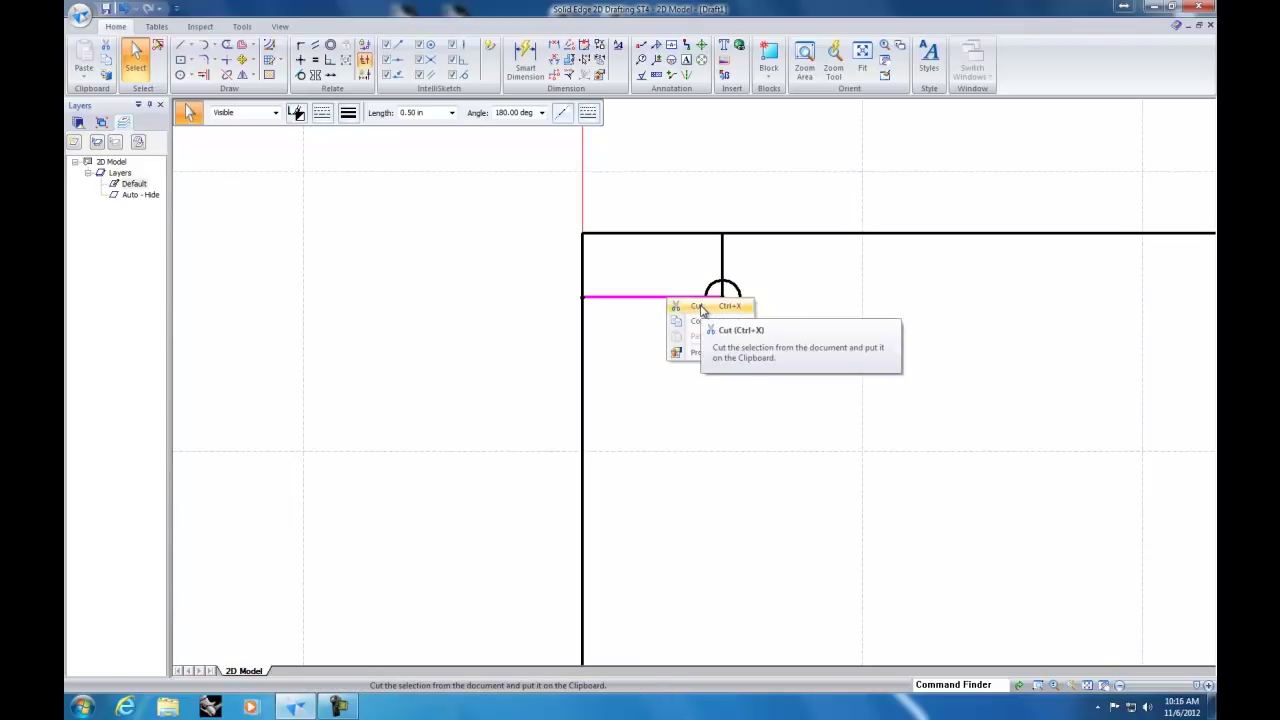
{"action": "left_click", "coordinate": [700, 307]}
{"action": "right_click", "coordinate": [722, 260]}
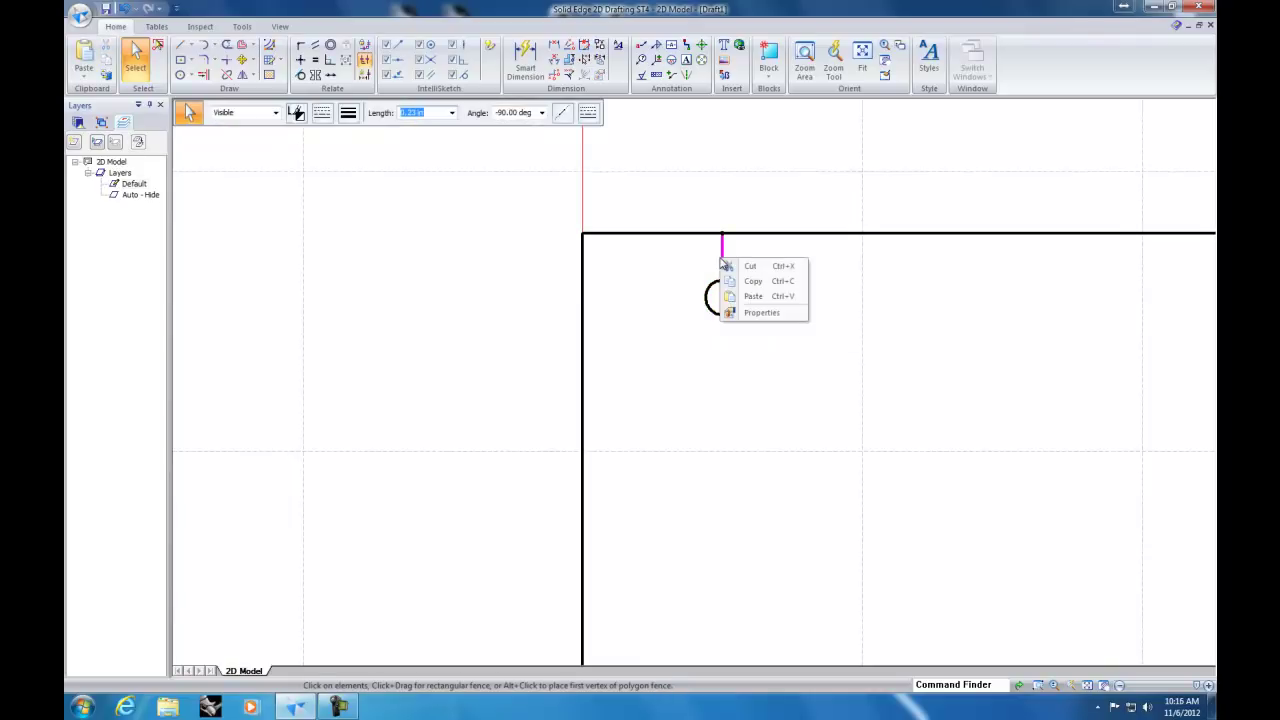
{"action": "left_click", "coordinate": [749, 267]}
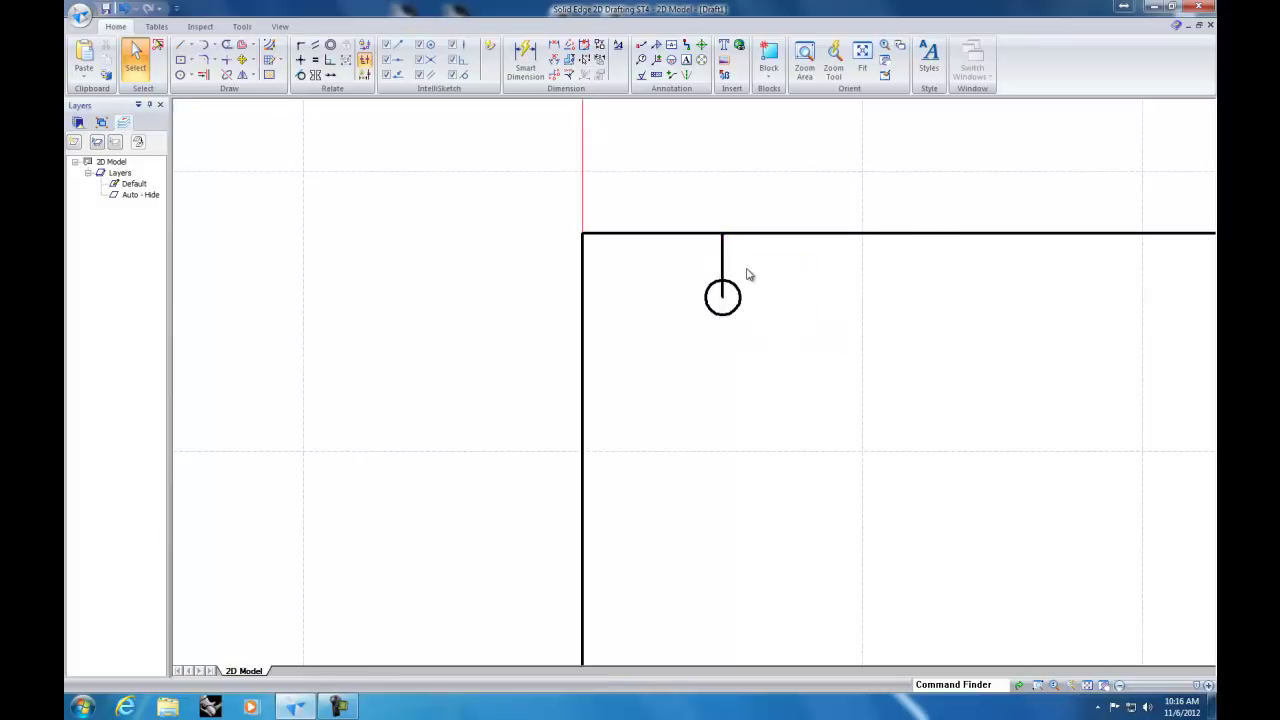
{"action": "left_click", "coordinate": [682, 238]}
{"action": "right_click", "coordinate": [683, 240]}
{"action": "left_click", "coordinate": [668, 248]}
{"action": "left_click", "coordinate": [582, 261]}
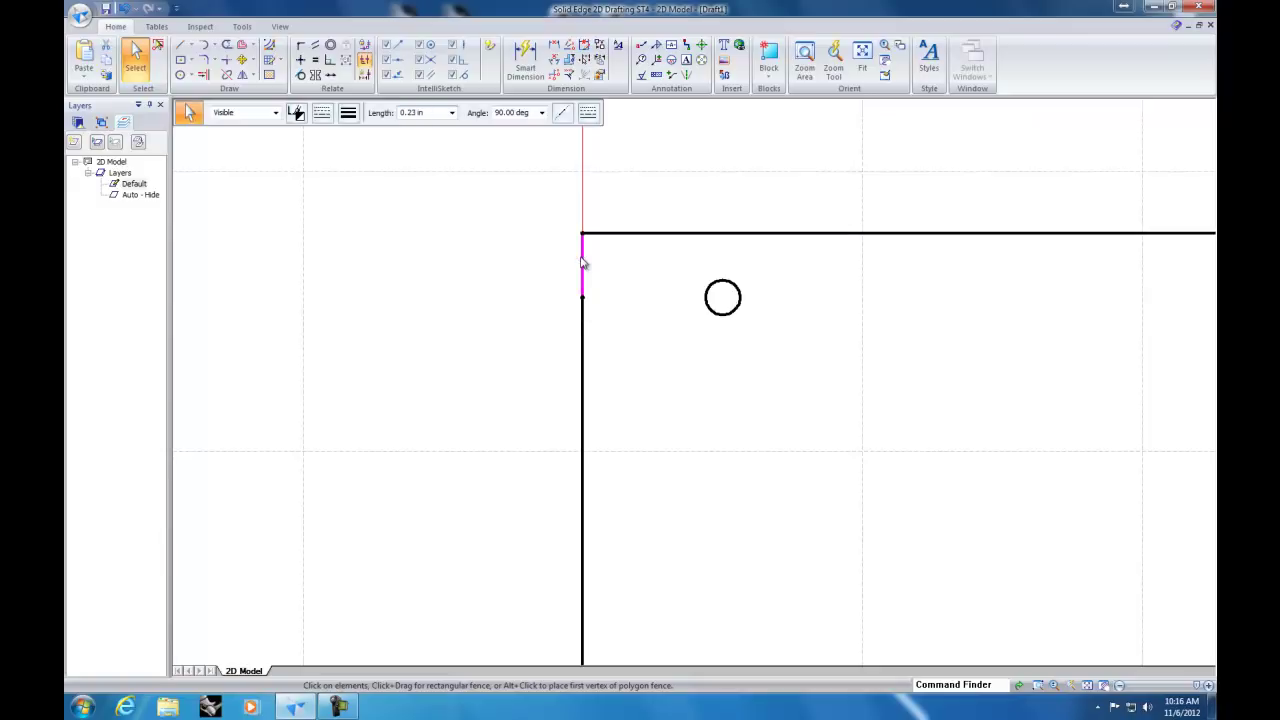
{"action": "right_click", "coordinate": [582, 262]}
{"action": "left_click", "coordinate": [606, 263]}
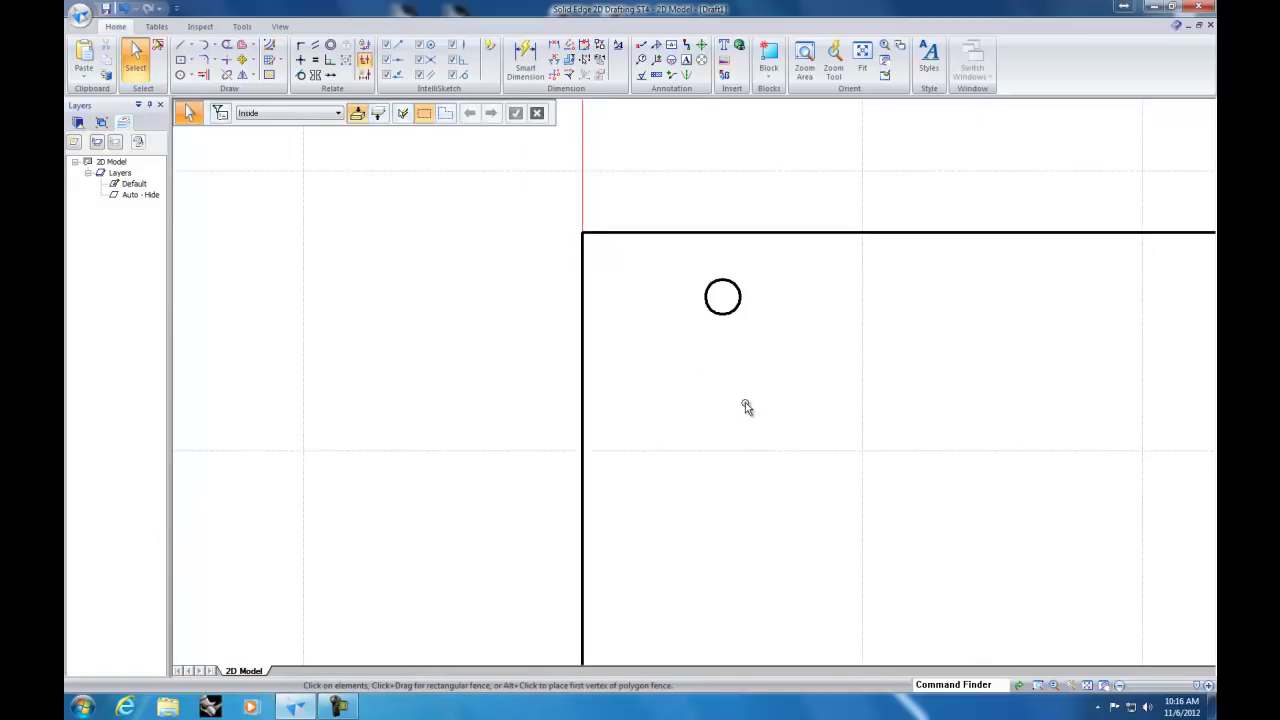
Step: Draw an eight-sided Polygon by Center with a distance of 2.00 in and angle 0.00 deg, to the right of the large rectangle
{"action": "scroll", "coordinate": [860, 374], "scroll_direction": "down", "scroll_amount": 4}
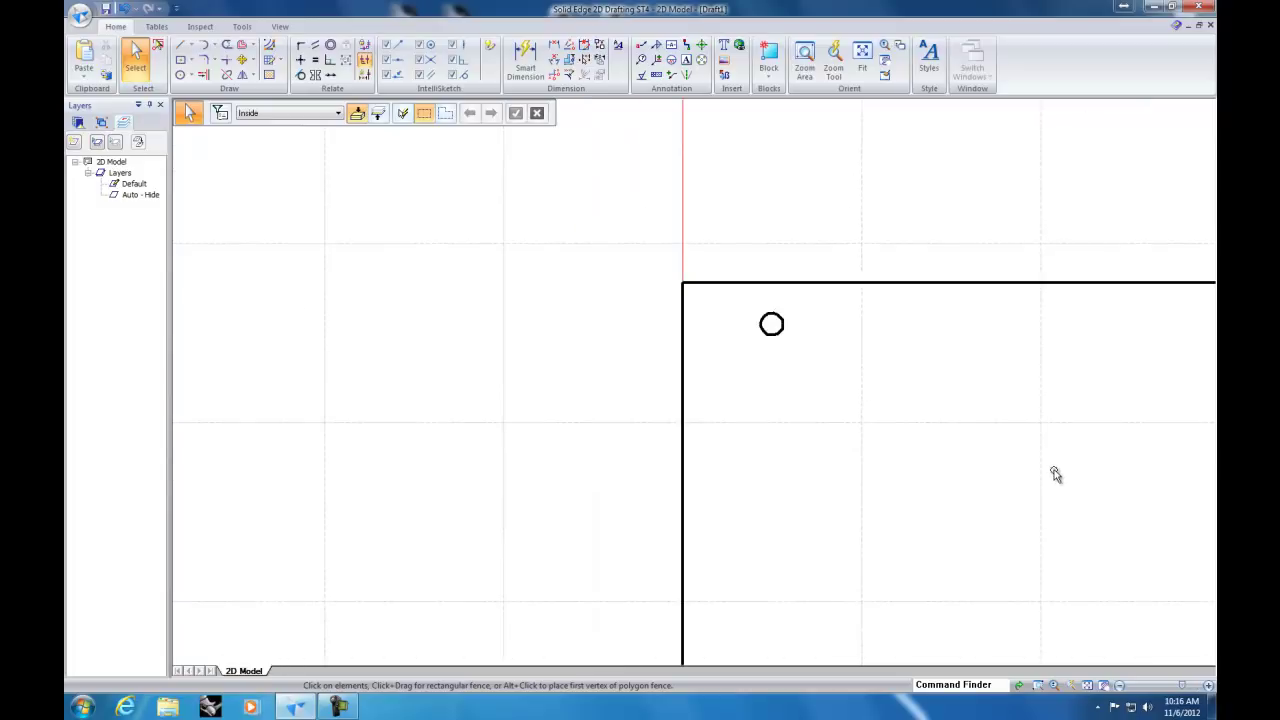
{"action": "scroll", "coordinate": [1066, 480], "scroll_direction": "down", "scroll_amount": 2}
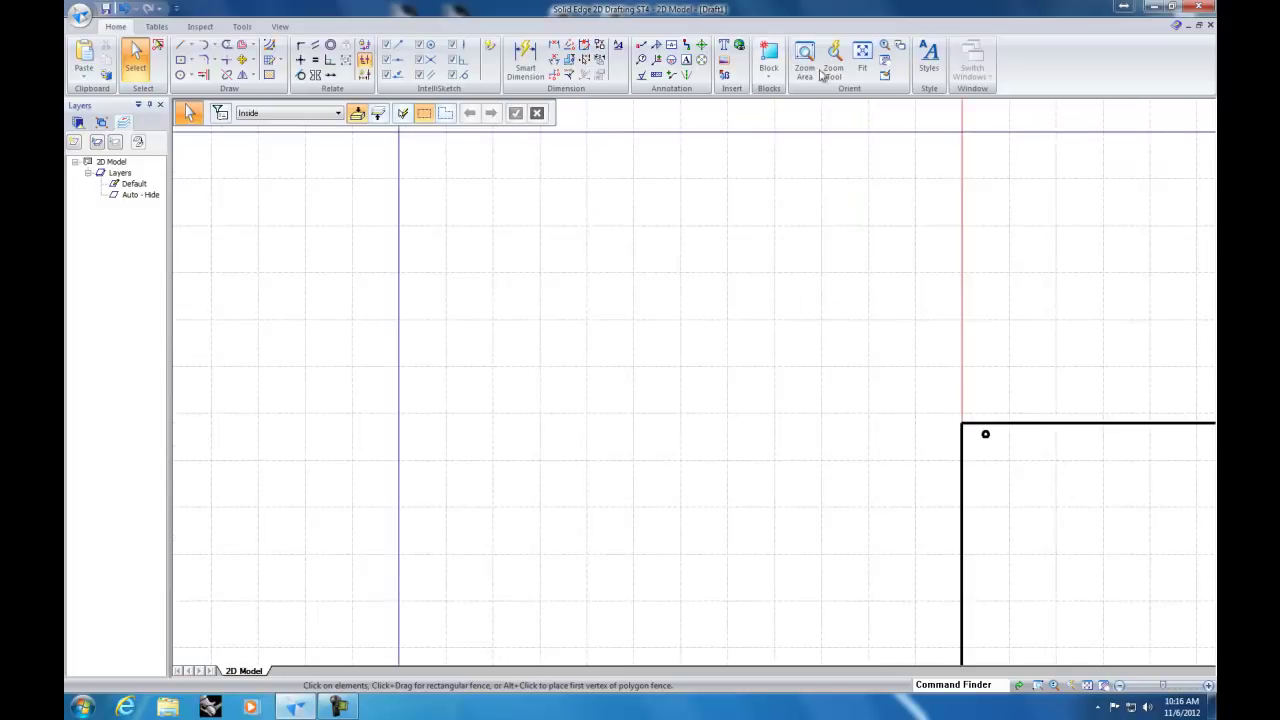
{"action": "left_click", "coordinate": [886, 64]}
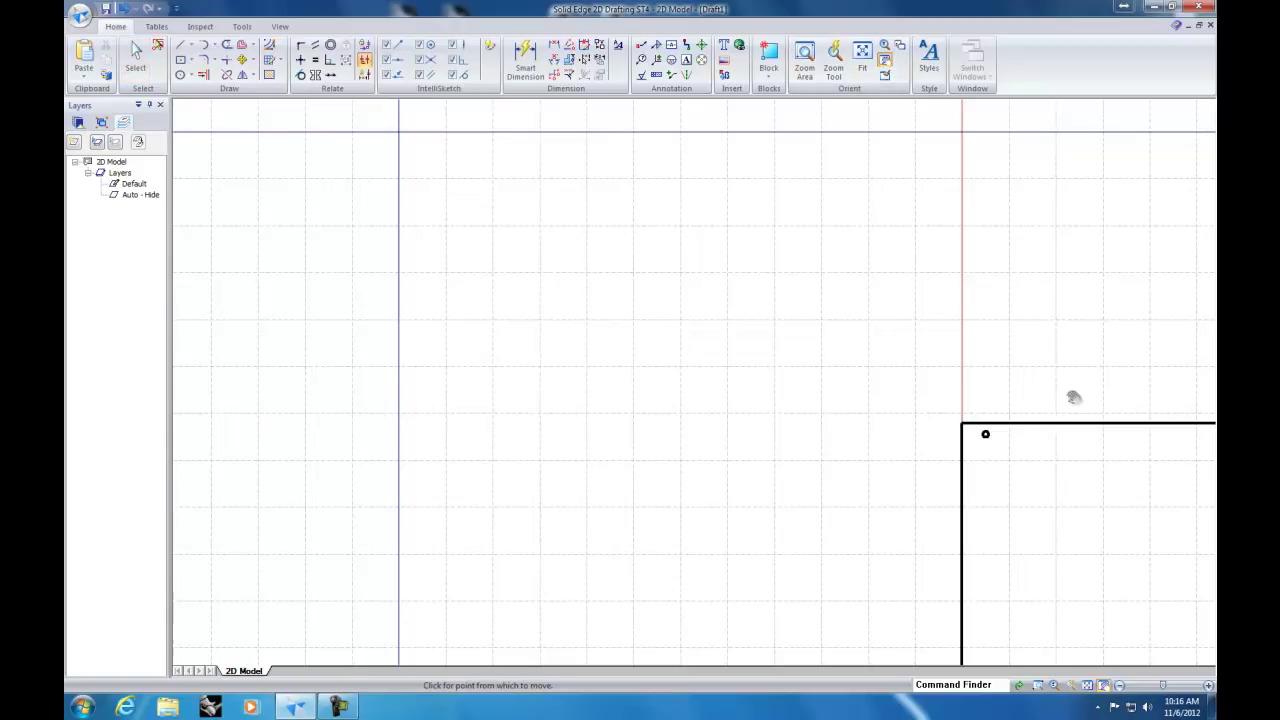
{"action": "left_click_drag", "start_coordinate": [1074, 398], "coordinate": [586, 194]}
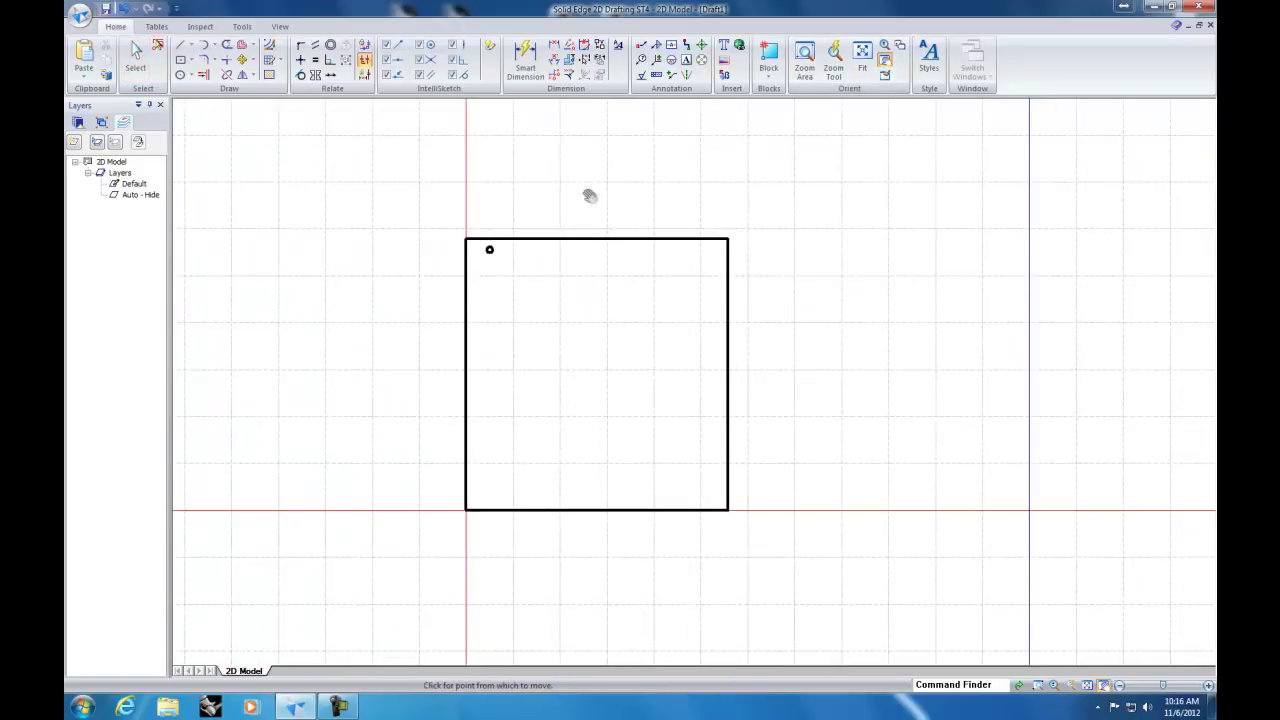
{"action": "left_click", "coordinate": [189, 77]}
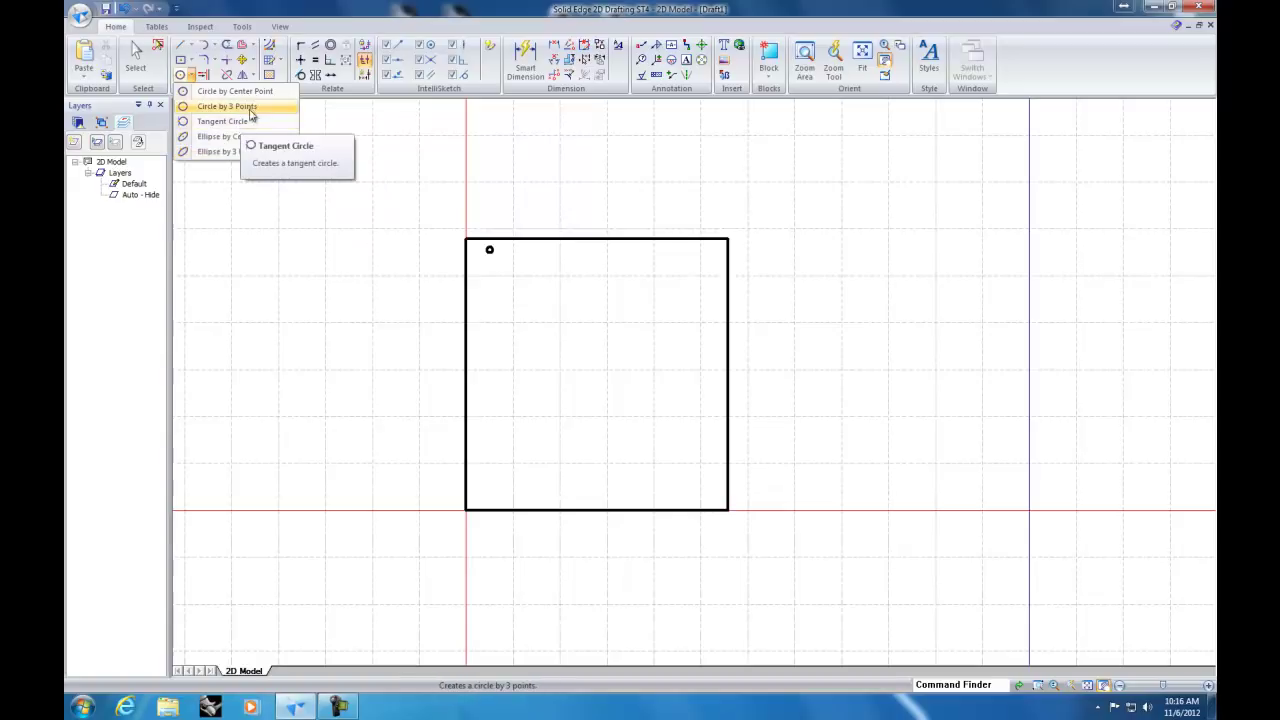
{"action": "left_click", "coordinate": [193, 61]}
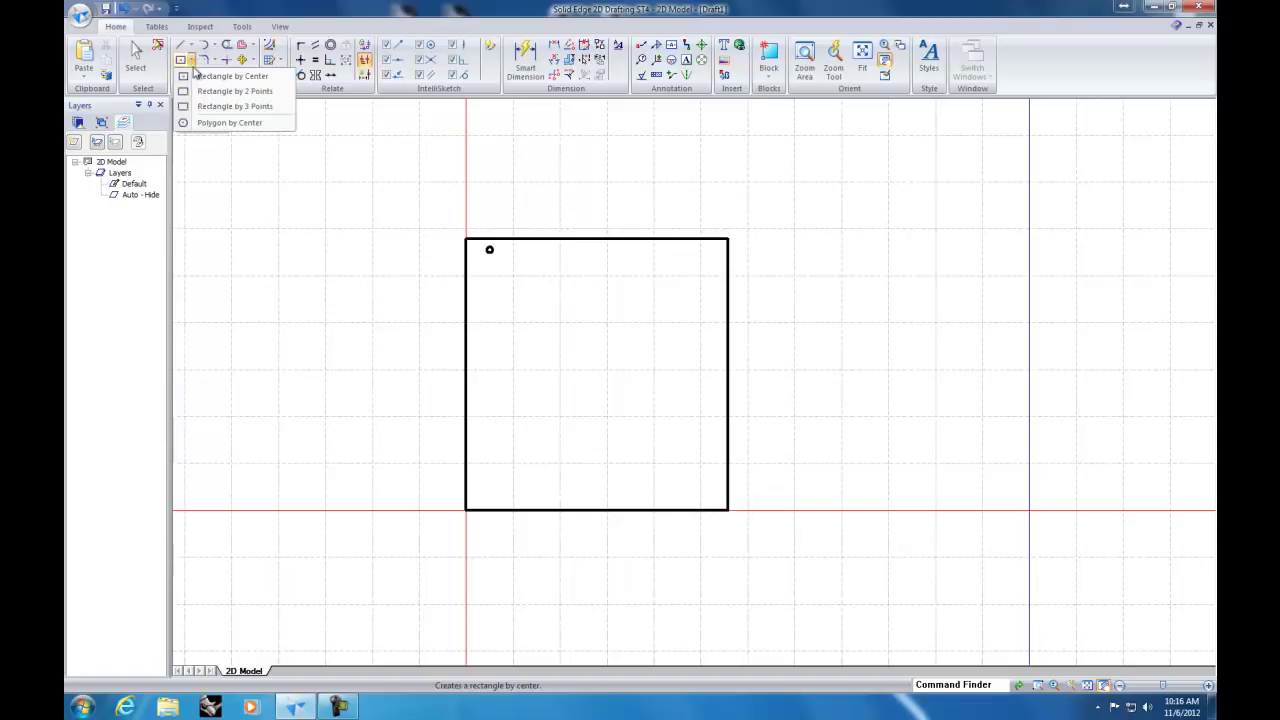
{"action": "left_click", "coordinate": [214, 123]}
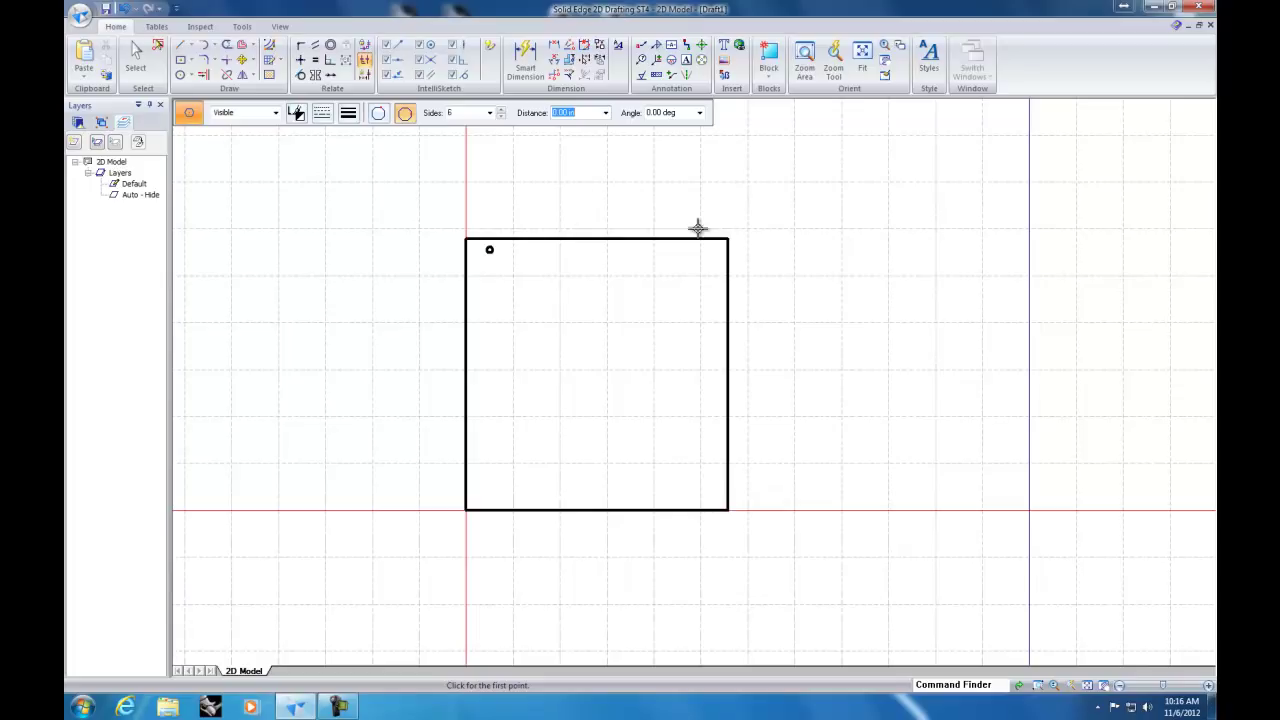
{"action": "left_click", "coordinate": [489, 113]}
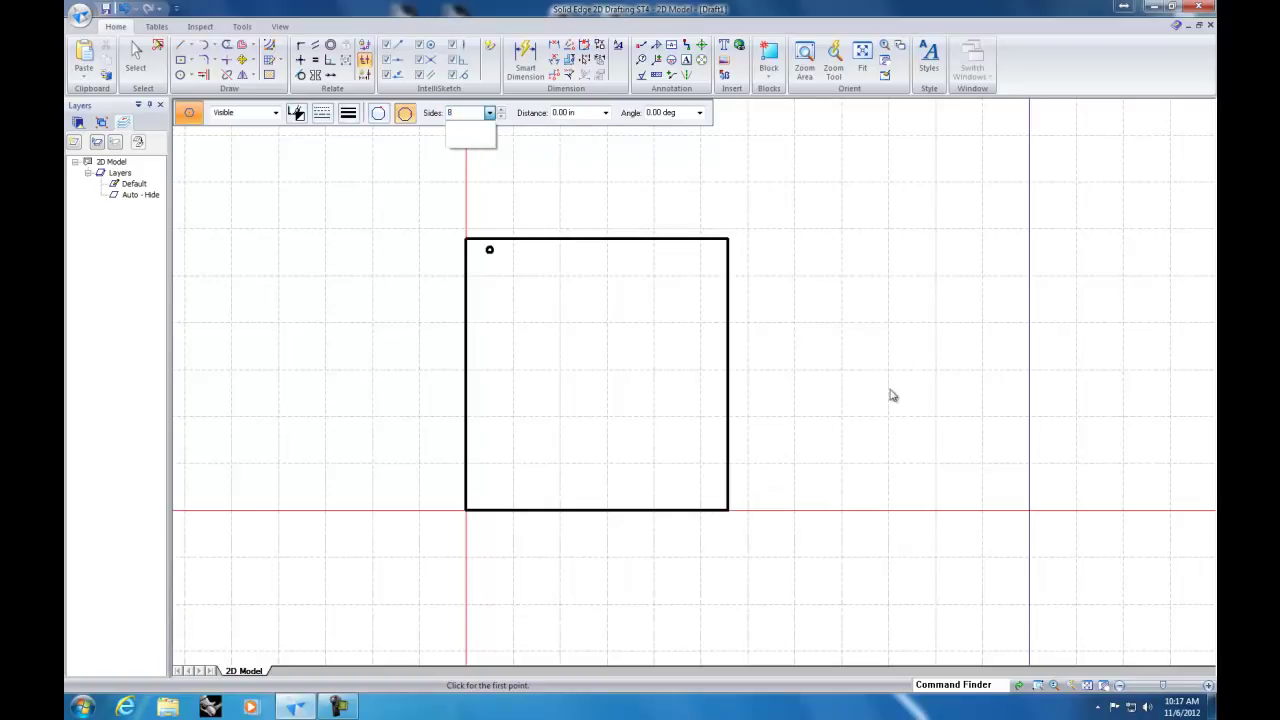
{"action": "left_click", "coordinate": [828, 293]}
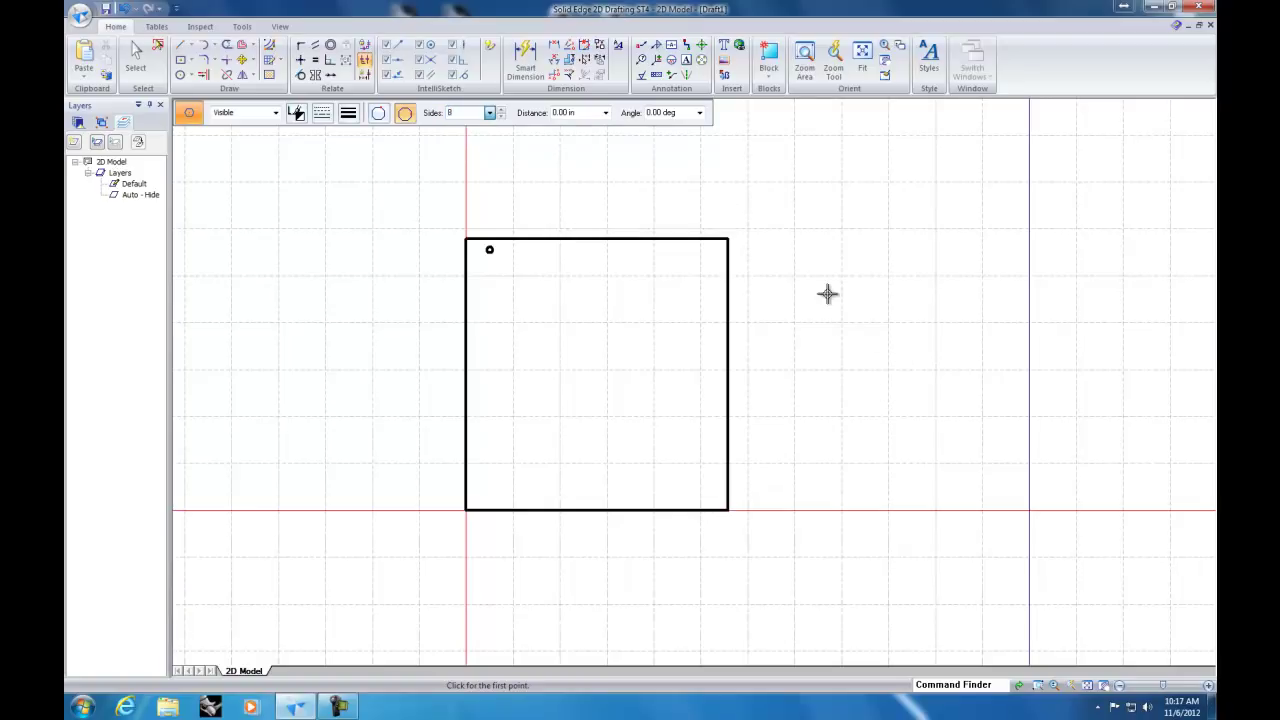
{"action": "left_click", "coordinate": [890, 371]}
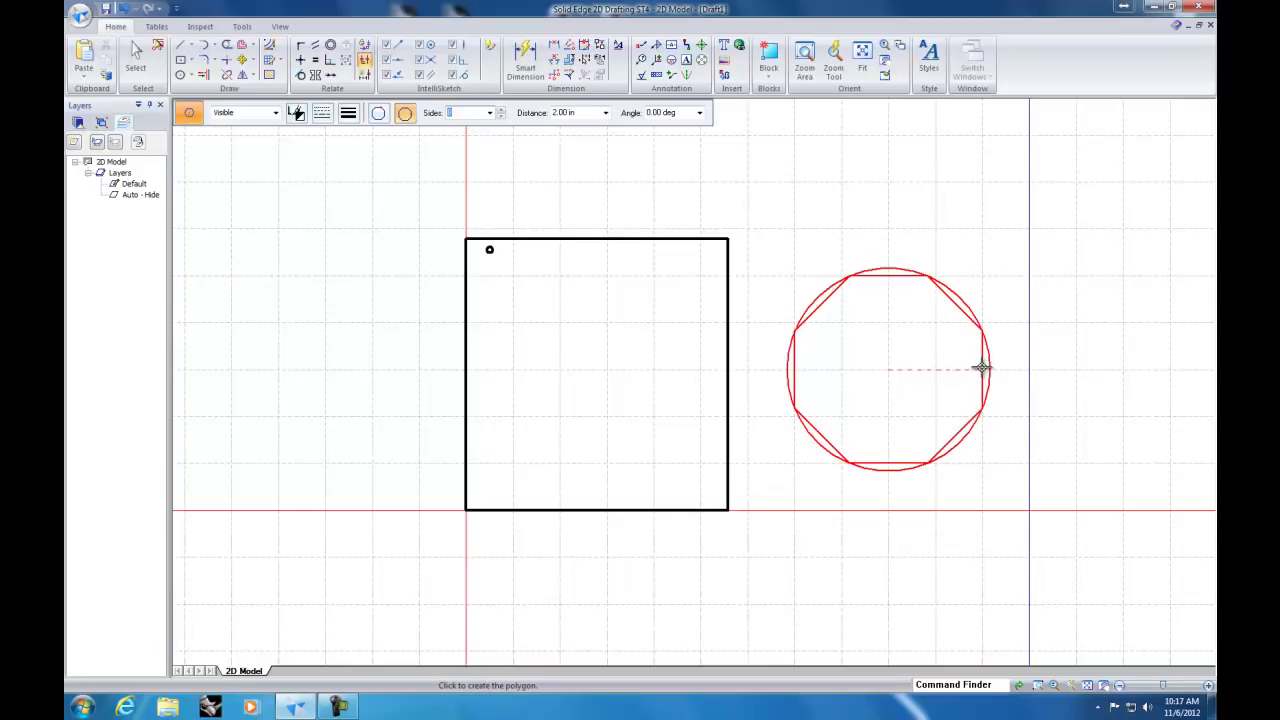
{"action": "left_click", "coordinate": [981, 367]}
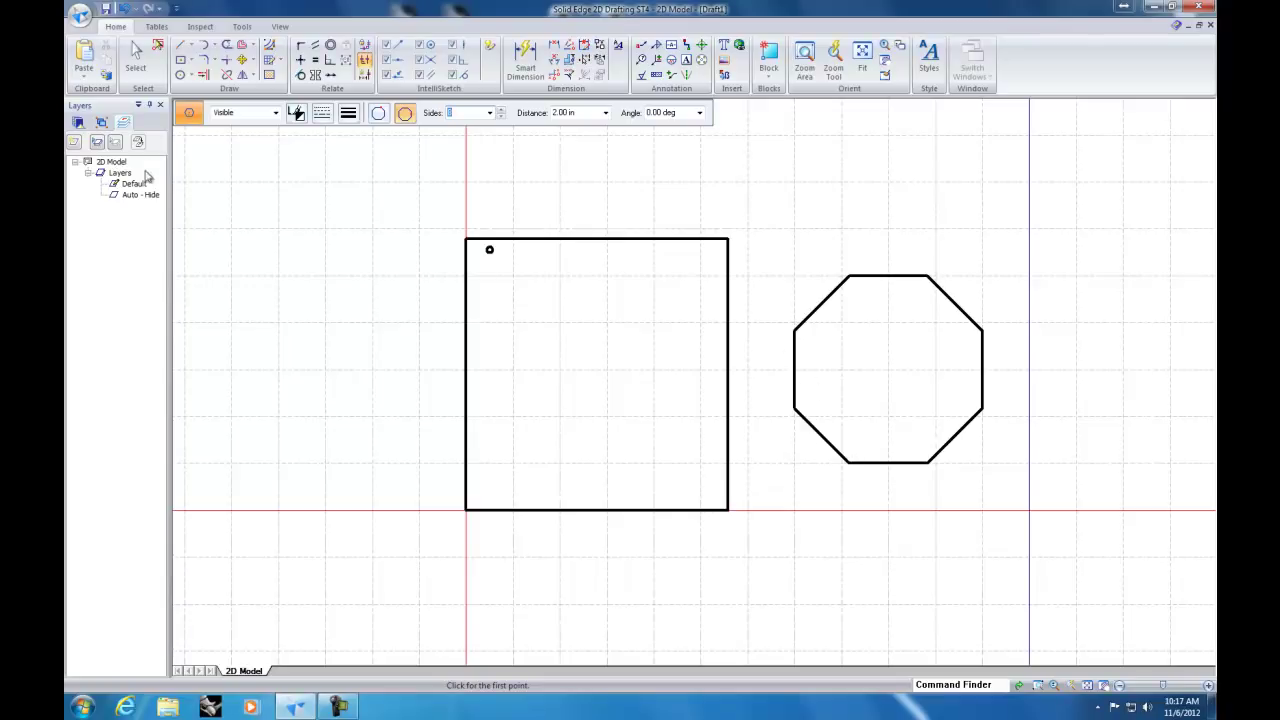
Step: Draw two circles by center point, about 0.5 in in diameter, centred on the two ends of the octagon's top edge
{"action": "left_click", "coordinate": [191, 76]}
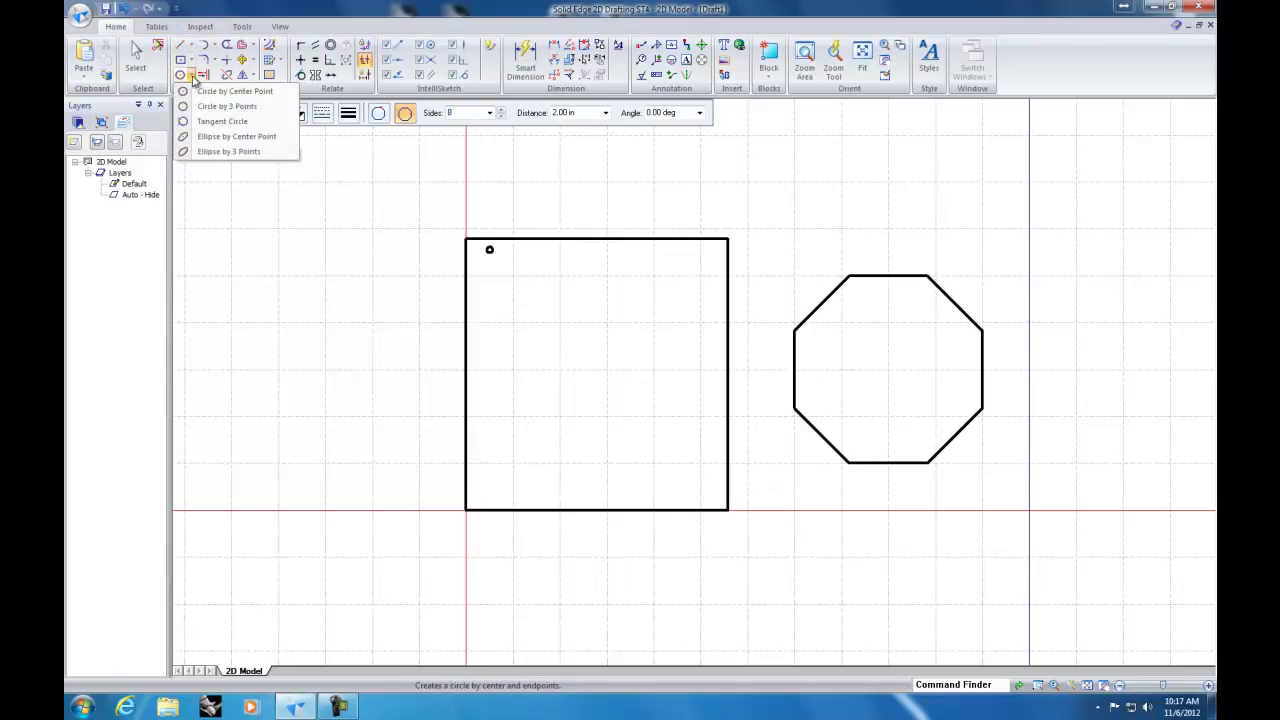
{"action": "left_click", "coordinate": [199, 91]}
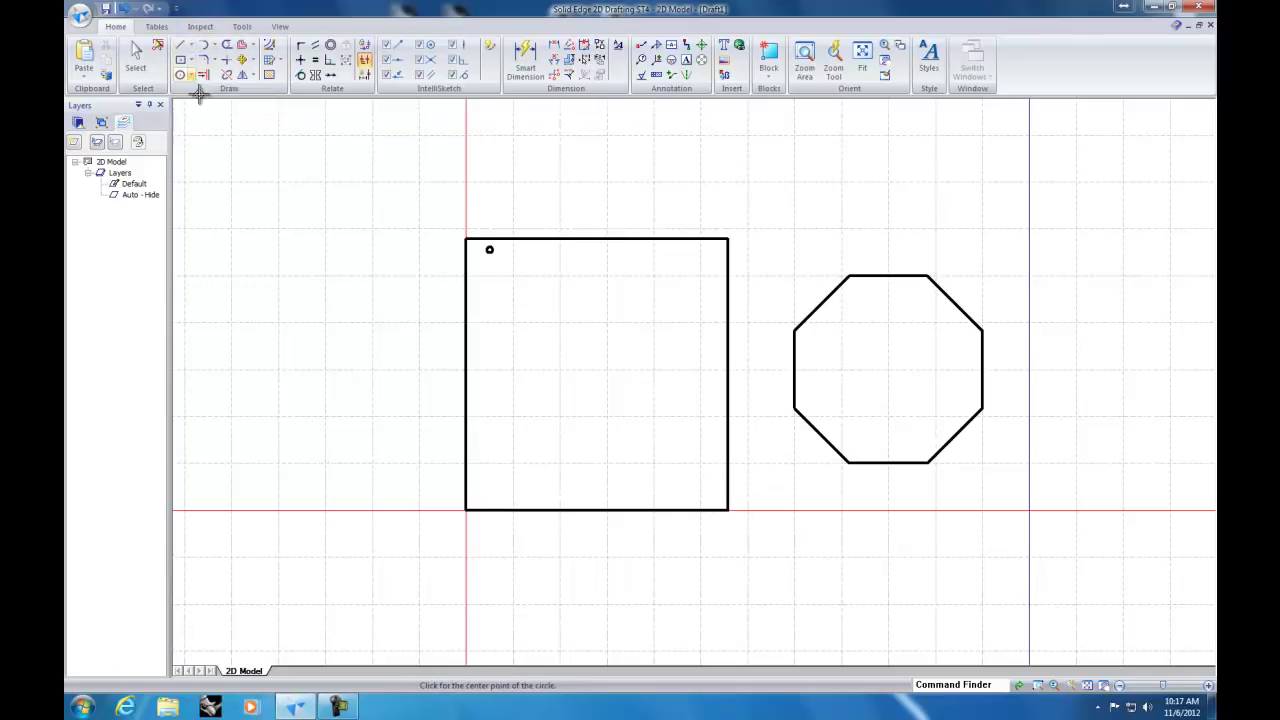
{"action": "left_click", "coordinate": [849, 276]}
{"action": "left_click", "coordinate": [859, 268]}
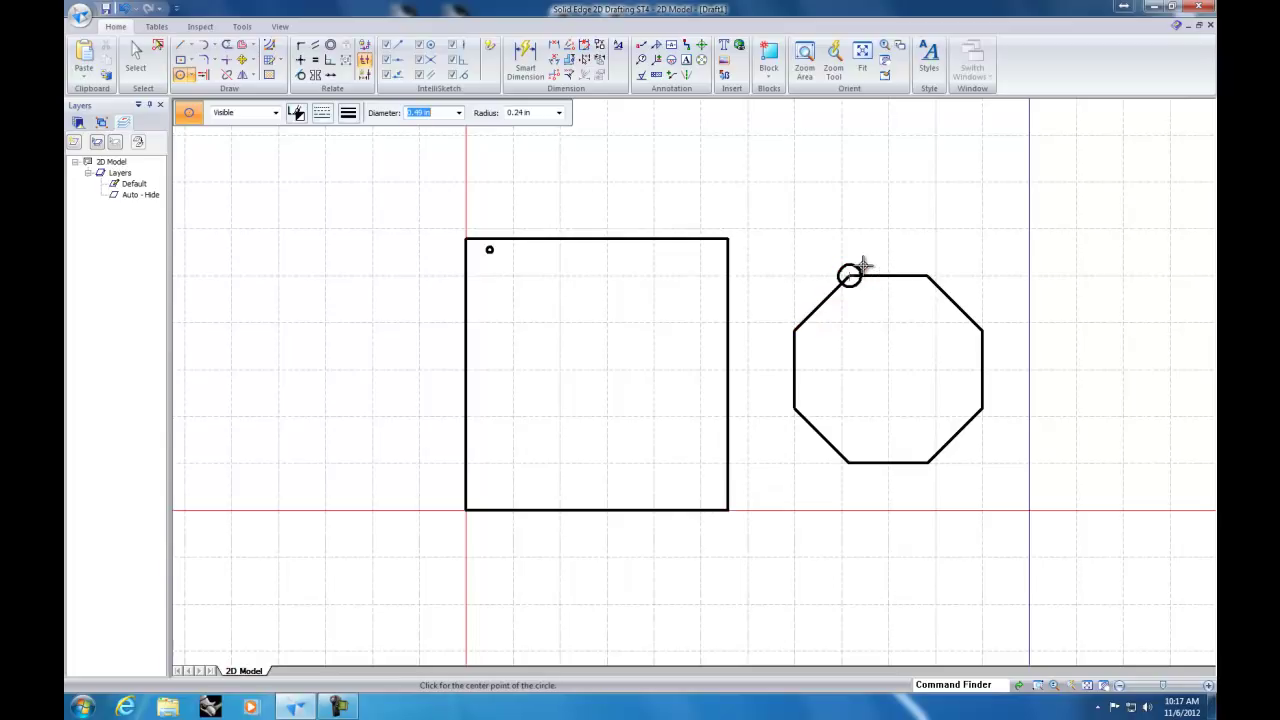
{"action": "left_click", "coordinate": [928, 276]}
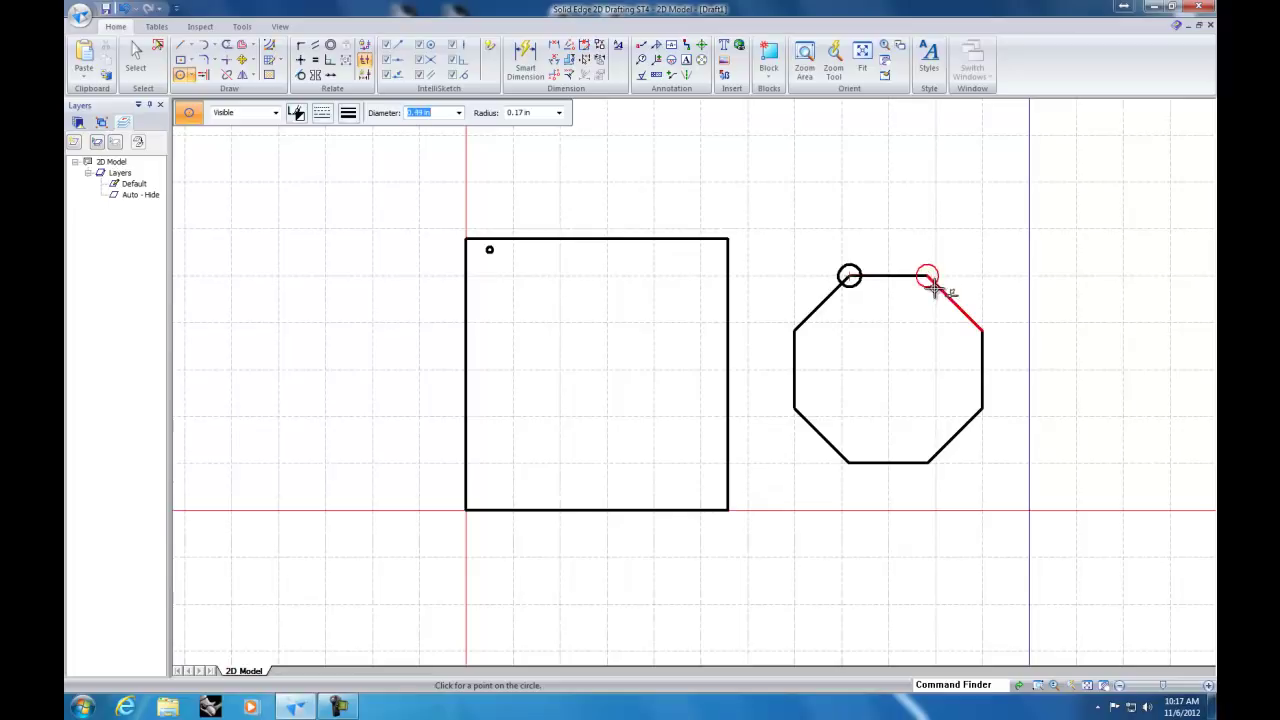
{"action": "left_click", "coordinate": [932, 287]}
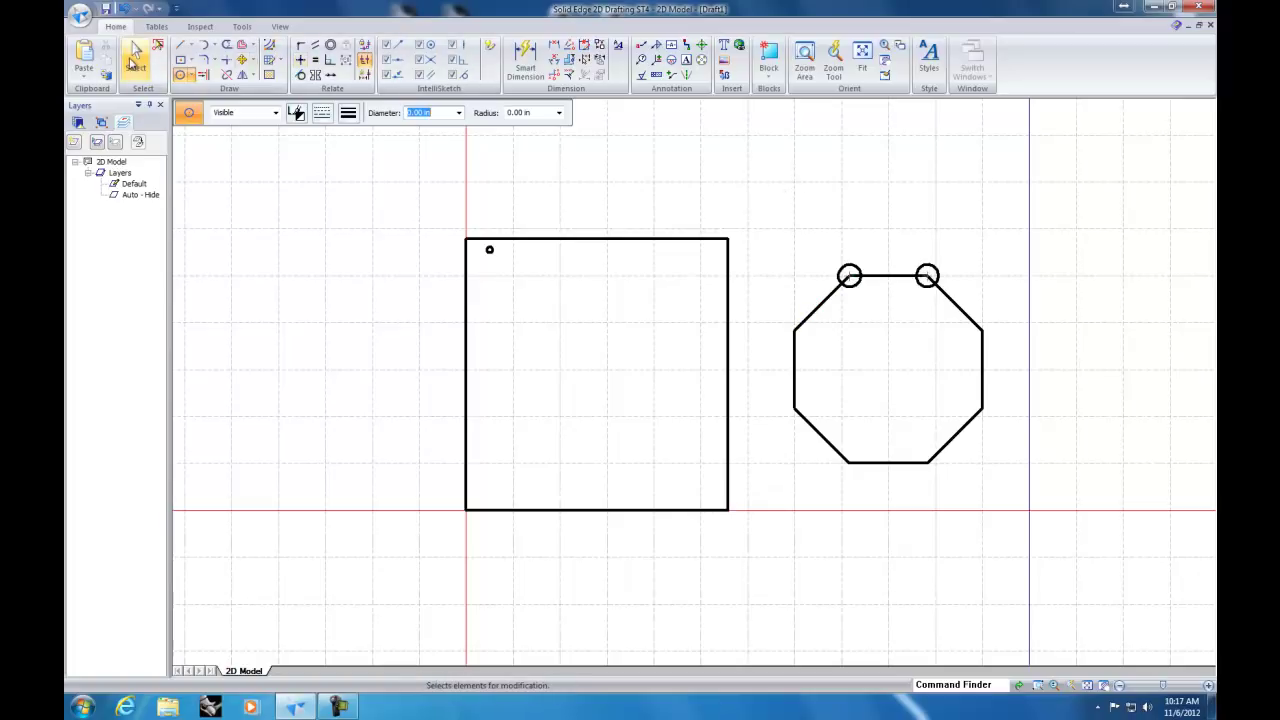
Step: Select all elements and clear the selection, and fence-select only the octagon with its two circles and cut them
{"action": "left_click", "coordinate": [157, 49]}
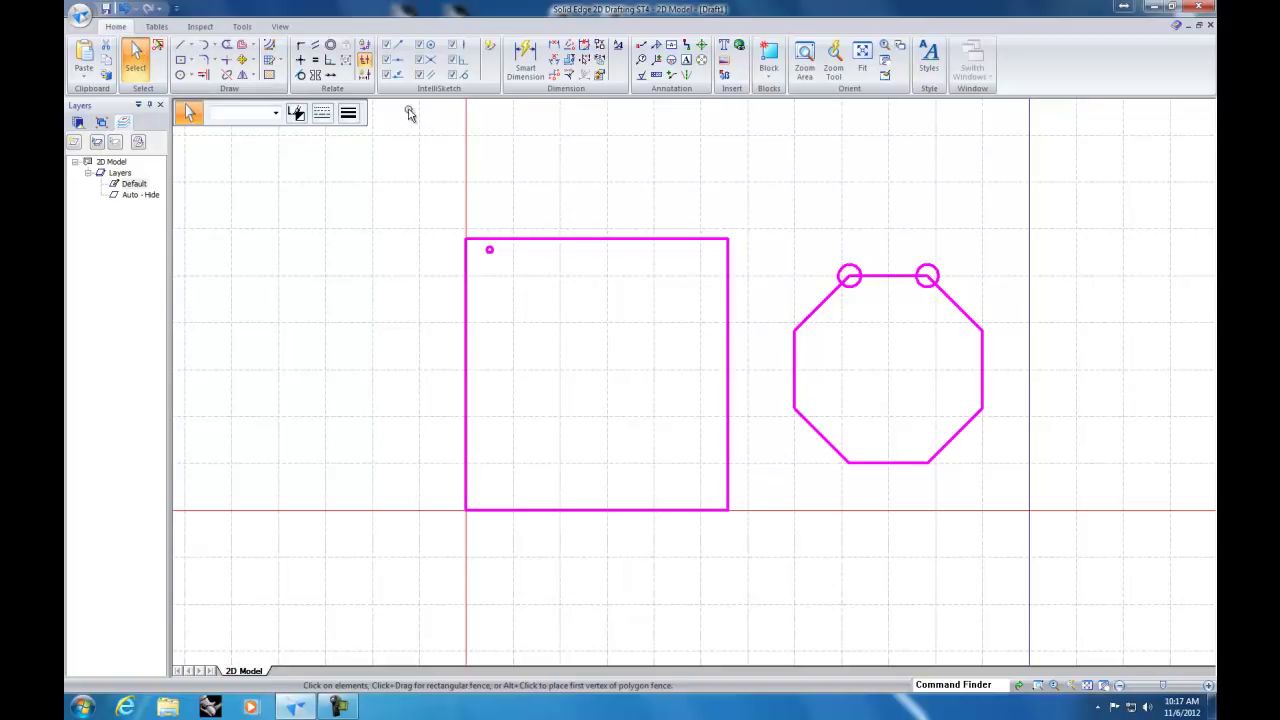
{"action": "left_click", "coordinate": [503, 182]}
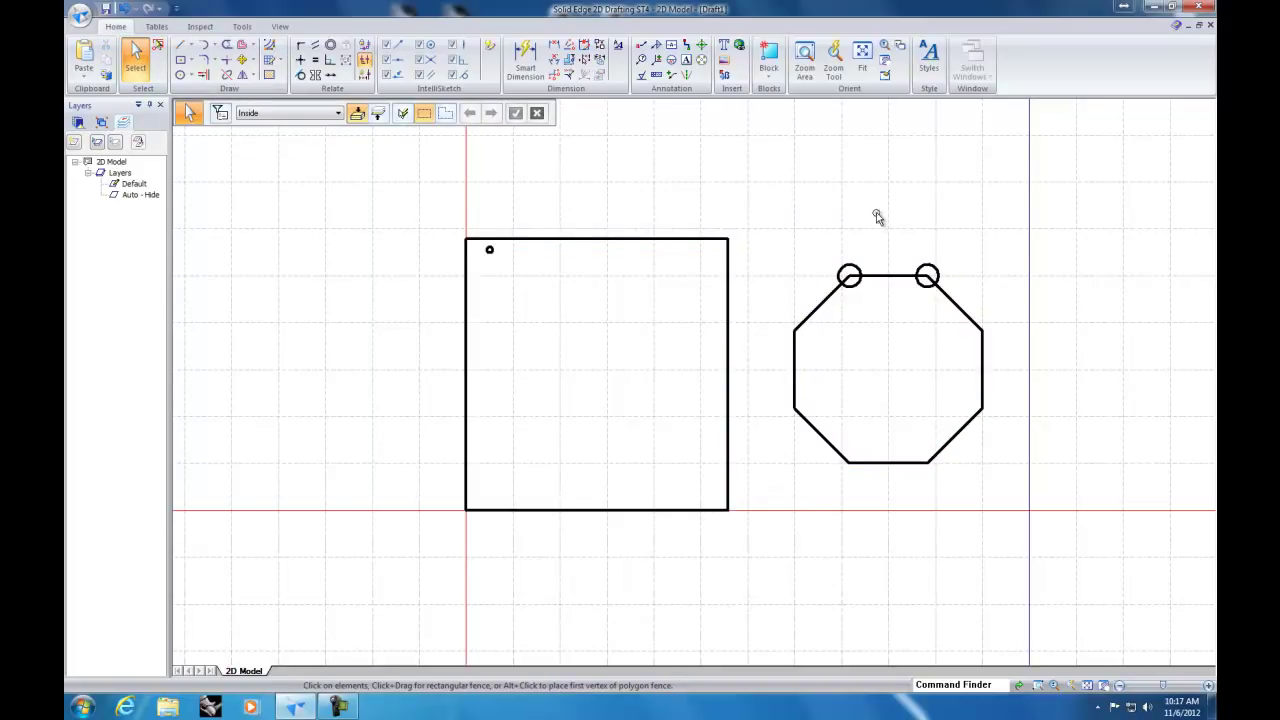
{"action": "left_click_drag", "start_coordinate": [784, 210], "coordinate": [1016, 498]}
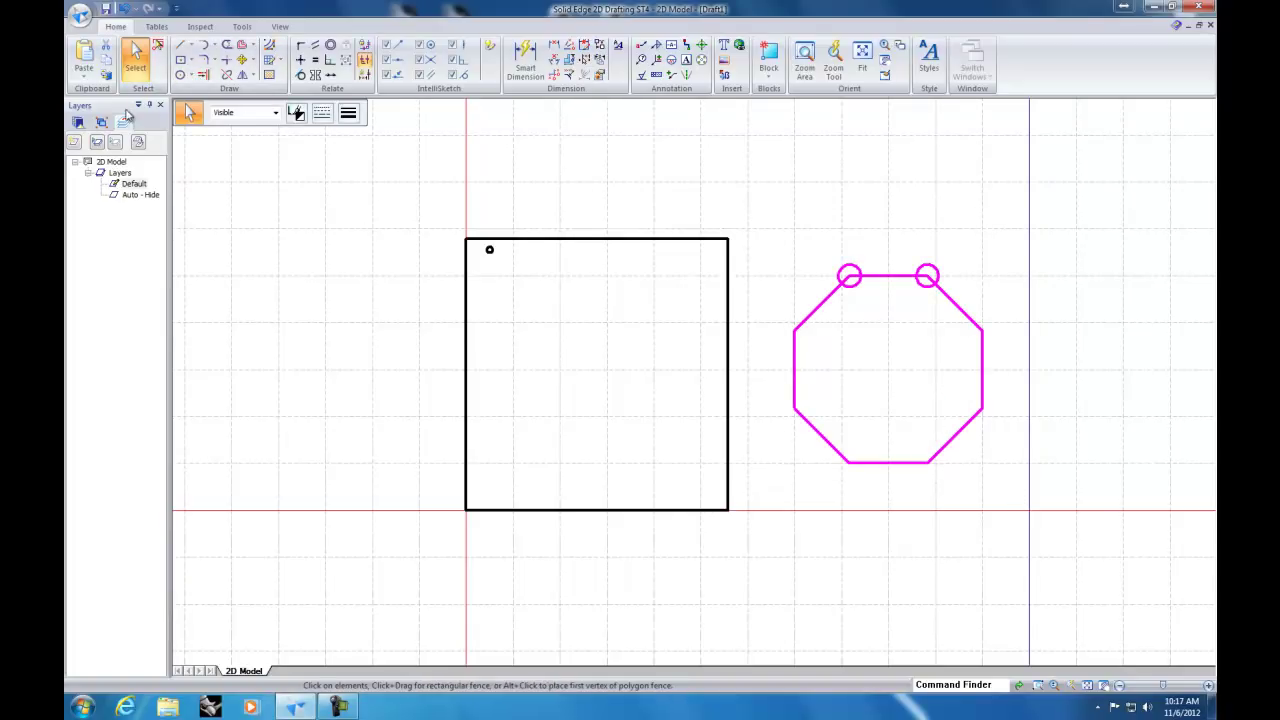
{"action": "left_click", "coordinate": [106, 50]}
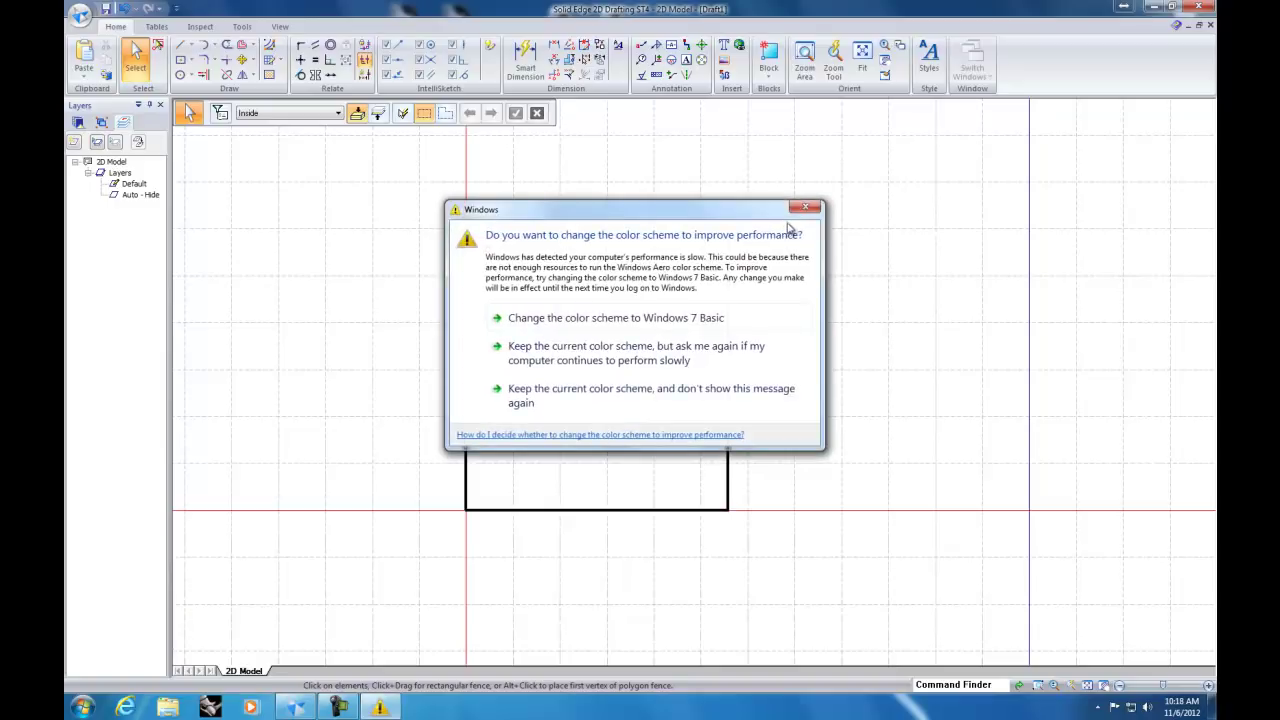
{"action": "left_click", "coordinate": [806, 207]}
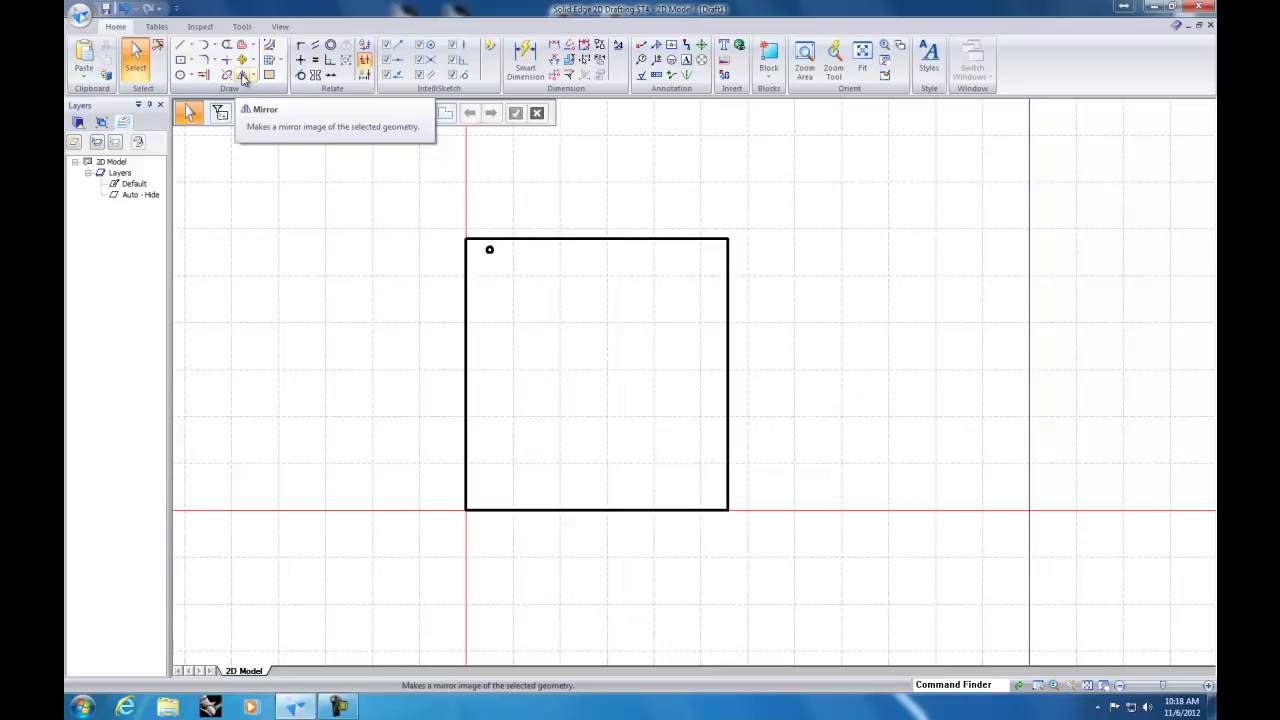
Step: Mirror a copy of the small circle about a vertical line through the midpoints of the large rectangle's top and bottom edges
{"action": "left_click", "coordinate": [489, 252]}
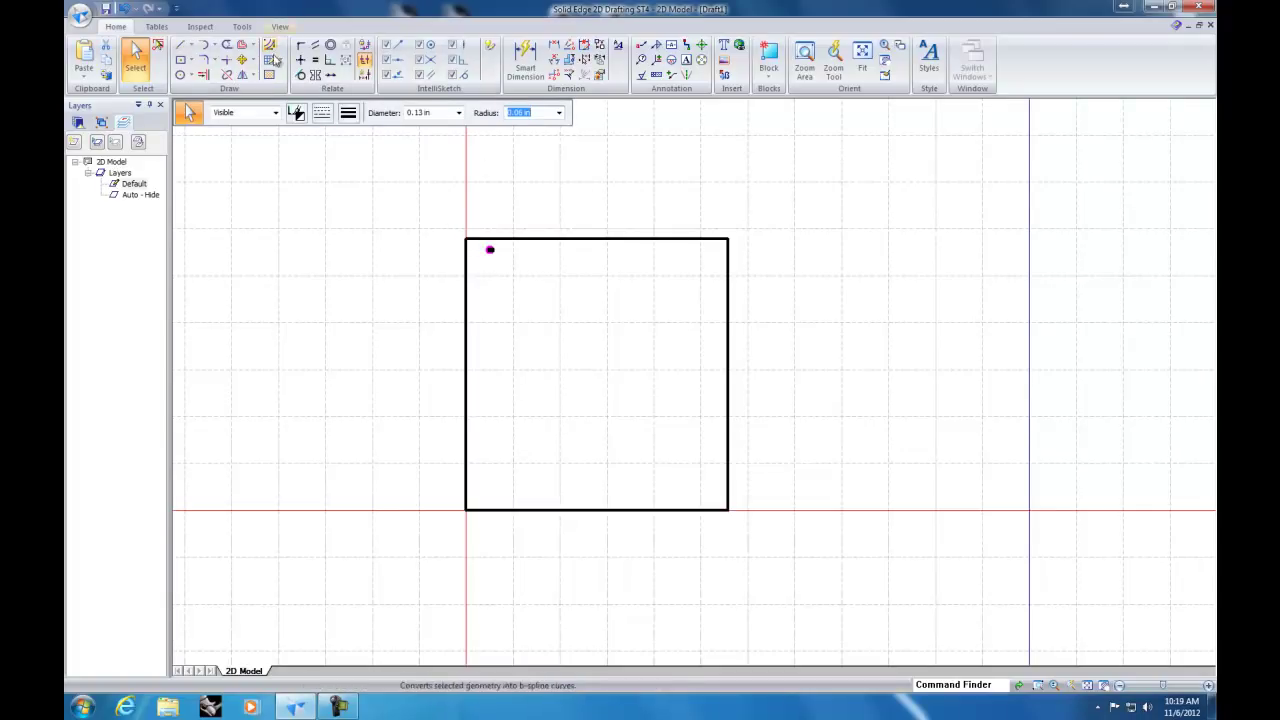
{"action": "left_click", "coordinate": [243, 76]}
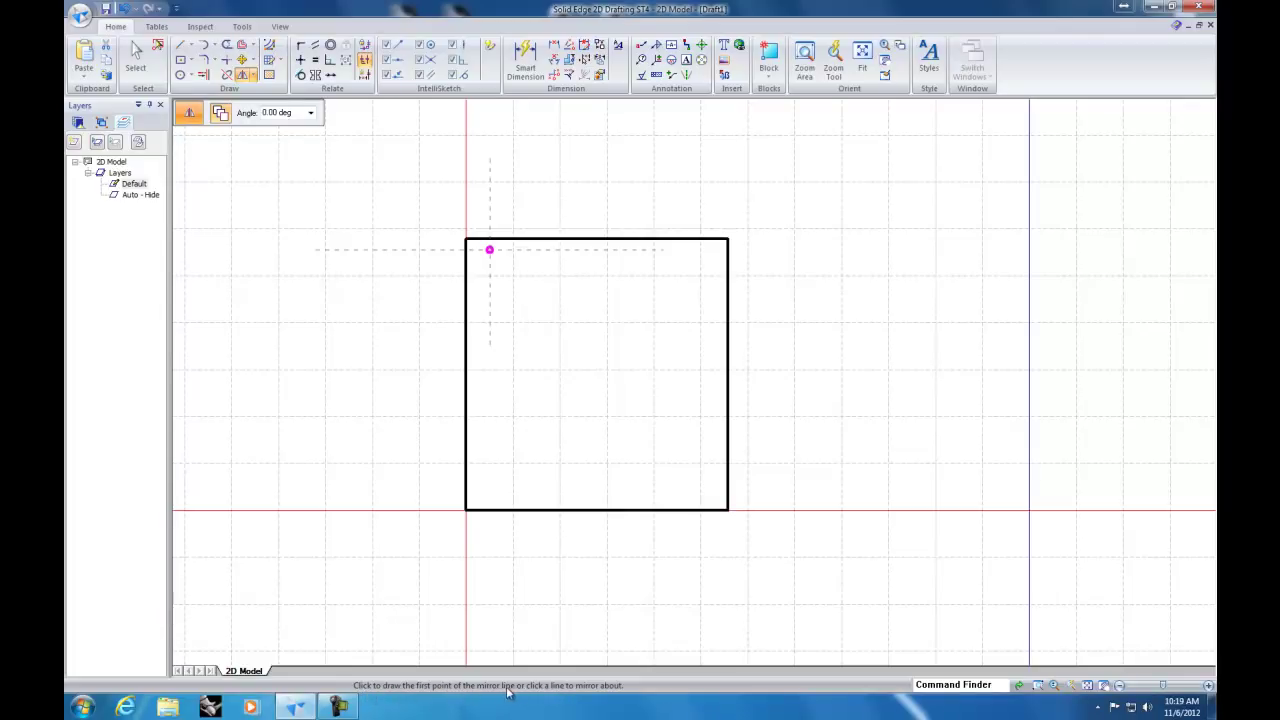
{"action": "left_click", "coordinate": [599, 238]}
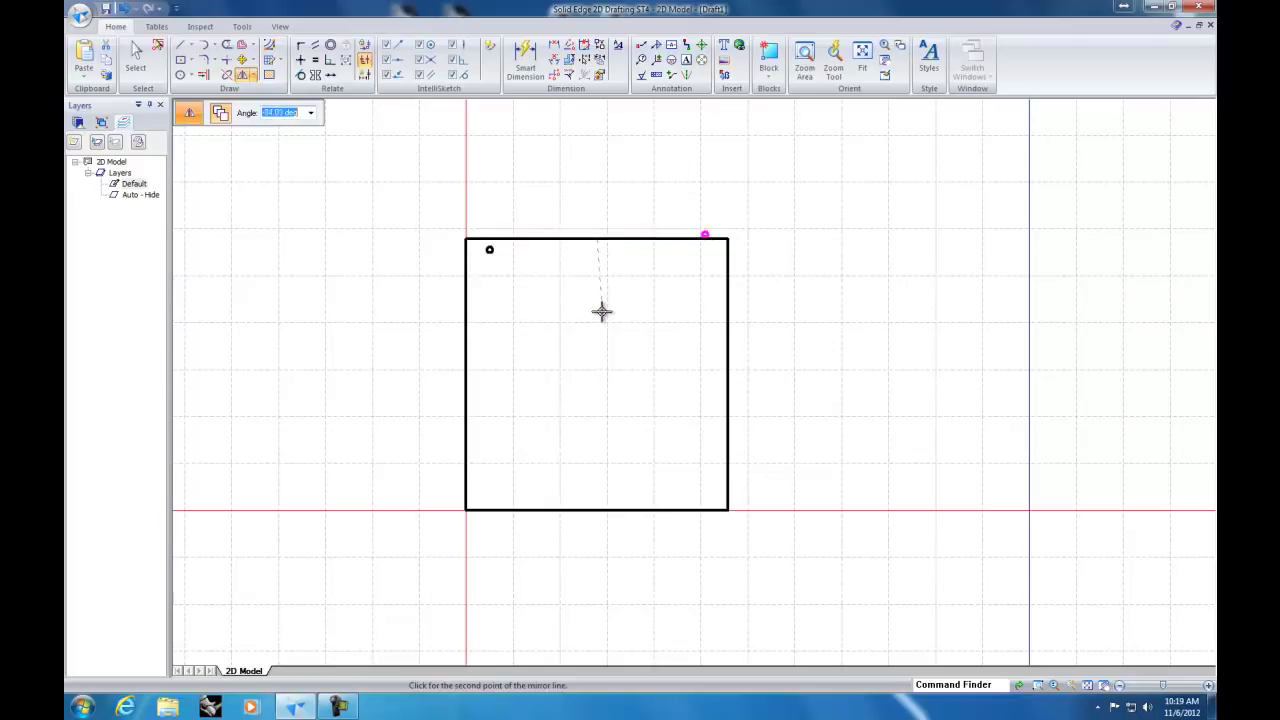
{"action": "left_click", "coordinate": [594, 508]}
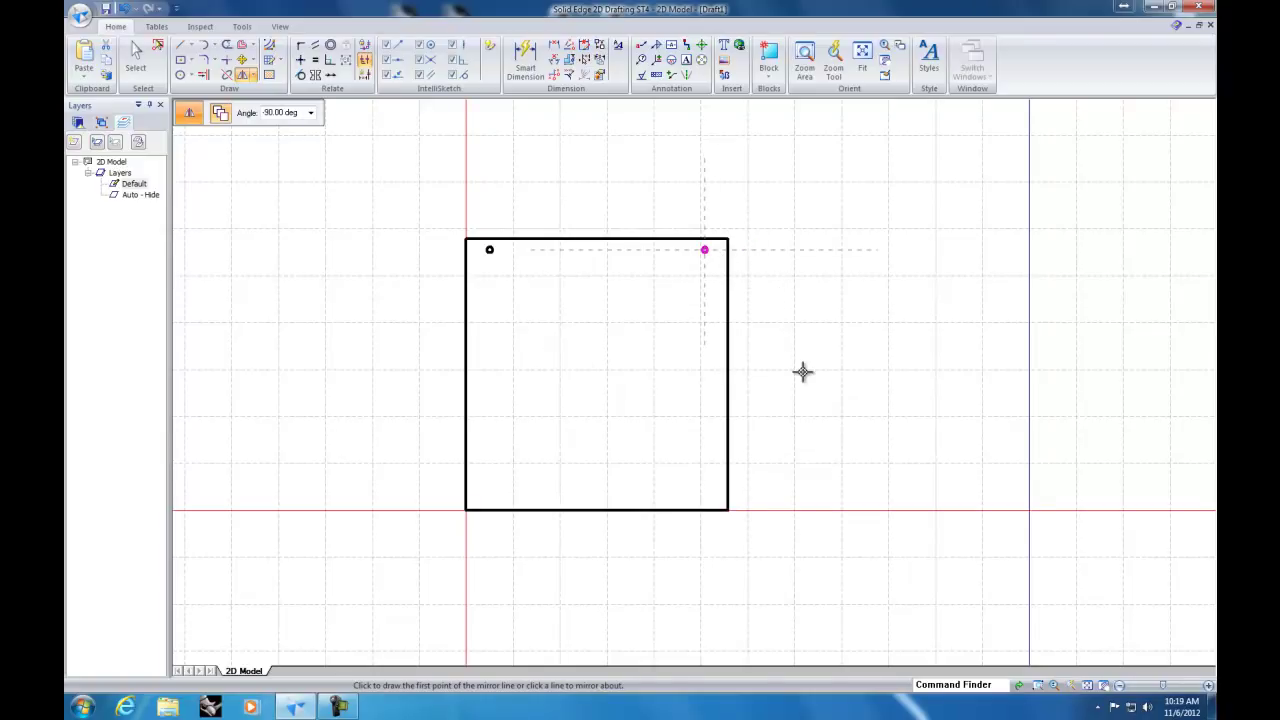
{"action": "key", "text": "Escape"}
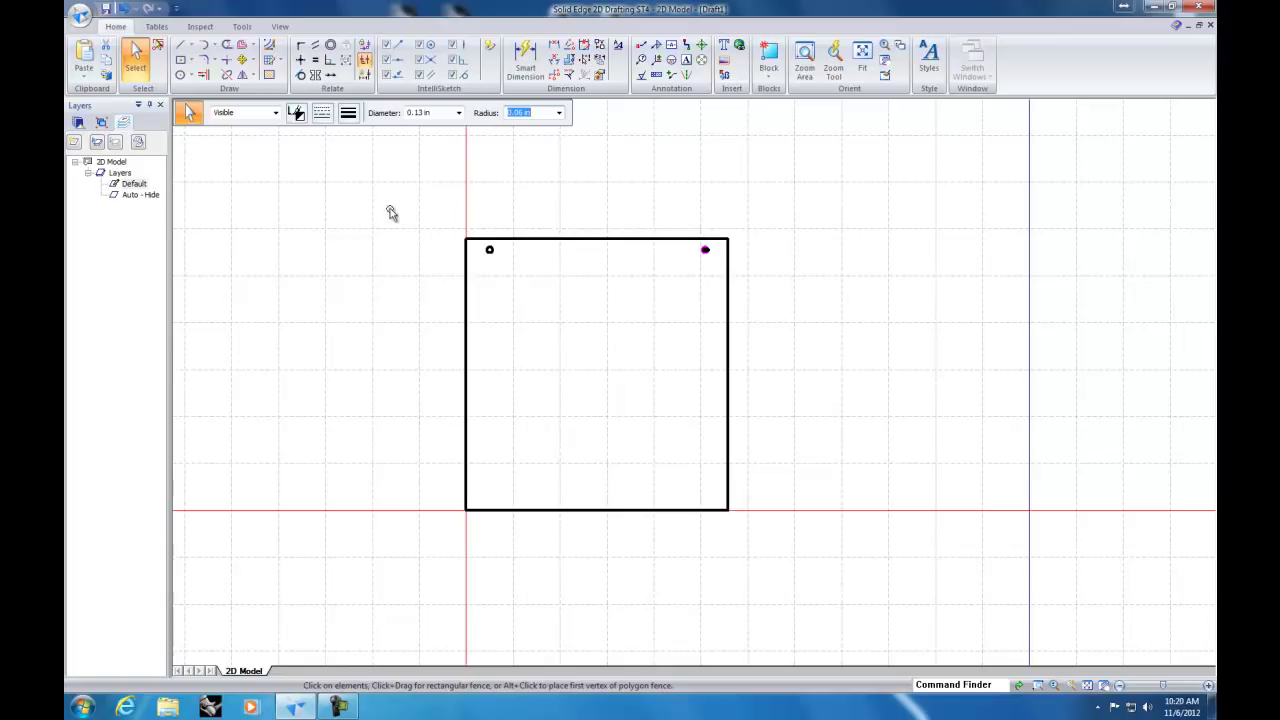
Step: Mirror a copy of the two upper holes about a horizontal line through the midpoints of the plate's left and right edges
{"action": "left_click_drag", "start_coordinate": [431, 204], "coordinate": [765, 289]}
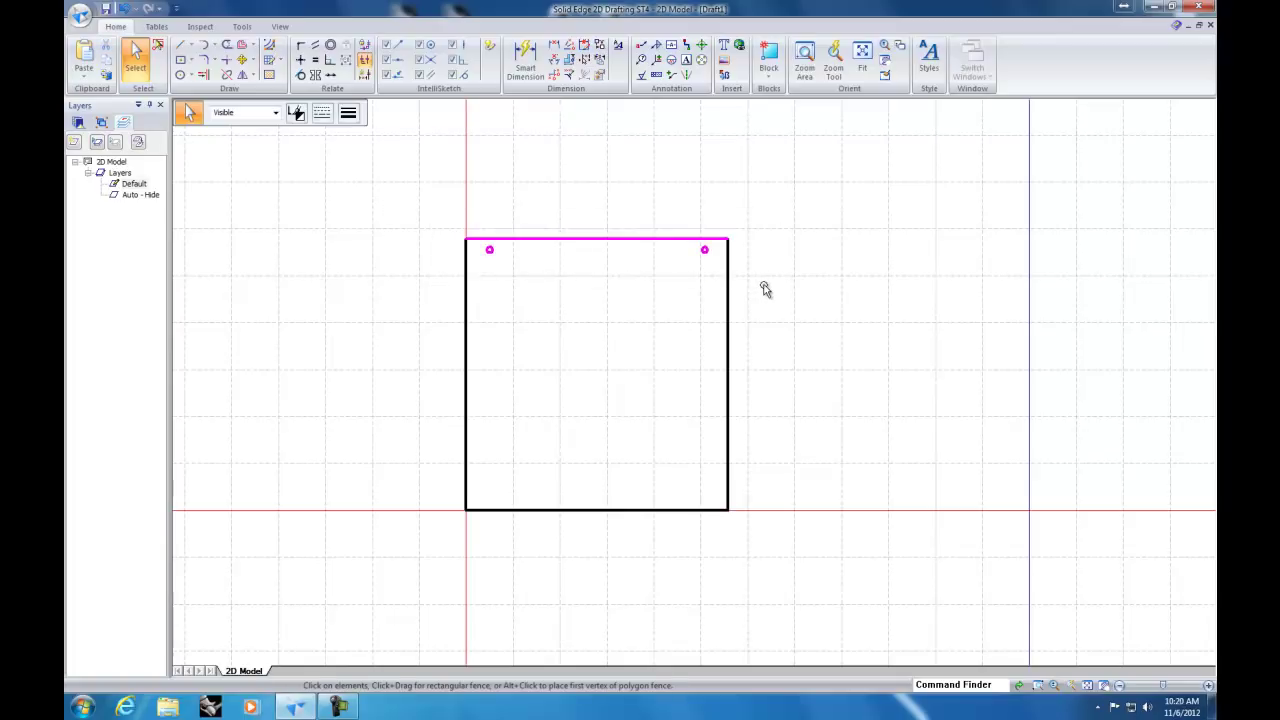
{"action": "left_click", "coordinate": [687, 242], "text": "ctrl"}
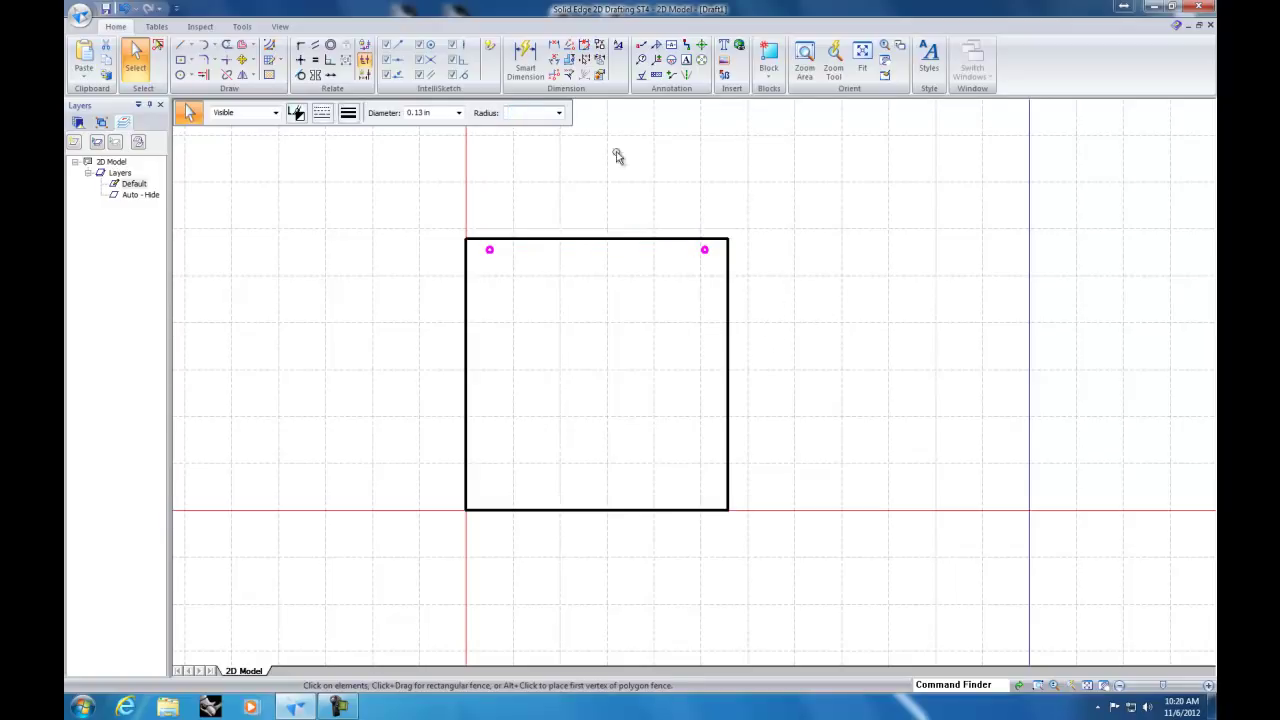
{"action": "left_click", "coordinate": [241, 77]}
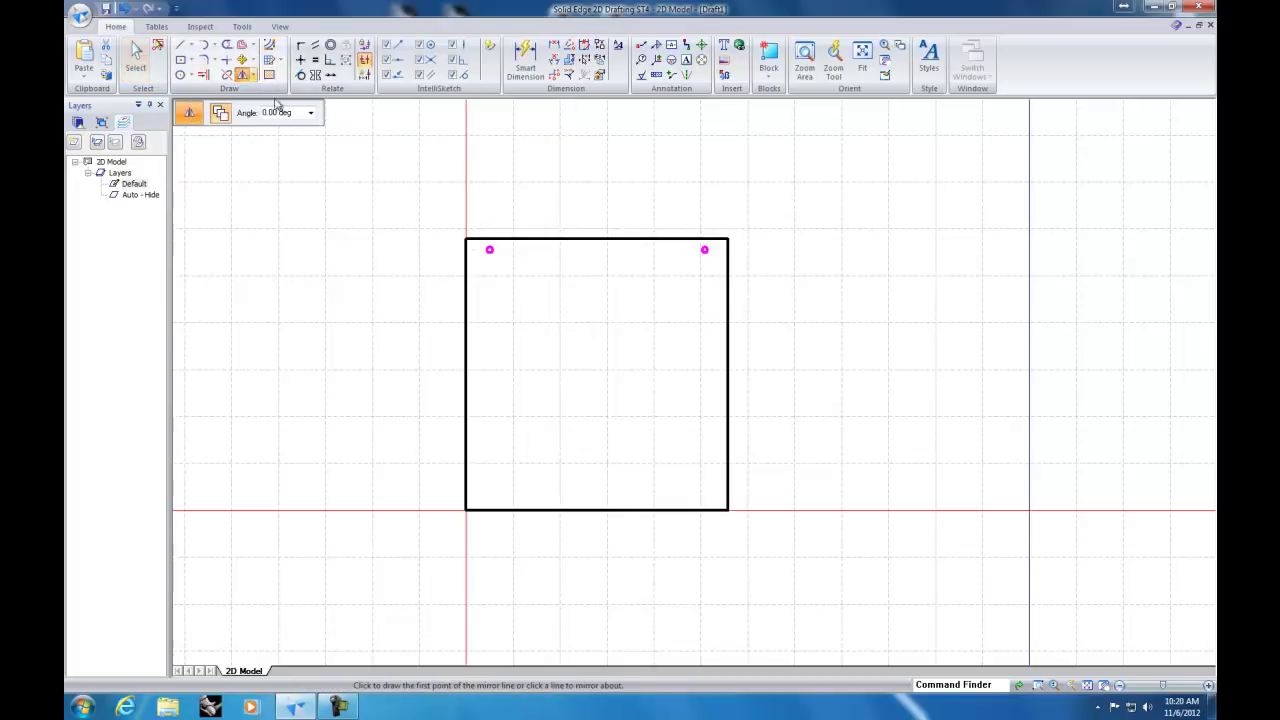
{"action": "left_click", "coordinate": [466, 373]}
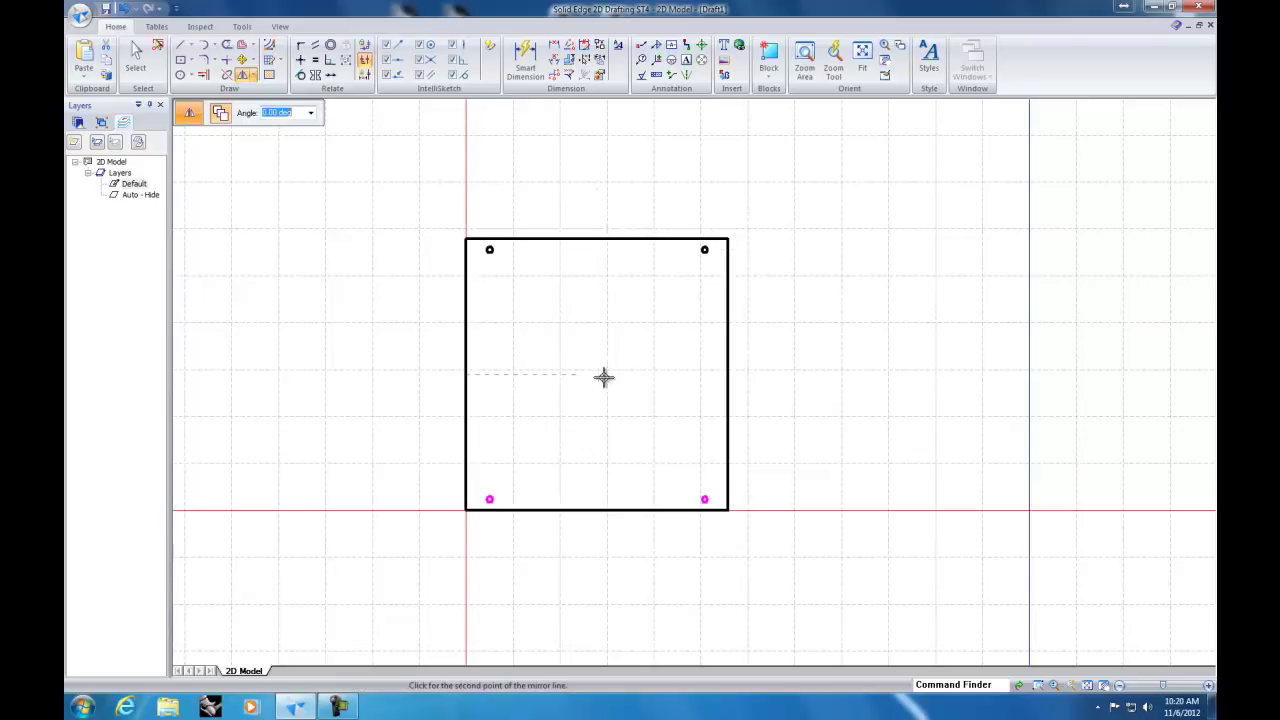
{"action": "left_click", "coordinate": [728, 374]}
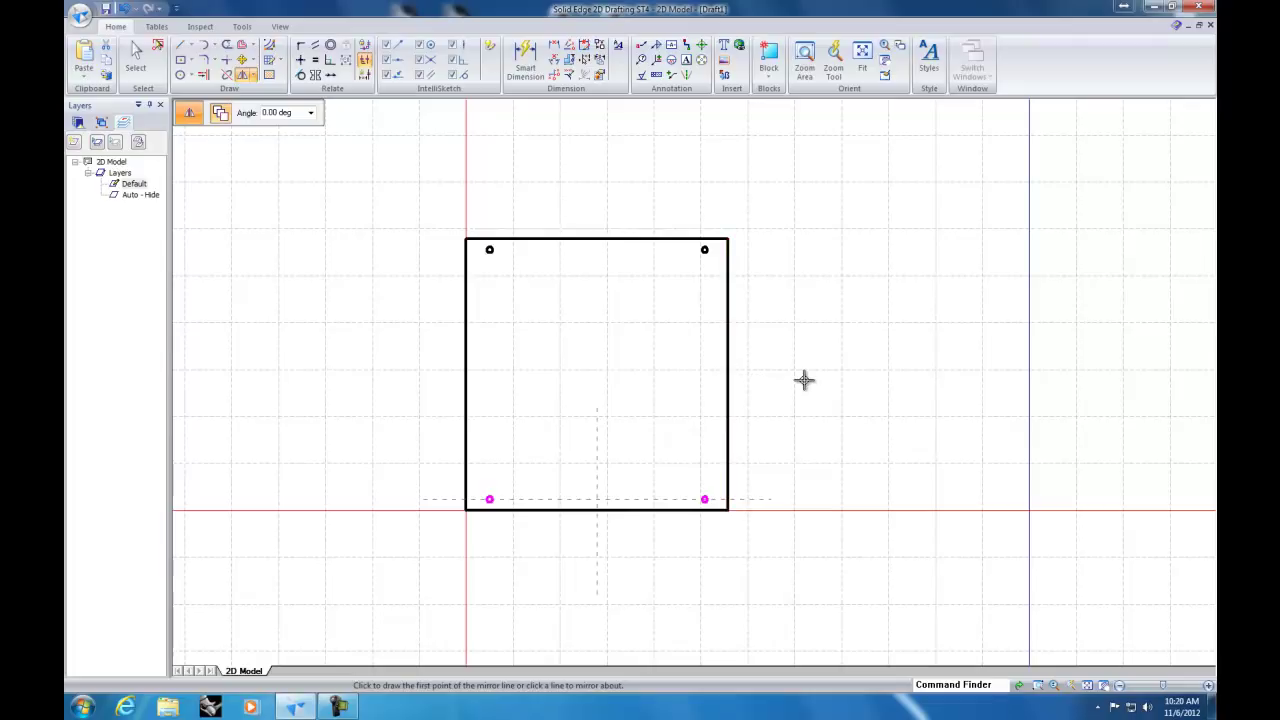
{"action": "key", "text": "Escape"}
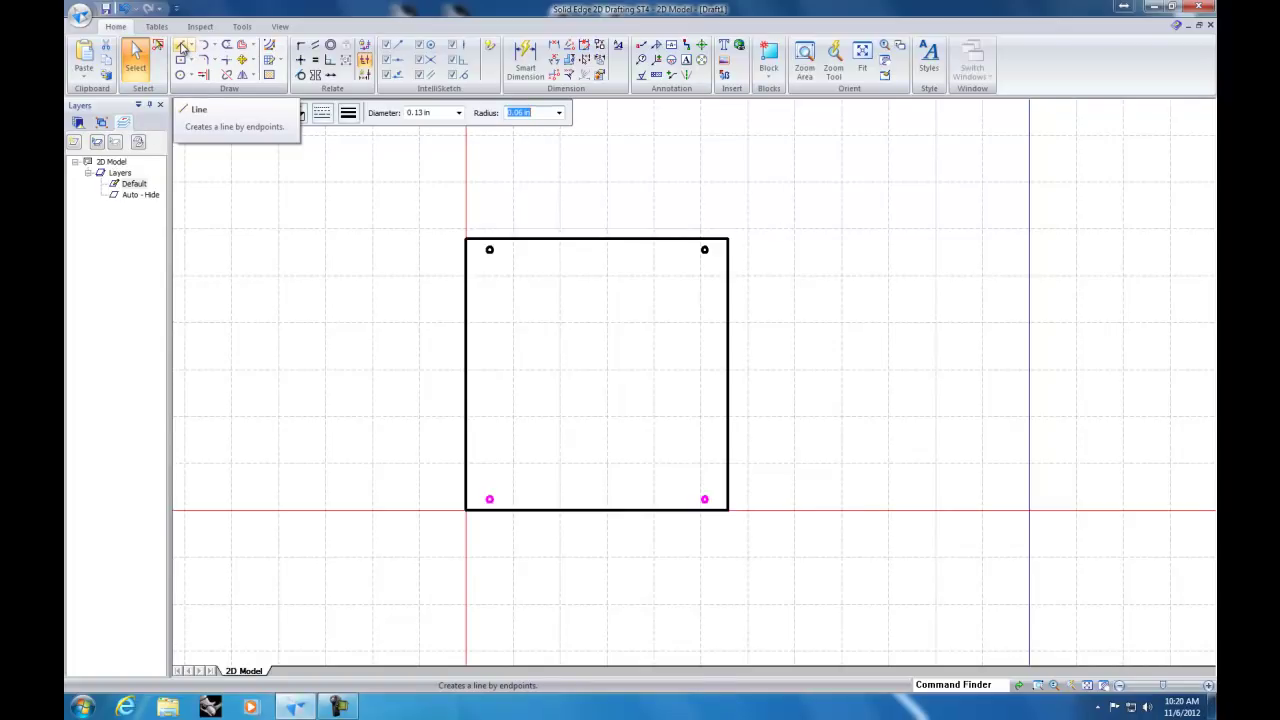
Step: Draw a horizontal line across the plate between the midpoints of its left and right edges
{"action": "left_click", "coordinate": [182, 47]}
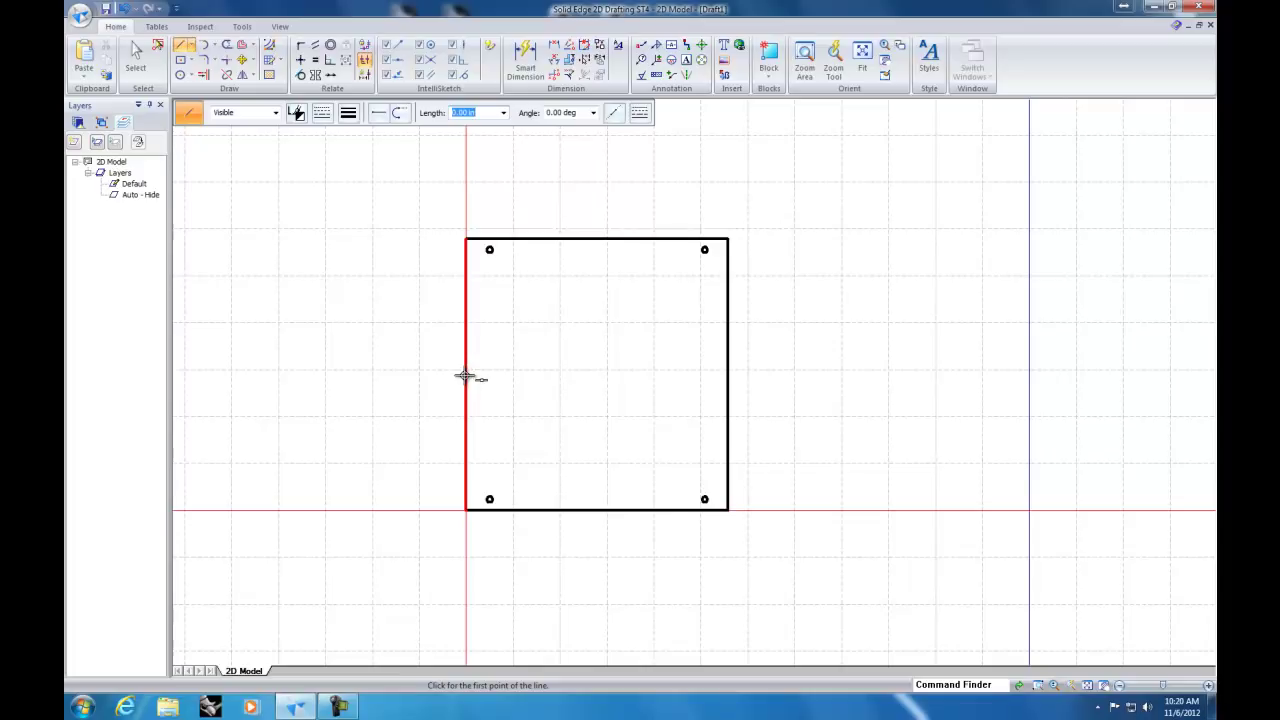
{"action": "left_click", "coordinate": [465, 375]}
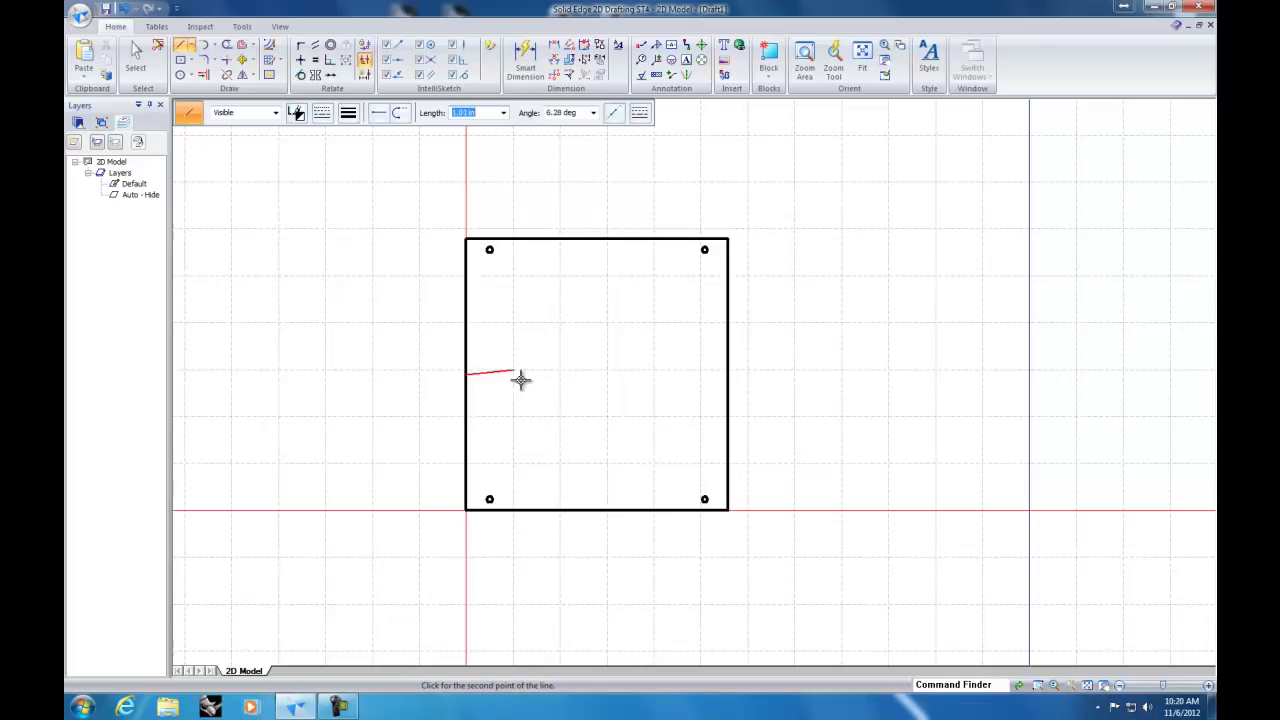
{"action": "left_click", "coordinate": [728, 375]}
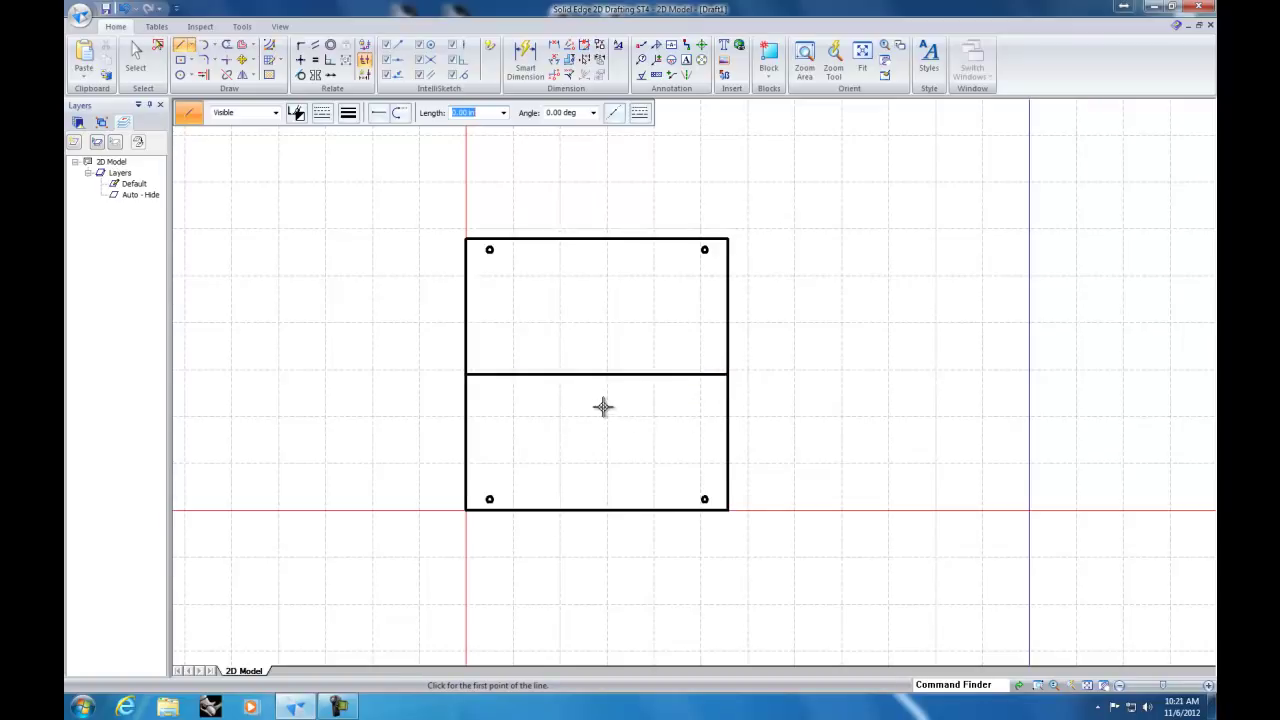
Step: Draw a Circle by Center Point with a diameter of 4.00 in, centred on the midpoint of the horizontal line
{"action": "left_click", "coordinate": [189, 77]}
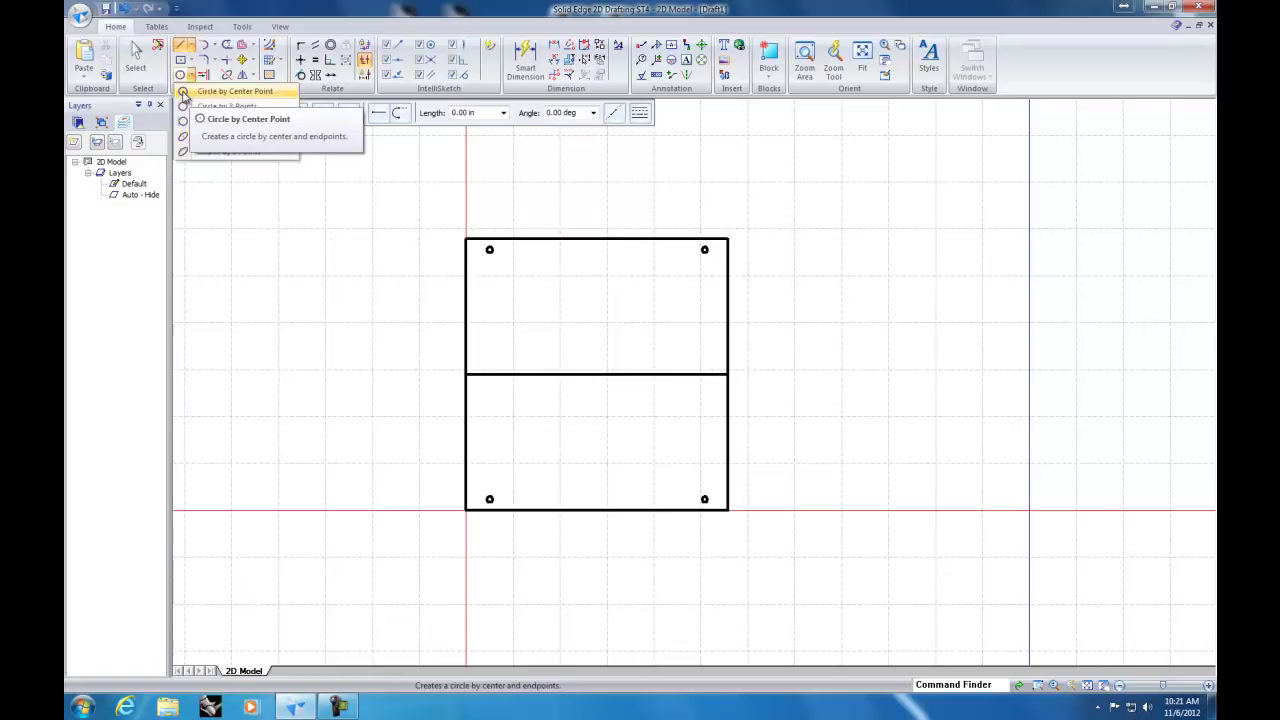
{"action": "left_click", "coordinate": [184, 93]}
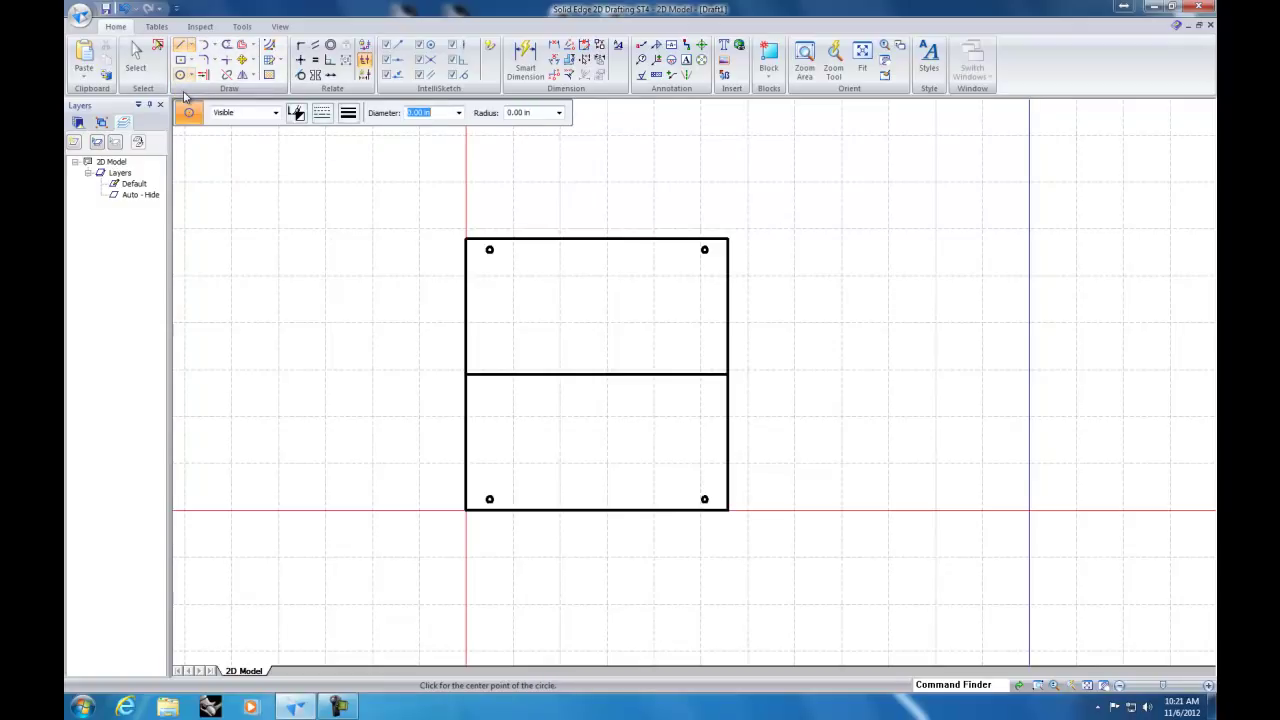
{"action": "left_click", "coordinate": [597, 374]}
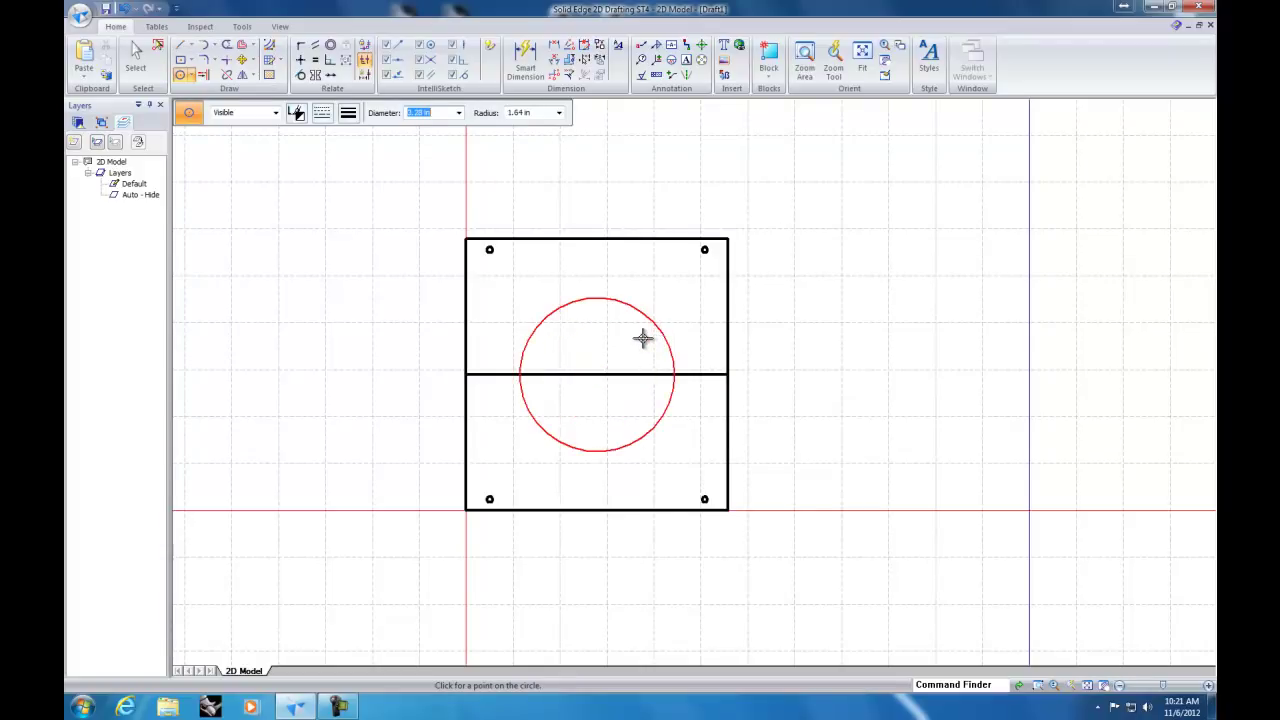
{"action": "type", "text": "4"}
{"action": "key", "text": "Return"}
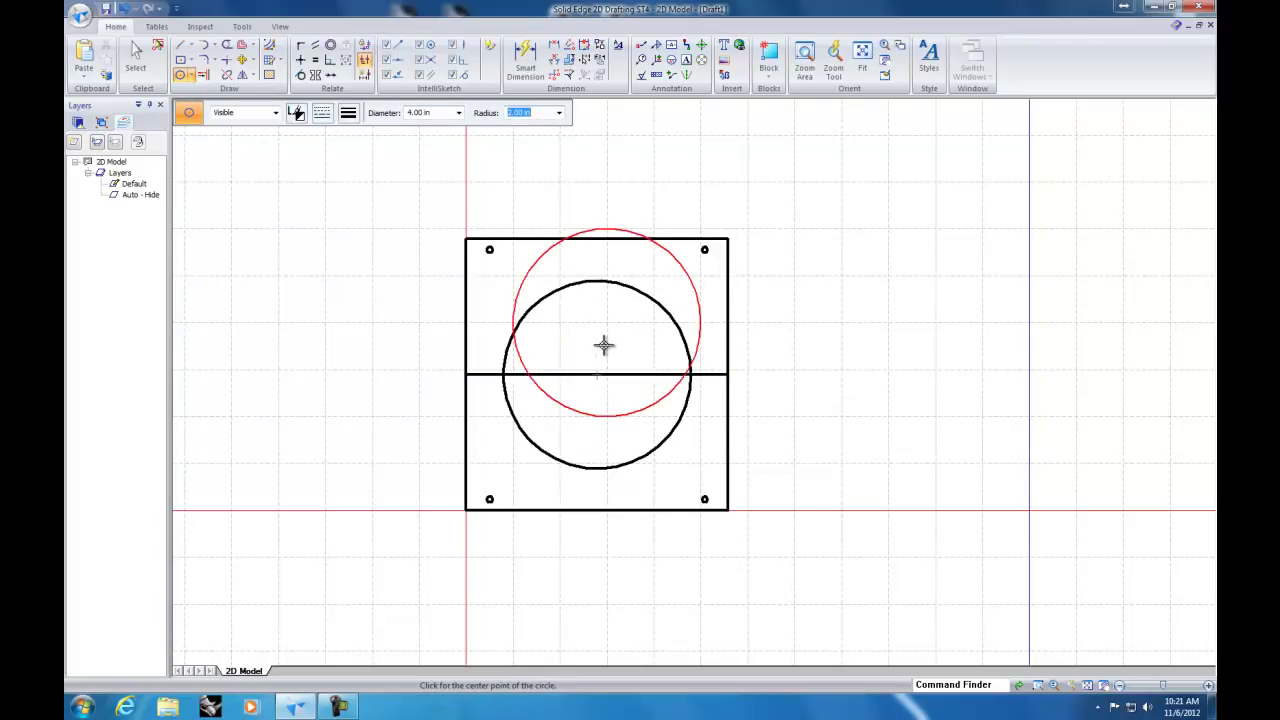
{"action": "right_click", "coordinate": [751, 364]}
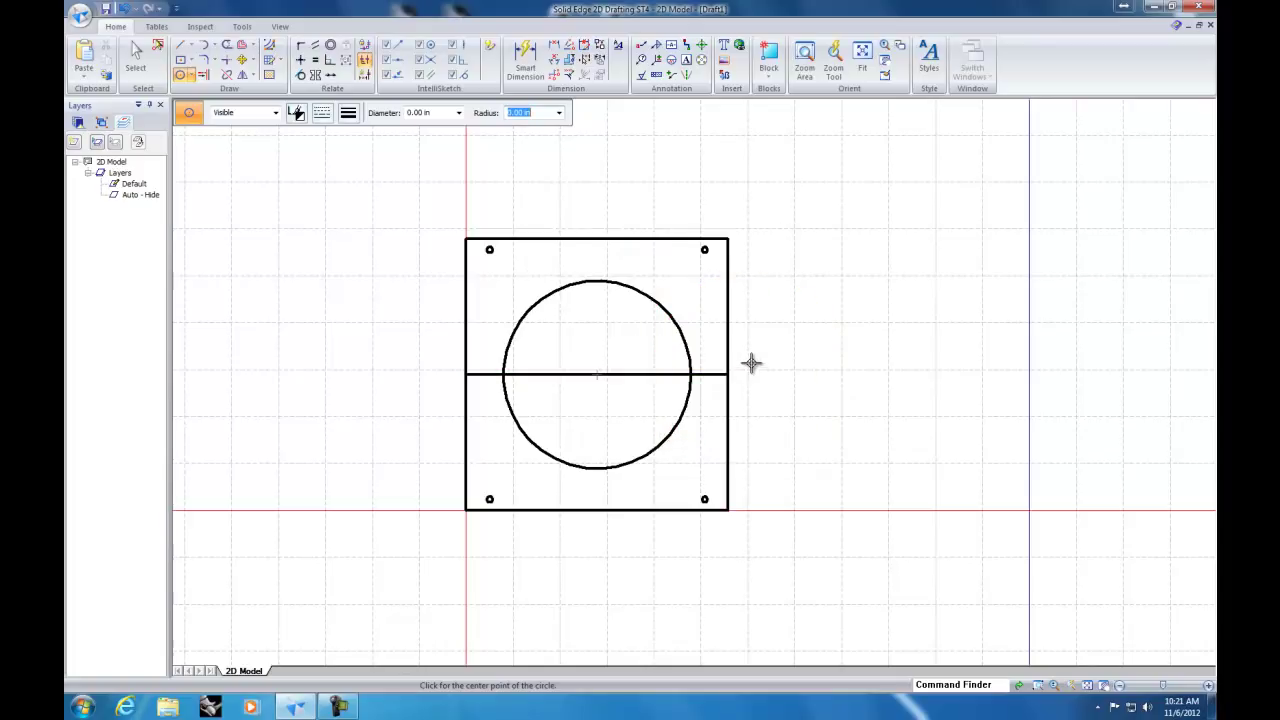
{"action": "key", "text": "Escape"}
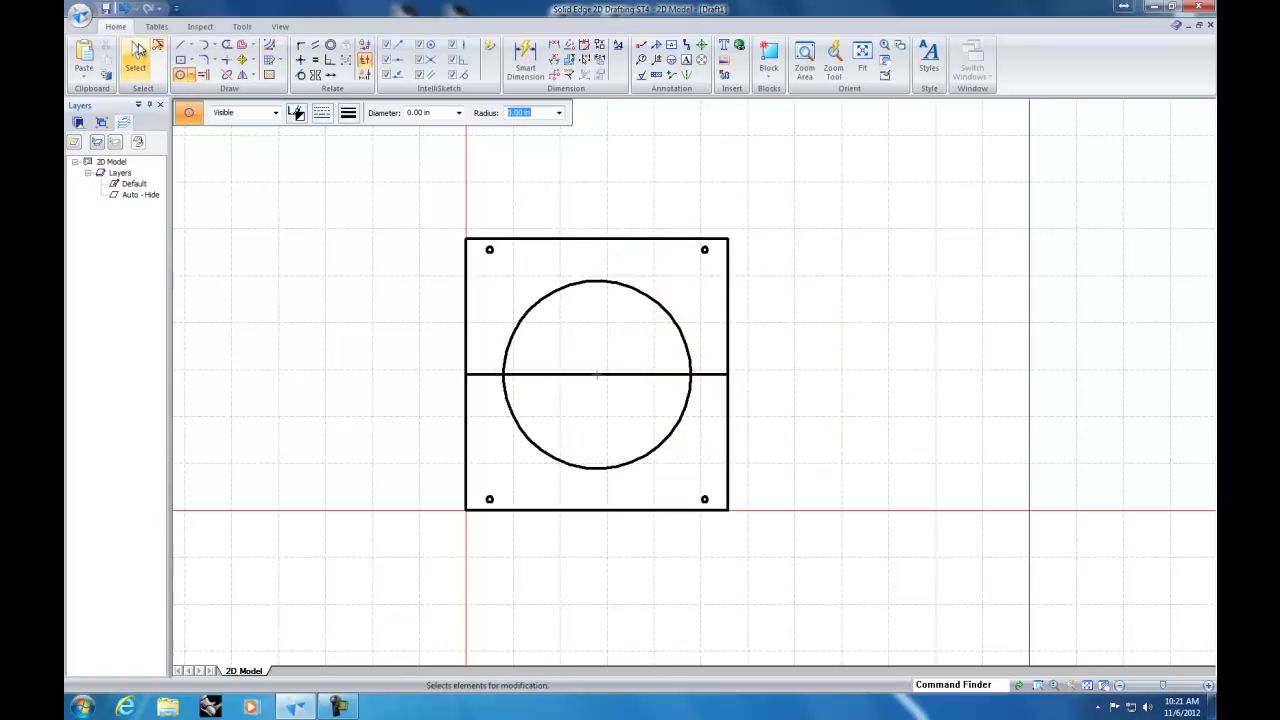
Step: Cut the horizontal line running across the plate through the large circle
{"action": "left_click", "coordinate": [614, 375]}
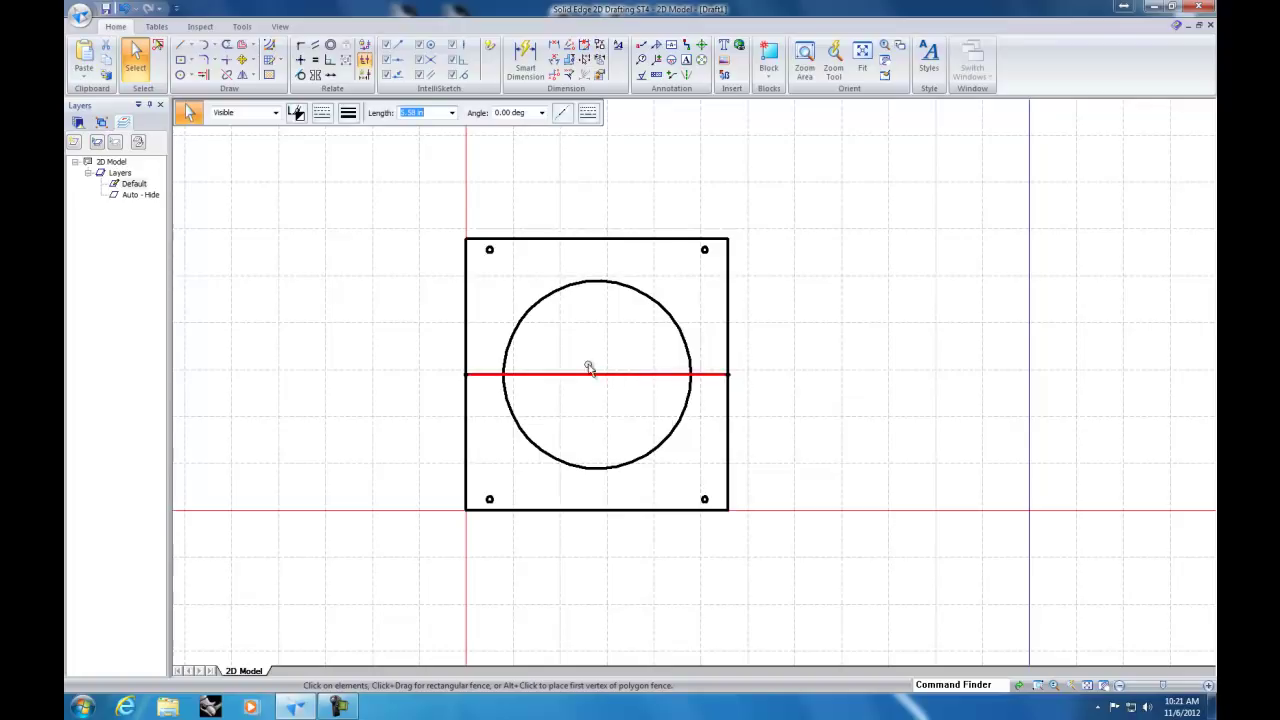
{"action": "left_click", "coordinate": [106, 47]}
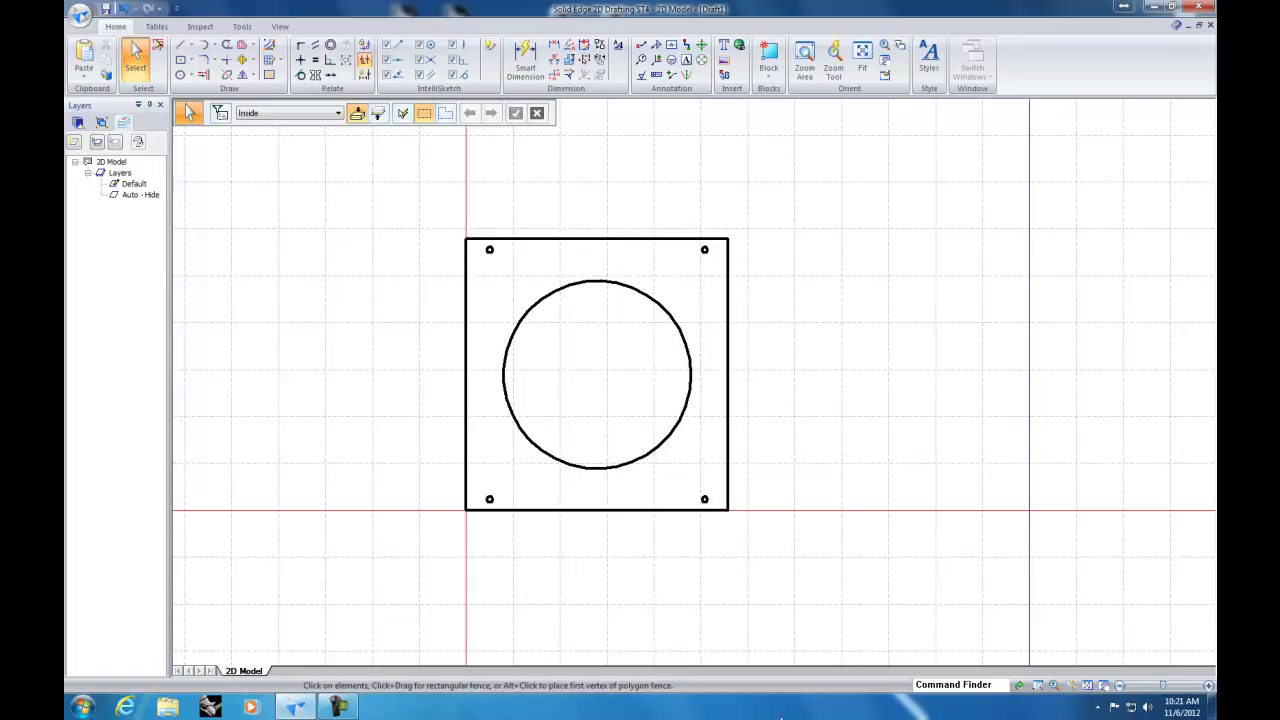
{"action": "mouse_move", "coordinate": [340, 710]}
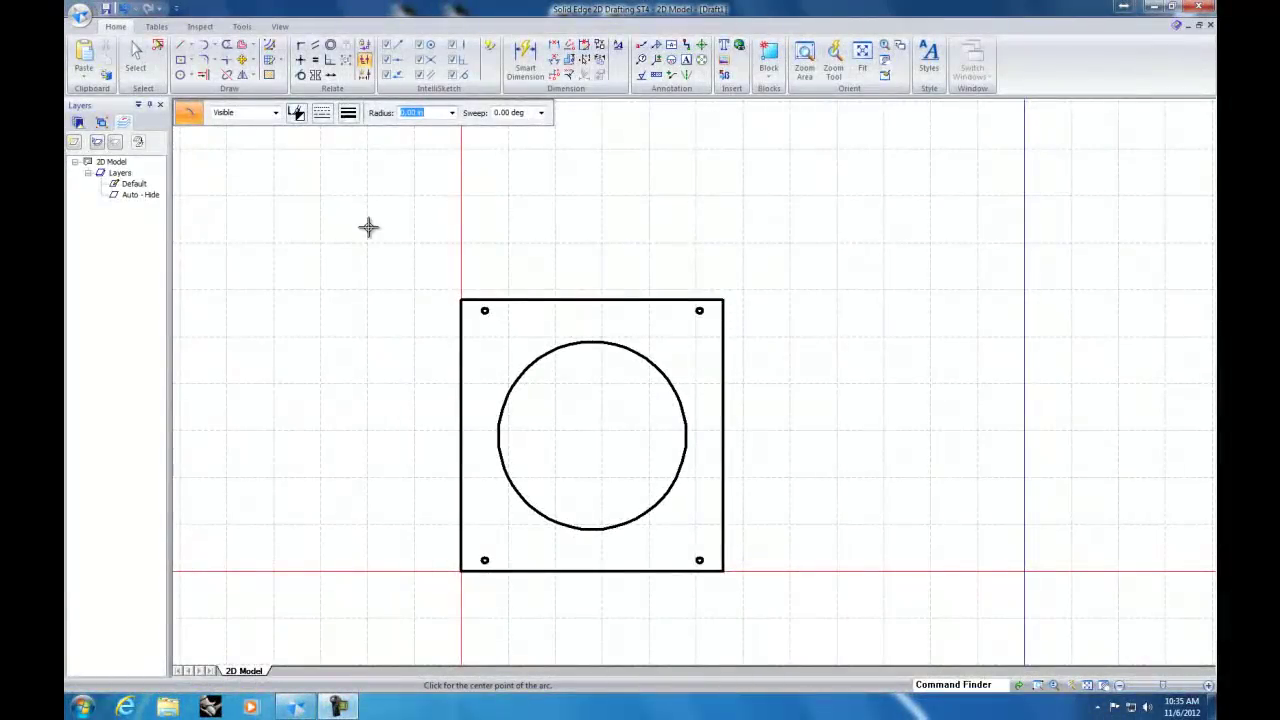
Step: Draw an Arc by 3 Points between the plate's two upper corners, bulging above the top edge, and undo it
{"action": "left_click", "coordinate": [214, 48]}
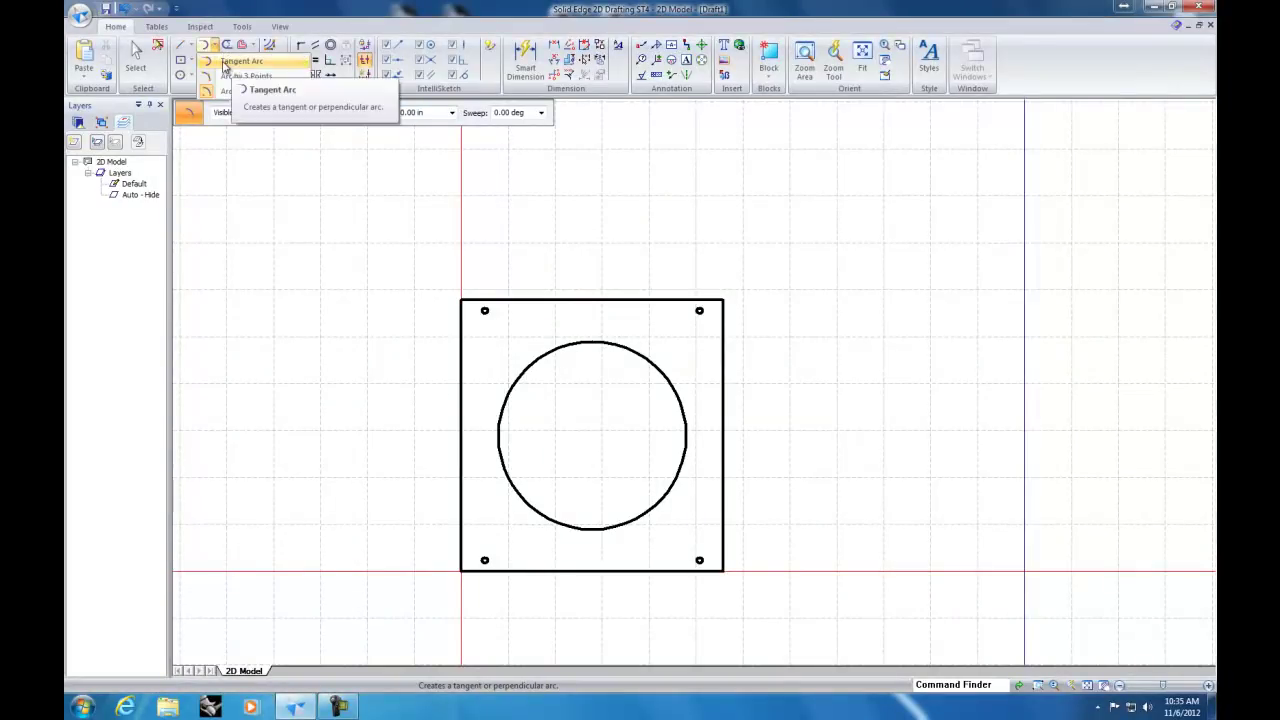
{"action": "left_click", "coordinate": [235, 91]}
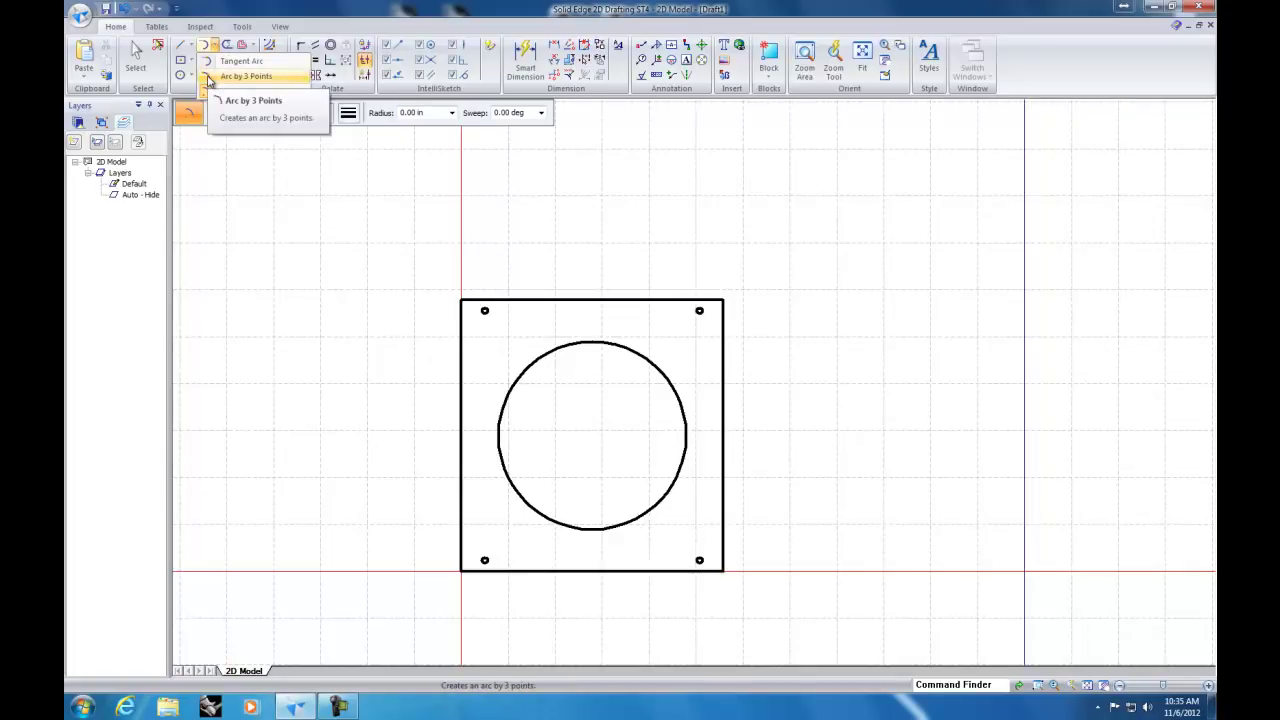
{"action": "left_click", "coordinate": [212, 62]}
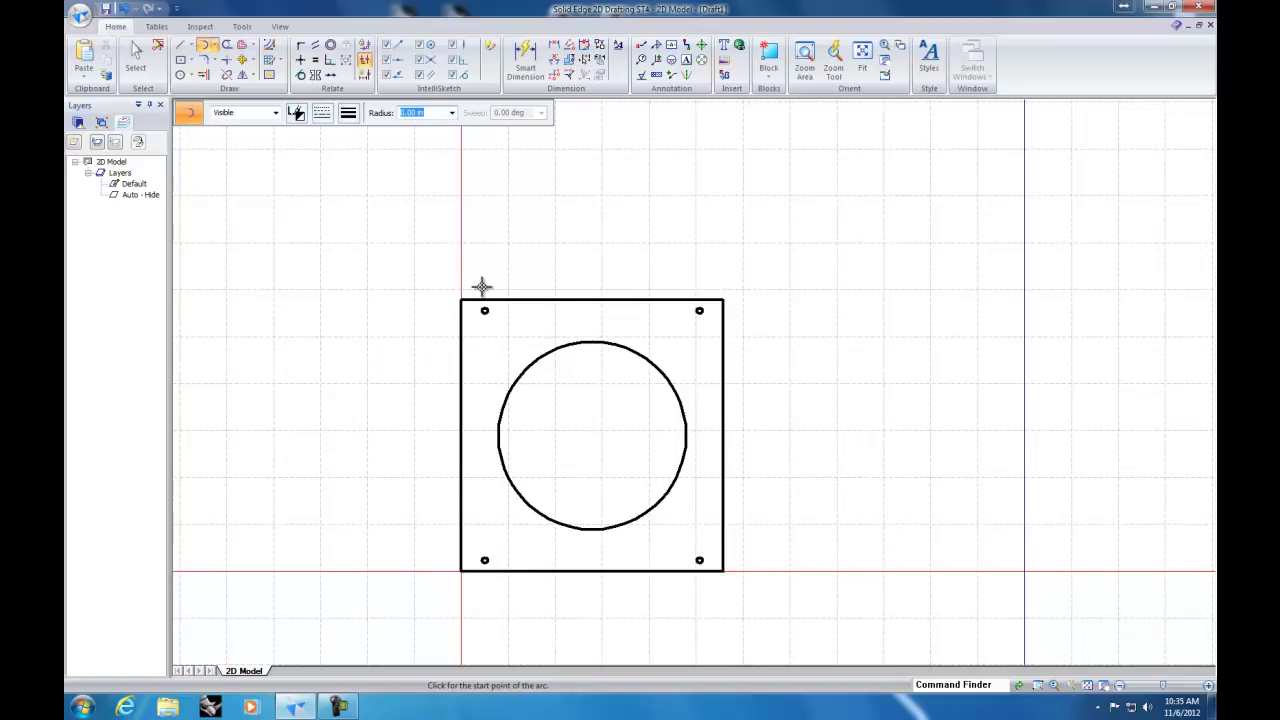
{"action": "left_click", "coordinate": [459, 299]}
{"action": "left_click", "coordinate": [723, 298]}
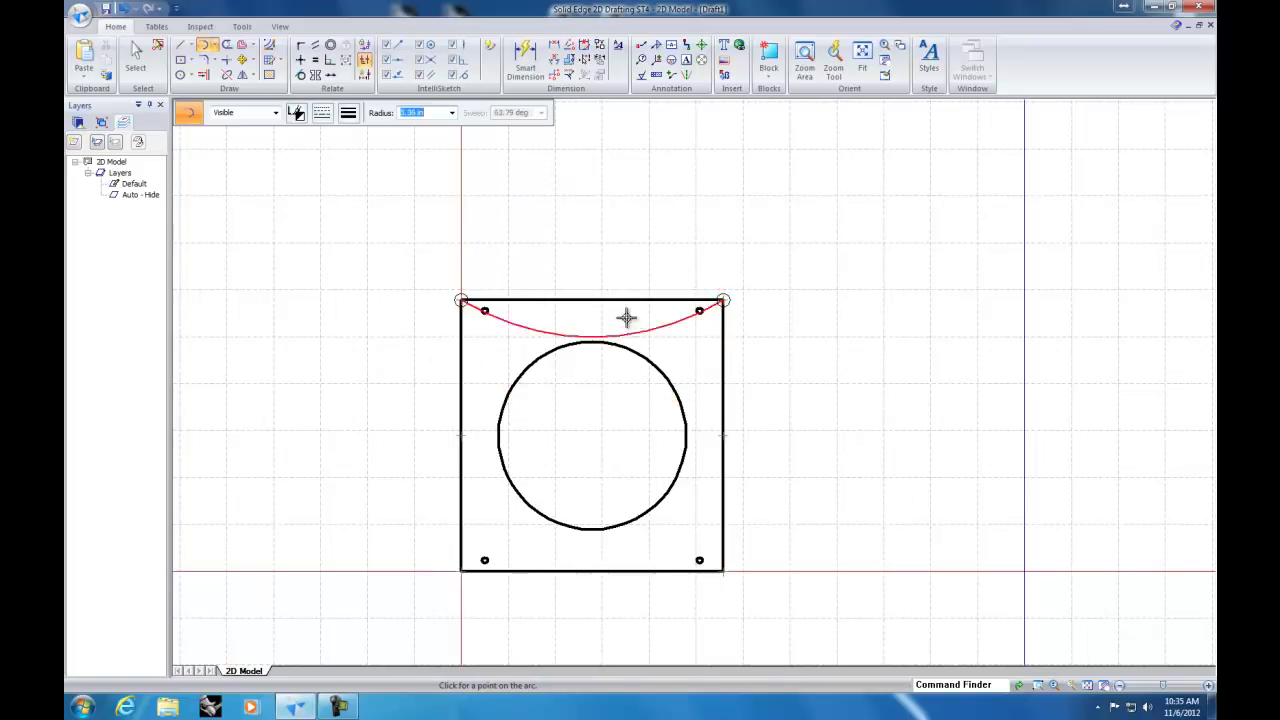
{"action": "left_click", "coordinate": [601, 198]}
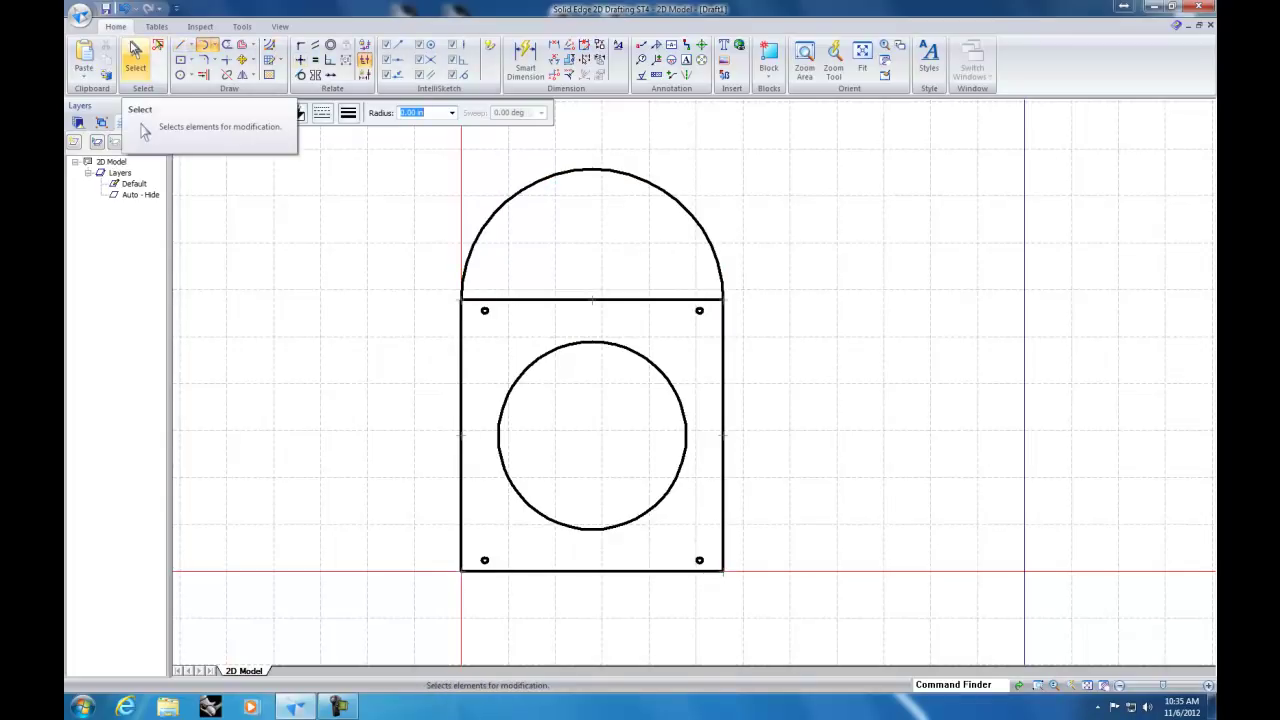
{"action": "left_click", "coordinate": [124, 9]}
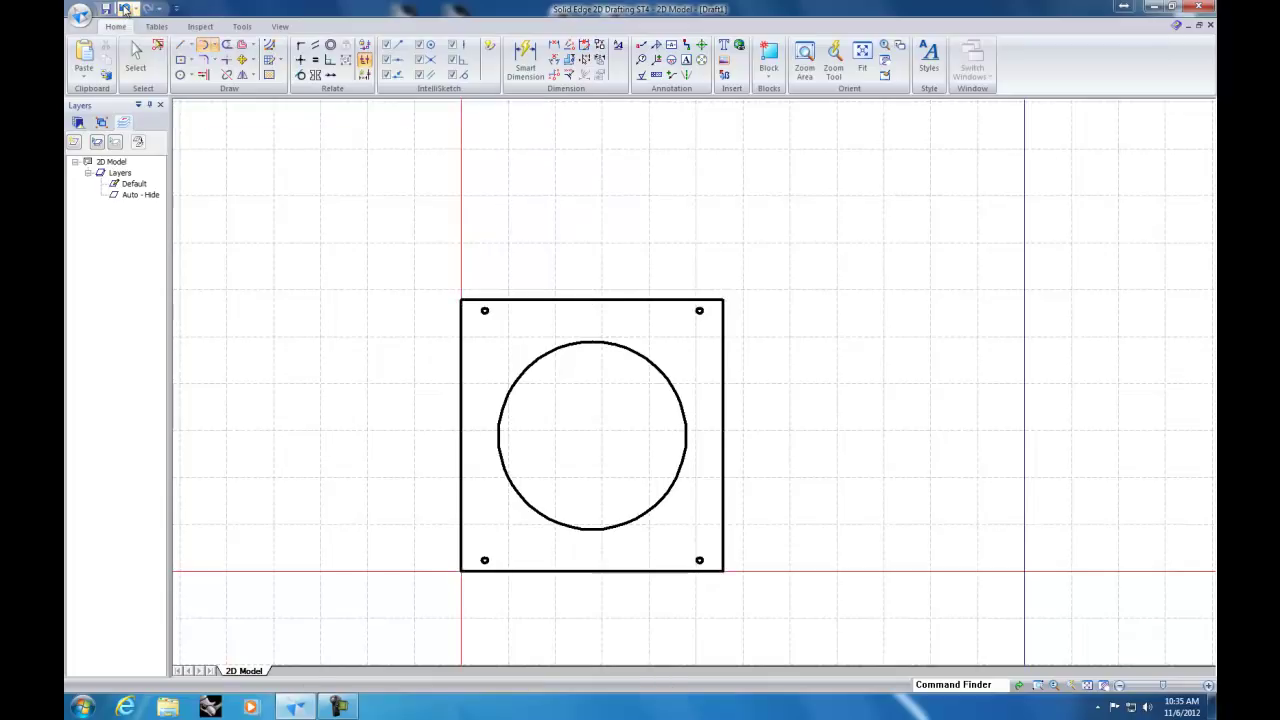
Step: Try to draw an Arc by Center Point centred on the top edge's midpoint, starting at the plate's upper right corner
{"action": "left_click", "coordinate": [214, 46]}
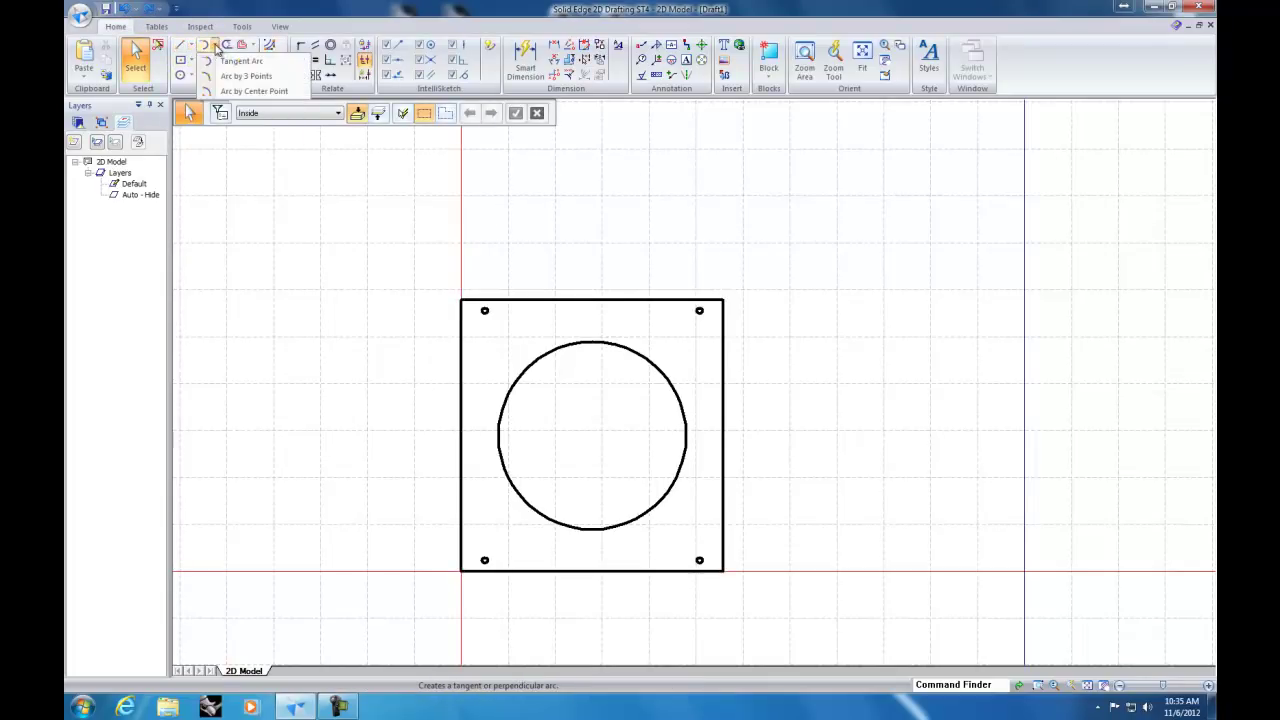
{"action": "left_click", "coordinate": [248, 92]}
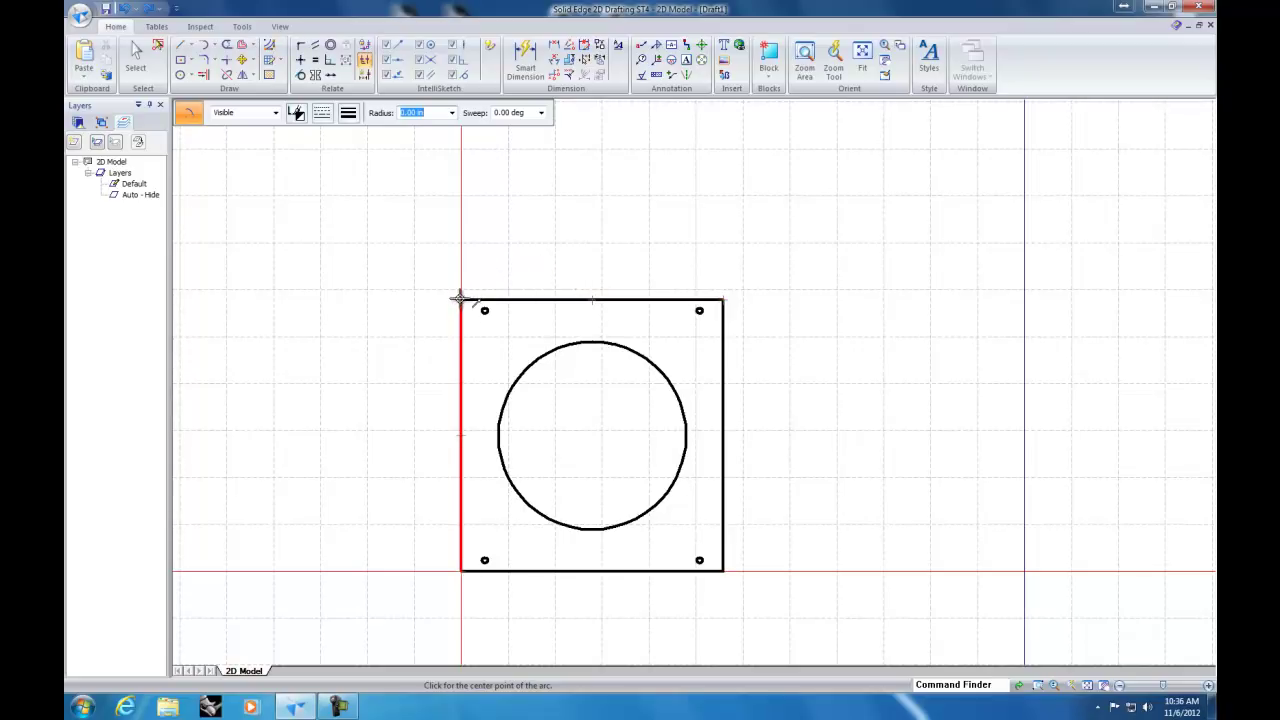
{"action": "left_click", "coordinate": [591, 299]}
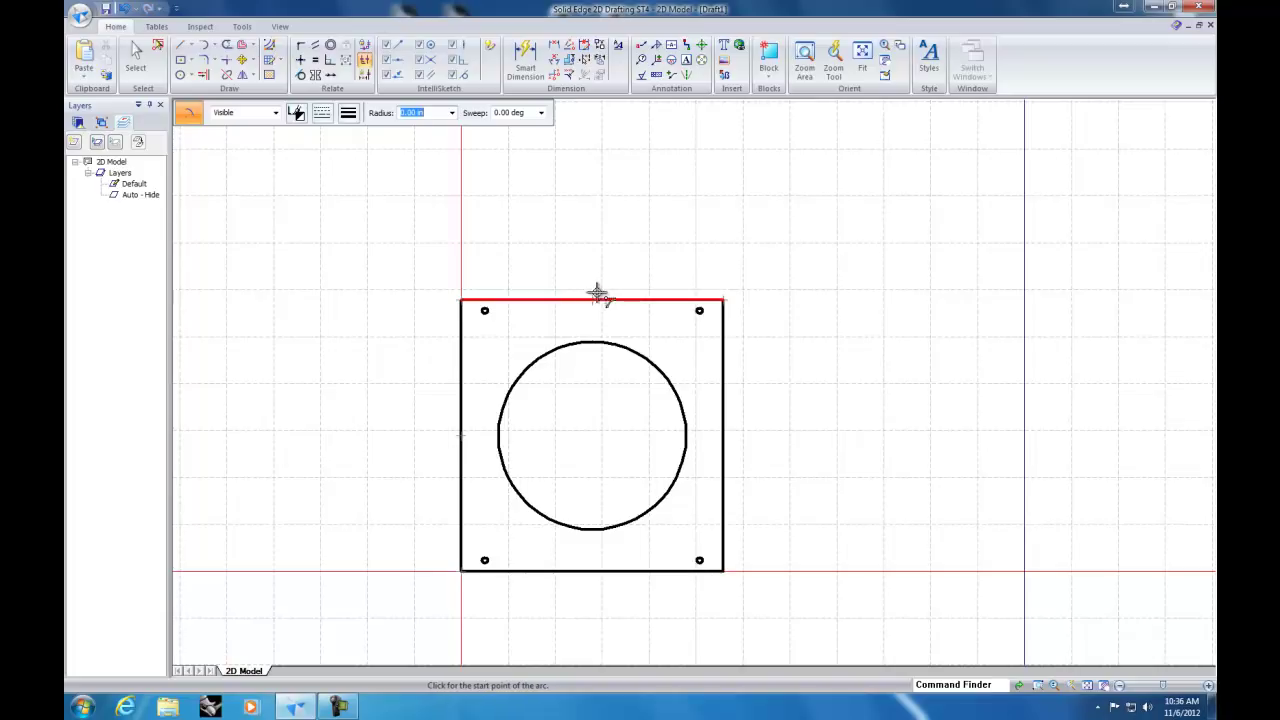
{"action": "left_click", "coordinate": [726, 300]}
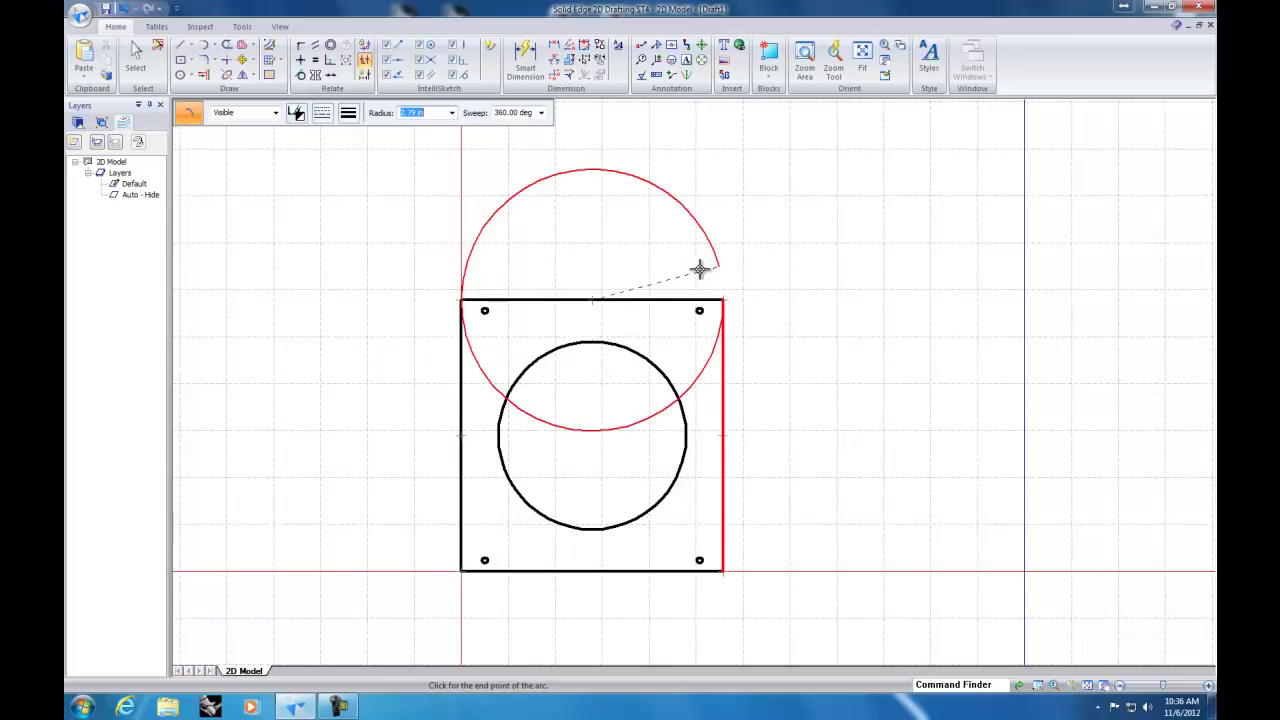
{"action": "right_click", "coordinate": [729, 289]}
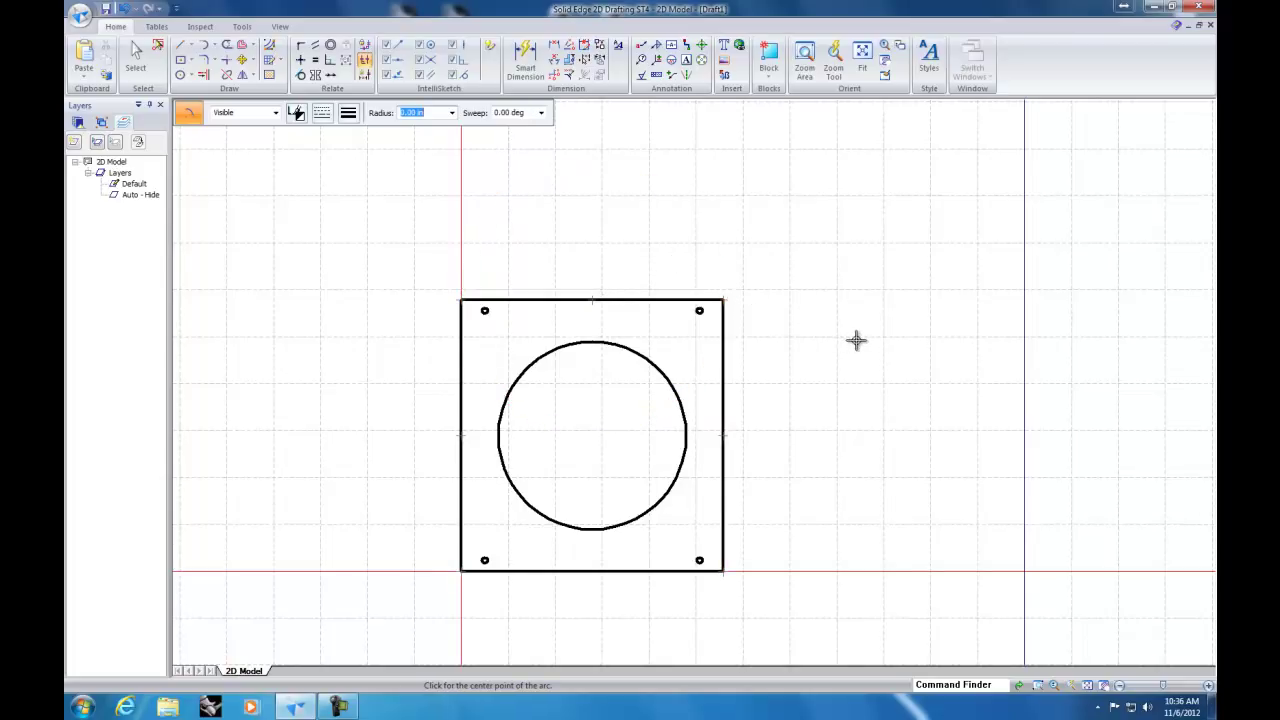
Step: Draw a 180-degree arc of about 2 in radius beside the plate and a wider freehand arc across it, and undo both
{"action": "left_click", "coordinate": [923, 341]}
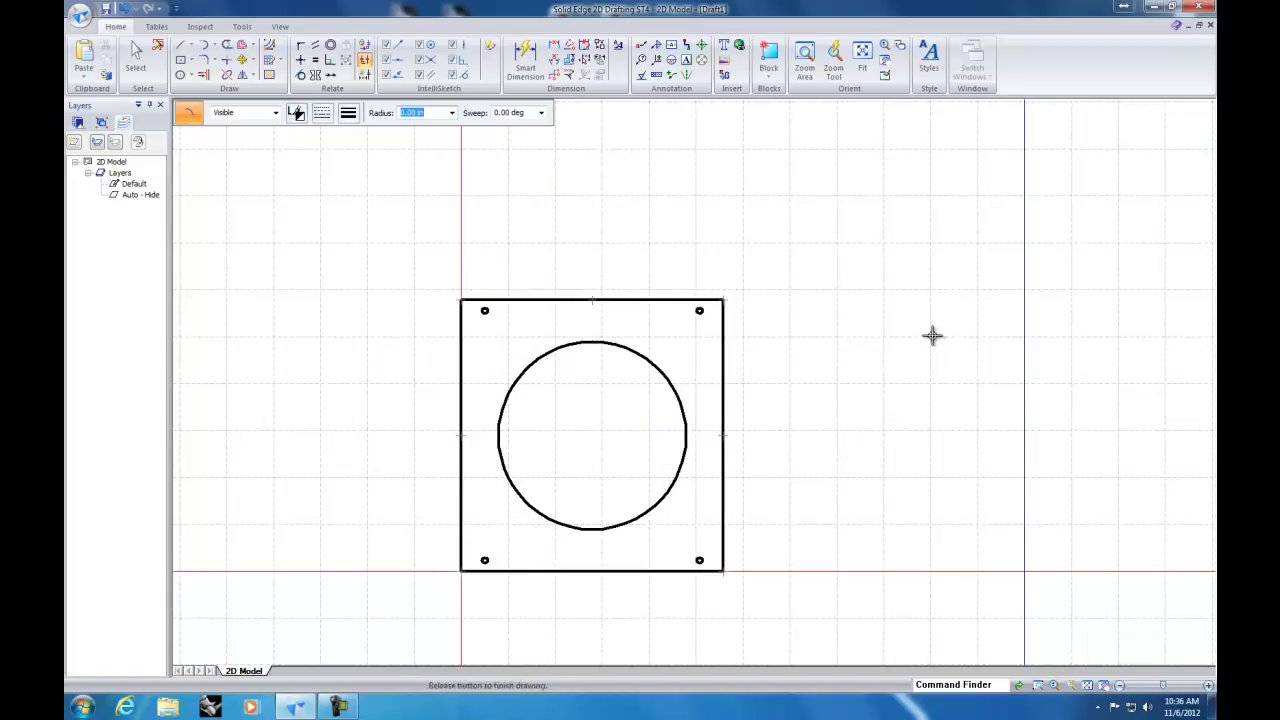
{"action": "left_click", "coordinate": [838, 337]}
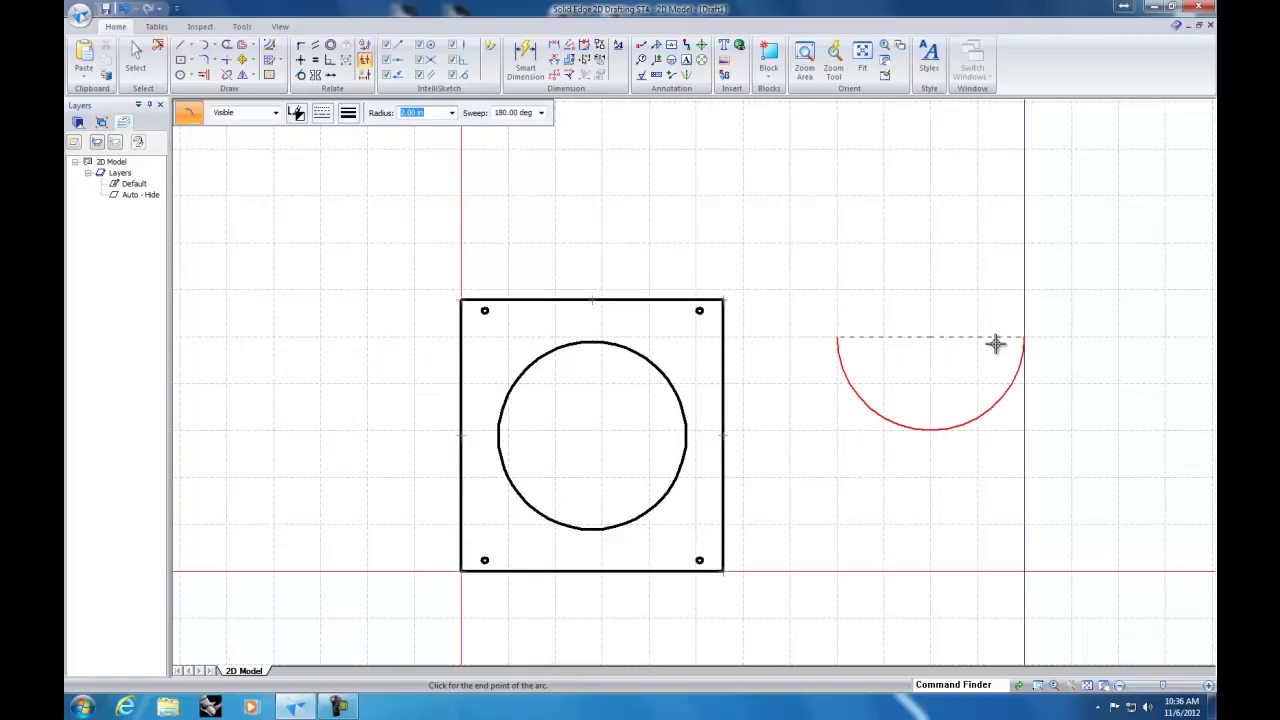
{"action": "left_click", "coordinate": [995, 344]}
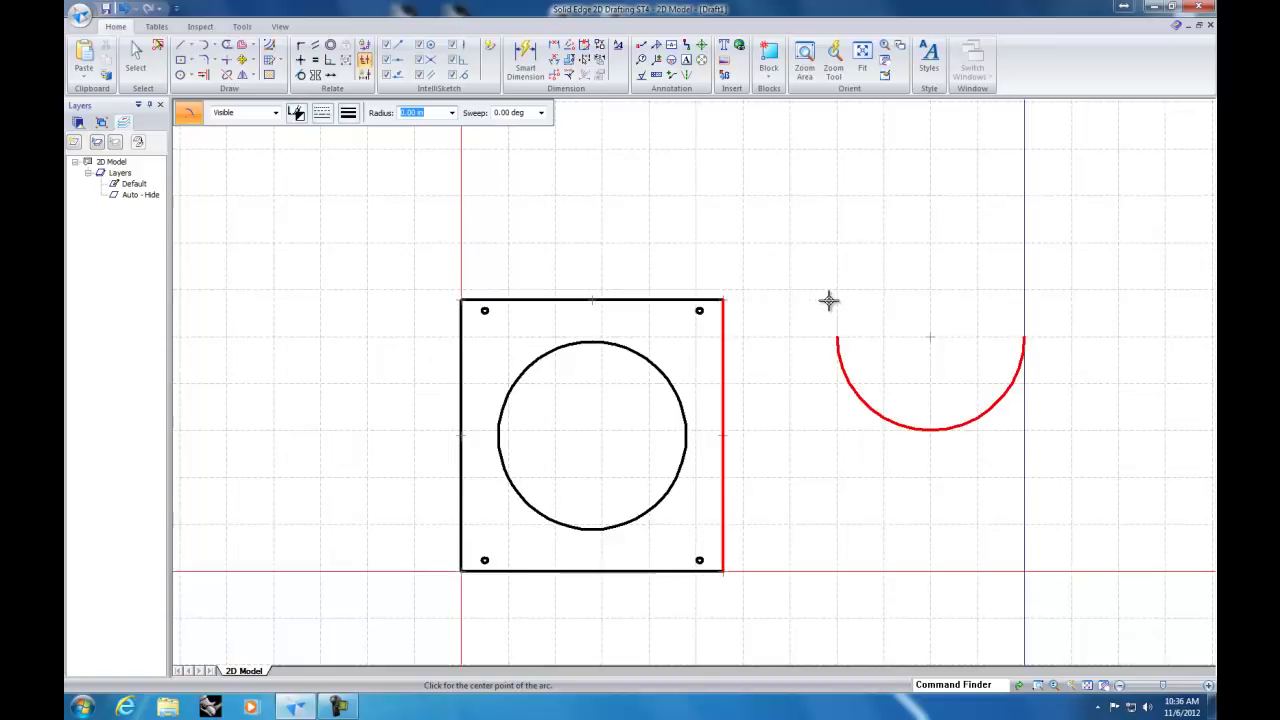
{"action": "left_click_drag", "start_coordinate": [789, 276], "coordinate": [1070, 436]}
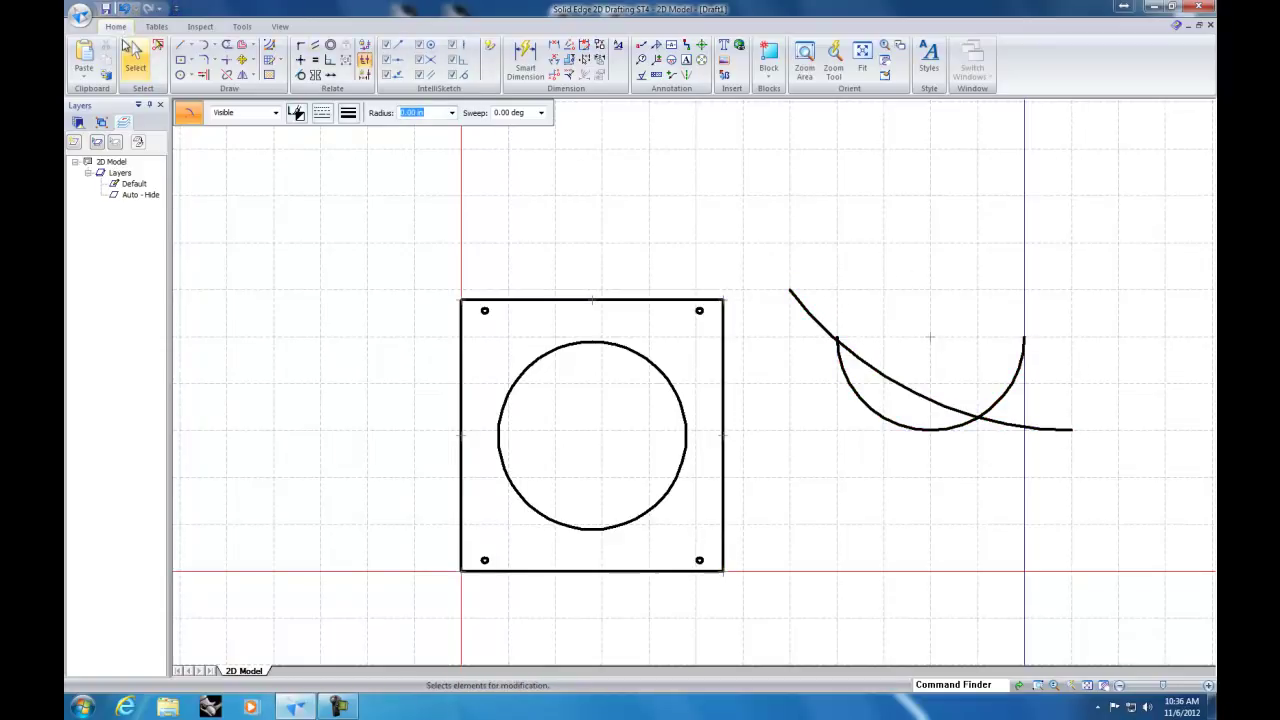
{"action": "left_click", "coordinate": [124, 8]}
{"action": "left_click", "coordinate": [124, 8]}
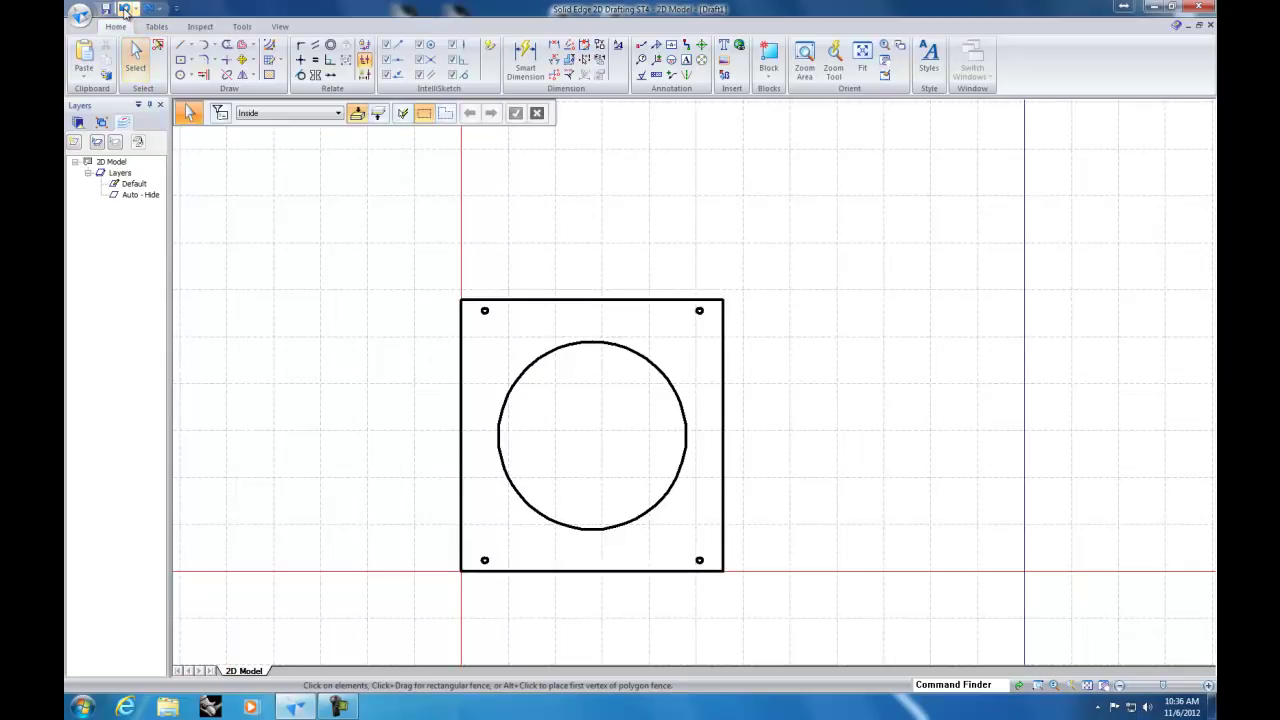
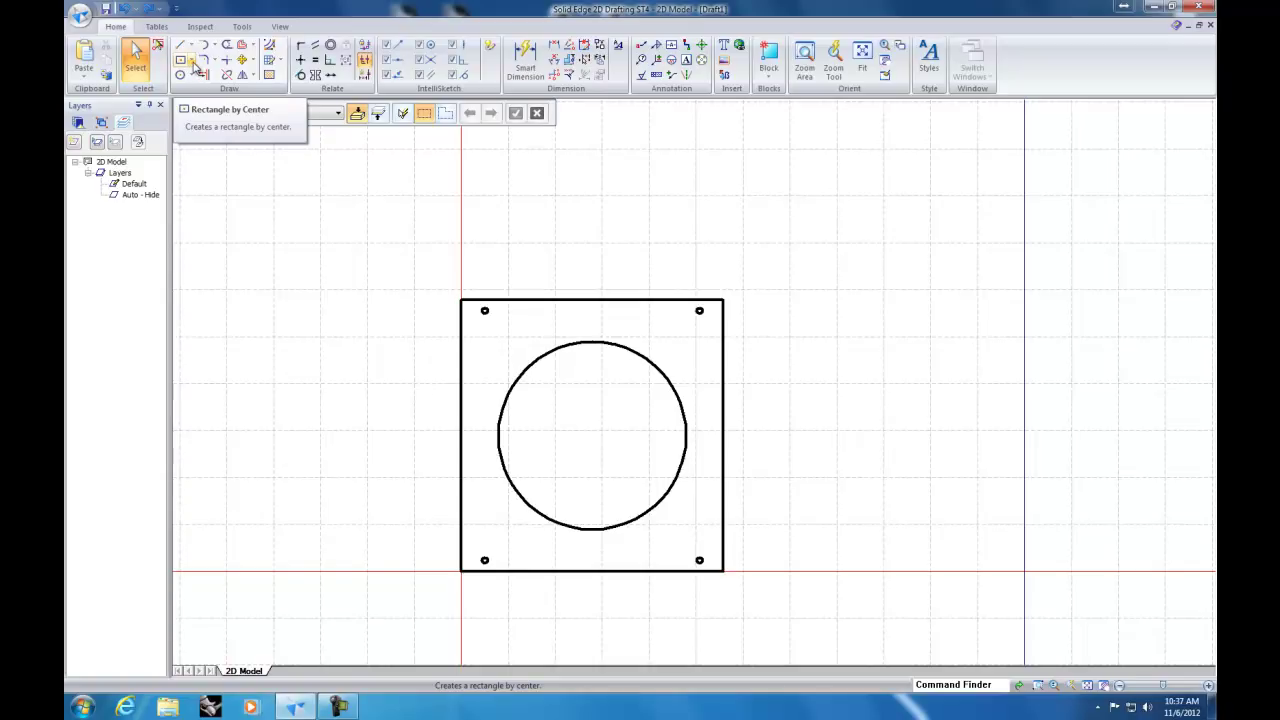
Step: Draw a rectangle 0.5 in wide and 1 in high in the empty space beside the plate's upper right corner
{"action": "left_click", "coordinate": [192, 63]}
{"action": "left_click", "coordinate": [232, 91]}
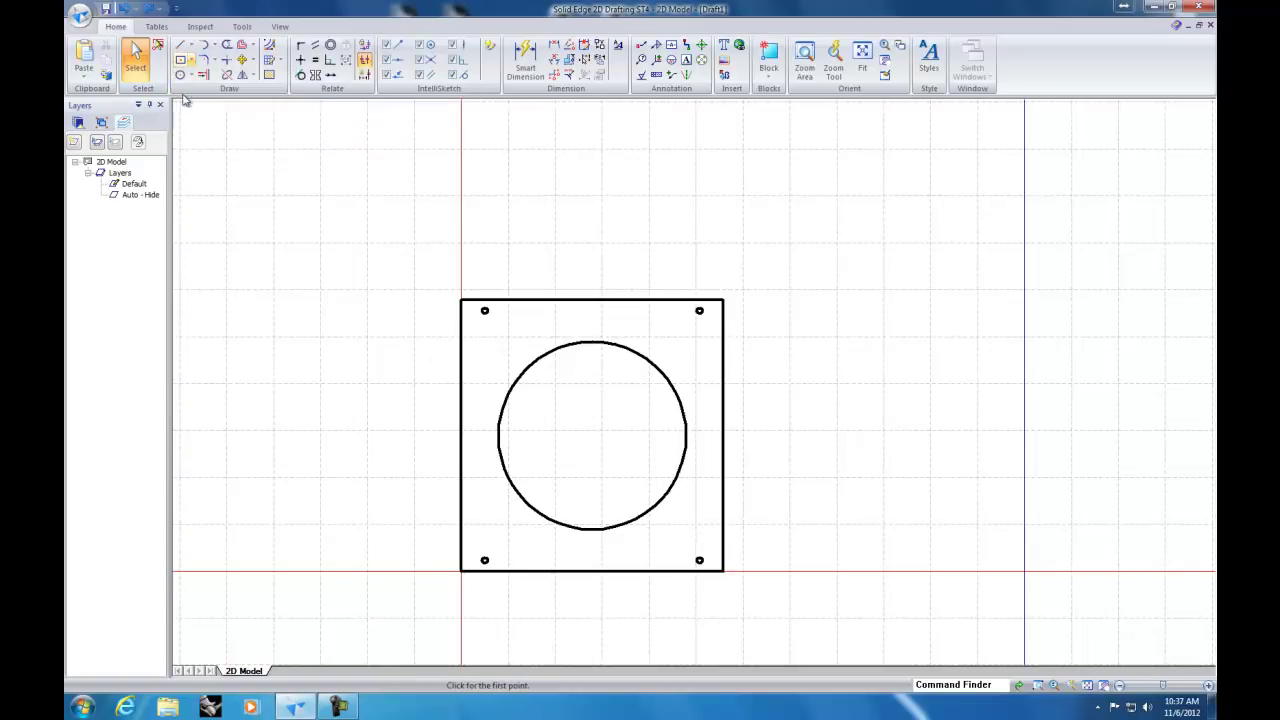
{"action": "left_click", "coordinate": [790, 336]}
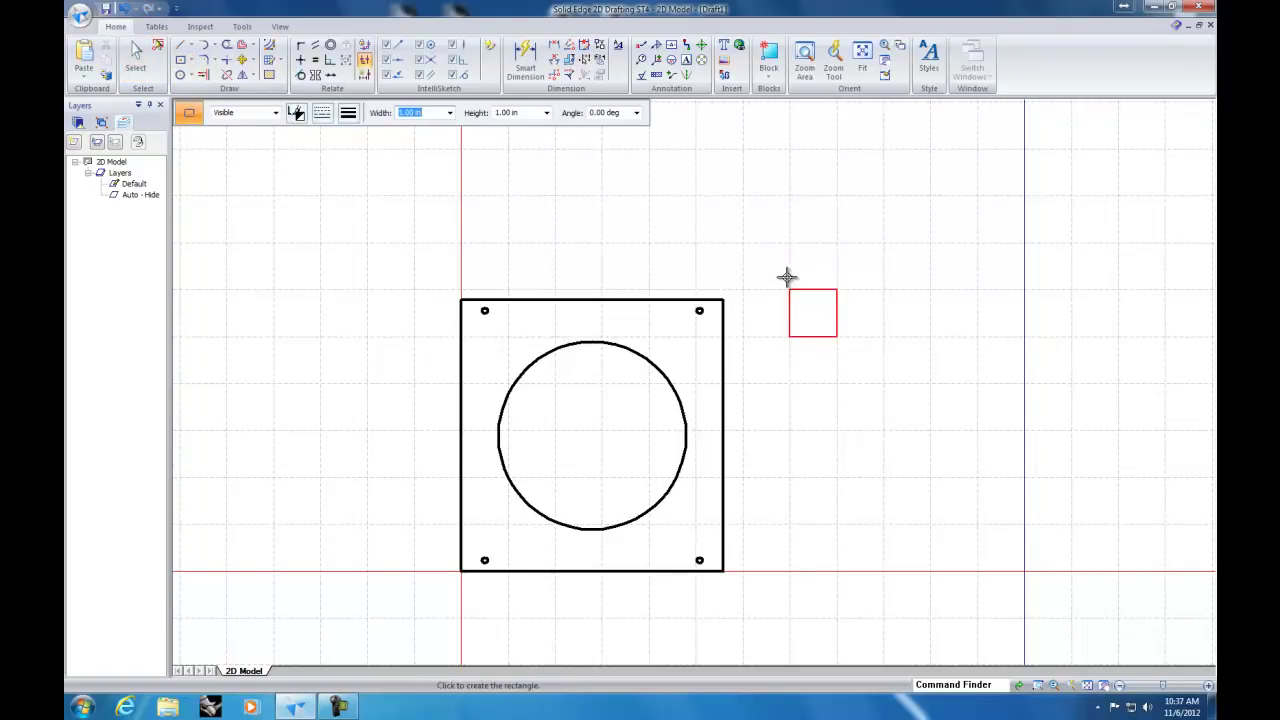
{"action": "type", "text": "1"}
{"action": "type", "text": "5"}
{"action": "key", "text": "Tab"}
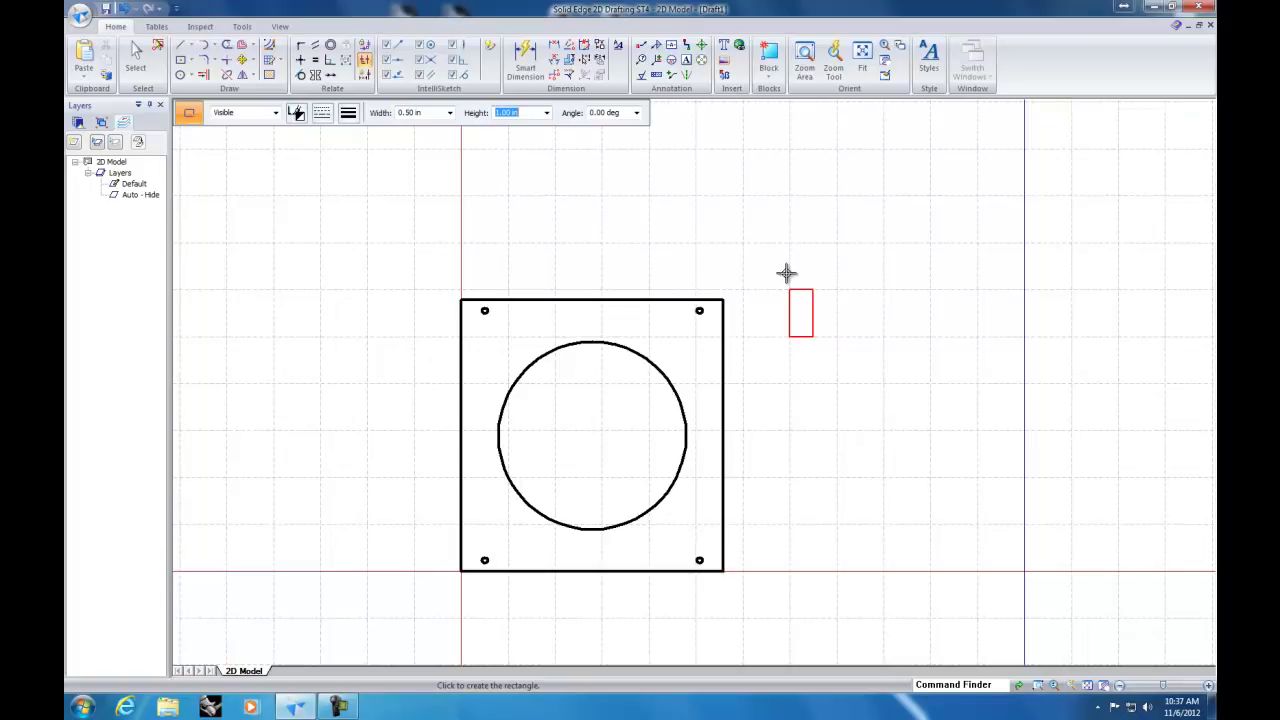
{"action": "key", "text": "Tab"}
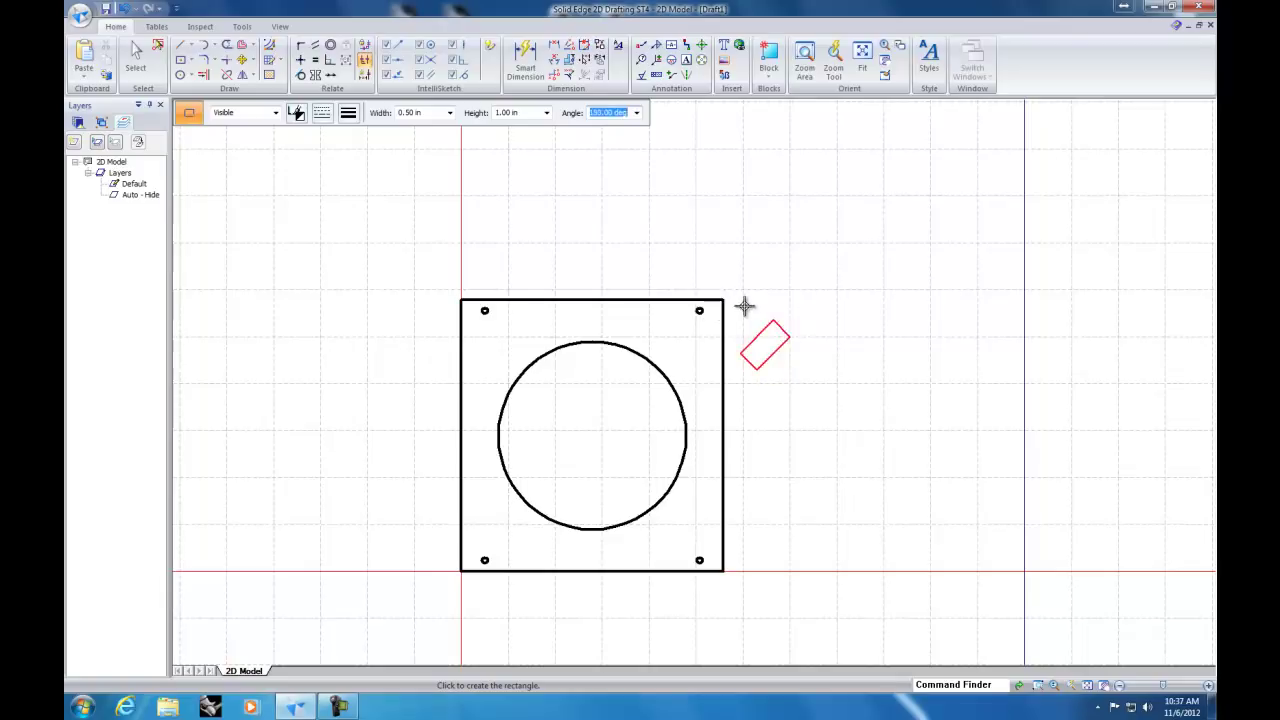
{"action": "left_click", "coordinate": [843, 321]}
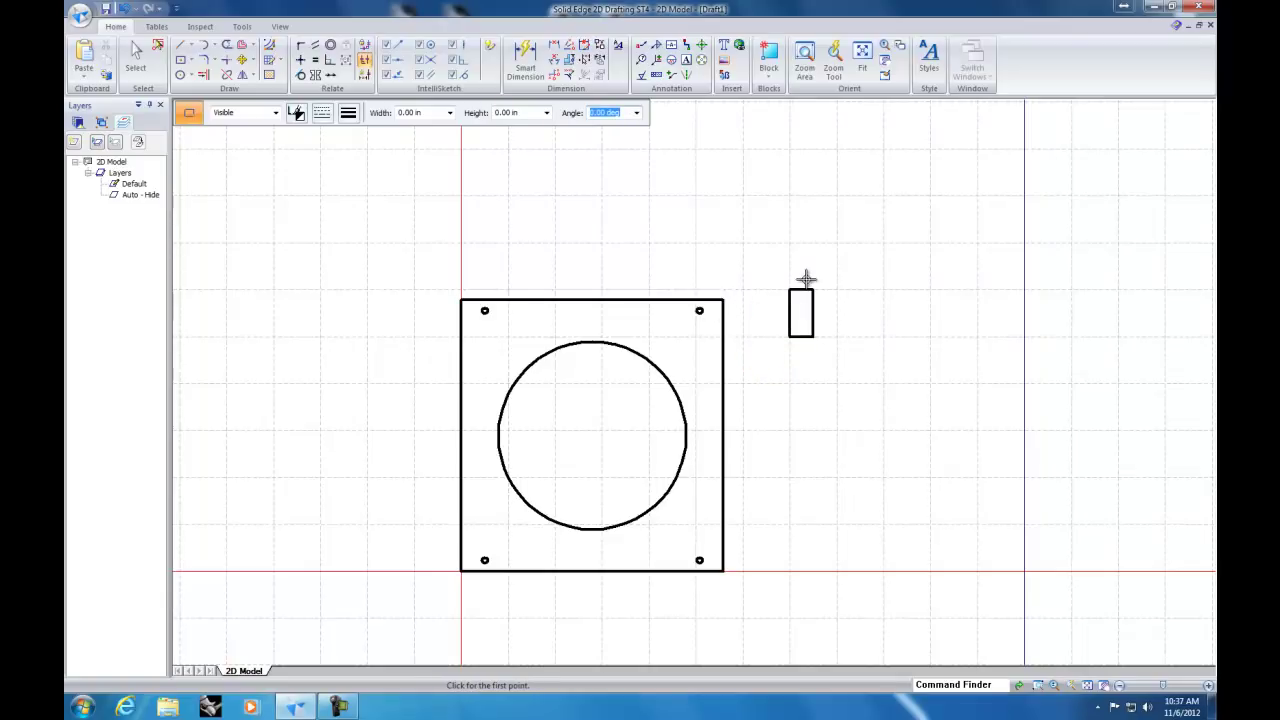
Step: Draw a semicircular Arc by Center Point above the small rectangle, centred on its top edge's midpoint and ending at its upper corners
{"action": "scroll", "coordinate": [795, 278], "scroll_direction": "down", "scroll_amount": 2}
{"action": "scroll", "coordinate": [805, 280], "scroll_direction": "up", "scroll_amount": 4}
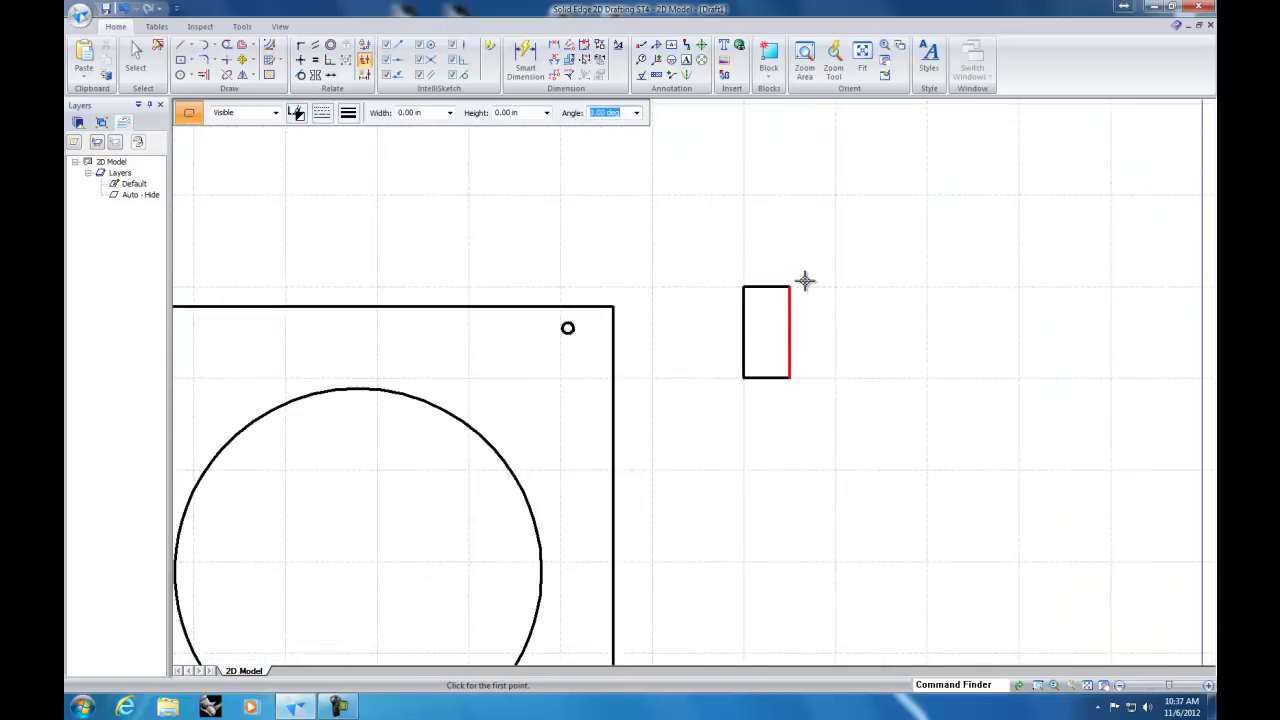
{"action": "left_click", "coordinate": [787, 288]}
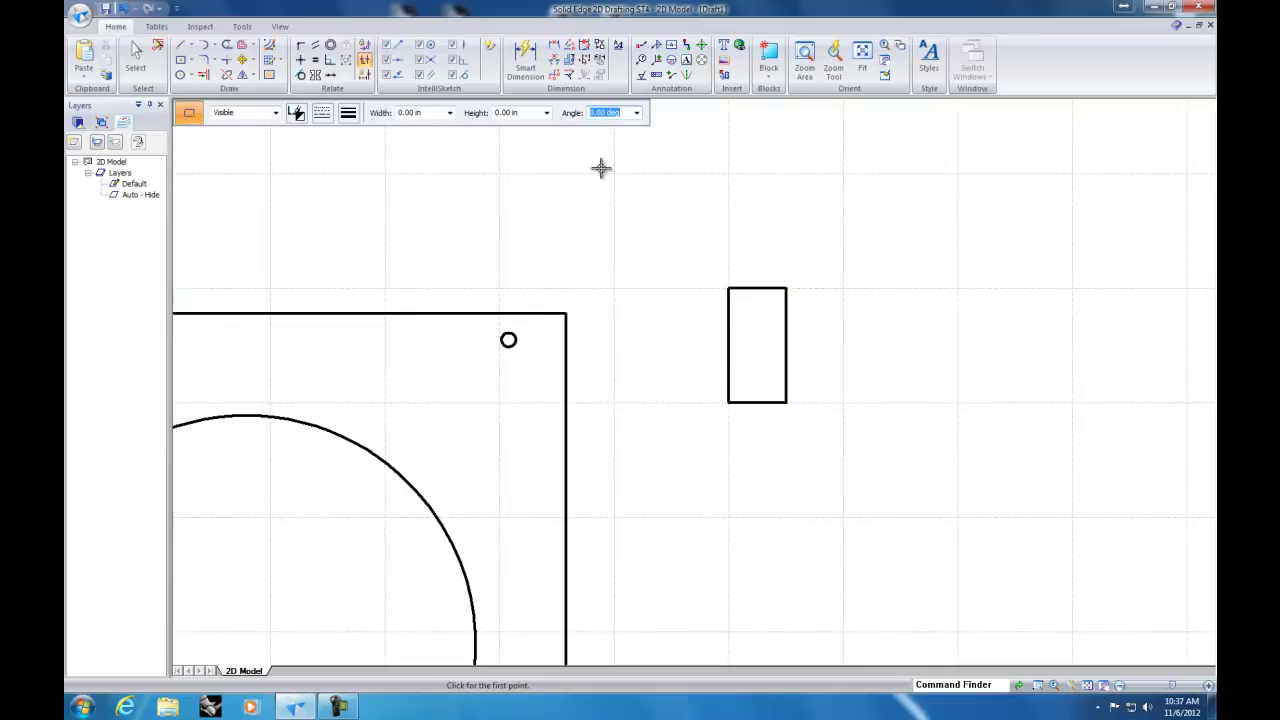
{"action": "left_click", "coordinate": [214, 46]}
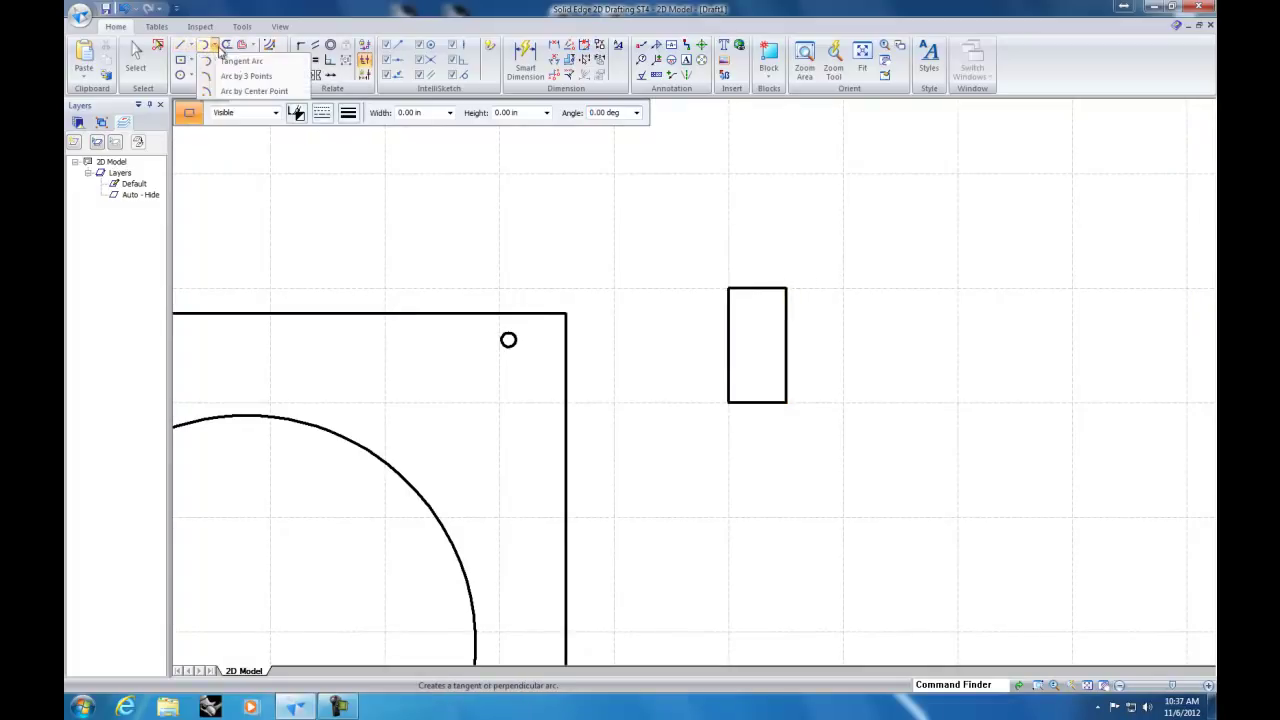
{"action": "left_click", "coordinate": [238, 92]}
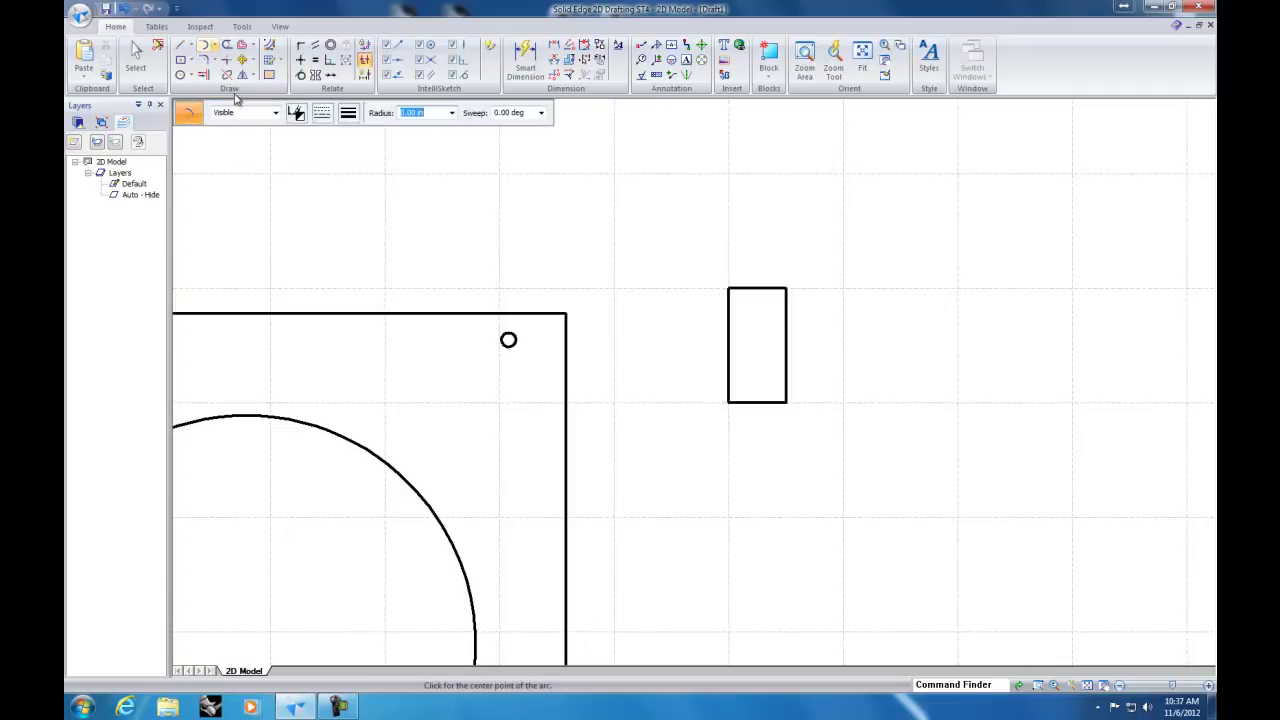
{"action": "left_click", "coordinate": [757, 288]}
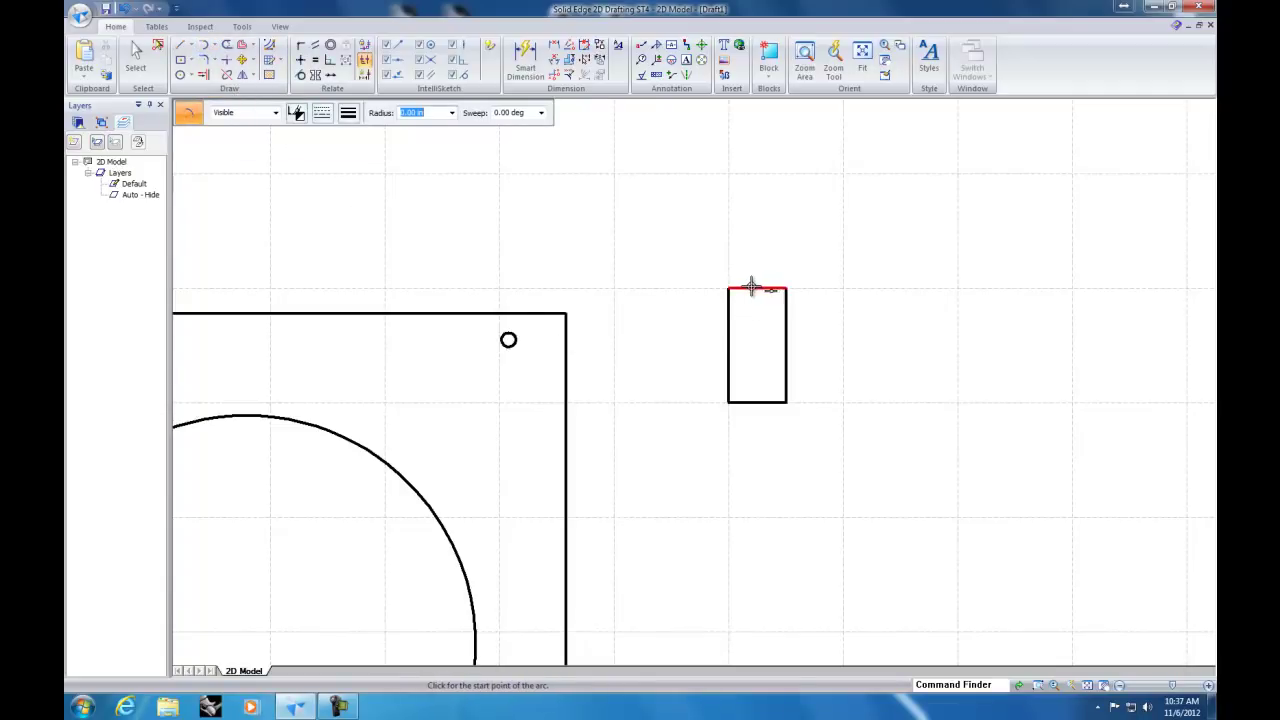
{"action": "left_click", "coordinate": [728, 288]}
{"action": "left_click", "coordinate": [764, 288]}
Step: Draw a matching 180-degree arc of 0.25 in radius below the small rectangle, centred on its bottom edge's midpoint
{"action": "left_click", "coordinate": [757, 401]}
{"action": "left_click", "coordinate": [727, 401]}
{"action": "left_click", "coordinate": [785, 405]}
{"action": "left_click", "coordinate": [757, 403]}
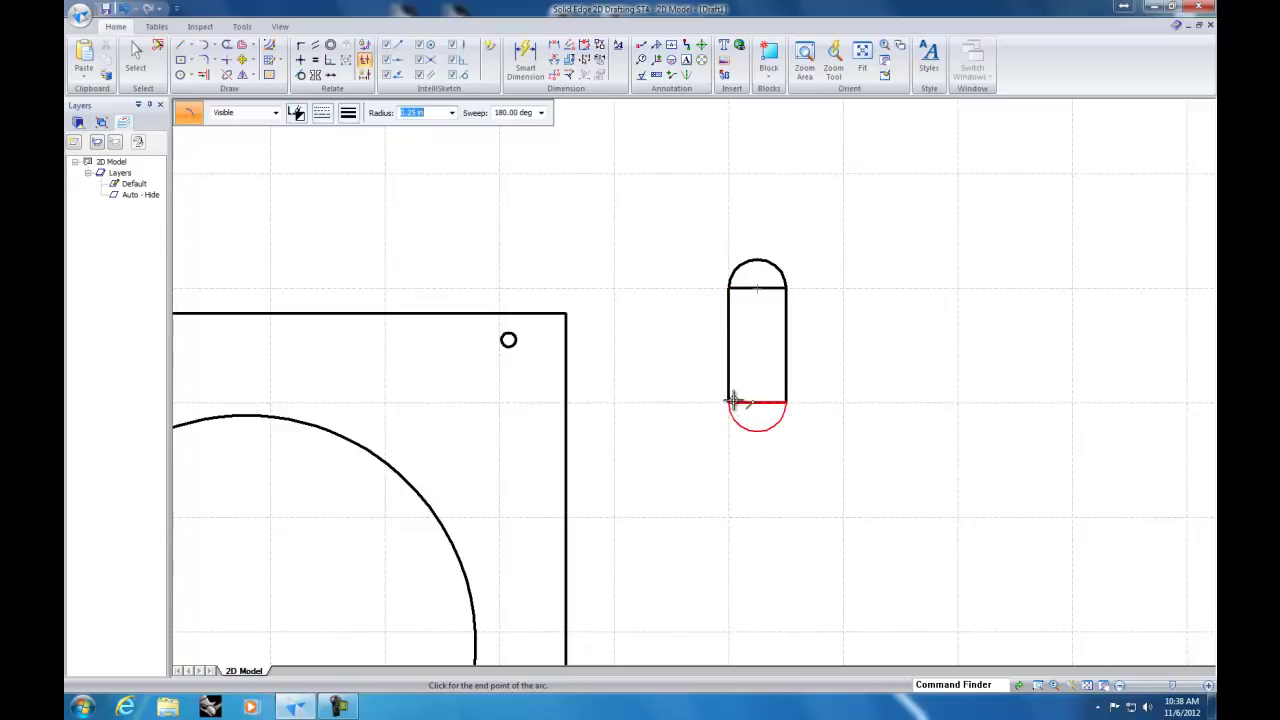
{"action": "left_click", "coordinate": [733, 402]}
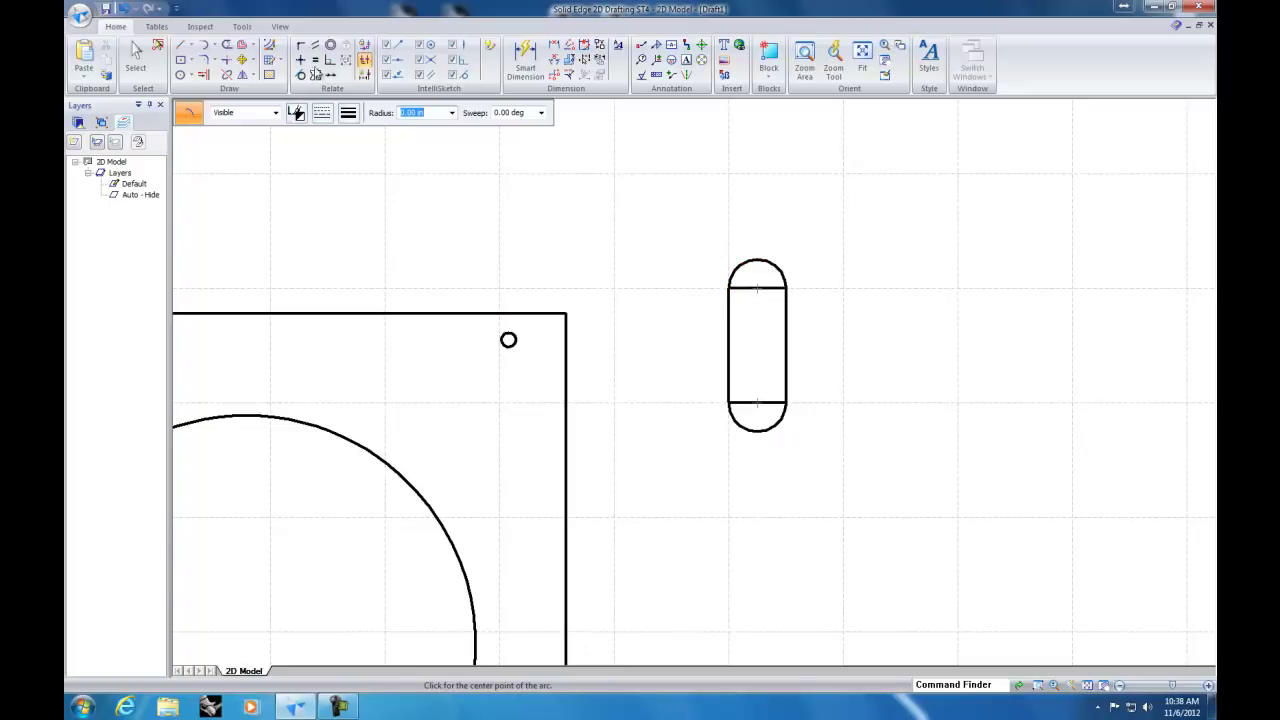
Step: Cut the small rectangle's top and bottom edges so that only a slot outline remains
{"action": "left_click", "coordinate": [140, 55]}
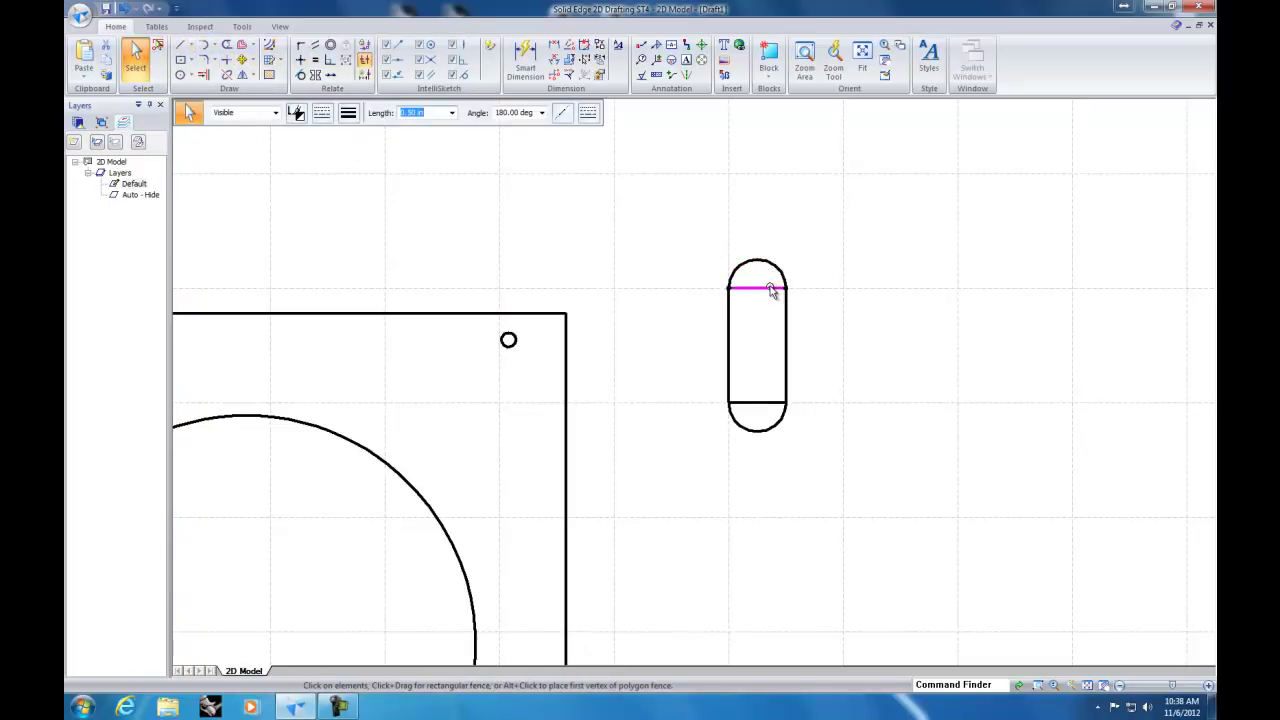
{"action": "right_click", "coordinate": [772, 290]}
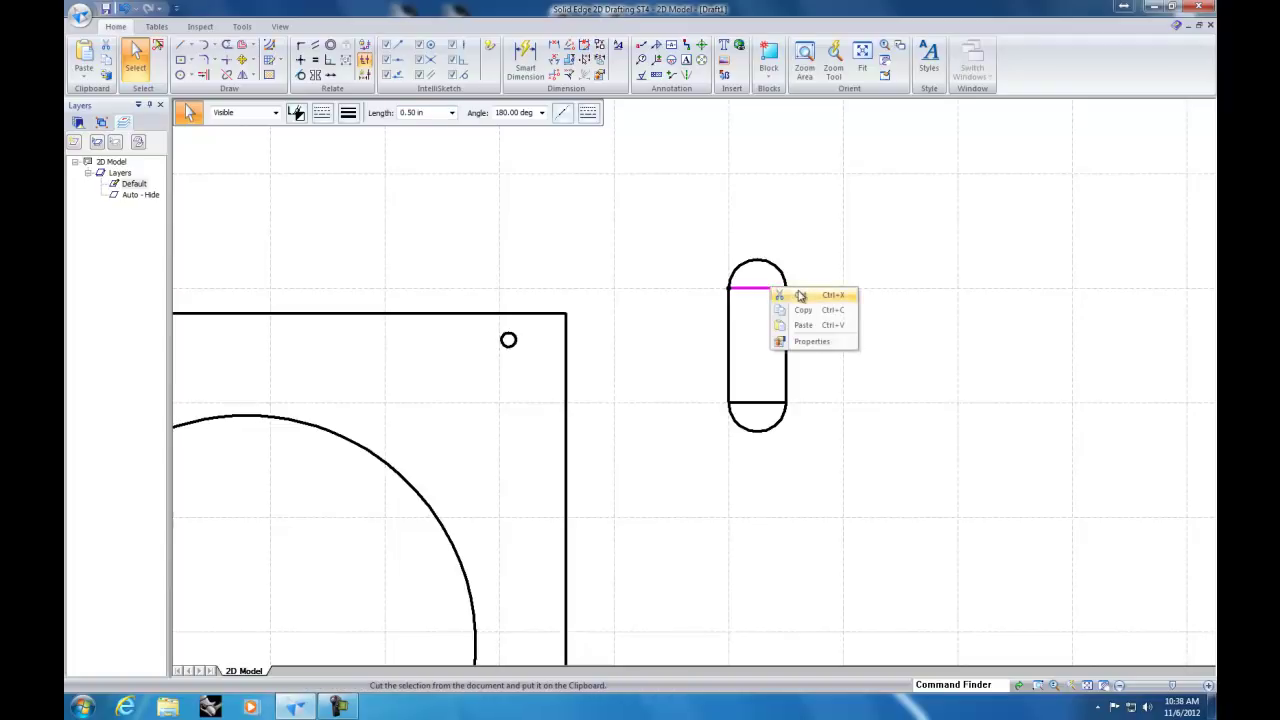
{"action": "left_click", "coordinate": [806, 300]}
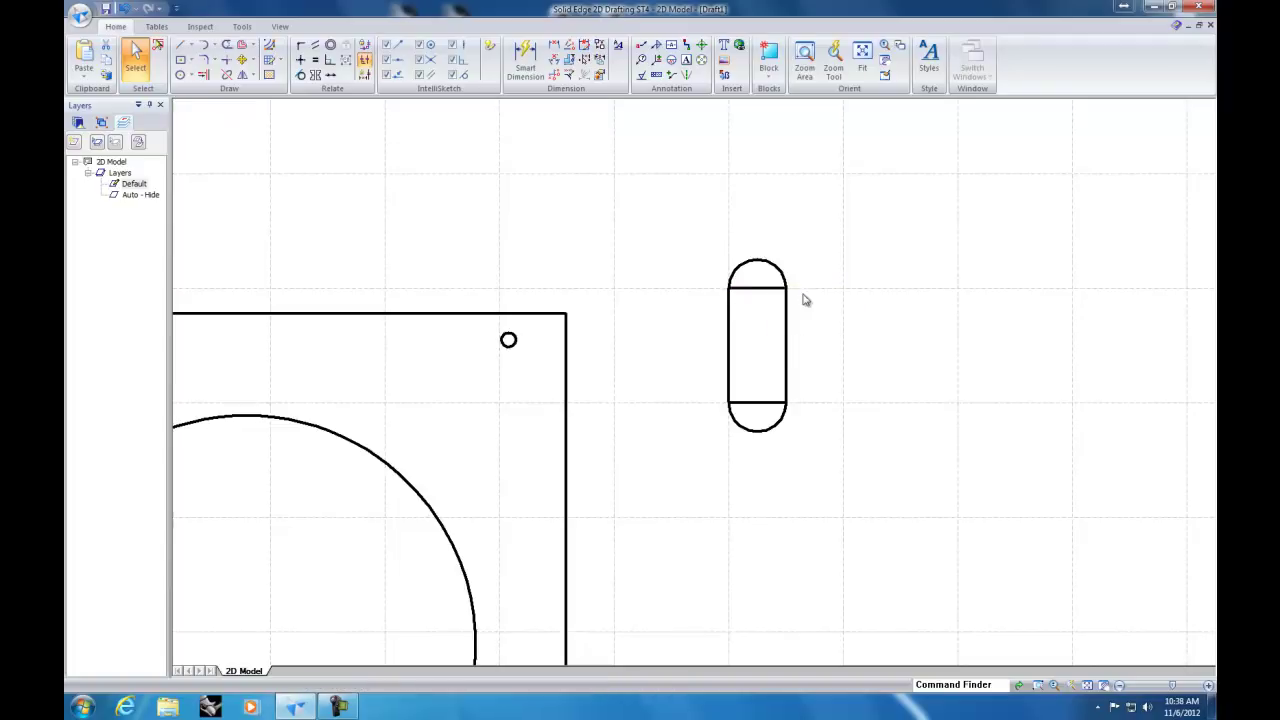
{"action": "left_click", "coordinate": [759, 405]}
{"action": "right_click", "coordinate": [760, 404]}
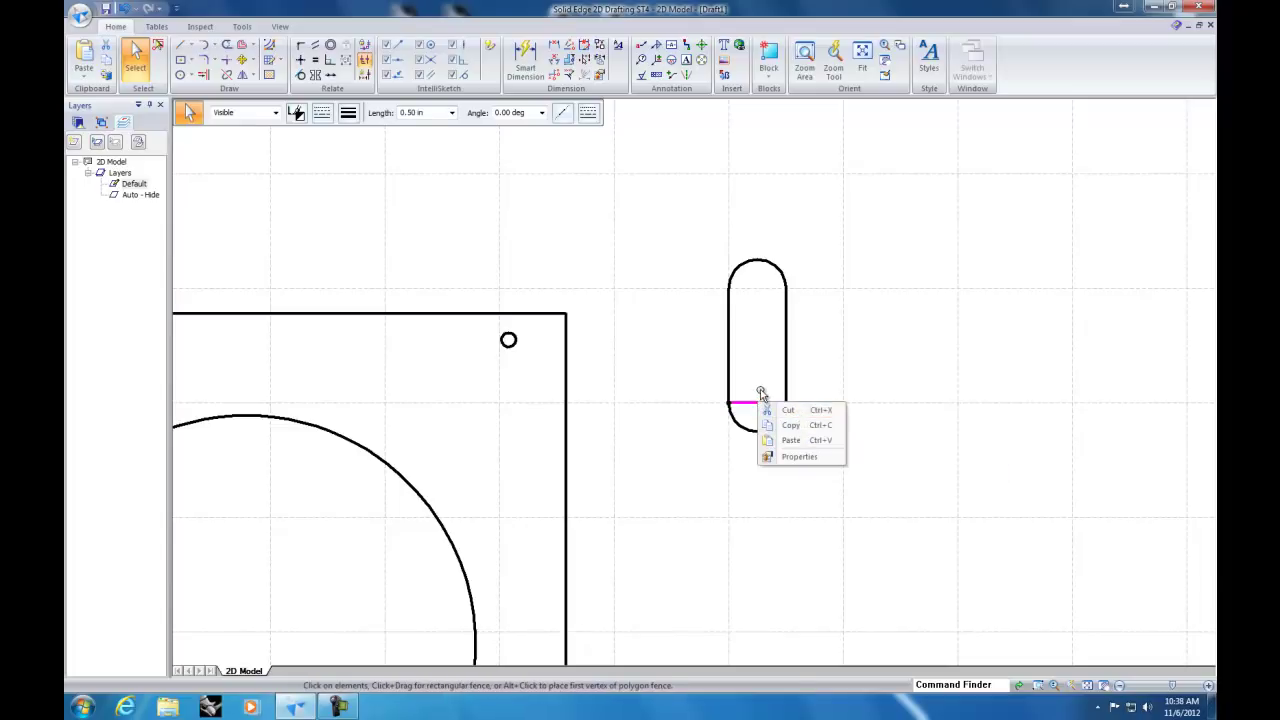
{"action": "left_click", "coordinate": [762, 390]}
{"action": "left_click", "coordinate": [760, 403]}
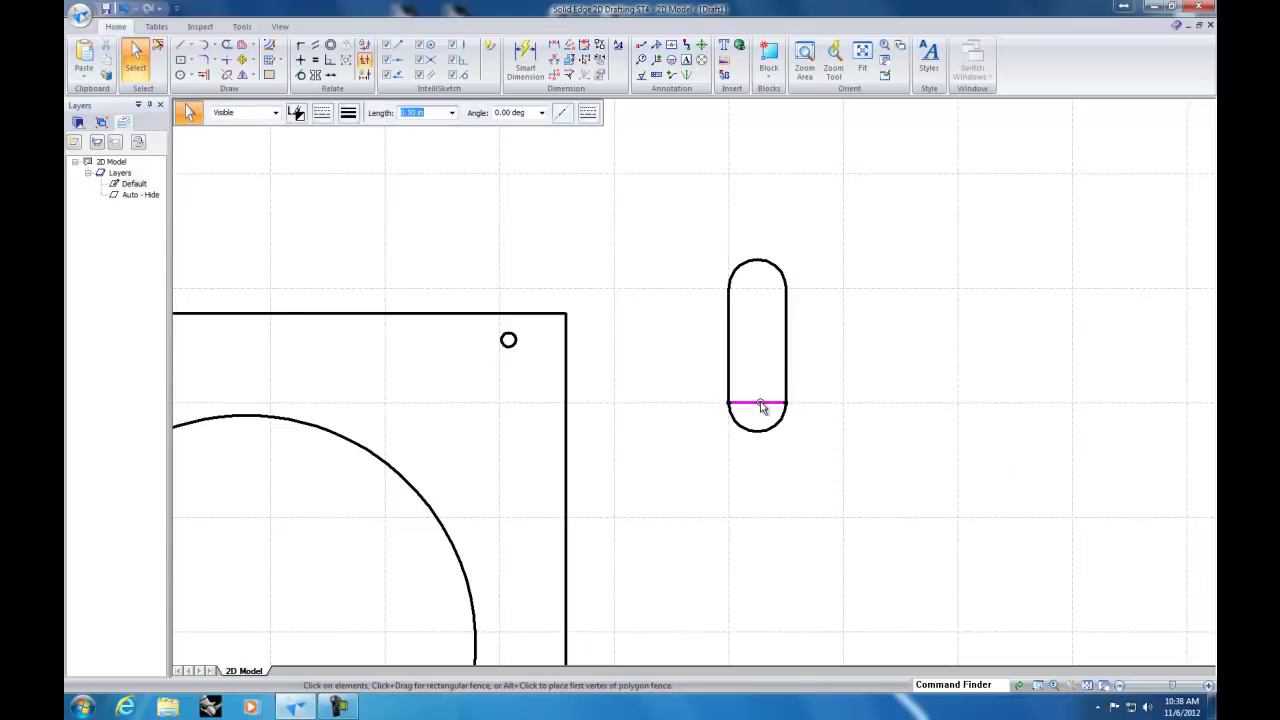
{"action": "right_click", "coordinate": [762, 407]}
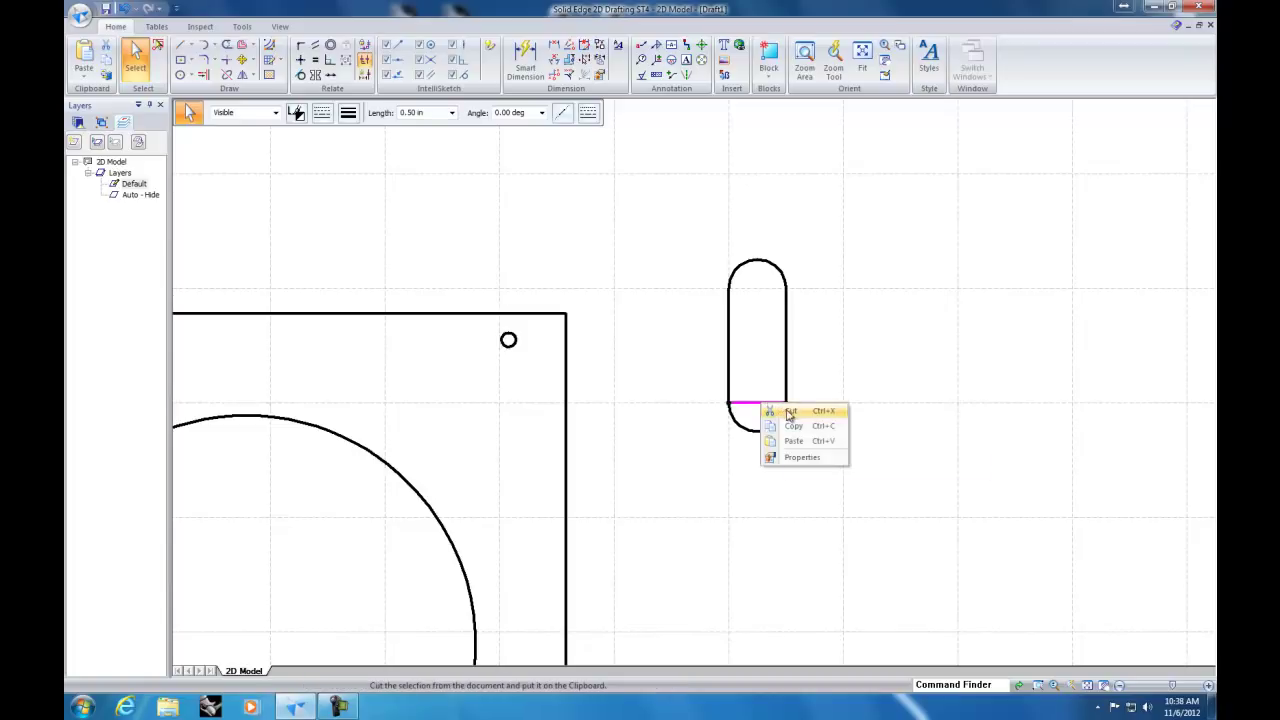
{"action": "left_click", "coordinate": [790, 411]}
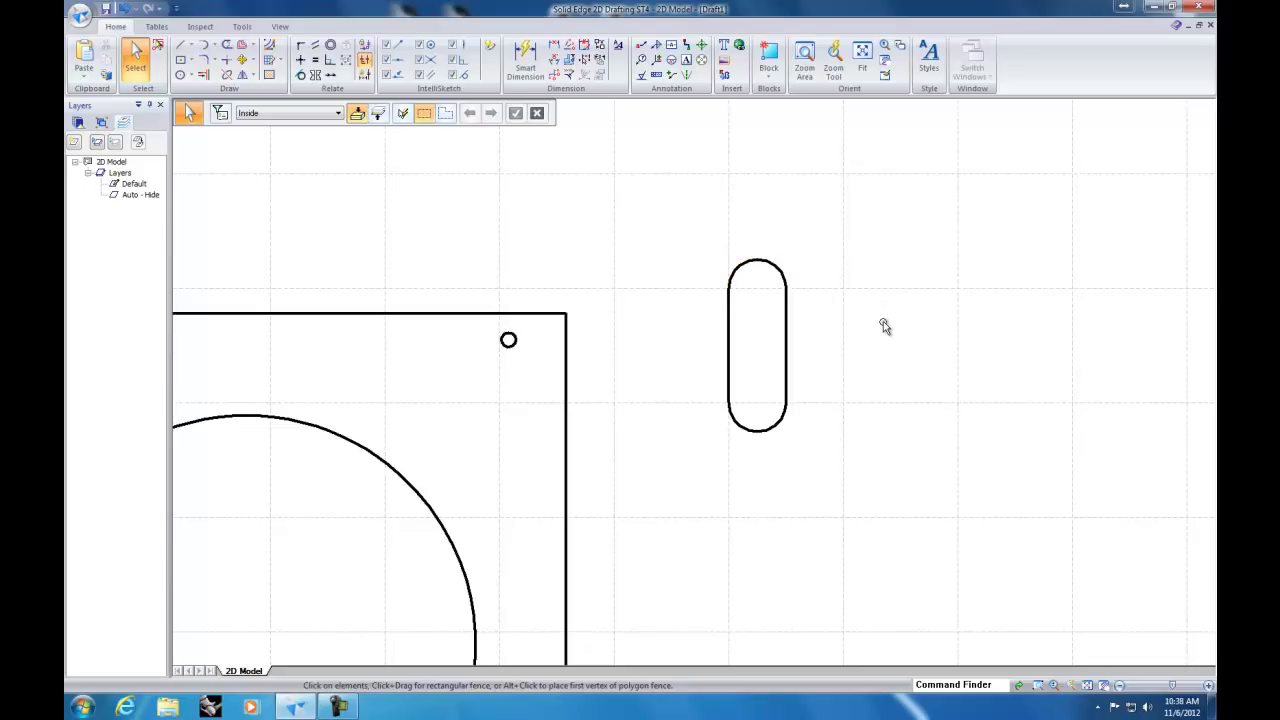
Step: Select the whole slot outline beside the plate and cut it from the drawing
{"action": "left_click_drag", "start_coordinate": [695, 221], "coordinate": [843, 468]}
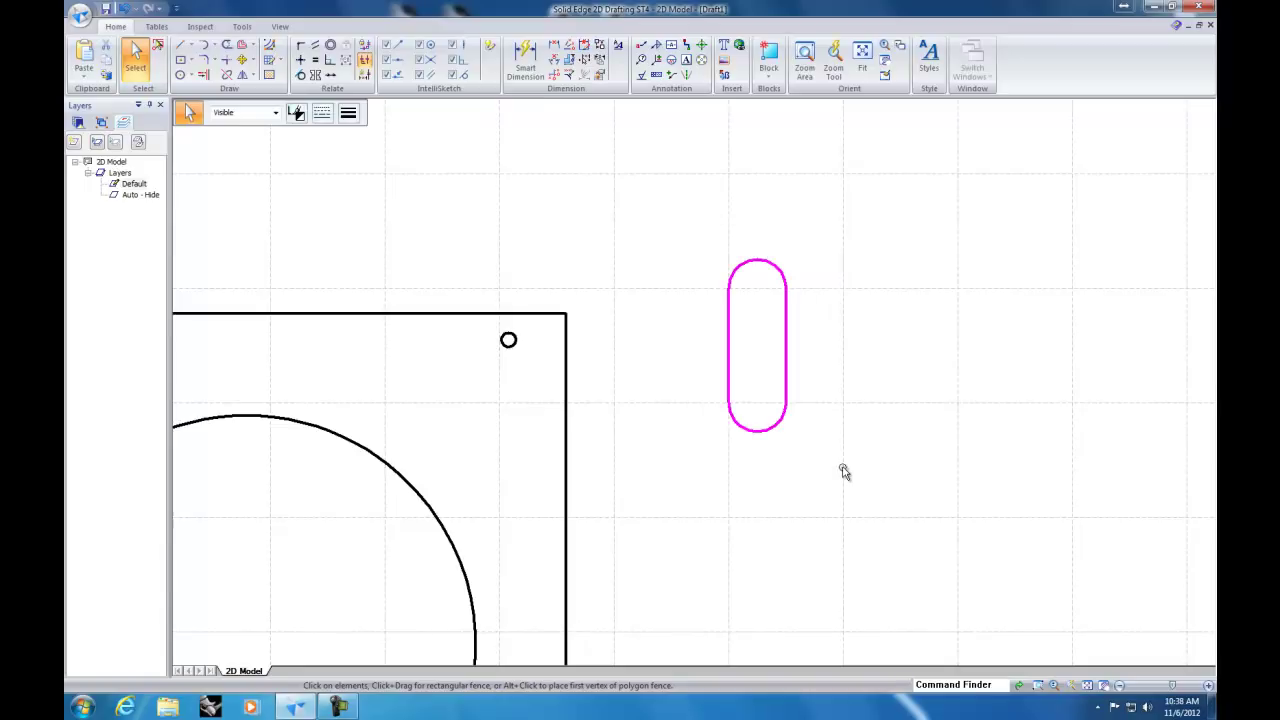
{"action": "left_click", "coordinate": [106, 54]}
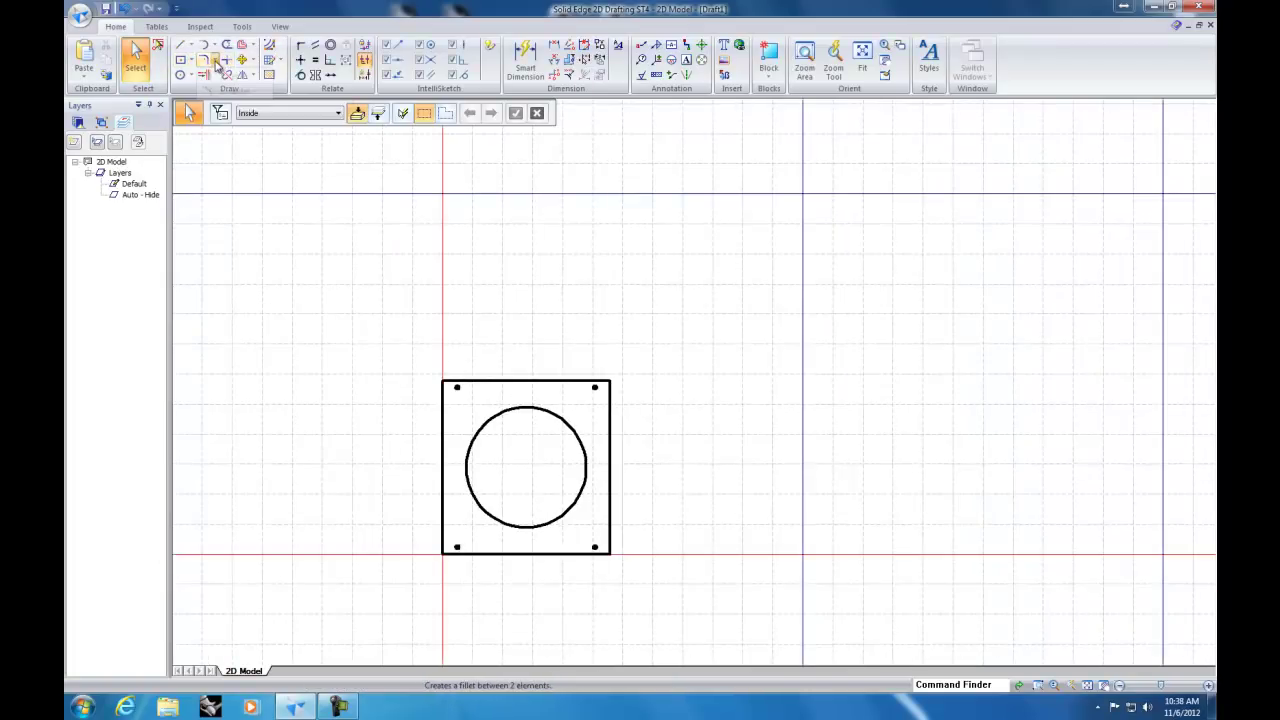
Step: Fillet the plate's upper right corner between the top and right edges with a radius of 0.125 in
{"action": "left_click", "coordinate": [216, 63]}
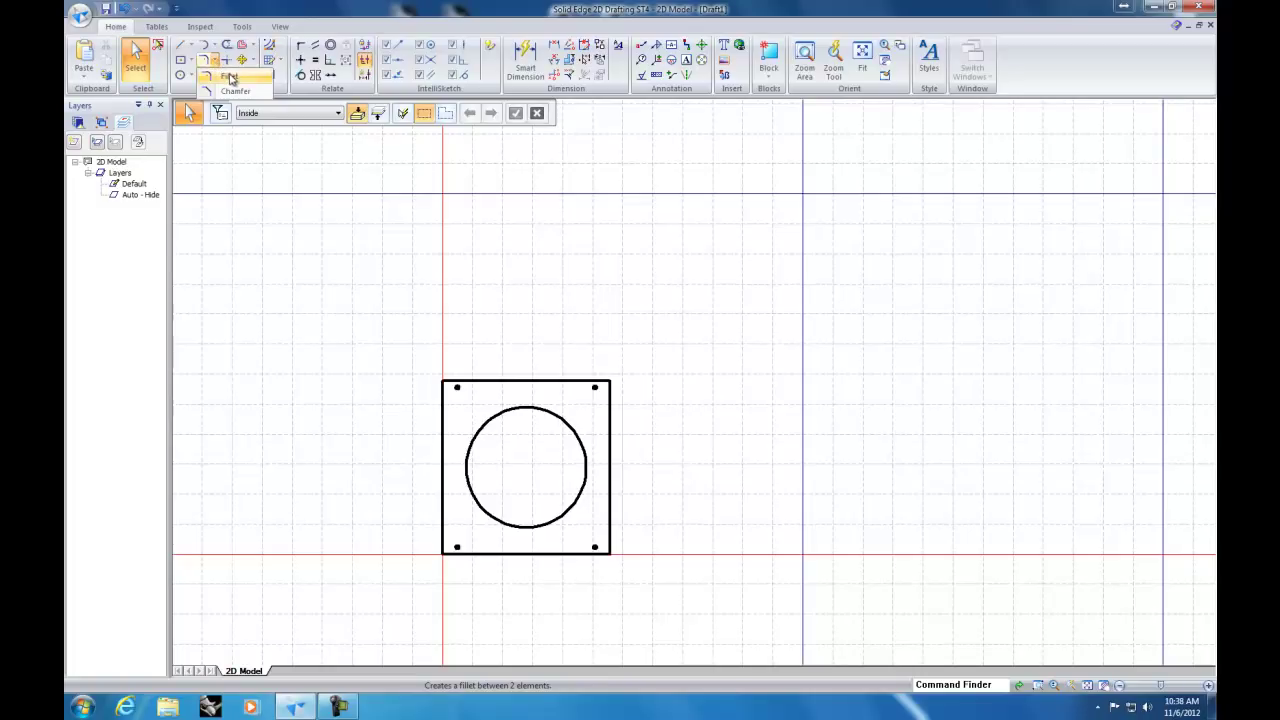
{"action": "left_click", "coordinate": [231, 80]}
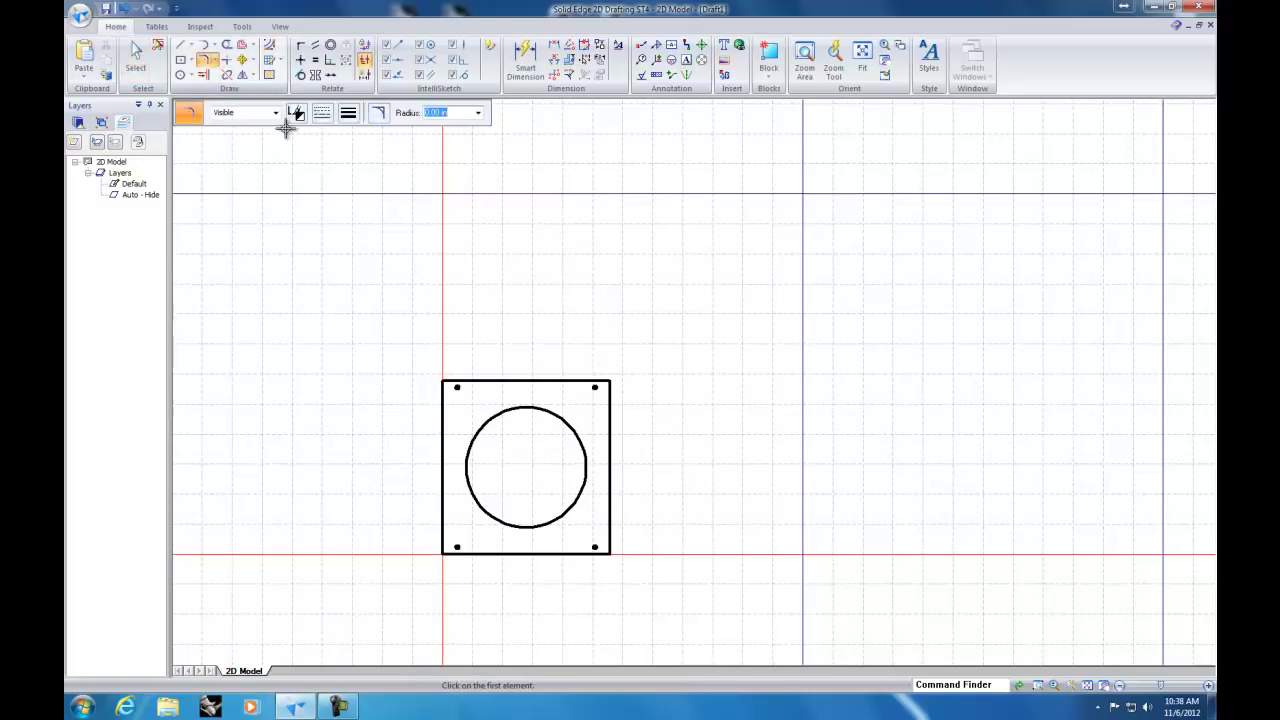
{"action": "scroll", "coordinate": [594, 429], "scroll_direction": "down", "scroll_amount": 3}
{"action": "scroll", "coordinate": [596, 416], "scroll_direction": "up", "scroll_amount": 6}
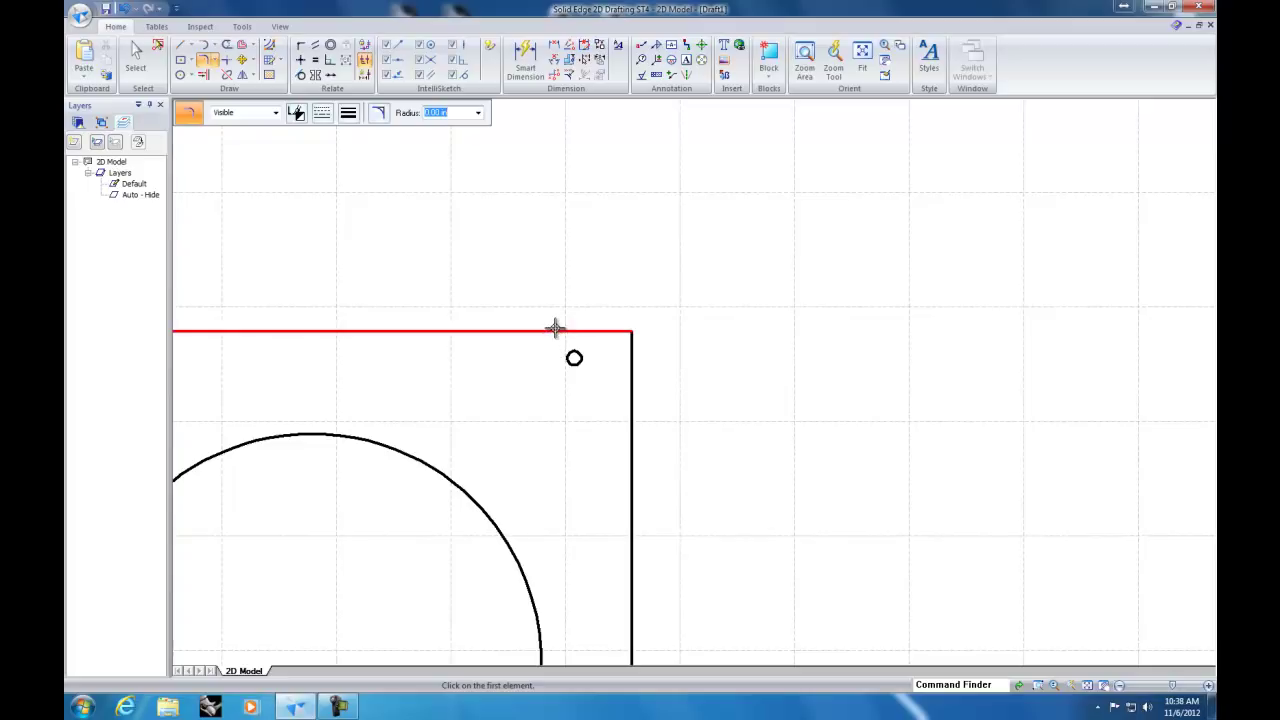
{"action": "left_click", "coordinate": [558, 331]}
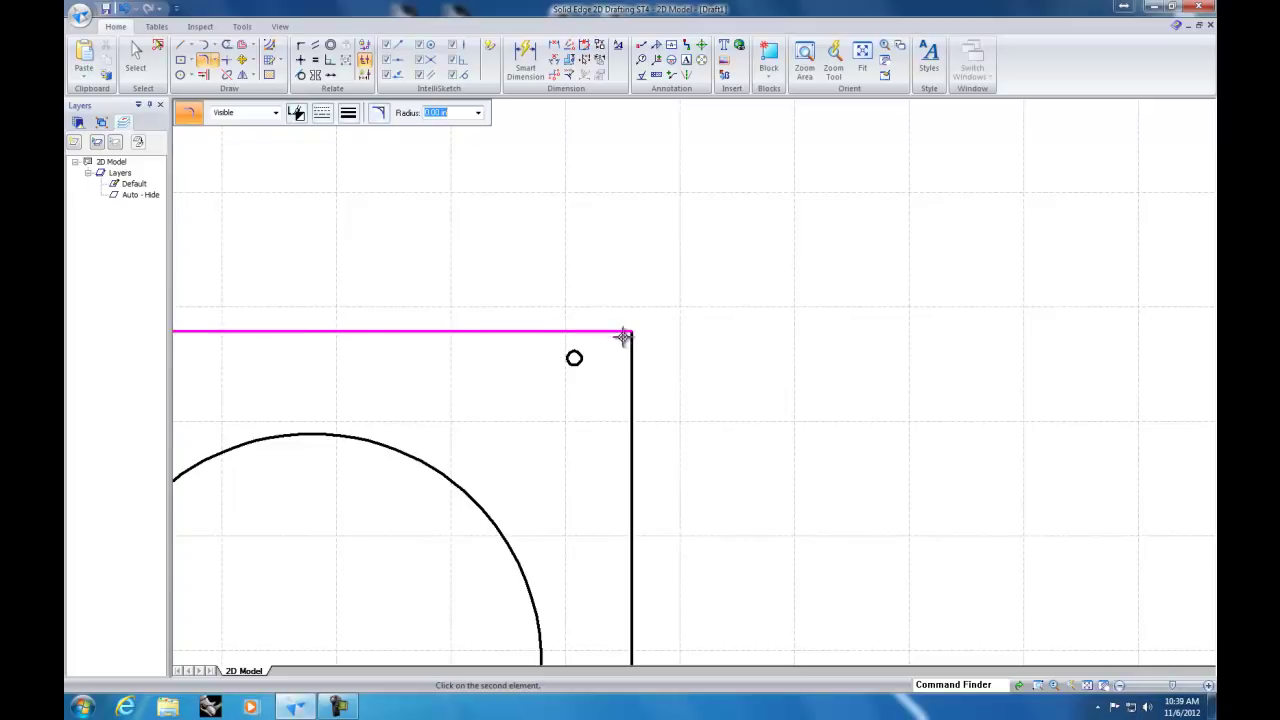
{"action": "left_click", "coordinate": [632, 374]}
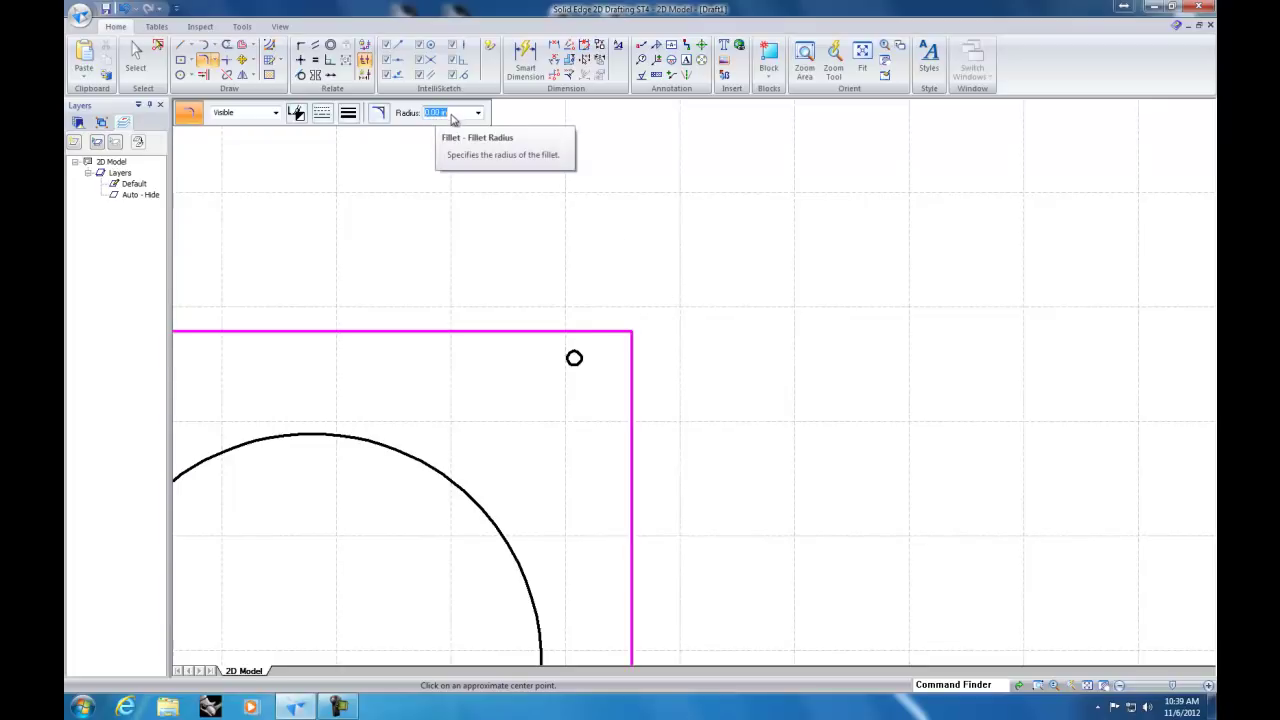
{"action": "key", "text": "BackSpace"}
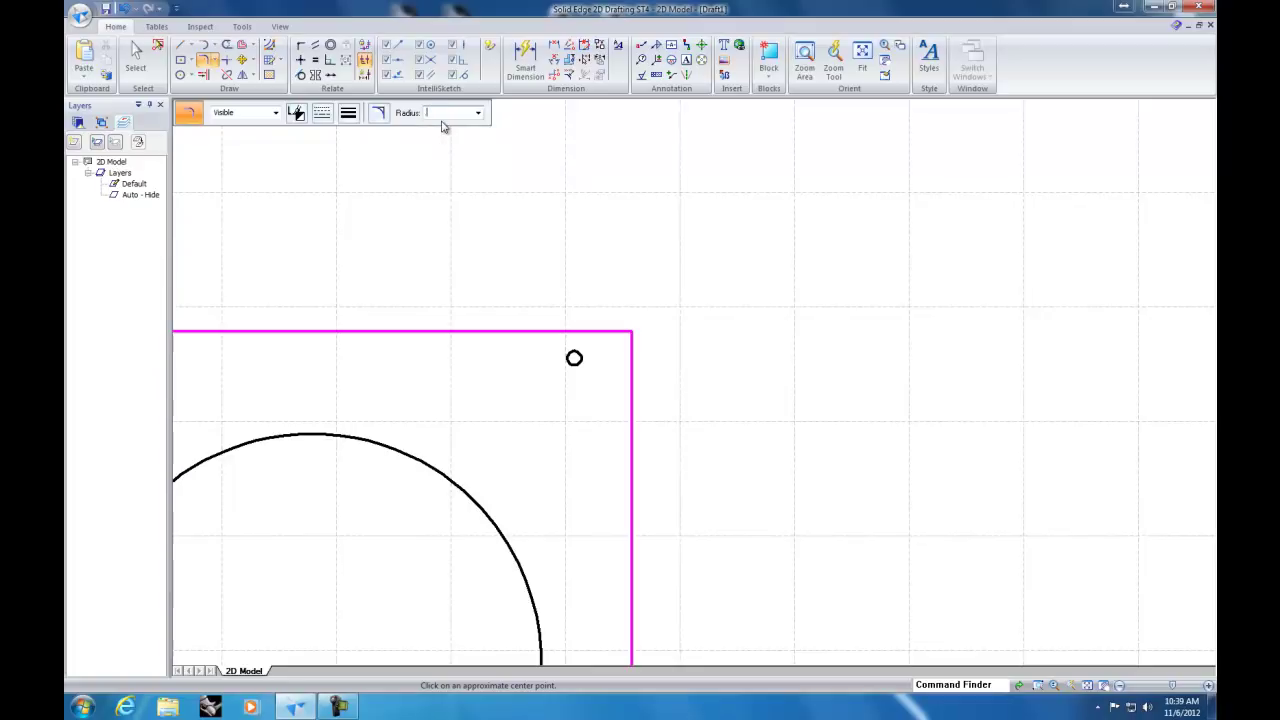
{"action": "type", "text": ".125"}
{"action": "key", "text": "Return"}
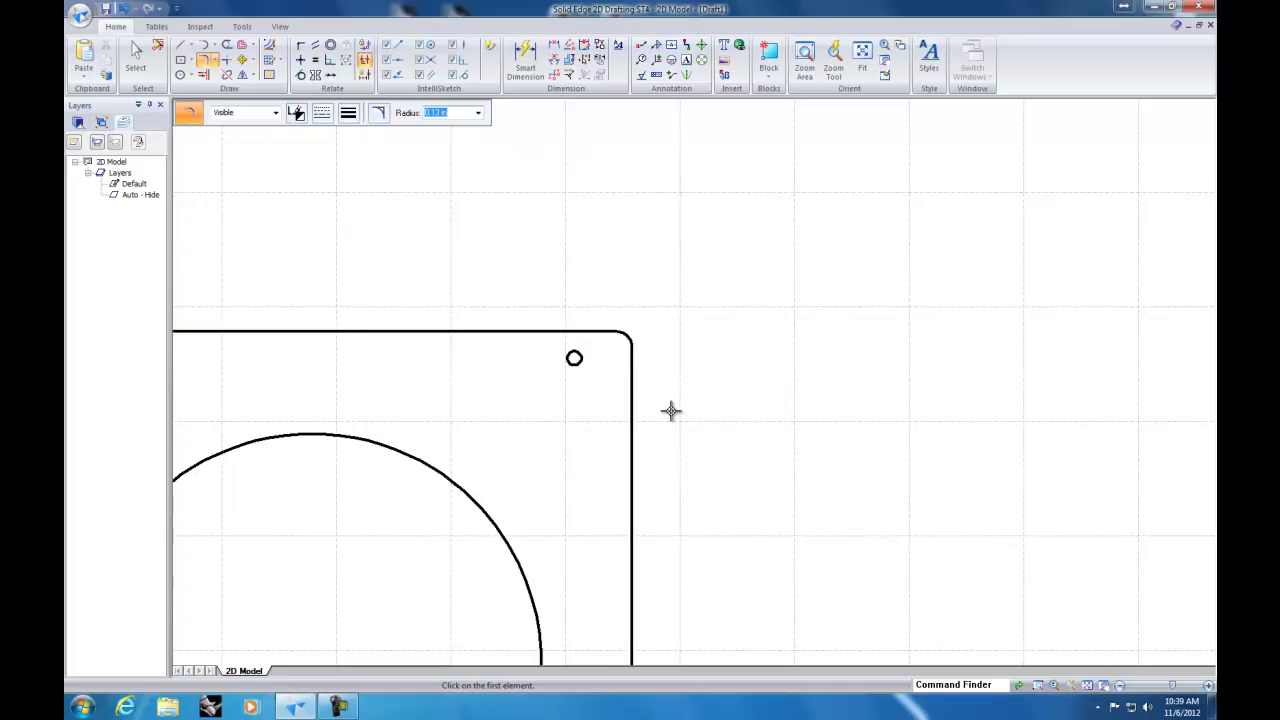
Step: Fillet the plate's upper left corner between the top and left edges with the same radius
{"action": "scroll", "coordinate": [669, 410], "scroll_direction": "down", "scroll_amount": 2}
{"action": "scroll", "coordinate": [300, 380], "scroll_direction": "up", "scroll_amount": 3}
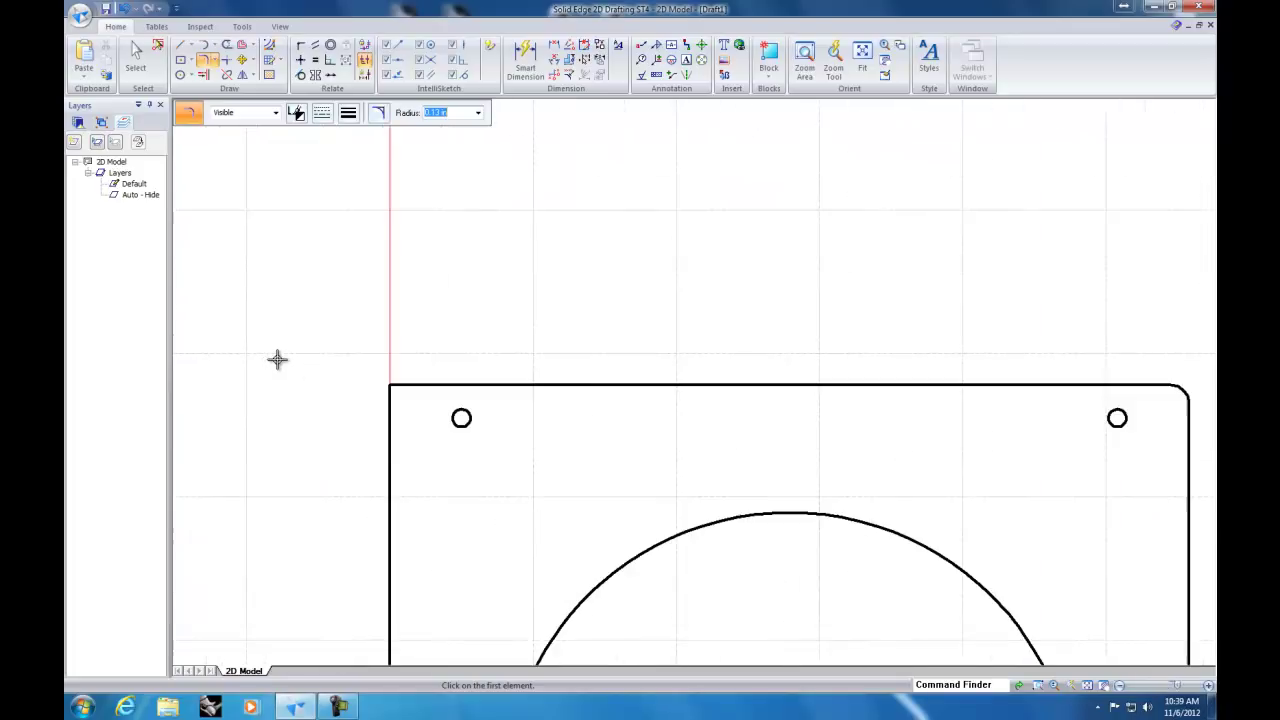
{"action": "left_click", "coordinate": [546, 391]}
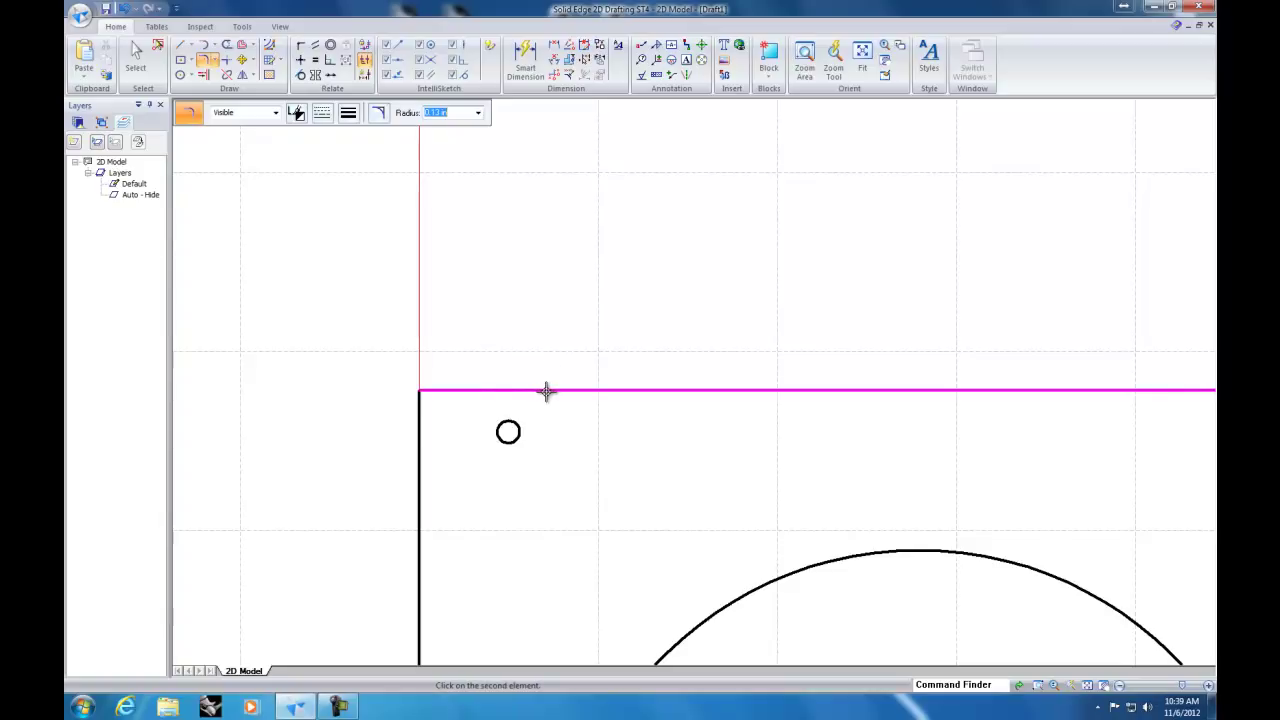
{"action": "left_click", "coordinate": [420, 446]}
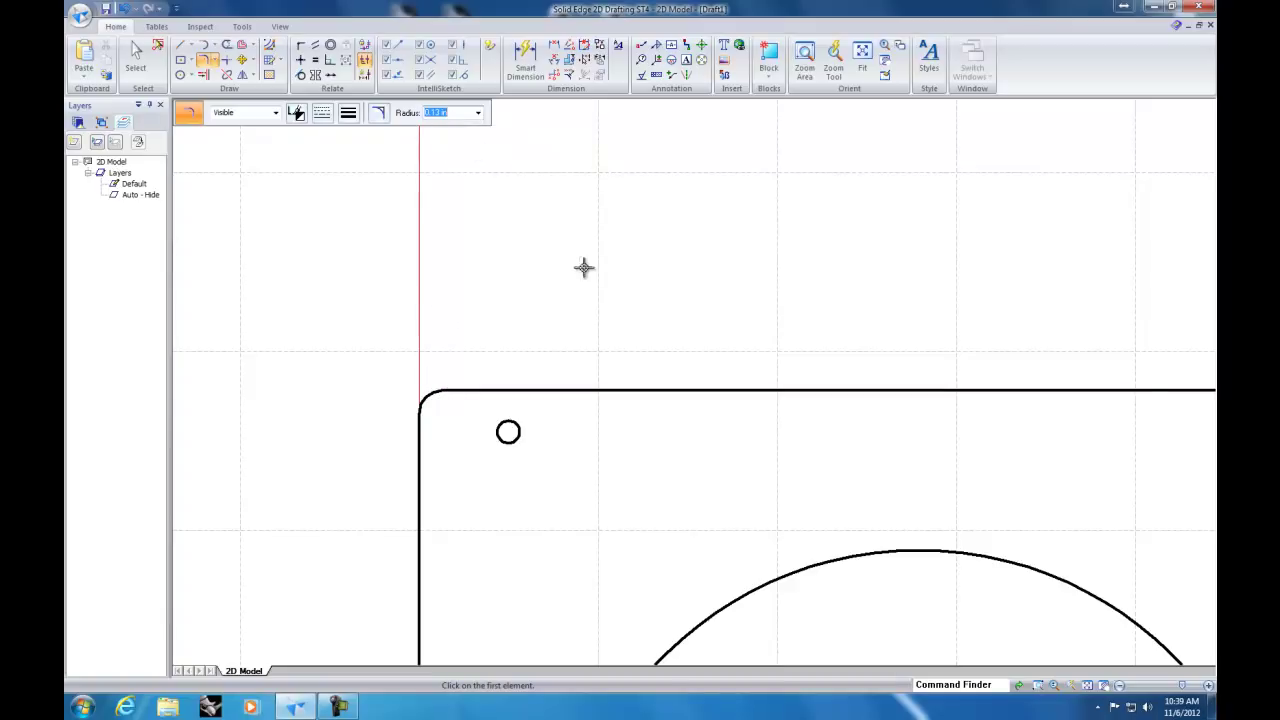
Step: Fillet the plate's lower right corner between the right and bottom edges with the same radius
{"action": "scroll", "coordinate": [626, 341], "scroll_direction": "down", "scroll_amount": 3}
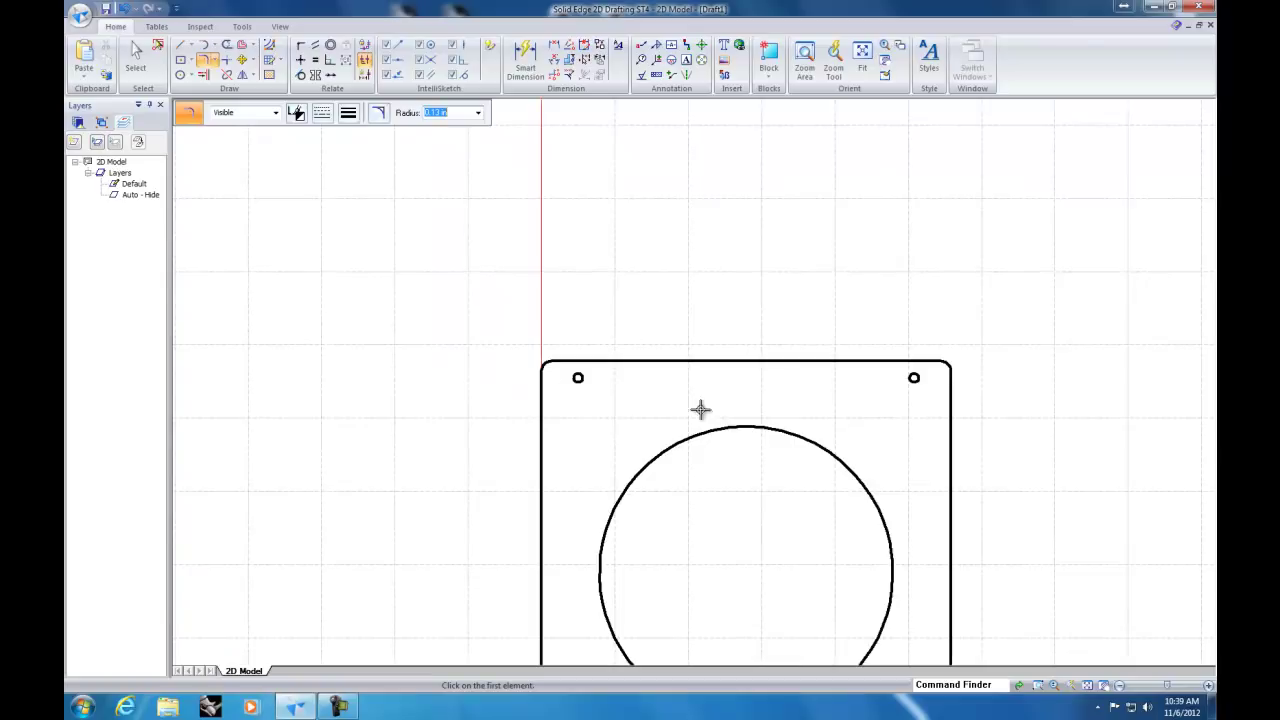
{"action": "scroll", "coordinate": [777, 455], "scroll_direction": "down", "scroll_amount": 4}
{"action": "scroll", "coordinate": [828, 582], "scroll_direction": "up", "scroll_amount": 4}
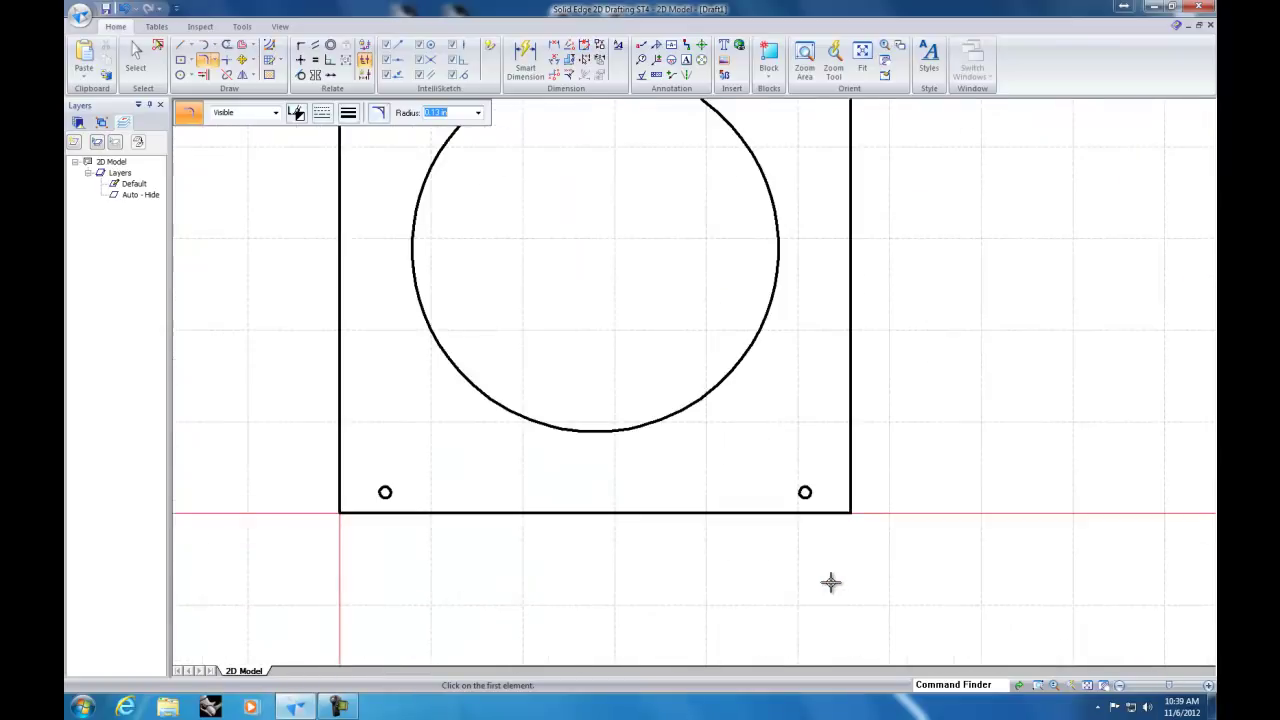
{"action": "left_click", "coordinate": [850, 490]}
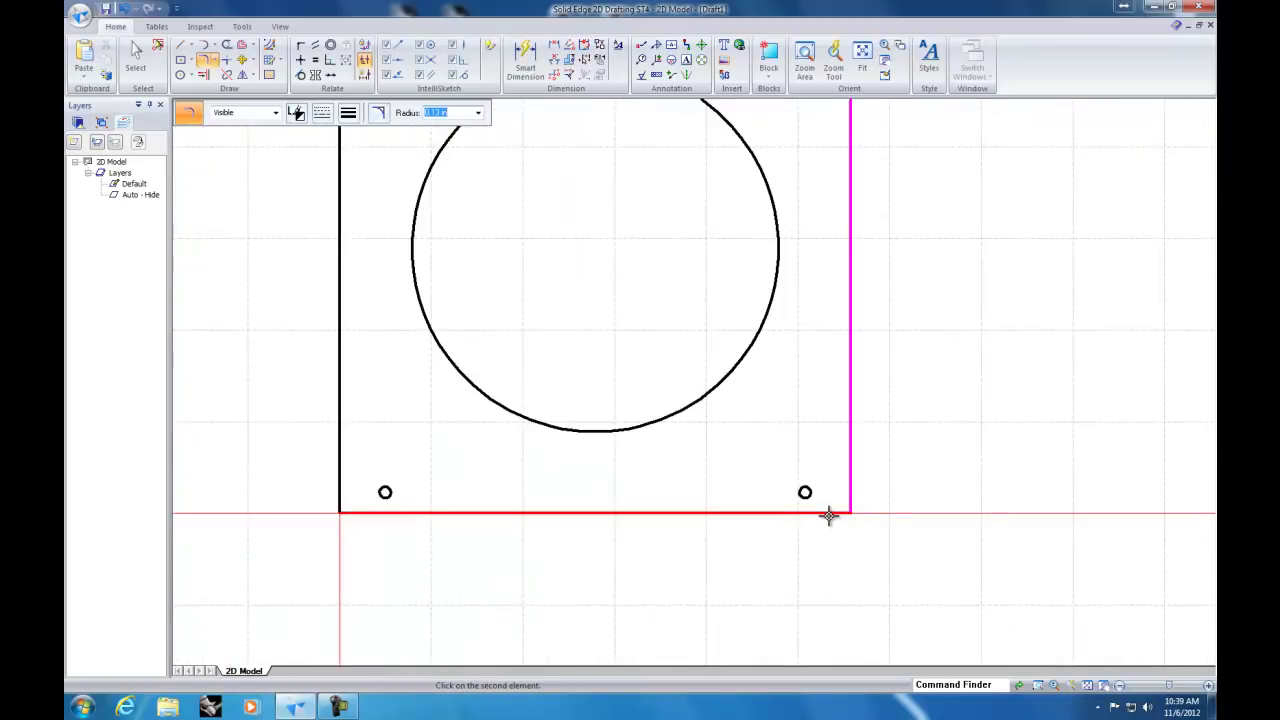
{"action": "left_click", "coordinate": [828, 515]}
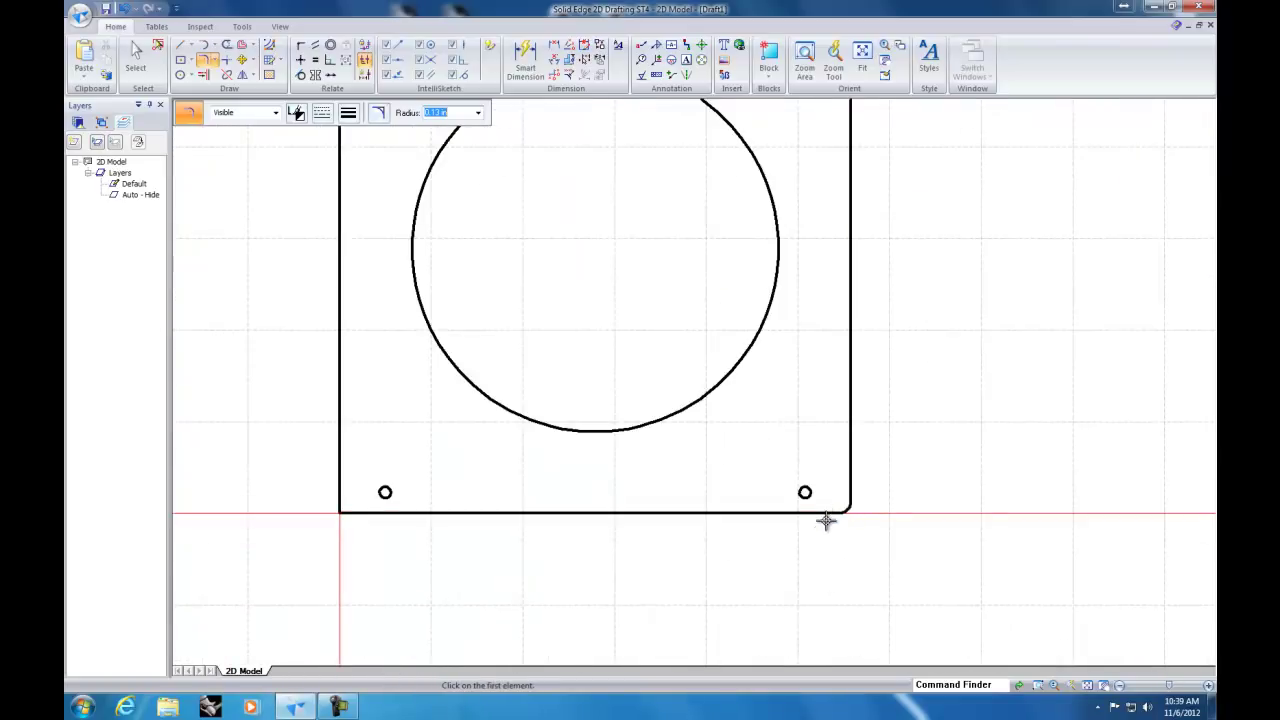
Step: Fillet the plate's lower left corner between the bottom and left edges with the same radius
{"action": "left_click", "coordinate": [364, 513]}
{"action": "left_click", "coordinate": [340, 491]}
{"action": "scroll", "coordinate": [534, 600], "scroll_direction": "down", "scroll_amount": 3}
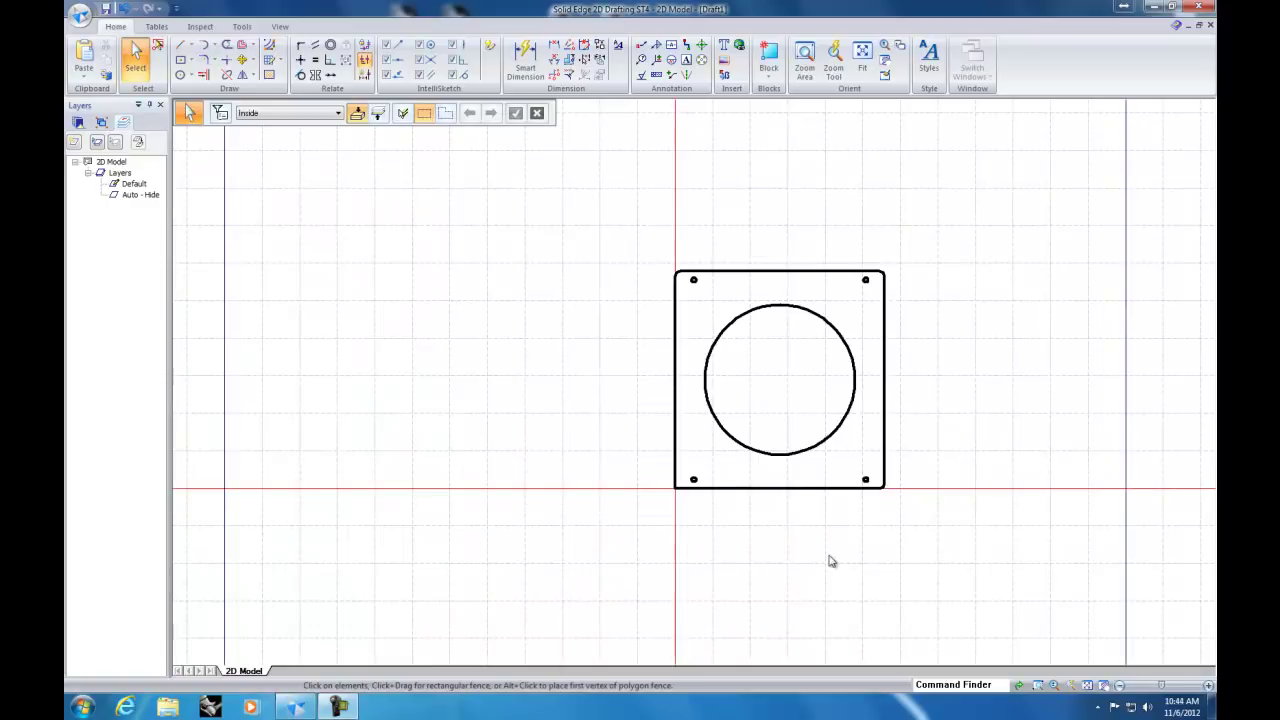
Step: Draw two separate lines beside the plate: a vertical one and a horizontal one starting level with its upper end, each about 2 in long
{"action": "left_click", "coordinate": [214, 61]}
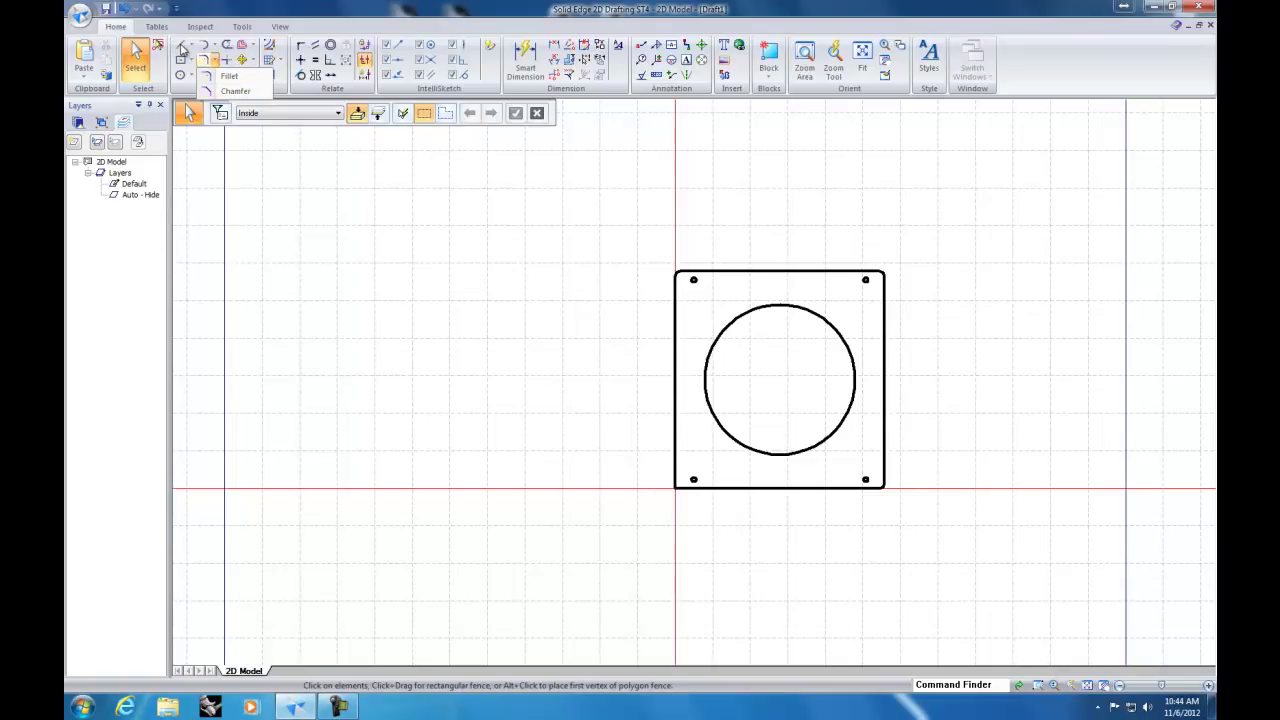
{"action": "left_click", "coordinate": [181, 46]}
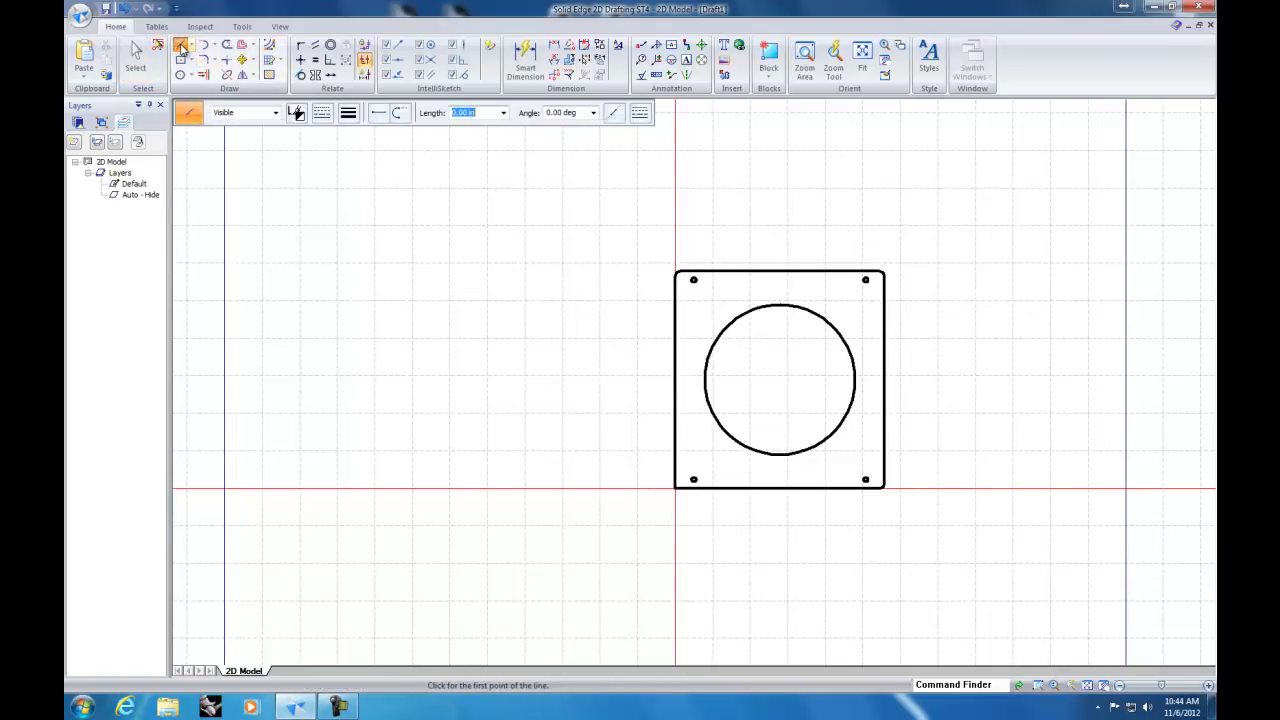
{"action": "left_click", "coordinate": [415, 263]}
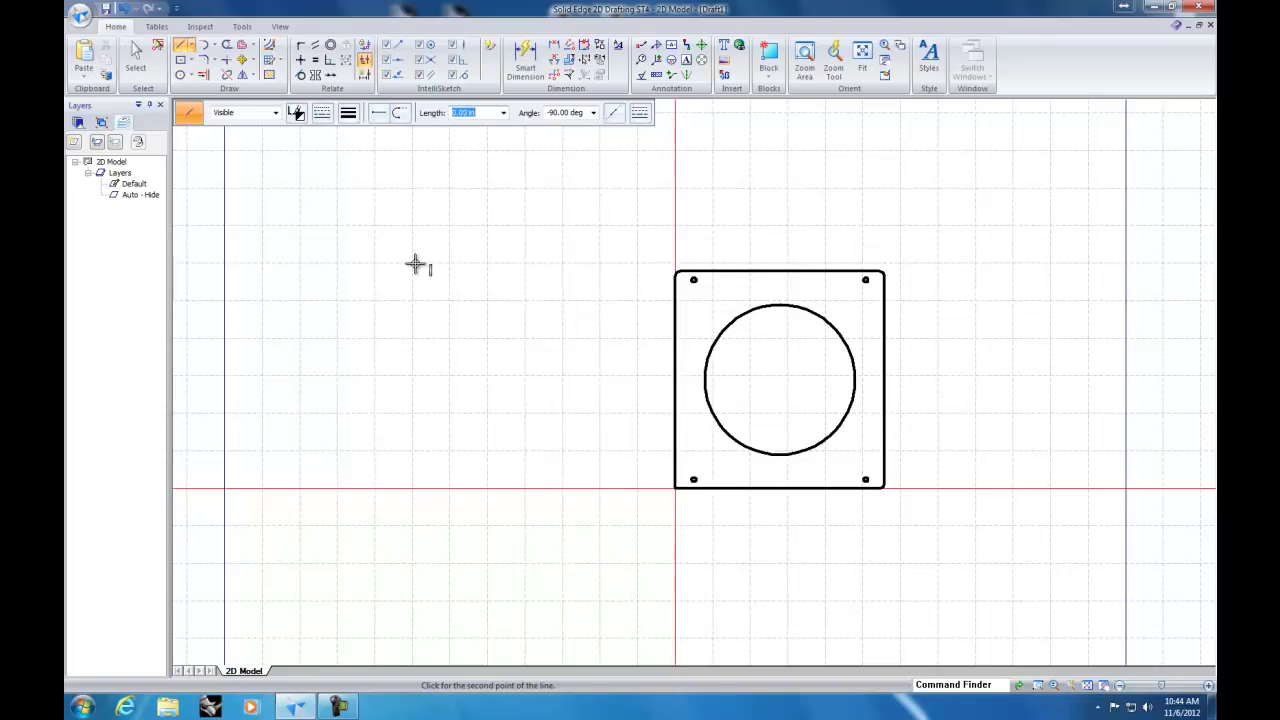
{"action": "left_click", "coordinate": [412, 338]}
{"action": "right_click", "coordinate": [506, 341]}
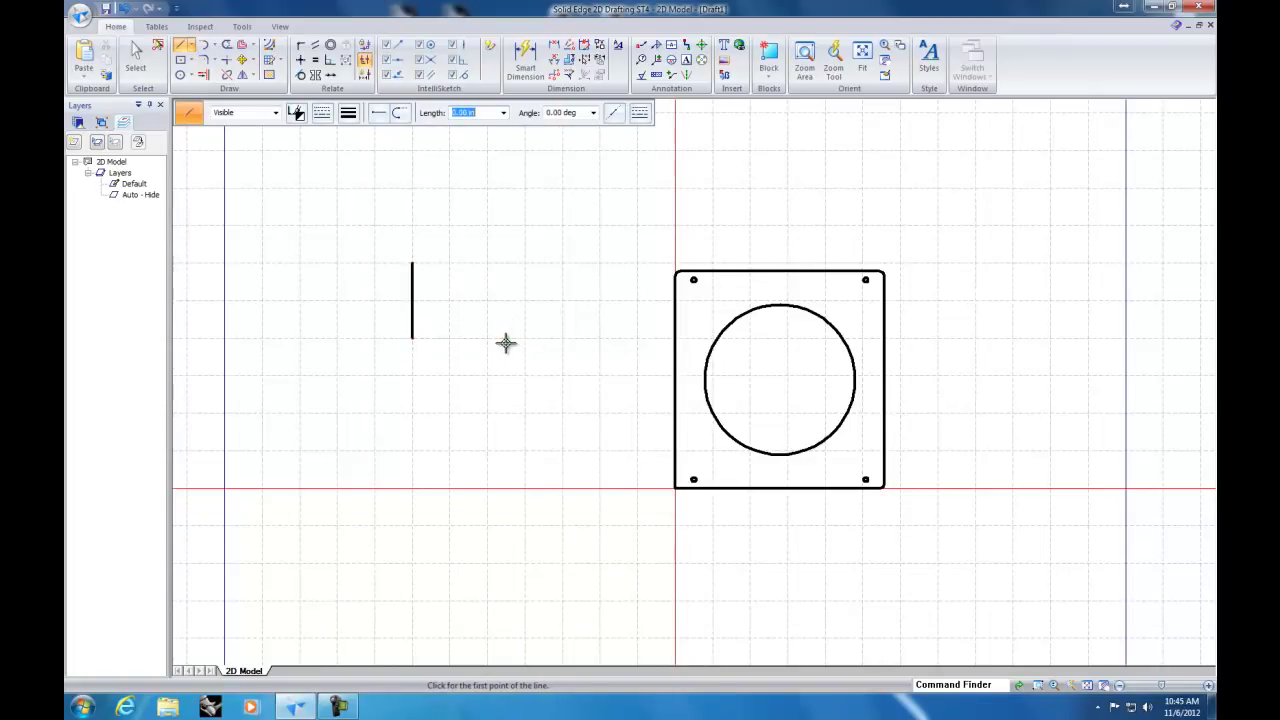
{"action": "left_click", "coordinate": [449, 264]}
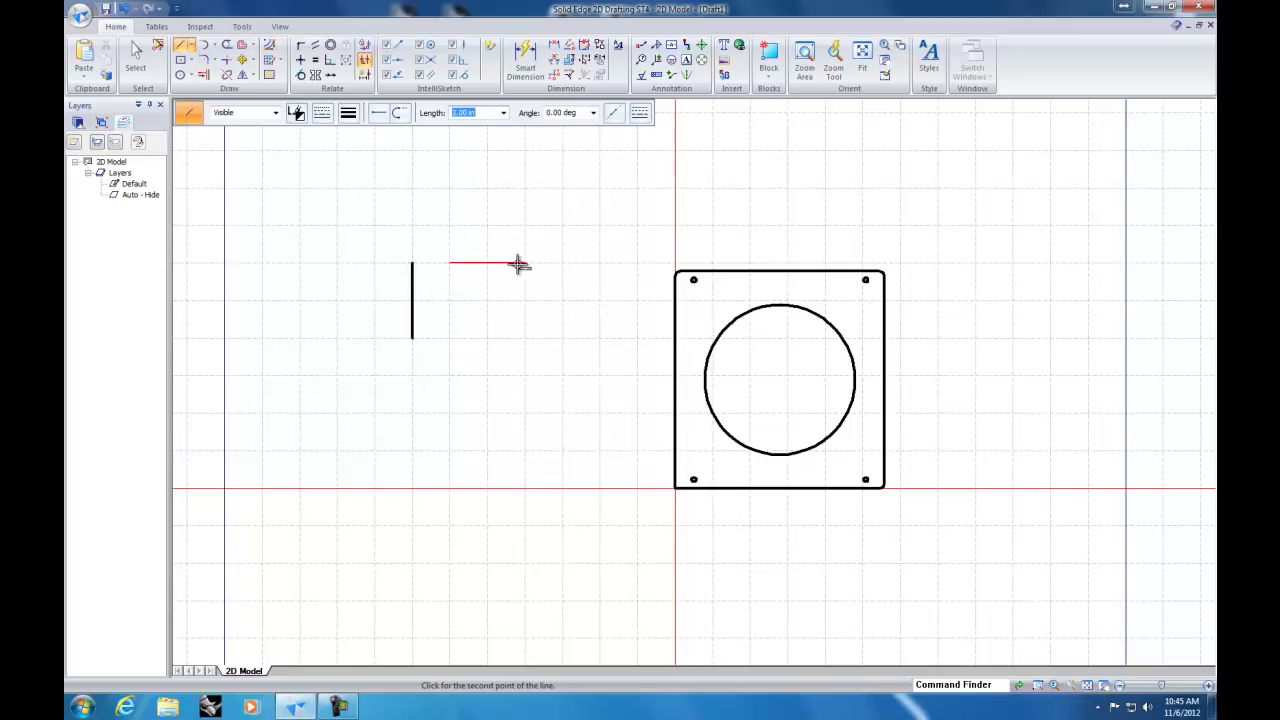
{"action": "left_click", "coordinate": [525, 263]}
{"action": "right_click", "coordinate": [550, 297]}
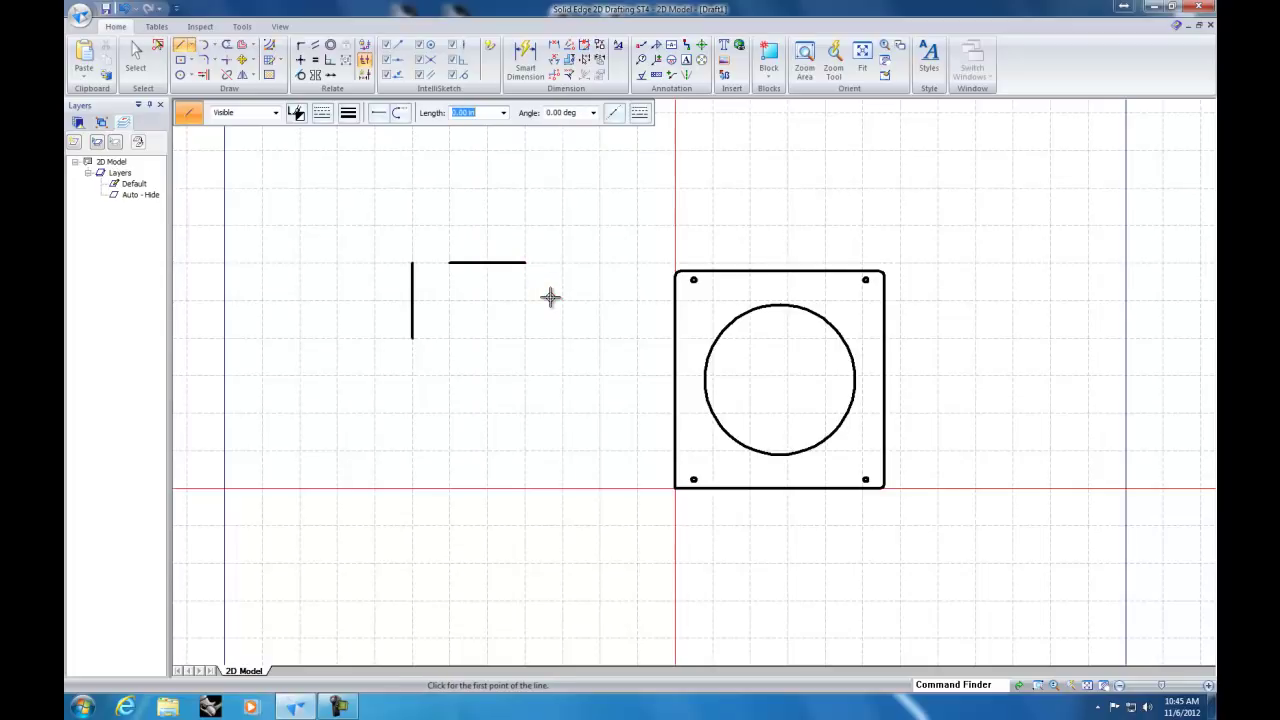
Step: Start a chamfer between the separate vertical and horizontal lines, and open the list of chamfer angles
{"action": "left_click", "coordinate": [212, 60]}
{"action": "left_click", "coordinate": [233, 92]}
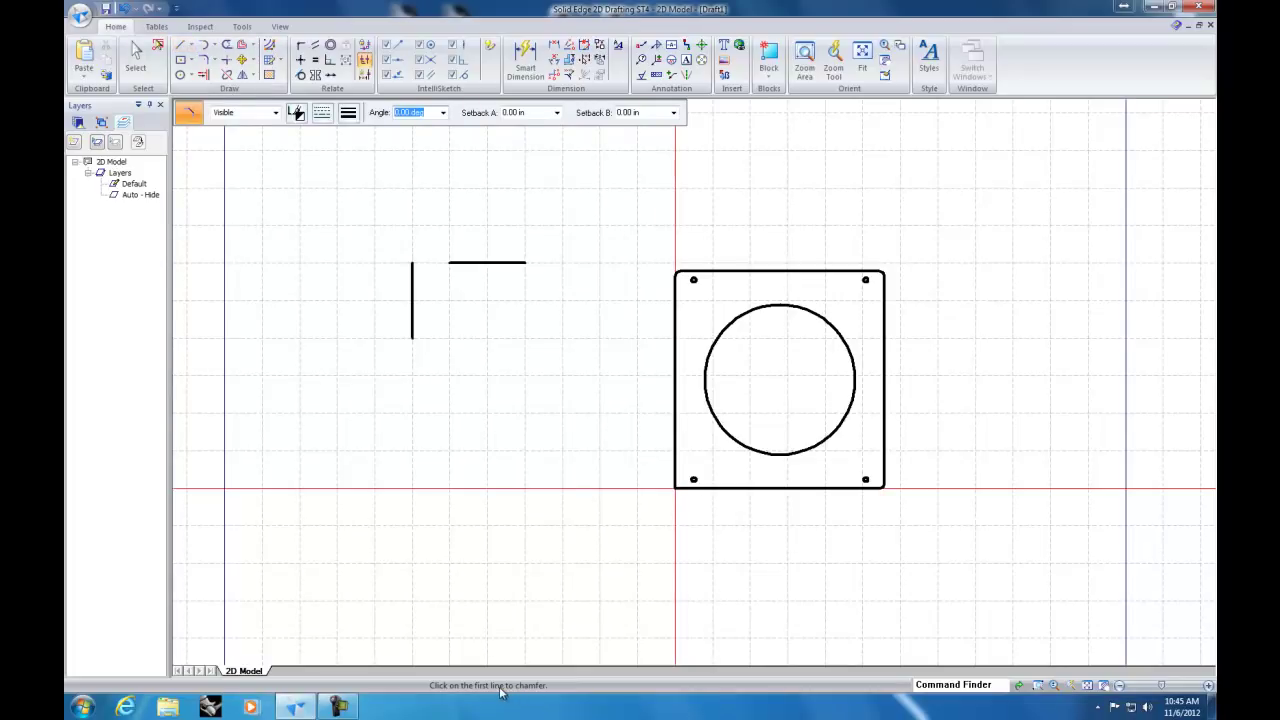
{"action": "left_click", "coordinate": [412, 314]}
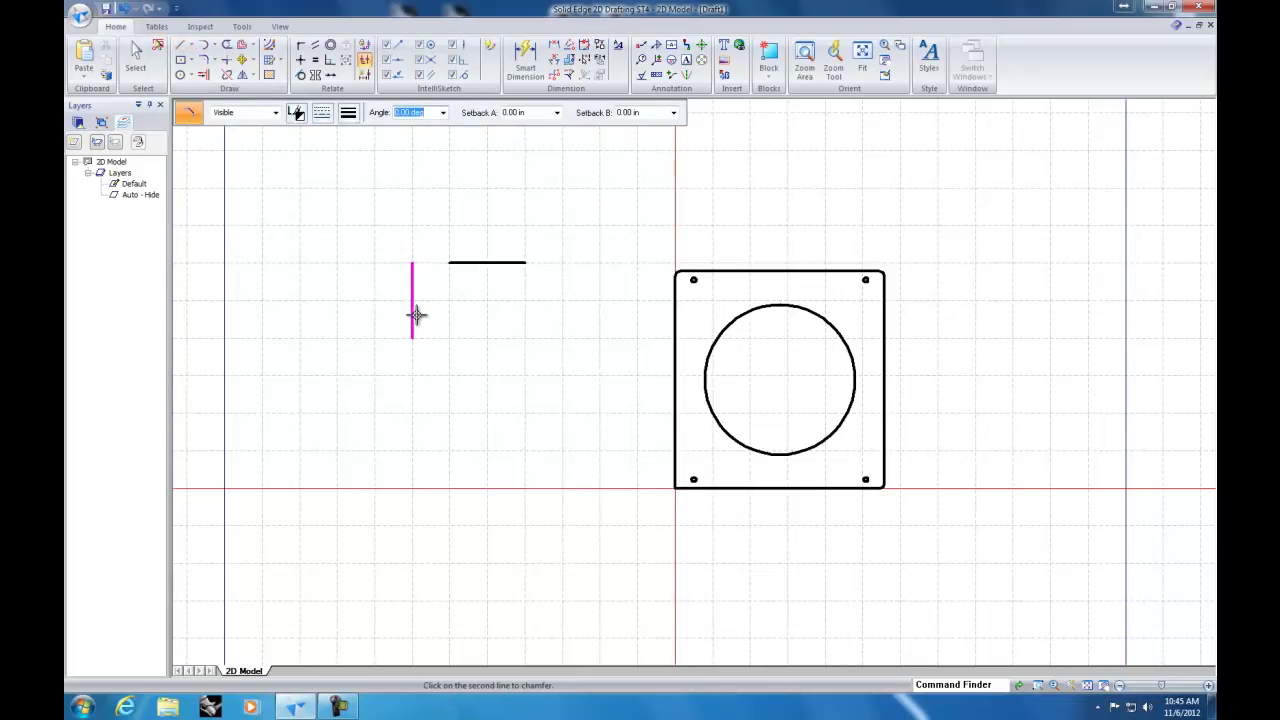
{"action": "left_click", "coordinate": [499, 263]}
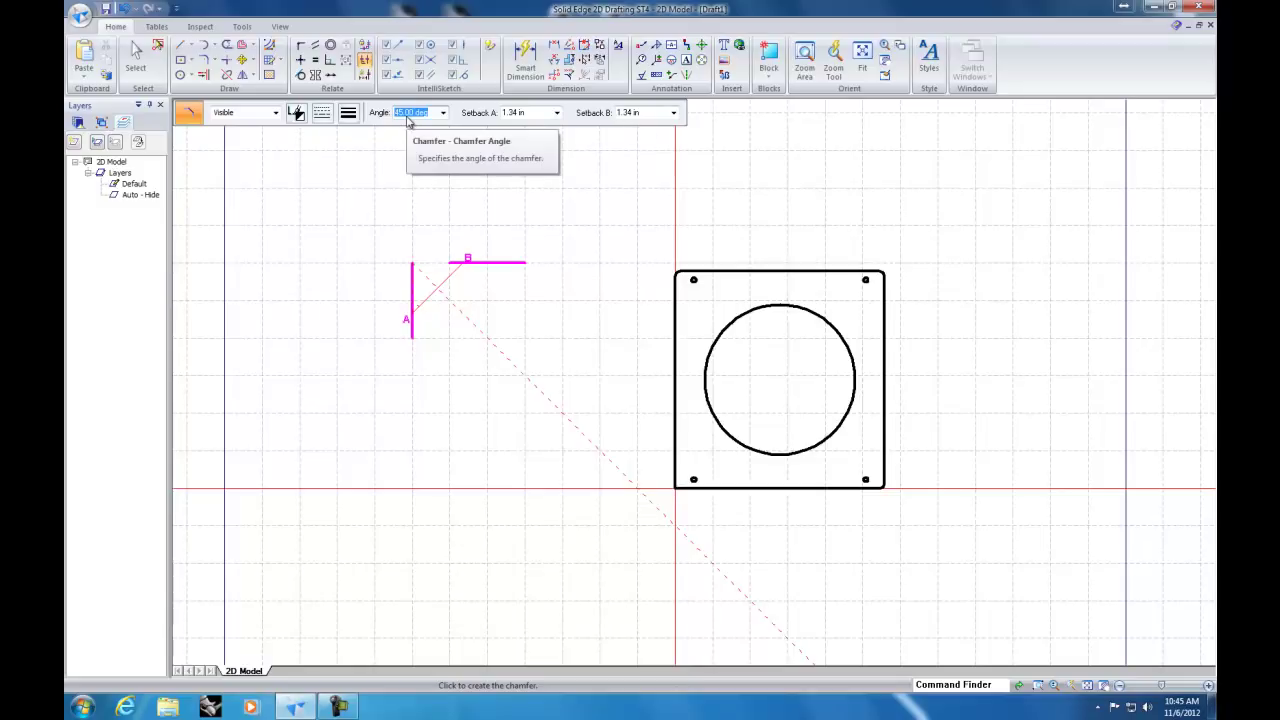
{"action": "left_click", "coordinate": [442, 113]}
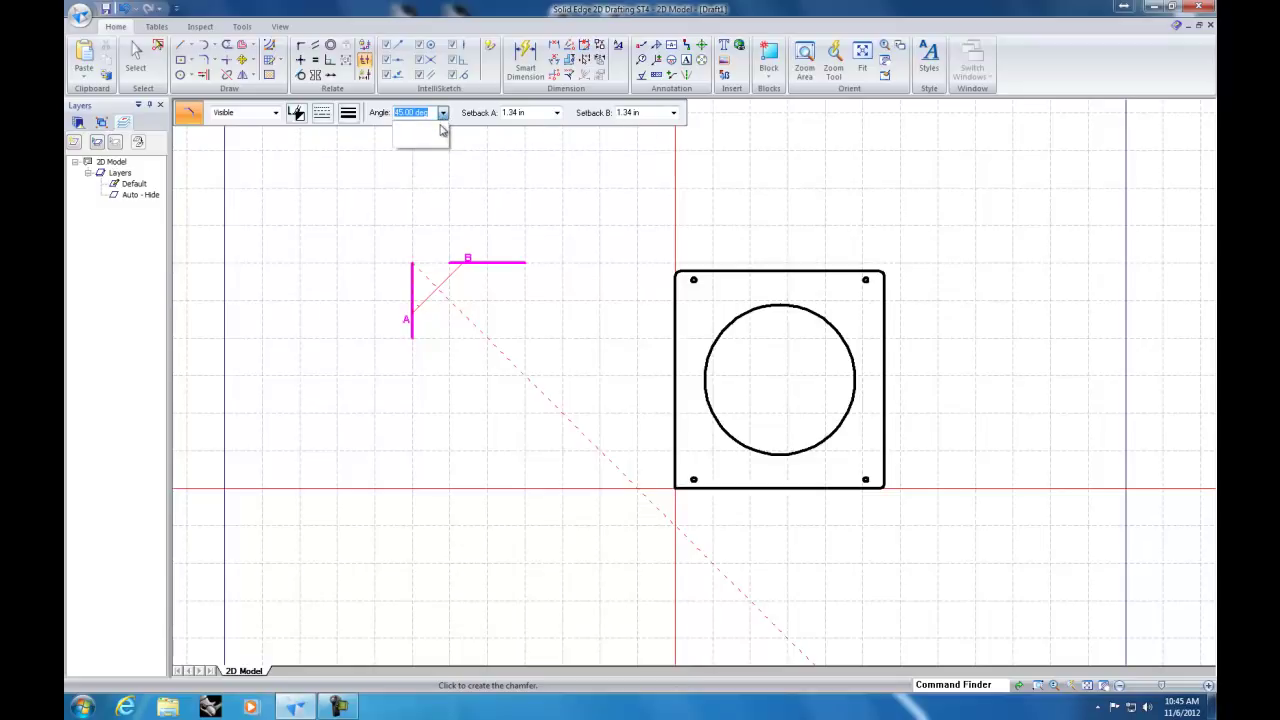
Step: Chamfer the corner between the vertical and horizontal lines at 45 degrees with setbacks of about 1.34 in
{"action": "left_click", "coordinate": [420, 119]}
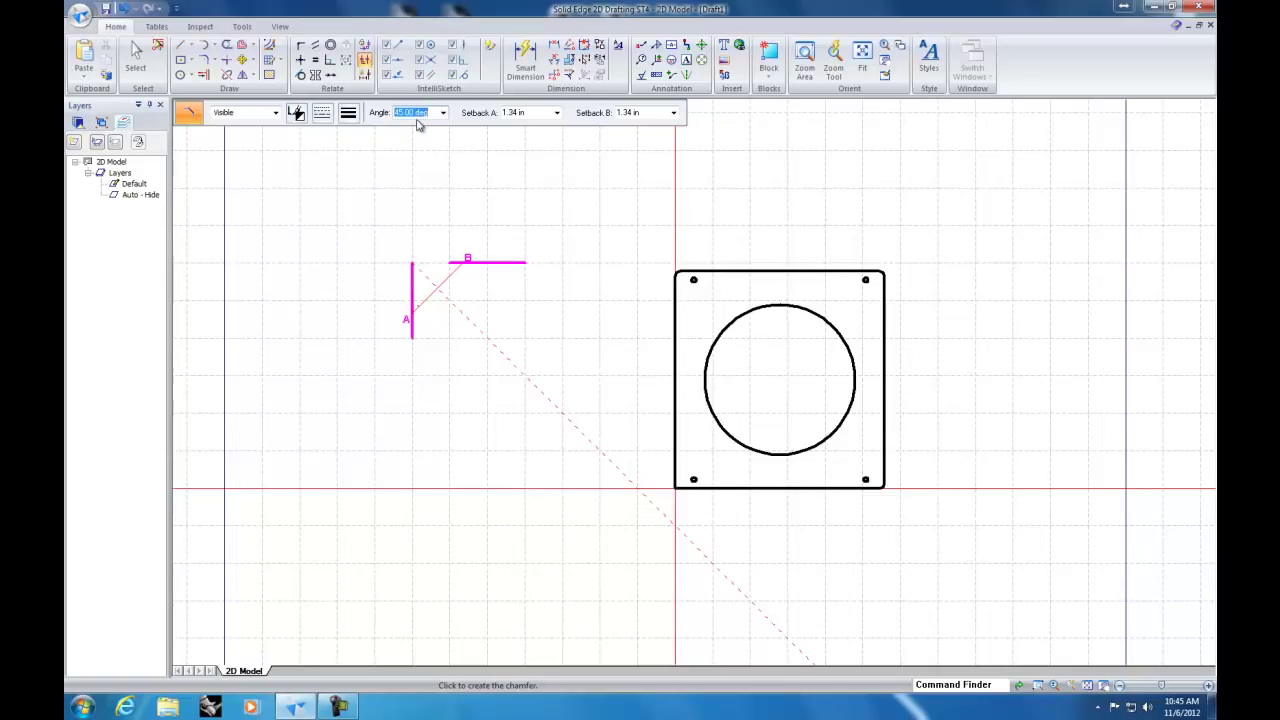
{"action": "key", "text": "BackSpace"}
{"action": "key", "text": "Tab"}
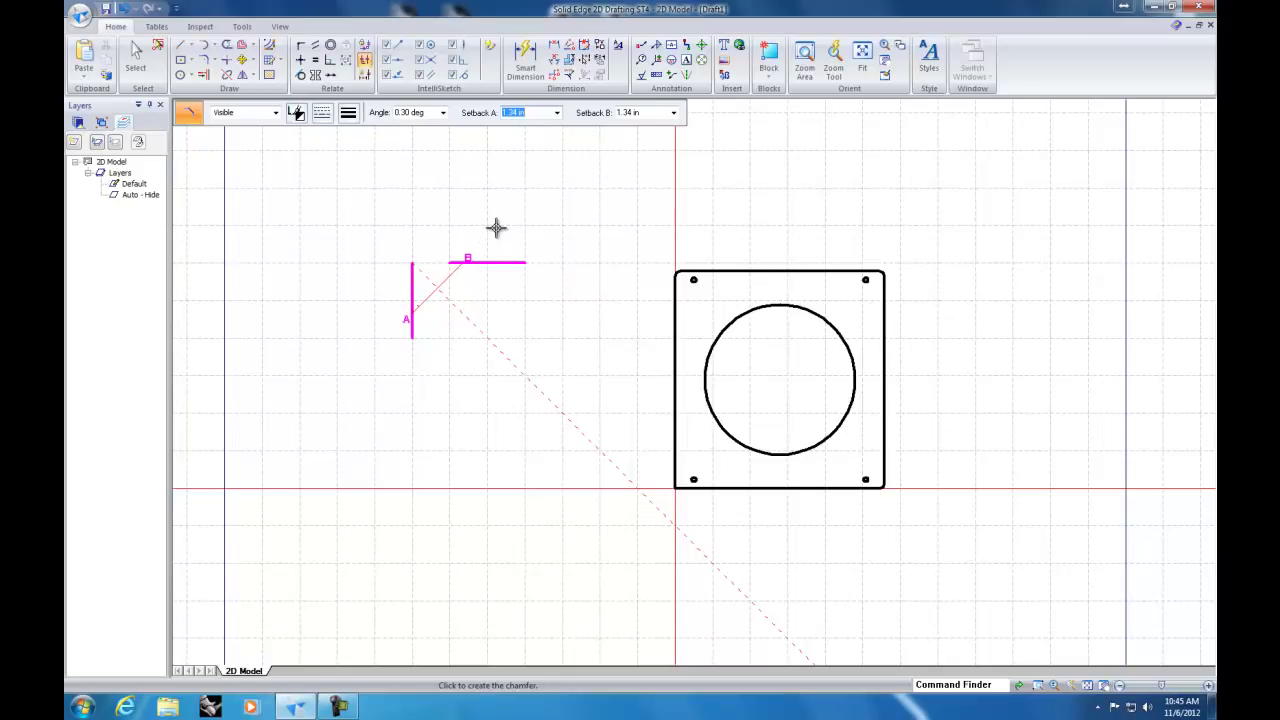
{"action": "key", "text": "Tab"}
{"action": "key", "text": "Tab"}
{"action": "left_click", "coordinate": [410, 117]}
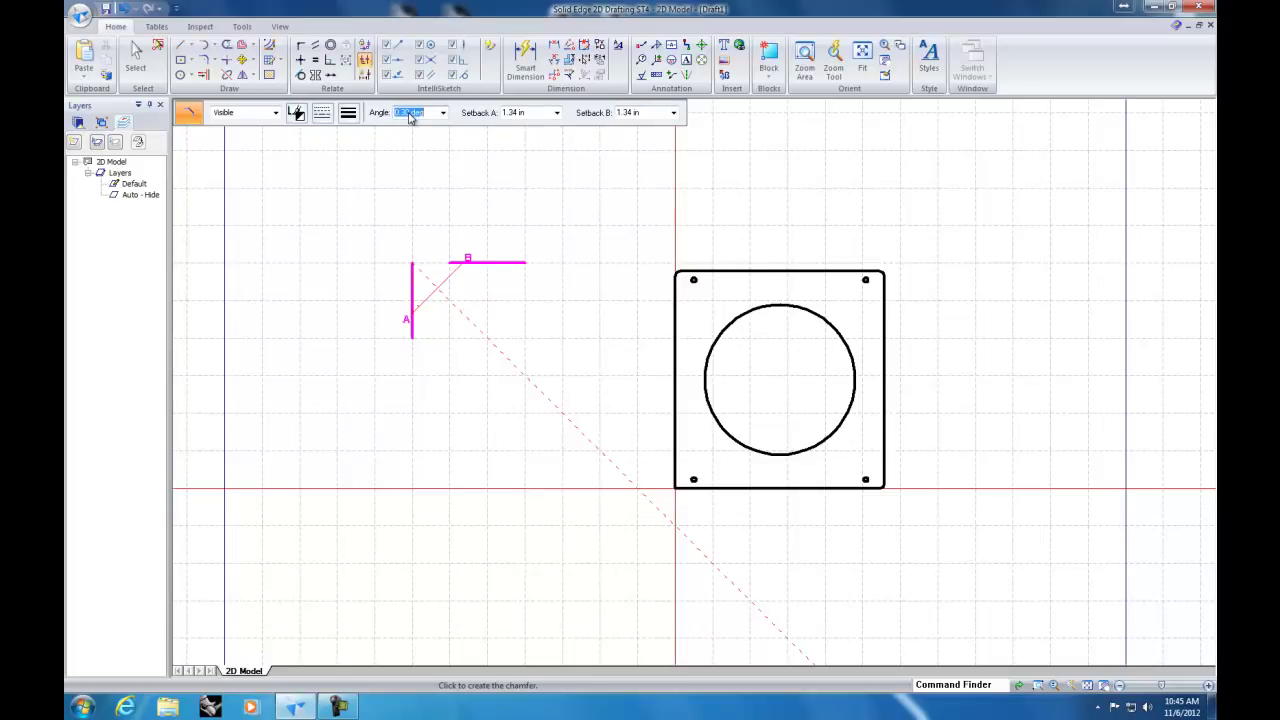
{"action": "key", "text": "Tab"}
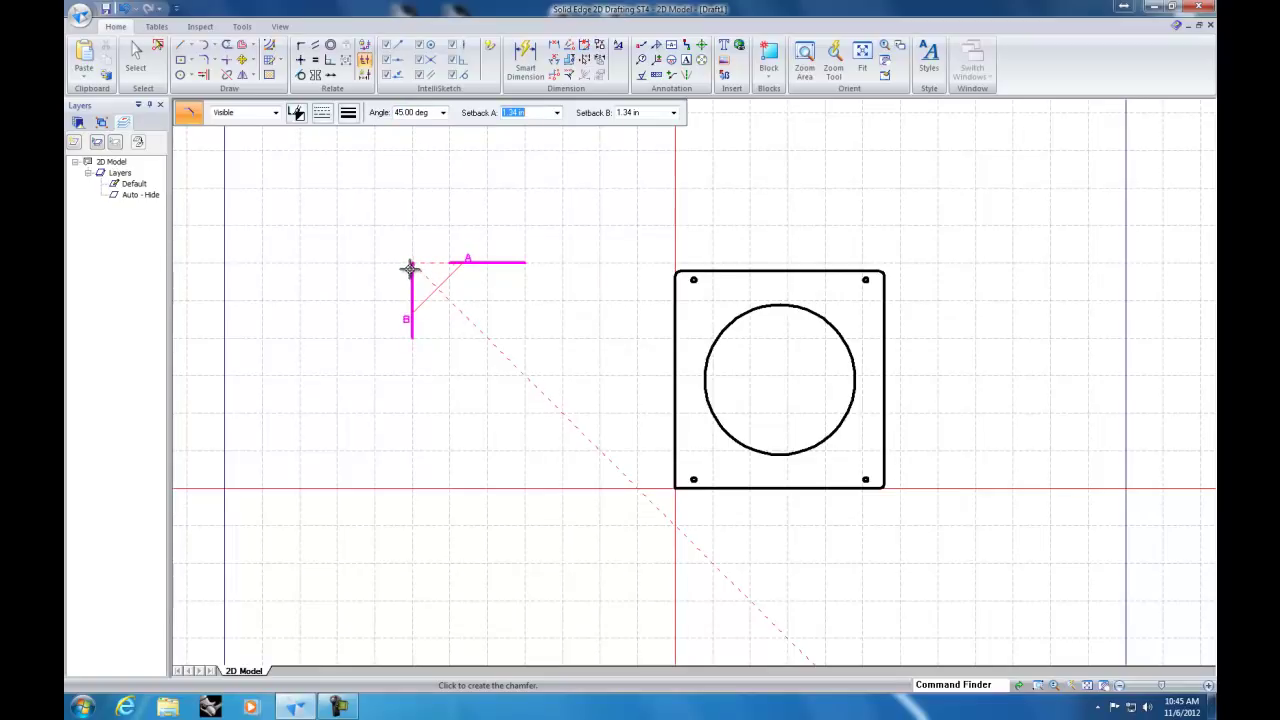
{"action": "left_click", "coordinate": [421, 299]}
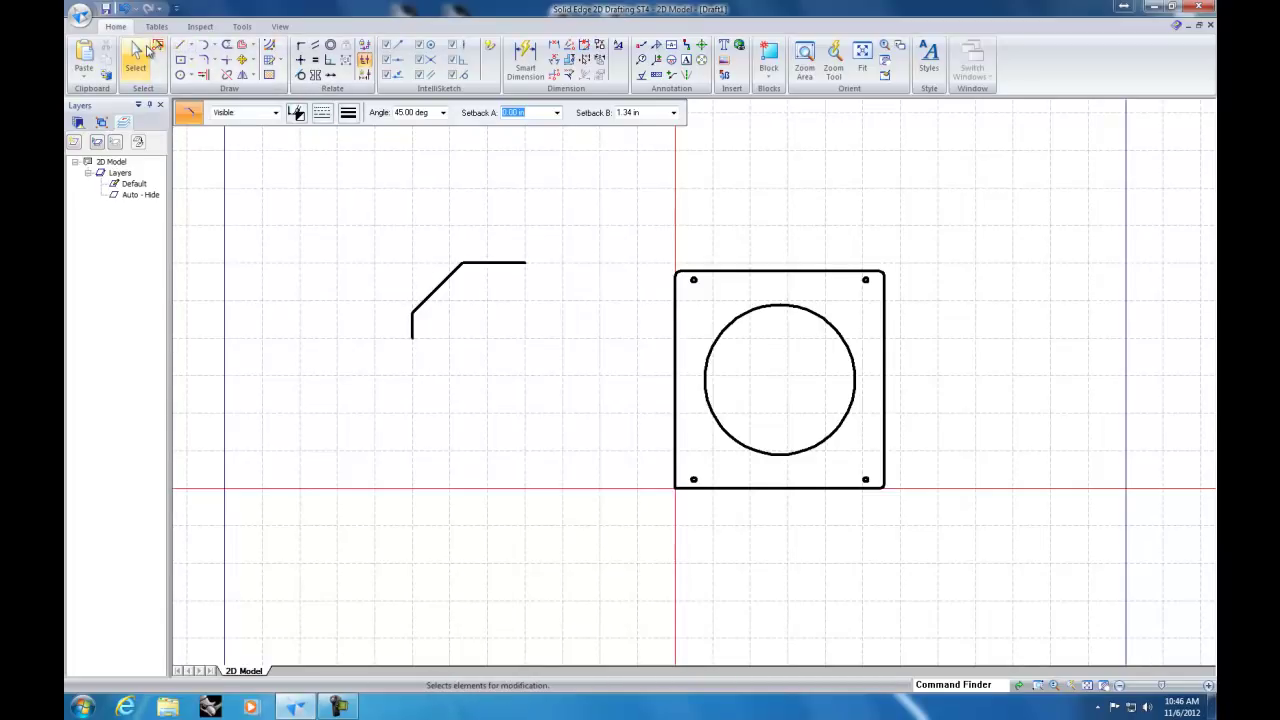
Step: Undo the 45-degree chamfer and the earlier placement of the horizontal line
{"action": "left_click", "coordinate": [126, 10]}
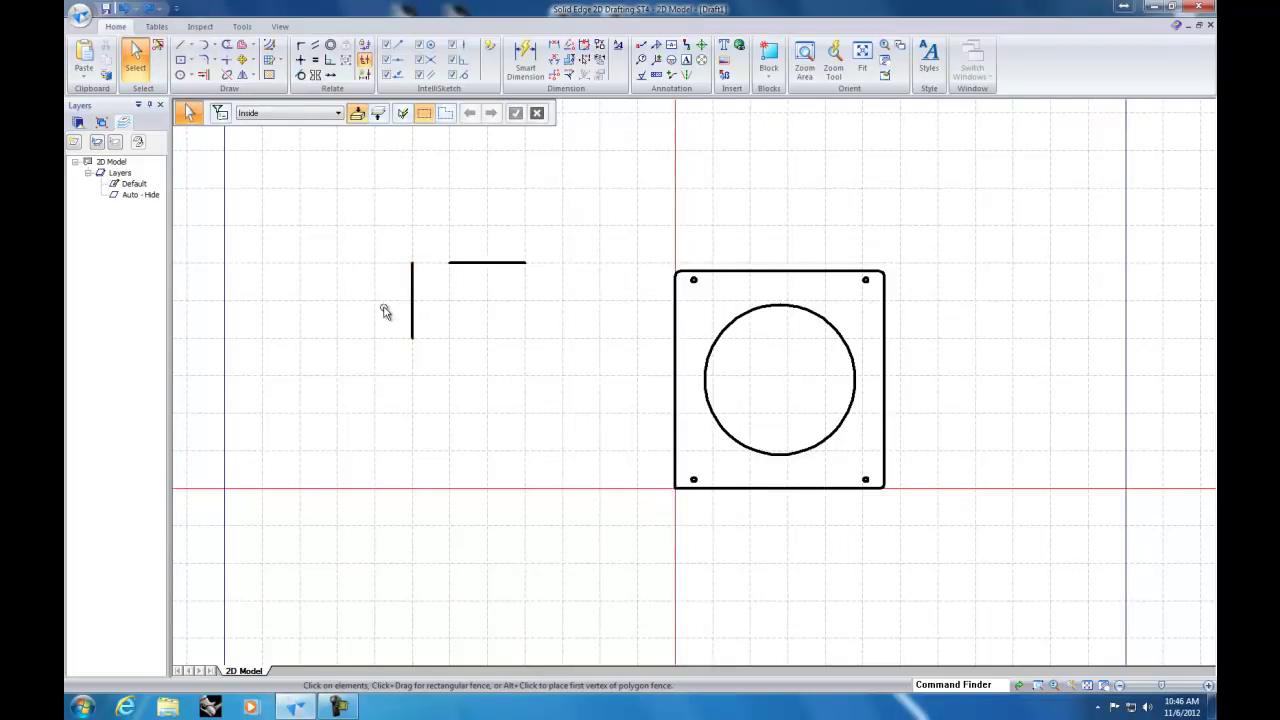
{"action": "left_click_drag", "start_coordinate": [384, 316], "coordinate": [355, 341]}
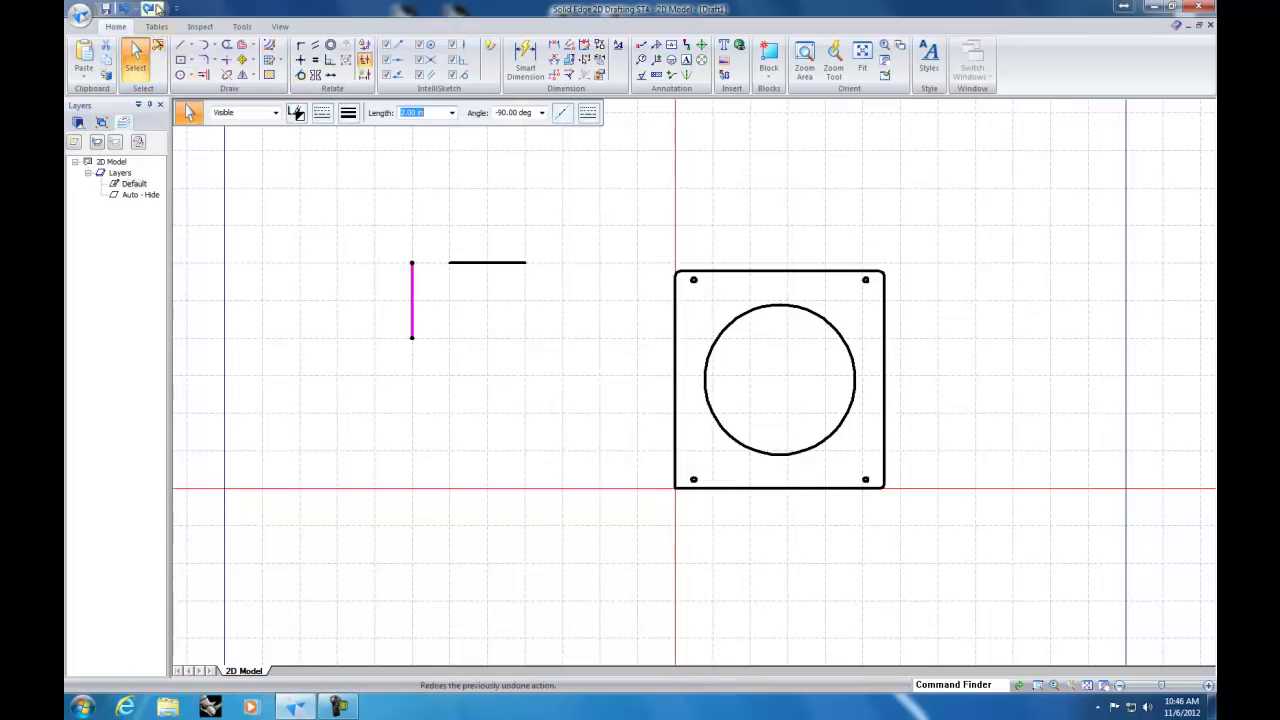
{"action": "left_click", "coordinate": [130, 10]}
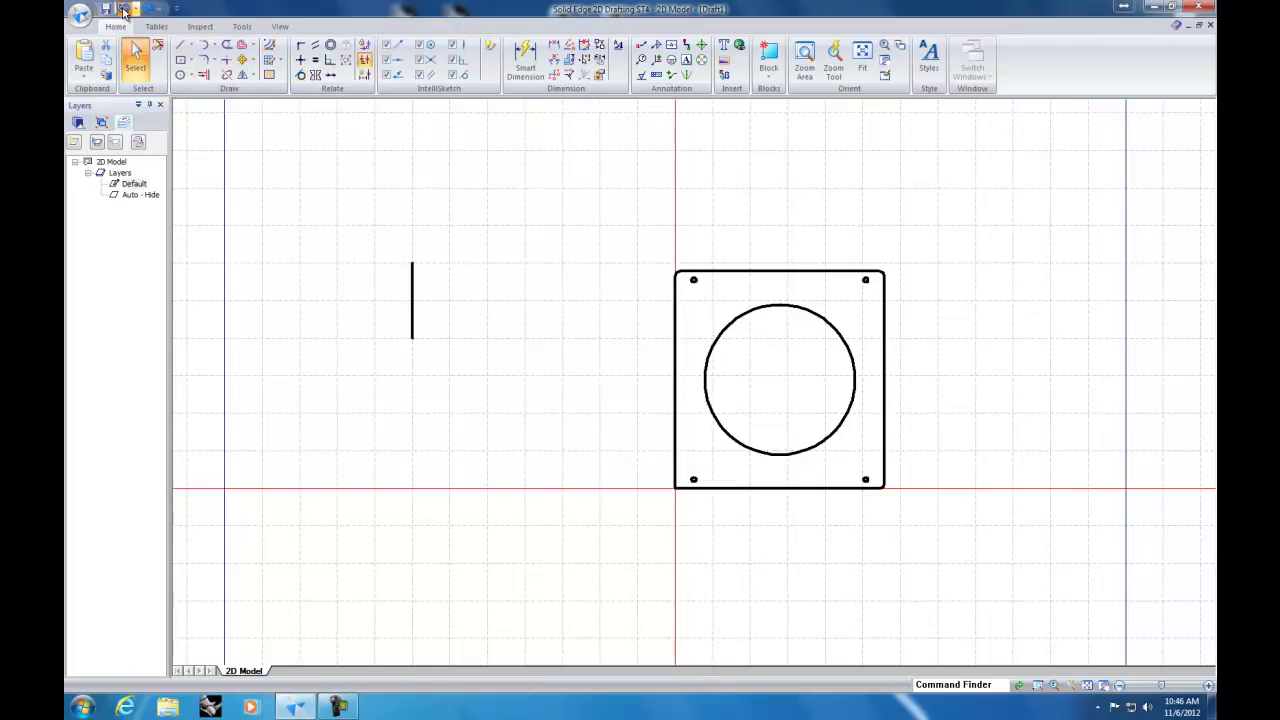
{"action": "left_click", "coordinate": [215, 62]}
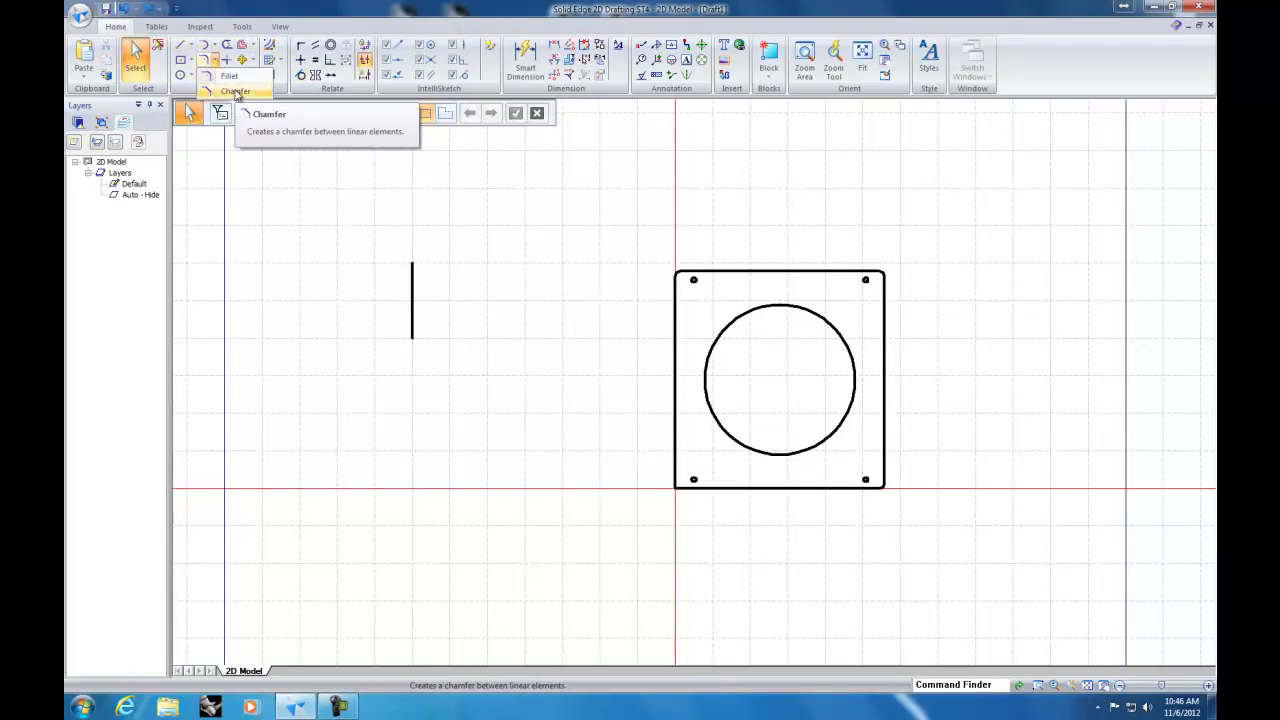
{"action": "left_click", "coordinate": [234, 91]}
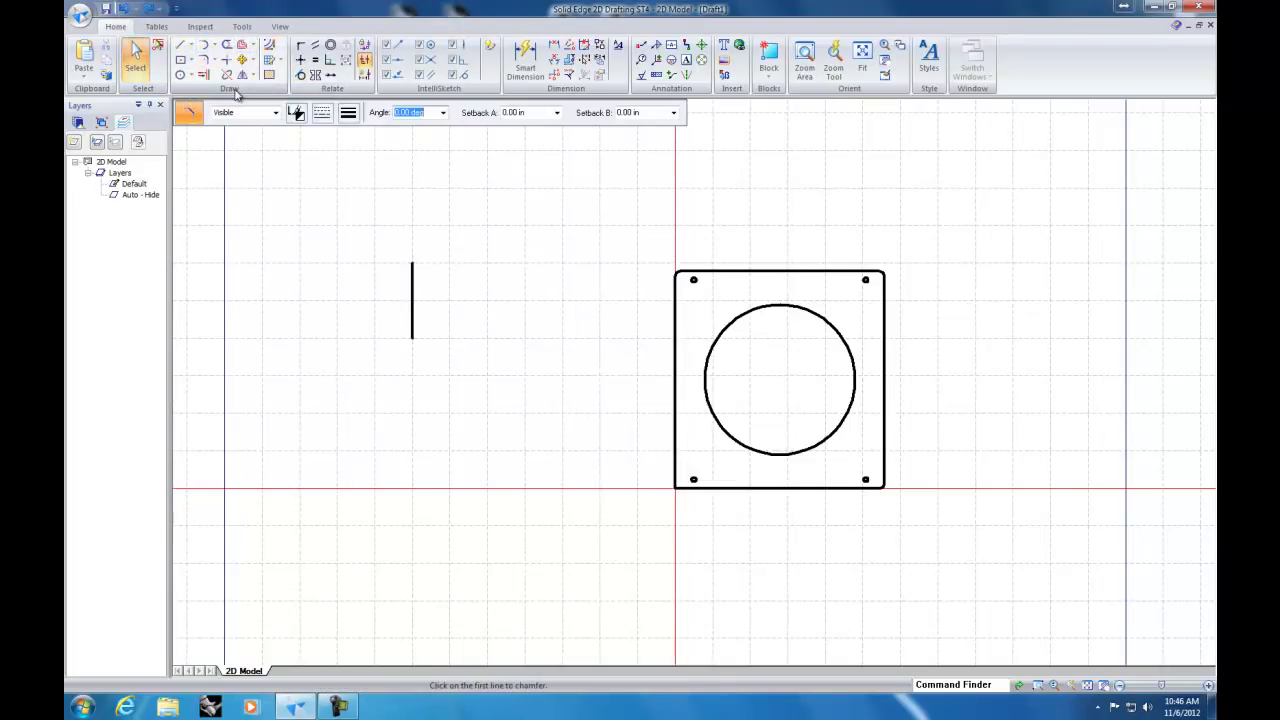
Step: Draw a 2 in horizontal line level with the upper end of the vertical line, leaving a gap between them
{"action": "left_click", "coordinate": [181, 45]}
{"action": "left_click", "coordinate": [448, 263]}
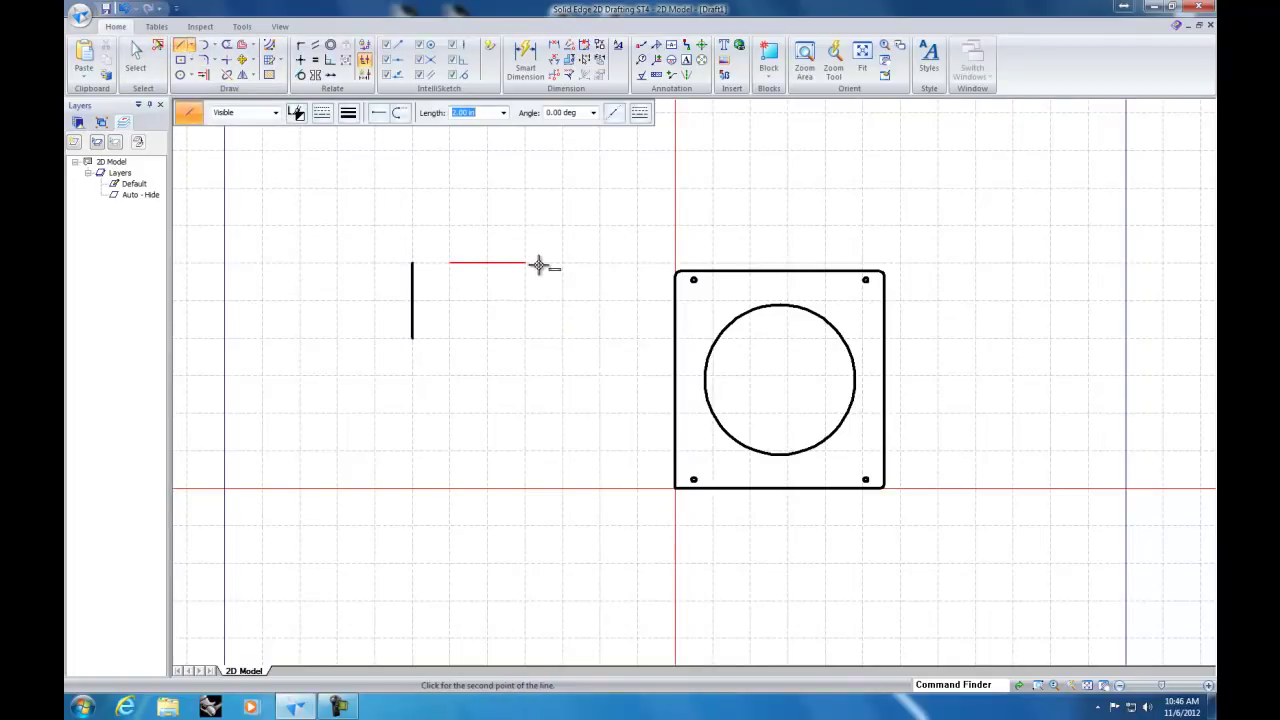
{"action": "left_click", "coordinate": [540, 264]}
{"action": "key", "text": "Escape"}
{"action": "left_click", "coordinate": [215, 62]}
{"action": "left_click", "coordinate": [222, 90]}
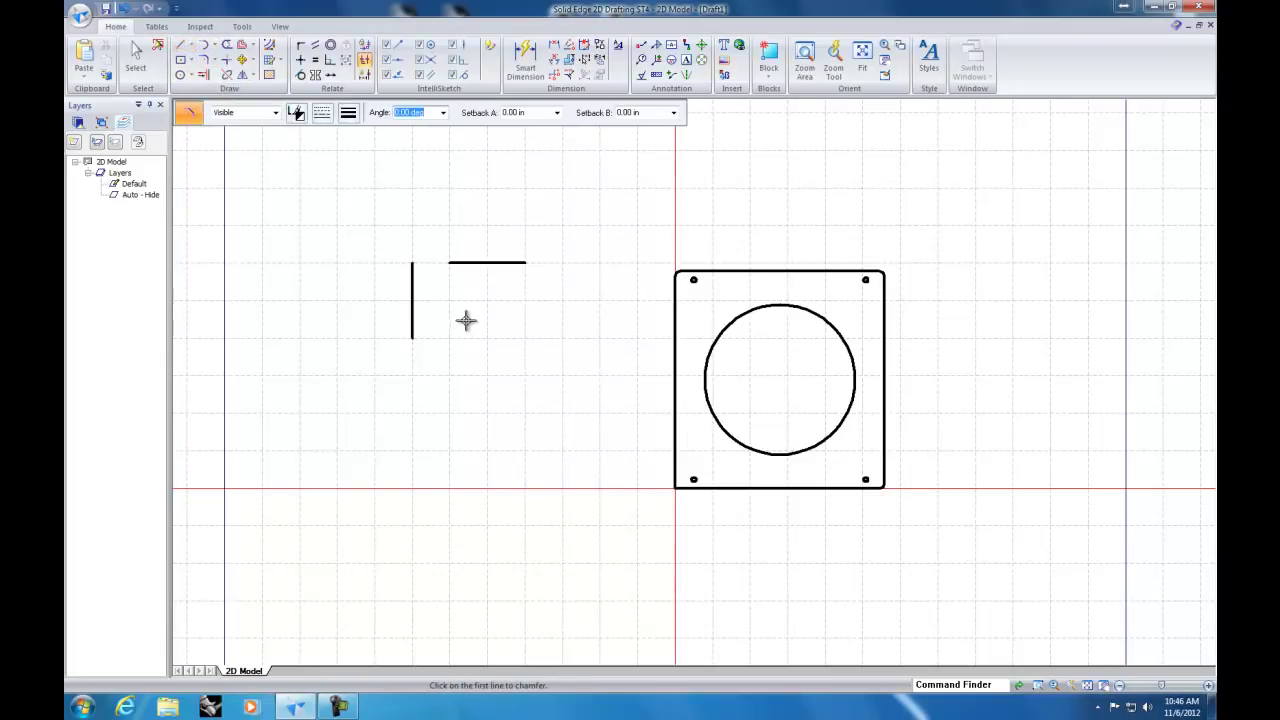
{"action": "left_click", "coordinate": [526, 232]}
{"action": "left_click", "coordinate": [124, 10]}
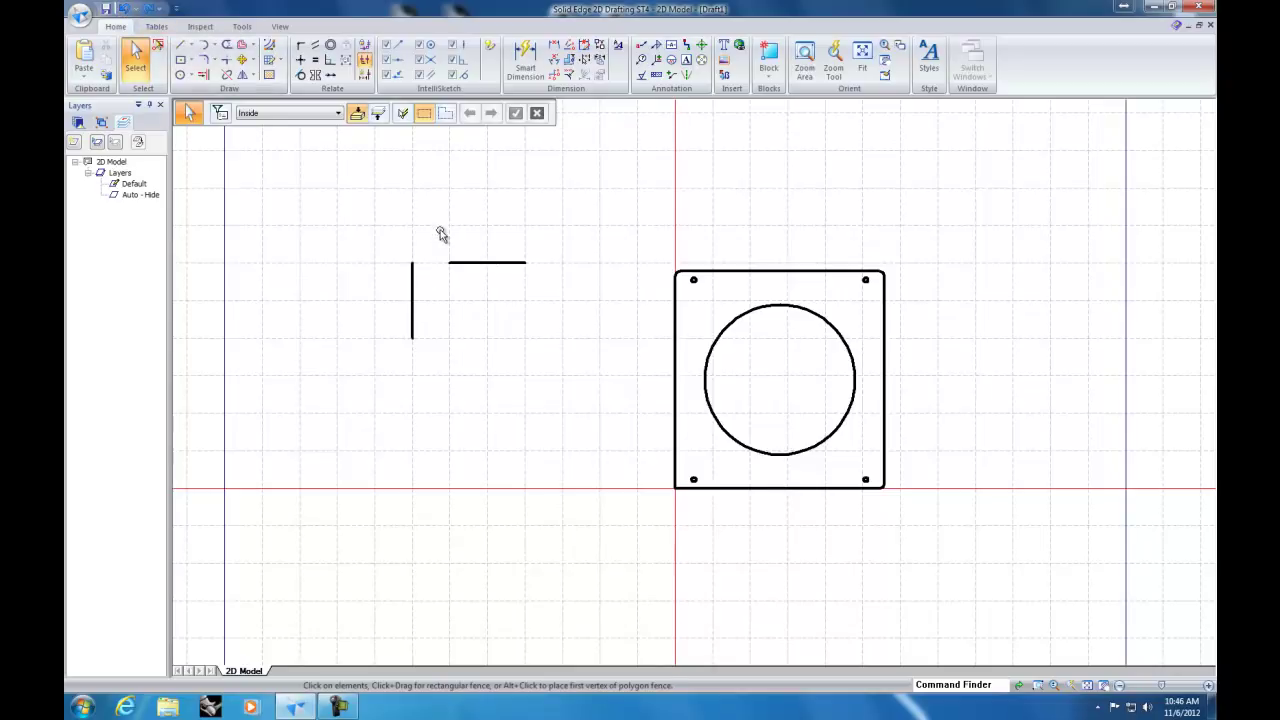
{"action": "left_click_drag", "start_coordinate": [476, 255], "coordinate": [434, 287]}
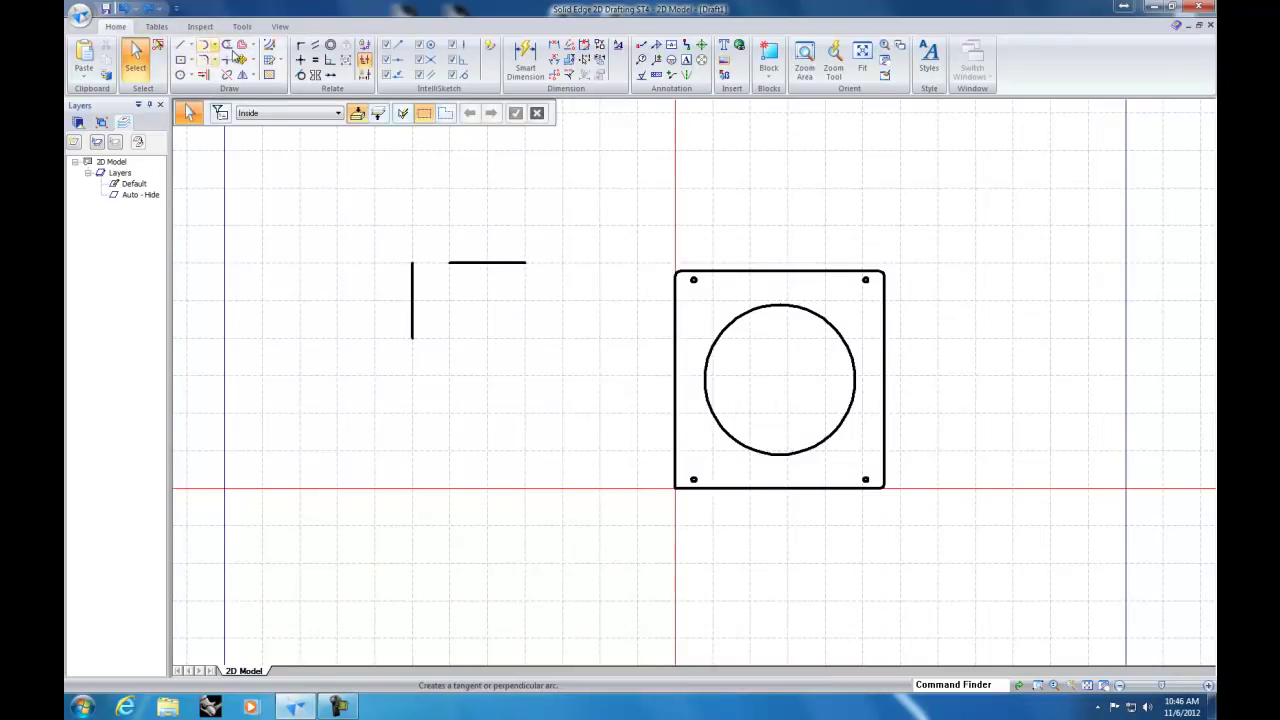
Step: Chamfer the corner between the vertical and horizontal lines, placing the setbacks freehand
{"action": "left_click", "coordinate": [212, 64]}
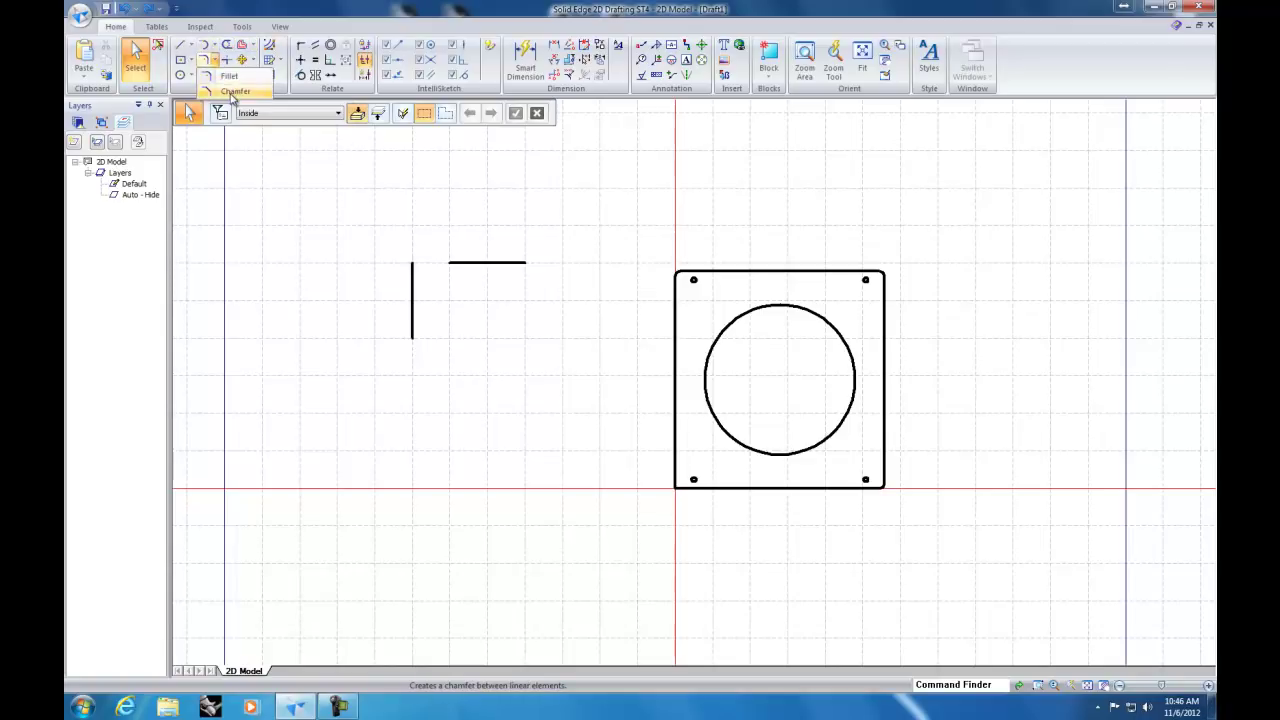
{"action": "left_click", "coordinate": [232, 94]}
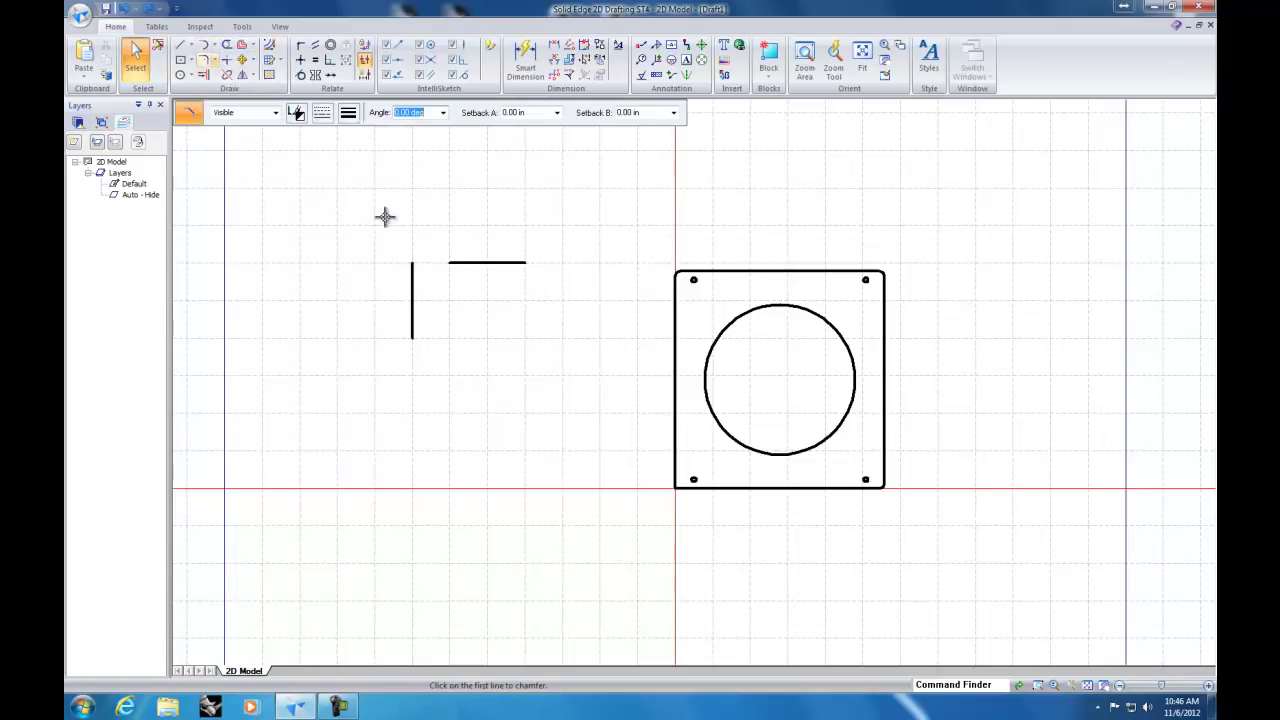
{"action": "left_click", "coordinate": [412, 294]}
{"action": "left_click", "coordinate": [470, 256]}
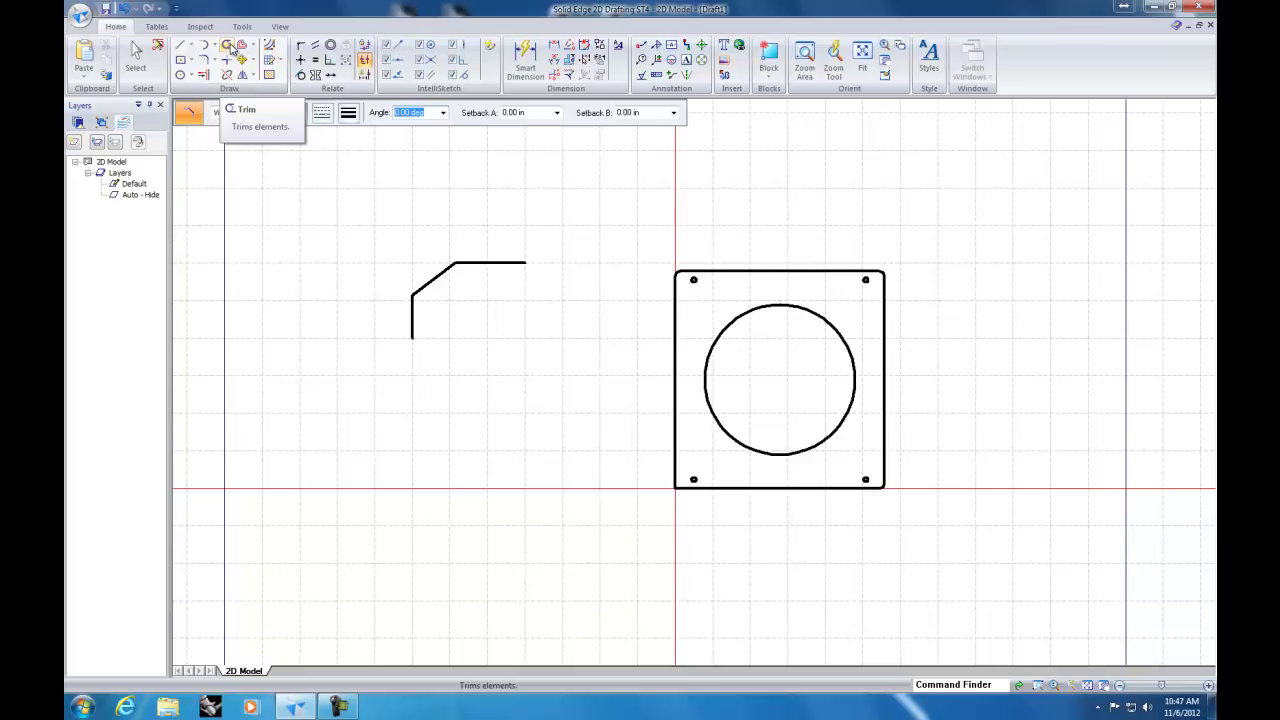
Step: Select the whole chamfered profile beside the plate and cut it from the drawing
{"action": "left_click", "coordinate": [135, 55]}
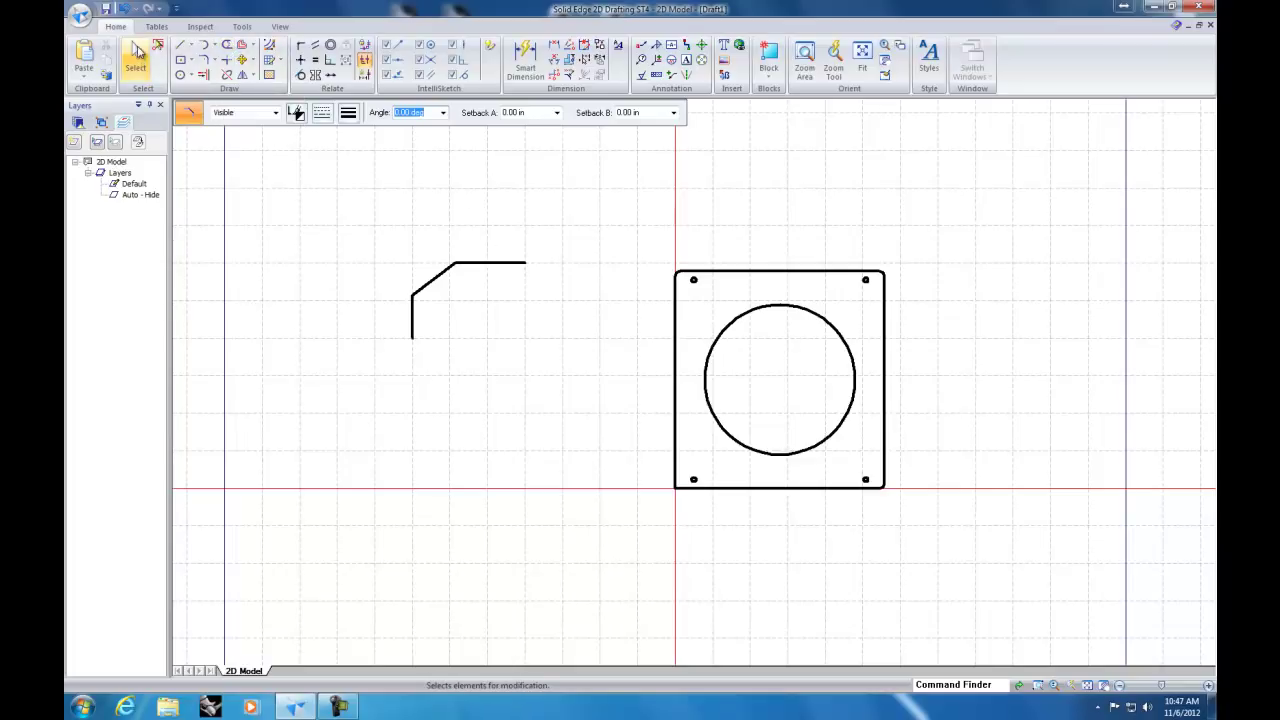
{"action": "left_click", "coordinate": [135, 55]}
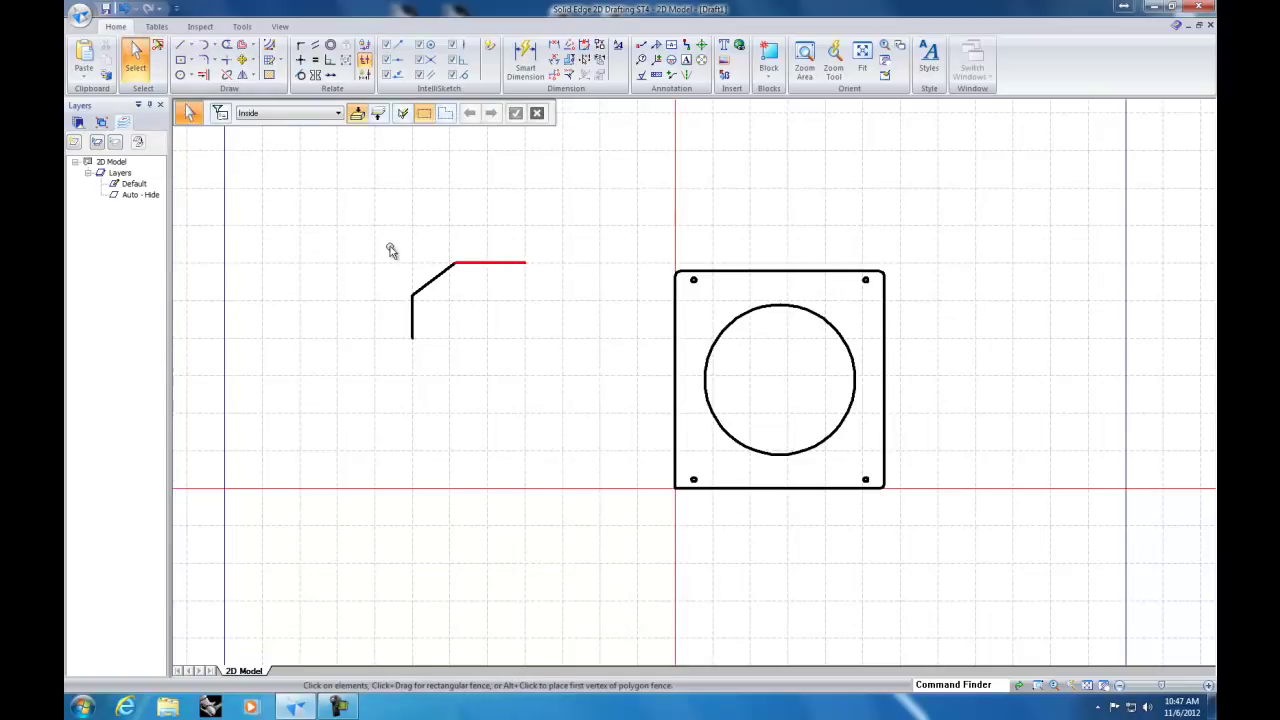
{"action": "left_click_drag", "start_coordinate": [355, 237], "coordinate": [571, 401]}
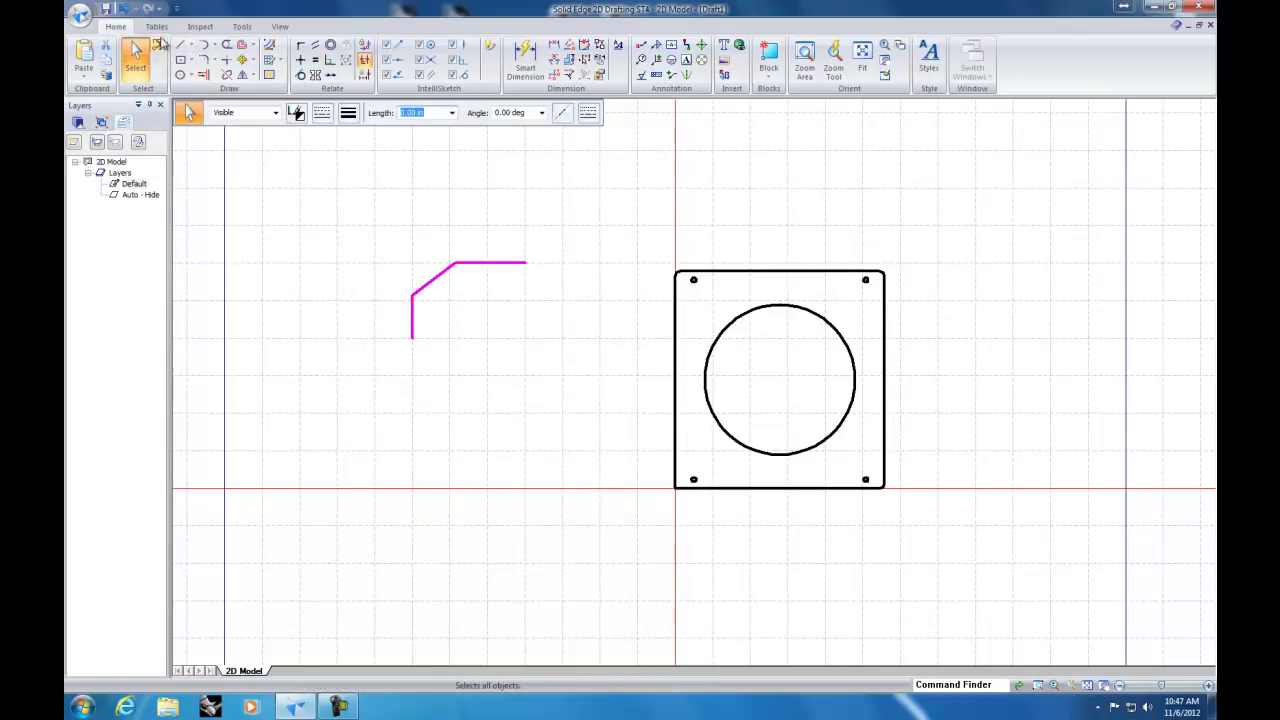
{"action": "left_click", "coordinate": [106, 52]}
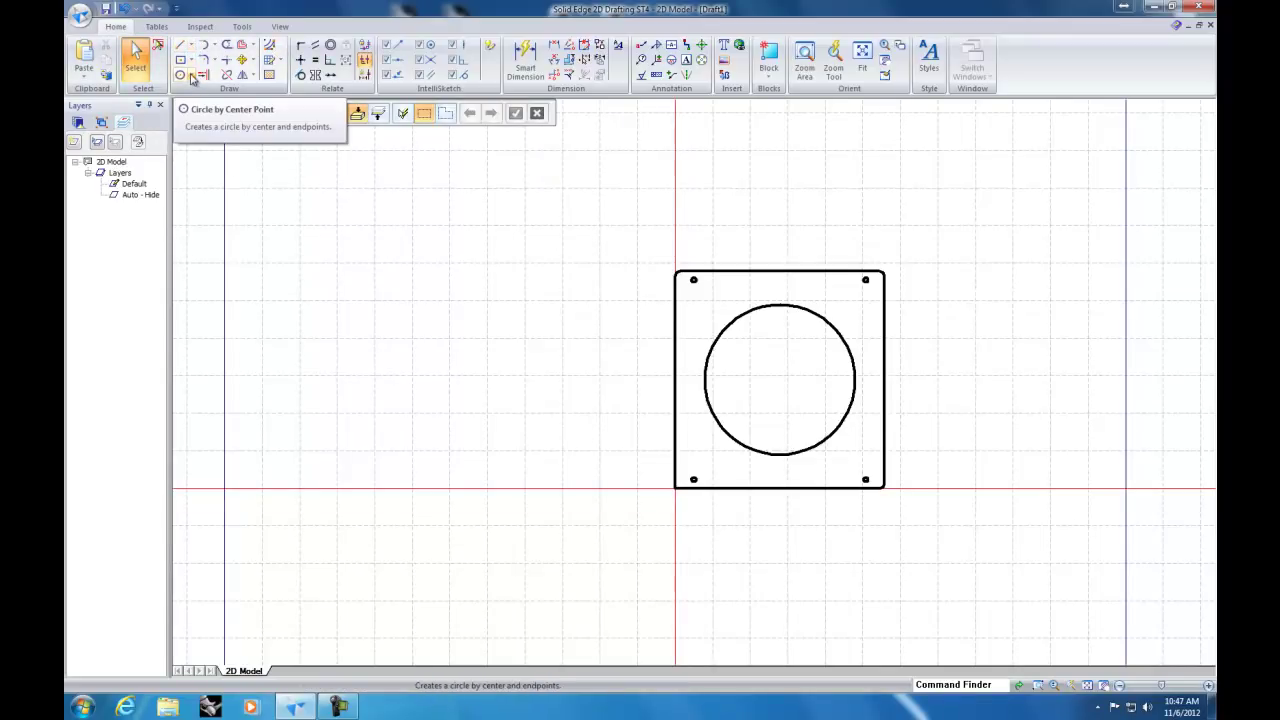
Step: Draw a 2 in diameter circle by center point in the empty area beside the plate
{"action": "left_click", "coordinate": [192, 77]}
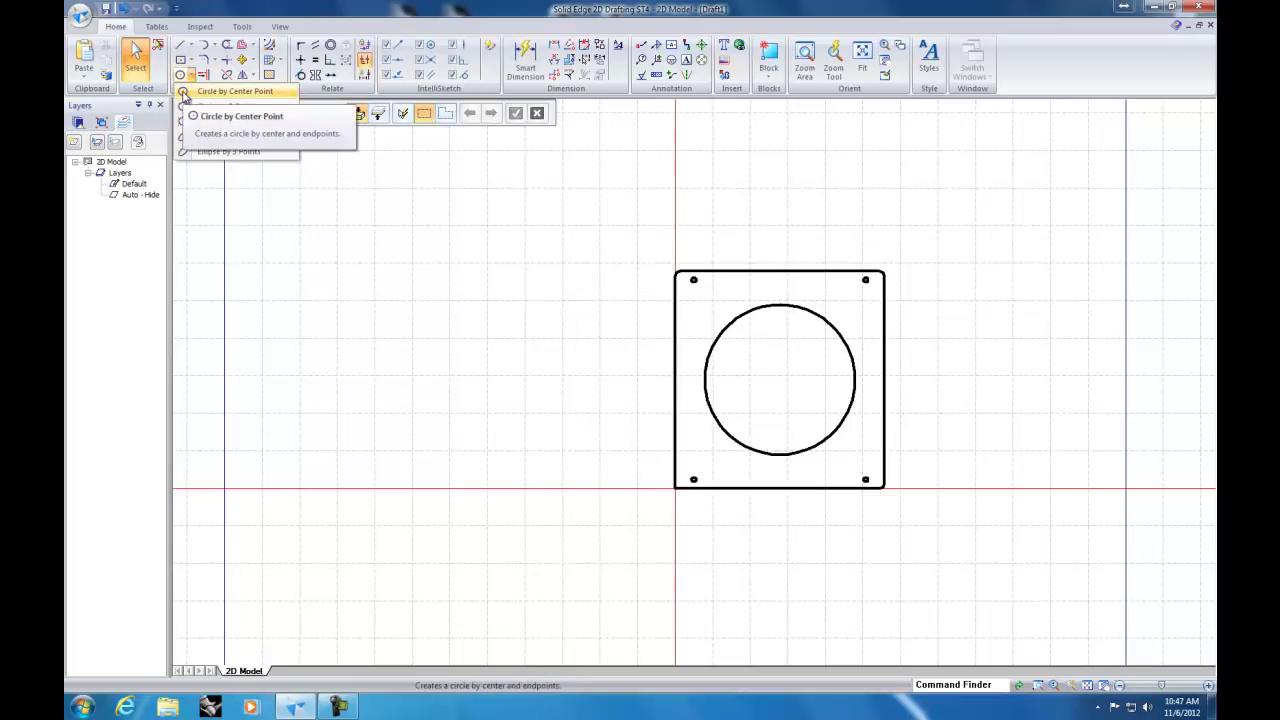
{"action": "left_click", "coordinate": [184, 94]}
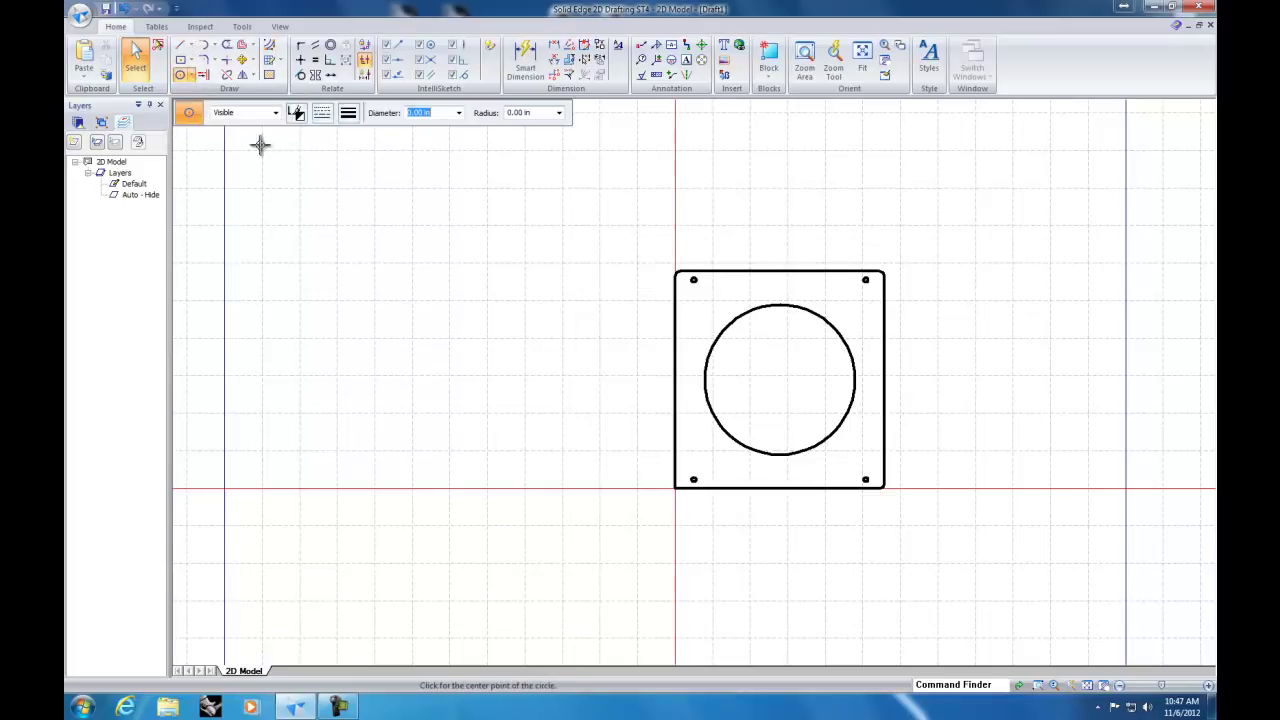
{"action": "left_click", "coordinate": [485, 262]}
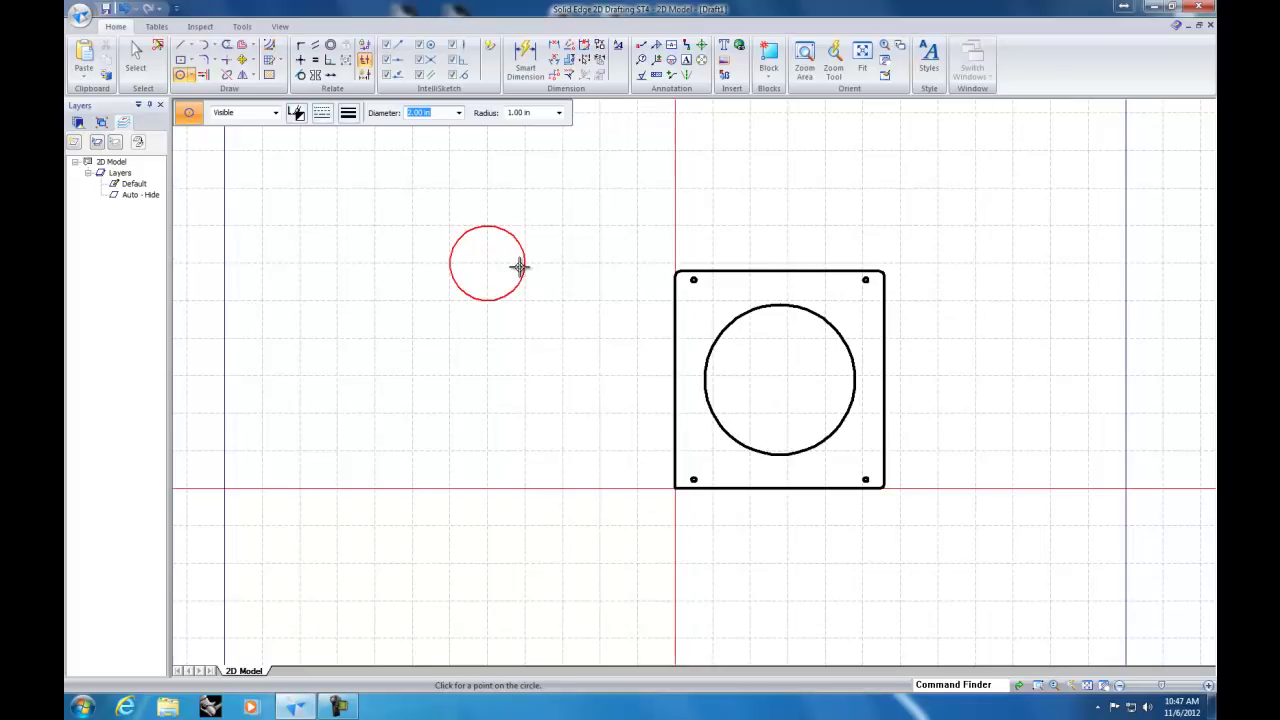
{"action": "left_click", "coordinate": [519, 266]}
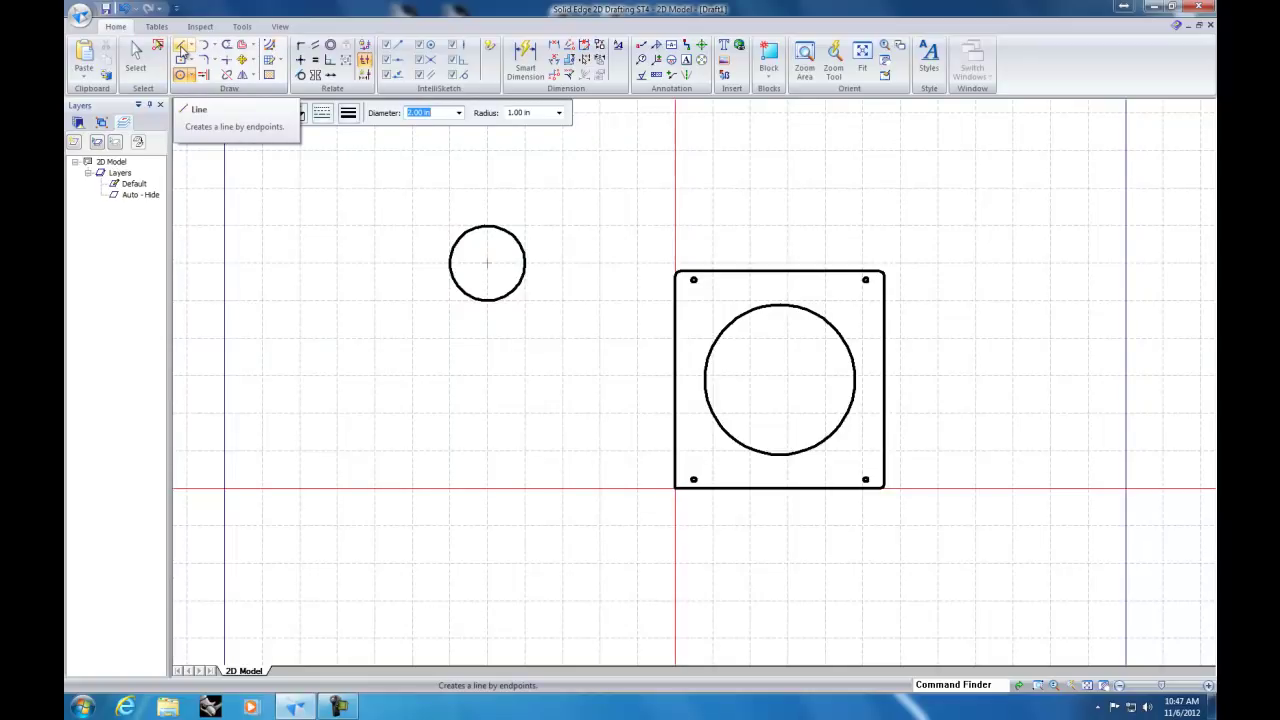
Step: Draw a 1.50 in line straight down at -90 degrees from the center of the new circle
{"action": "left_click", "coordinate": [181, 46]}
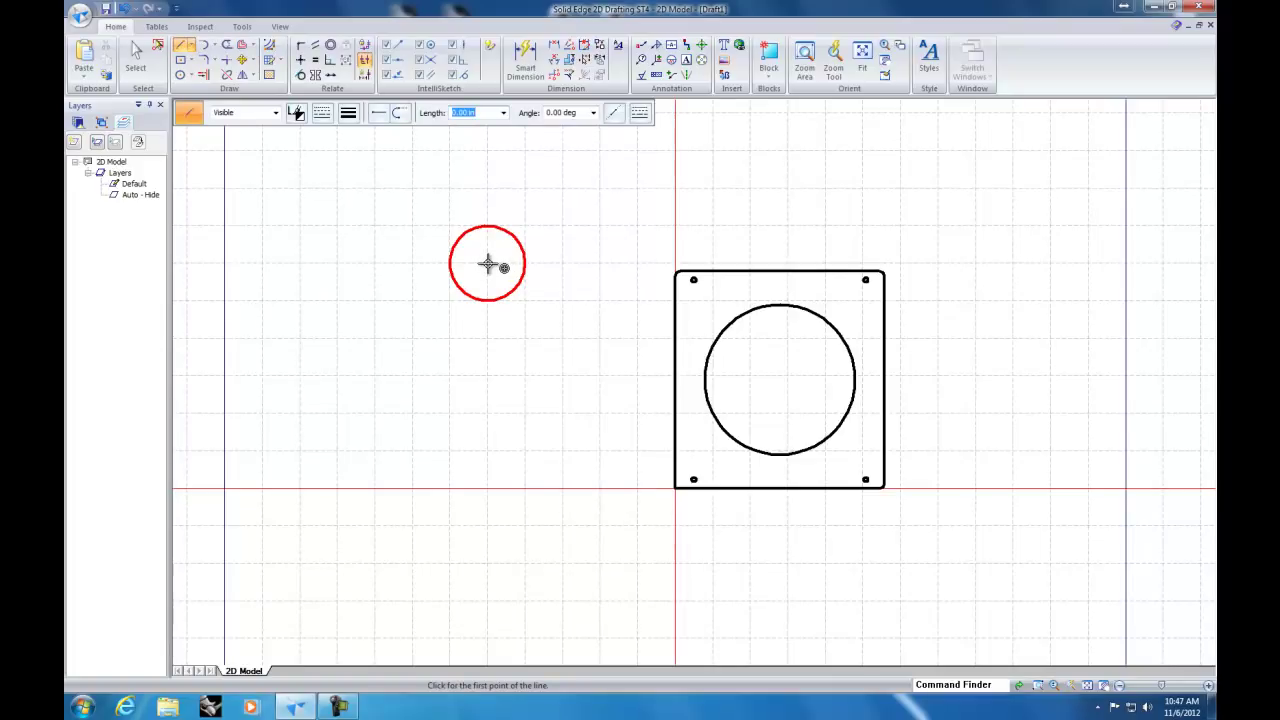
{"action": "left_click", "coordinate": [487, 264]}
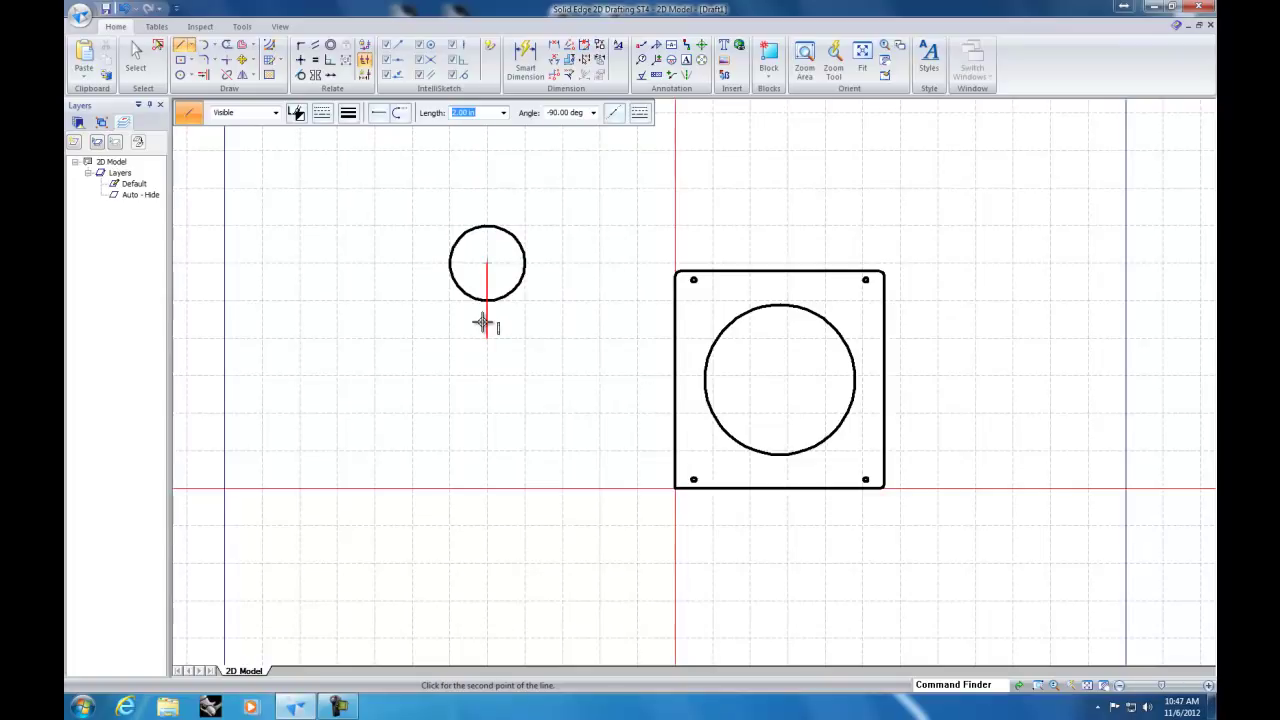
{"action": "key", "text": "Tab"}
{"action": "key", "text": "Tab"}
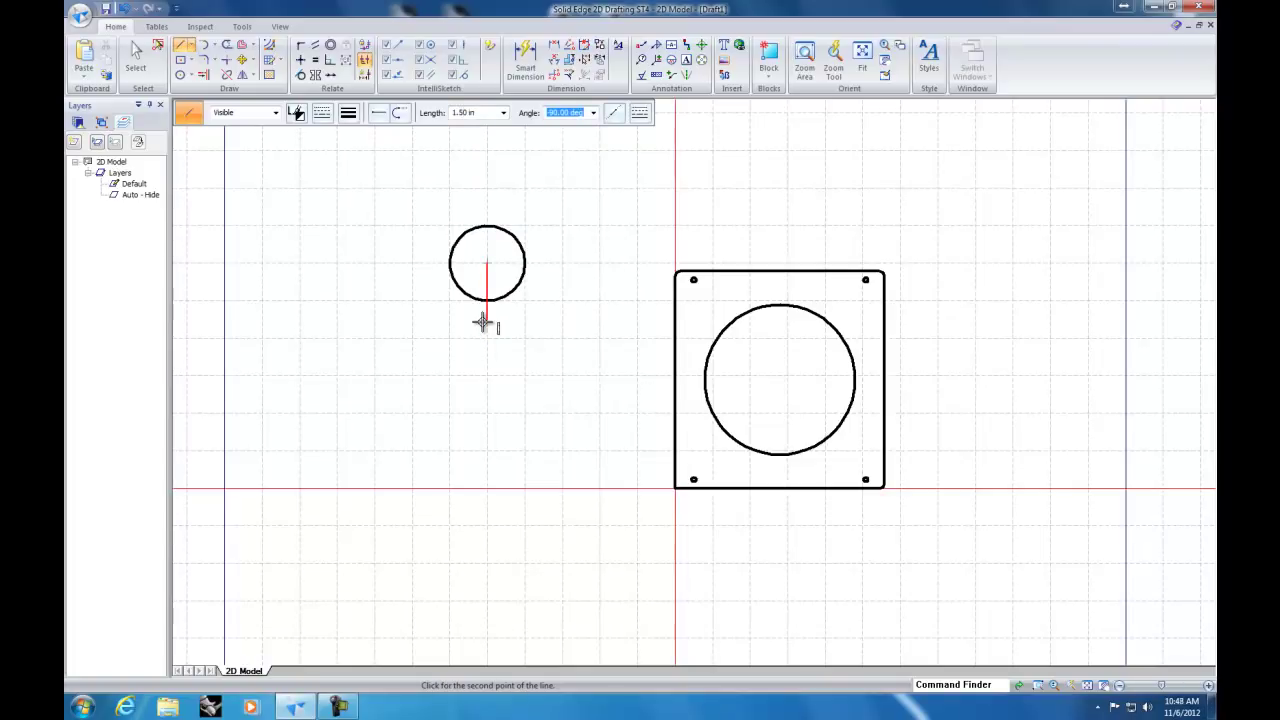
{"action": "left_click", "coordinate": [482, 322]}
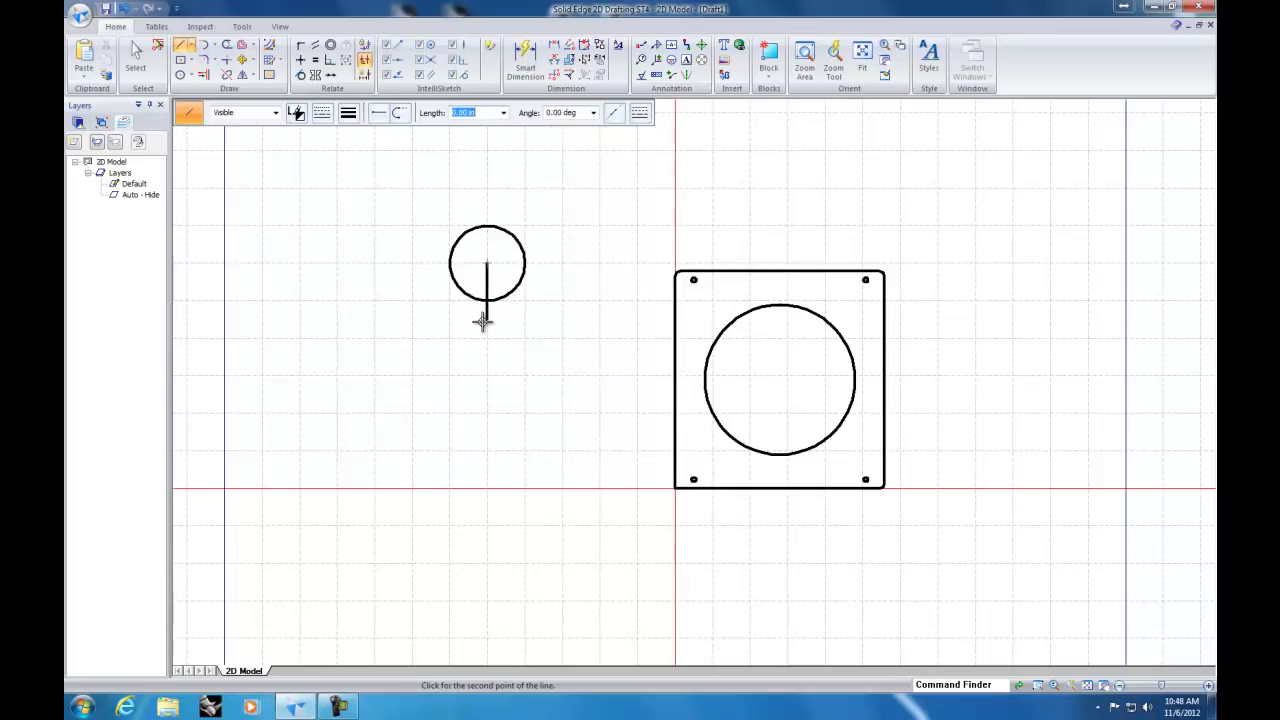
{"action": "right_click", "coordinate": [482, 321]}
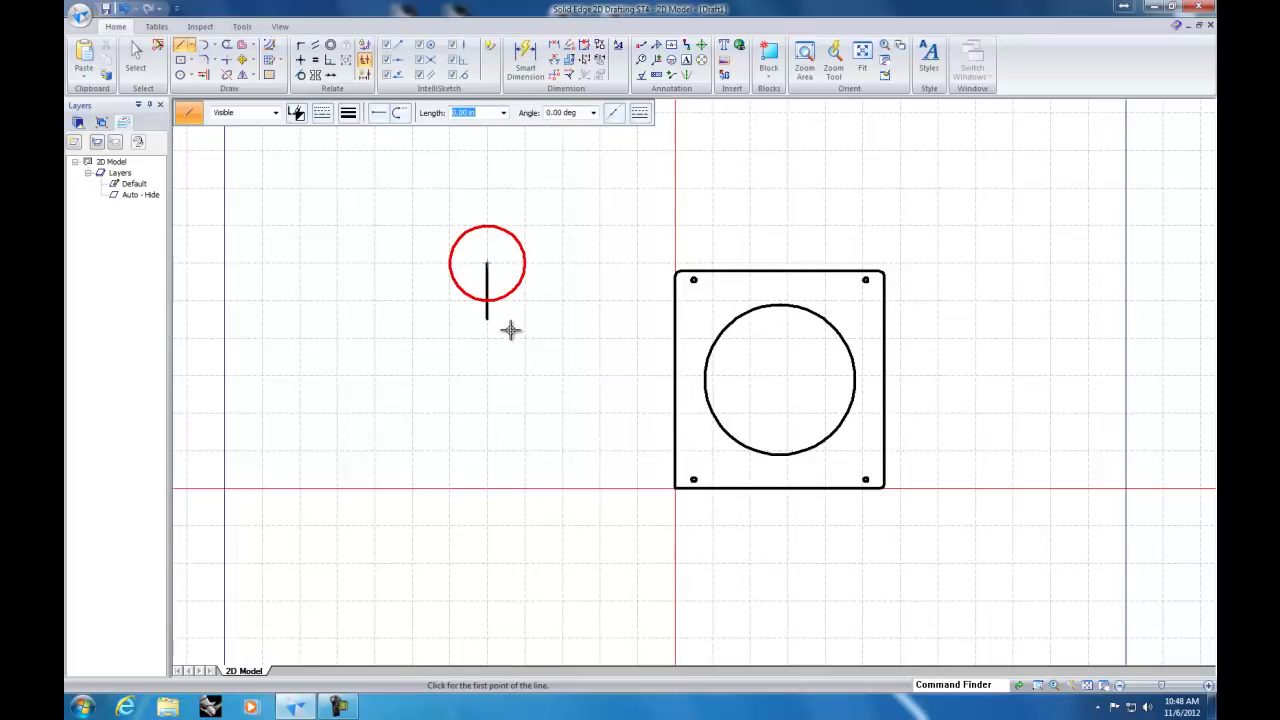
Step: Draw a second 2 in diameter circle centered on the lower end of the vertical line
{"action": "left_click", "coordinate": [191, 77]}
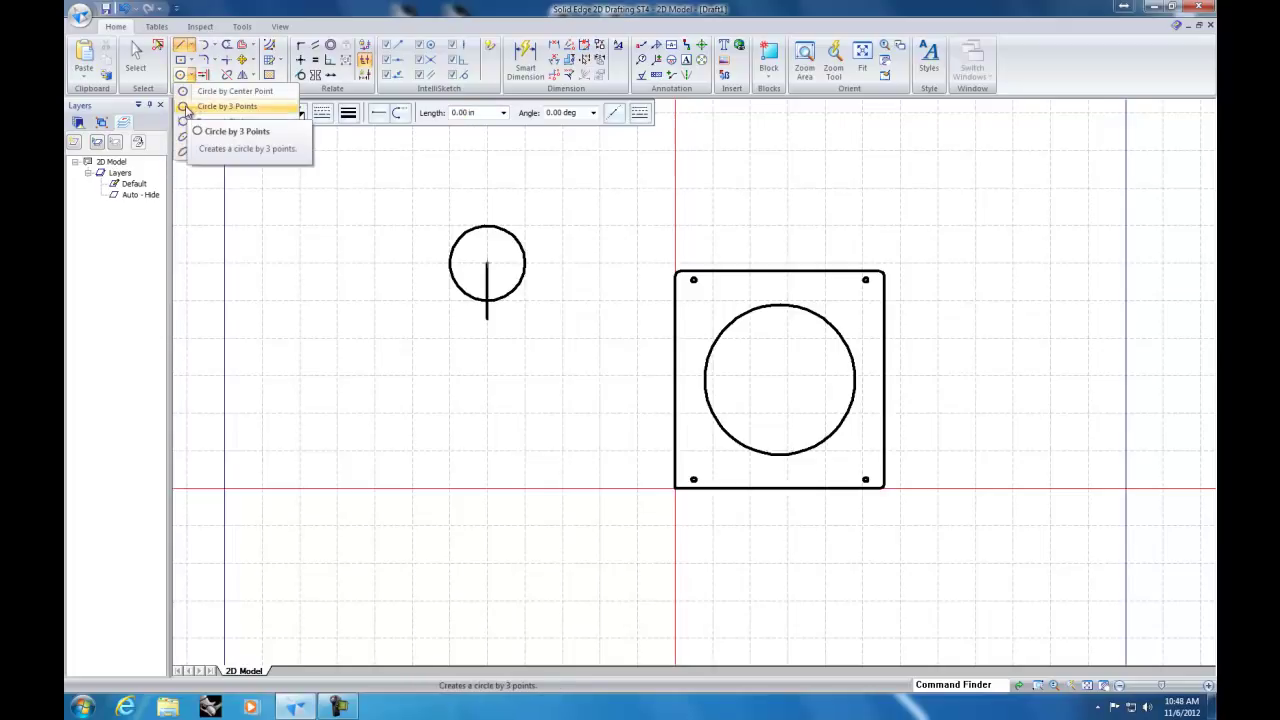
{"action": "left_click", "coordinate": [232, 91]}
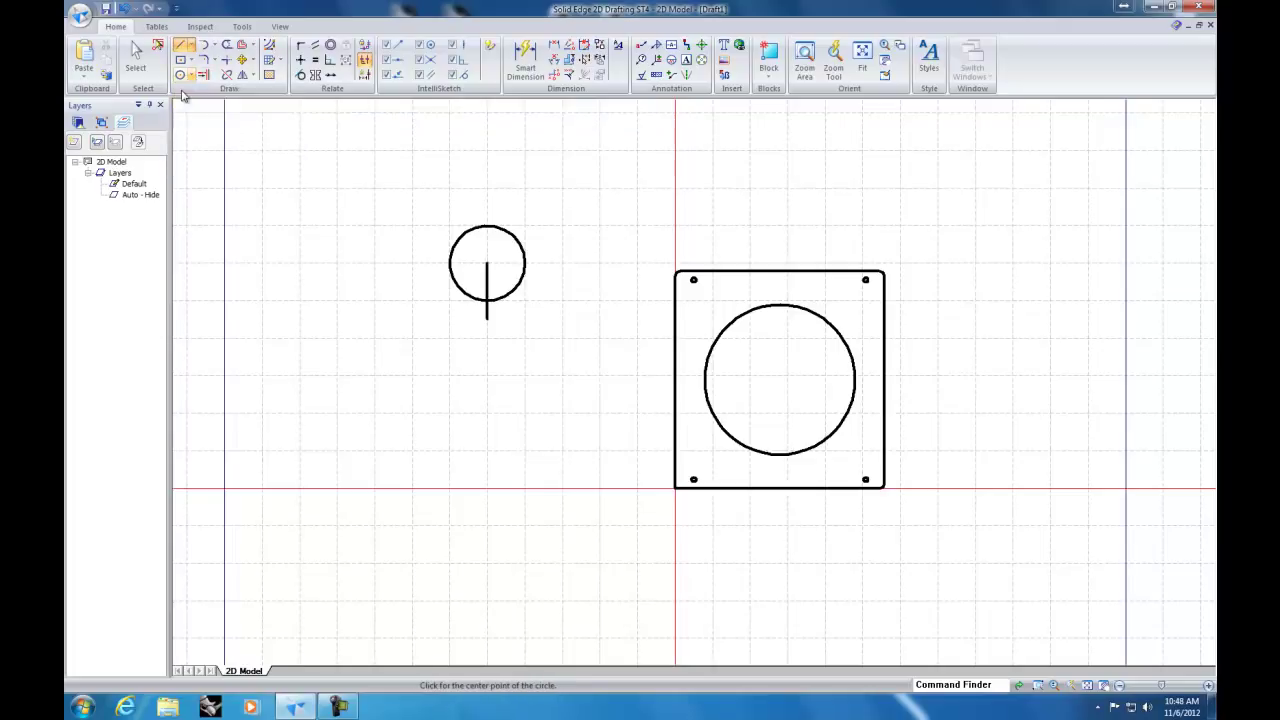
{"action": "left_click", "coordinate": [487, 320]}
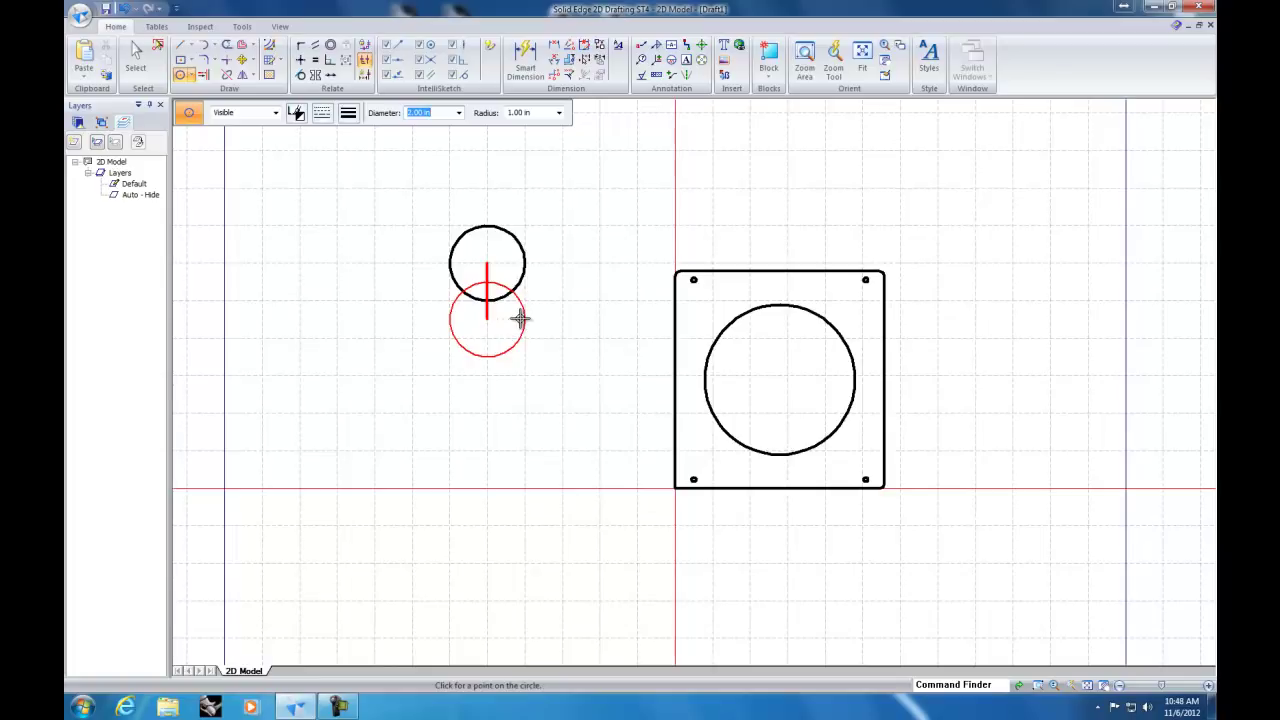
{"action": "left_click", "coordinate": [520, 318]}
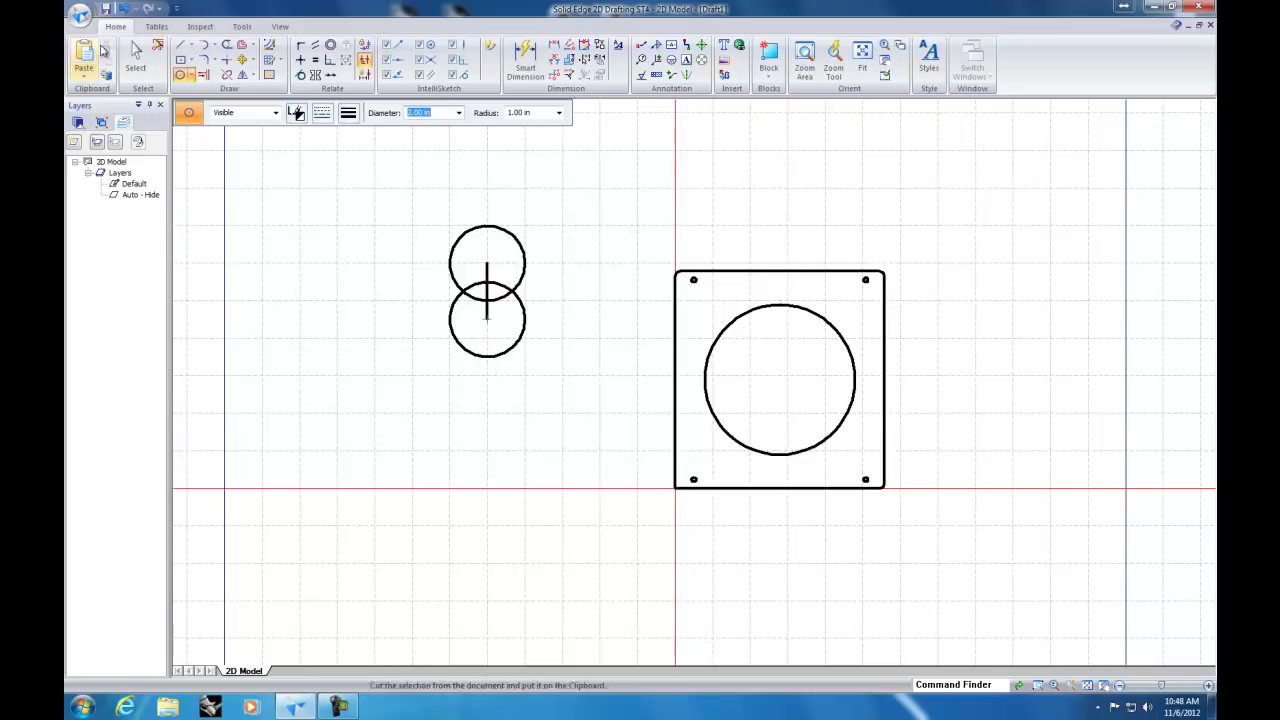
Step: Draw two vertical 1.50 in lines joining the left and right quadrant points of the two overlapping circles
{"action": "left_click", "coordinate": [180, 46]}
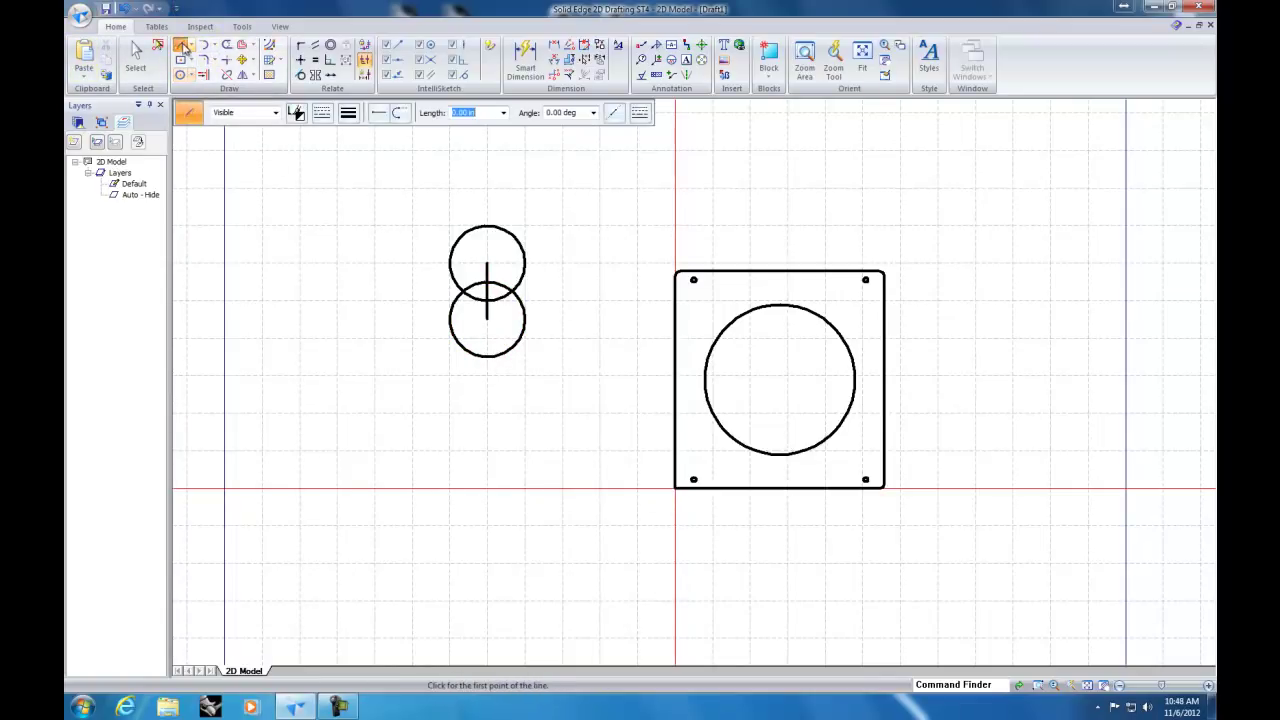
{"action": "left_click", "coordinate": [448, 264]}
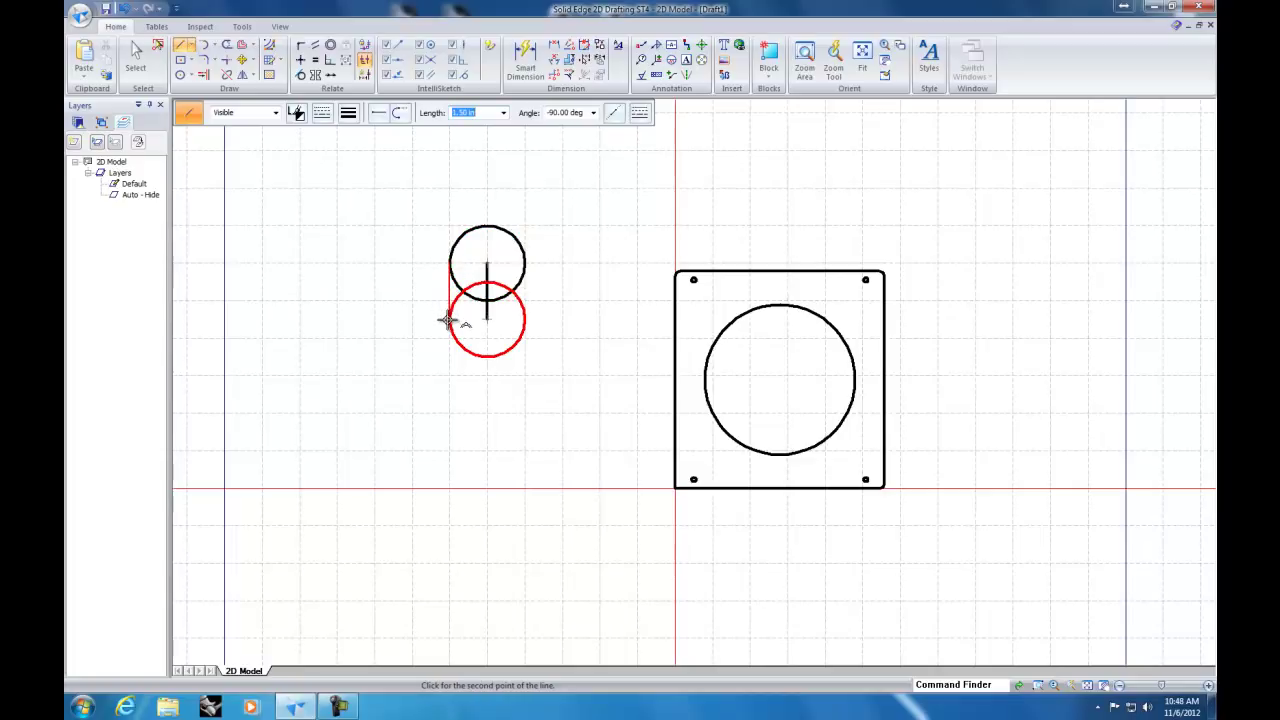
{"action": "left_click", "coordinate": [448, 320]}
{"action": "right_click", "coordinate": [448, 320]}
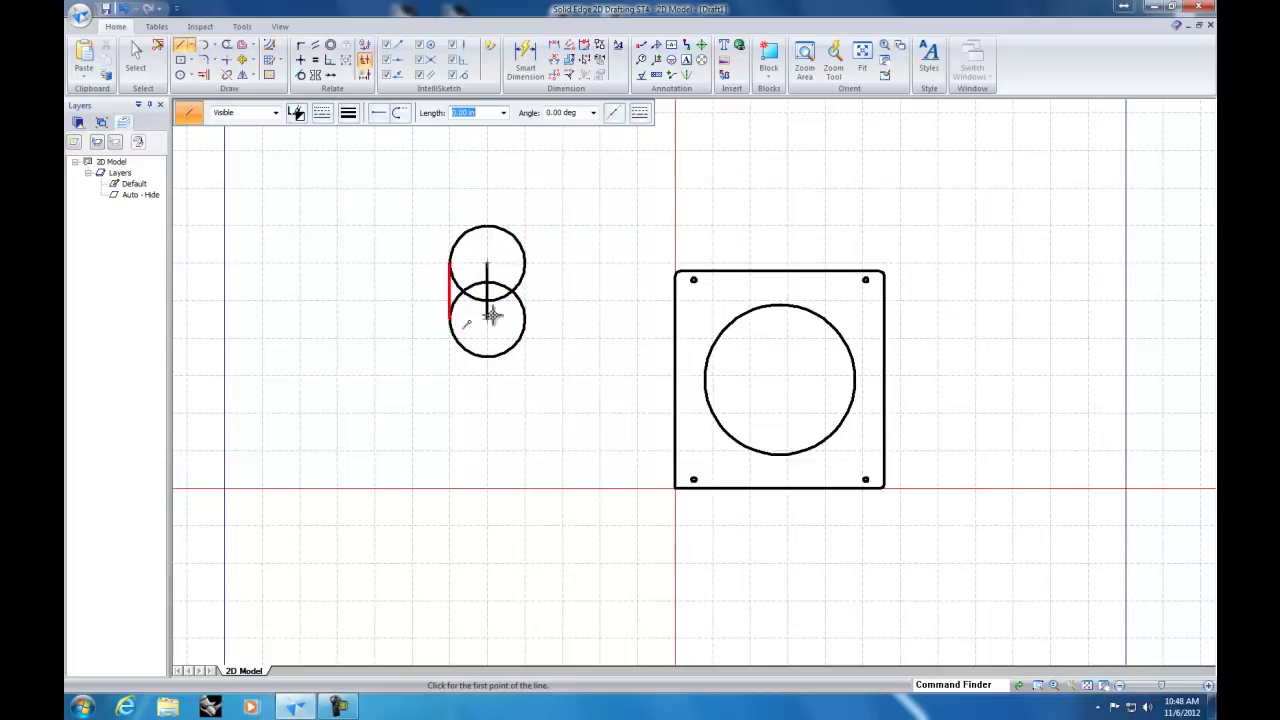
{"action": "left_click", "coordinate": [524, 264]}
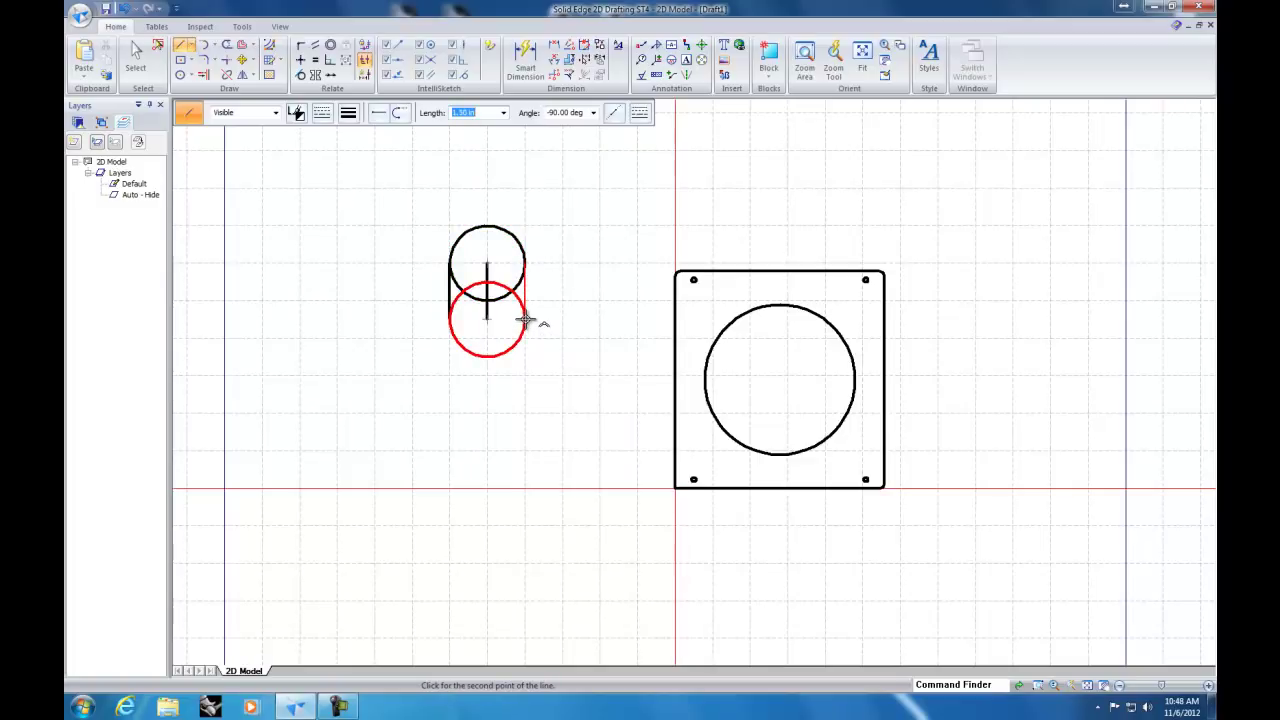
{"action": "left_click", "coordinate": [524, 320]}
{"action": "right_click", "coordinate": [525, 319]}
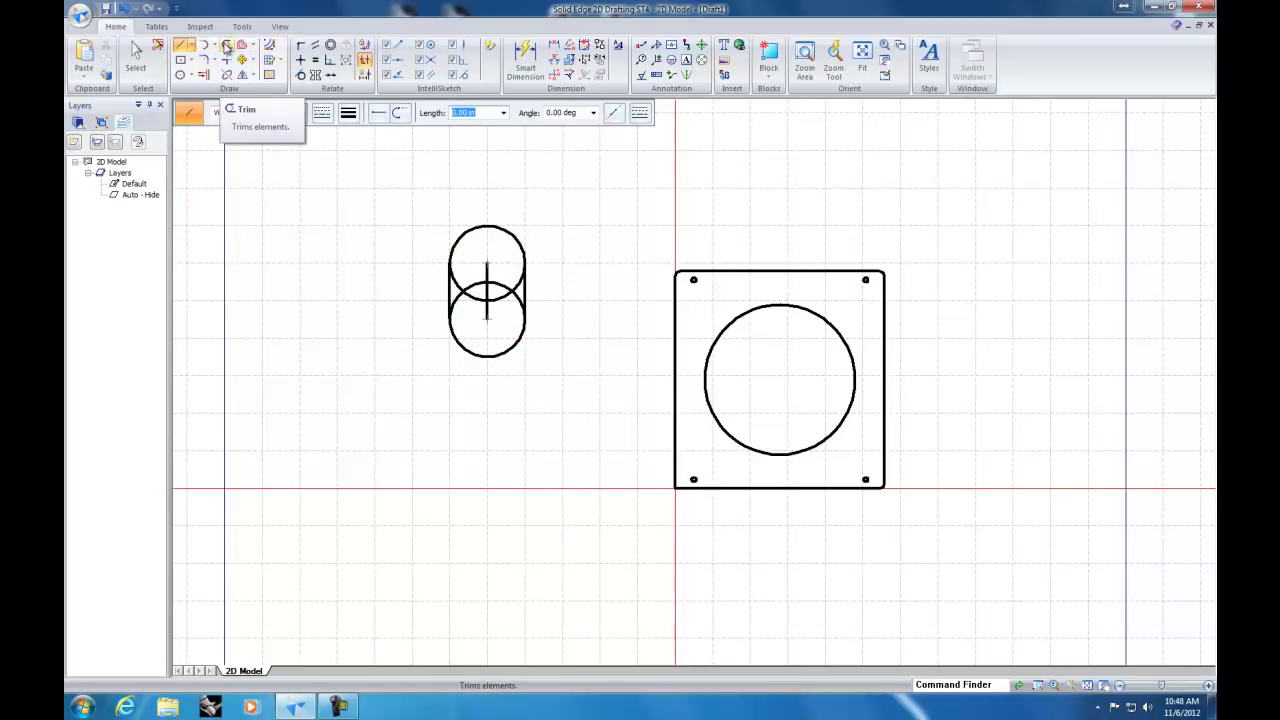
Step: Trim away the center line and all inner arcs of the overlapping circles, leaving only the outer slot outline
{"action": "left_click", "coordinate": [227, 48]}
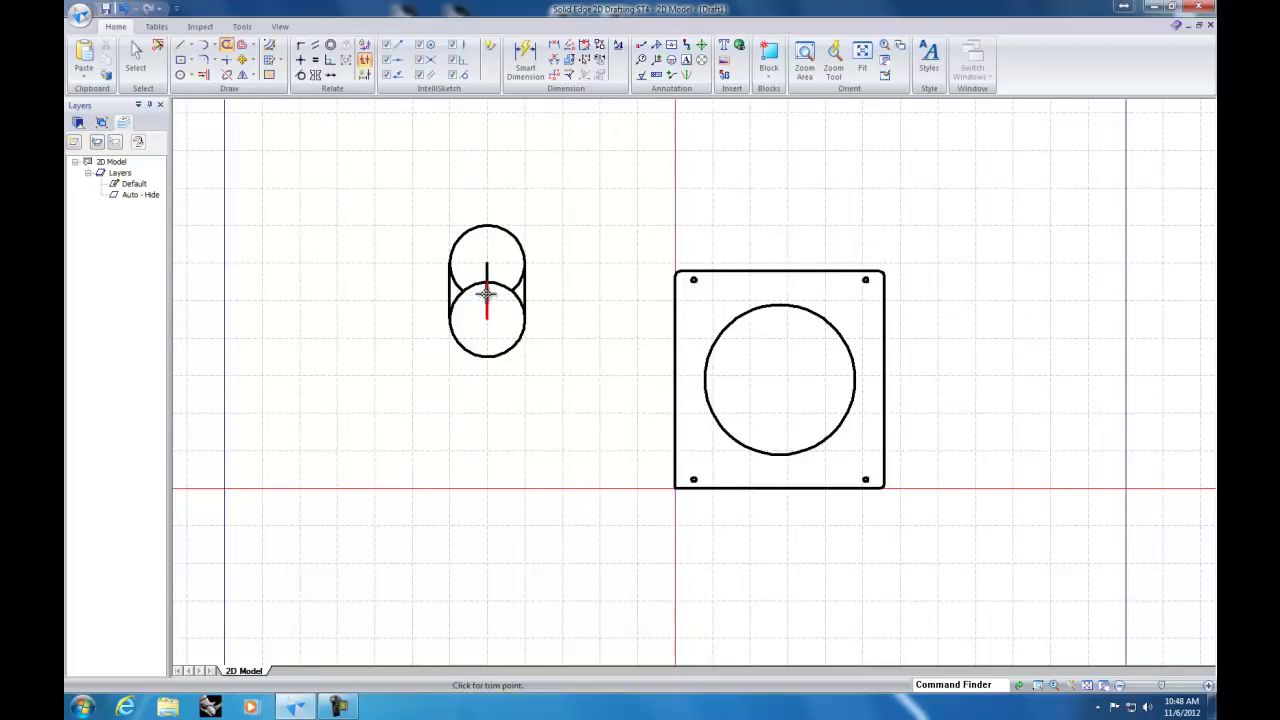
{"action": "scroll", "coordinate": [486, 295], "scroll_direction": "down", "scroll_amount": 2}
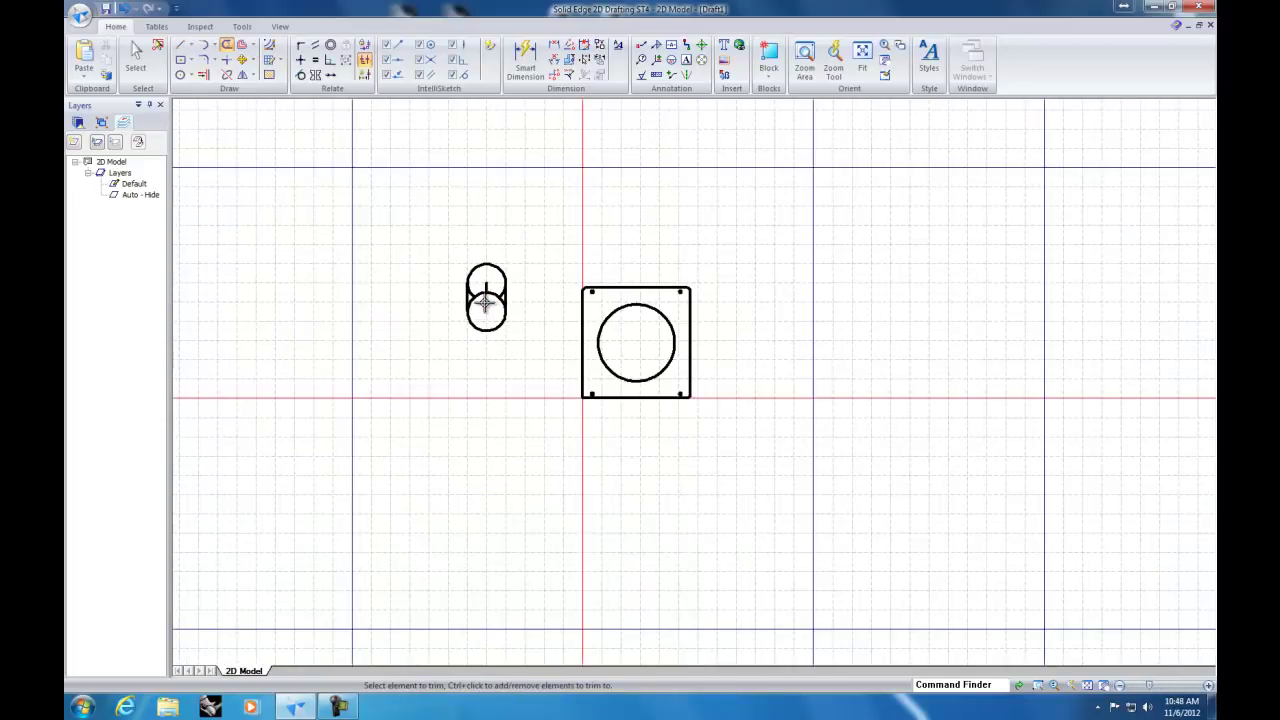
{"action": "scroll", "coordinate": [486, 297], "scroll_direction": "up", "scroll_amount": 5}
{"action": "left_click_drag", "start_coordinate": [528, 196], "coordinate": [452, 282]}
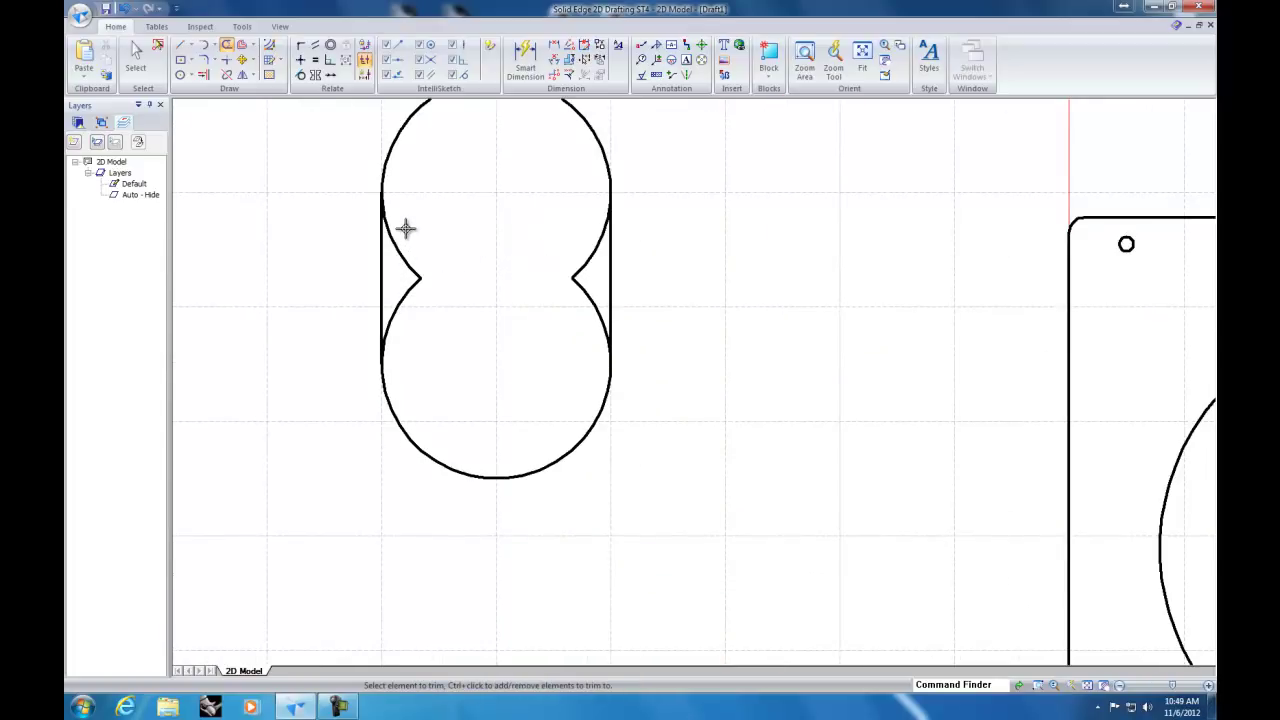
{"action": "left_click_drag", "start_coordinate": [406, 229], "coordinate": [407, 331]}
{"action": "left_click_drag", "start_coordinate": [578, 230], "coordinate": [583, 326]}
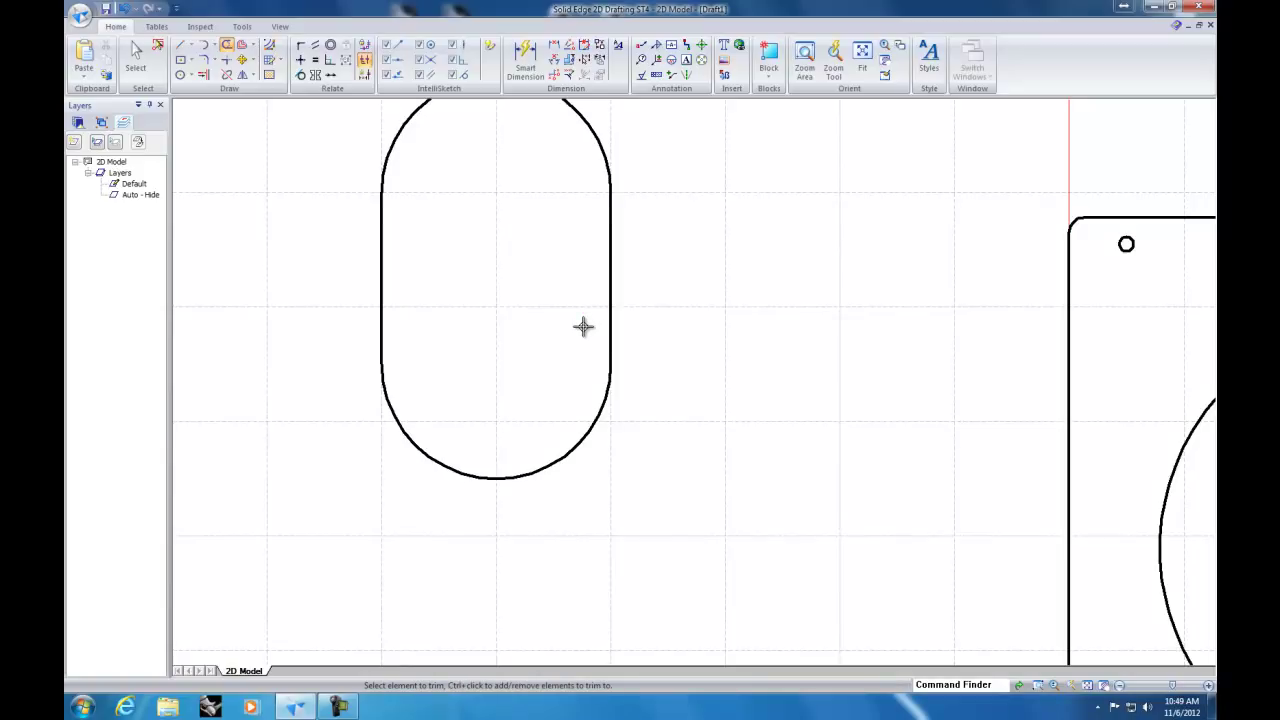
{"action": "scroll", "coordinate": [558, 351], "scroll_direction": "down", "scroll_amount": 2}
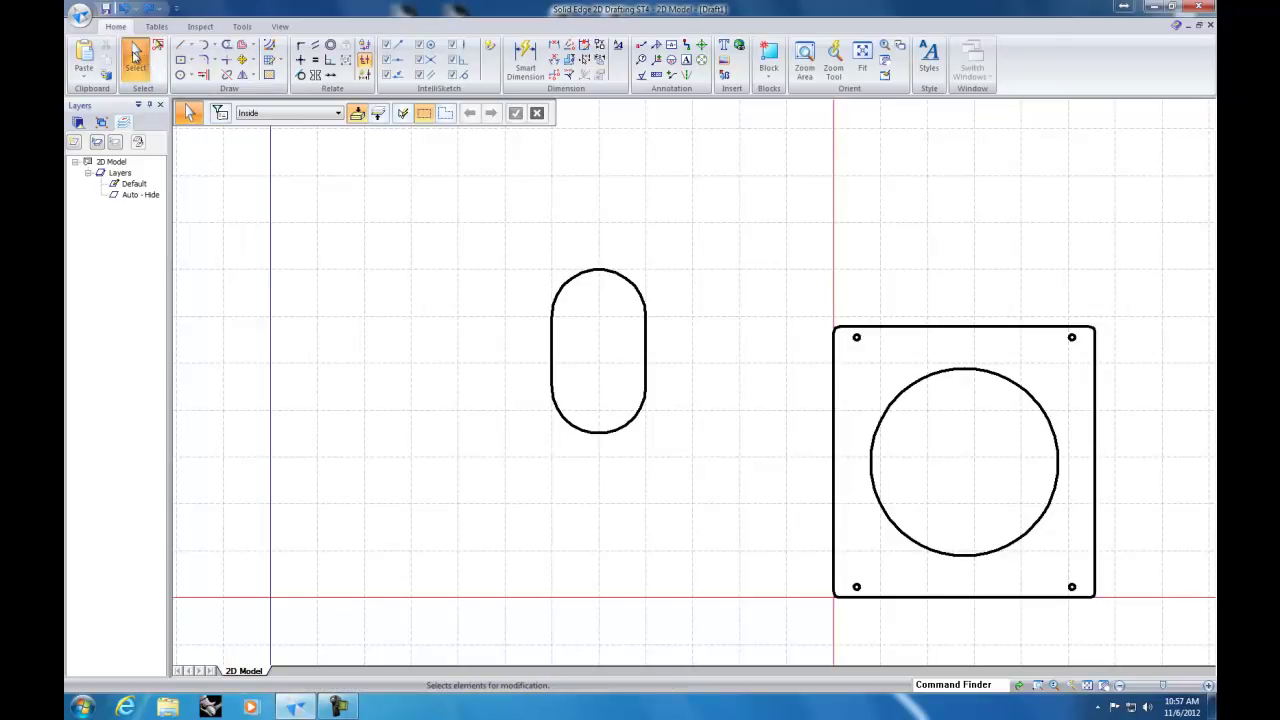
Step: Select the whole slot outline beside the plate and cut it from the drawing
{"action": "left_click", "coordinate": [135, 58]}
{"action": "left_click_drag", "start_coordinate": [528, 250], "coordinate": [680, 469]}
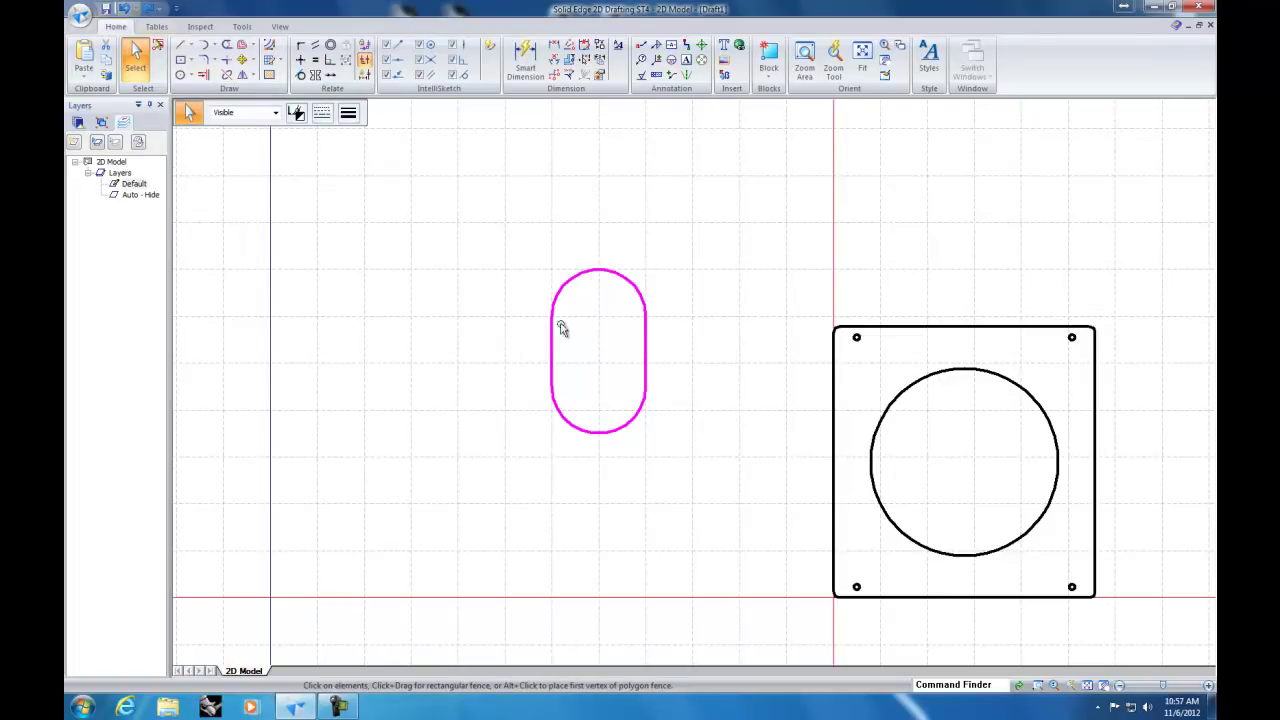
{"action": "left_click", "coordinate": [107, 48]}
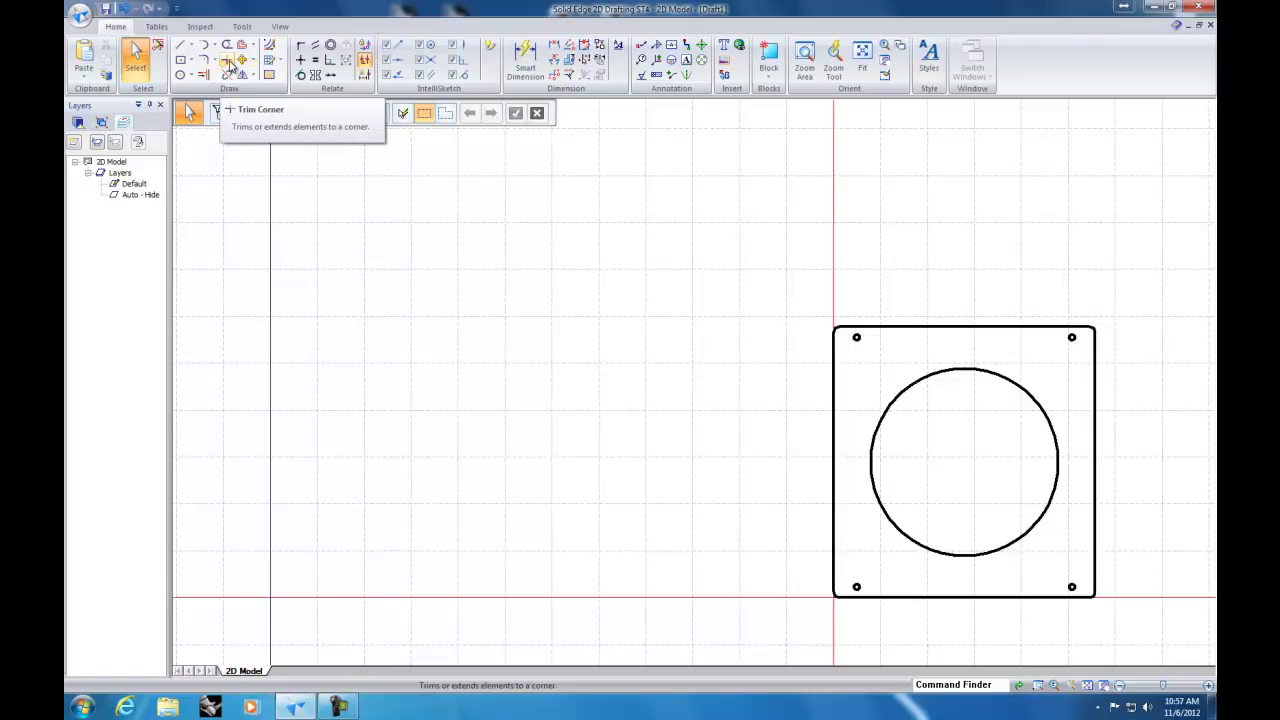
Step: Draw a horizontal line two grid squares long in the empty area beside the plate
{"action": "left_click", "coordinate": [180, 45]}
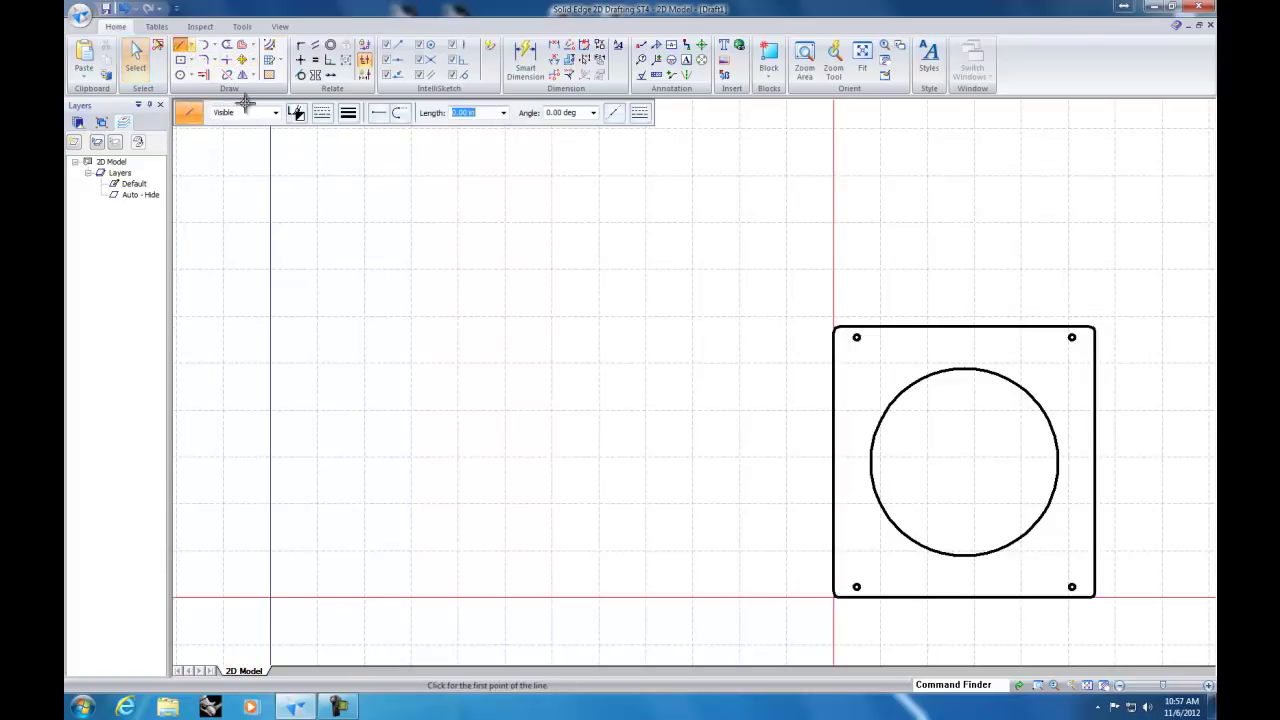
{"action": "left_click", "coordinate": [600, 268]}
{"action": "left_click", "coordinate": [693, 268]}
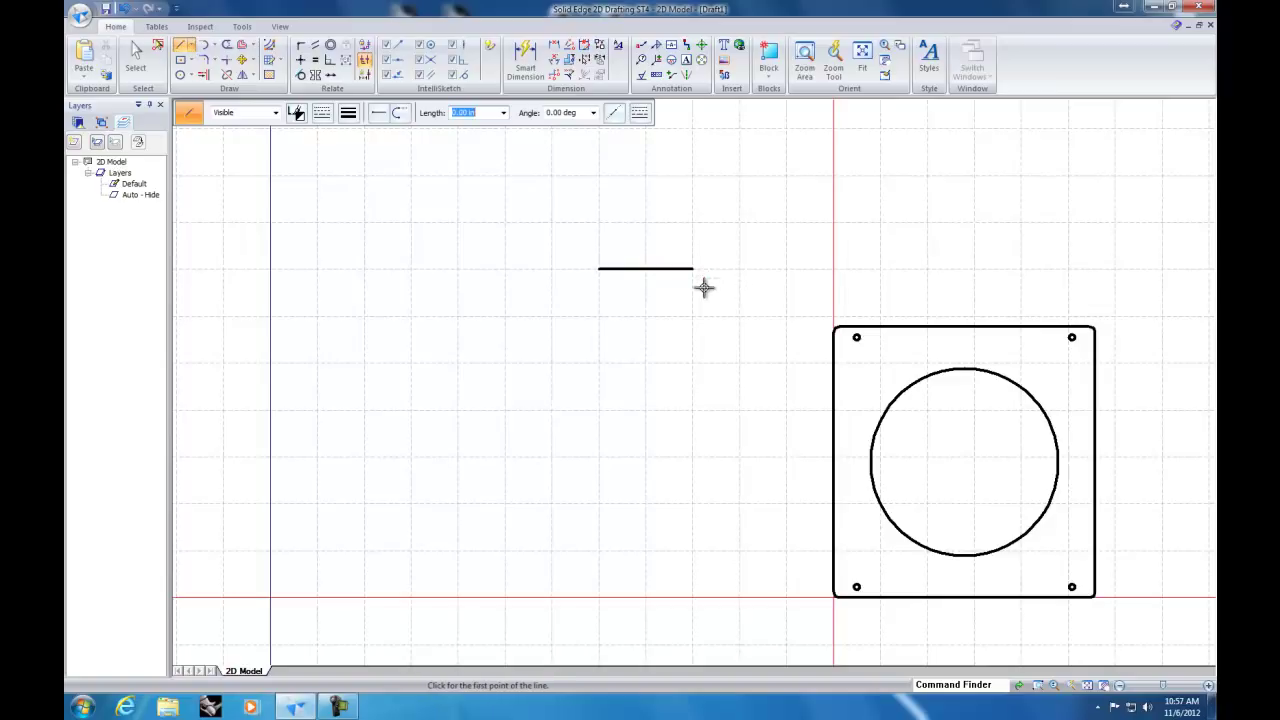
Step: Draw a separate vertical line two grid squares long, below and to the left of the horizontal line
{"action": "left_click", "coordinate": [505, 363]}
{"action": "left_click", "coordinate": [505, 450]}
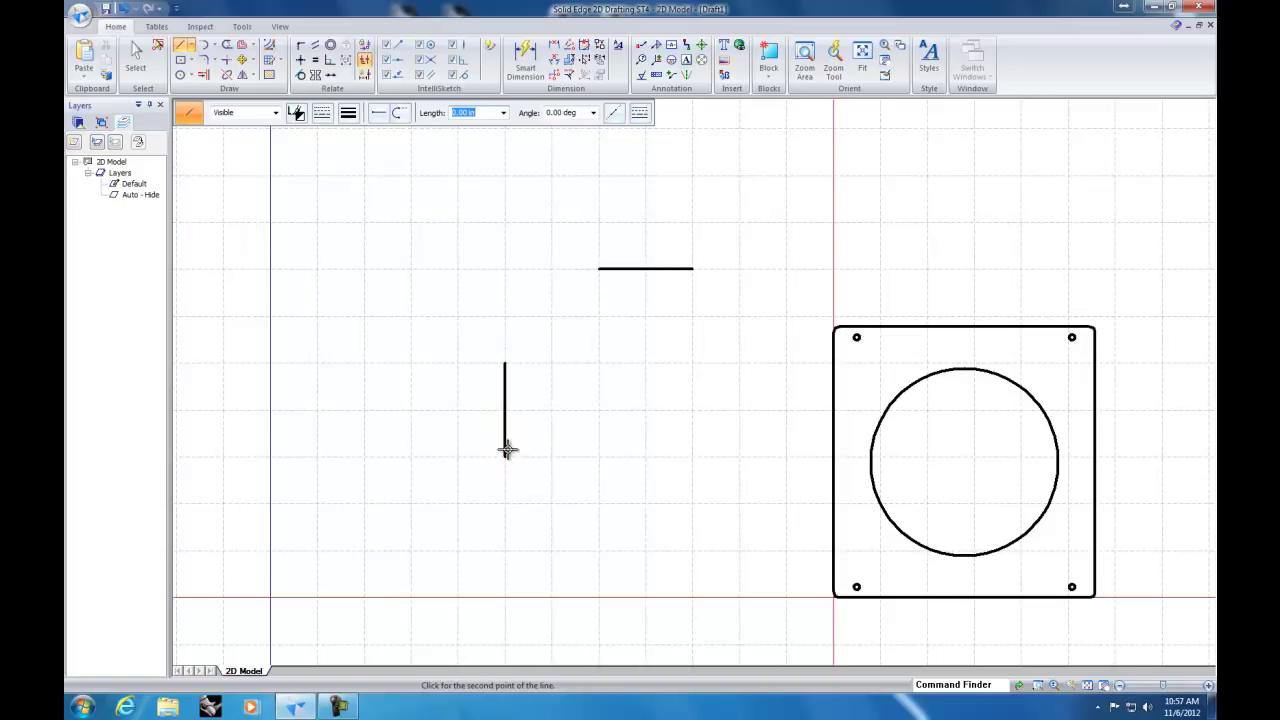
{"action": "left_click", "coordinate": [505, 450]}
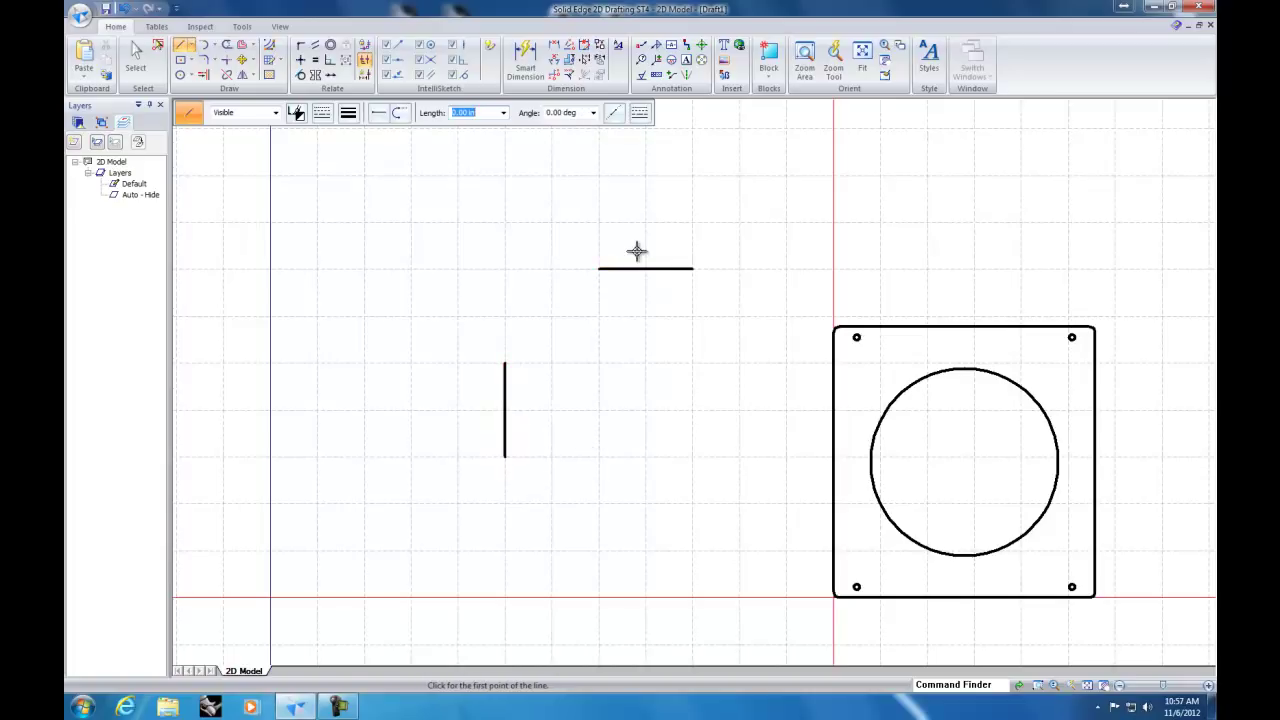
Step: Extend the horizontal and vertical lines to a shared corner with Trim Corner
{"action": "left_click", "coordinate": [226, 60]}
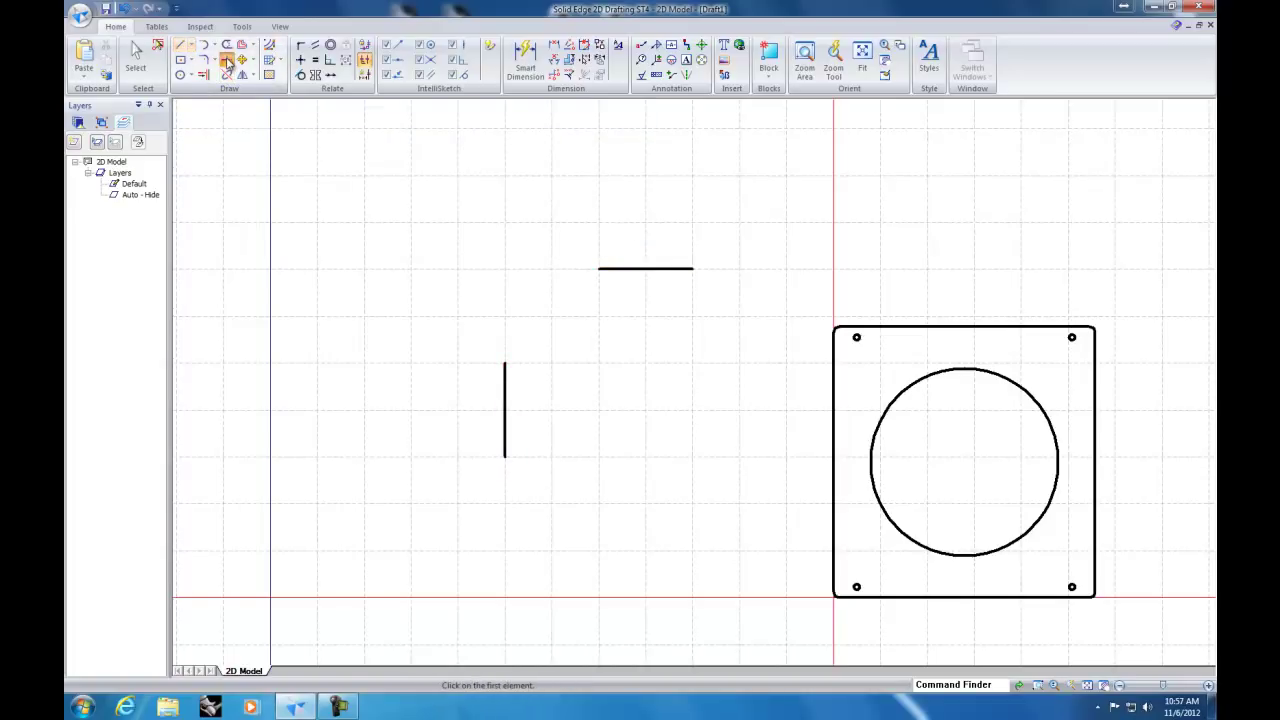
{"action": "left_click", "coordinate": [658, 270]}
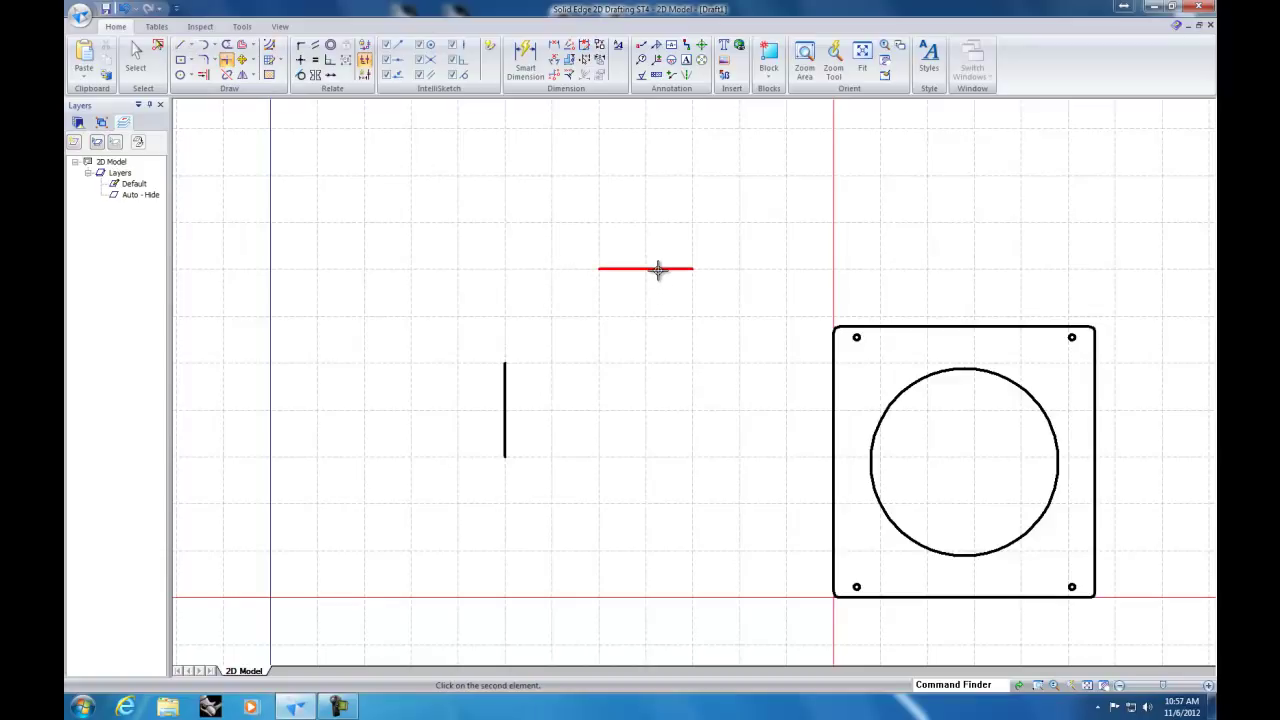
{"action": "left_click", "coordinate": [504, 395]}
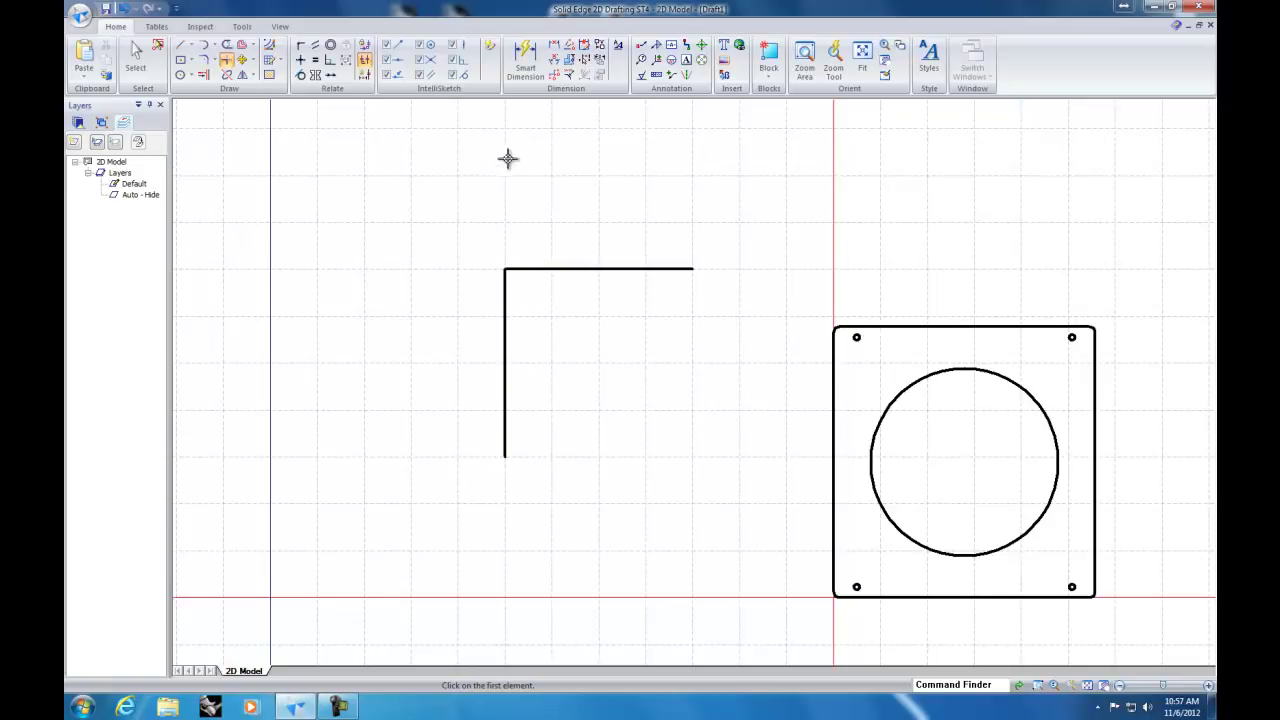
Step: Undo the corner trim and the vertical line, keeping the horizontal line
{"action": "left_click", "coordinate": [124, 9]}
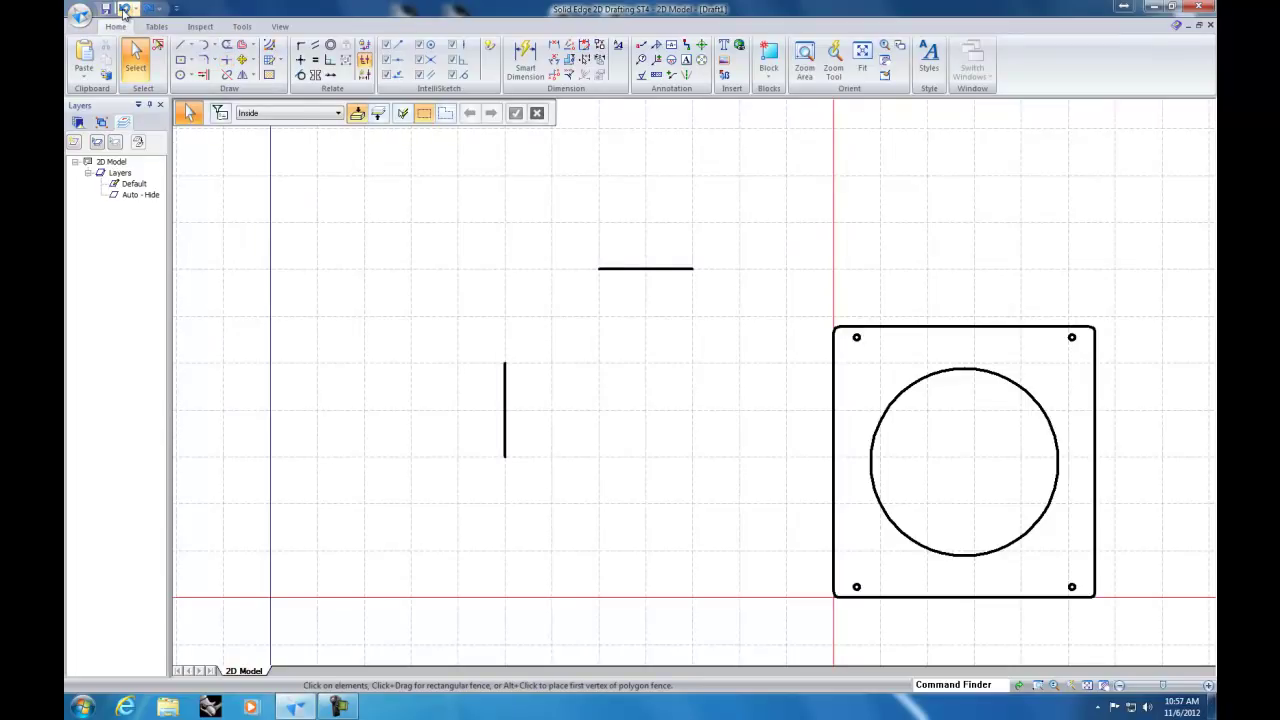
{"action": "left_click", "coordinate": [124, 9]}
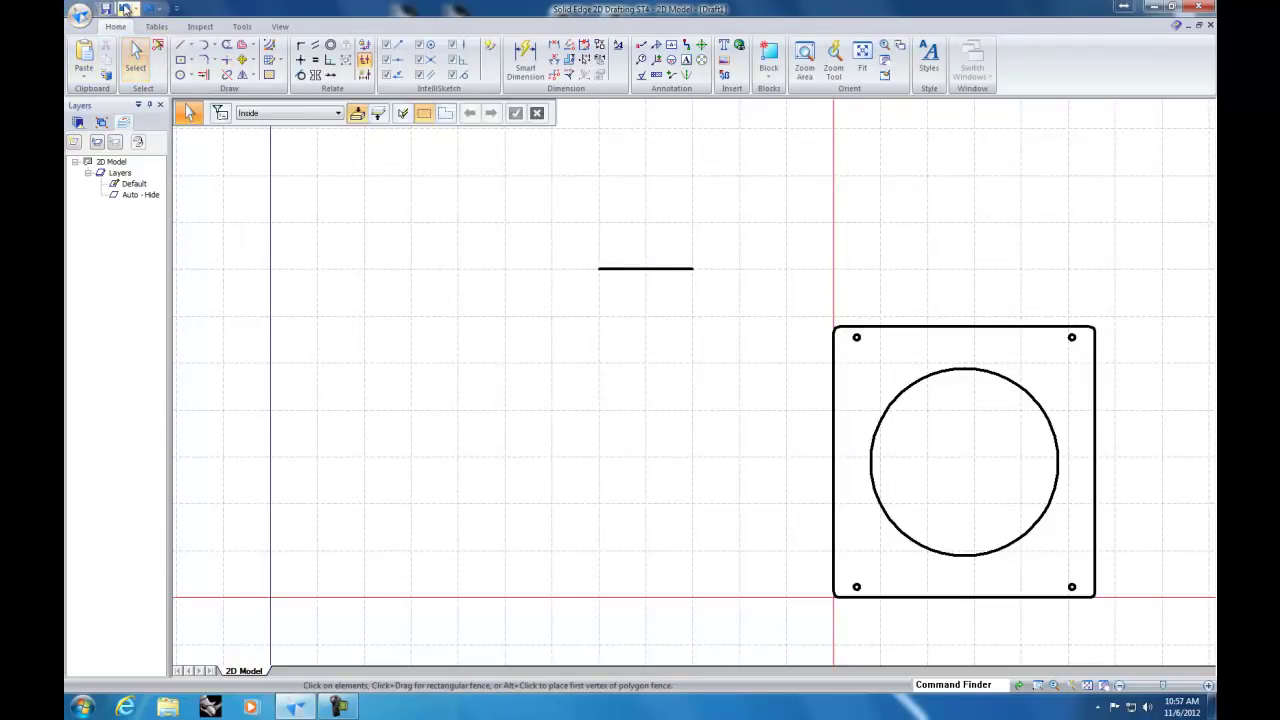
Step: Draw a line about 2.83 in long at -45 degrees, starting below and to the left of the horizontal line
{"action": "left_click", "coordinate": [180, 46]}
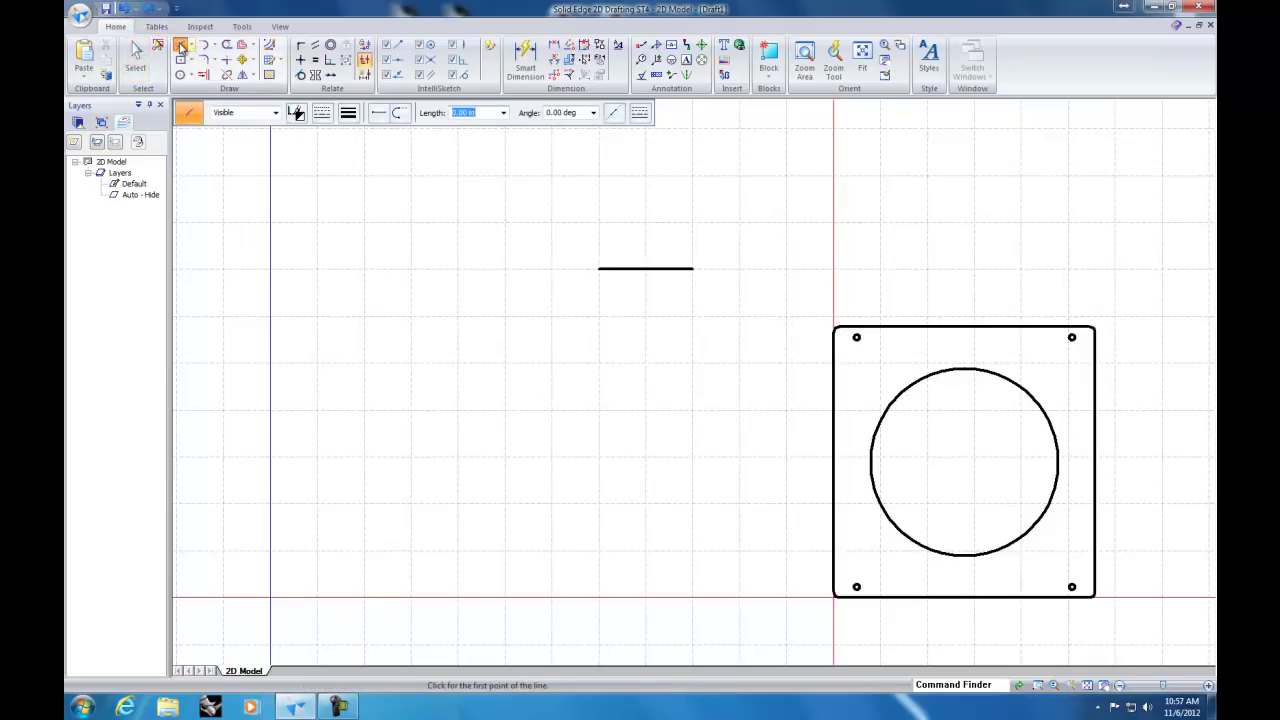
{"action": "left_click", "coordinate": [552, 315]}
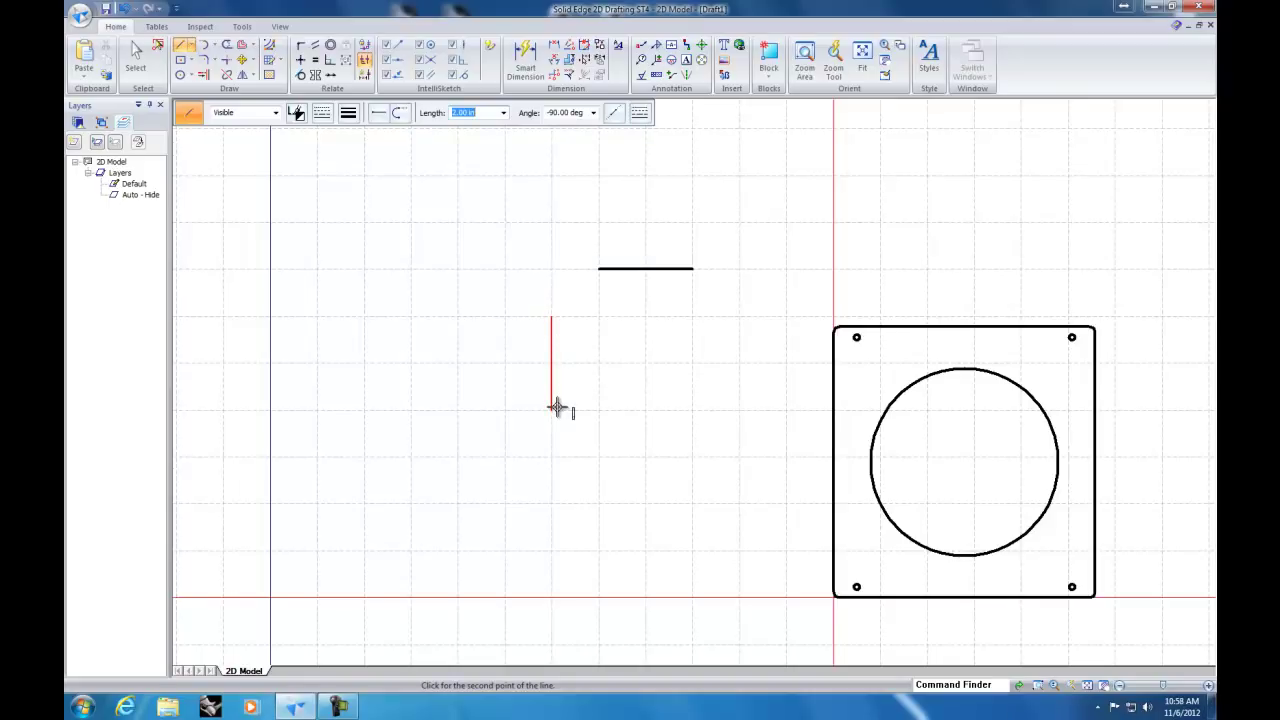
{"action": "left_click", "coordinate": [563, 113]}
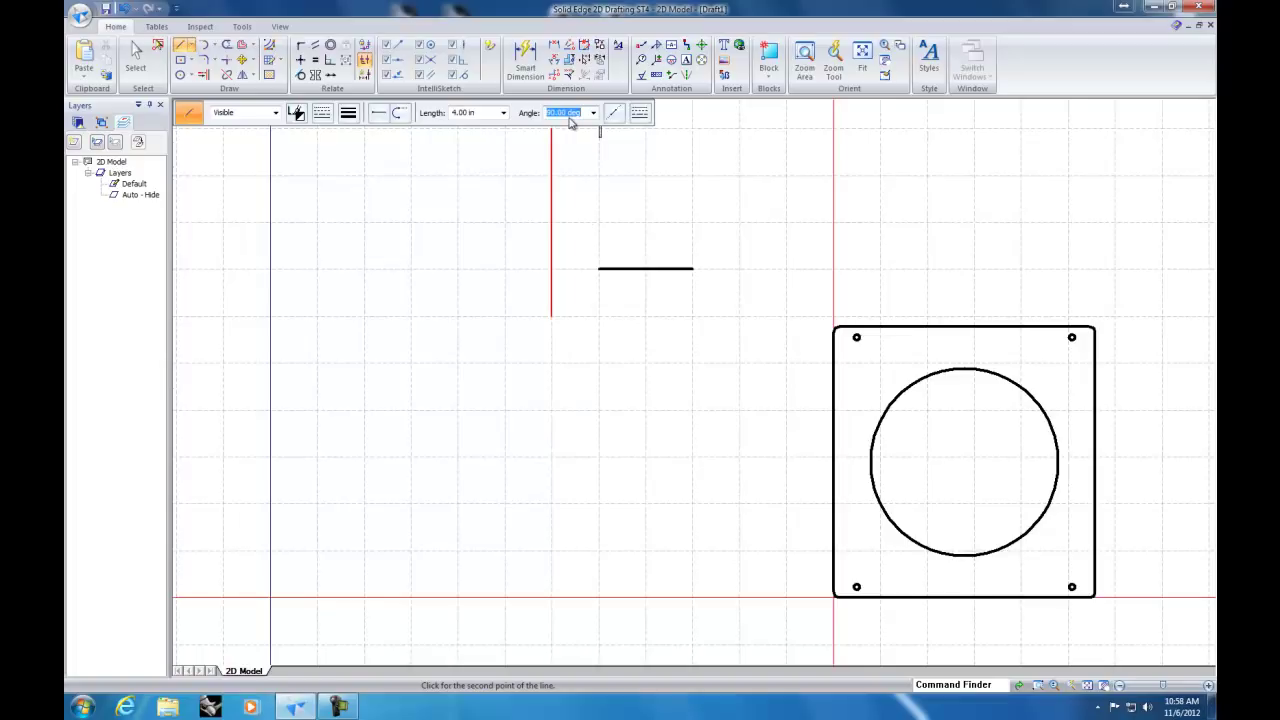
{"action": "type", "text": "45"}
{"action": "key", "text": "Tab"}
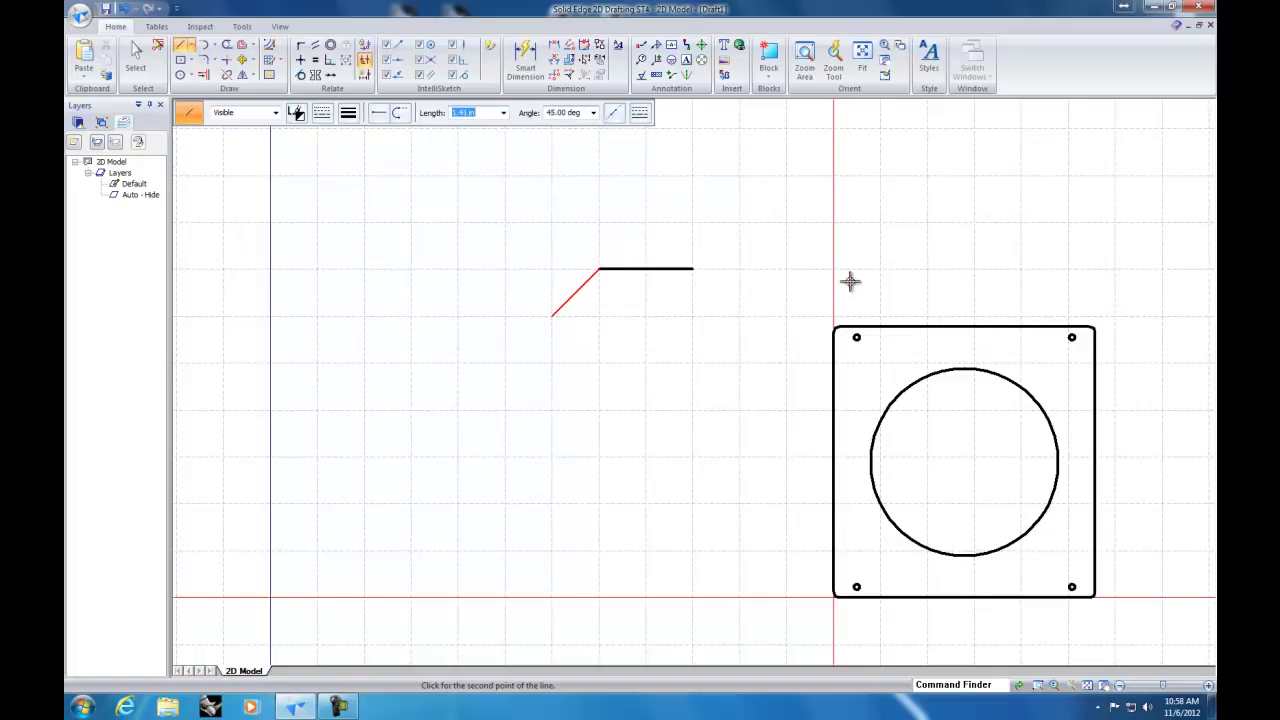
{"action": "left_click", "coordinate": [556, 114]}
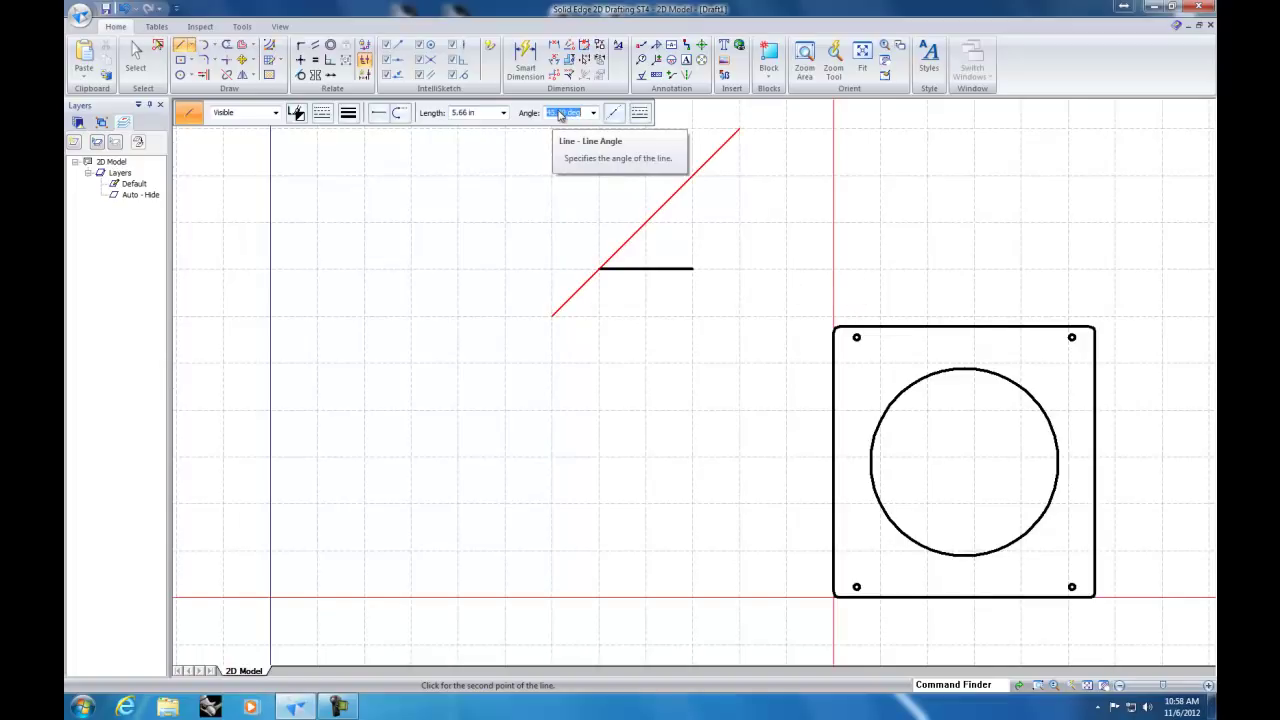
{"action": "type", "text": "-"}
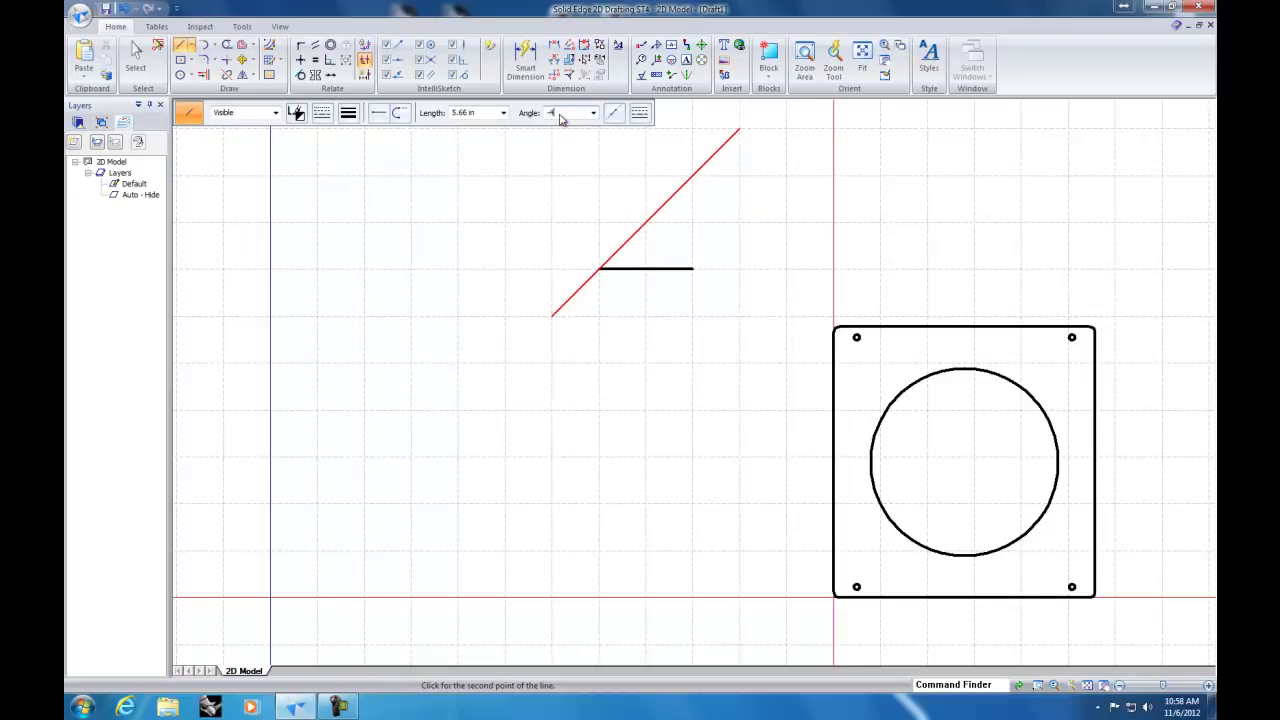
{"action": "type", "text": "45"}
{"action": "key", "text": "Tab"}
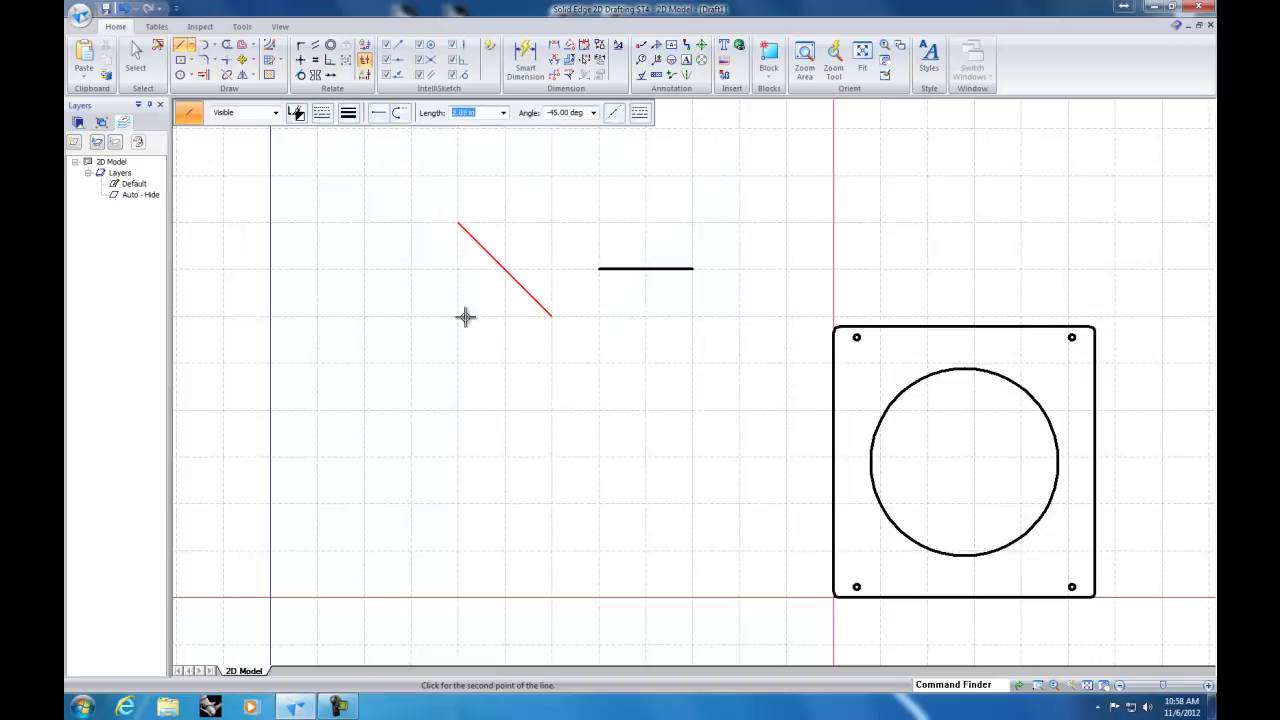
{"action": "left_click", "coordinate": [628, 410]}
{"action": "right_click", "coordinate": [685, 424]}
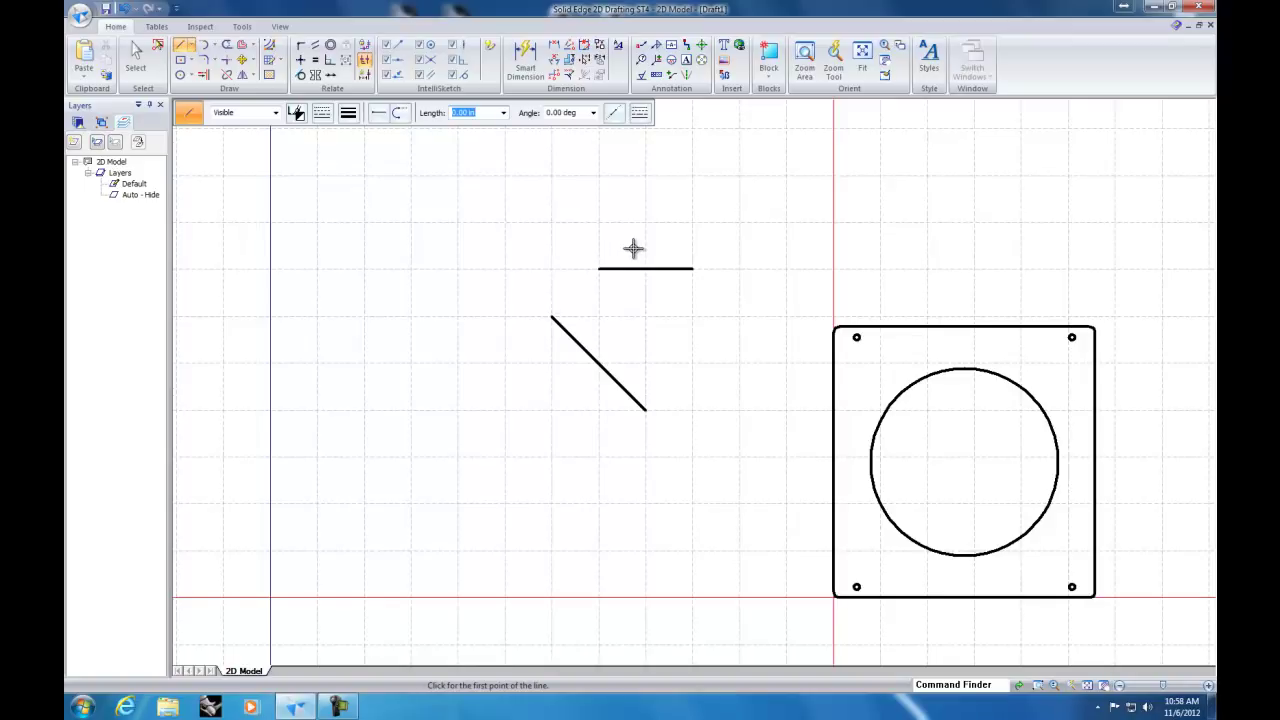
Step: Extend the angled line and the horizontal line to a shared corner with Trim Corner
{"action": "left_click", "coordinate": [227, 63]}
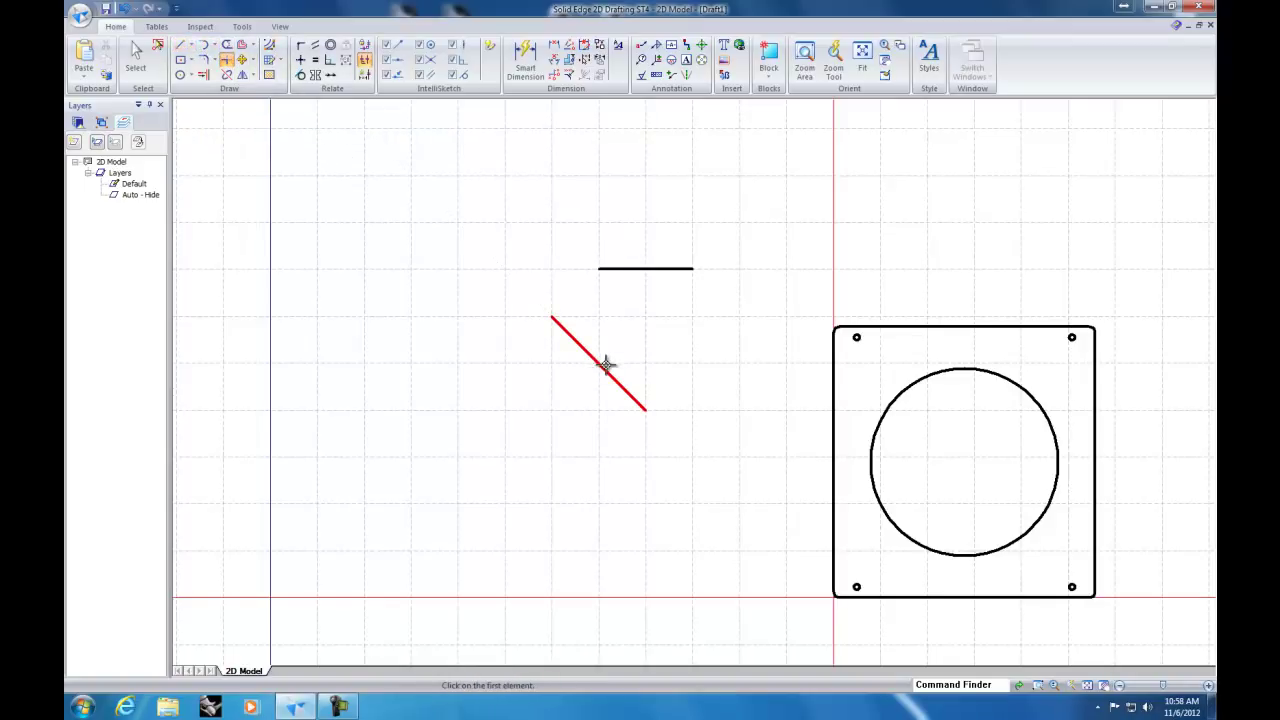
{"action": "left_click", "coordinate": [606, 366]}
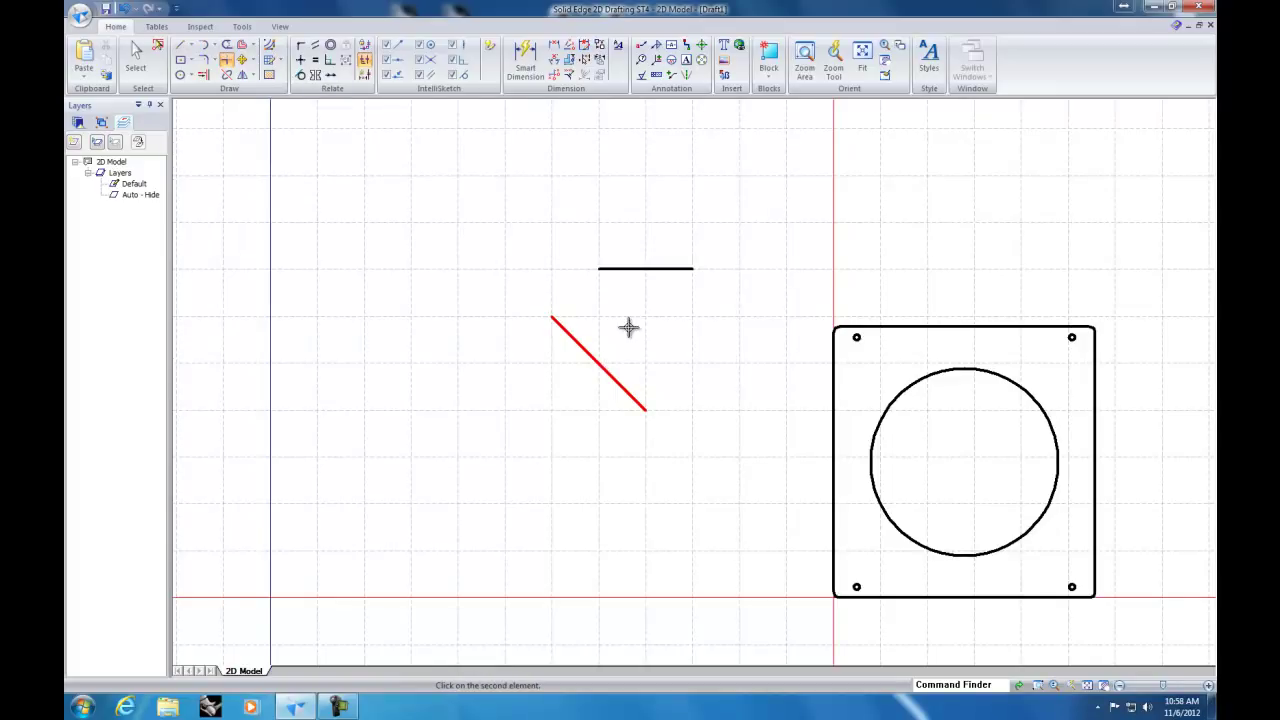
{"action": "left_click", "coordinate": [650, 268]}
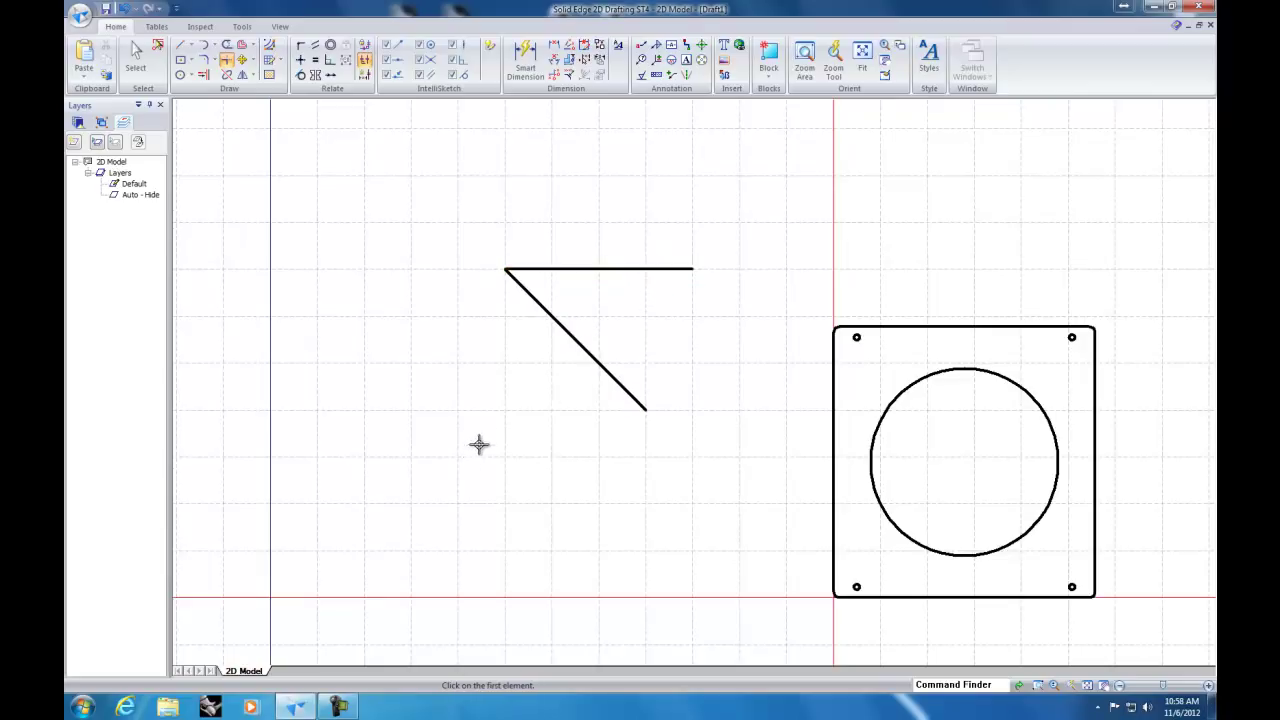
{"action": "left_click", "coordinate": [593, 360]}
{"action": "left_click", "coordinate": [610, 268]}
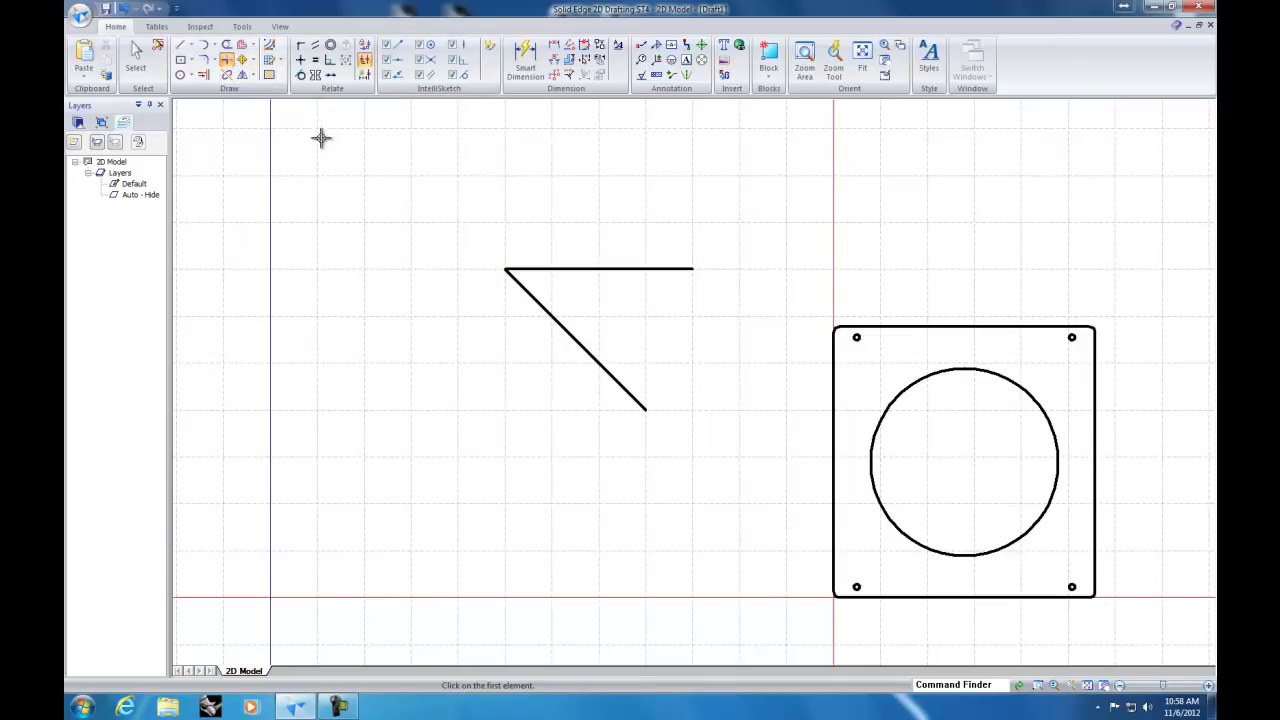
Step: Delete the joined horizontal and angled lines beside the plate
{"action": "left_click", "coordinate": [135, 55]}
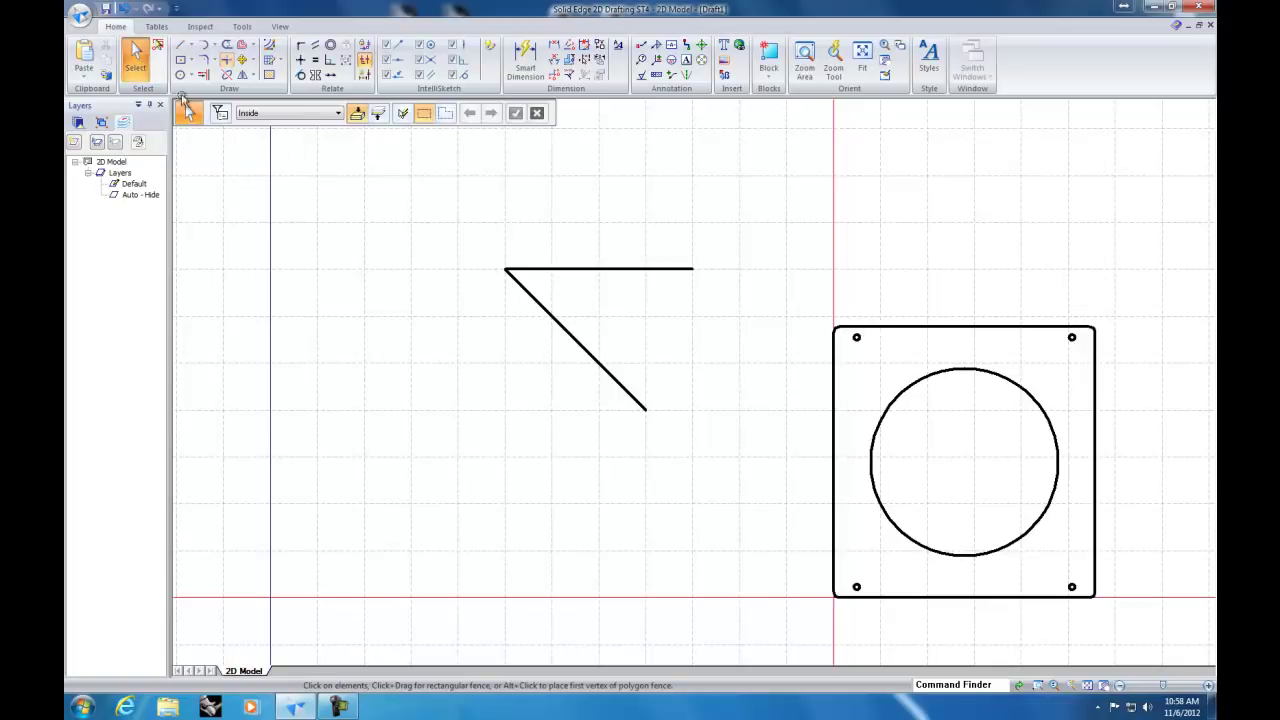
{"action": "left_click_drag", "start_coordinate": [460, 218], "coordinate": [752, 490]}
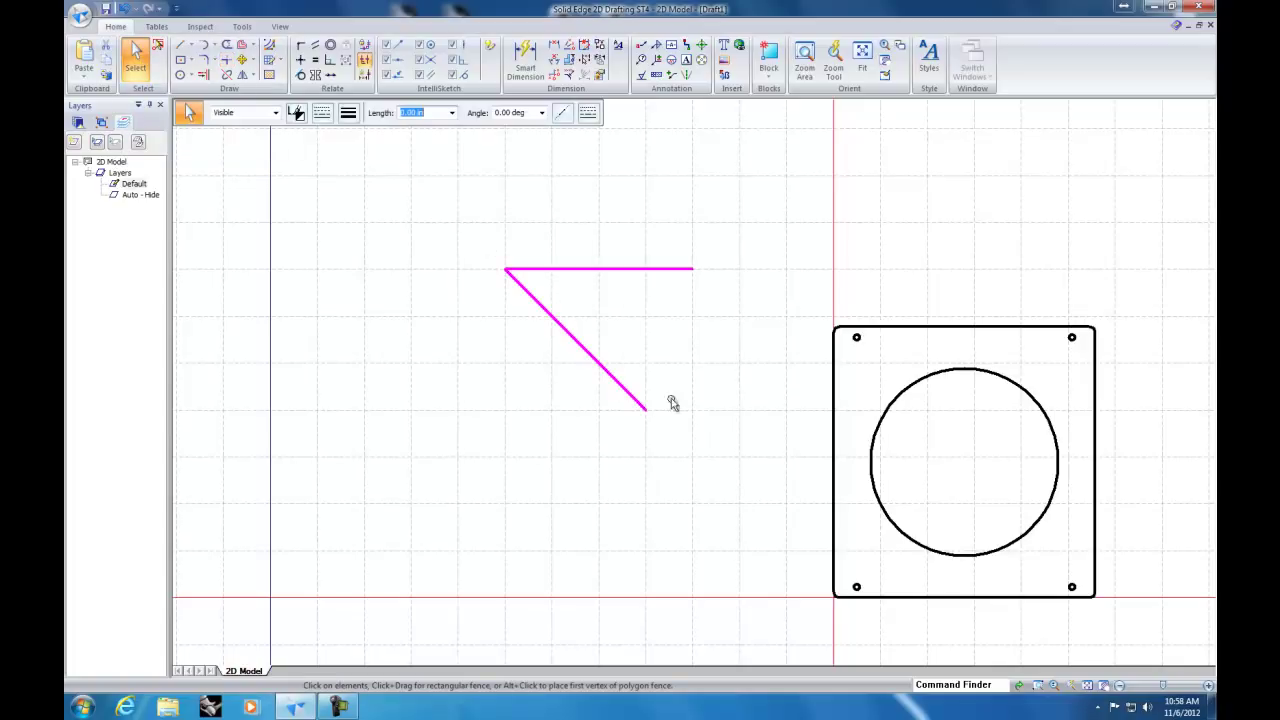
{"action": "left_click", "coordinate": [105, 46]}
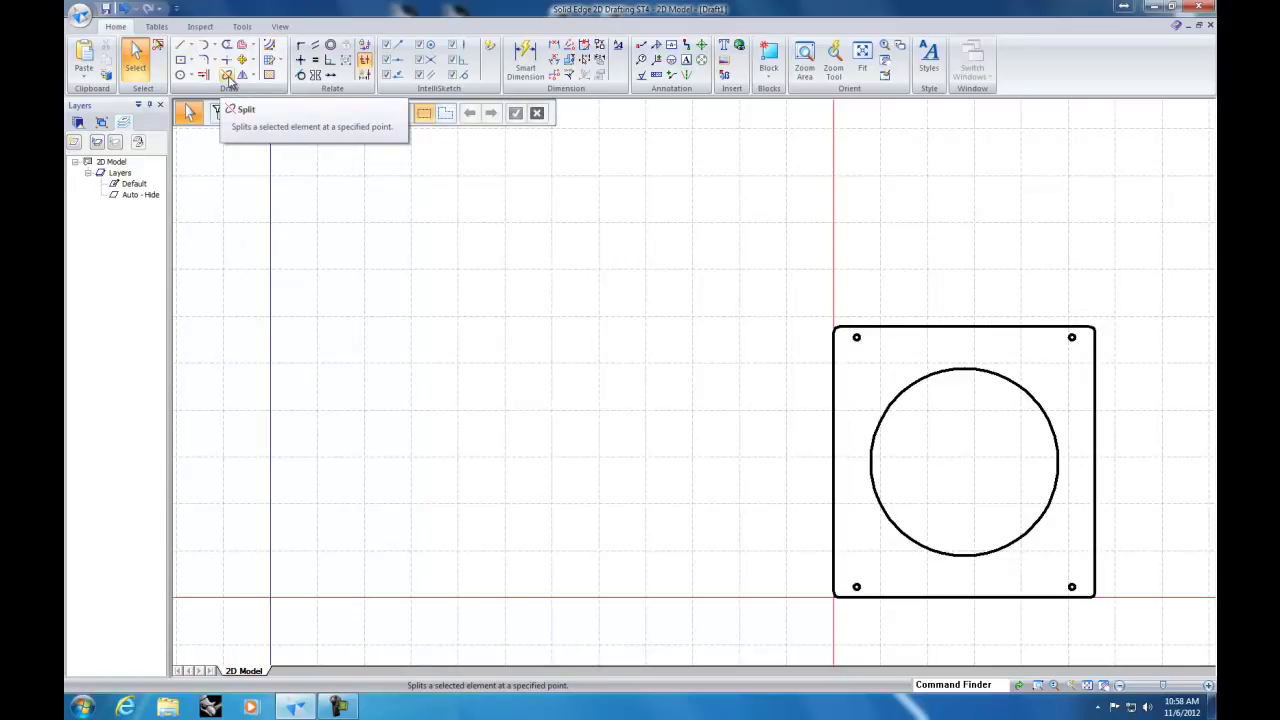
Step: Split the plate's large circle into upper and lower halves at its left and right quadrant points
{"action": "scroll", "coordinate": [697, 489], "scroll_direction": "down", "scroll_amount": 3}
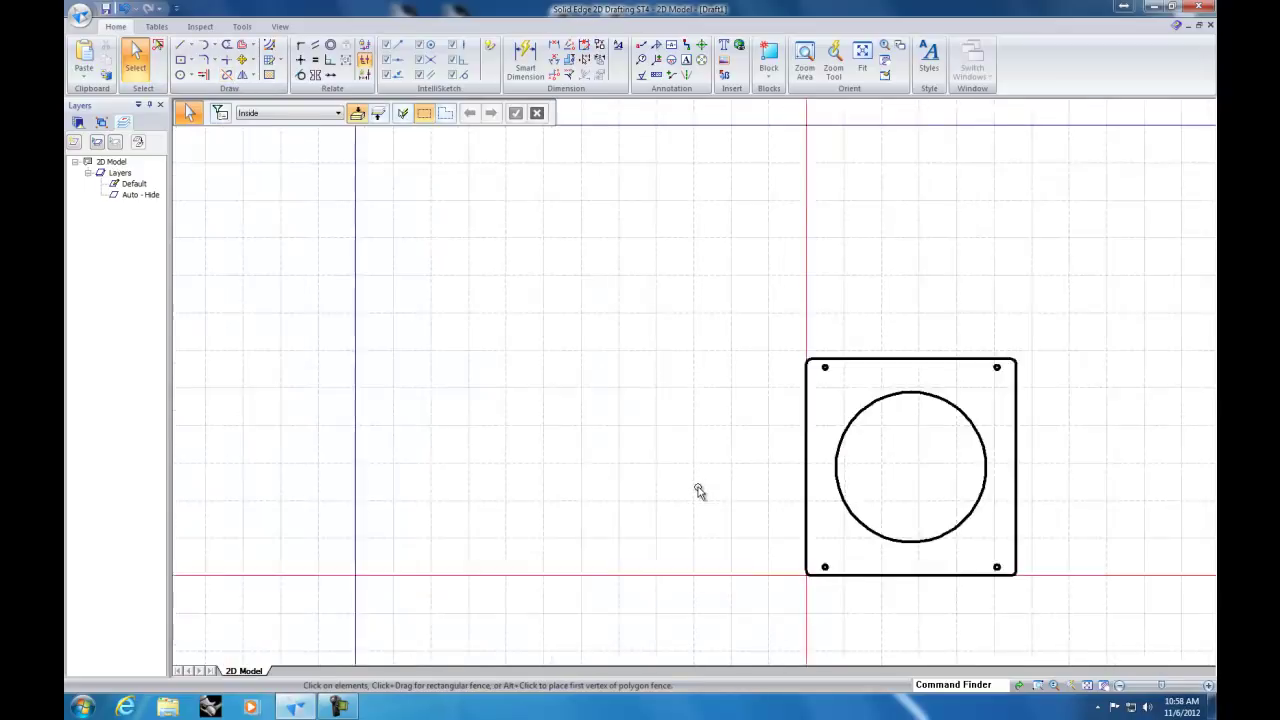
{"action": "scroll", "coordinate": [831, 608], "scroll_direction": "down", "scroll_amount": 2}
{"action": "scroll", "coordinate": [938, 608], "scroll_direction": "up", "scroll_amount": 4}
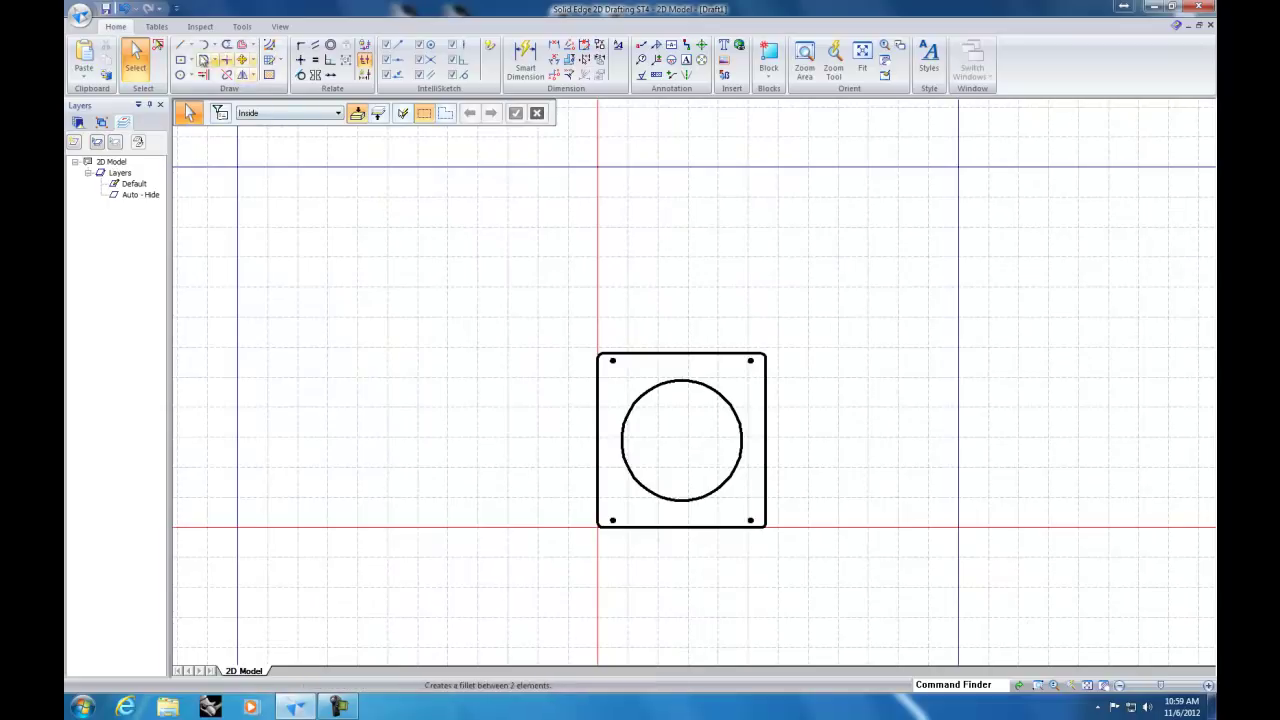
{"action": "left_click", "coordinate": [229, 78]}
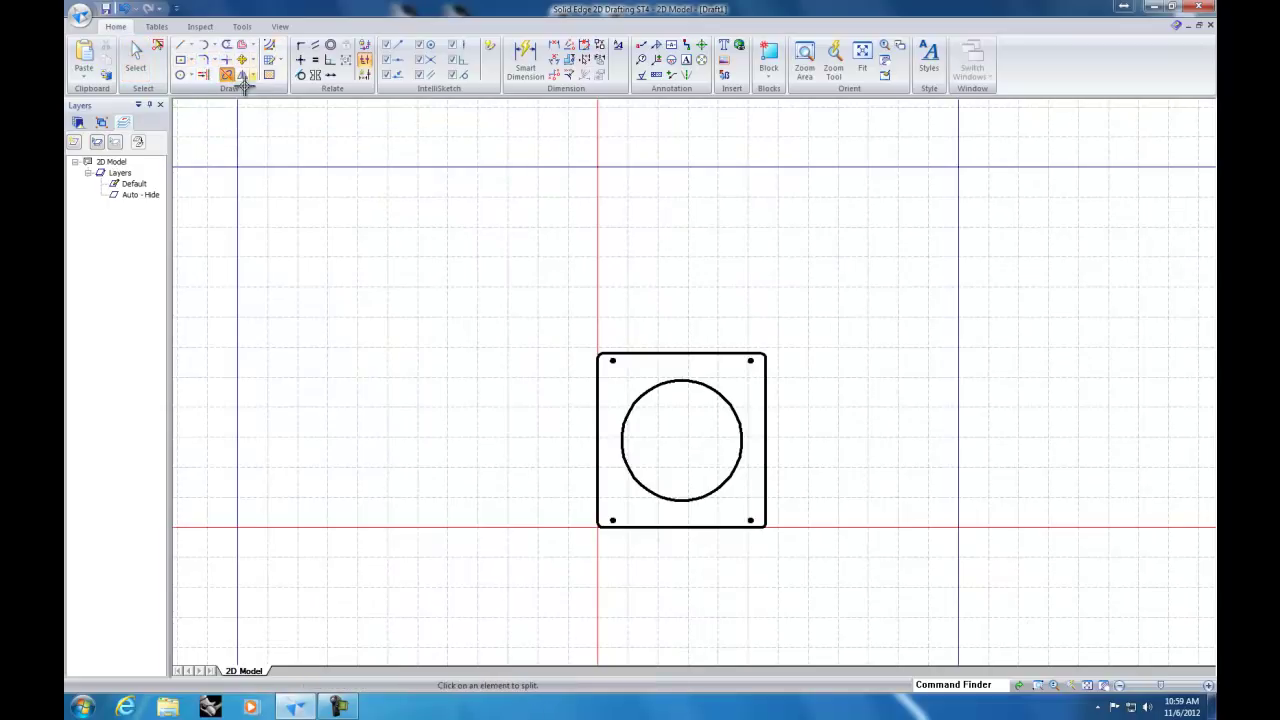
{"action": "left_click", "coordinate": [622, 436]}
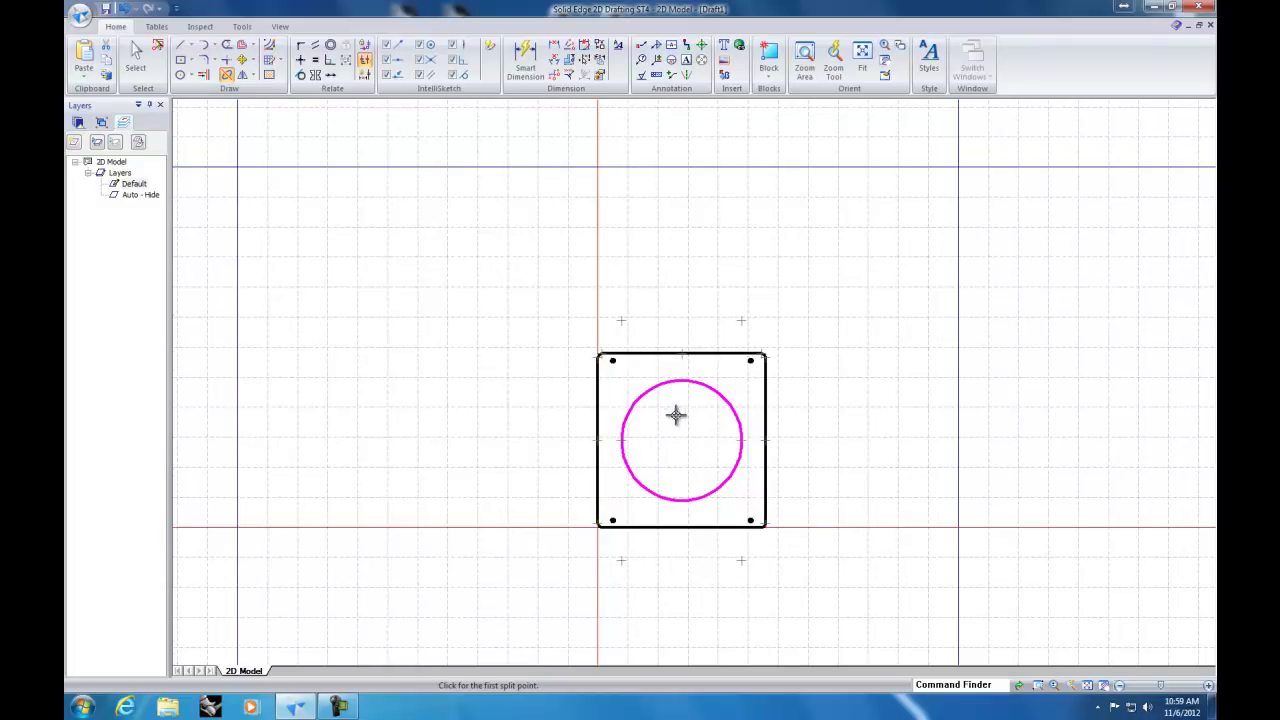
{"action": "left_click", "coordinate": [621, 440]}
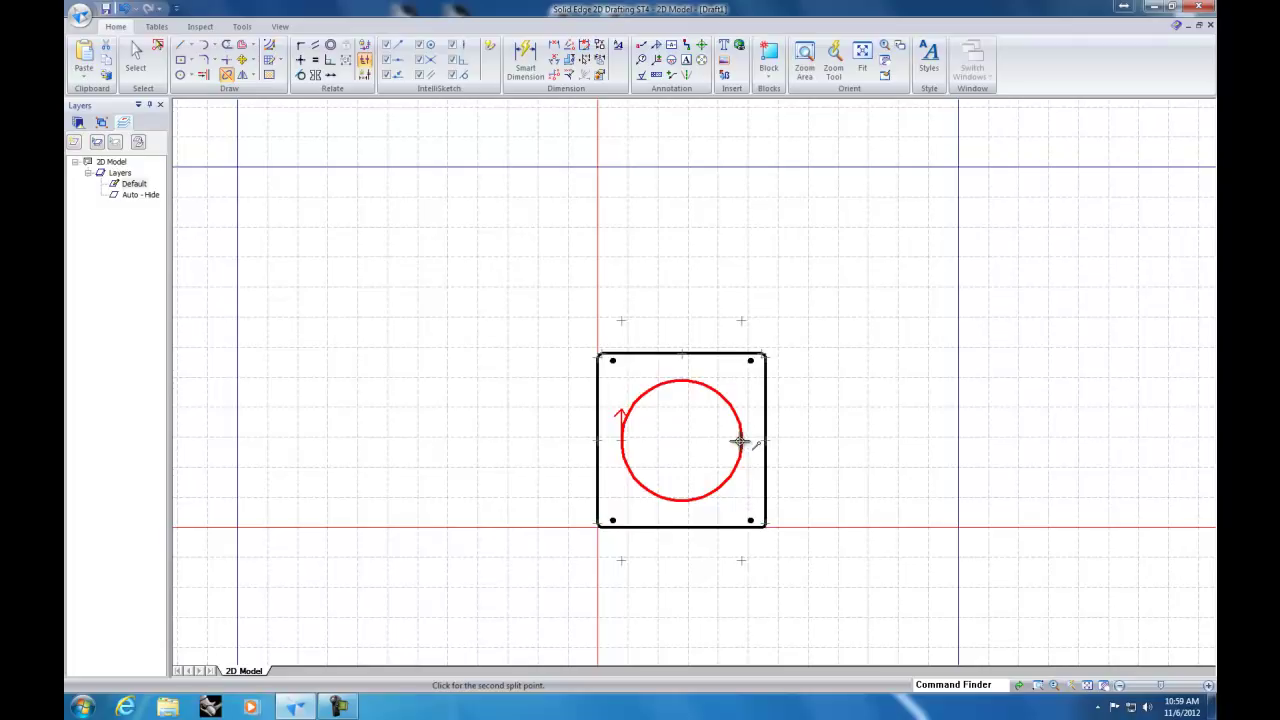
{"action": "left_click", "coordinate": [739, 441]}
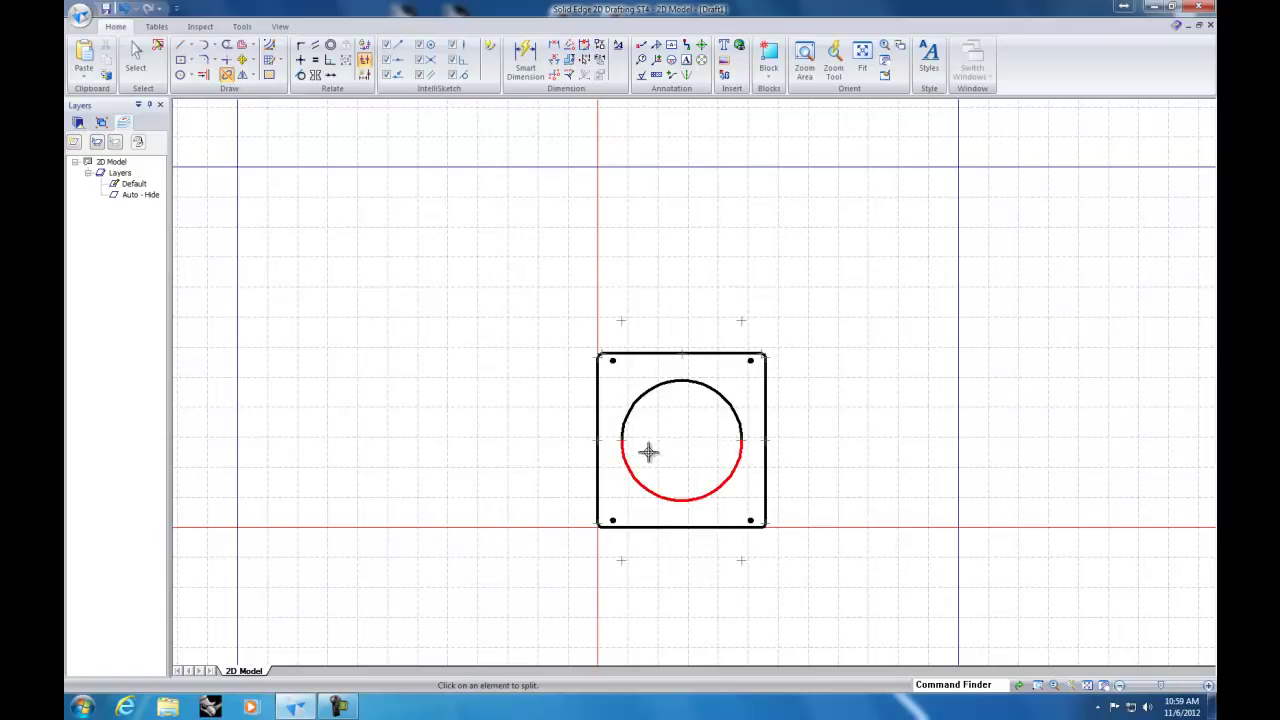
Step: Split the plate's right and left vertical edges at their midpoints
{"action": "left_click", "coordinate": [767, 443]}
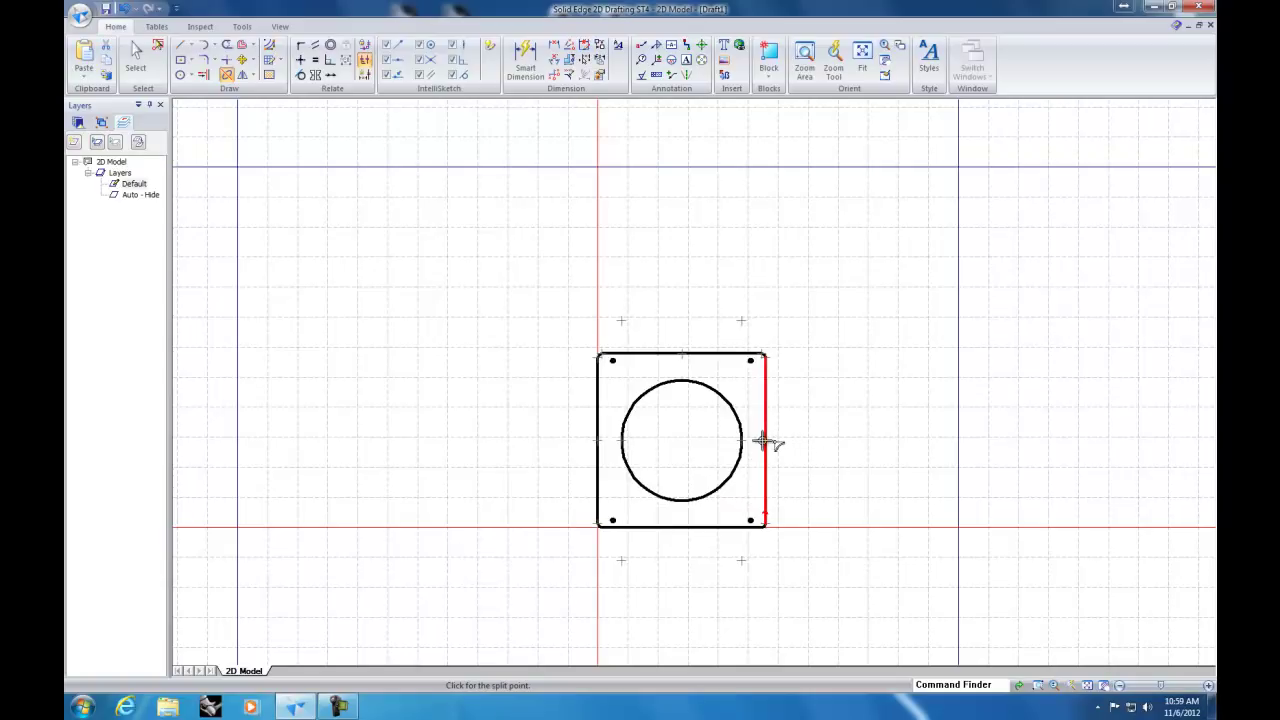
{"action": "left_click", "coordinate": [765, 441]}
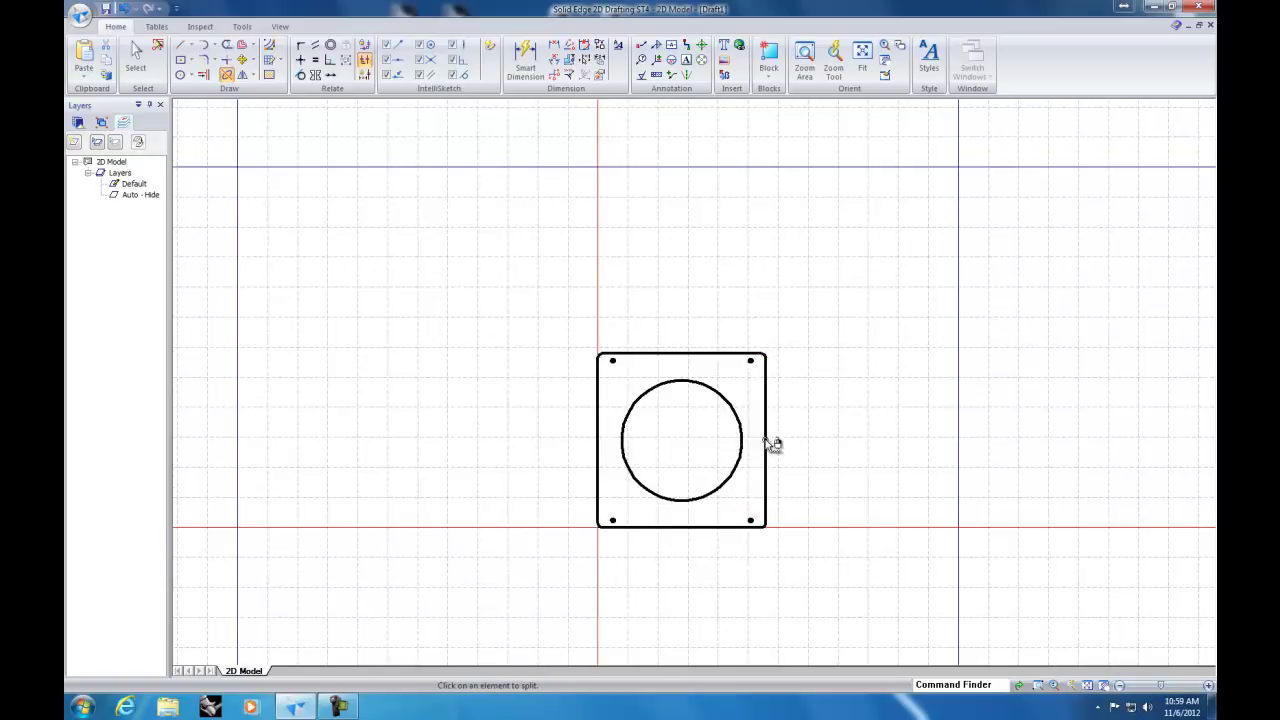
{"action": "left_click", "coordinate": [597, 448]}
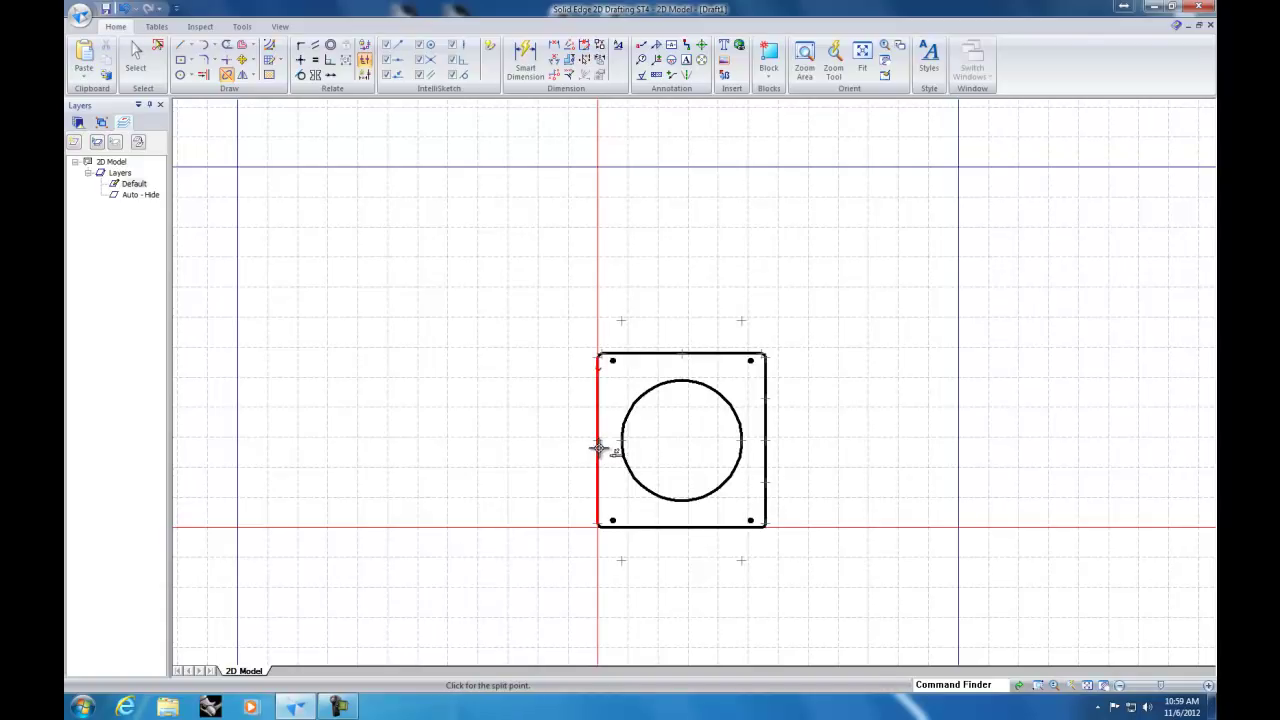
{"action": "left_click", "coordinate": [598, 441]}
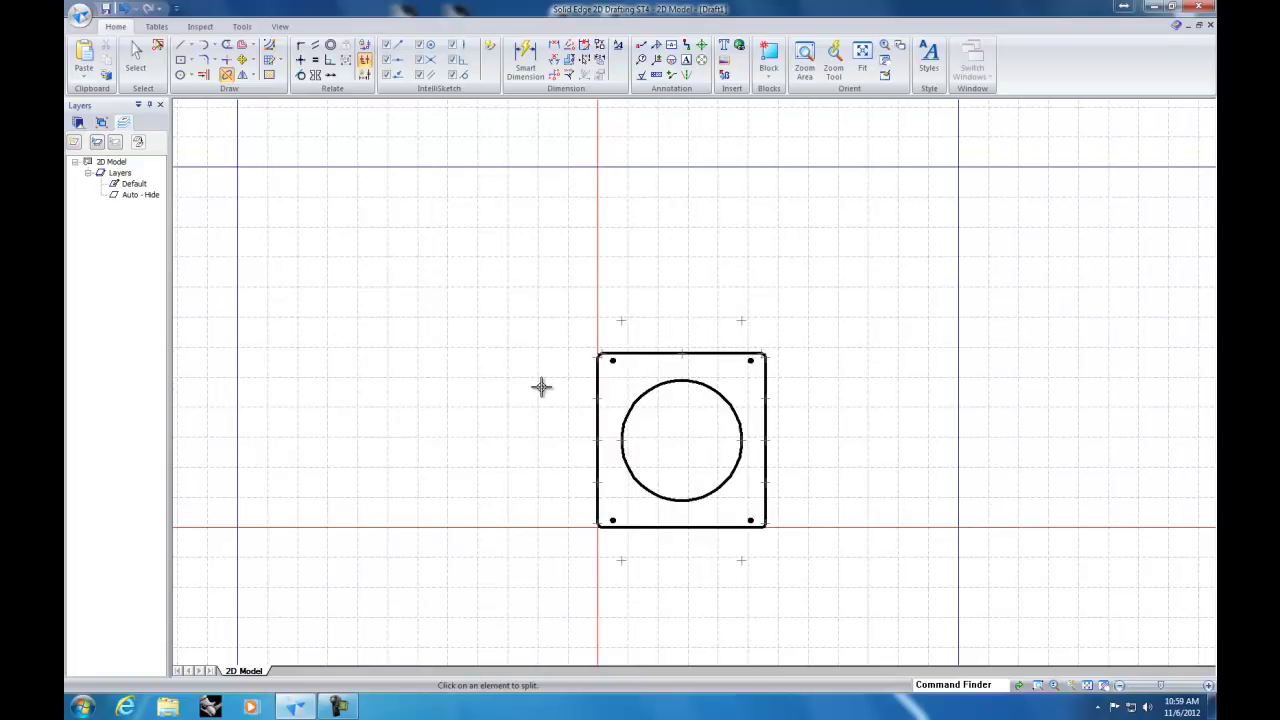
Step: Move the upper half of the plate, with its arc and two small holes, straight up to separate it from the lower half
{"action": "left_click", "coordinate": [137, 58]}
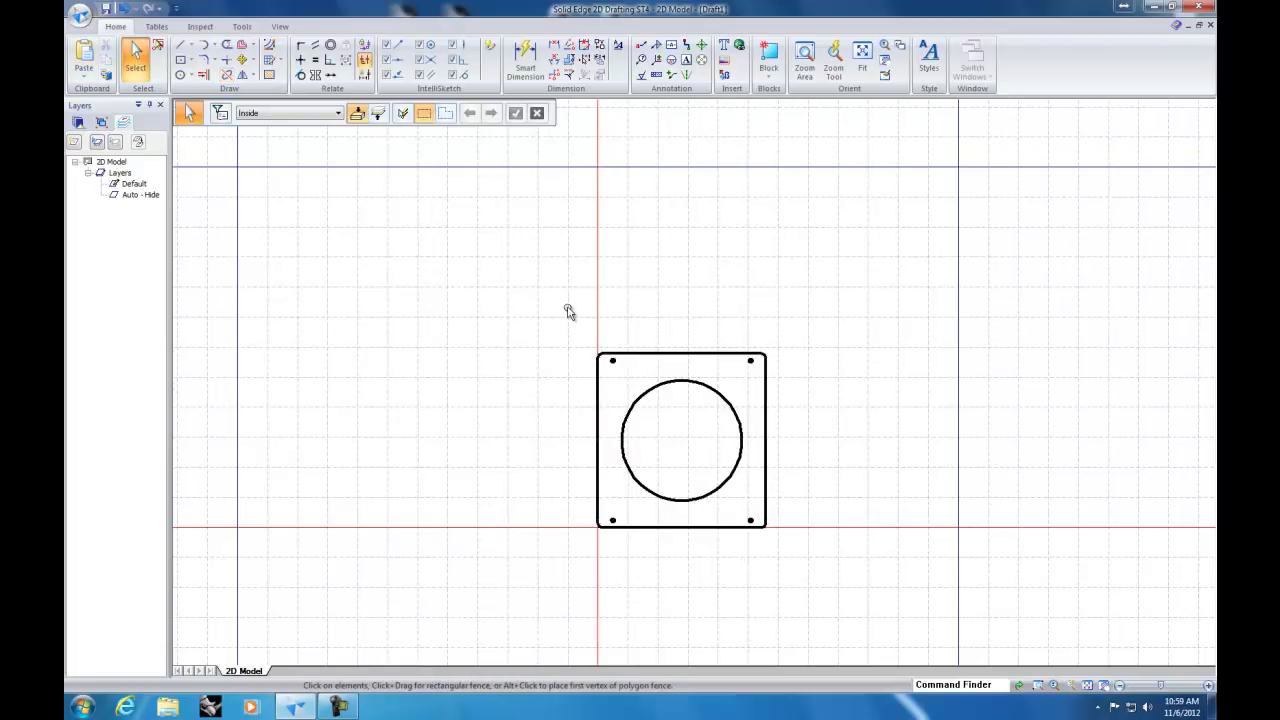
{"action": "left_click_drag", "start_coordinate": [566, 316], "coordinate": [811, 452]}
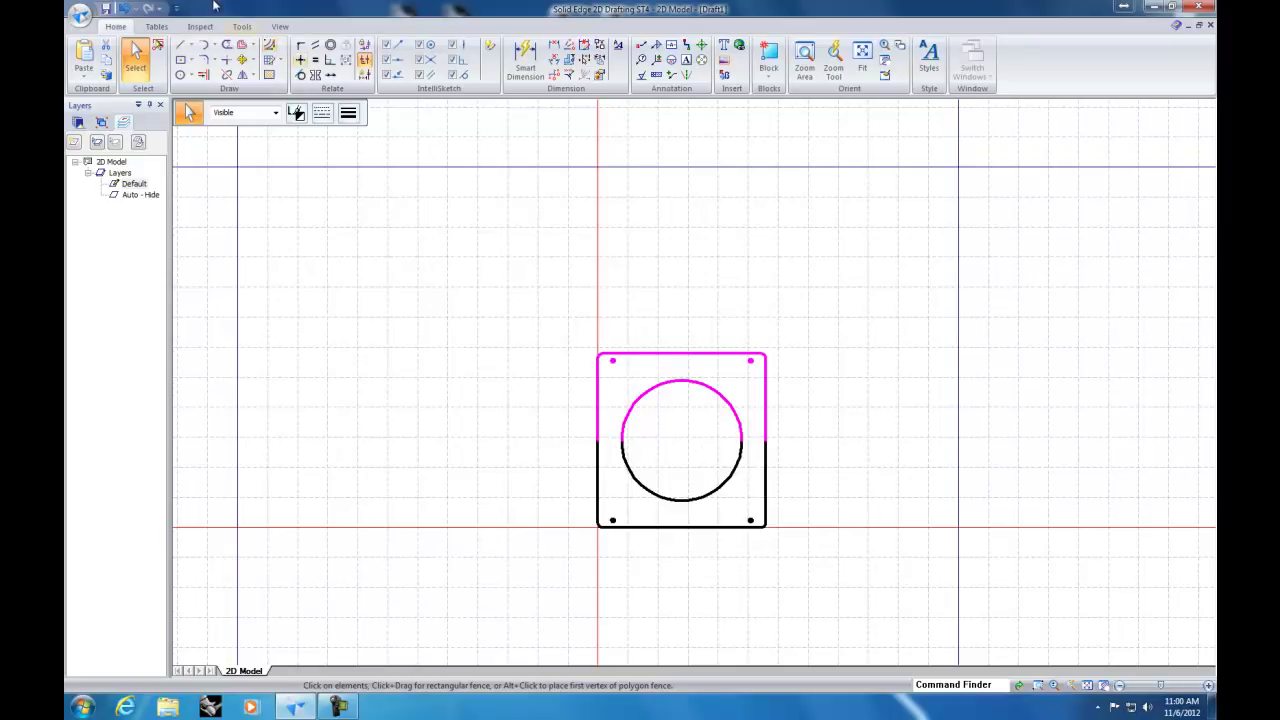
{"action": "left_click", "coordinate": [251, 63]}
{"action": "left_click", "coordinate": [262, 76]}
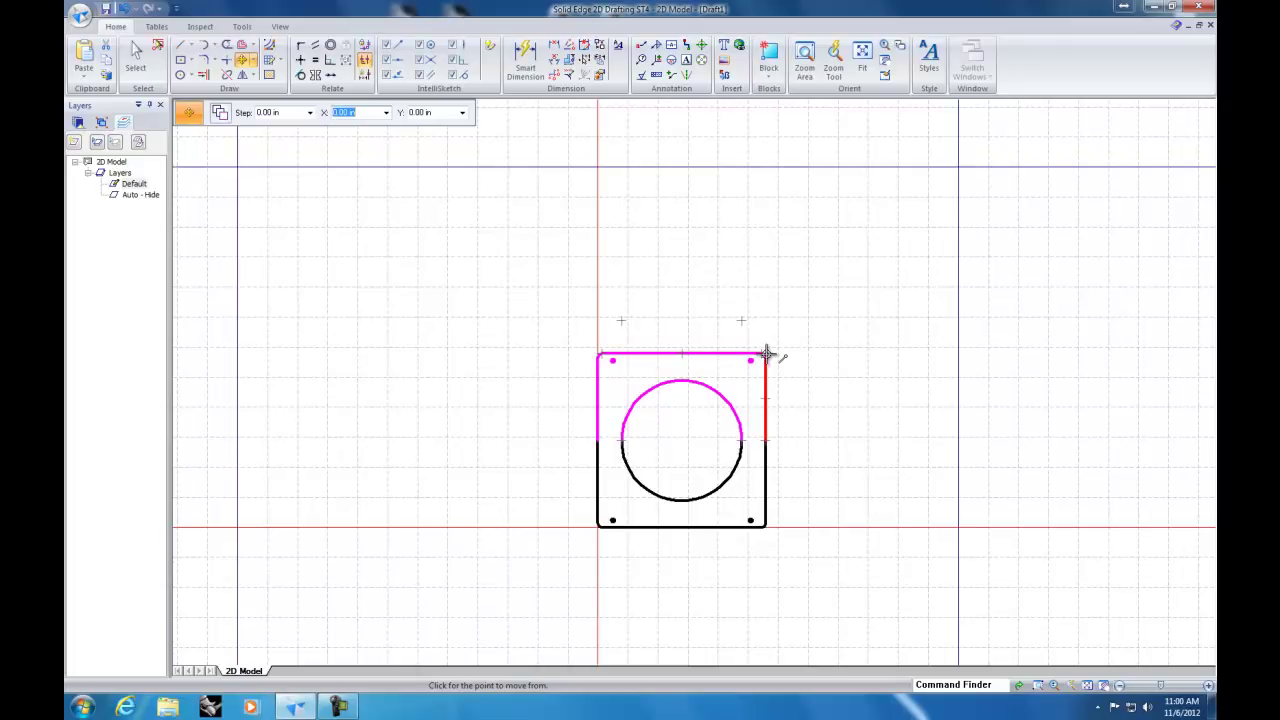
{"action": "left_click", "coordinate": [762, 296]}
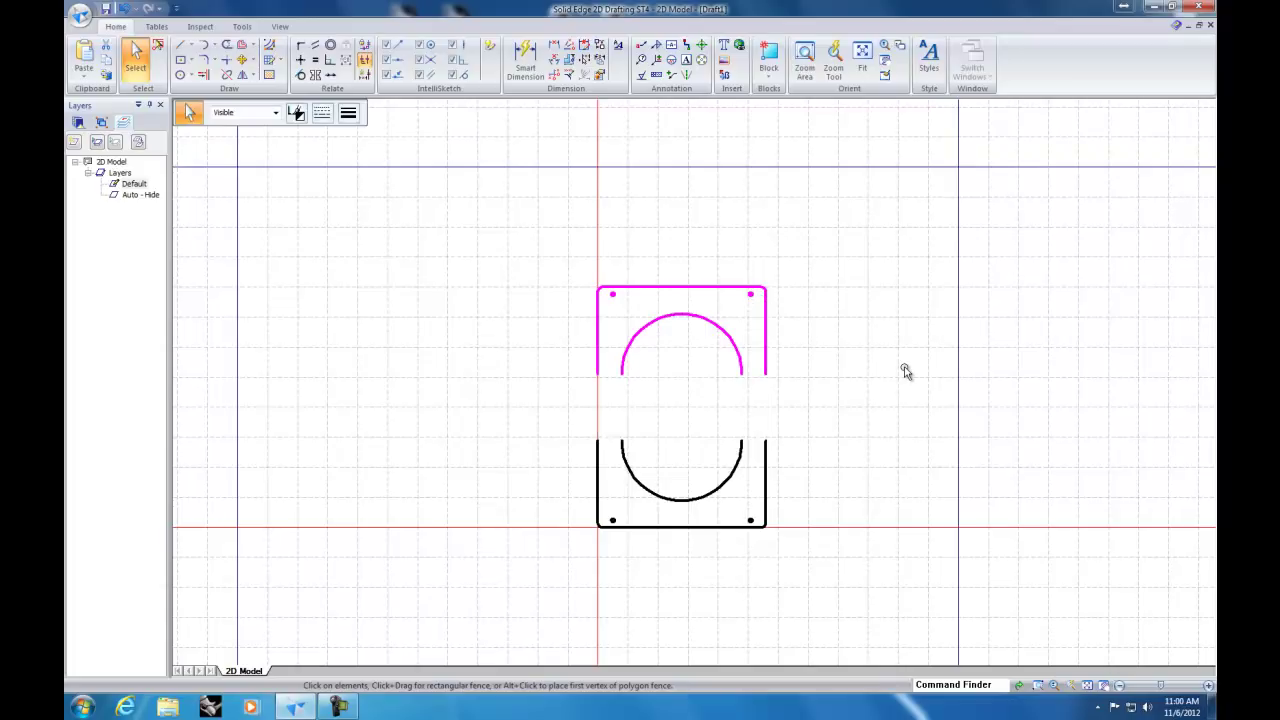
Step: Close the upper half's open ends with two short horizontal lines between the outer edges and the arc ends
{"action": "left_click", "coordinate": [180, 47]}
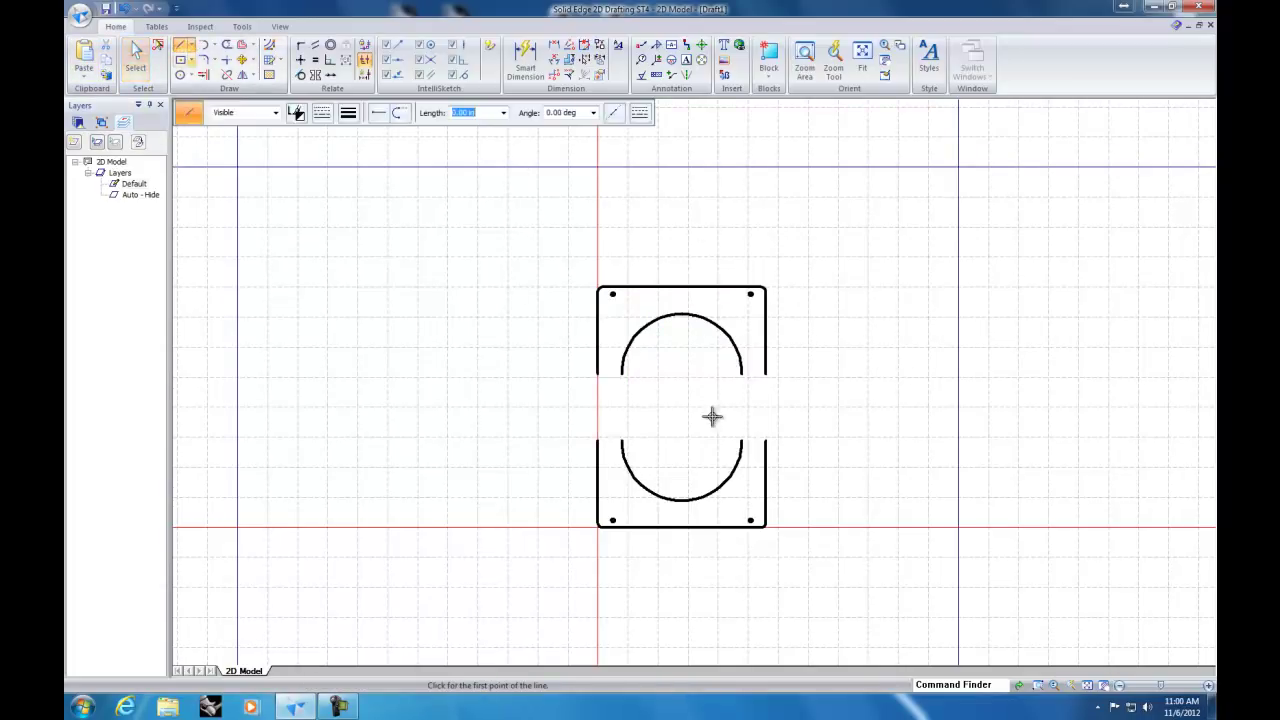
{"action": "left_click", "coordinate": [598, 374]}
{"action": "left_click", "coordinate": [621, 374]}
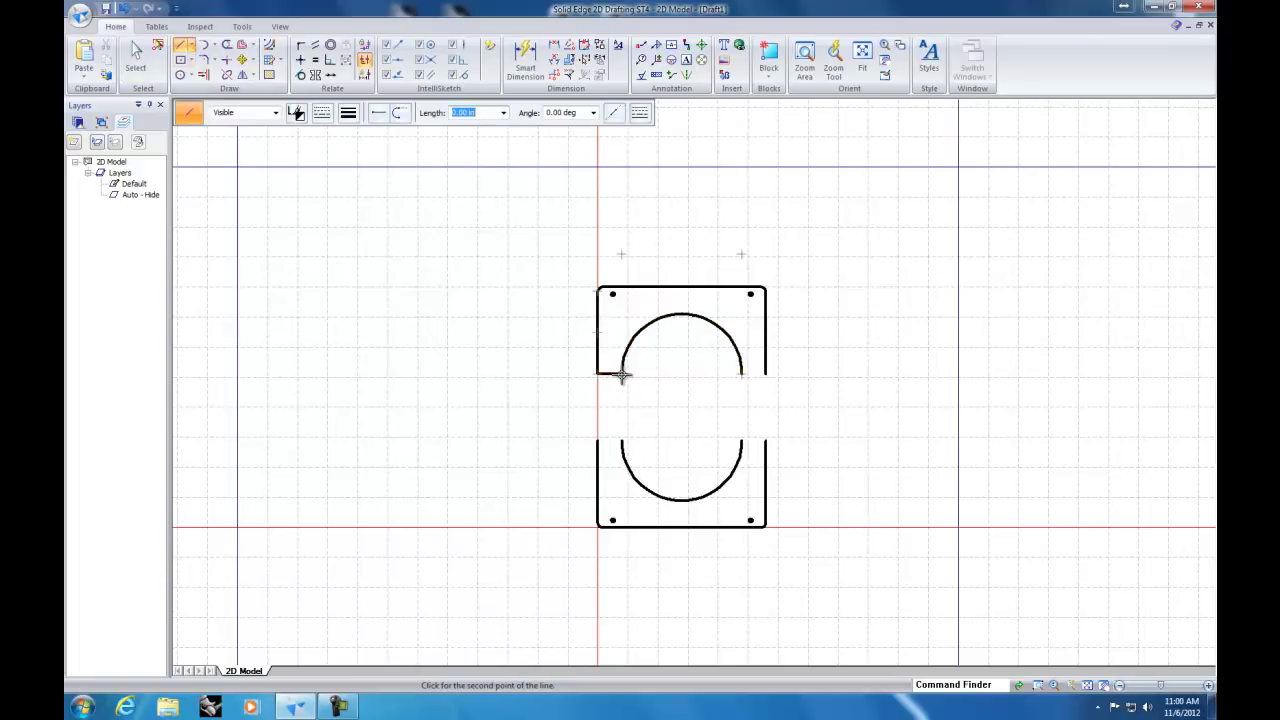
{"action": "right_click", "coordinate": [748, 388]}
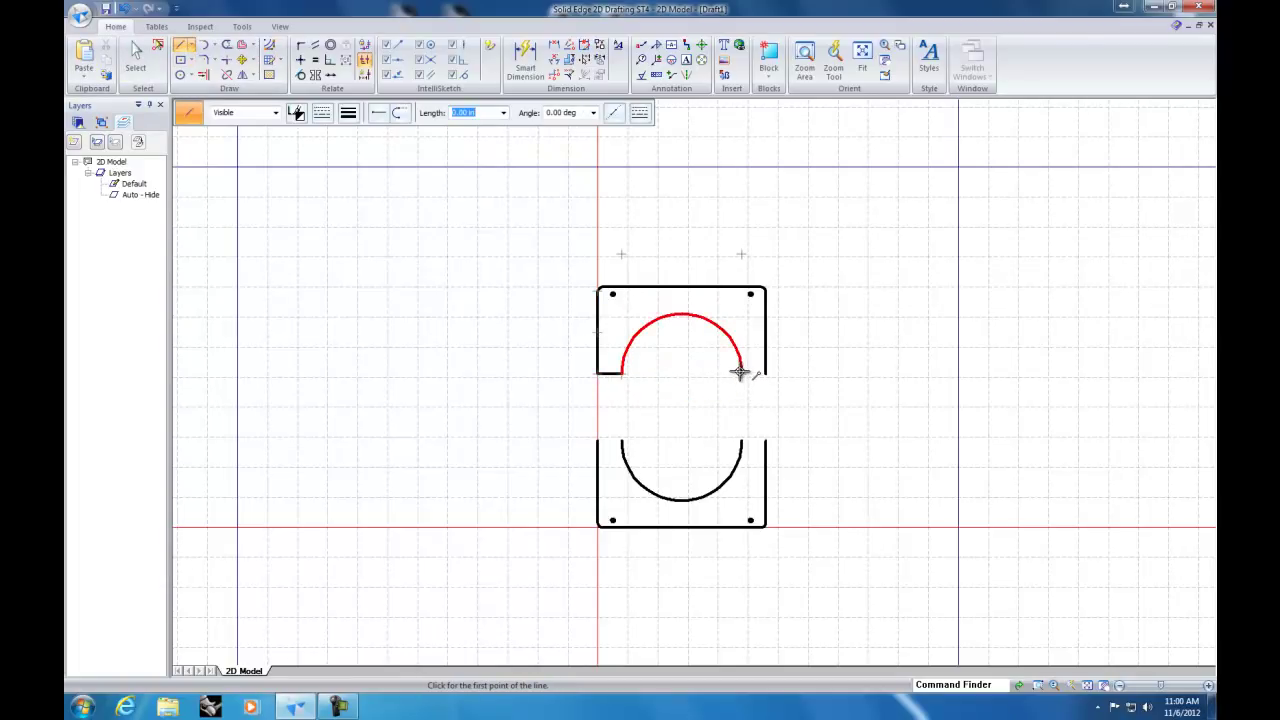
{"action": "left_click", "coordinate": [741, 374]}
{"action": "left_click", "coordinate": [766, 374]}
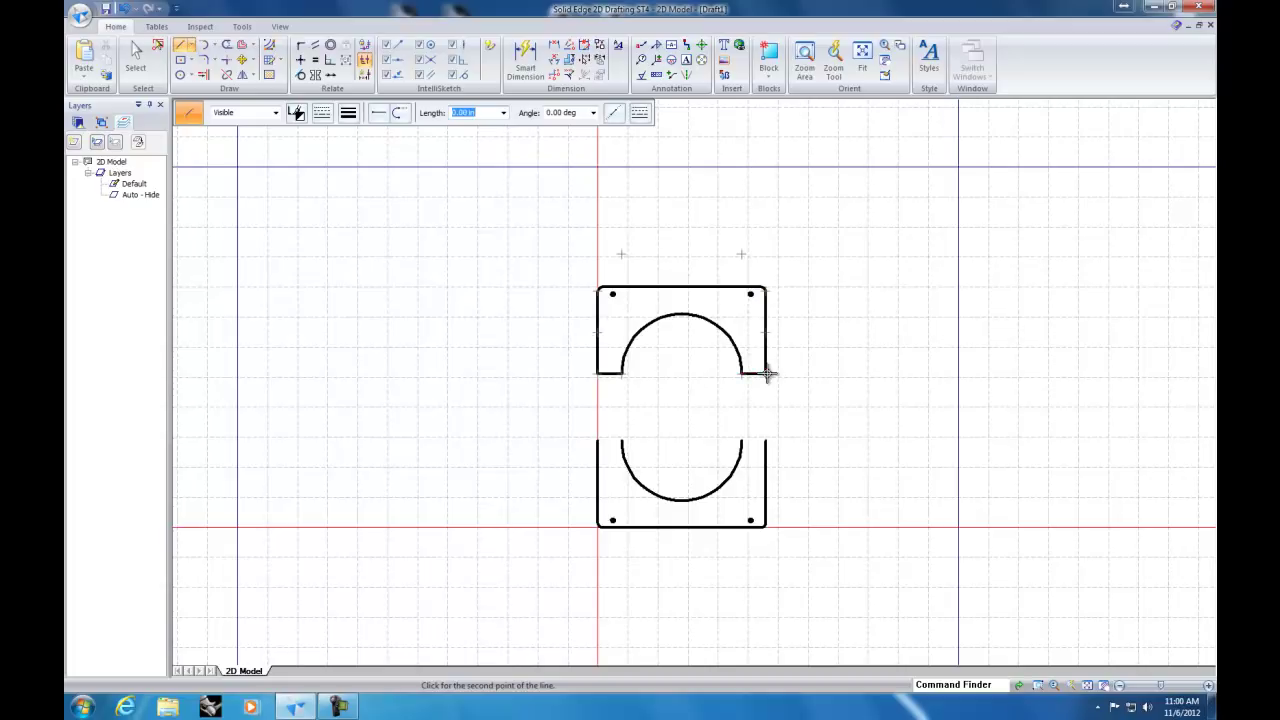
Step: Close the lower half's open ends with two short horizontal lines between the outer edges and the arc ends
{"action": "left_click", "coordinate": [766, 438]}
{"action": "left_click", "coordinate": [741, 438]}
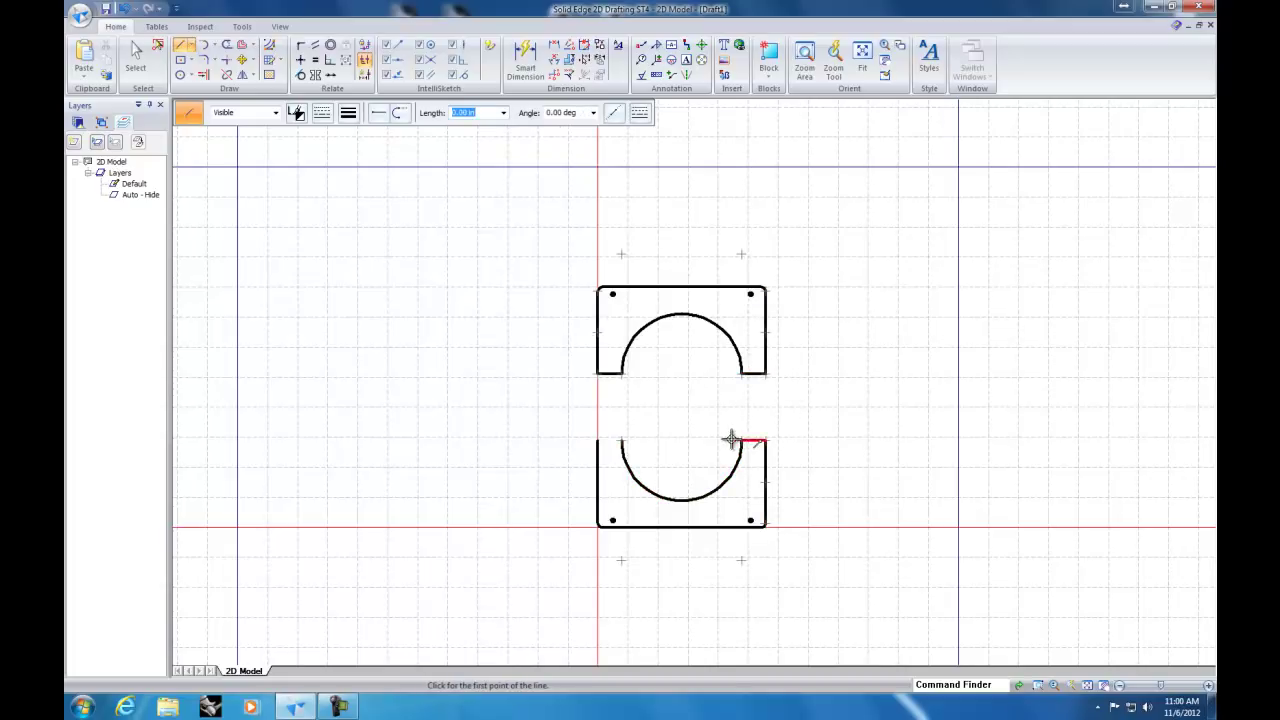
{"action": "left_click", "coordinate": [622, 438]}
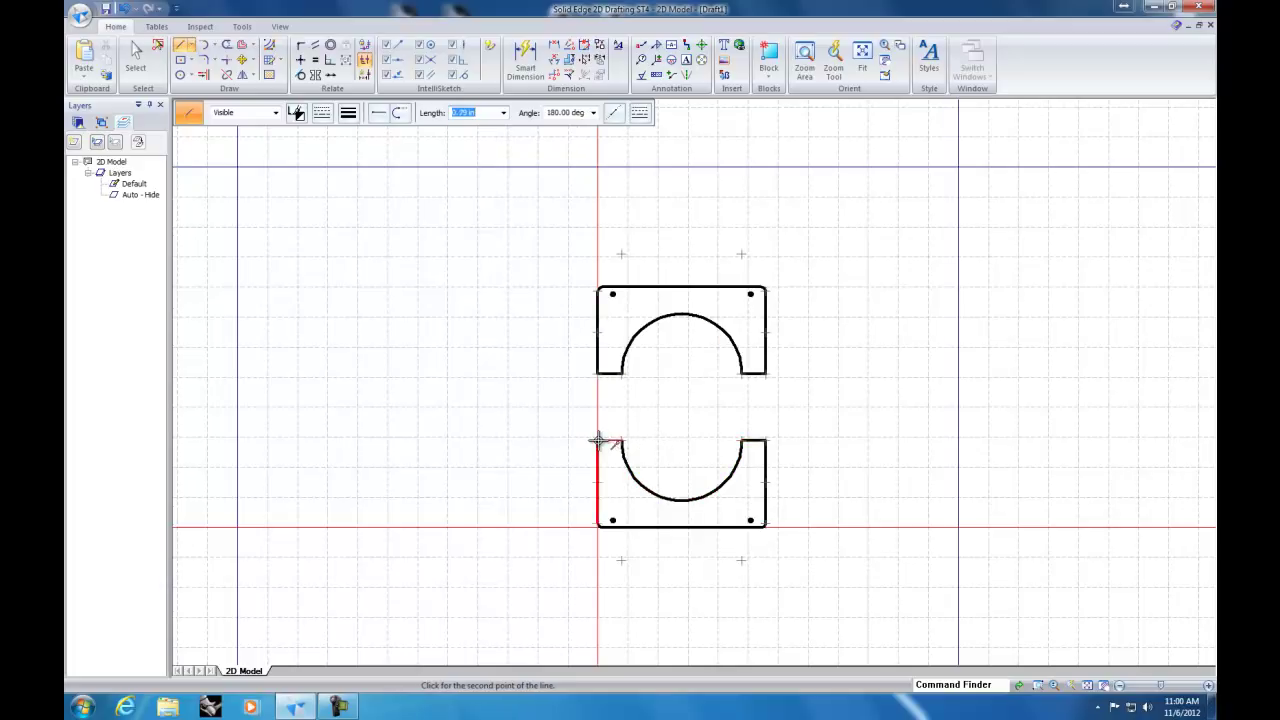
{"action": "left_click", "coordinate": [598, 438]}
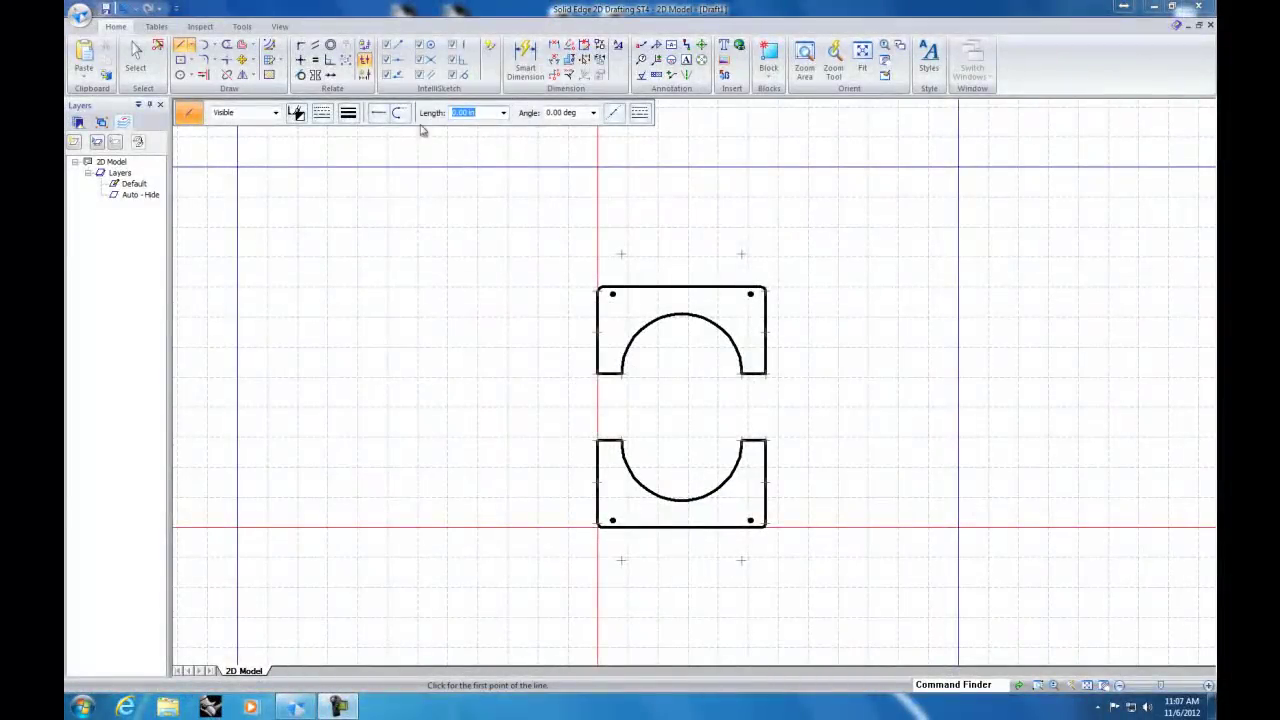
Step: Offset the upper half's outline chain outward three times in succession at a distance of 0.50 in
{"action": "left_click", "coordinate": [253, 47]}
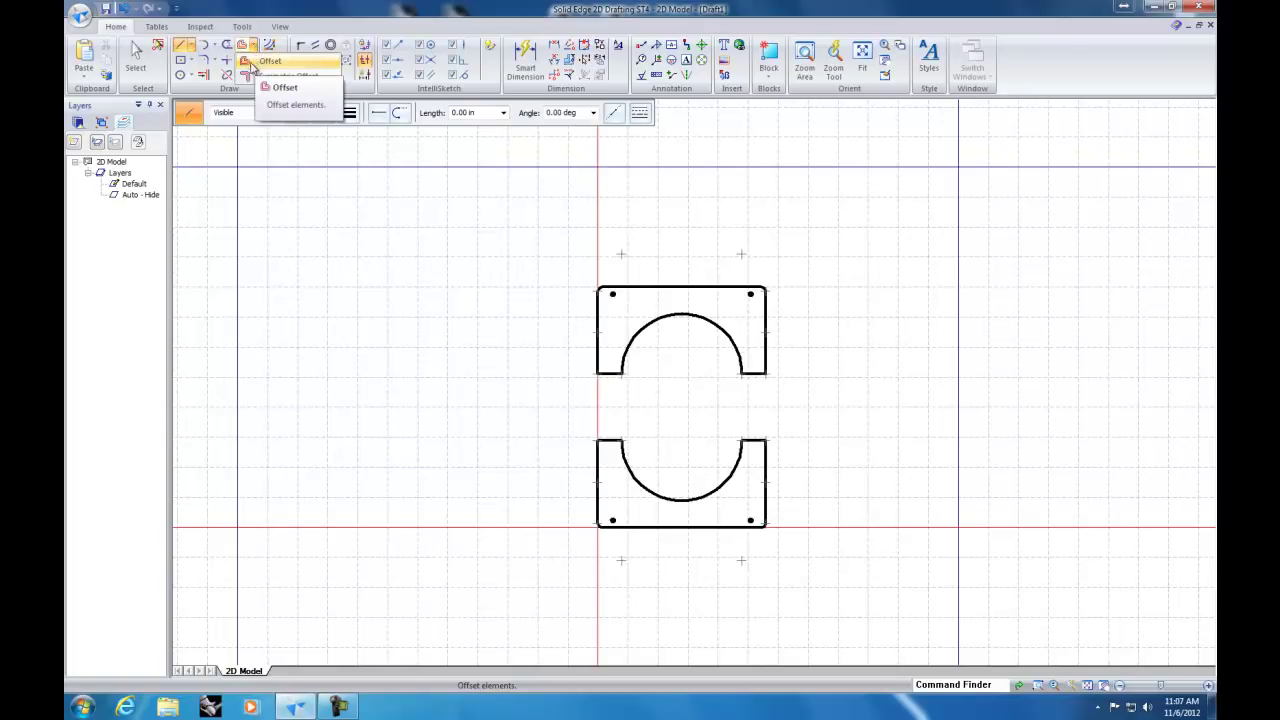
{"action": "left_click", "coordinate": [244, 62]}
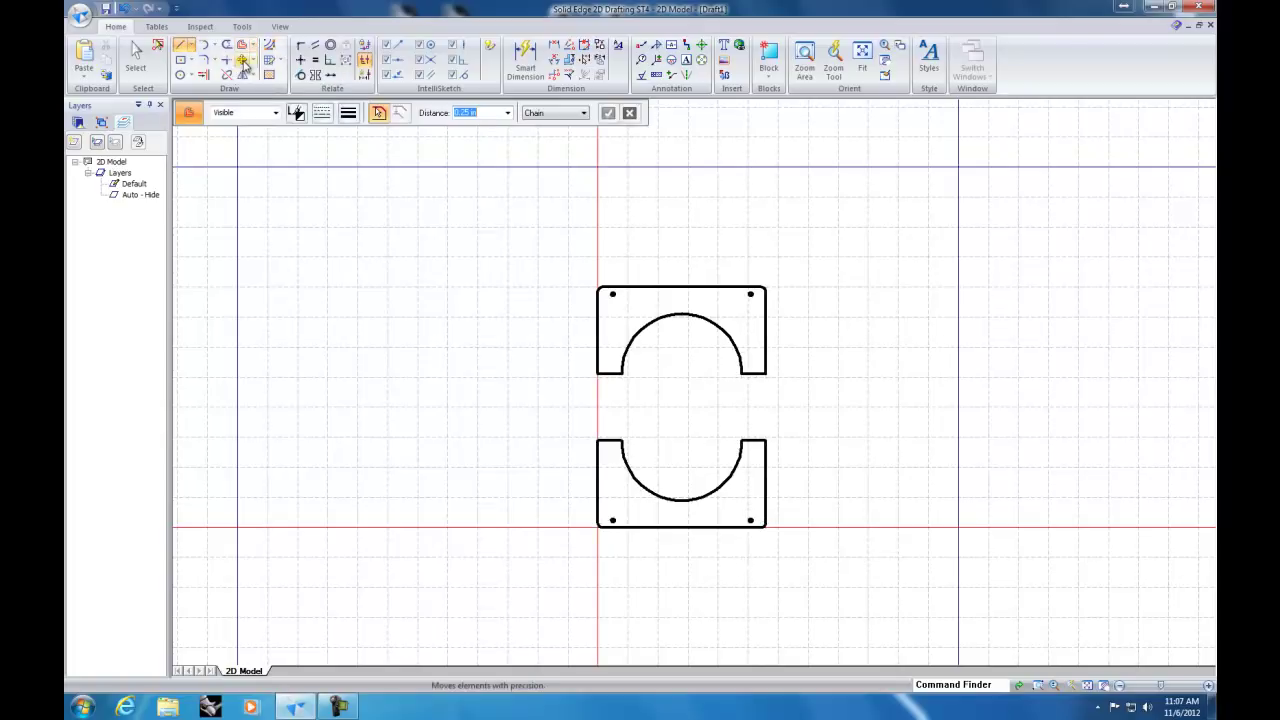
{"action": "left_click", "coordinate": [690, 287]}
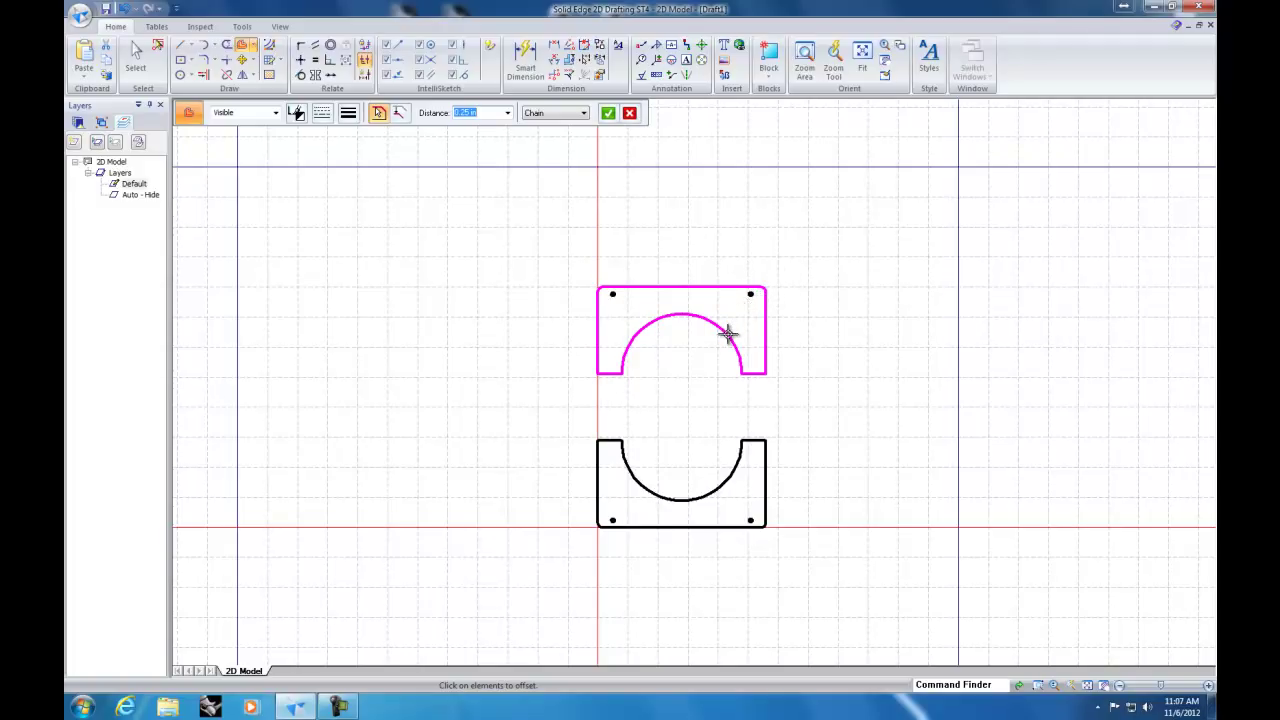
{"action": "right_click", "coordinate": [698, 290]}
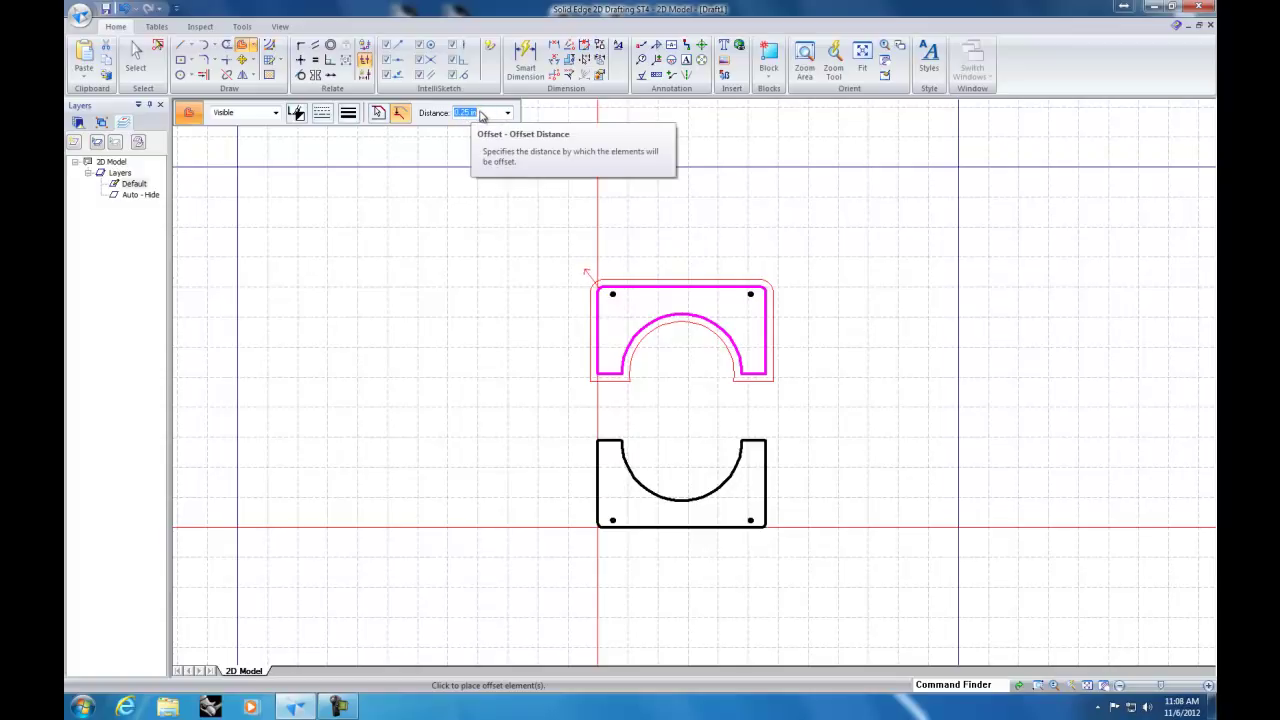
{"action": "key", "text": "BackSpace"}
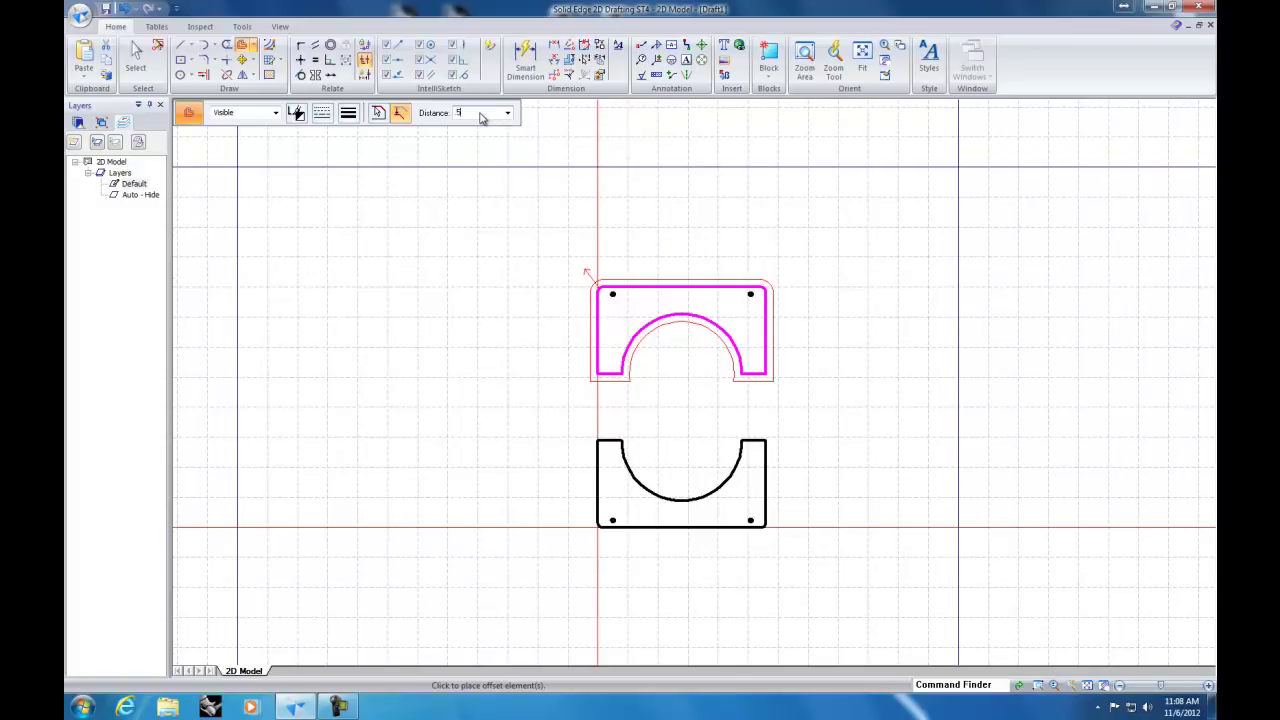
{"action": "key", "text": "Return"}
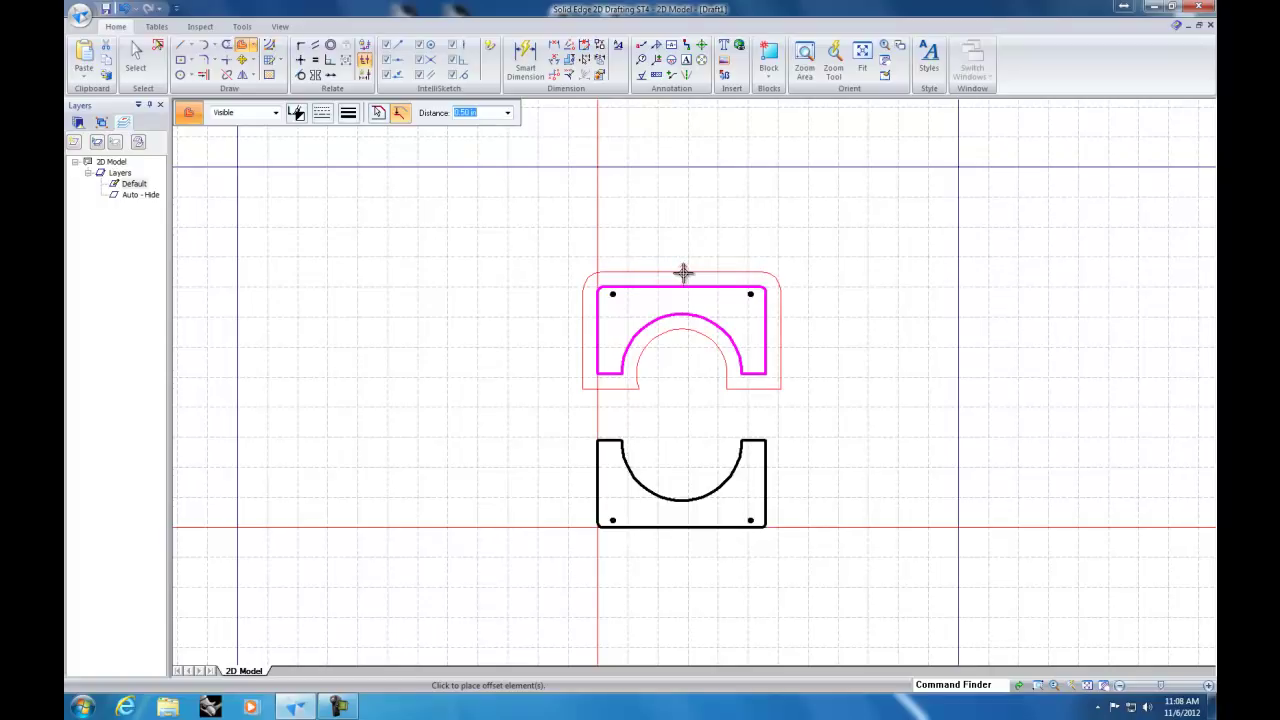
{"action": "left_click", "coordinate": [683, 272]}
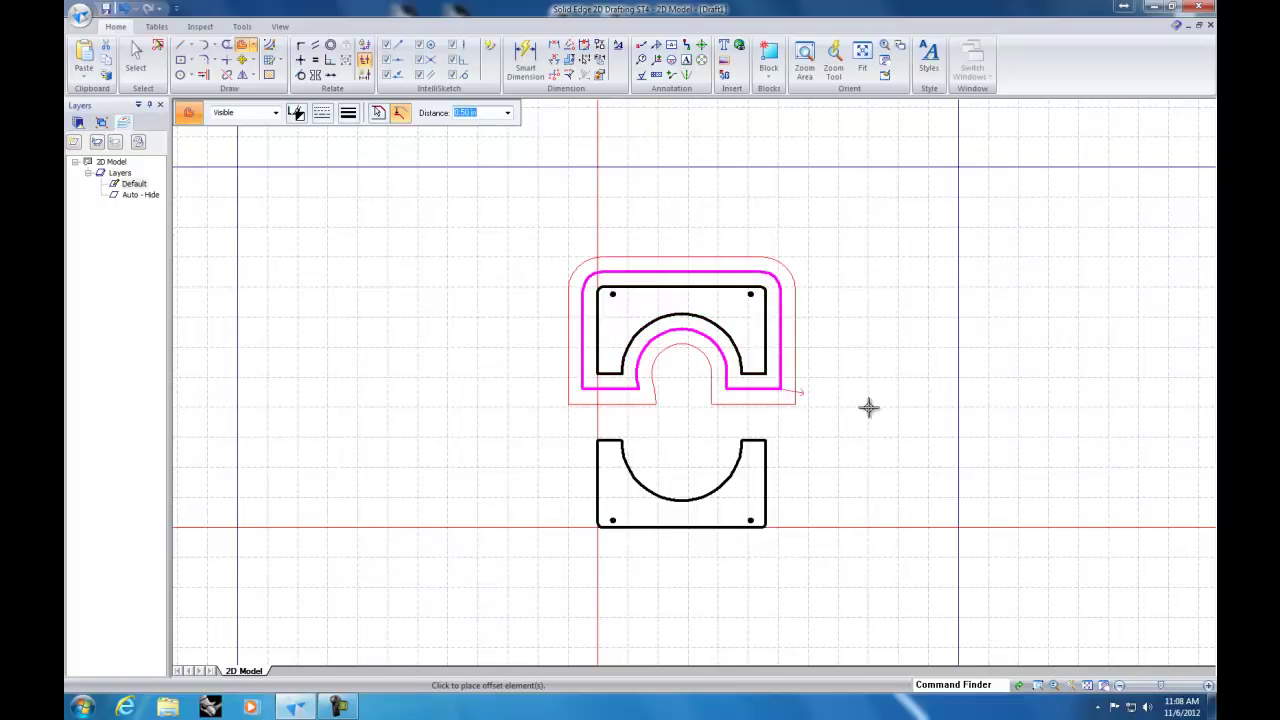
{"action": "left_click", "coordinate": [603, 230]}
{"action": "left_click", "coordinate": [645, 199]}
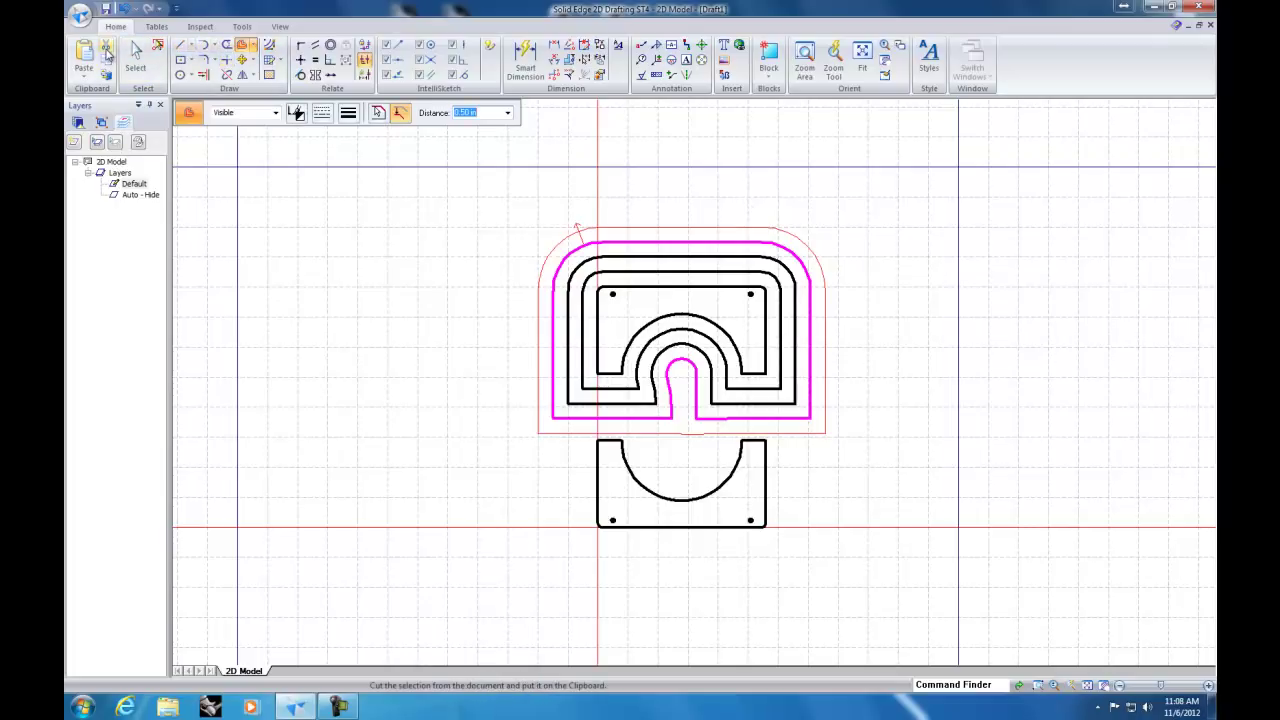
Step: Undo all the offsets around the upper half, keeping the closing lines of both plate halves
{"action": "left_click", "coordinate": [128, 9]}
{"action": "left_click", "coordinate": [128, 9]}
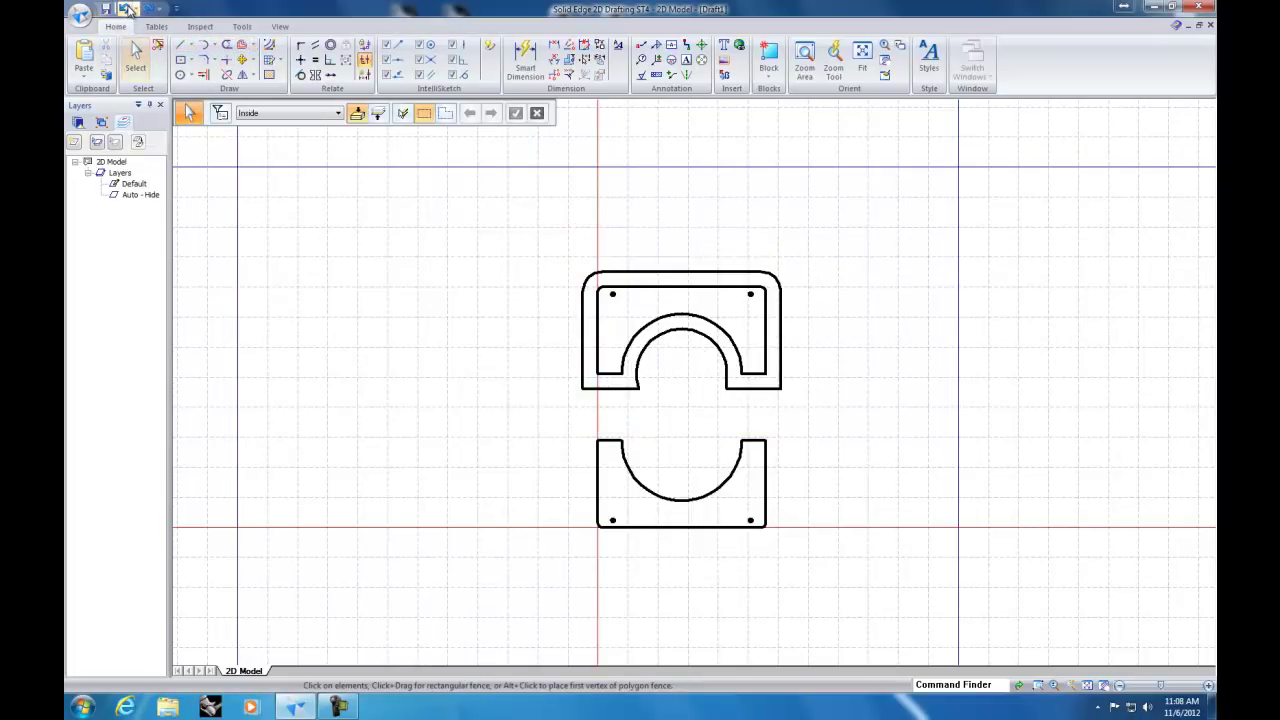
{"action": "left_click", "coordinate": [128, 9]}
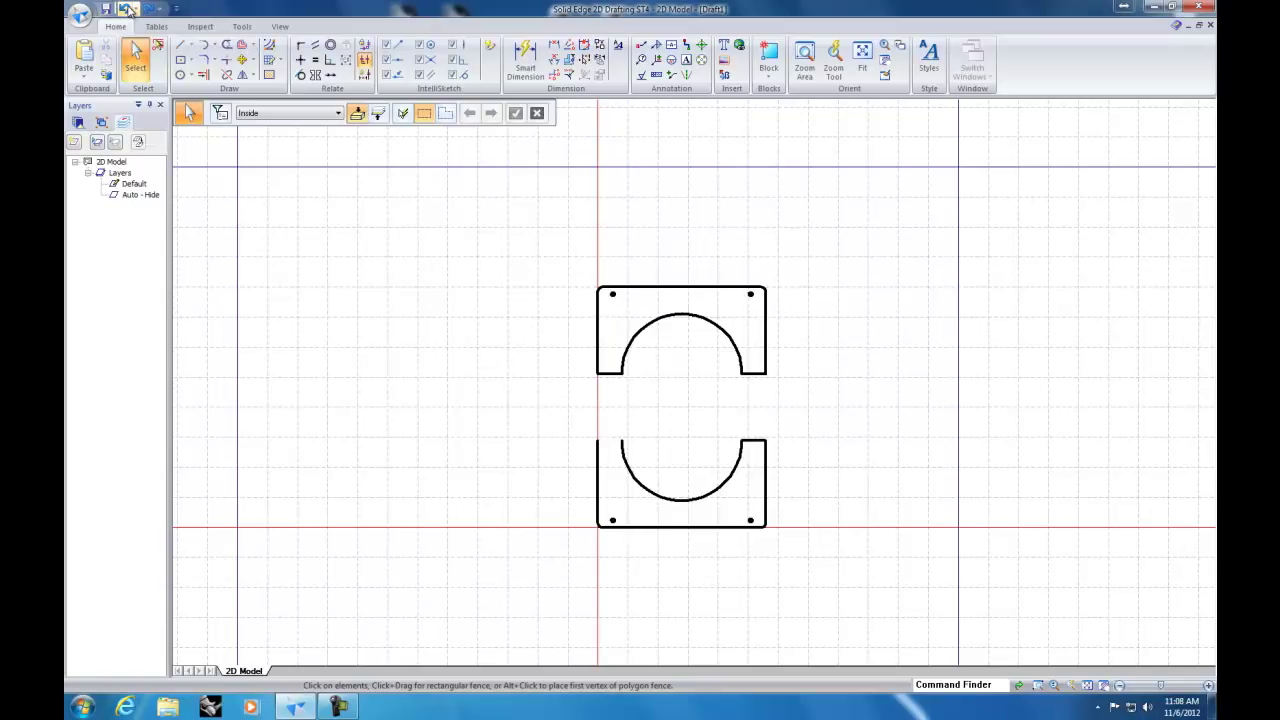
{"action": "left_click", "coordinate": [128, 9]}
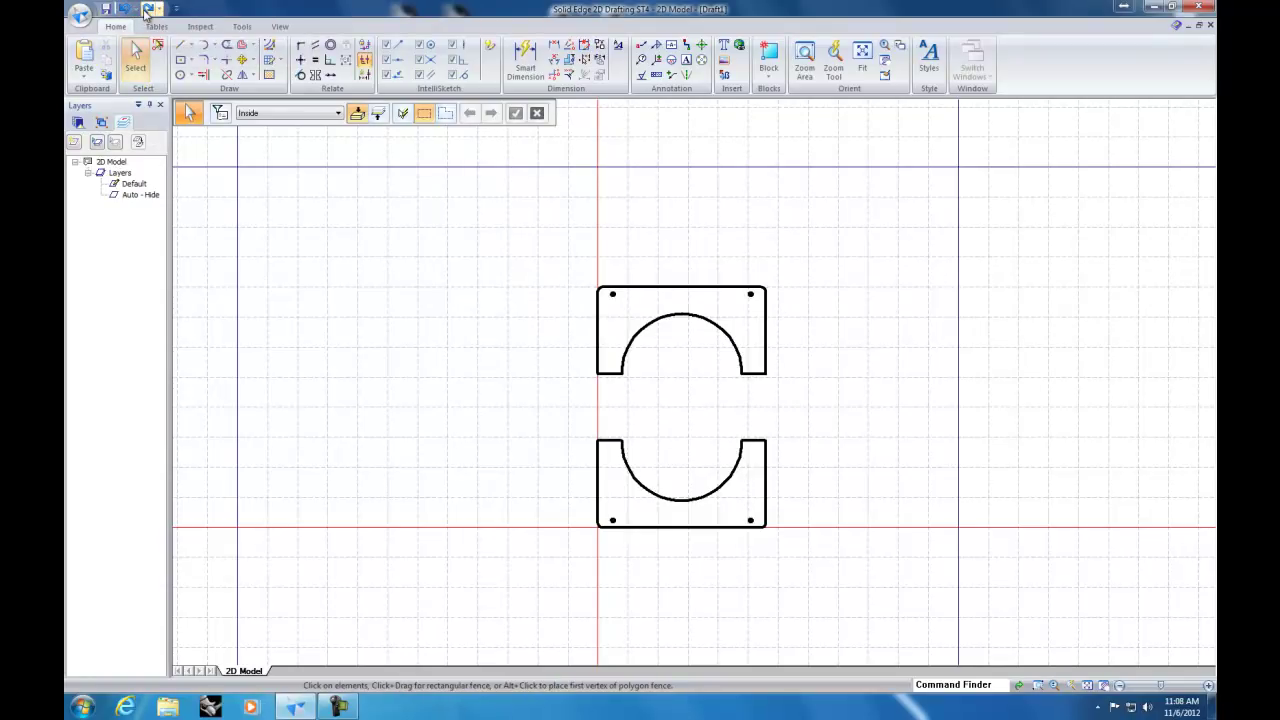
Step: Rotate a copy of the upper plate half a quarter turn clockwise about its top edge's midpoint, and undo the rotation
{"action": "left_click", "coordinate": [254, 64]}
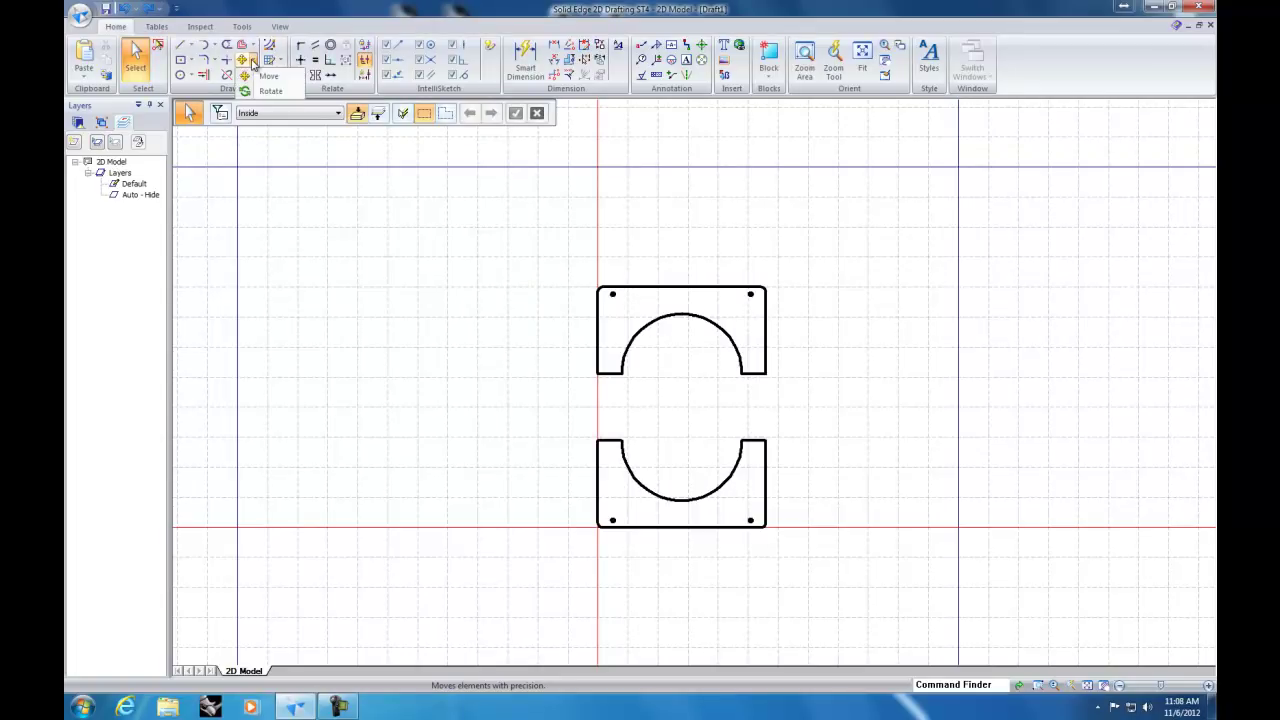
{"action": "left_click", "coordinate": [270, 88]}
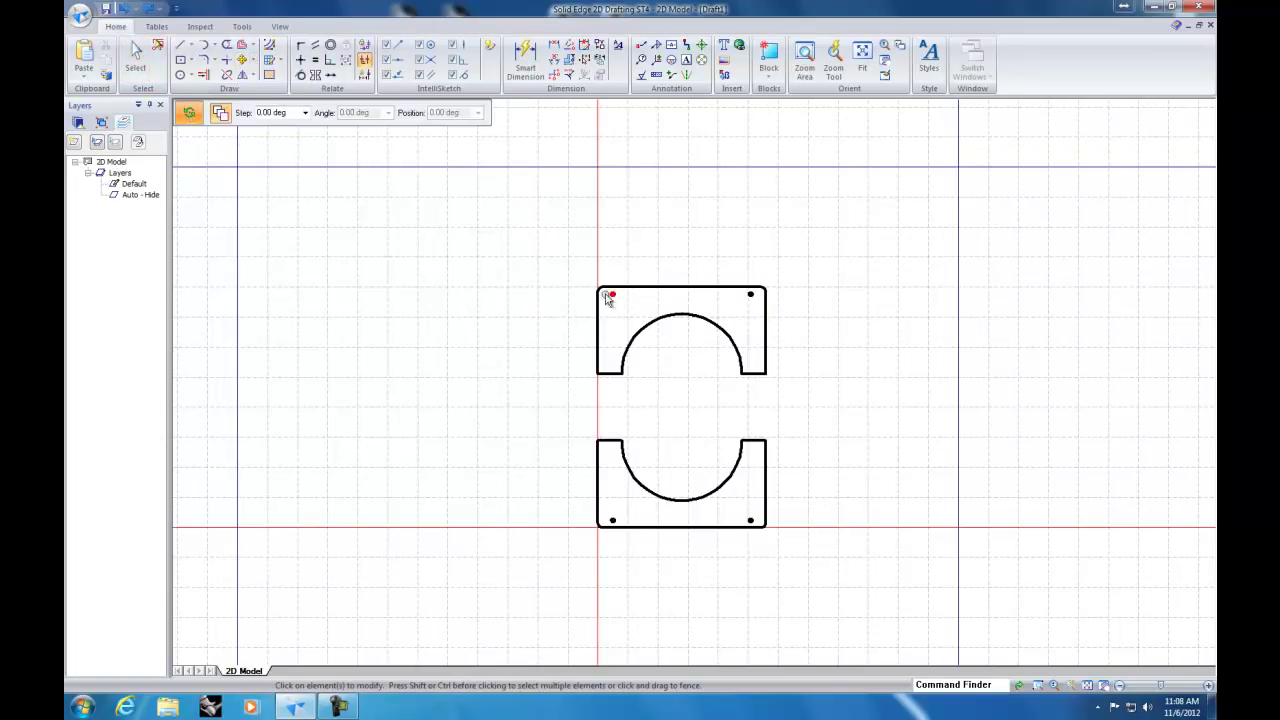
{"action": "left_click_drag", "start_coordinate": [577, 290], "coordinate": [860, 412]}
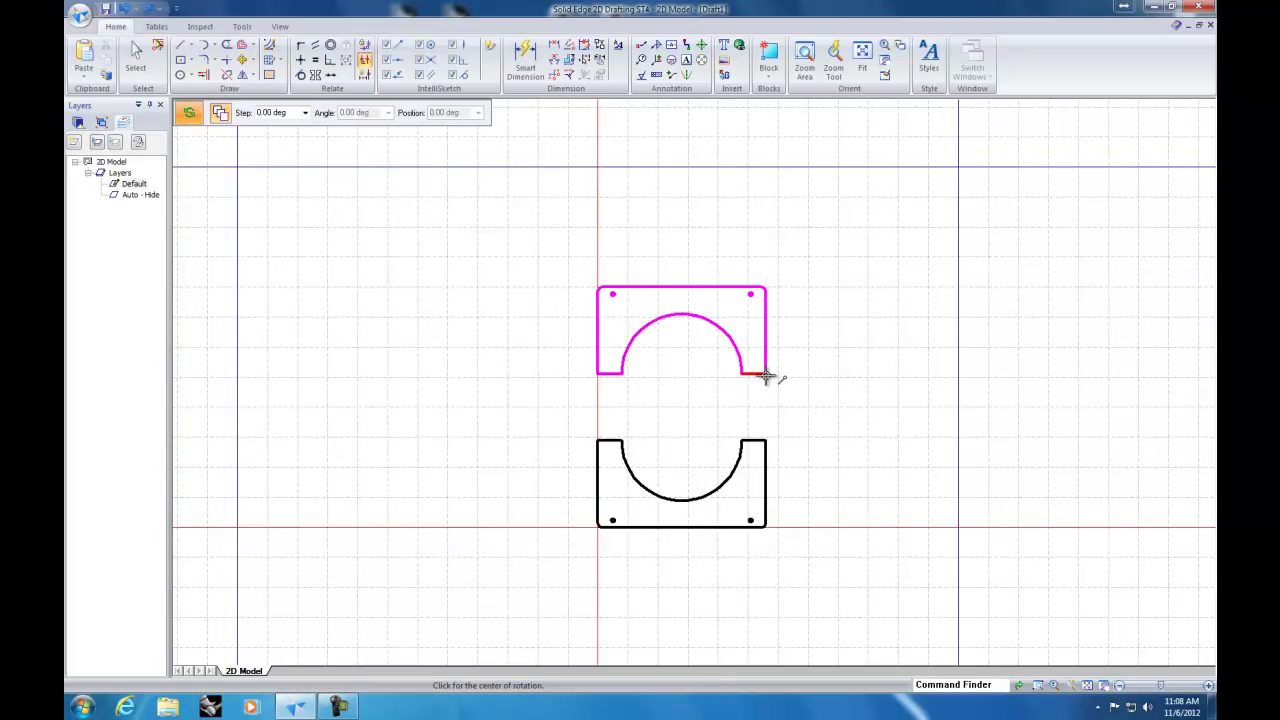
{"action": "left_click", "coordinate": [683, 287]}
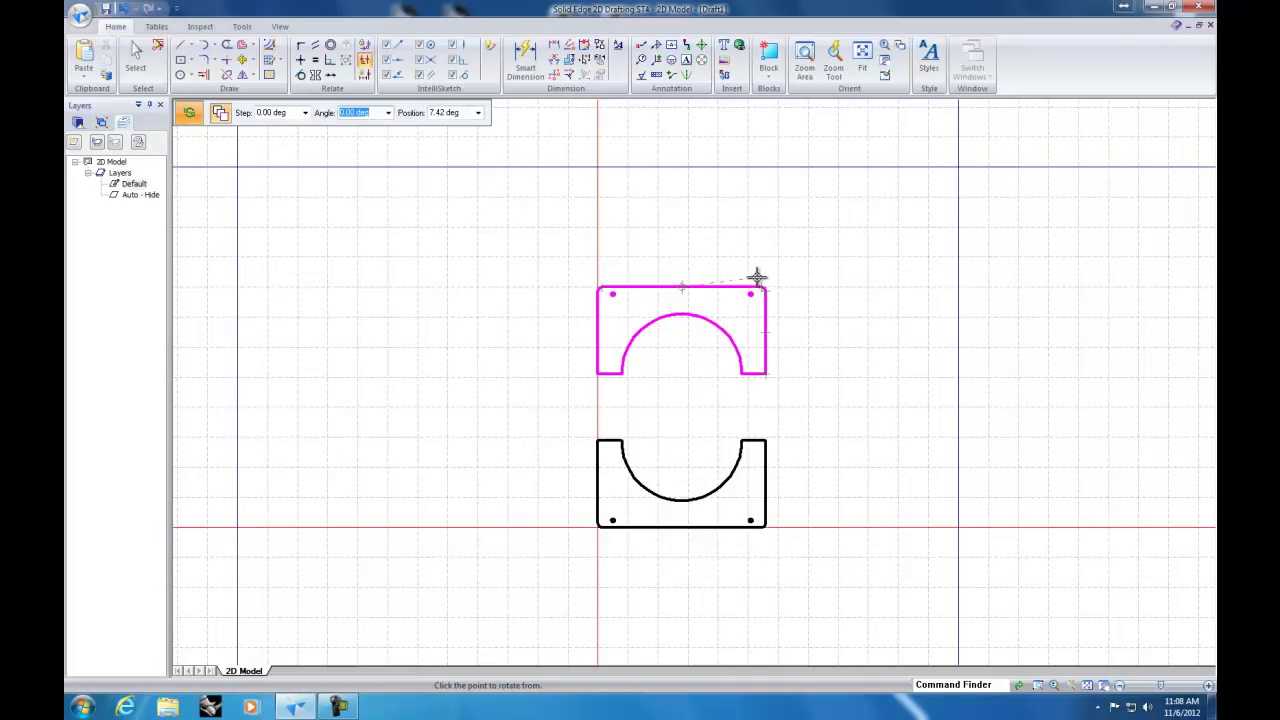
{"action": "left_click", "coordinate": [681, 226]}
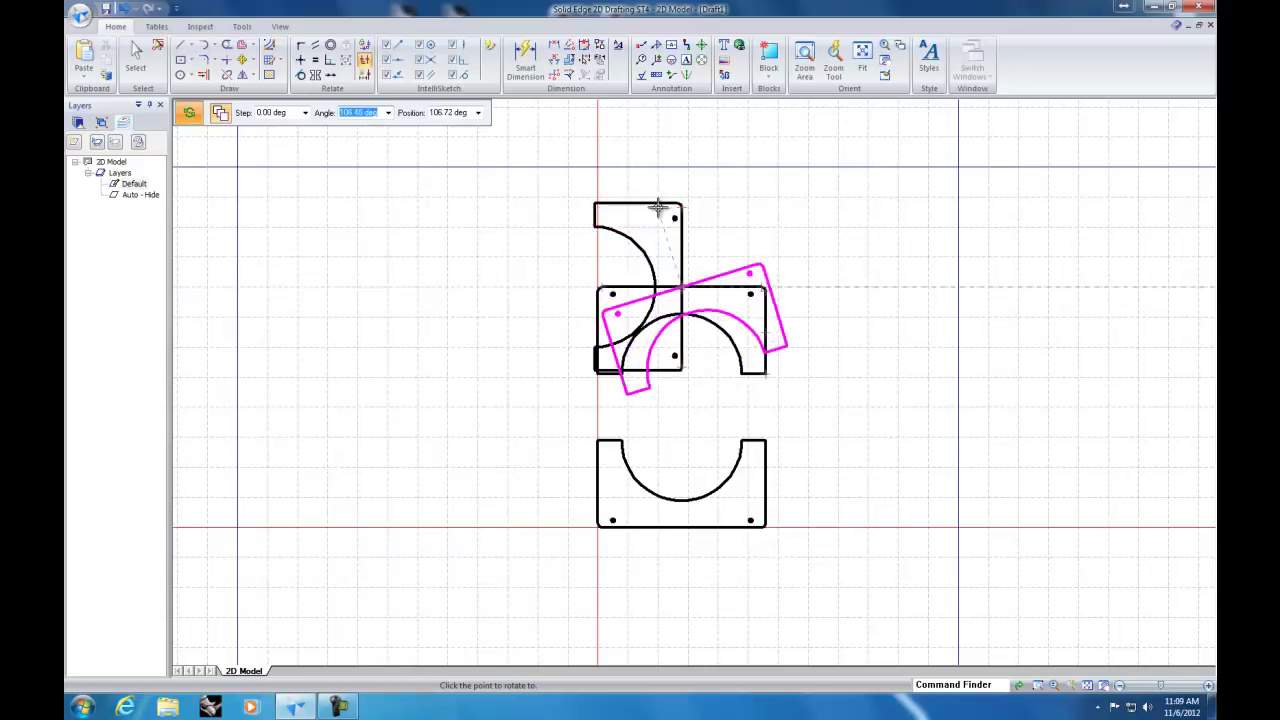
{"action": "left_click", "coordinate": [852, 287]}
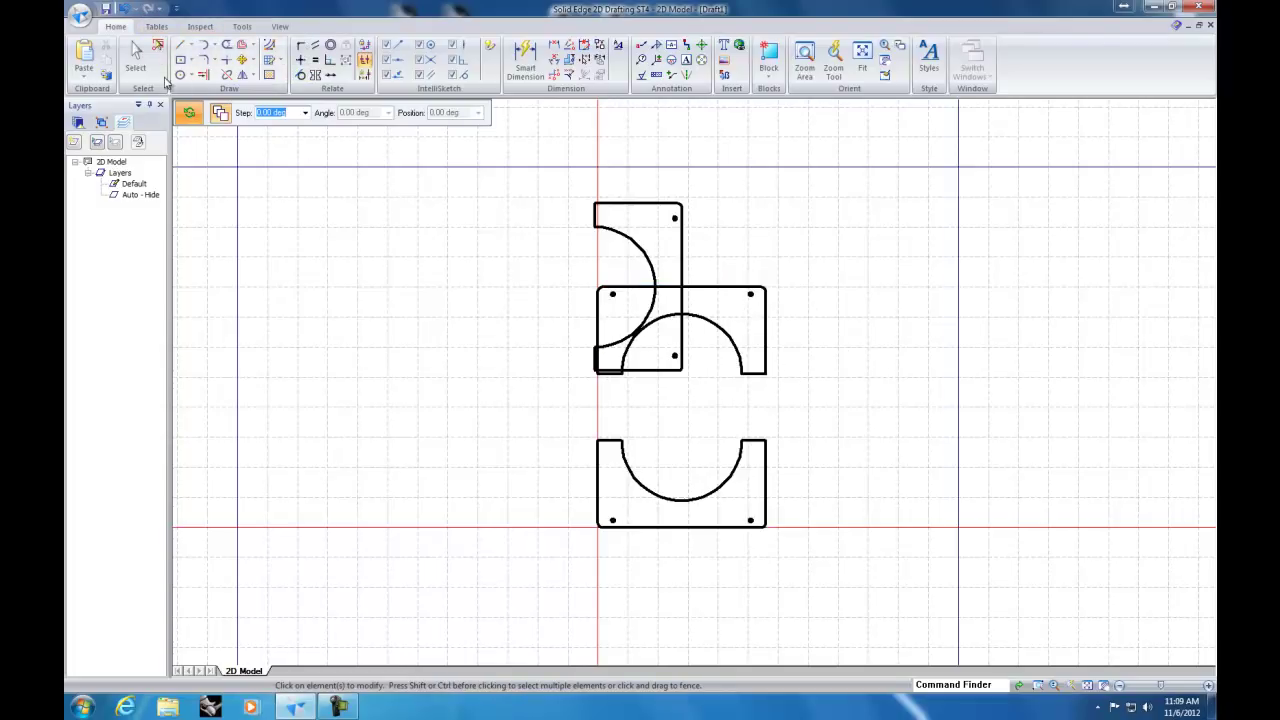
{"action": "left_click", "coordinate": [127, 9]}
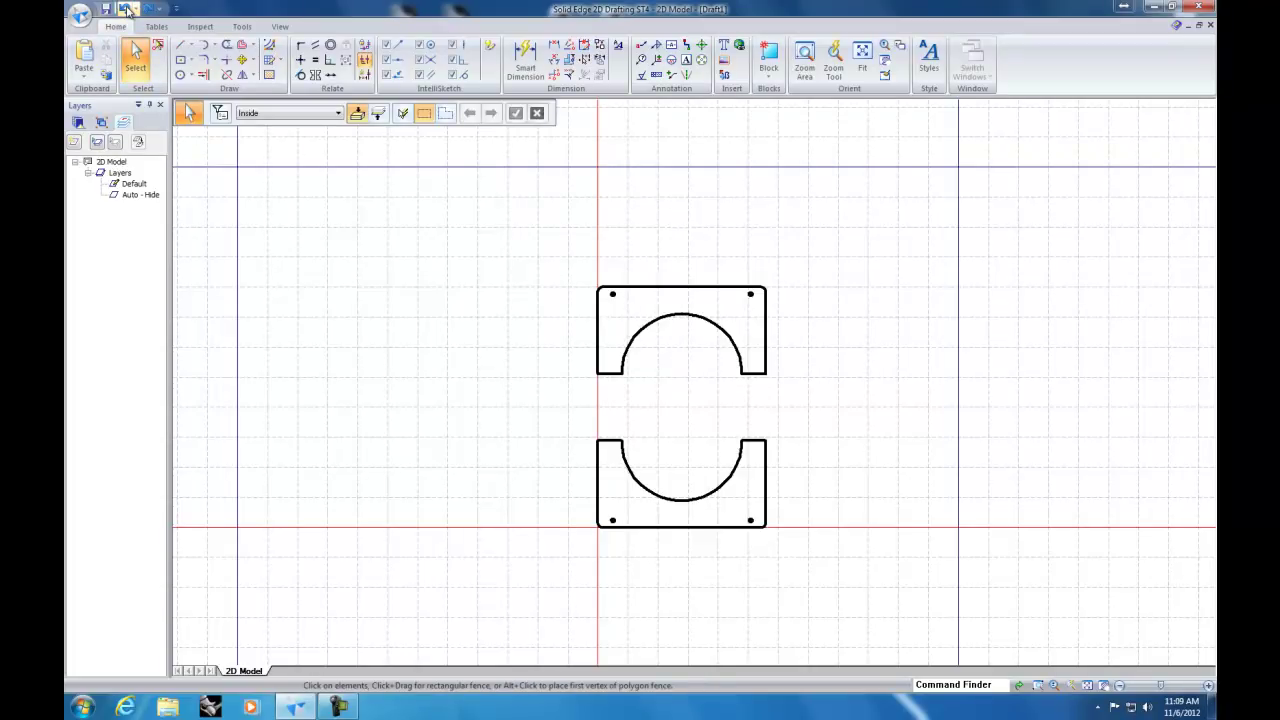
Step: Select both plate halves with their holes and cut them from the drawing
{"action": "left_click", "coordinate": [253, 77]}
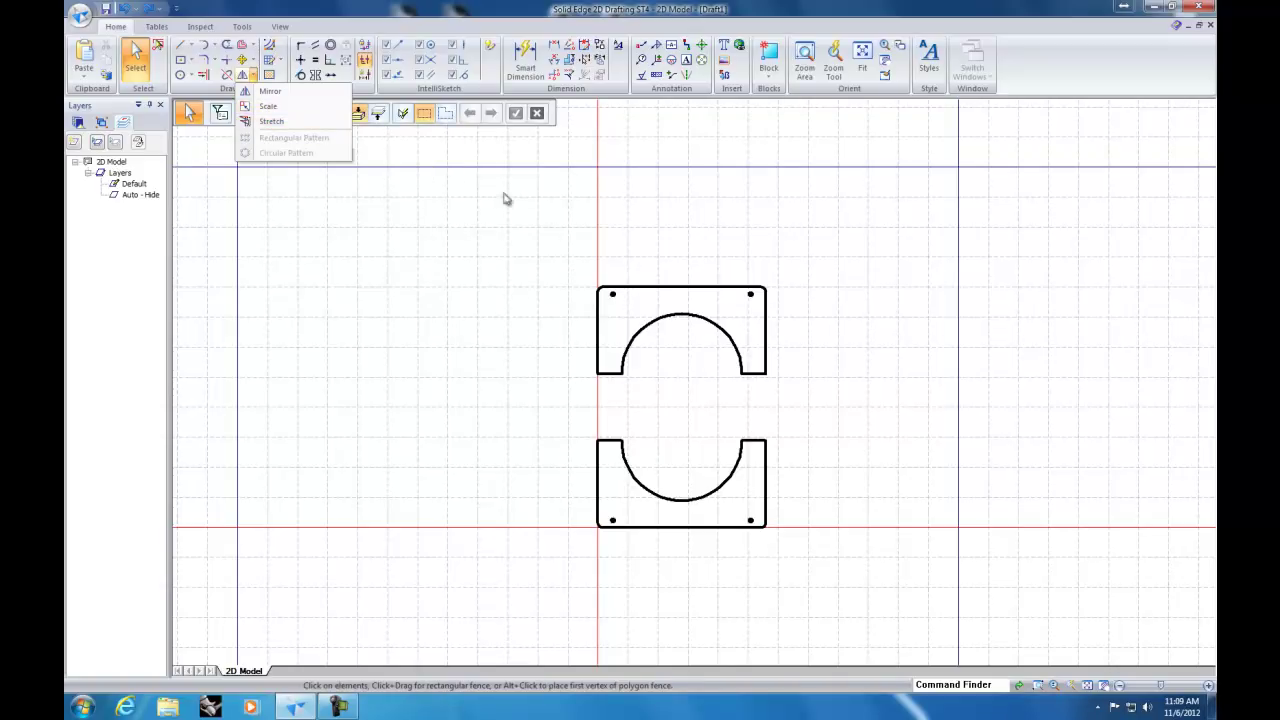
{"action": "left_click", "coordinate": [137, 55]}
{"action": "left_click_drag", "start_coordinate": [575, 249], "coordinate": [825, 548]}
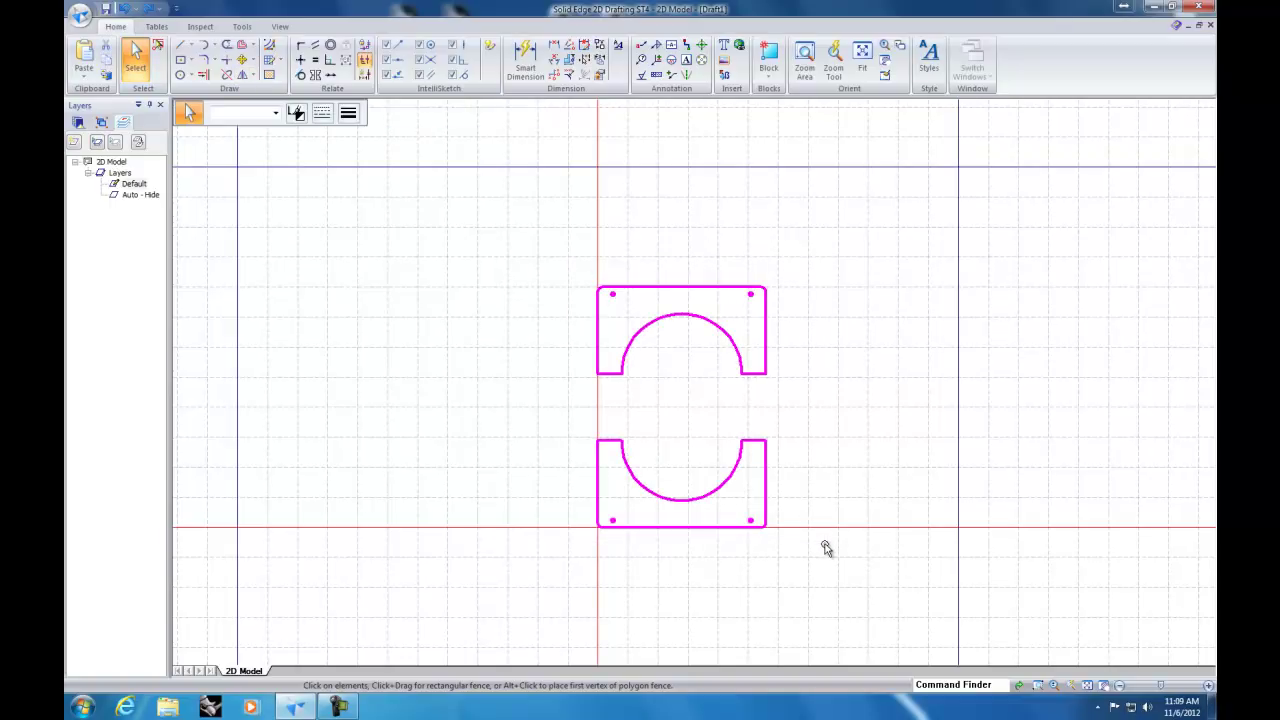
{"action": "left_click", "coordinate": [107, 51]}
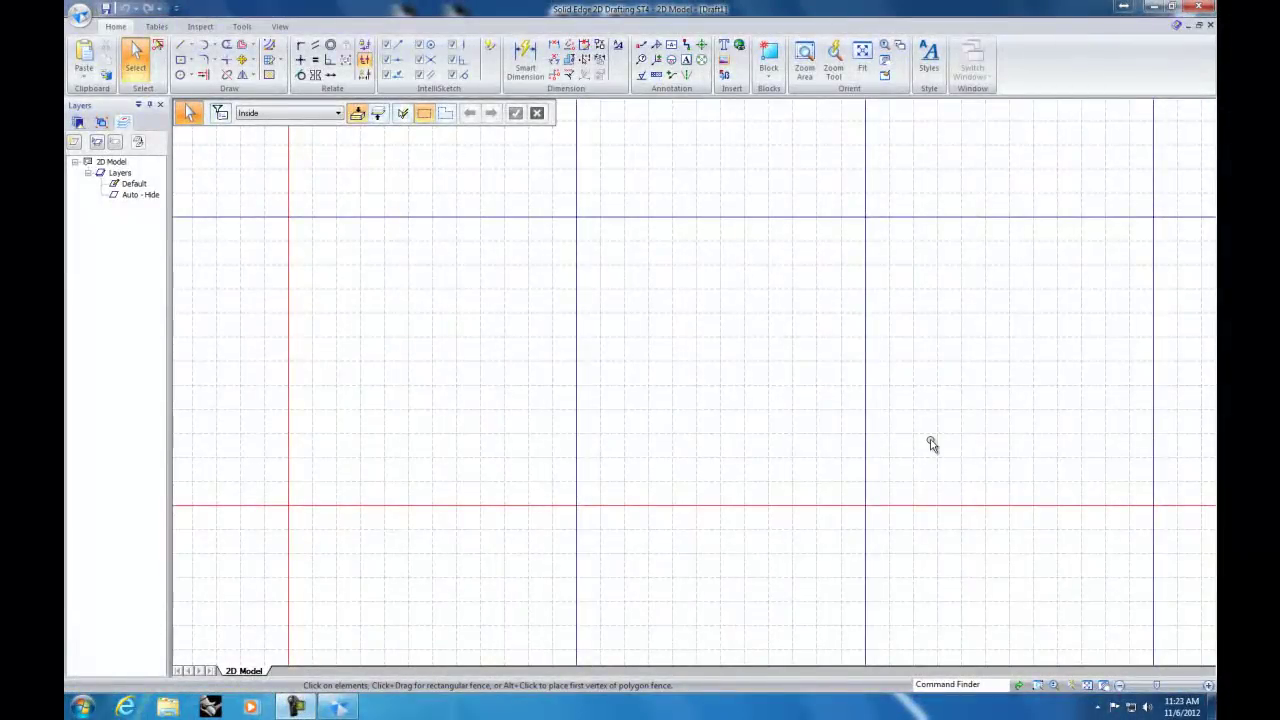
{"action": "left_click", "coordinate": [254, 77]}
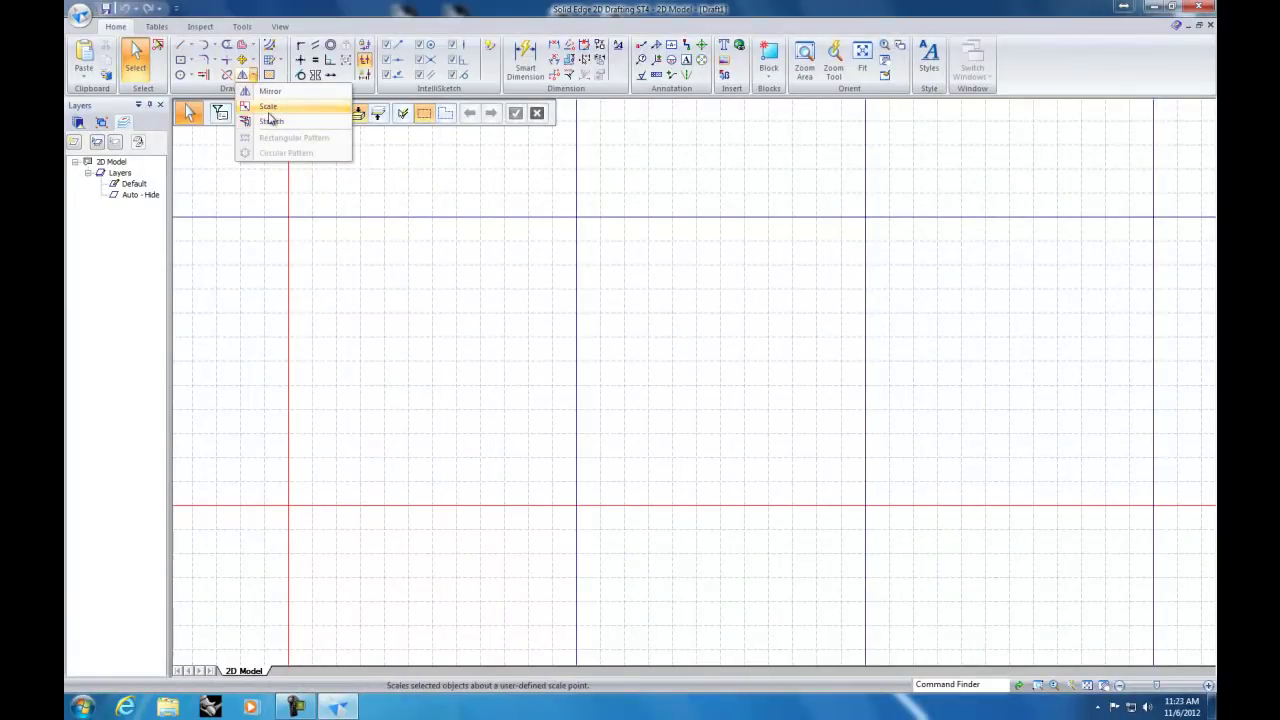
{"action": "left_click", "coordinate": [362, 270]}
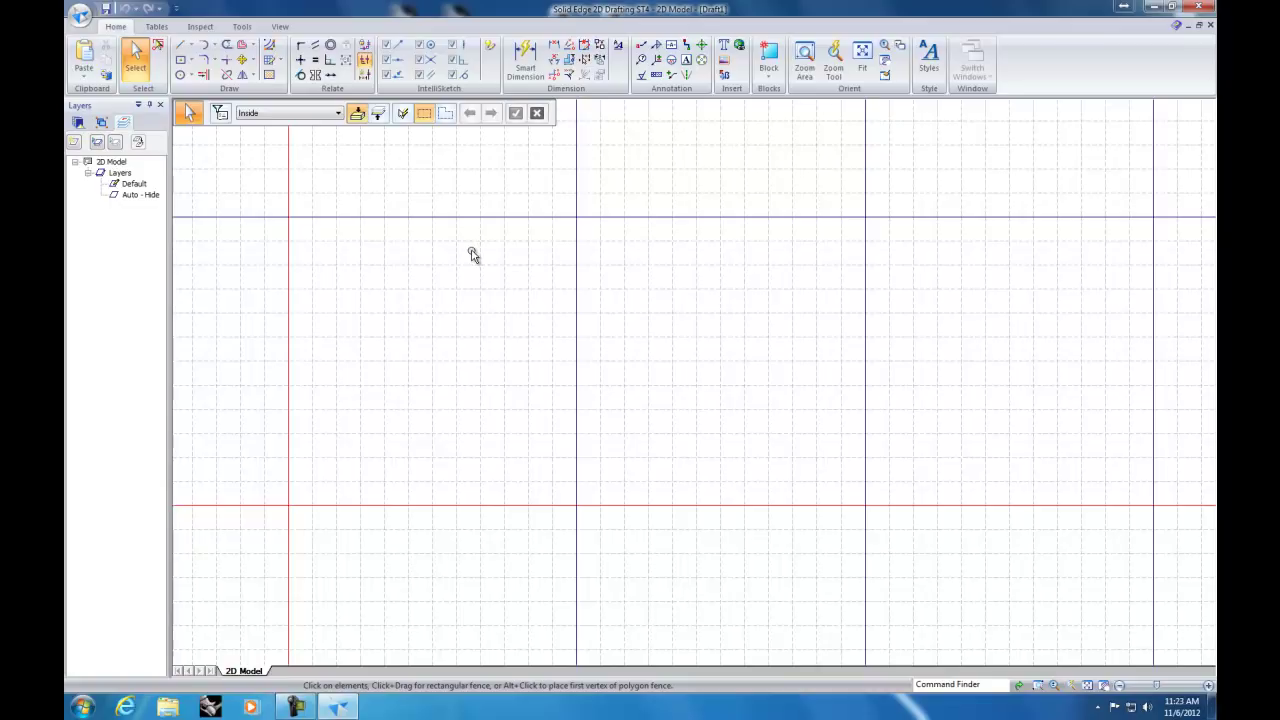
Step: Open the cowboy DXF drawing from the Desktop folders using the iso draft.dft template
{"action": "left_click", "coordinate": [80, 14]}
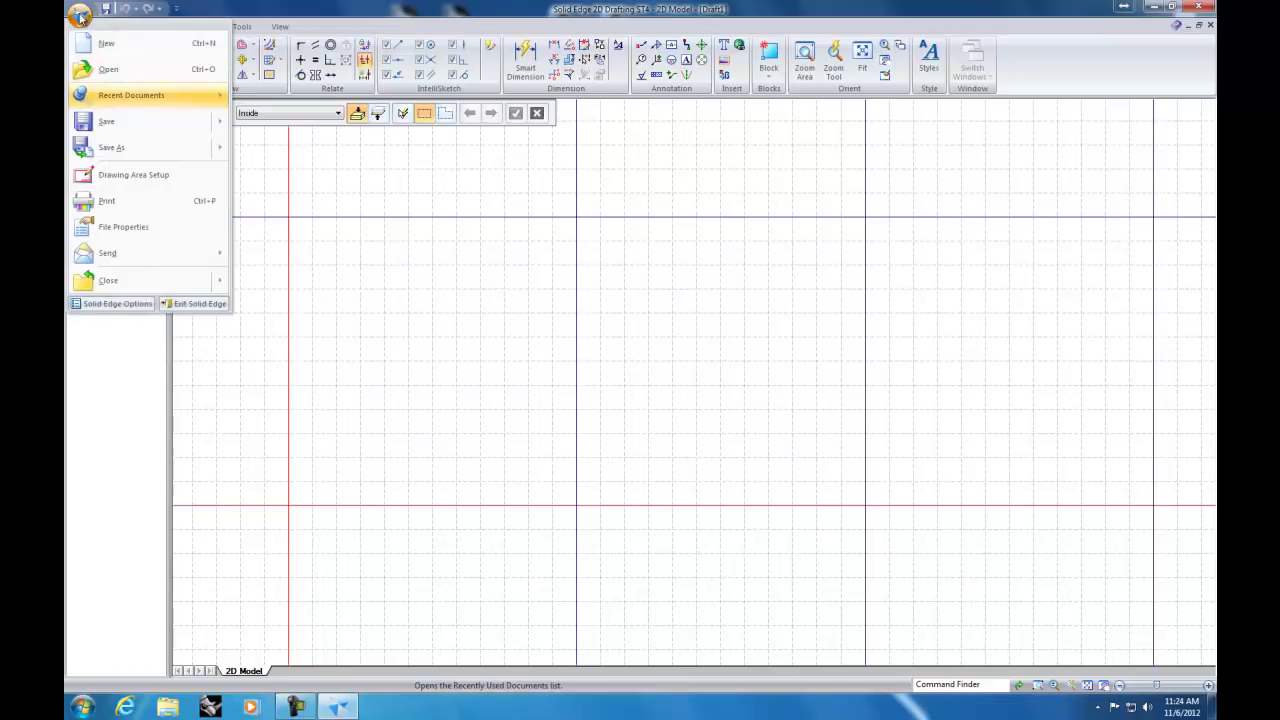
{"action": "left_click", "coordinate": [108, 72]}
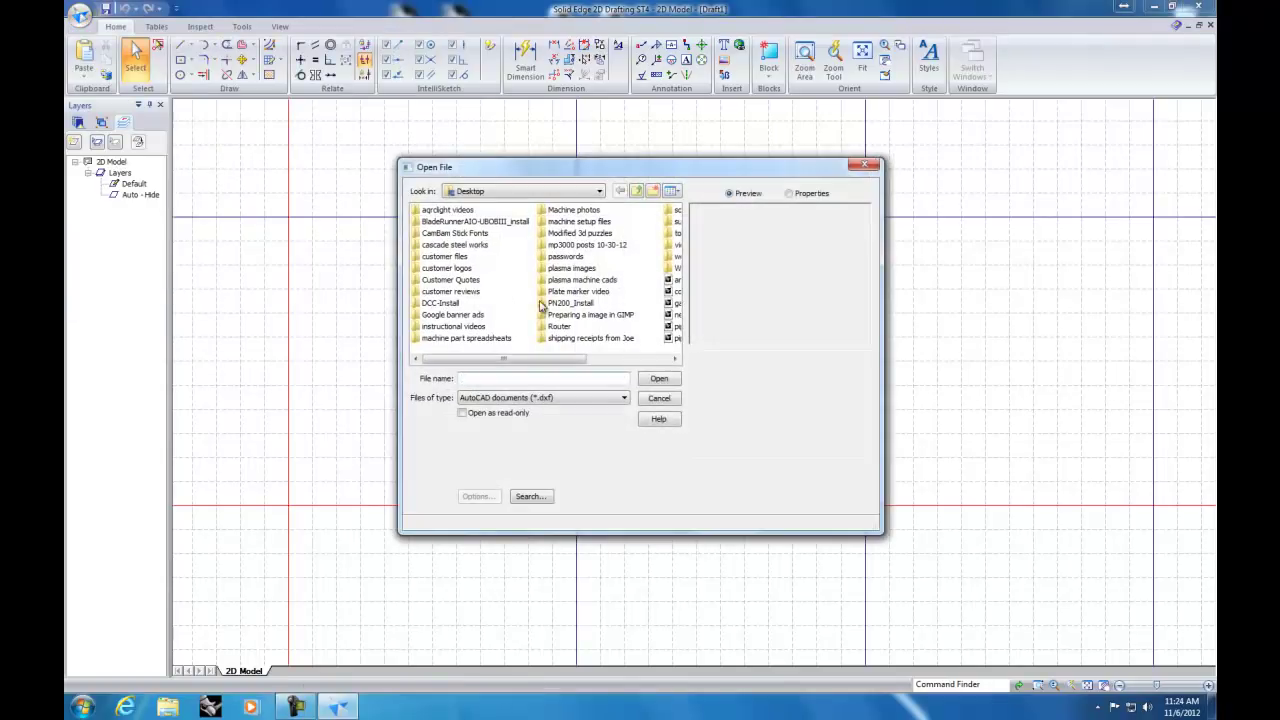
{"action": "left_click_drag", "start_coordinate": [568, 359], "coordinate": [693, 368]}
{"action": "double_click", "coordinate": [580, 293]}
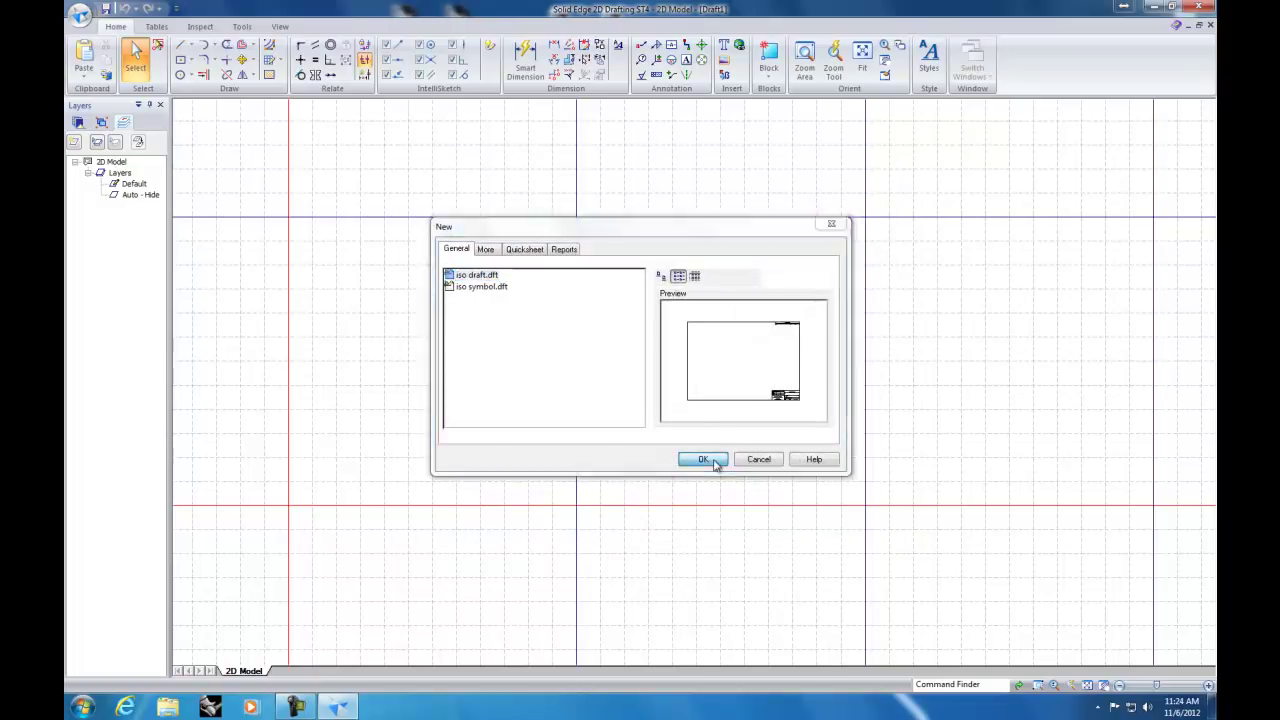
{"action": "left_click", "coordinate": [712, 460]}
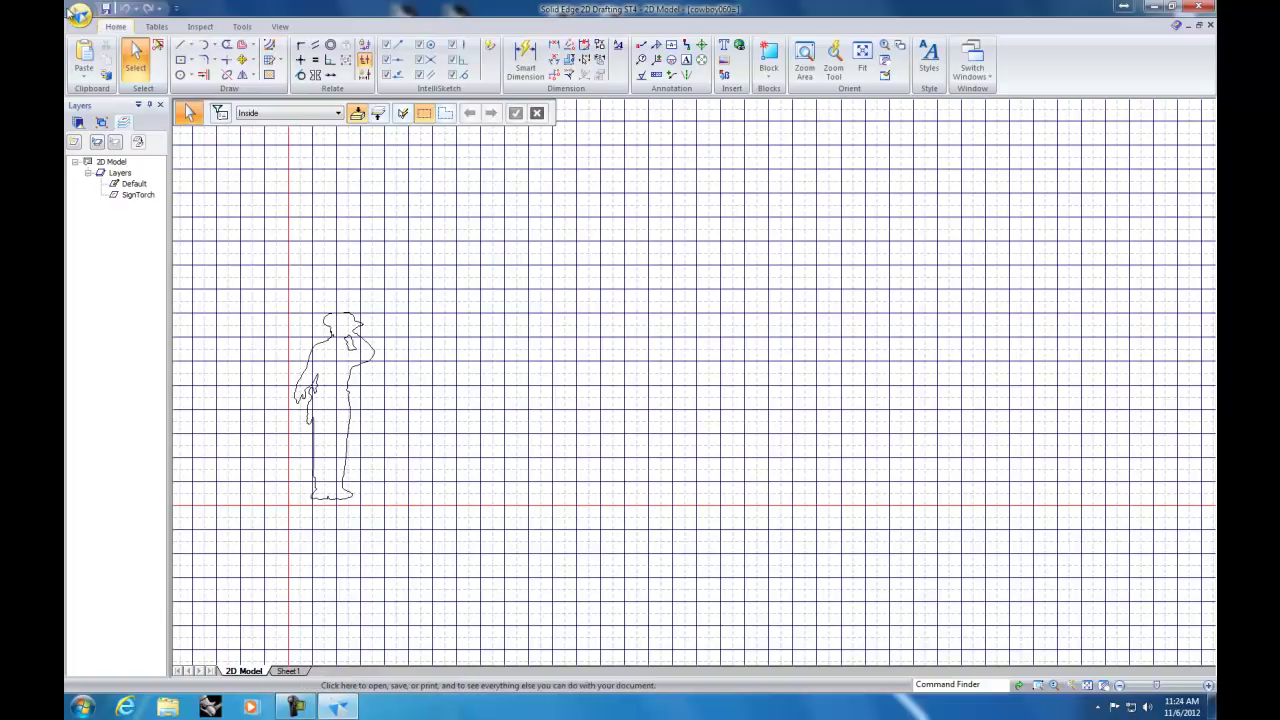
Step: Check the length, angle and area units in the cowboy drawing's file properties
{"action": "left_click", "coordinate": [78, 18]}
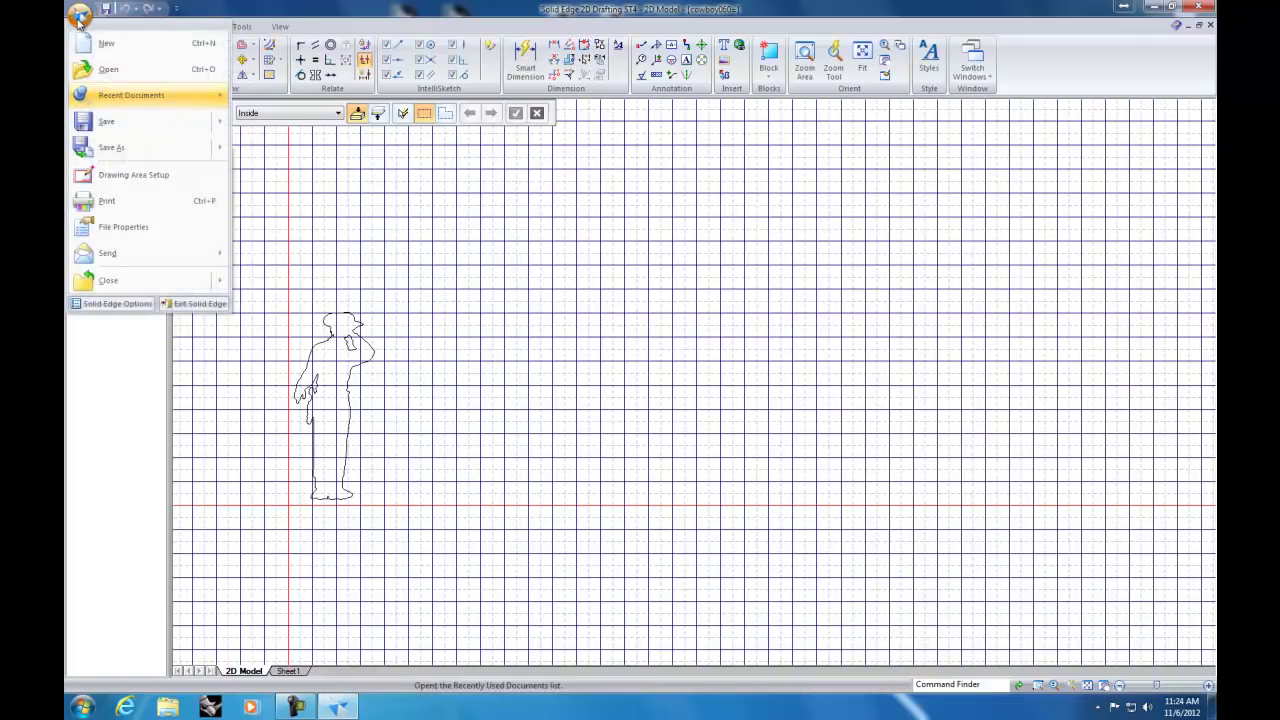
{"action": "left_click", "coordinate": [121, 229]}
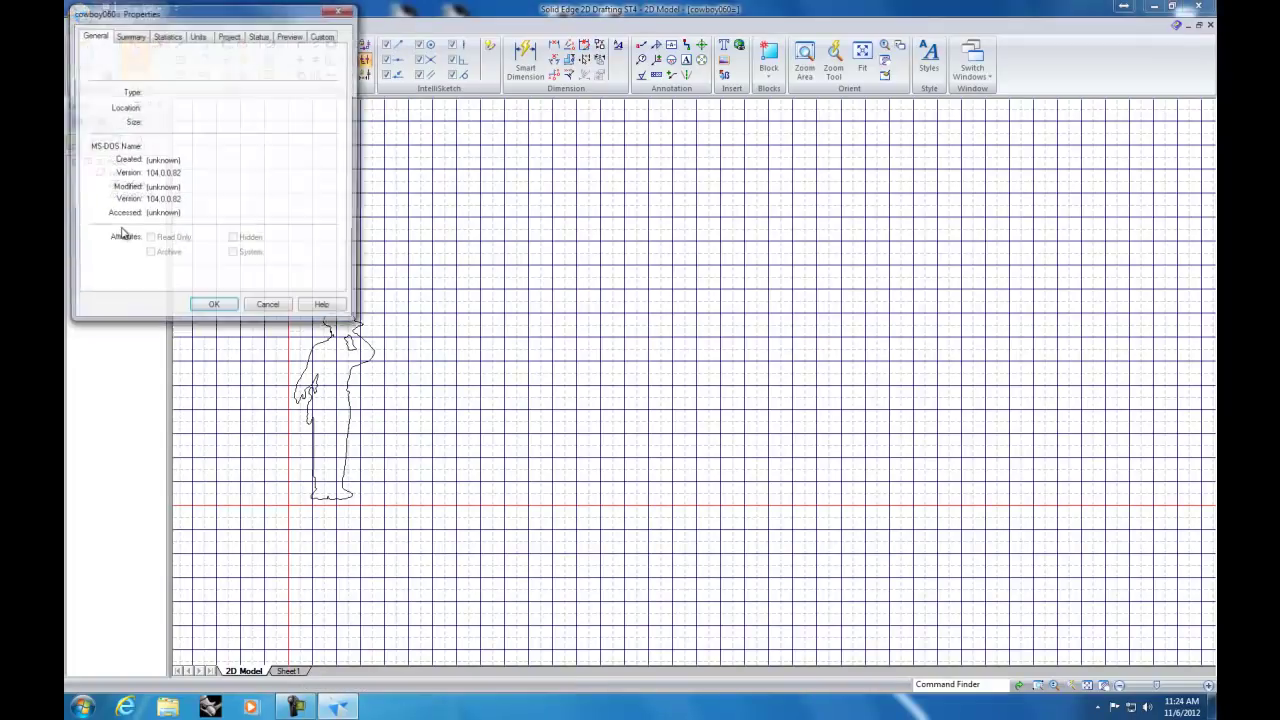
{"action": "left_click", "coordinate": [199, 36]}
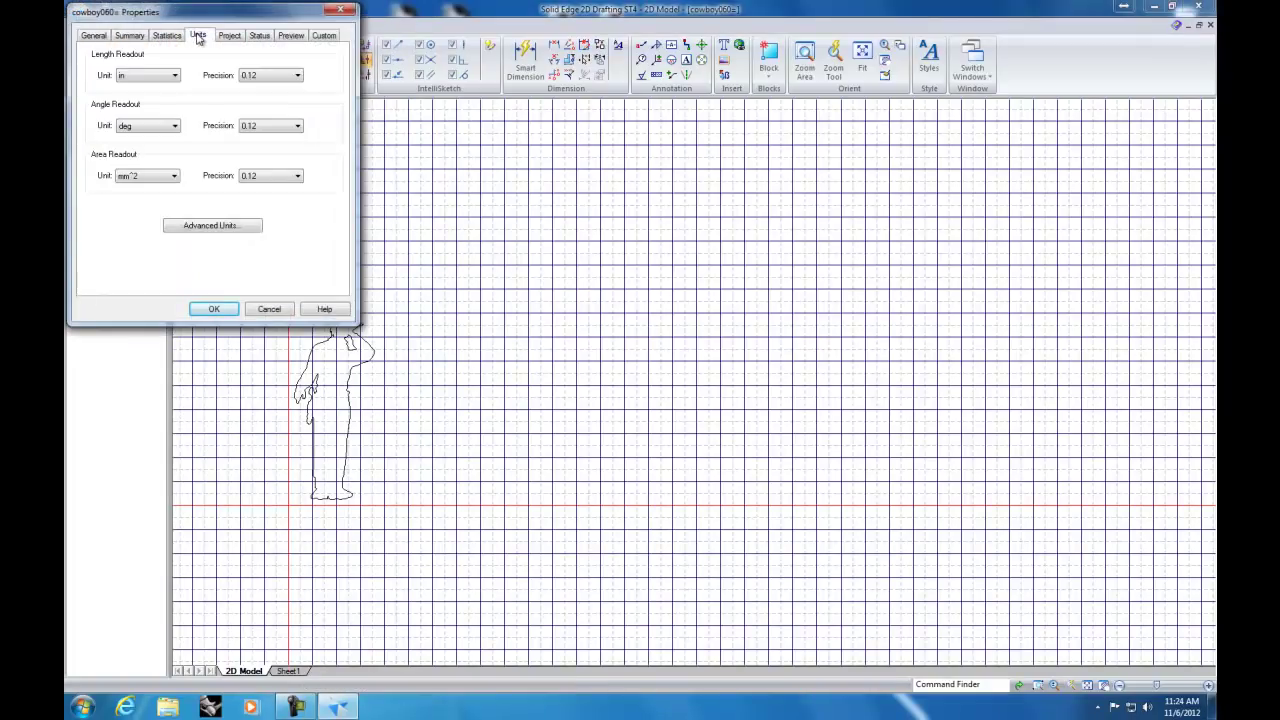
{"action": "left_click", "coordinate": [266, 309]}
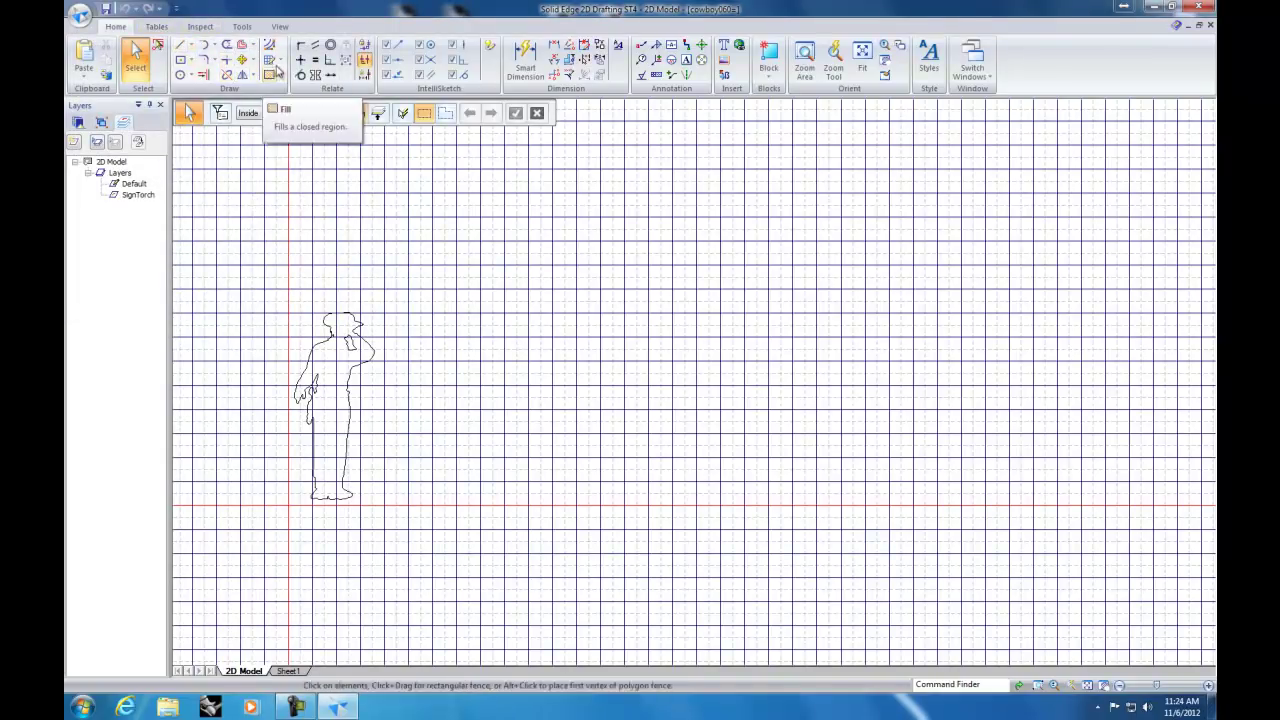
Step: Set the grid's major line spacing to 12 in with 12 minor spaces per major
{"action": "left_click", "coordinate": [278, 60]}
{"action": "left_click", "coordinate": [302, 78]}
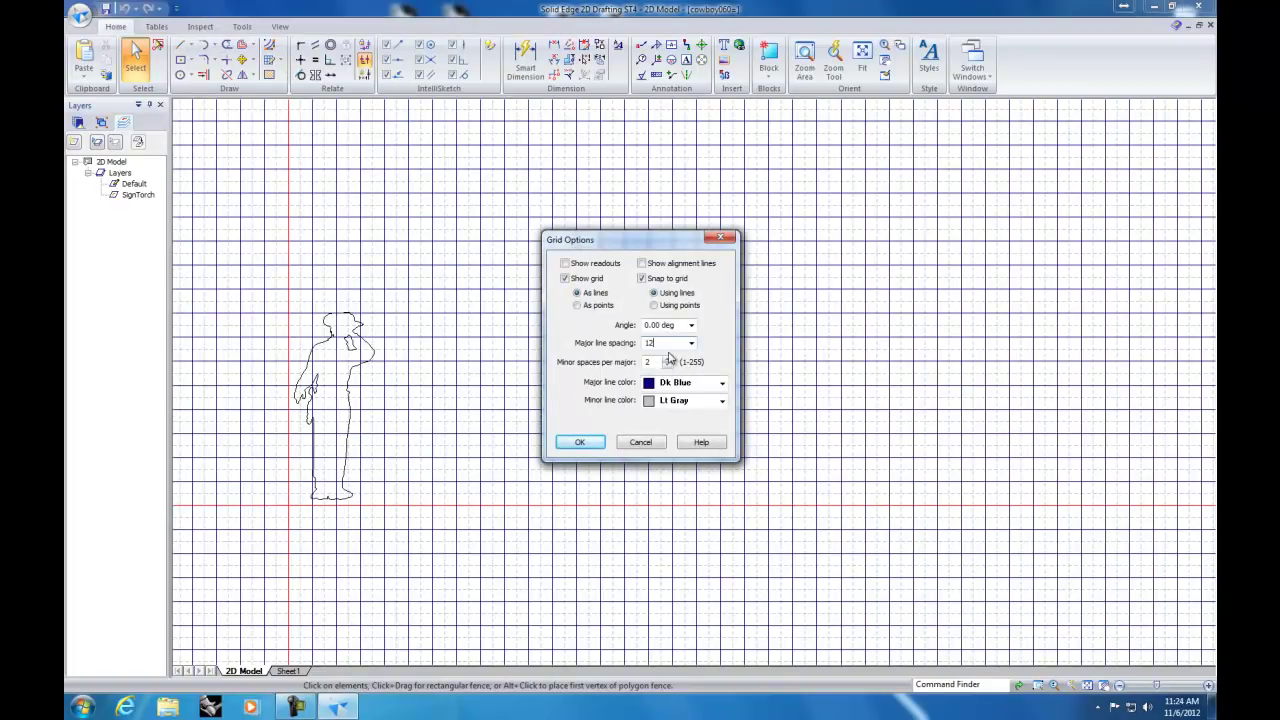
{"action": "key", "text": "Return"}
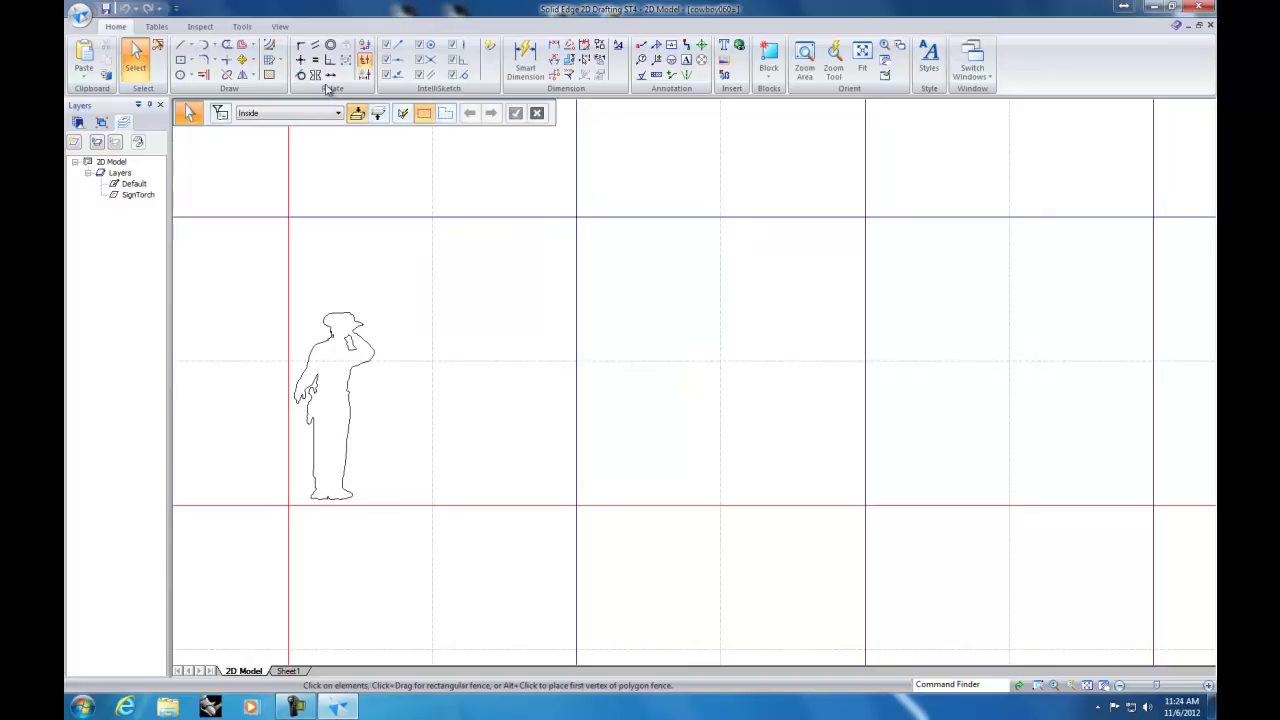
{"action": "left_click", "coordinate": [270, 60]}
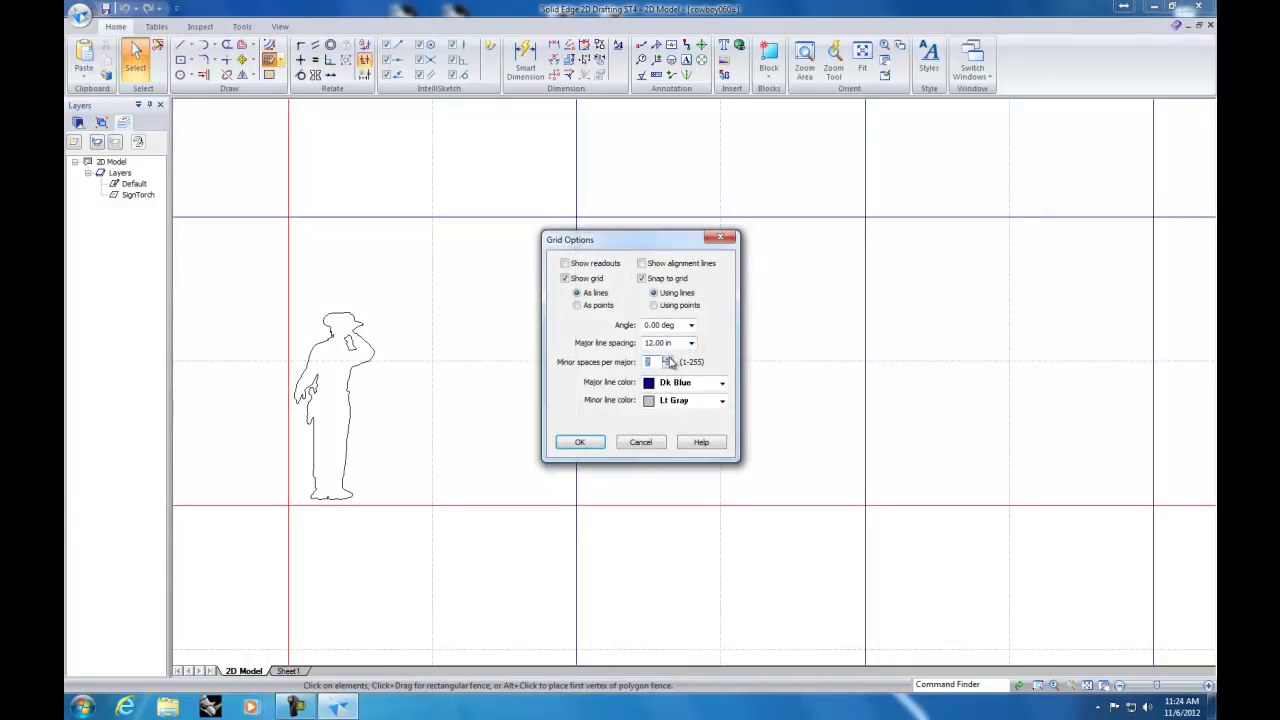
{"action": "left_click", "coordinate": [579, 442]}
{"action": "scroll", "coordinate": [244, 437], "scroll_direction": "down", "scroll_amount": 1}
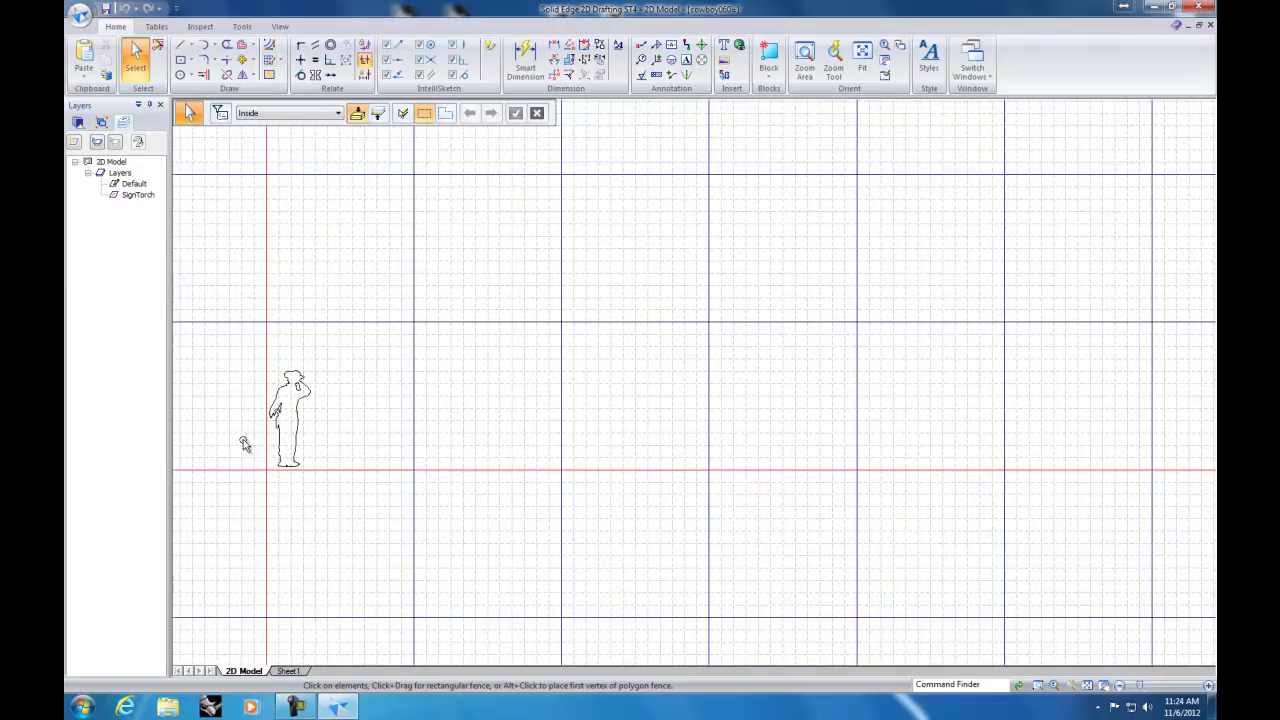
Step: Select the whole cowboy figure and move it from the sole of its foot onto the red horizontal axis
{"action": "scroll", "coordinate": [240, 439], "scroll_direction": "up", "scroll_amount": 3}
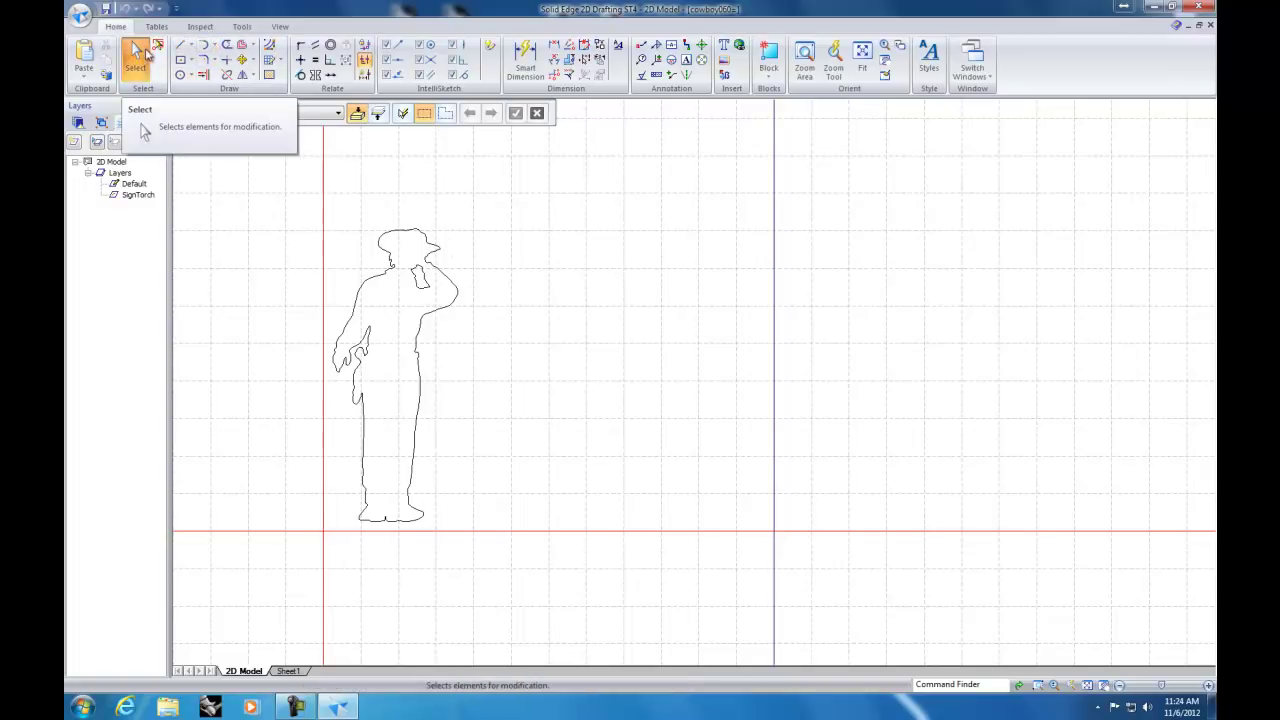
{"action": "left_click", "coordinate": [143, 55]}
{"action": "left_click_drag", "start_coordinate": [293, 195], "coordinate": [509, 602]}
{"action": "scroll", "coordinate": [379, 553], "scroll_direction": "down", "scroll_amount": 1}
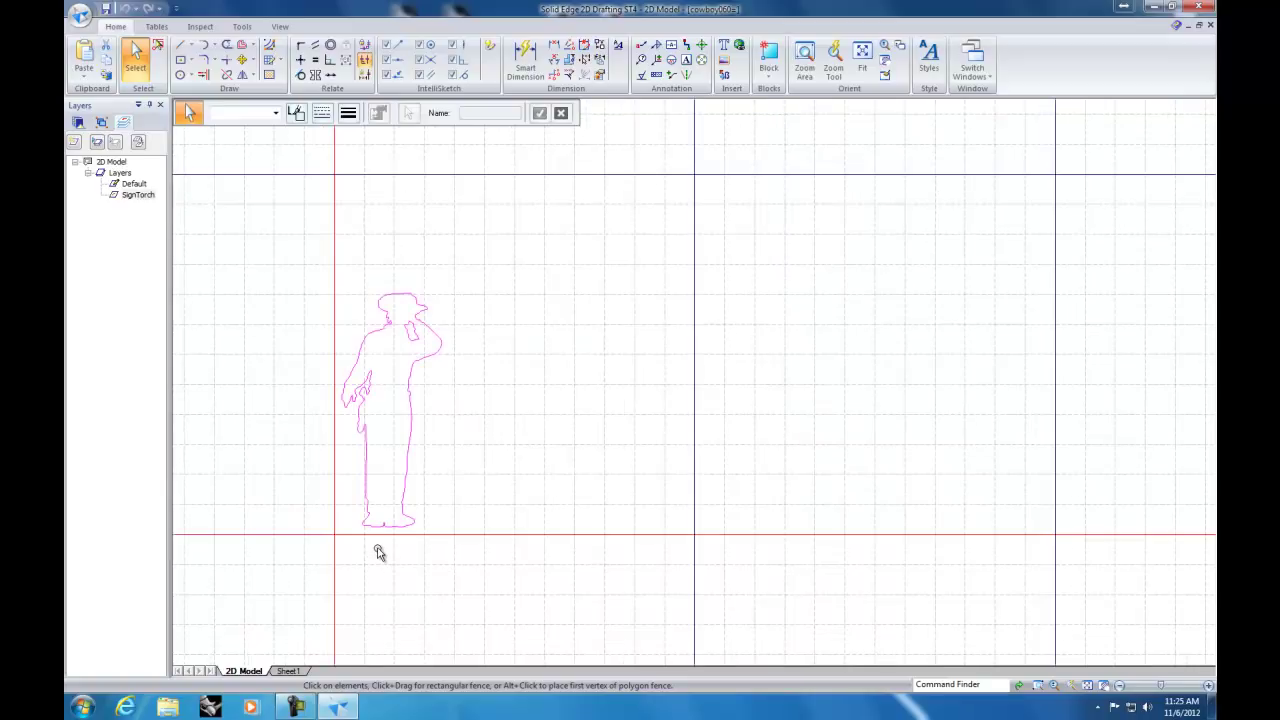
{"action": "left_click", "coordinate": [241, 59]}
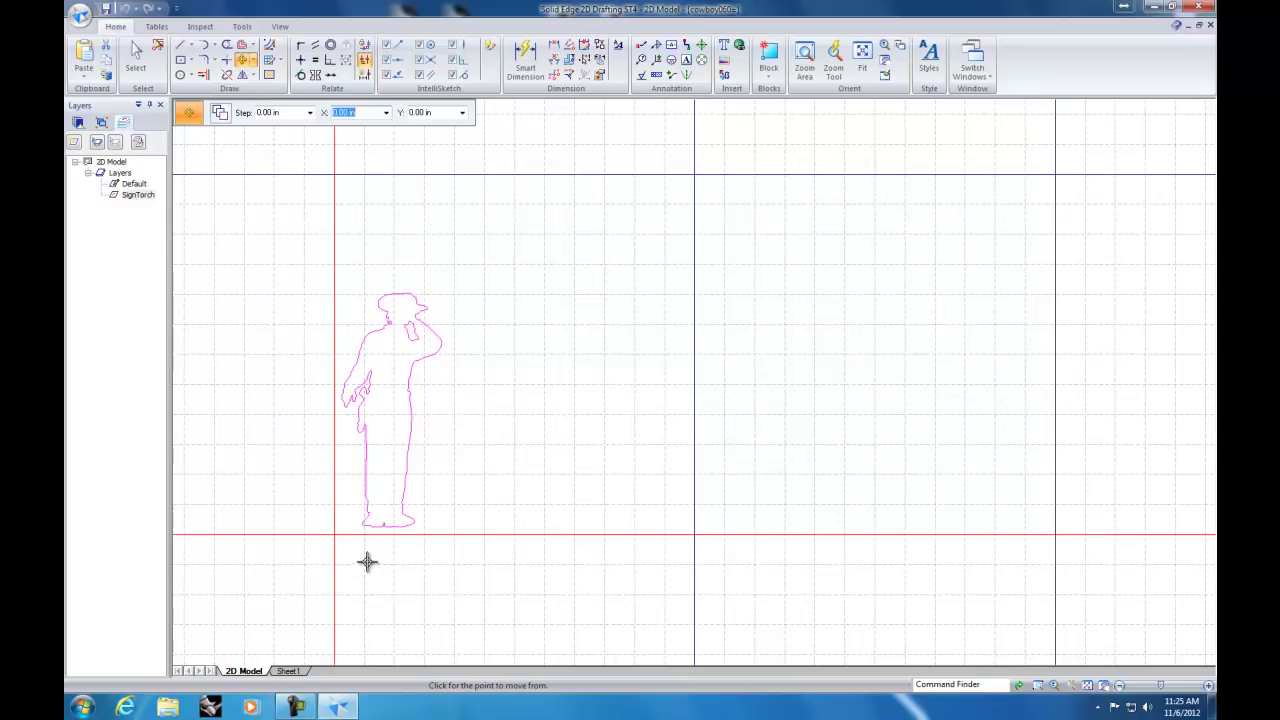
{"action": "scroll", "coordinate": [368, 545], "scroll_direction": "up", "scroll_amount": 5}
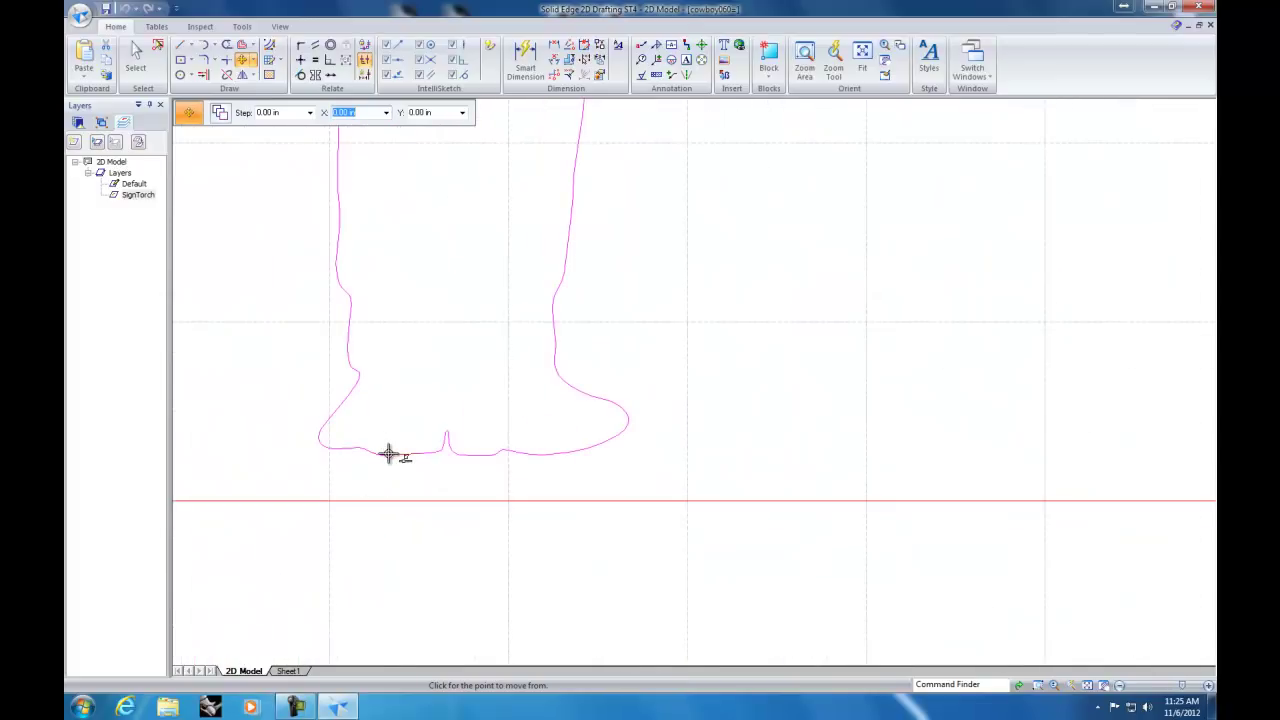
{"action": "left_click", "coordinate": [389, 455]}
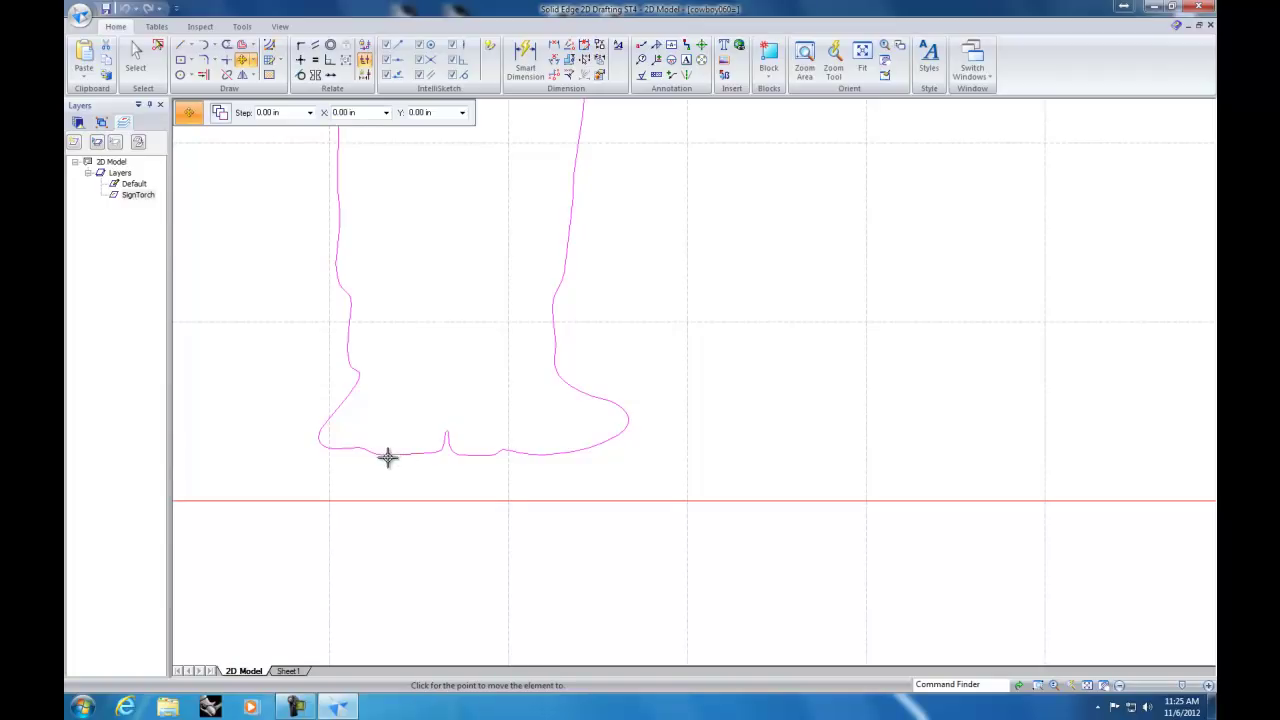
{"action": "left_click", "coordinate": [327, 497]}
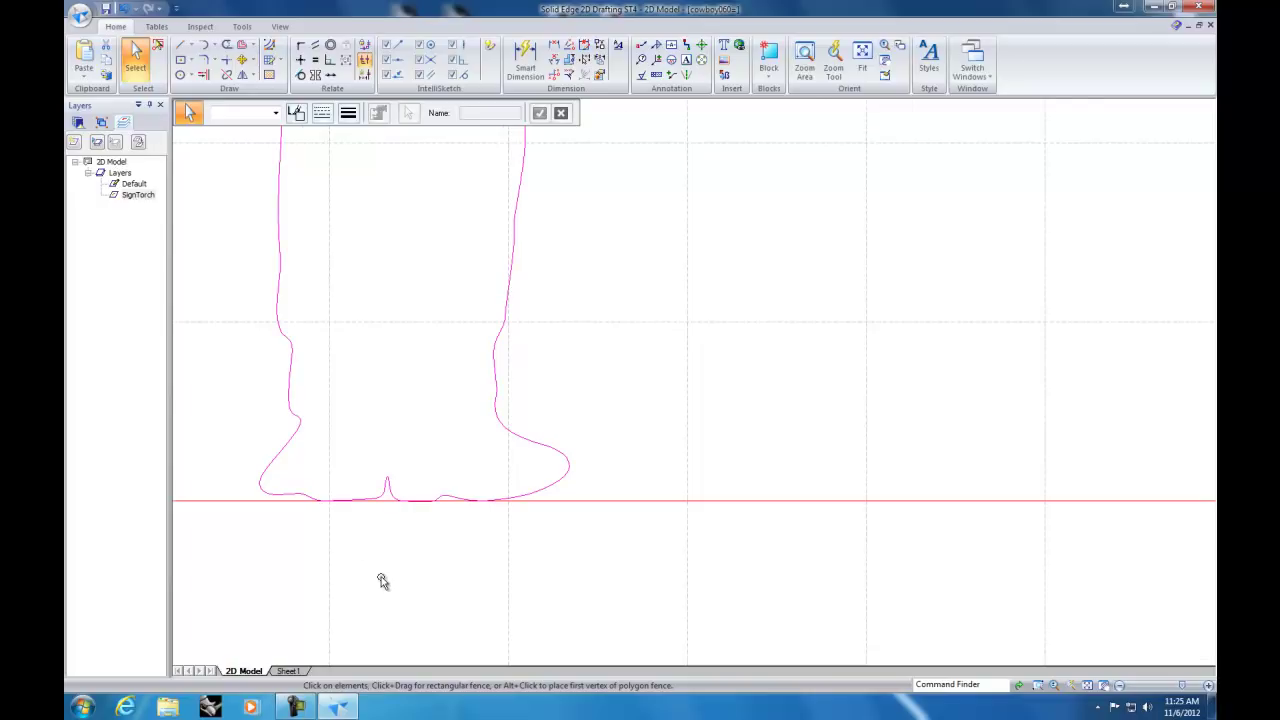
Step: Scale the cowboy figure up about a point at its feet until the hat reaches the first 12 in major grid line
{"action": "scroll", "coordinate": [381, 576], "scroll_direction": "down", "scroll_amount": 3}
{"action": "scroll", "coordinate": [381, 576], "scroll_direction": "down", "scroll_amount": 3}
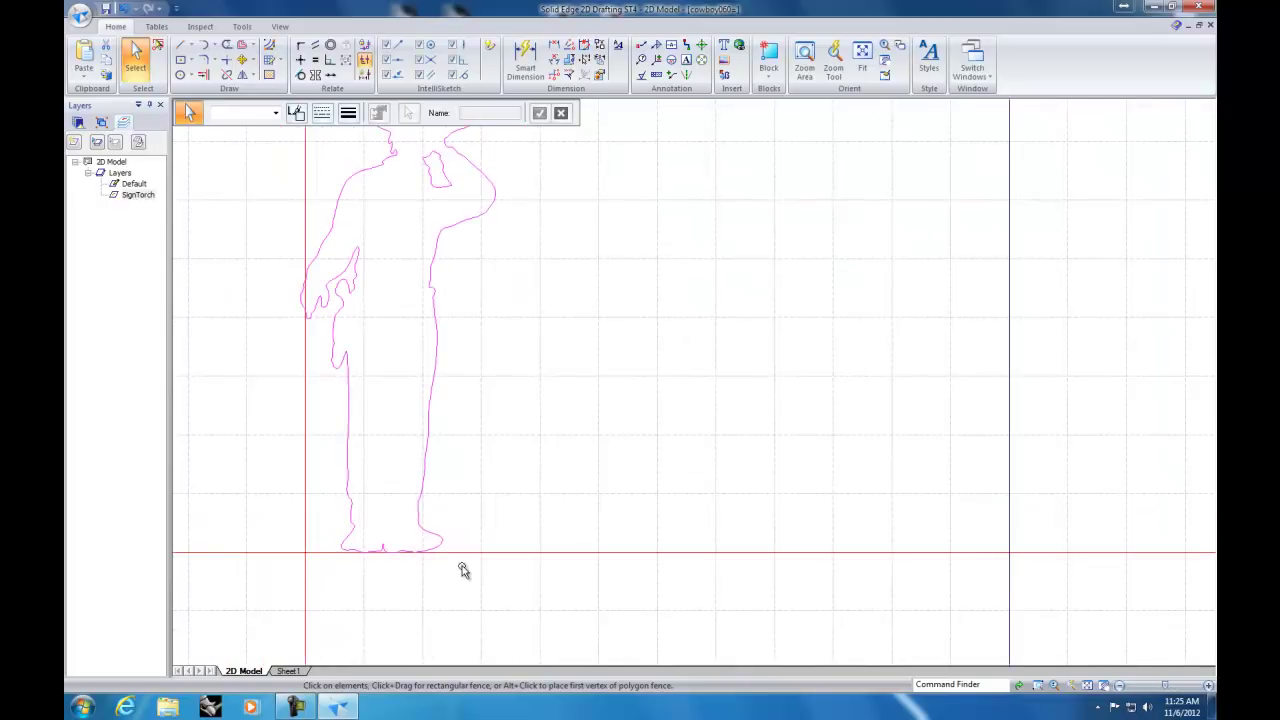
{"action": "scroll", "coordinate": [585, 570], "scroll_direction": "down", "scroll_amount": 3}
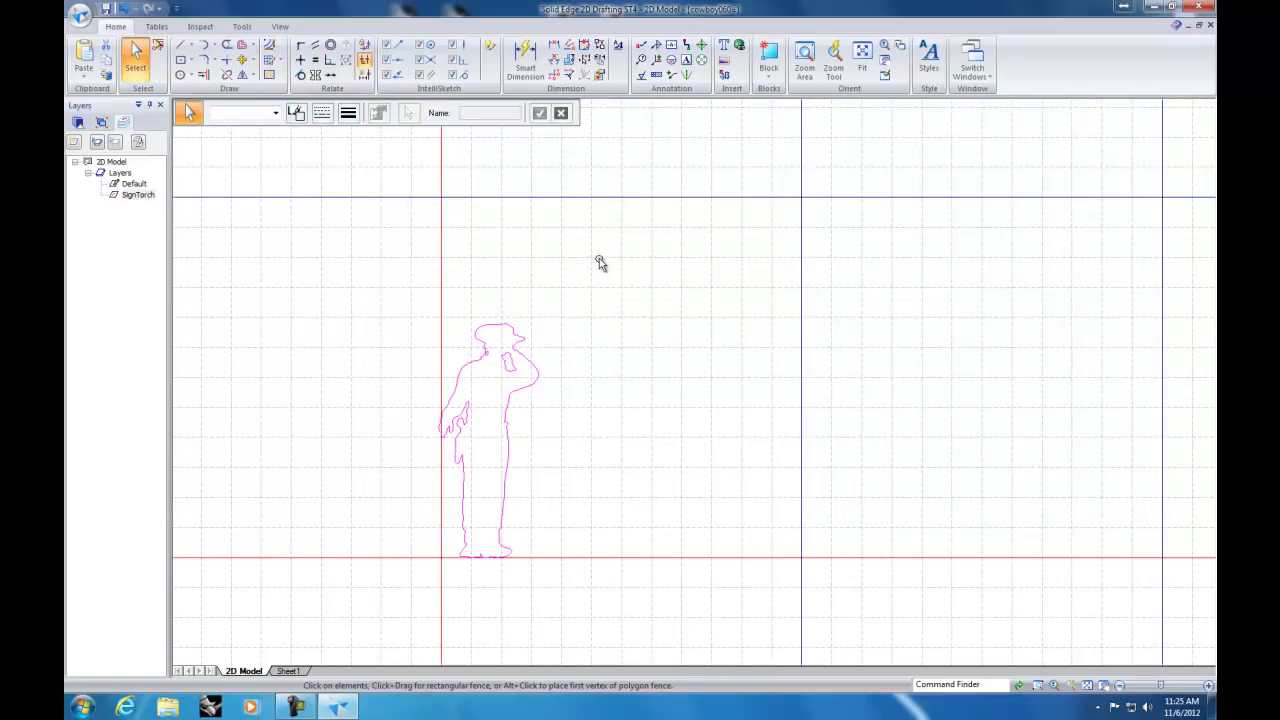
{"action": "left_click", "coordinate": [254, 77]}
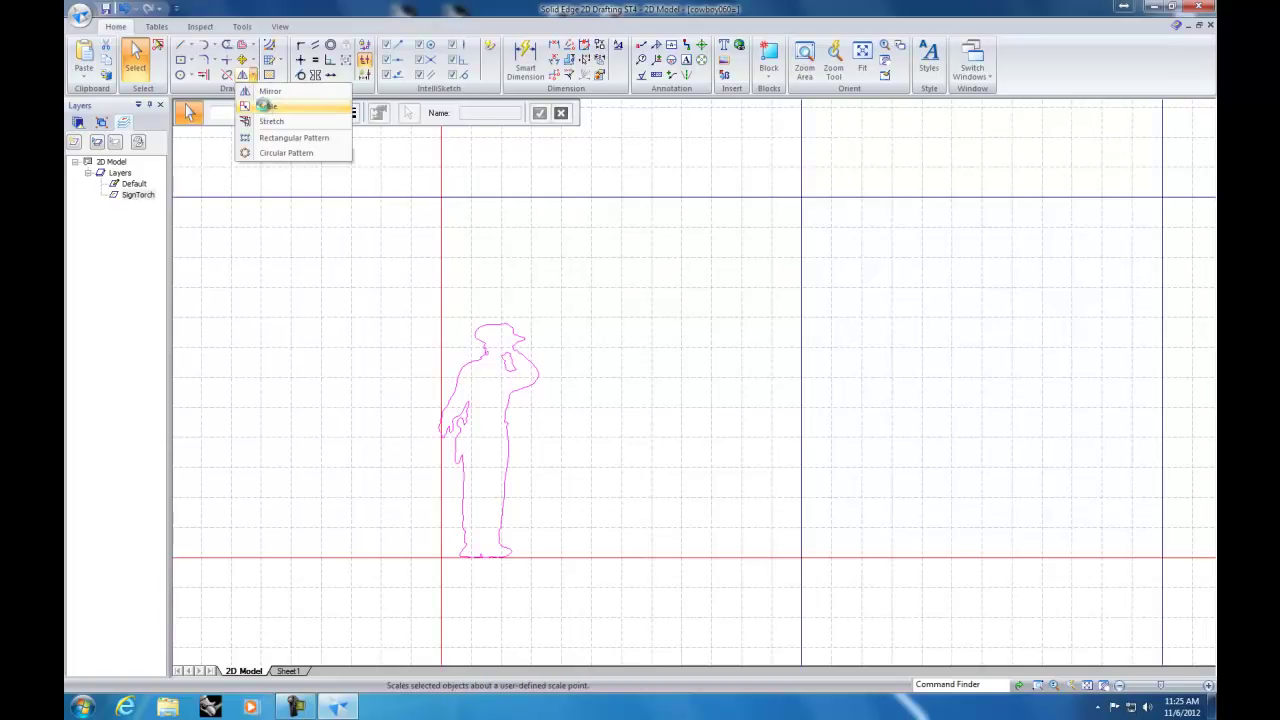
{"action": "left_click", "coordinate": [262, 107]}
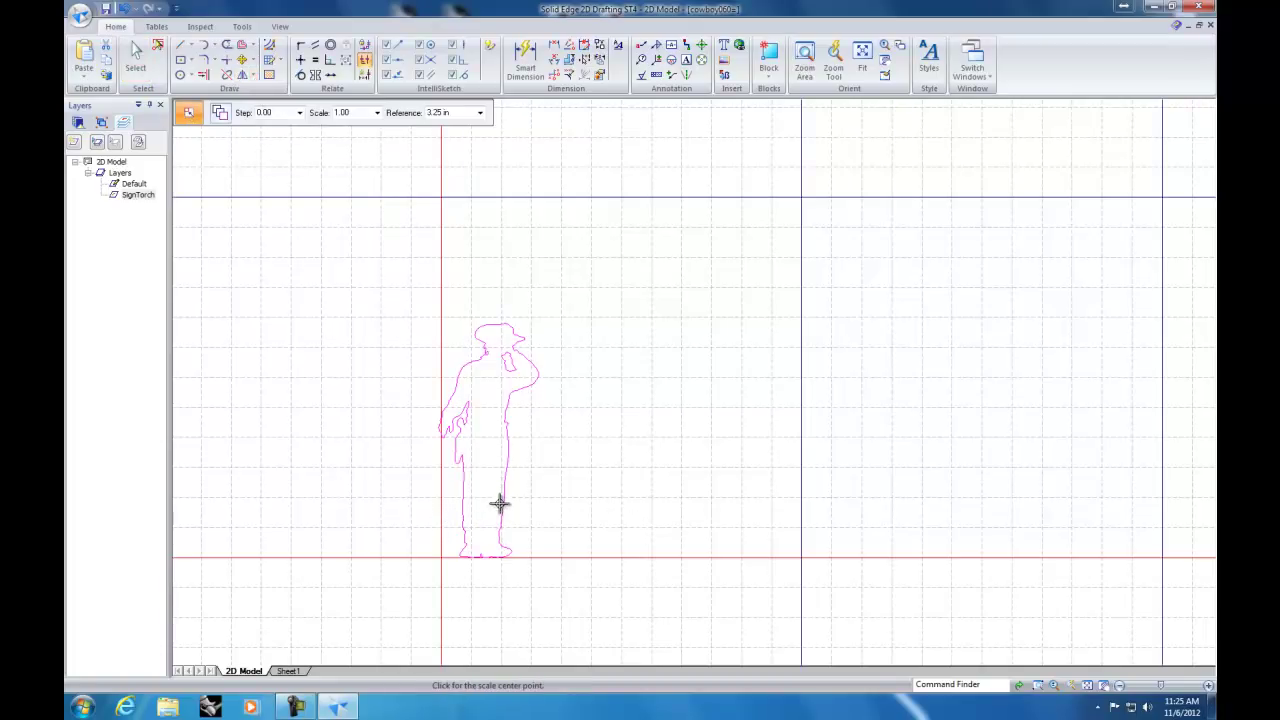
{"action": "left_click", "coordinate": [471, 558]}
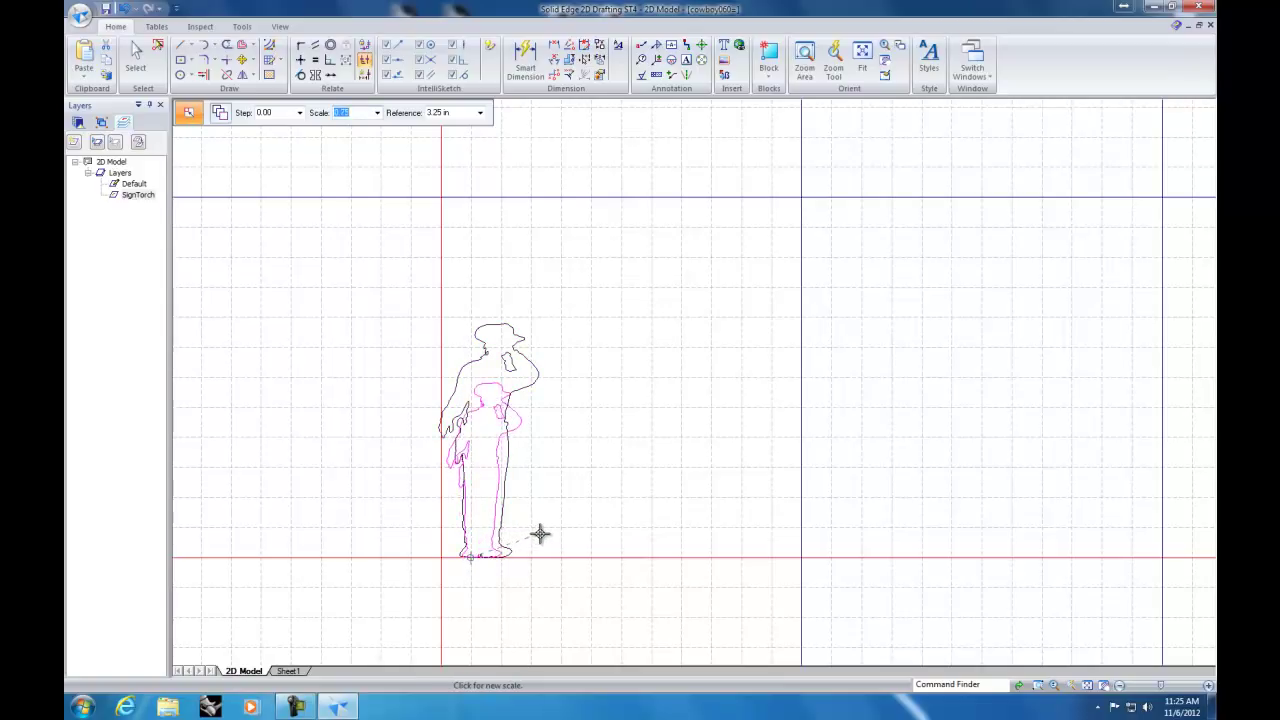
{"action": "left_click", "coordinate": [615, 519]}
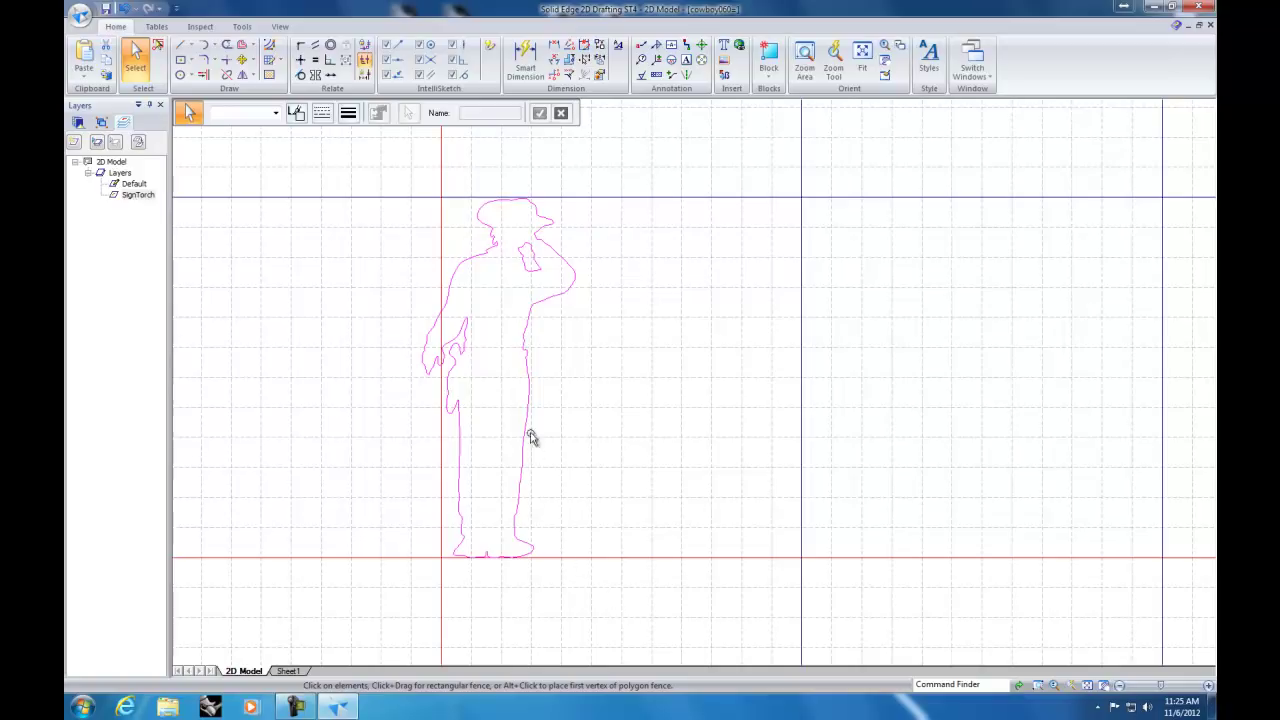
{"action": "left_click", "coordinate": [491, 208]}
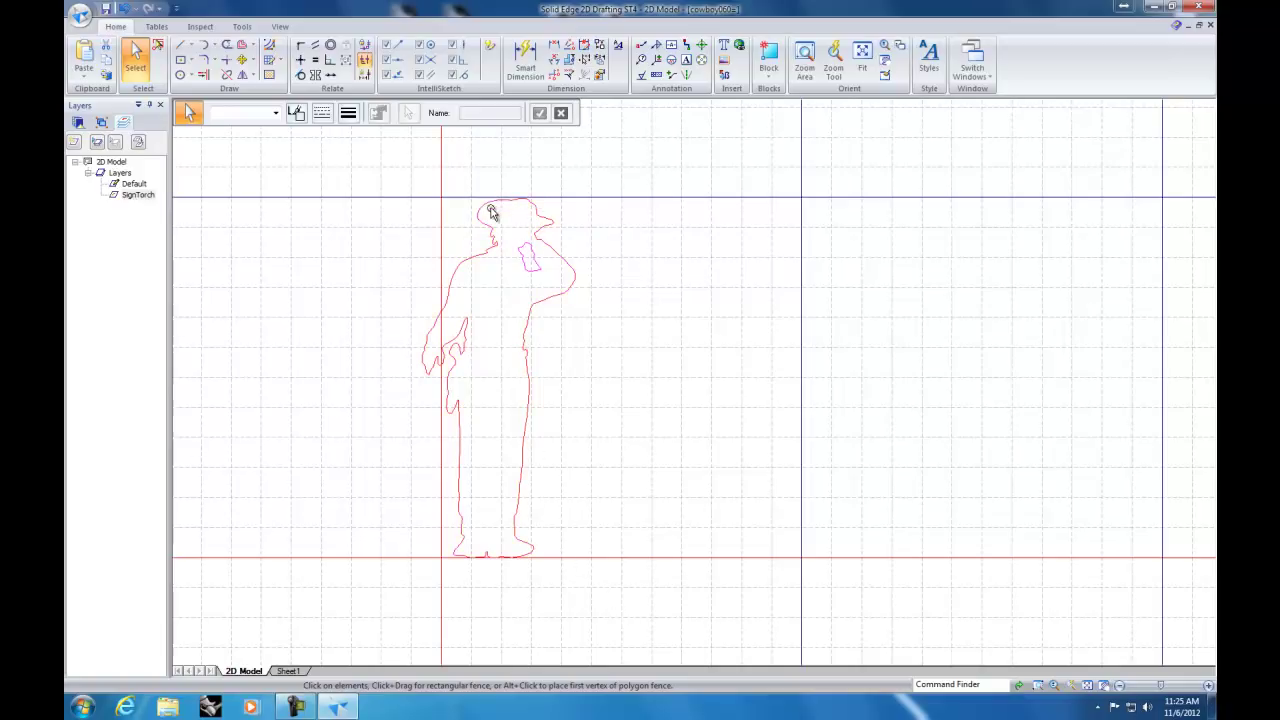
{"action": "left_click", "coordinate": [534, 574]}
Step: Draw a 24 in by 24 in rectangle by two points around the cowboy, with its base on the red horizontal axis
{"action": "scroll", "coordinate": [600, 588], "scroll_direction": "down", "scroll_amount": 1}
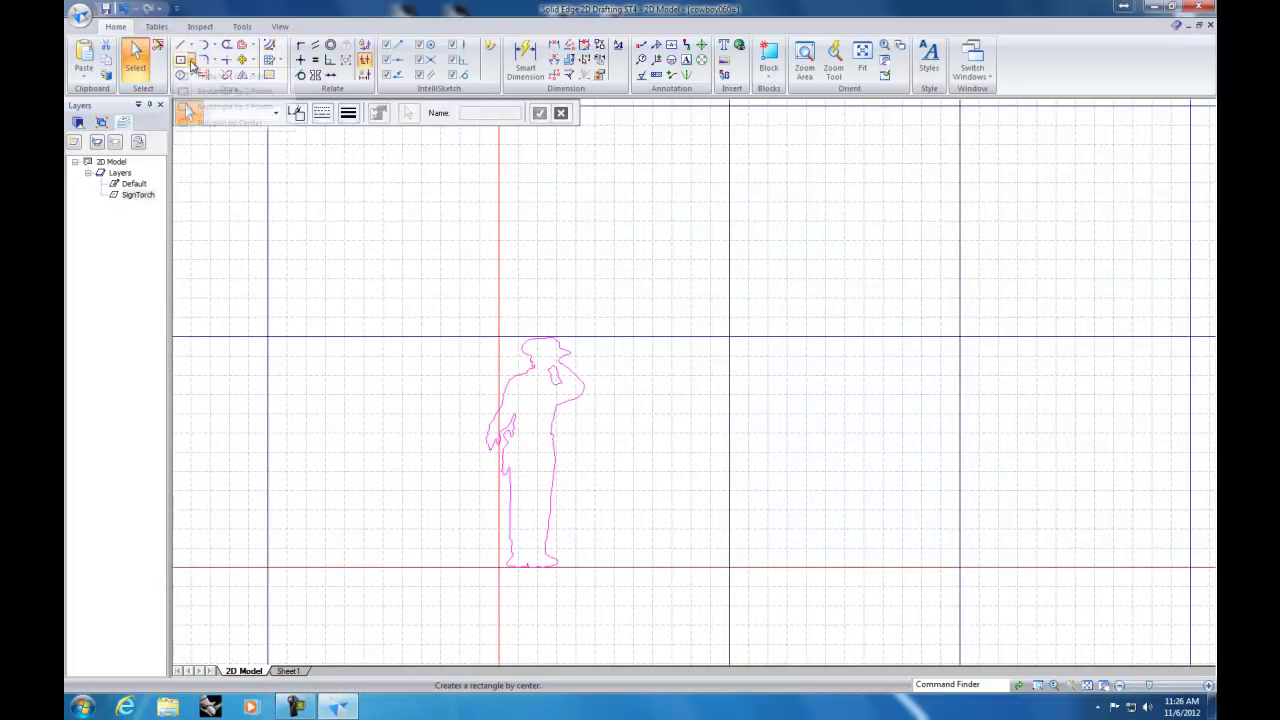
{"action": "left_click", "coordinate": [194, 63]}
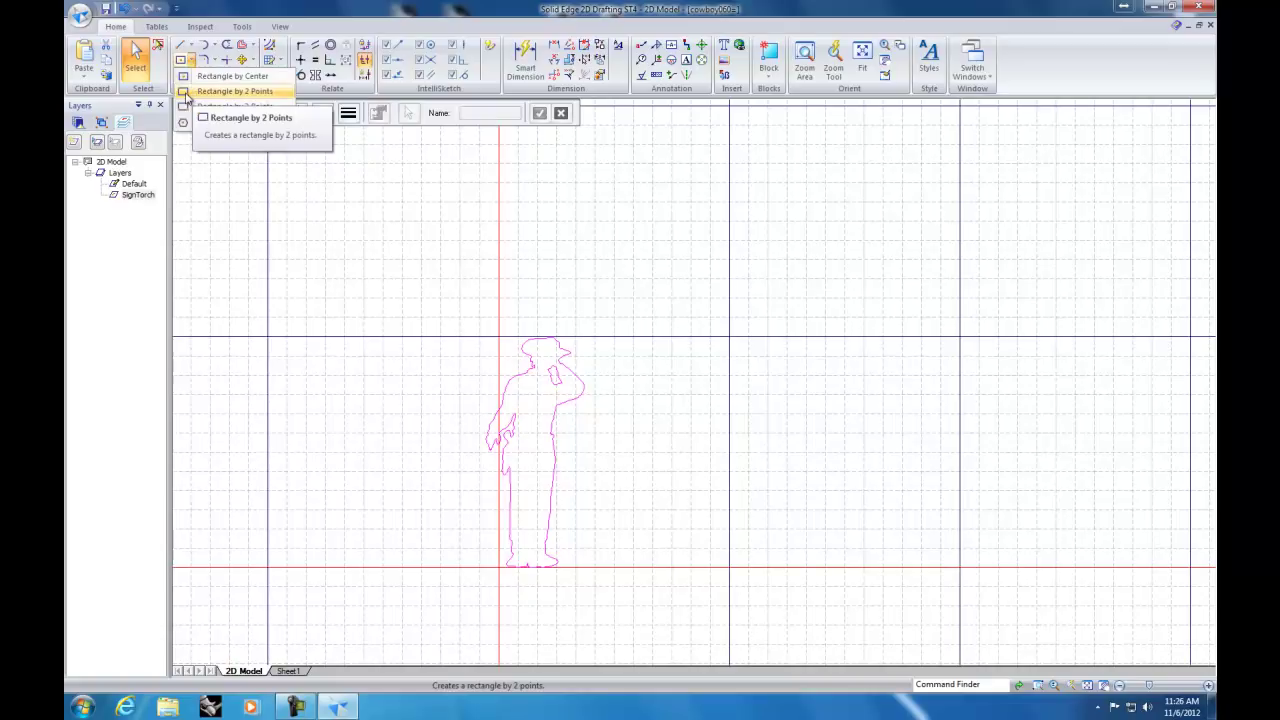
{"action": "left_click", "coordinate": [188, 92]}
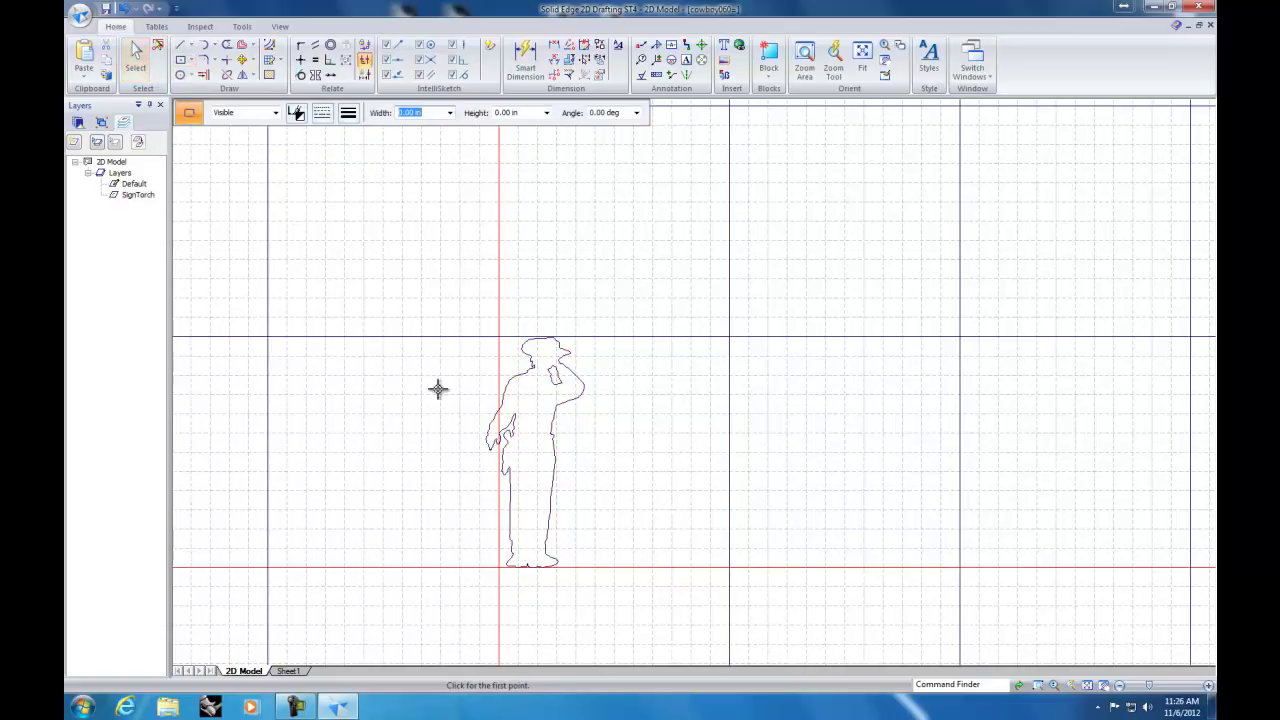
{"action": "left_click", "coordinate": [458, 568]}
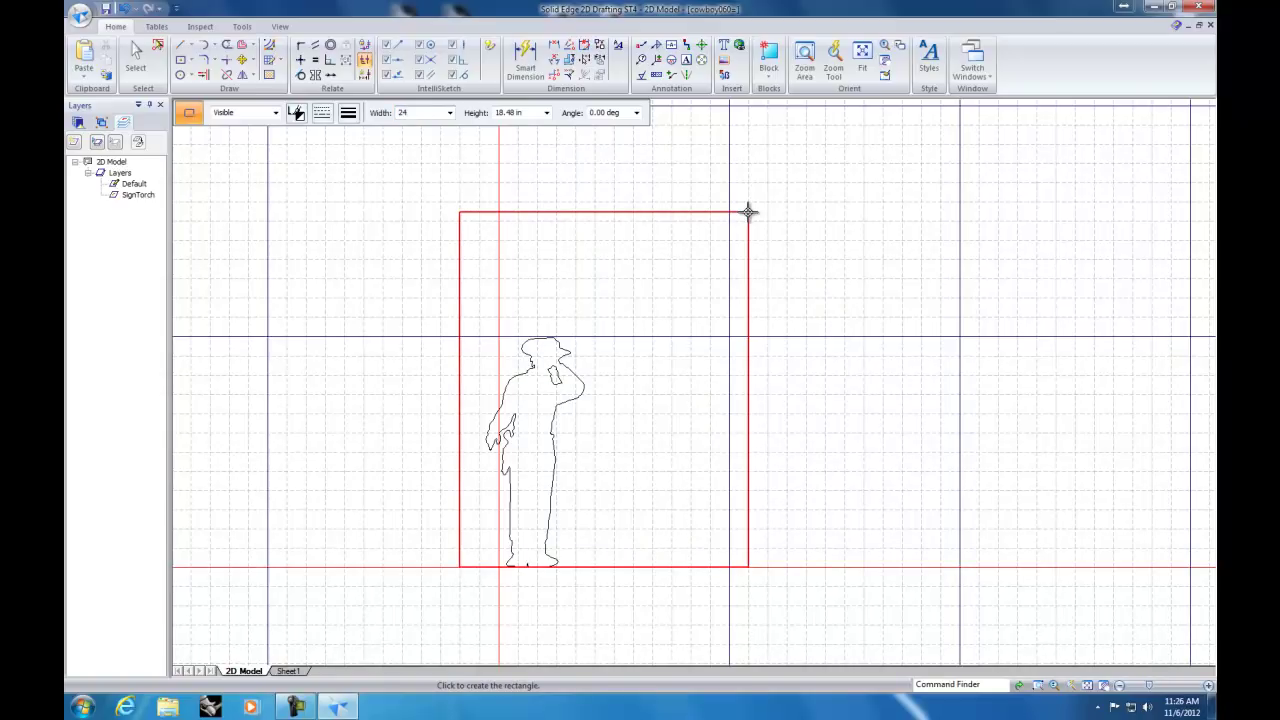
{"action": "key", "text": "Tab"}
{"action": "type", "text": "24"}
{"action": "key", "text": "Tab"}
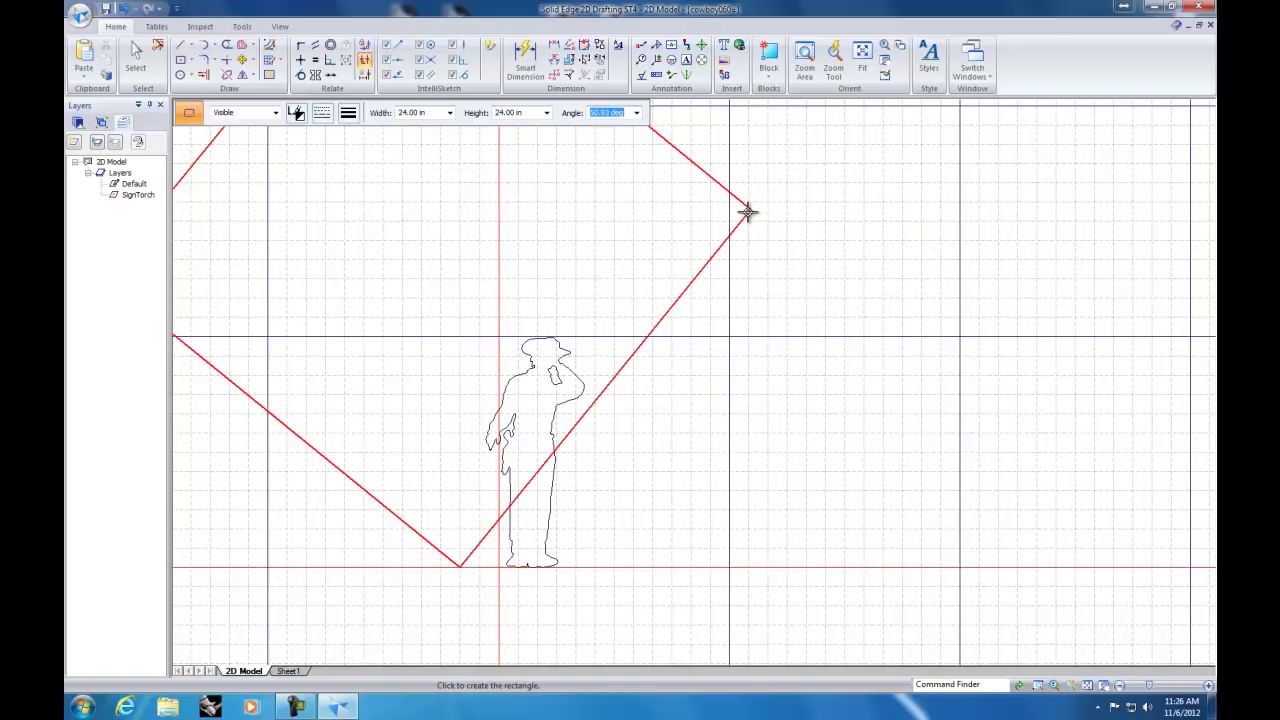
{"action": "left_click", "coordinate": [969, 561]}
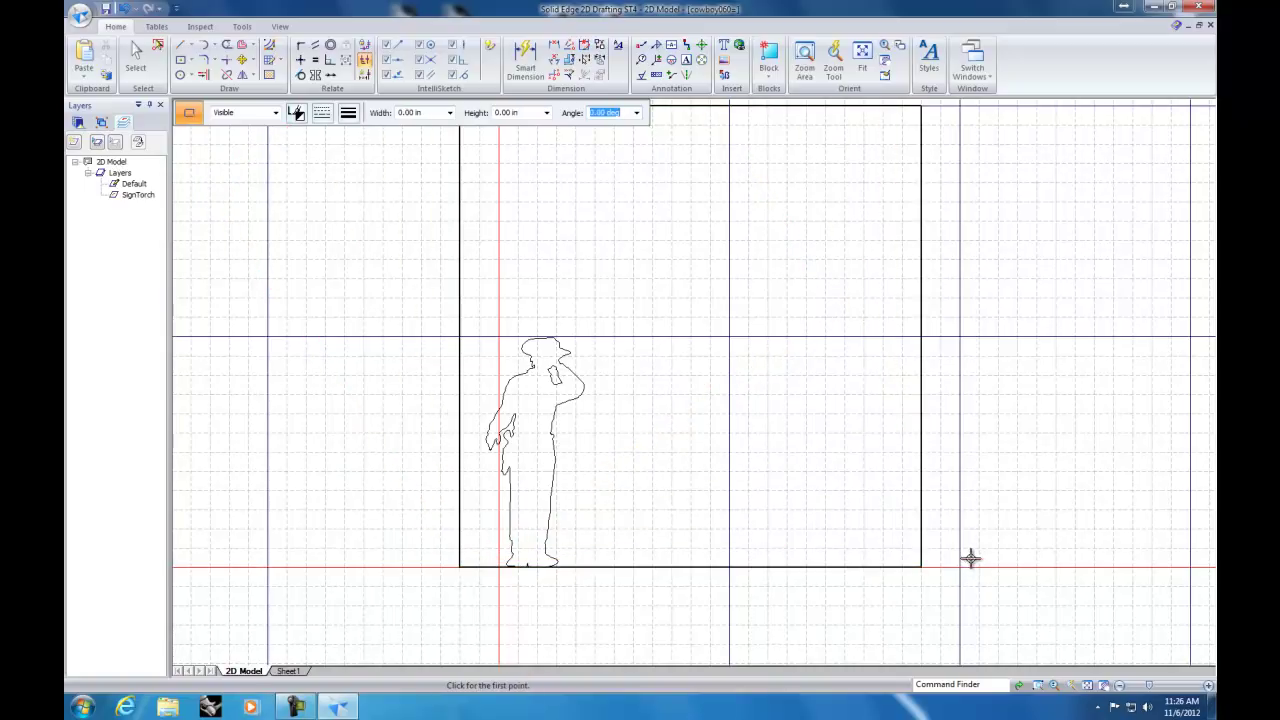
Step: Copy and paste the whole cowboy figure, and move the duplicate horizontally to stand just right of the original inside the square
{"action": "left_click", "coordinate": [134, 55]}
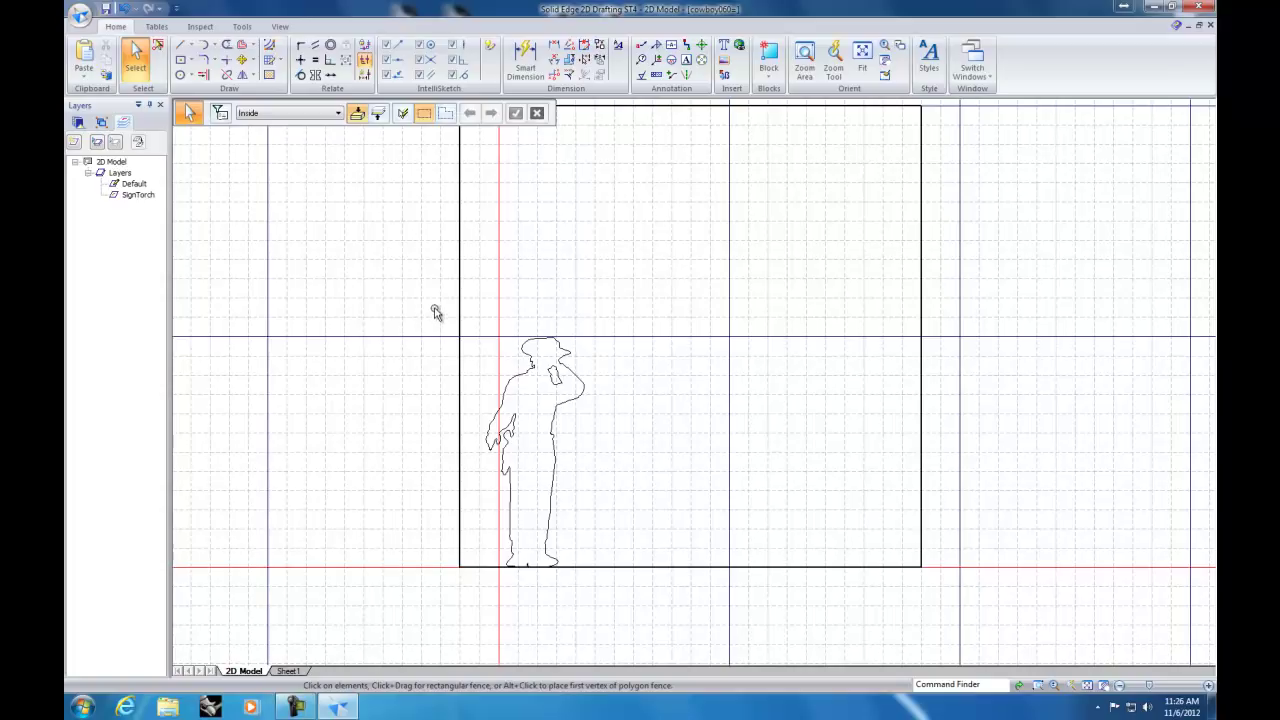
{"action": "left_click_drag", "start_coordinate": [434, 312], "coordinate": [634, 597]}
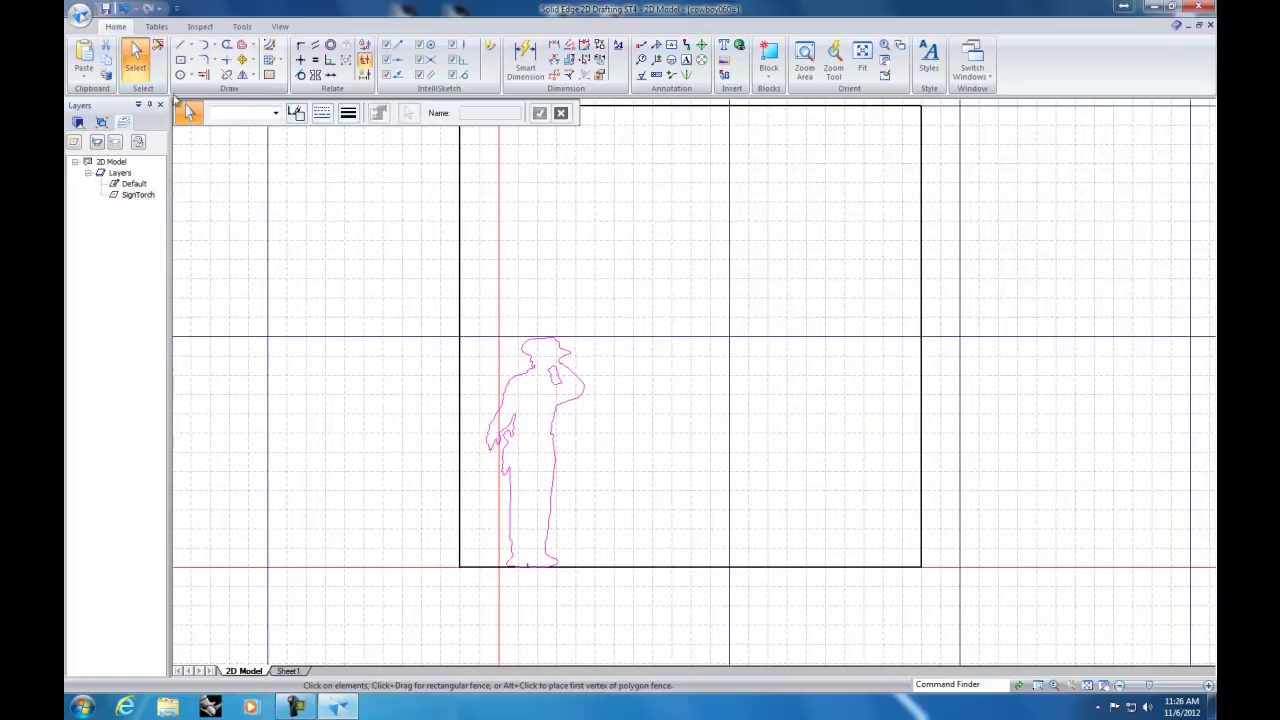
{"action": "left_click", "coordinate": [105, 60]}
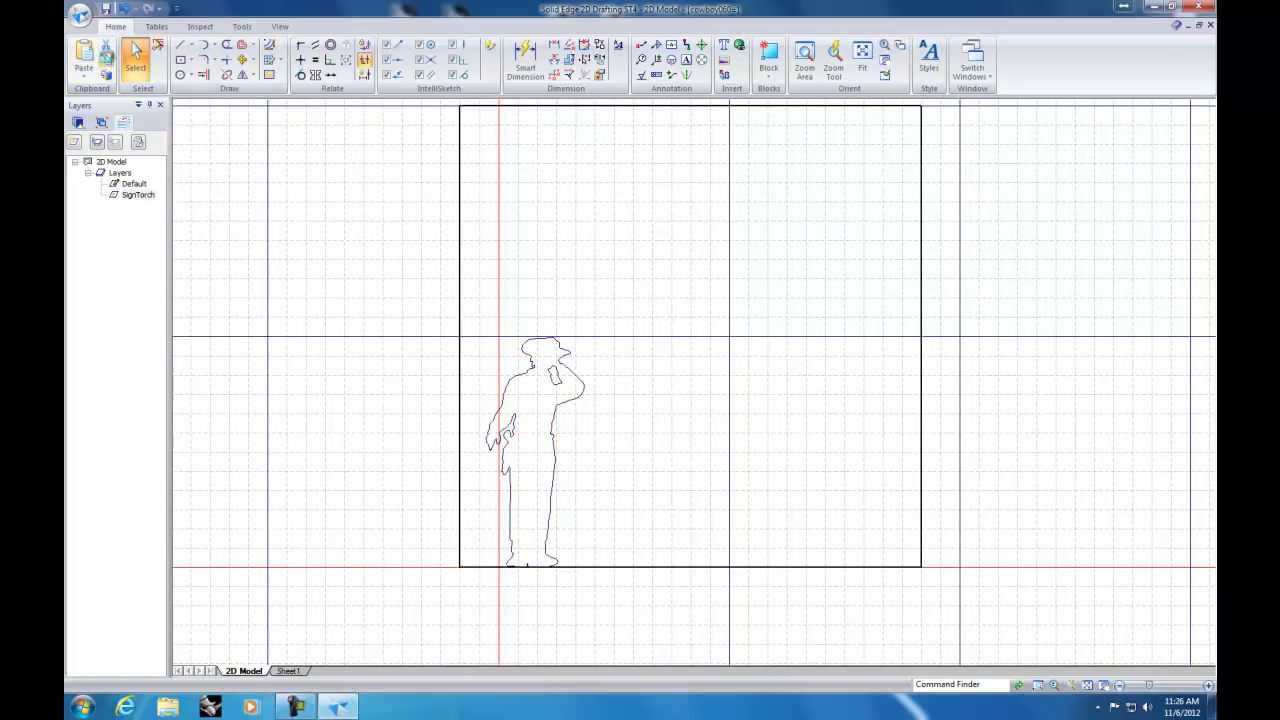
{"action": "left_click", "coordinate": [82, 60]}
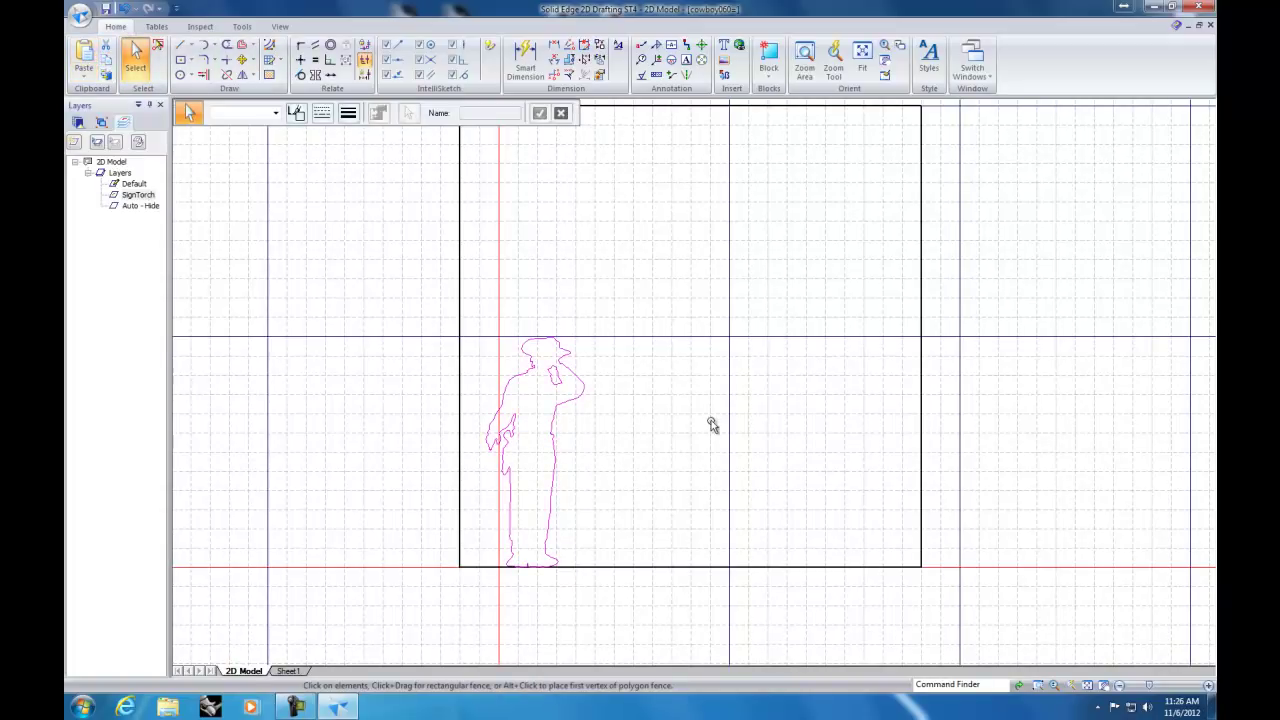
{"action": "left_click", "coordinate": [242, 59]}
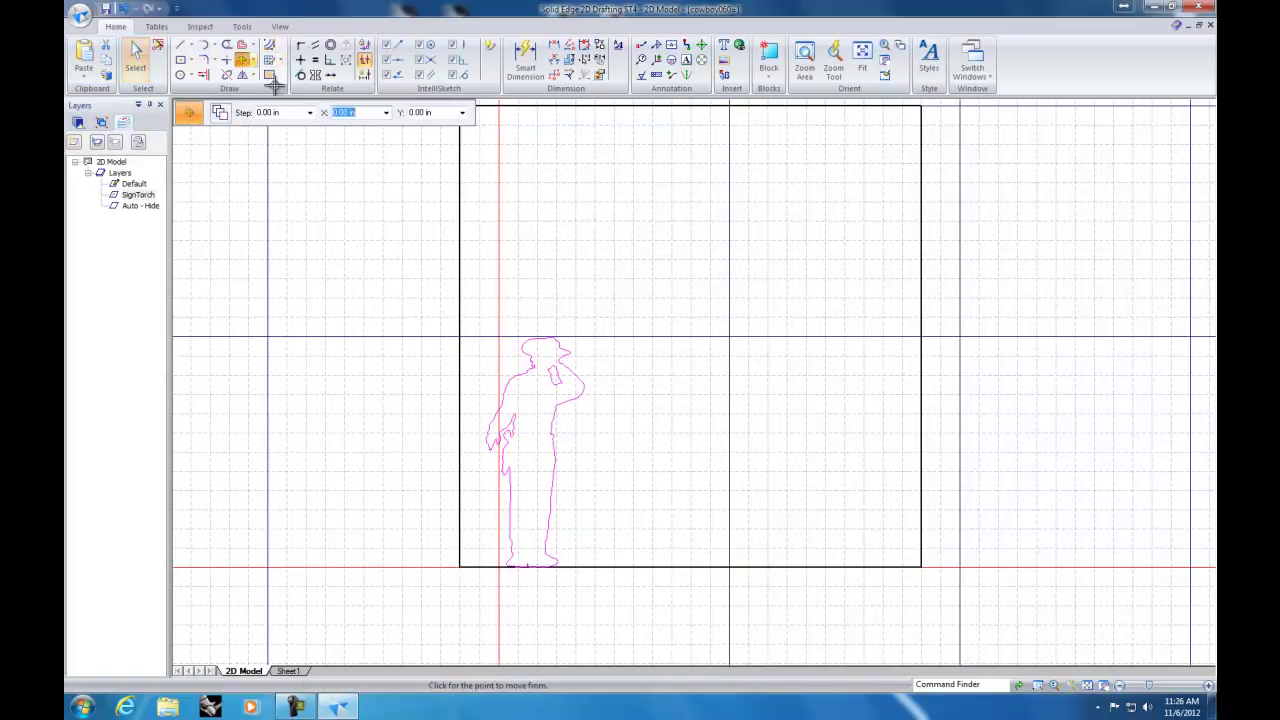
{"action": "left_click", "coordinate": [555, 443]}
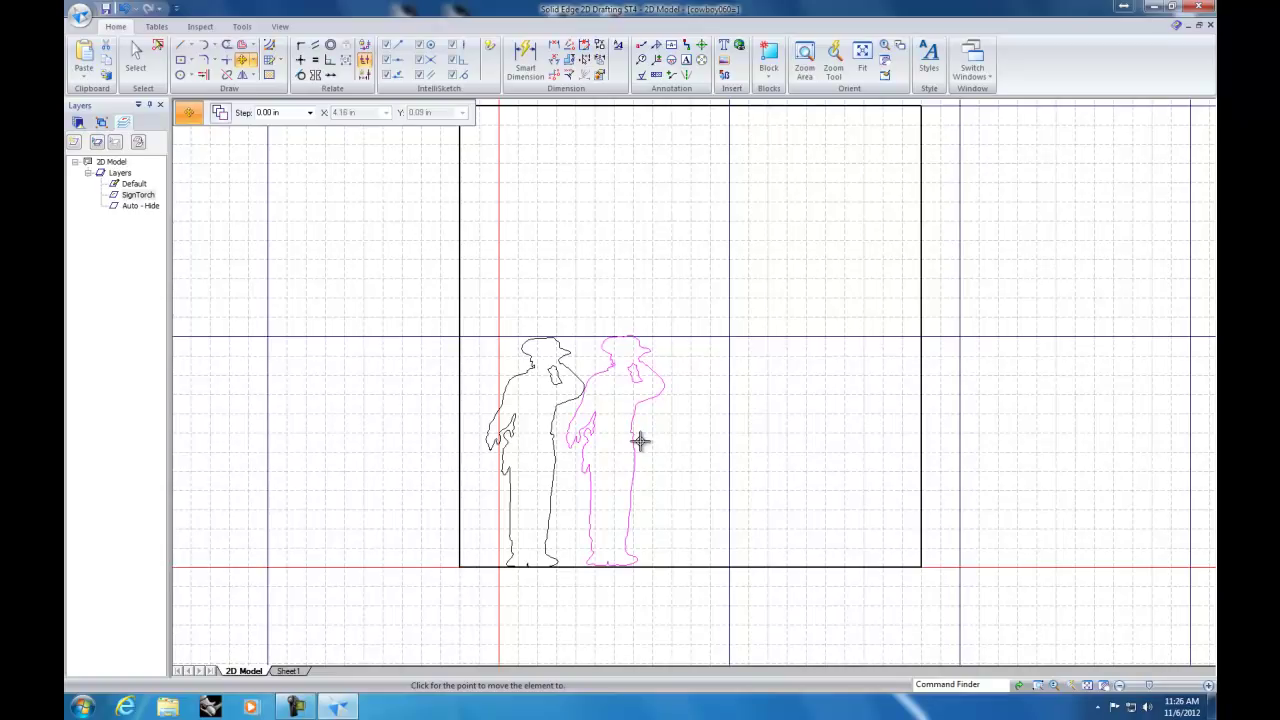
{"action": "left_click", "coordinate": [650, 441]}
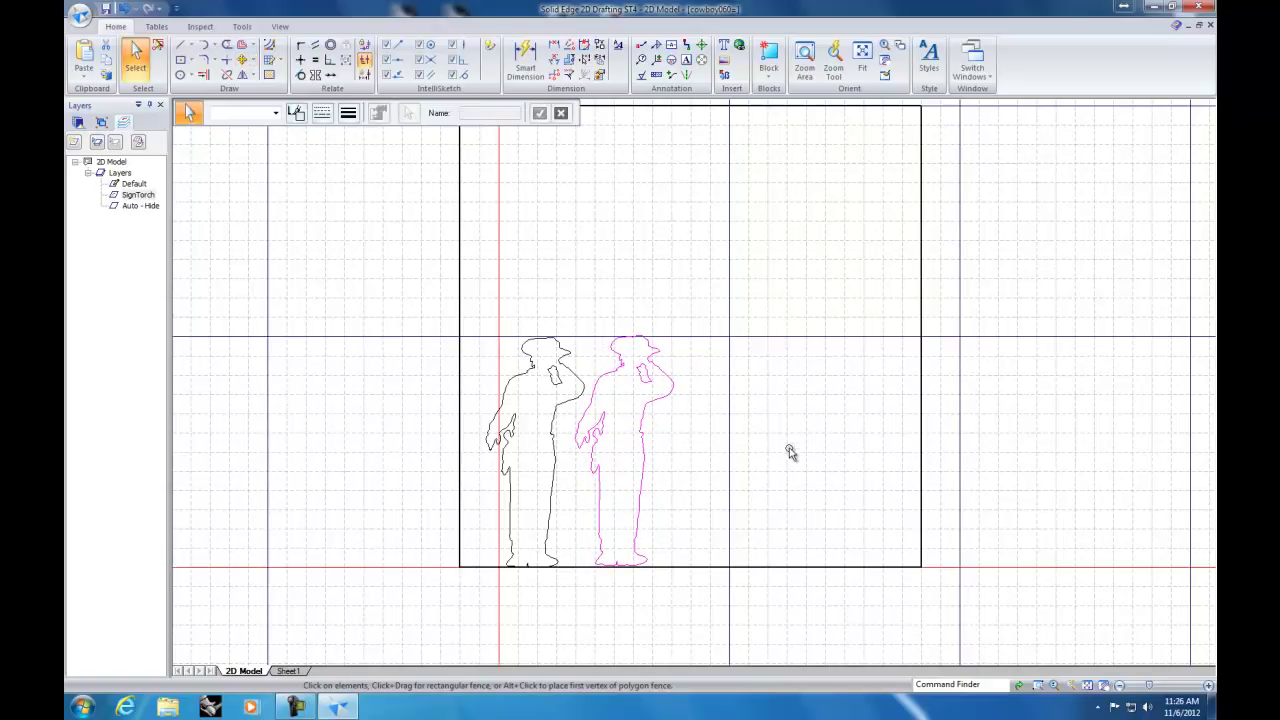
Step: Cut all four sides of the 24 in square, leaving only the two cowboy figures
{"action": "left_click", "coordinate": [909, 567]}
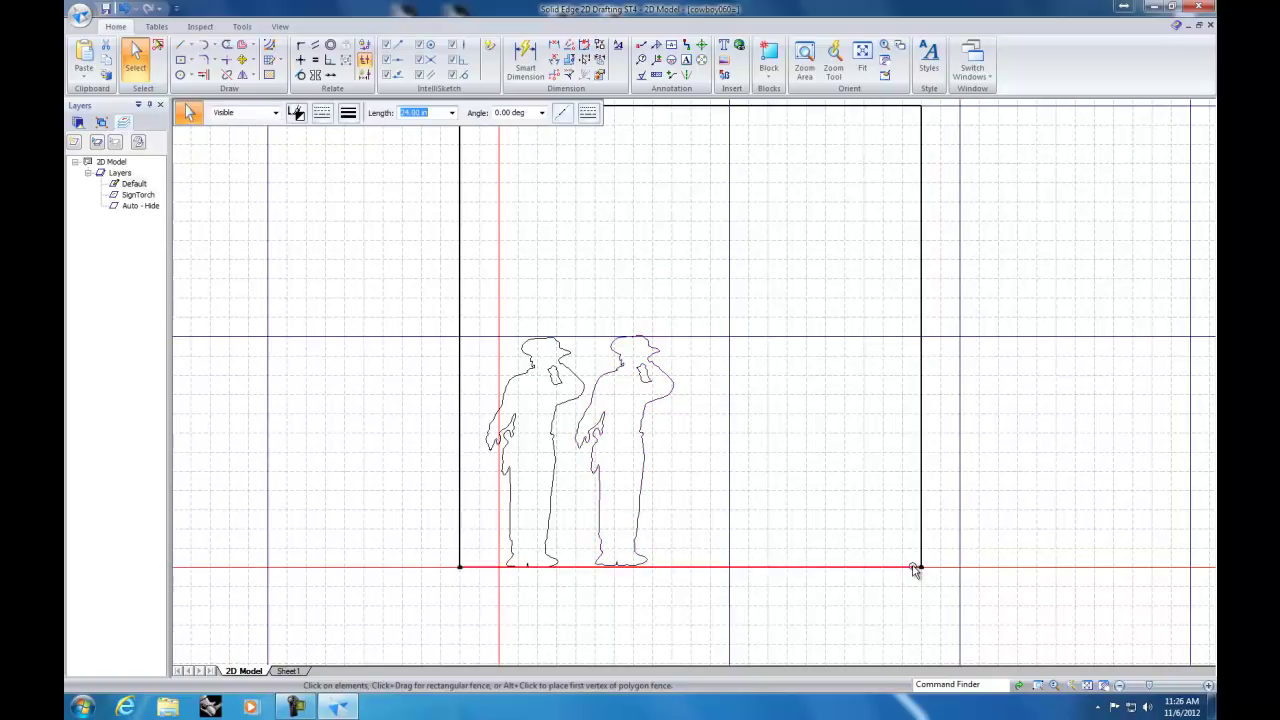
{"action": "left_click", "coordinate": [105, 52]}
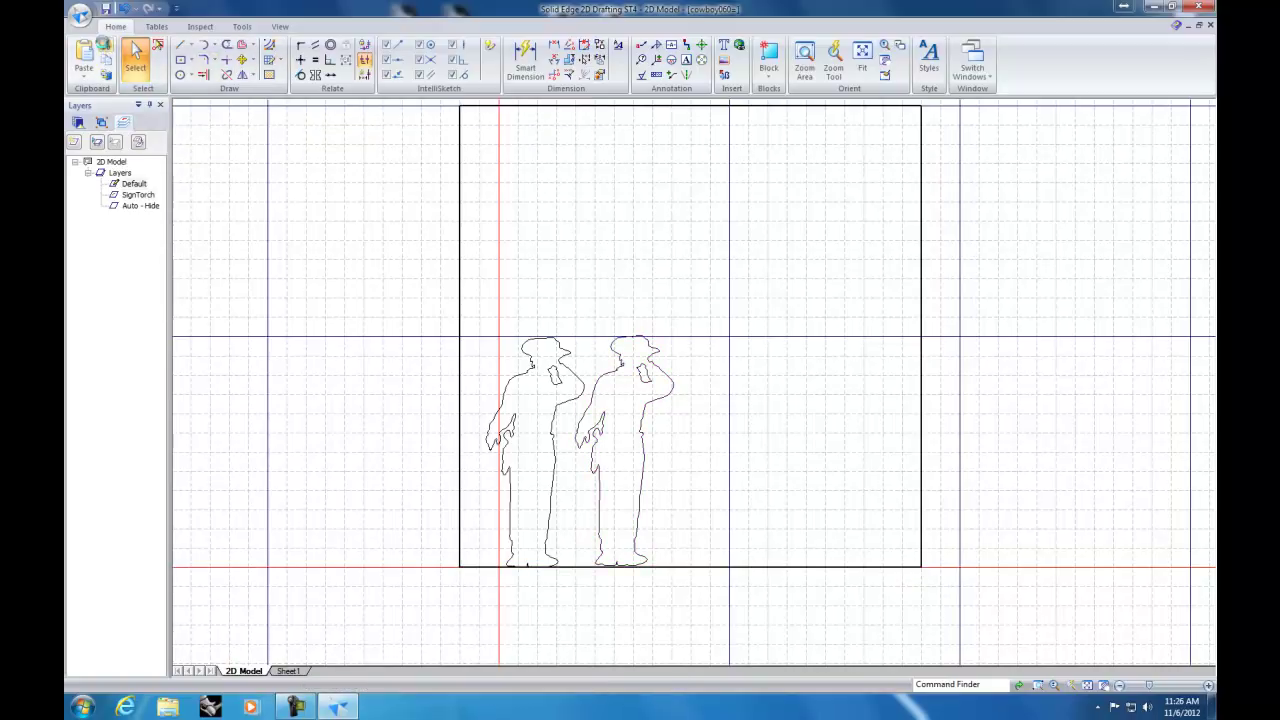
{"action": "left_click", "coordinate": [460, 271]}
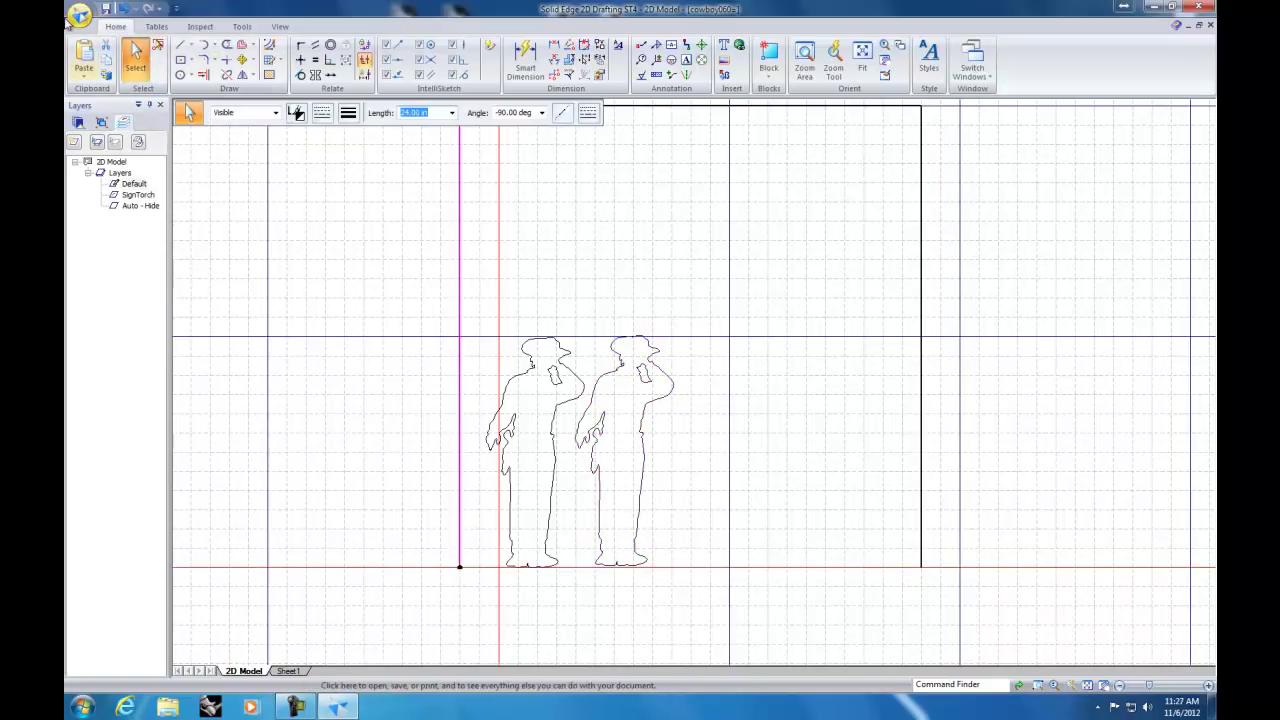
{"action": "key", "text": "Escape"}
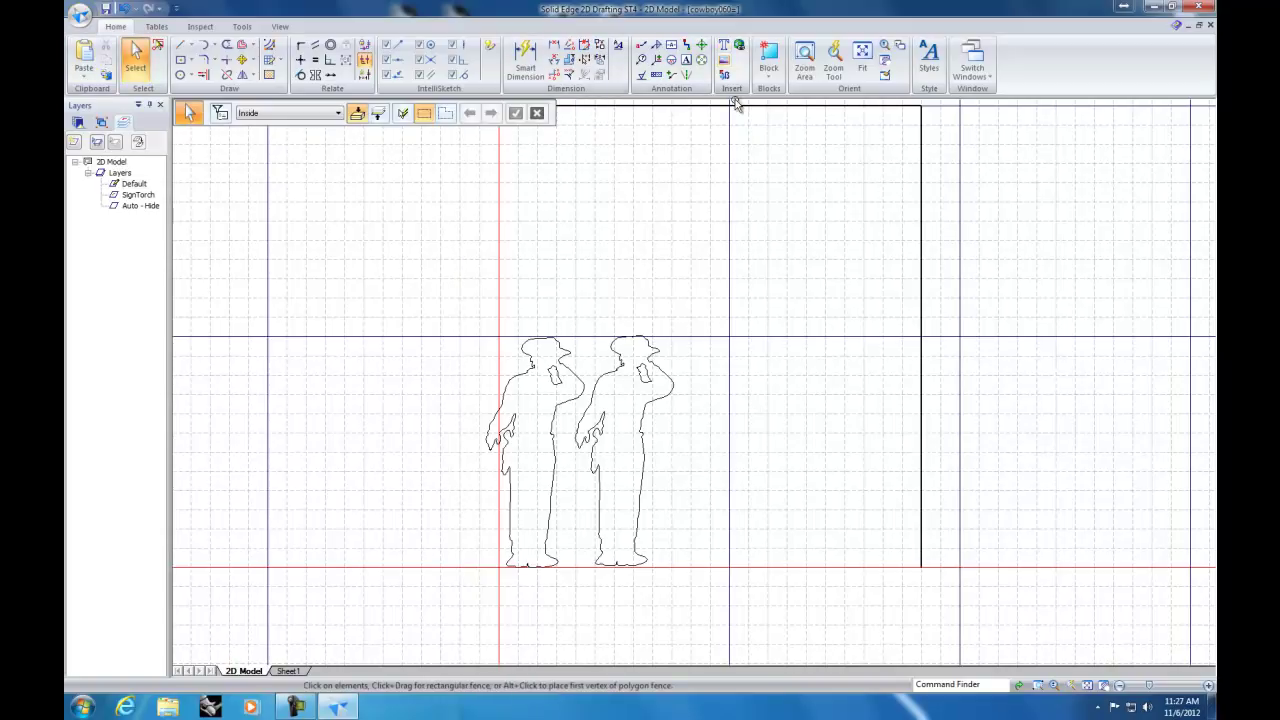
{"action": "left_click", "coordinate": [722, 105]}
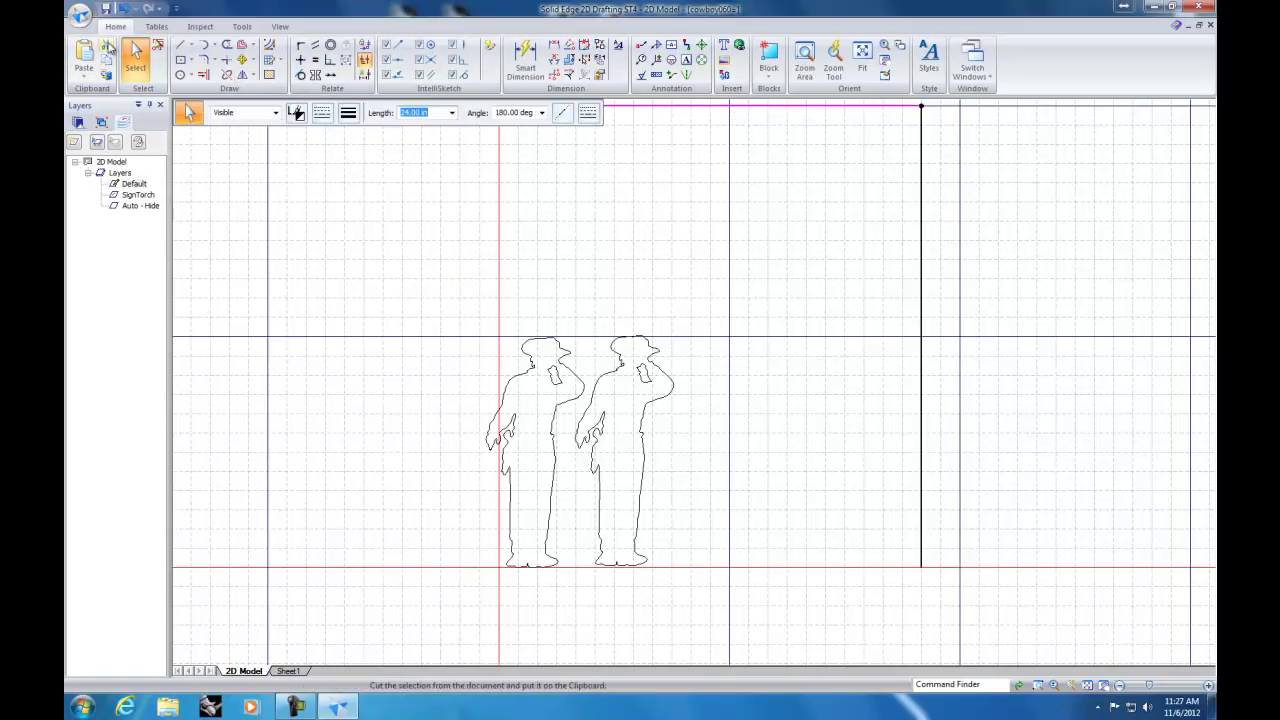
{"action": "left_click", "coordinate": [923, 258]}
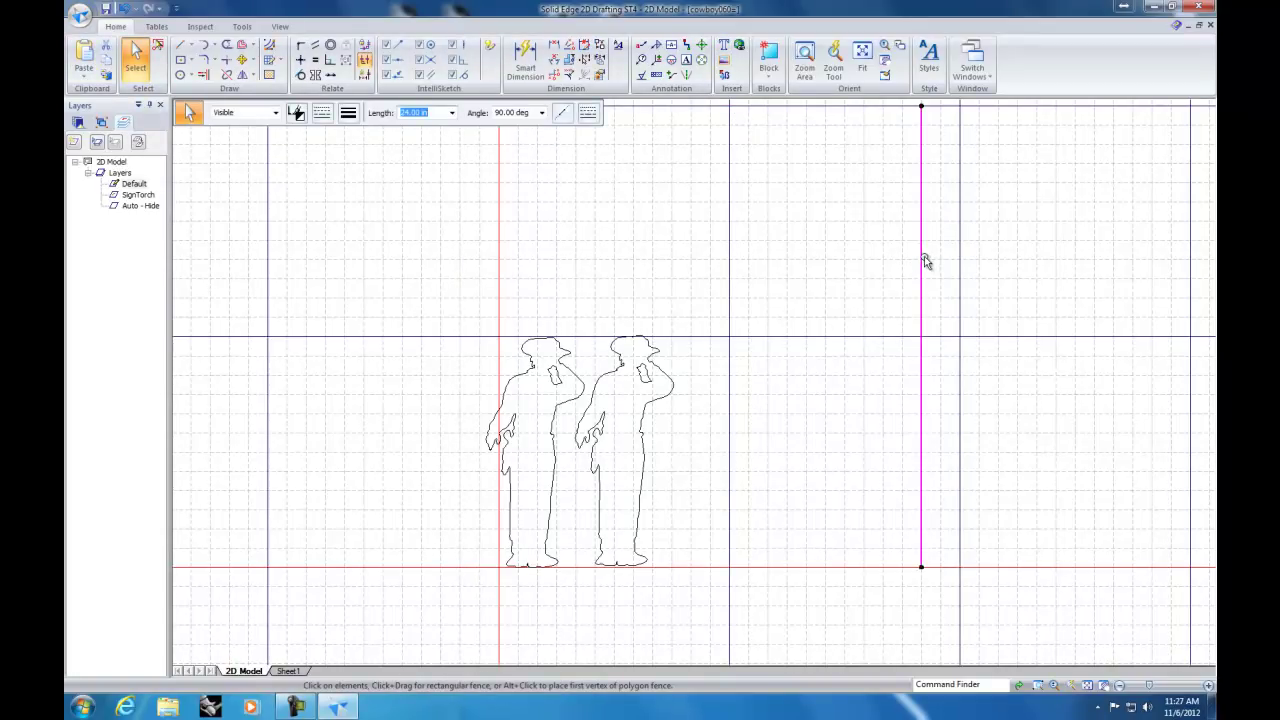
{"action": "right_click", "coordinate": [922, 258]}
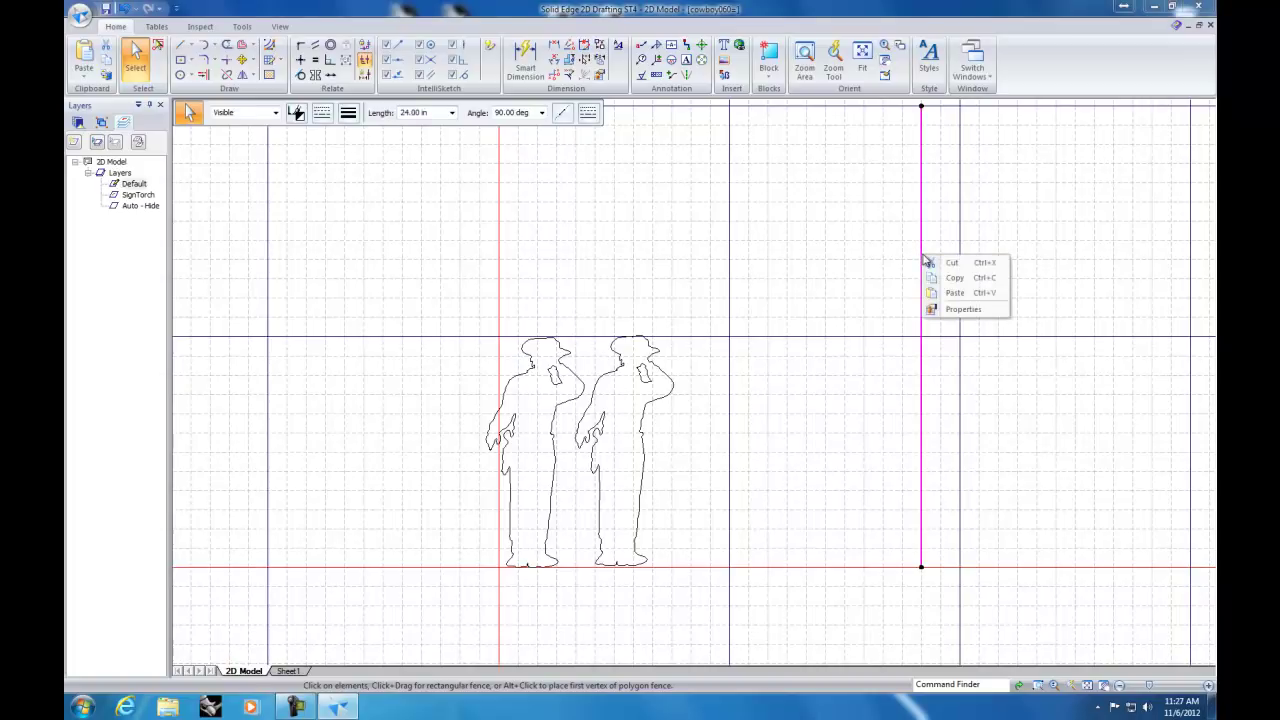
{"action": "left_click", "coordinate": [950, 264]}
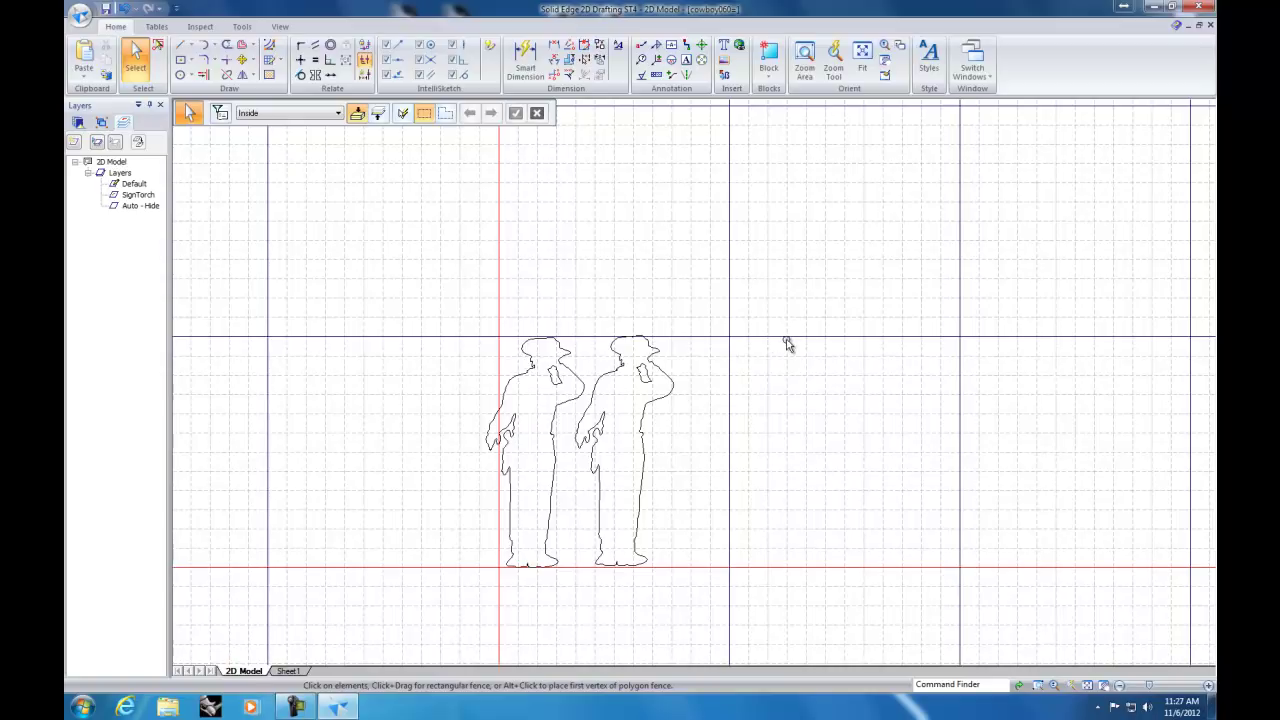
Step: Save the drawing to the Desktop as an AutoCAD DXF document named "test cut"
{"action": "left_click", "coordinate": [80, 17]}
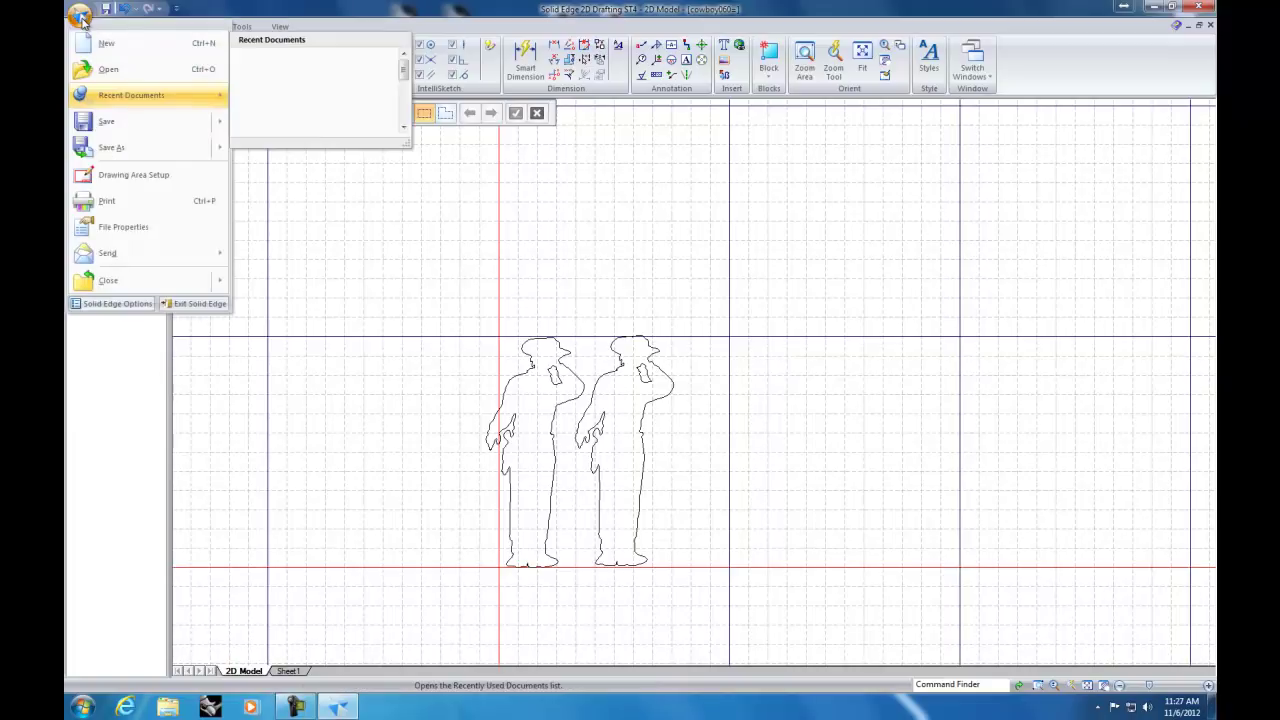
{"action": "left_click", "coordinate": [107, 158]}
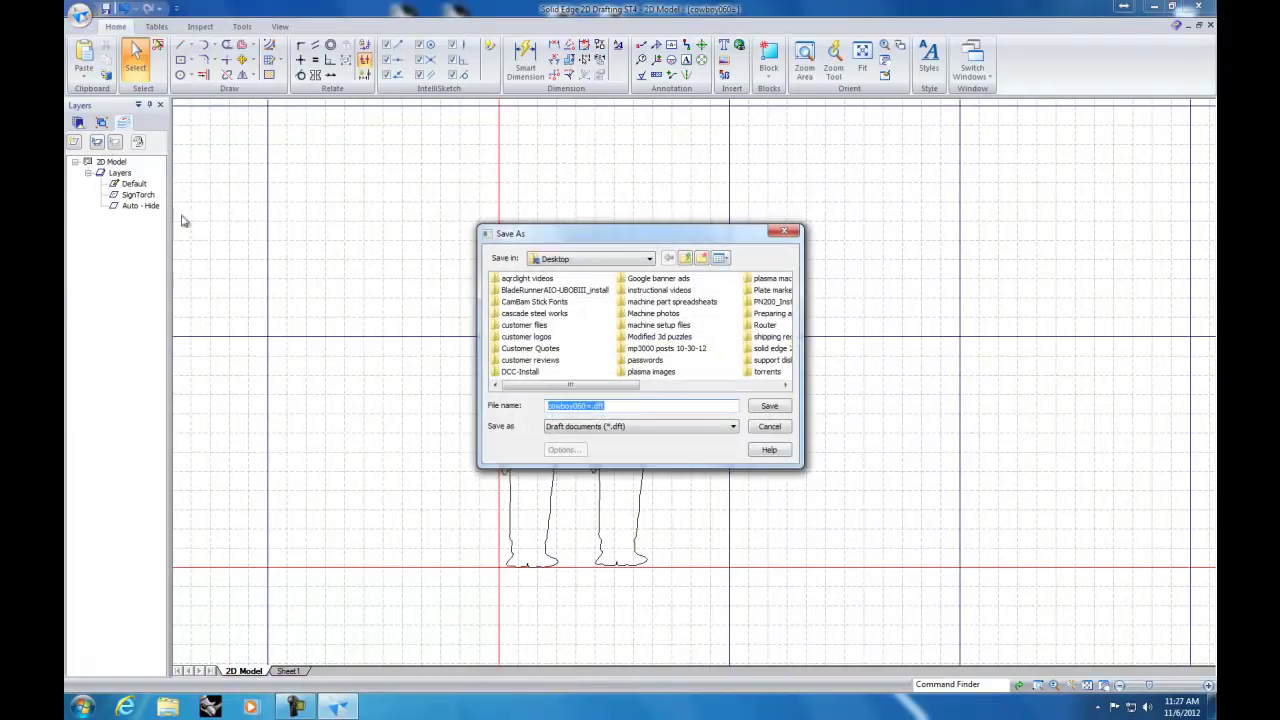
{"action": "left_click", "coordinate": [731, 427]}
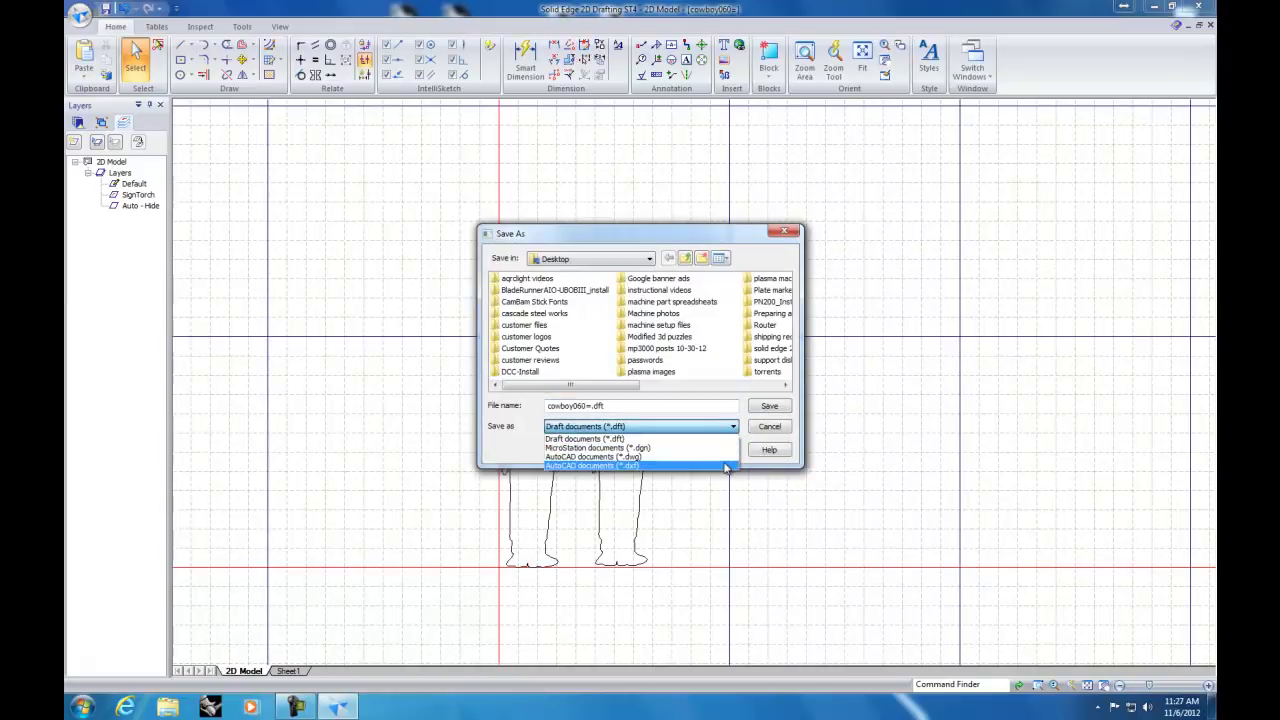
{"action": "left_click", "coordinate": [726, 466]}
{"action": "left_click", "coordinate": [613, 407]}
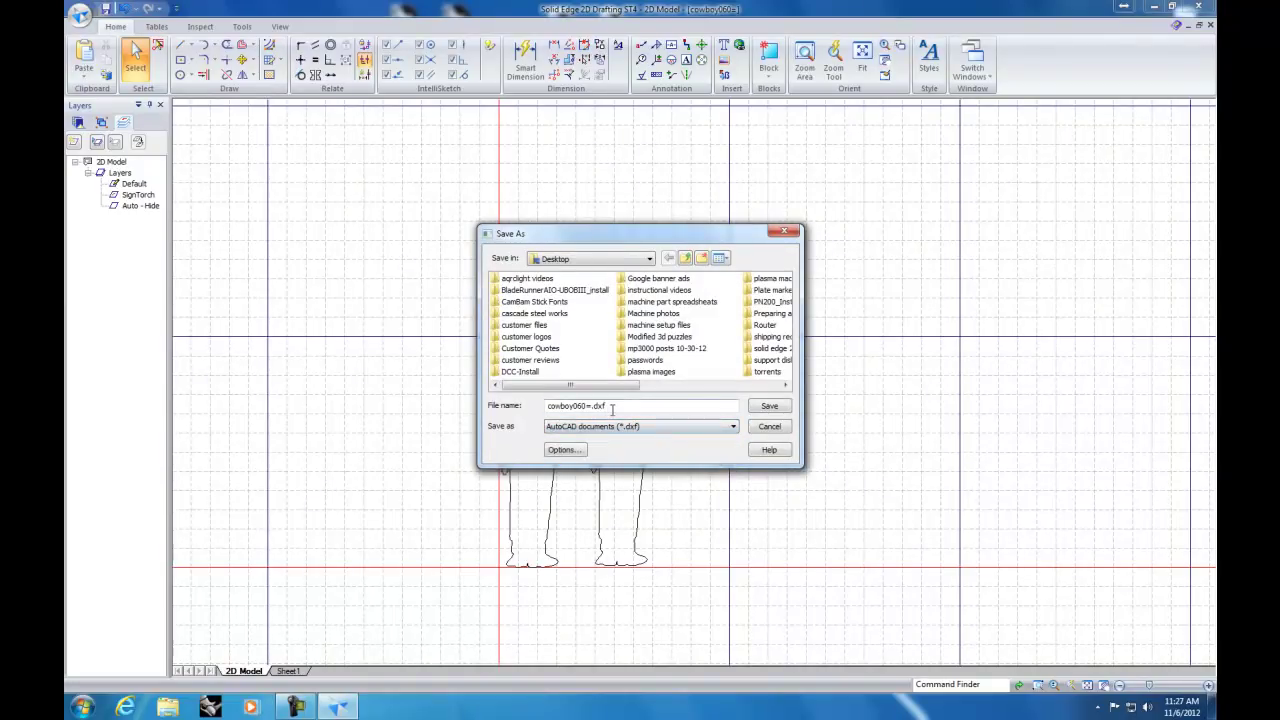
{"action": "key", "text": "ctrl+a"}
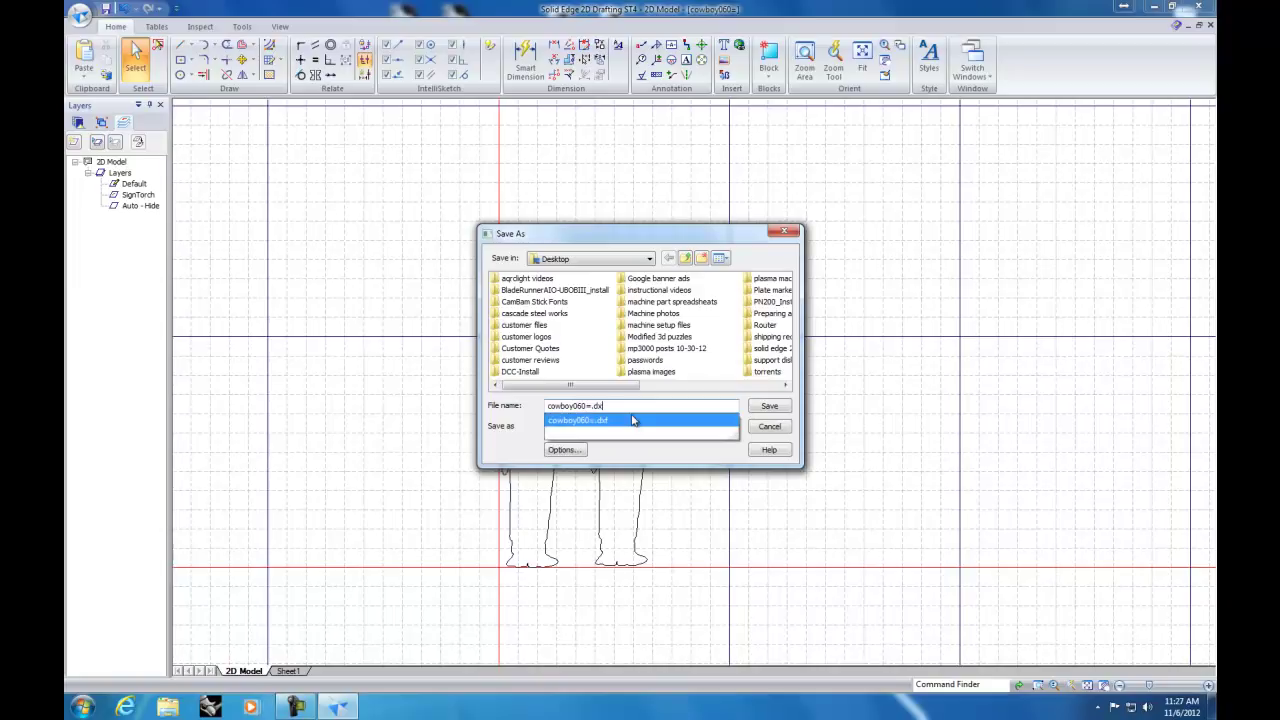
{"action": "key", "text": "BackSpace"}
{"action": "type", "text": "c"}
{"action": "key", "text": "BackSpace"}
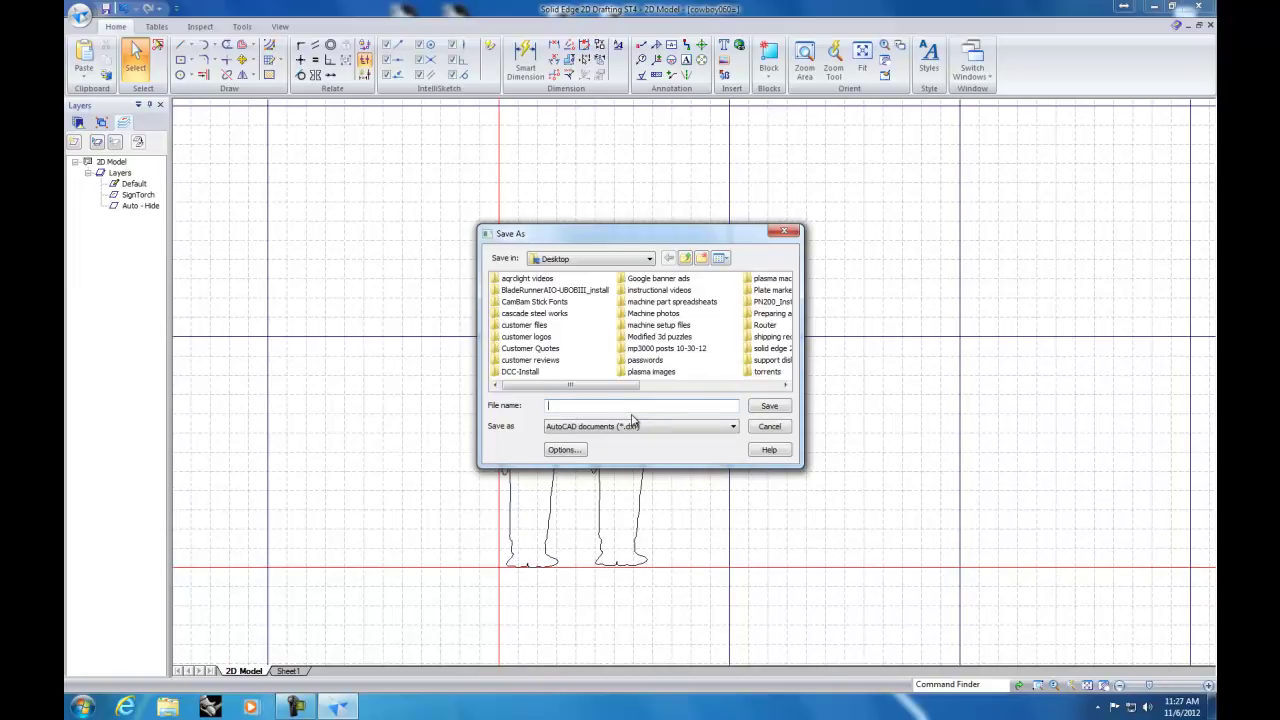
{"action": "type", "text": "test cut"}
{"action": "left_click", "coordinate": [769, 406]}
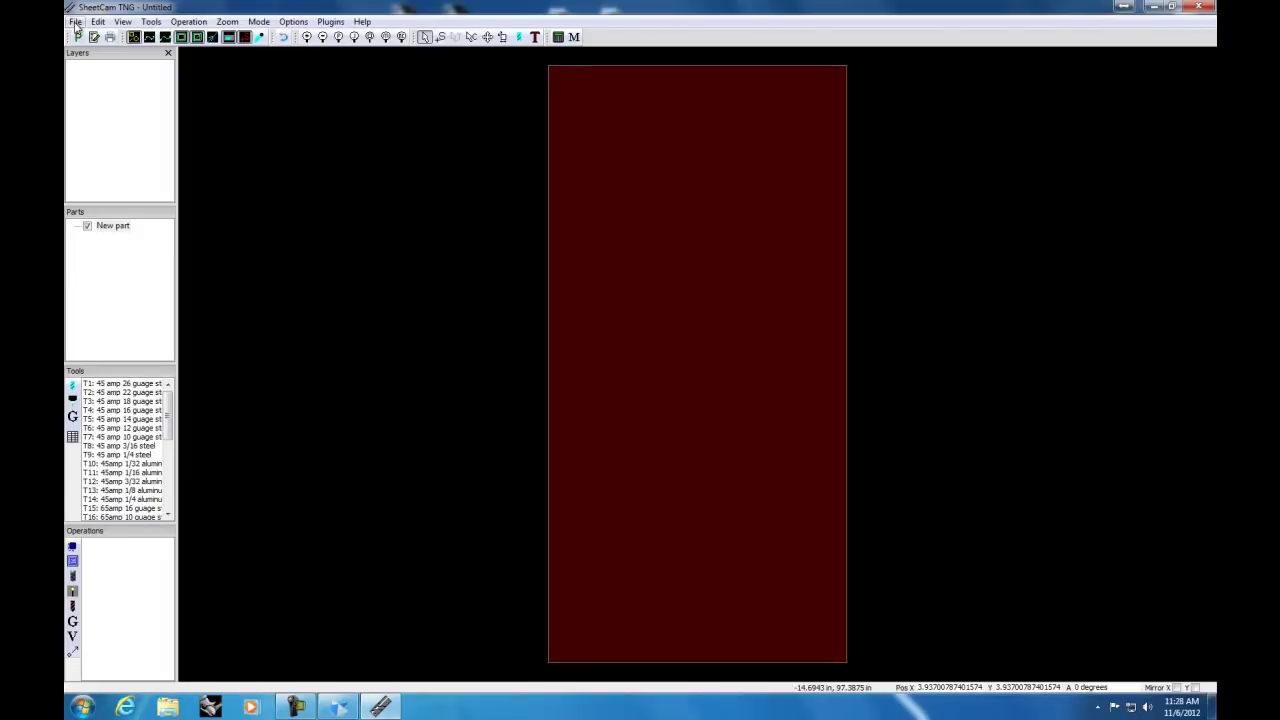
Step: In SheetCam, import the "test cut" DXF drawing from the Desktop and accept the drawing options
{"action": "left_click", "coordinate": [76, 22]}
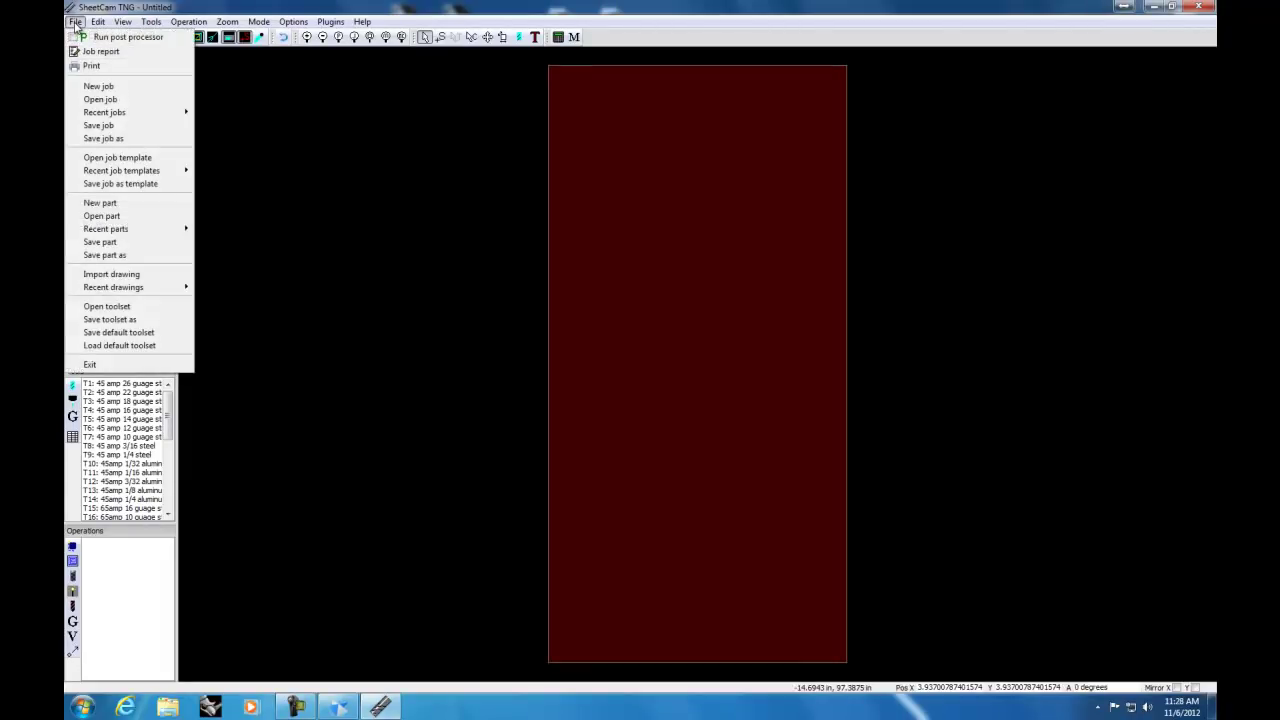
{"action": "left_click", "coordinate": [133, 280]}
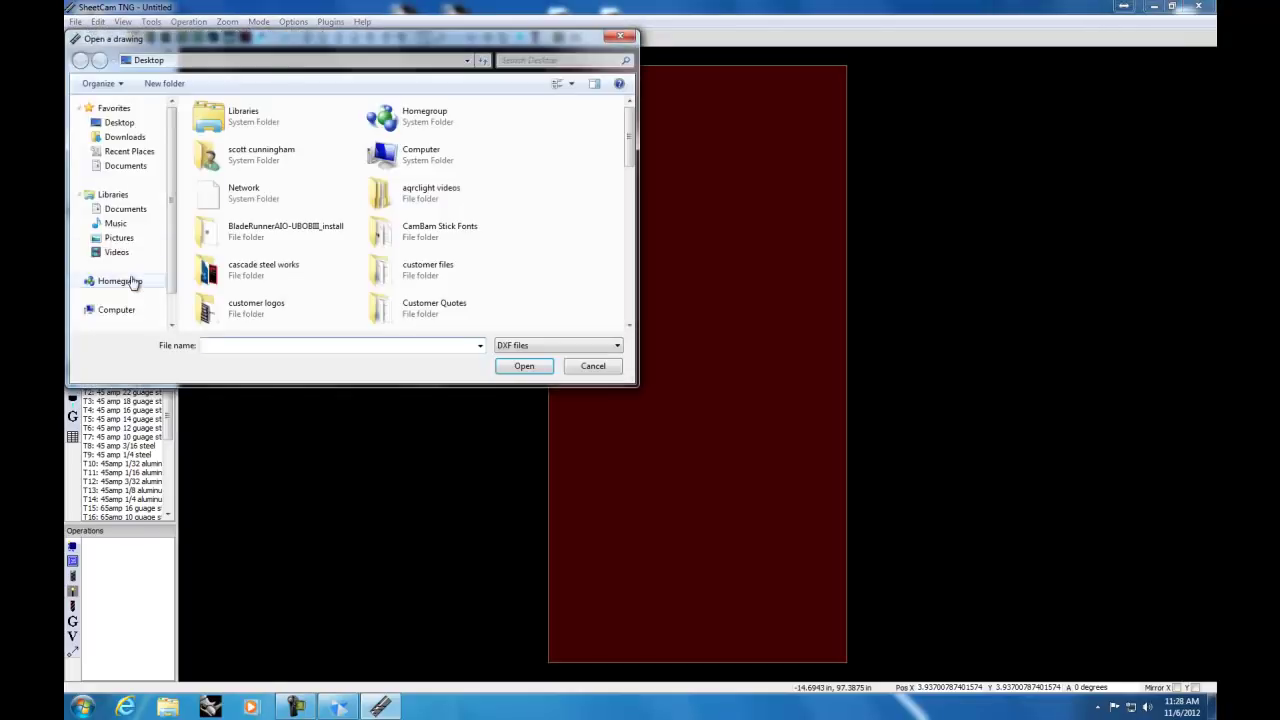
{"action": "left_click", "coordinate": [630, 325]}
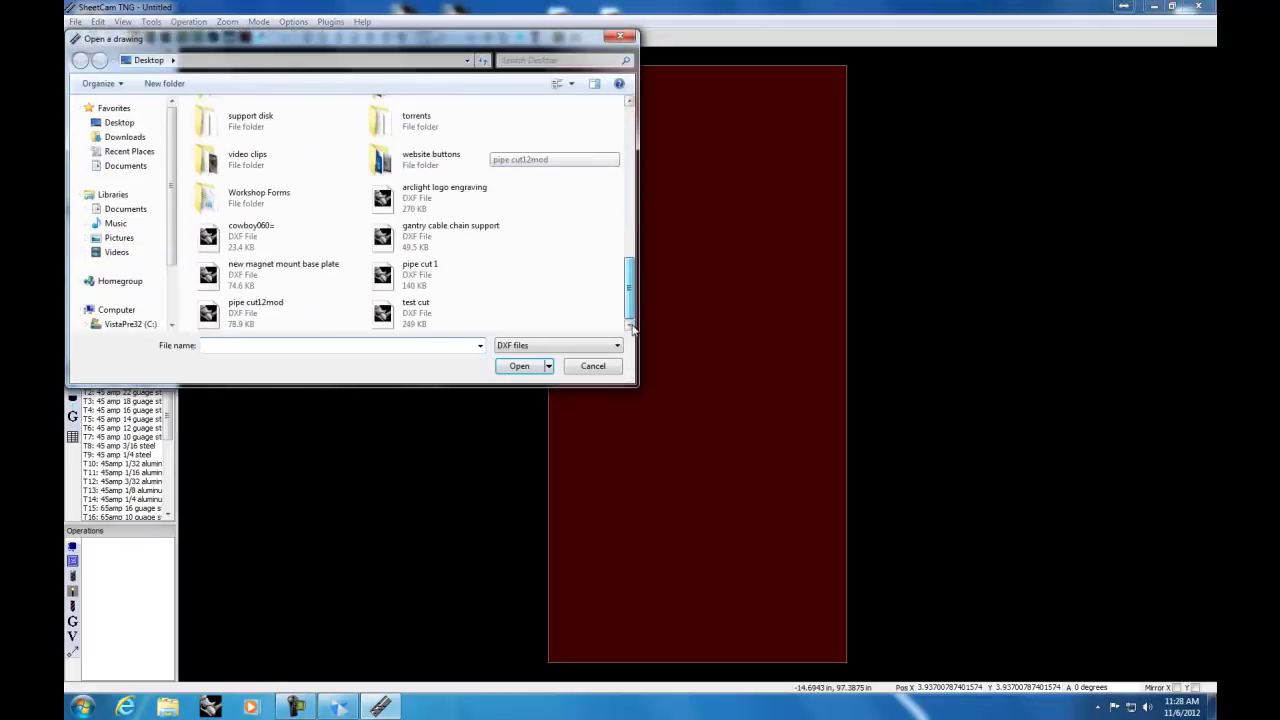
{"action": "double_click", "coordinate": [410, 313]}
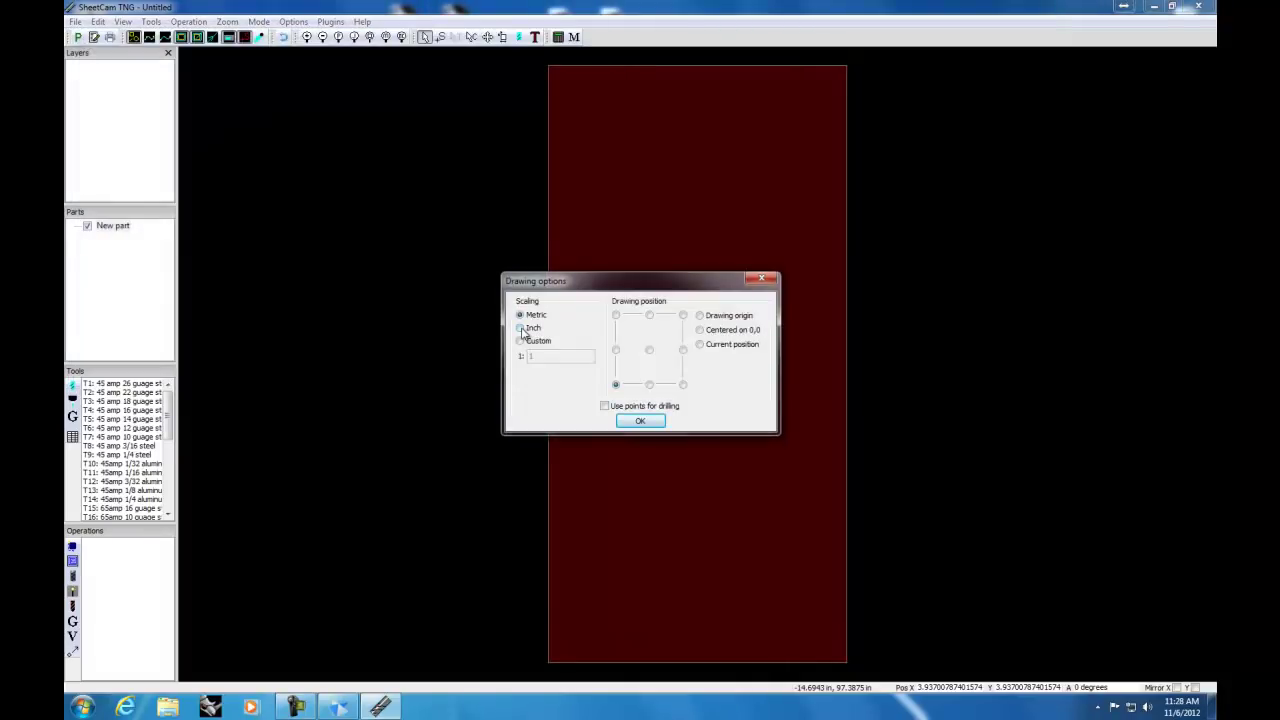
{"action": "left_click", "coordinate": [644, 421]}
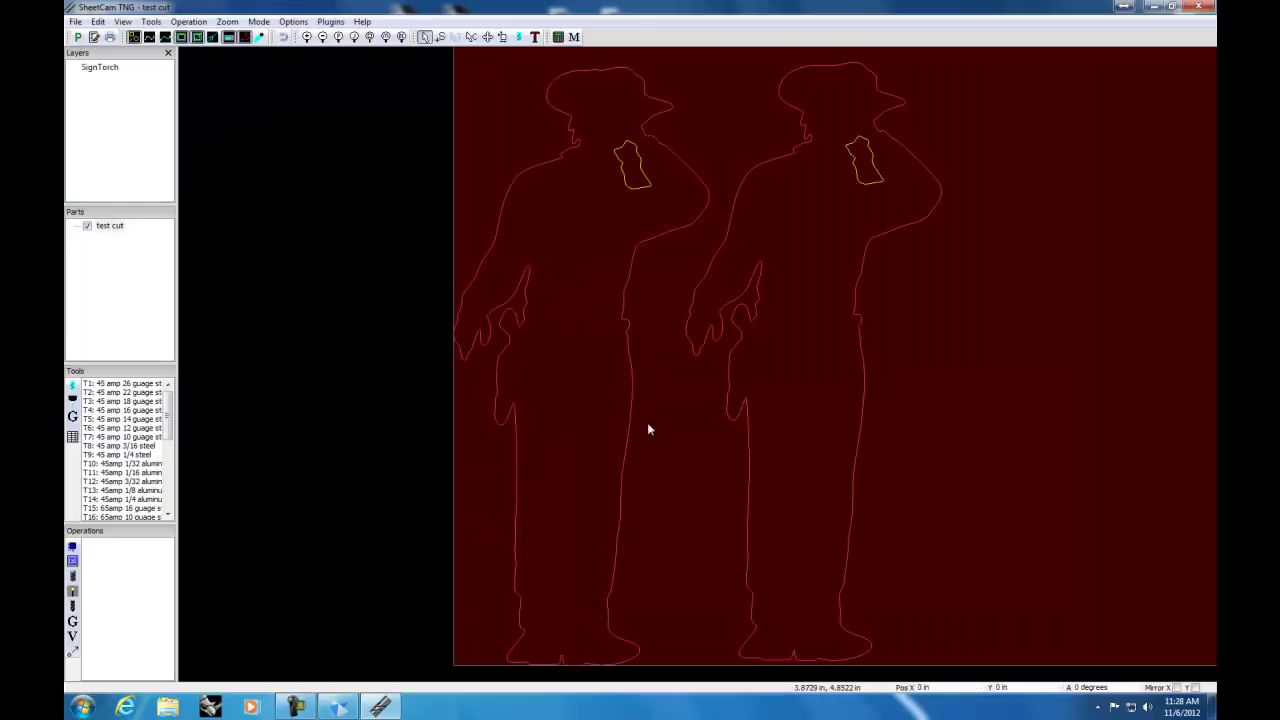
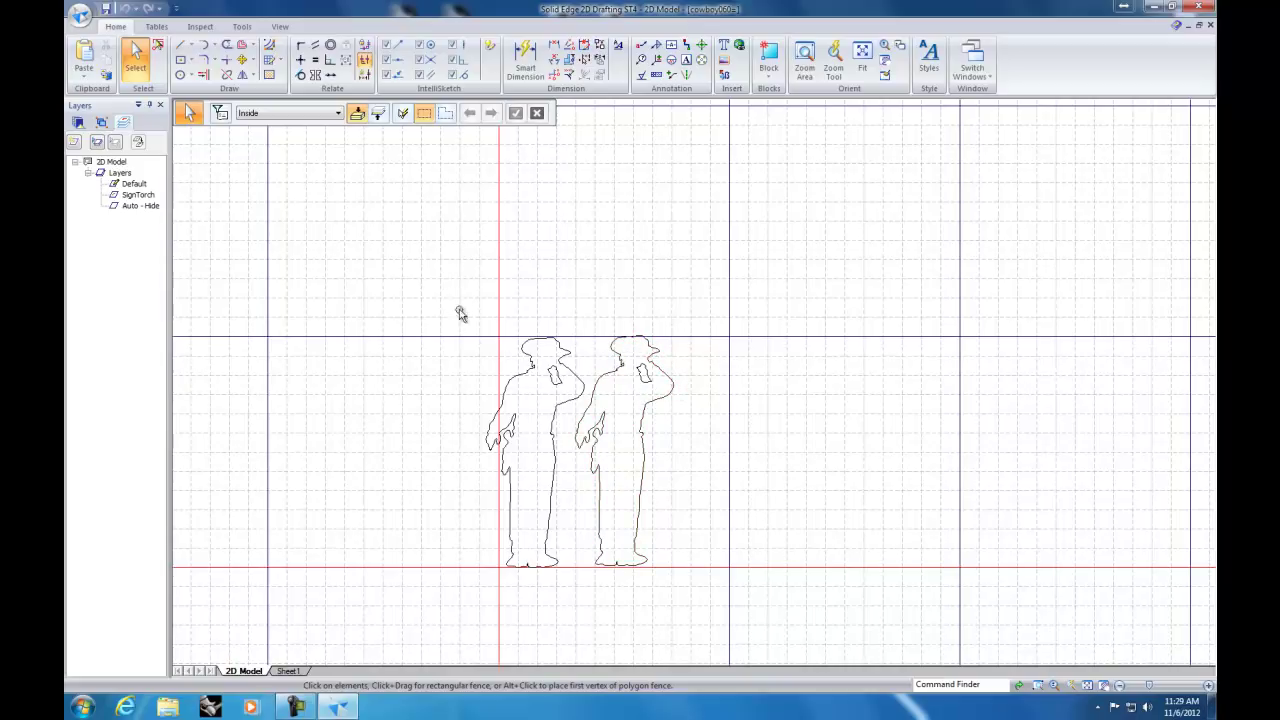
Step: Switch back to Solid Edge and ungroup the body outline of the right-hand cowboy into separate line segments
{"action": "left_click_drag", "start_coordinate": [458, 295], "coordinate": [704, 582]}
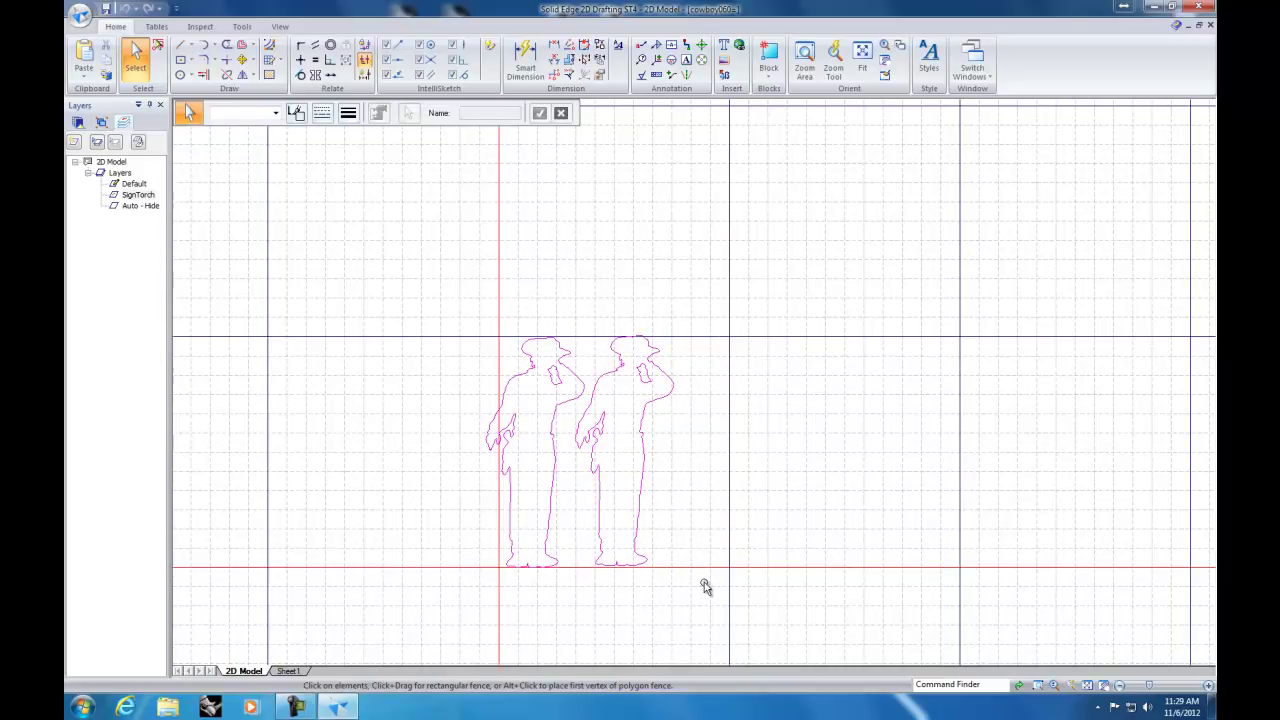
{"action": "scroll", "coordinate": [686, 560], "scroll_direction": "down", "scroll_amount": 2}
{"action": "scroll", "coordinate": [680, 540], "scroll_direction": "up", "scroll_amount": 3}
{"action": "scroll", "coordinate": [682, 540], "scroll_direction": "up", "scroll_amount": 2}
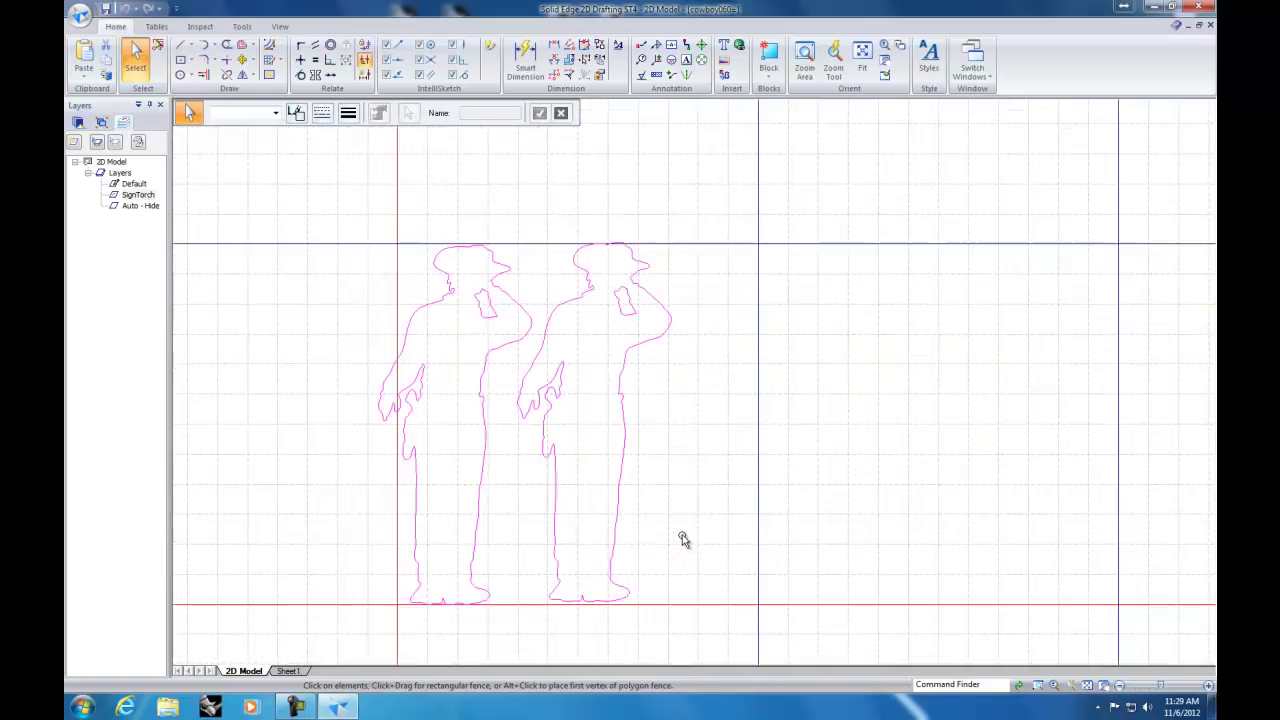
{"action": "left_click", "coordinate": [696, 445]}
{"action": "left_click", "coordinate": [579, 304]}
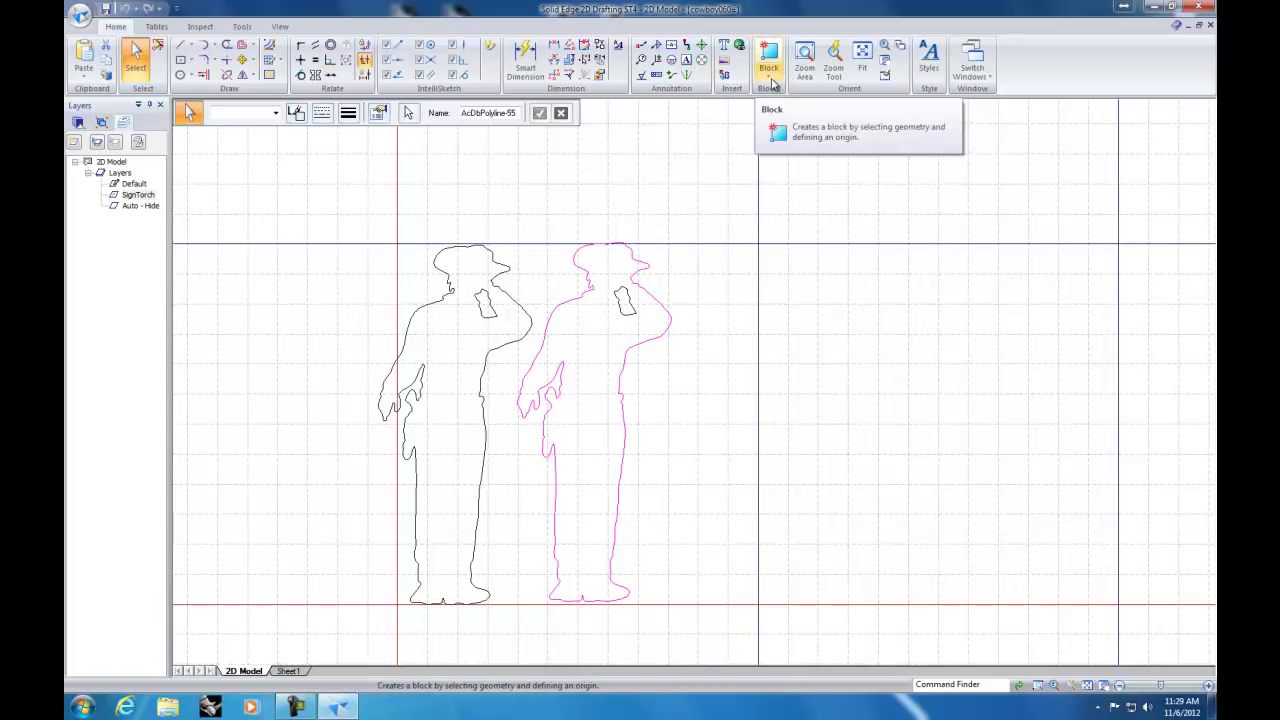
{"action": "left_click", "coordinate": [773, 82]}
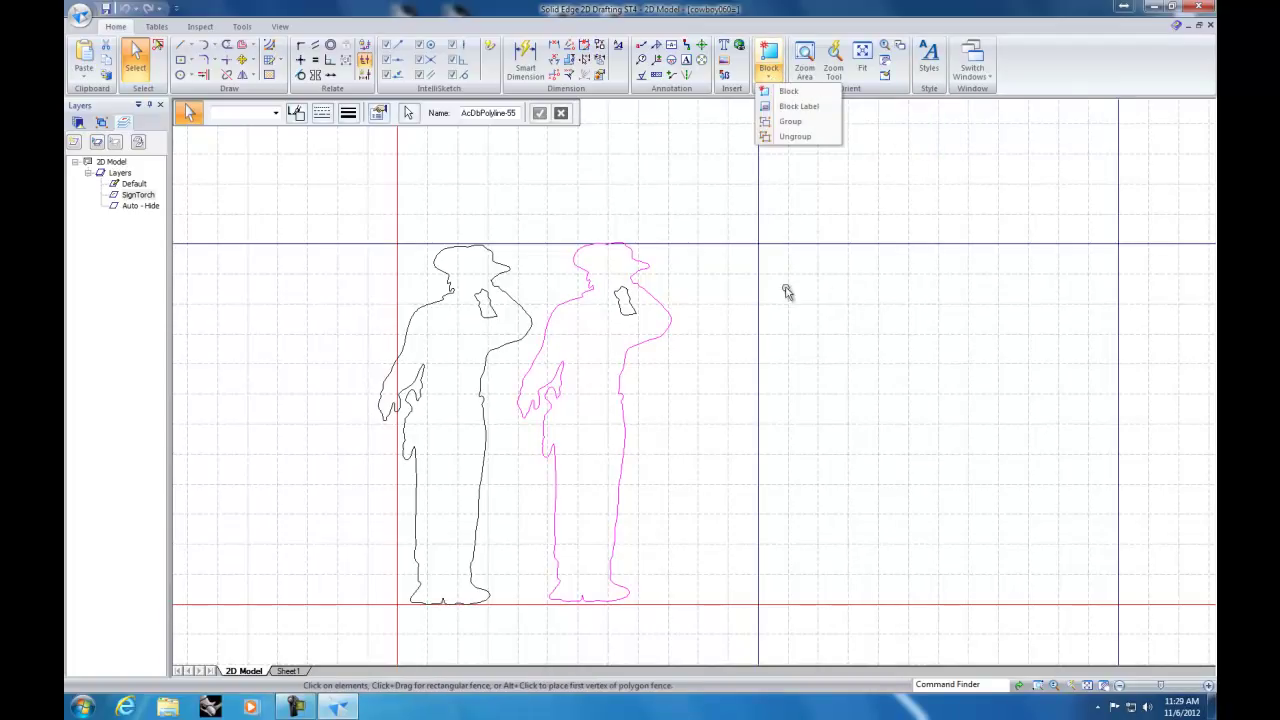
{"action": "left_click", "coordinate": [805, 137]}
{"action": "left_click", "coordinate": [796, 136]}
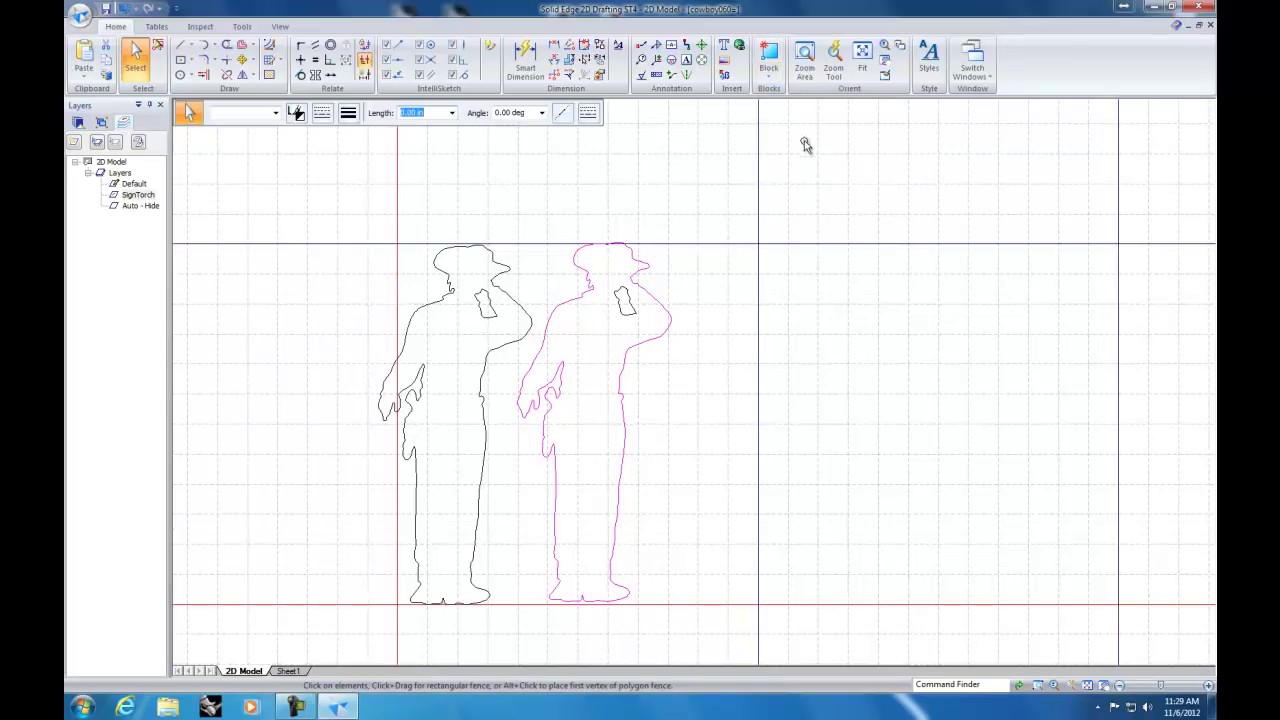
Step: Inspect the individual line segments under the right-hand cowboy's raised elbow
{"action": "left_click", "coordinate": [672, 400]}
{"action": "left_click", "coordinate": [628, 350]}
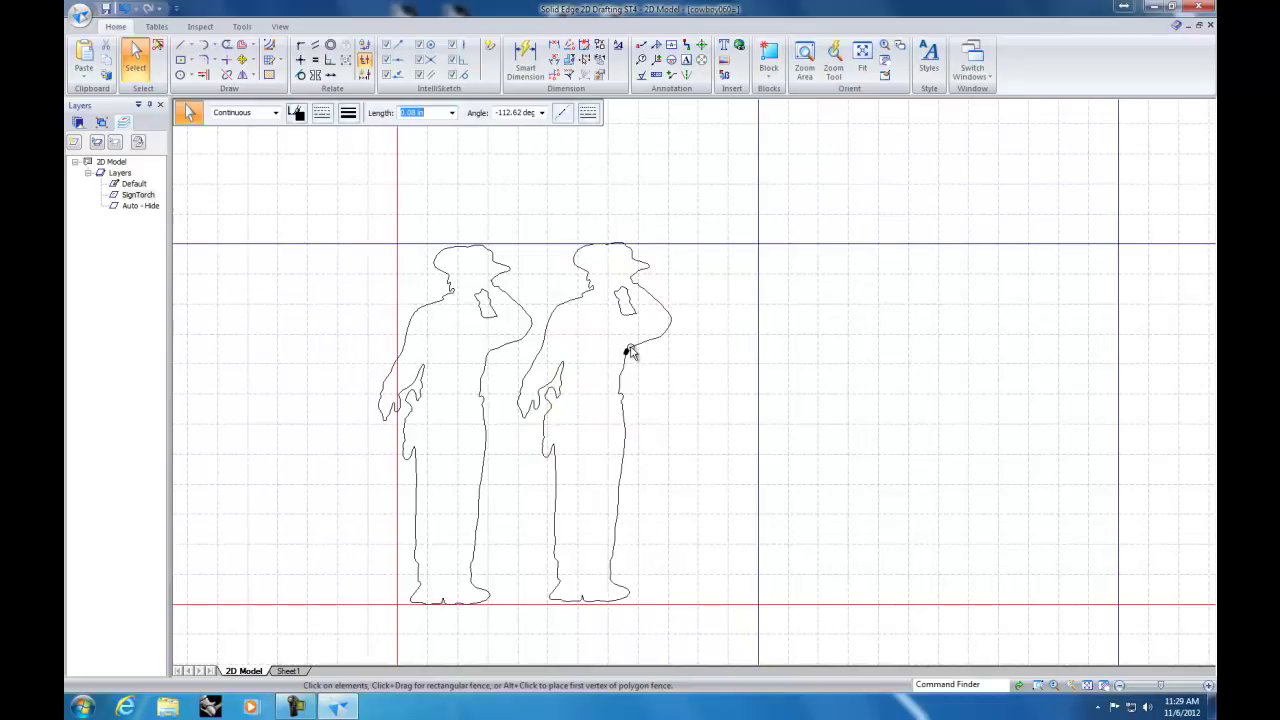
{"action": "scroll", "coordinate": [633, 368], "scroll_direction": "down", "scroll_amount": 3}
{"action": "scroll", "coordinate": [633, 366], "scroll_direction": "up", "scroll_amount": 5}
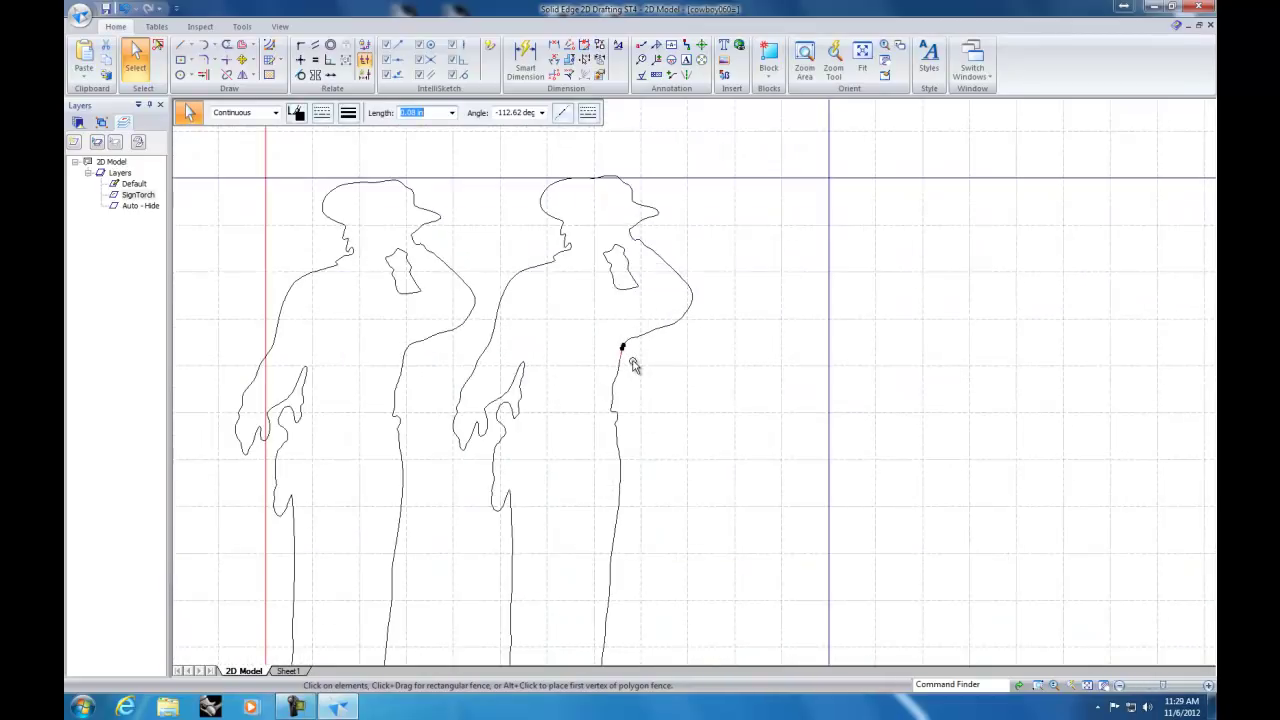
{"action": "scroll", "coordinate": [633, 366], "scroll_direction": "up", "scroll_amount": 4}
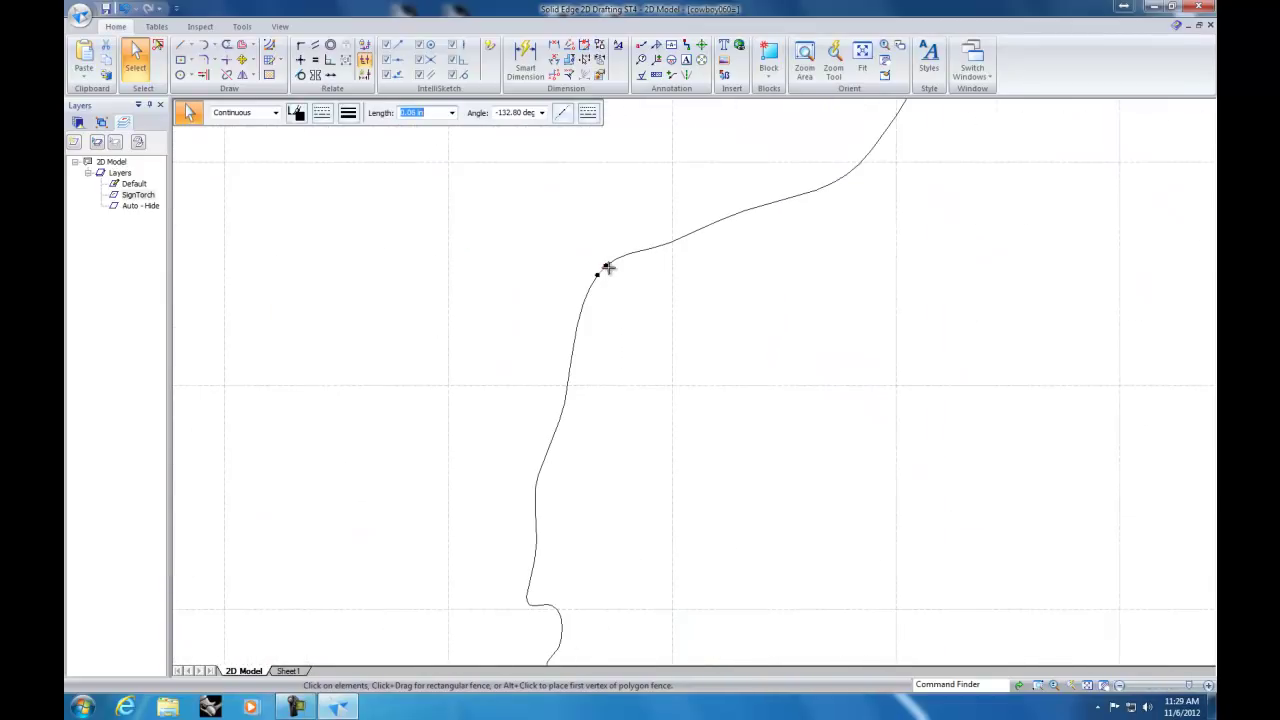
{"action": "left_click_drag", "start_coordinate": [640, 260], "coordinate": [663, 250]}
{"action": "scroll", "coordinate": [689, 309], "scroll_direction": "down", "scroll_amount": 8}
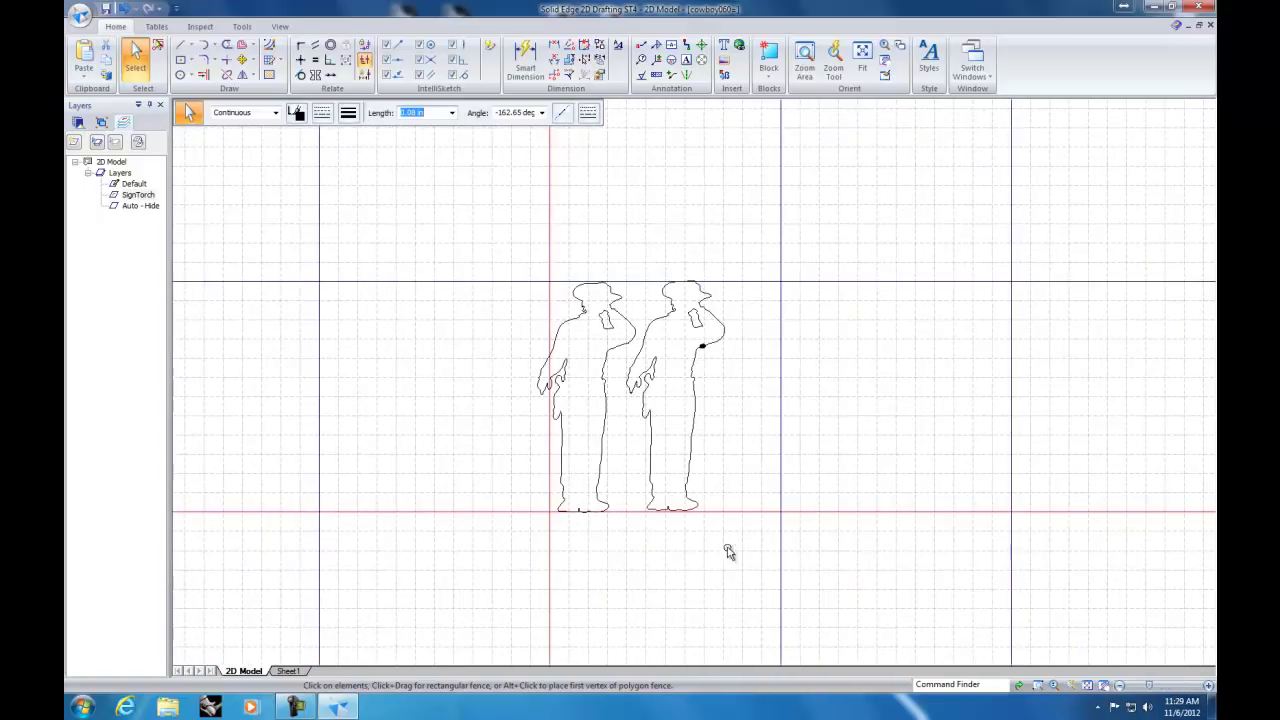
Step: Cut the segments forming the soles of the right-hand cowboy's boots, leaving both leg ends open
{"action": "scroll", "coordinate": [680, 537], "scroll_direction": "up", "scroll_amount": 5}
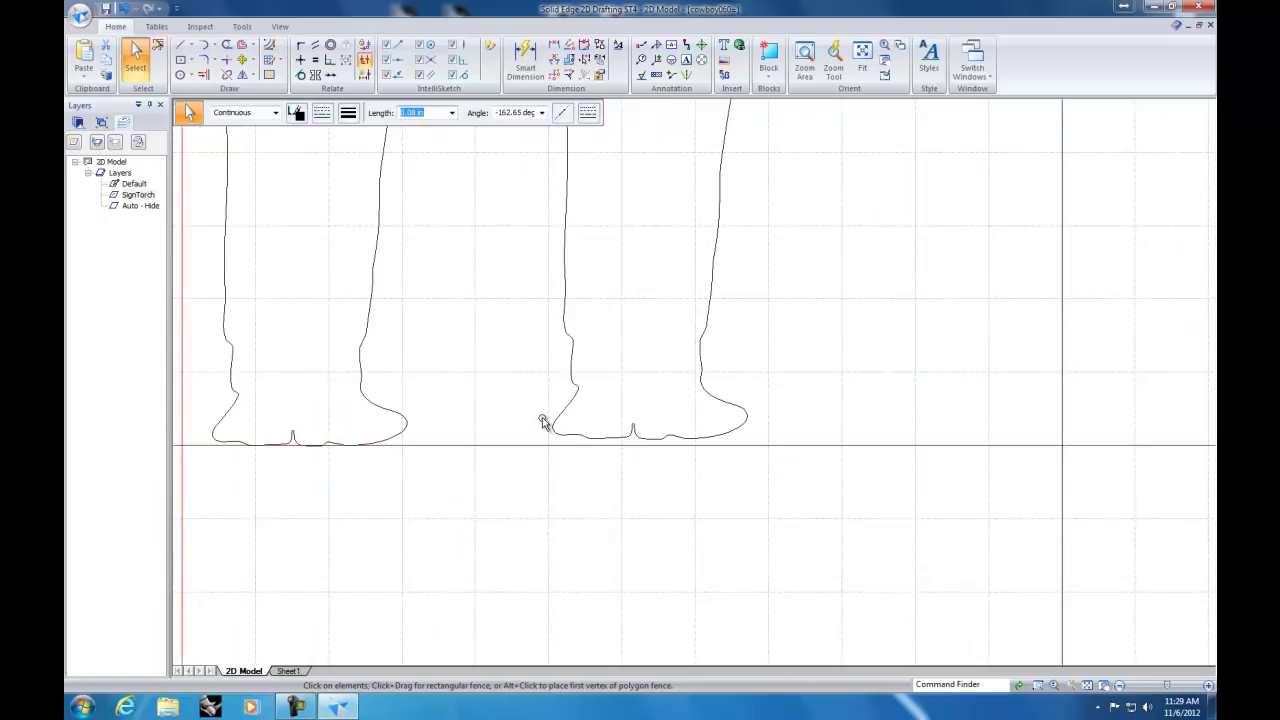
{"action": "left_click_drag", "start_coordinate": [540, 418], "coordinate": [797, 497]}
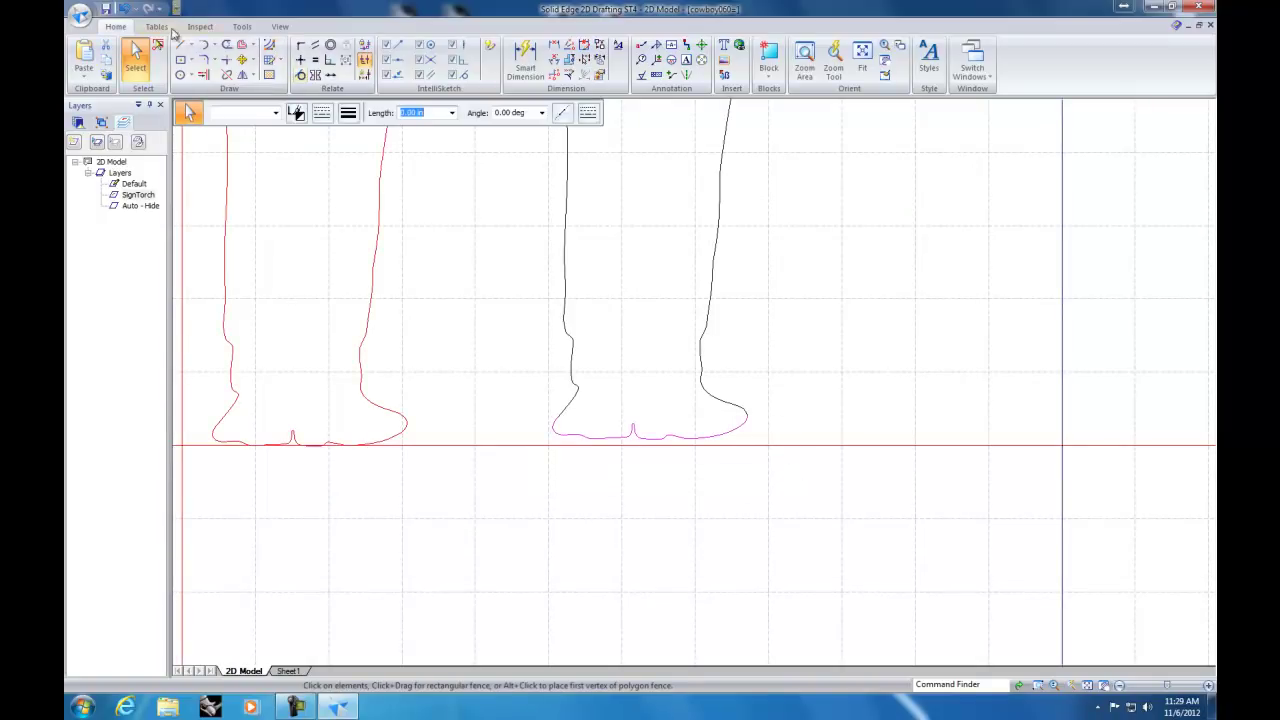
{"action": "left_click", "coordinate": [107, 50]}
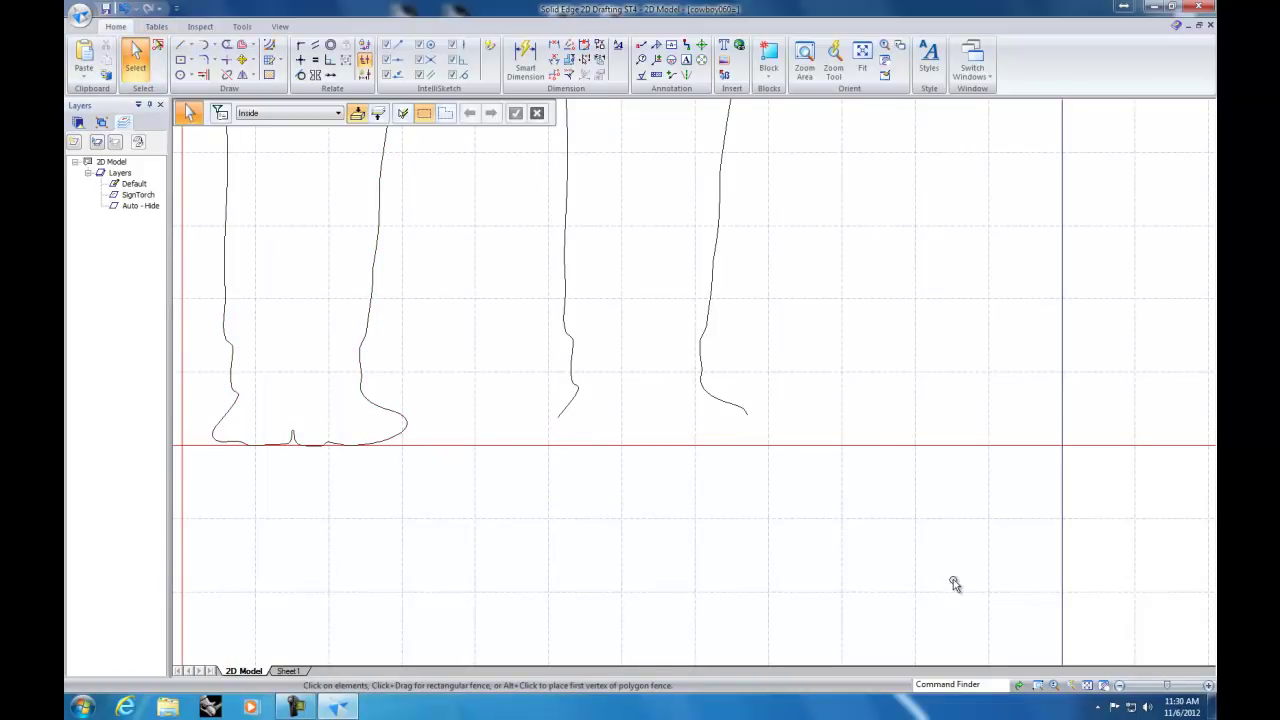
Step: Draw a rectangle by two points, about 5 in wide and 6 in high, in the empty space below the right-hand cowboy
{"action": "scroll", "coordinate": [707, 593], "scroll_direction": "down", "scroll_amount": 3}
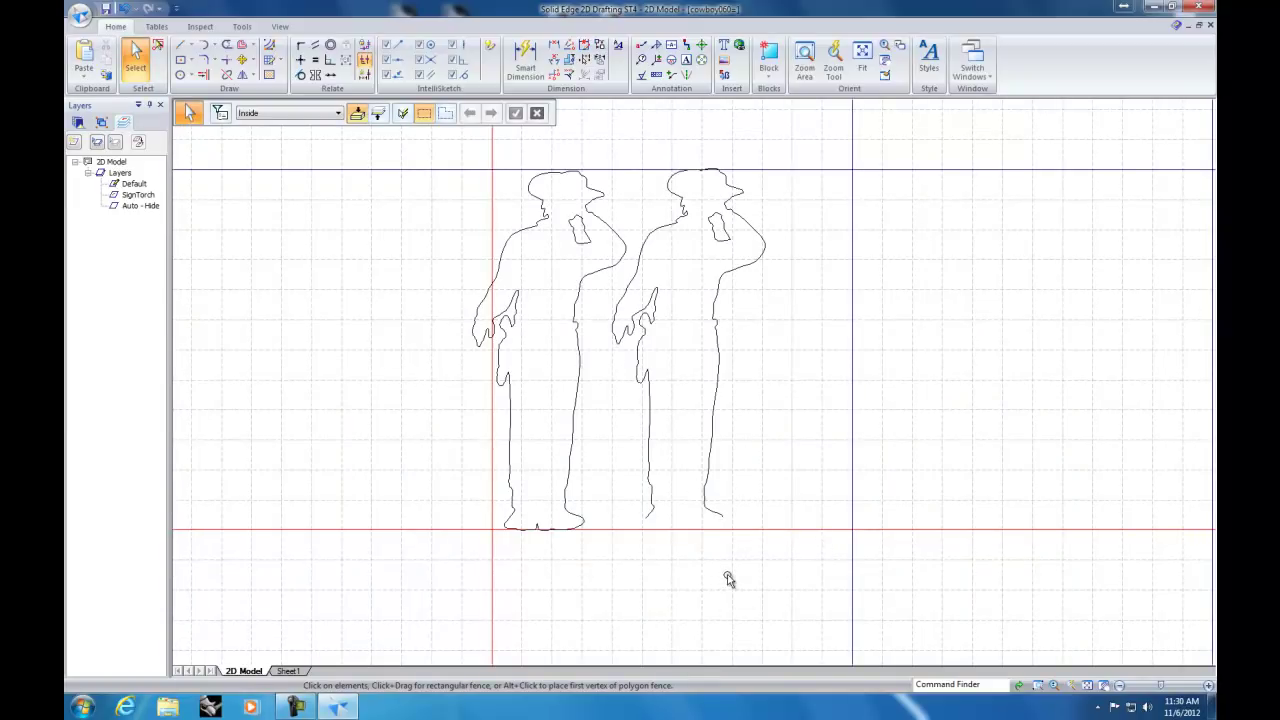
{"action": "right_click", "coordinate": [786, 566]}
{"action": "scroll", "coordinate": [740, 430], "scroll_direction": "down", "scroll_amount": 2}
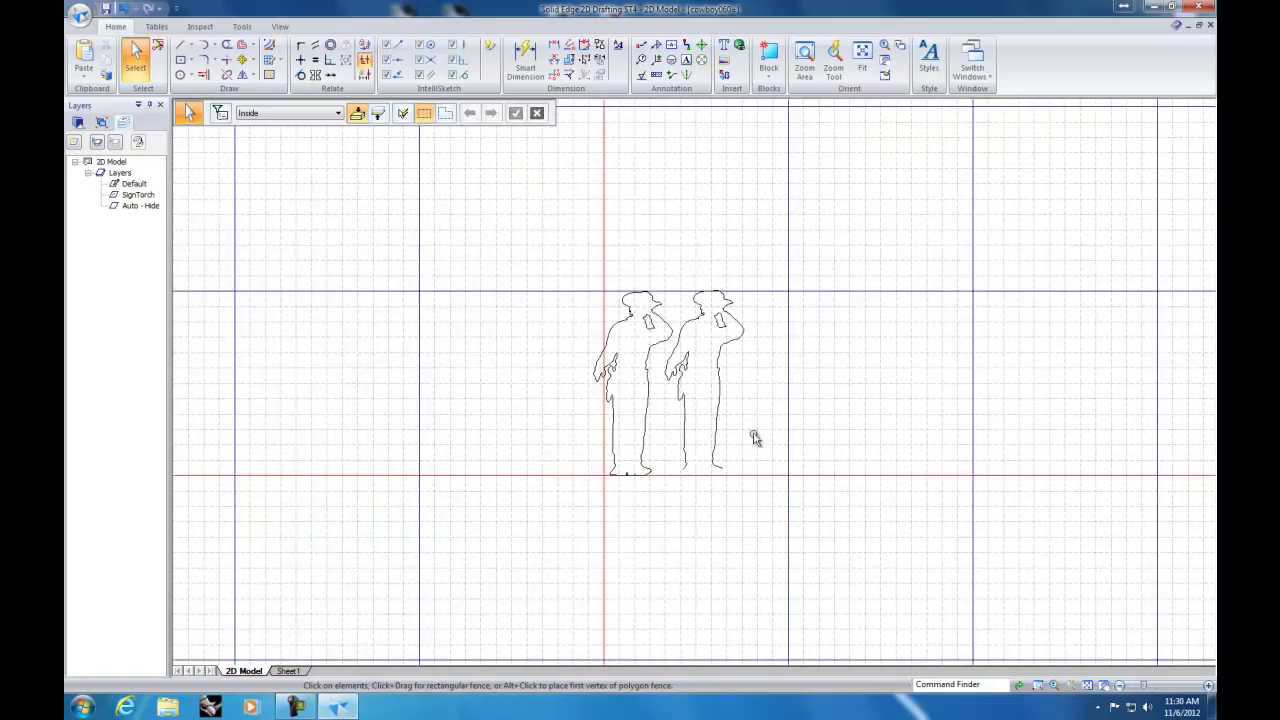
{"action": "scroll", "coordinate": [714, 545], "scroll_direction": "down", "scroll_amount": 1}
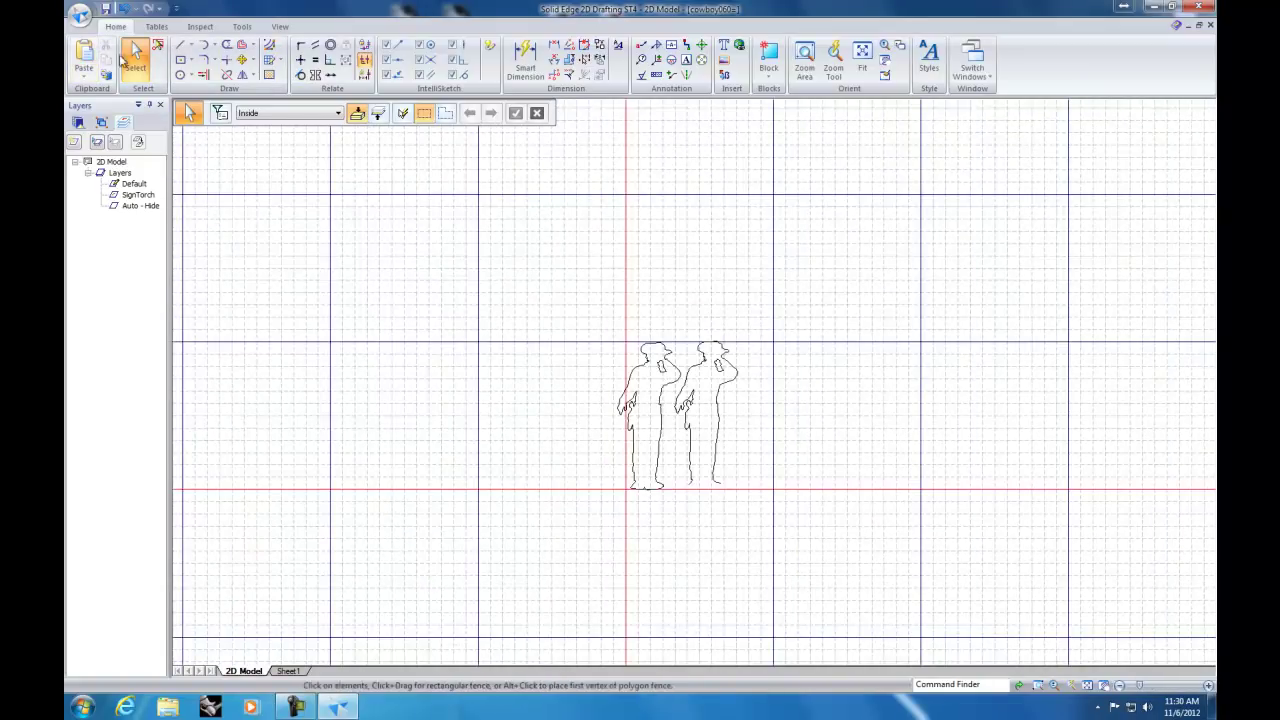
{"action": "left_click", "coordinate": [191, 60]}
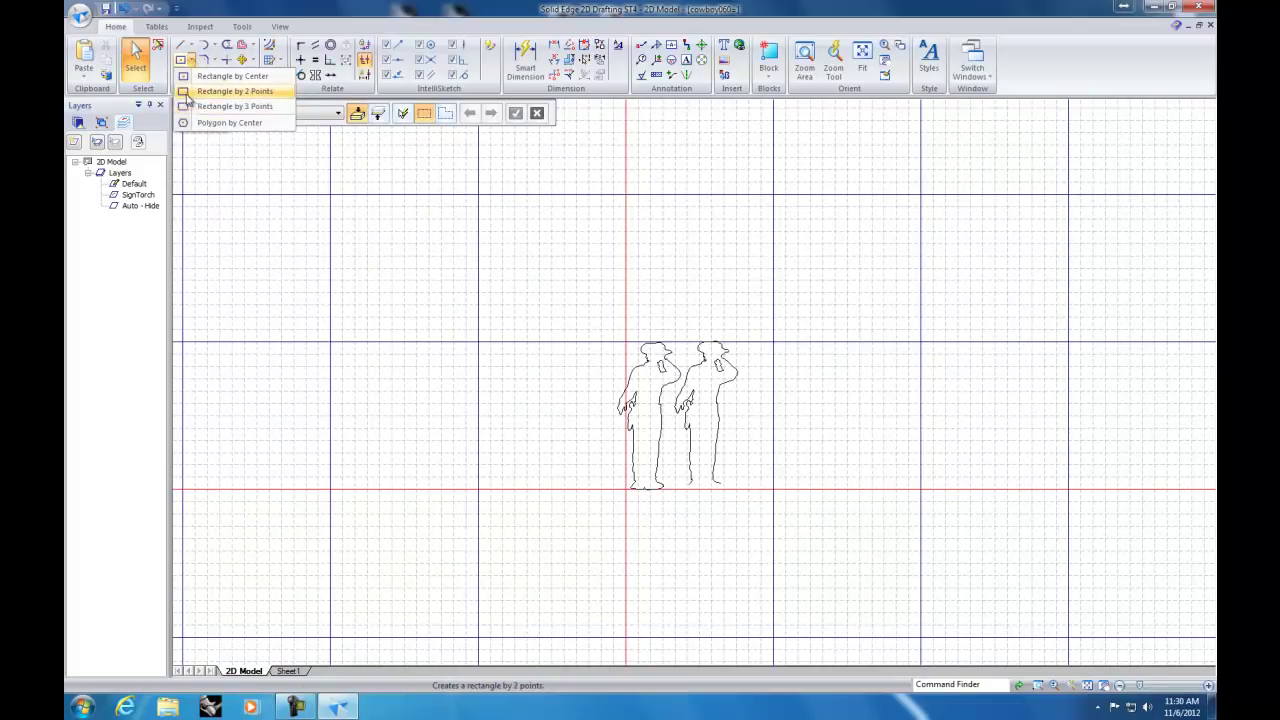
{"action": "left_click", "coordinate": [222, 91]}
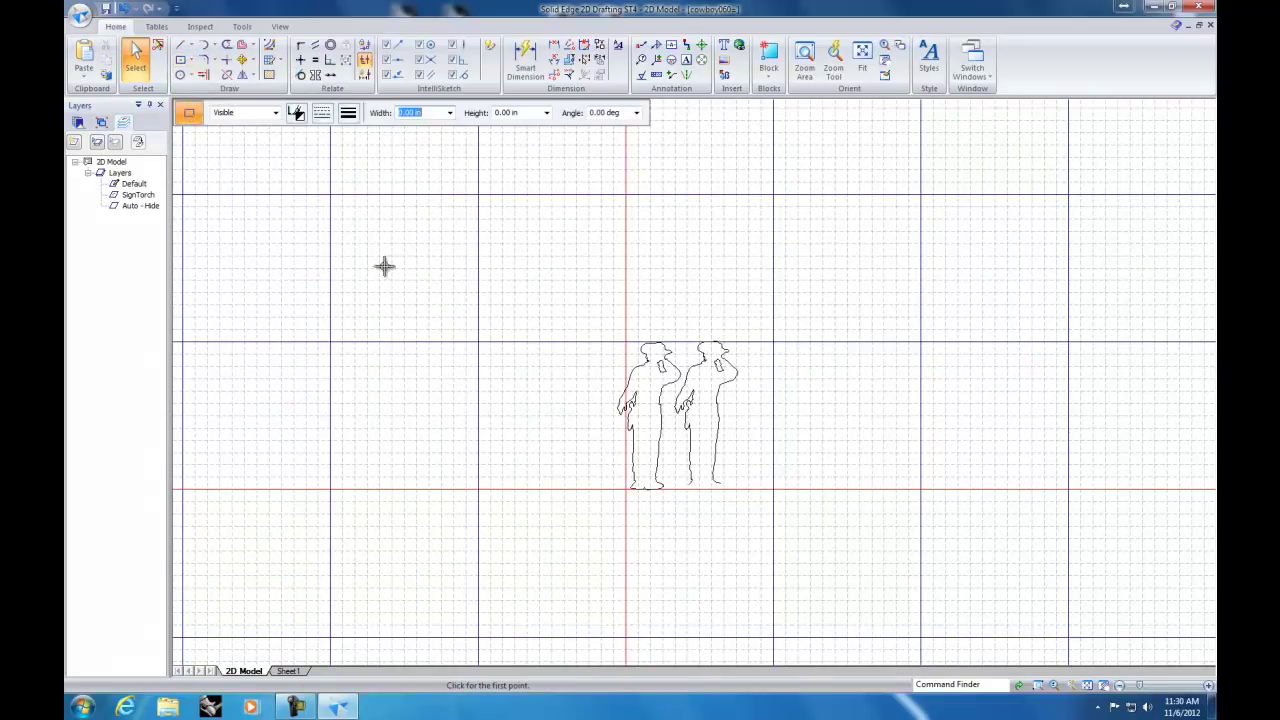
{"action": "left_click", "coordinate": [675, 610]}
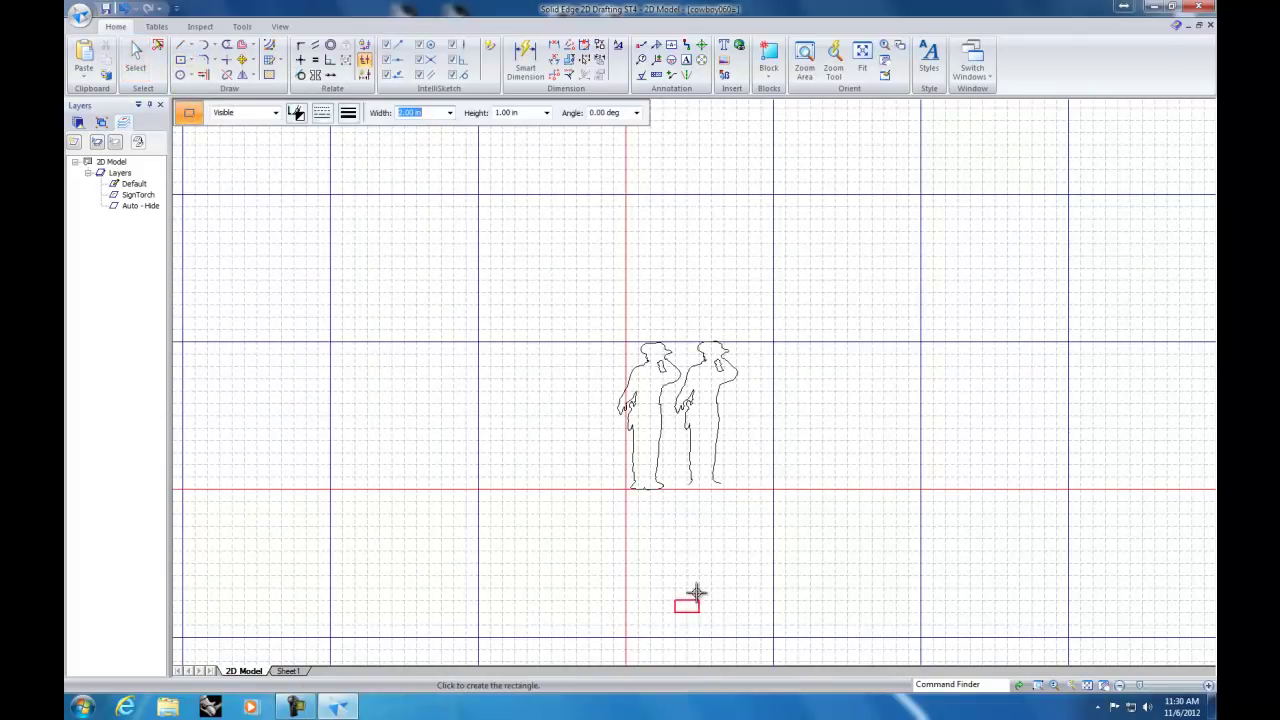
{"action": "left_click", "coordinate": [738, 537]}
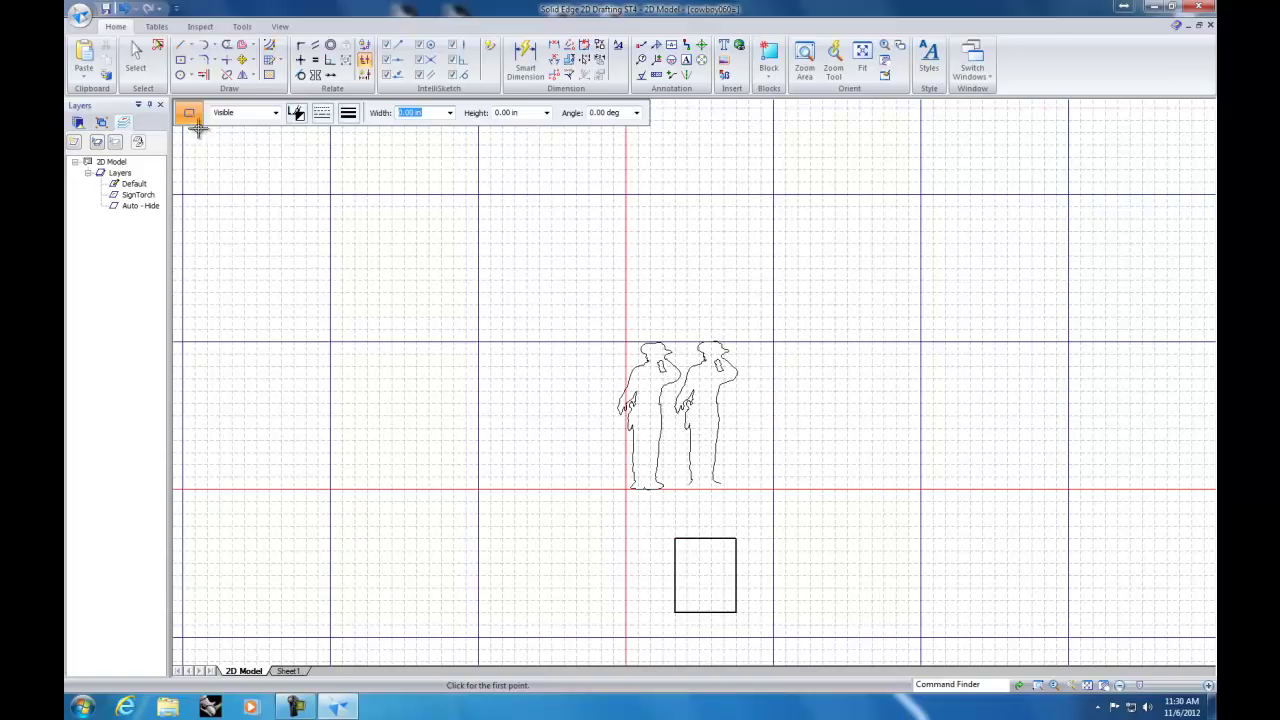
{"action": "left_click", "coordinate": [135, 55]}
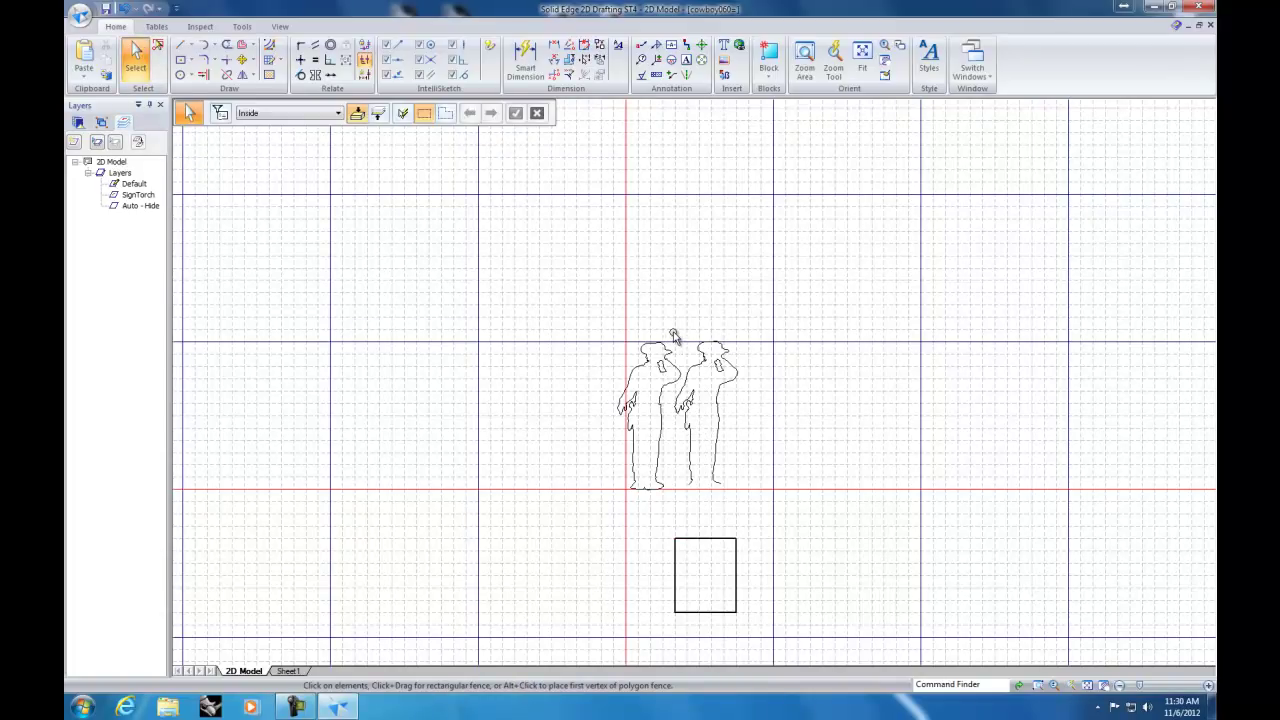
Step: Move the whole right-hand cowboy from its right foot's open end onto the top edge of the rectangle
{"action": "left_click_drag", "start_coordinate": [673, 335], "coordinate": [757, 521]}
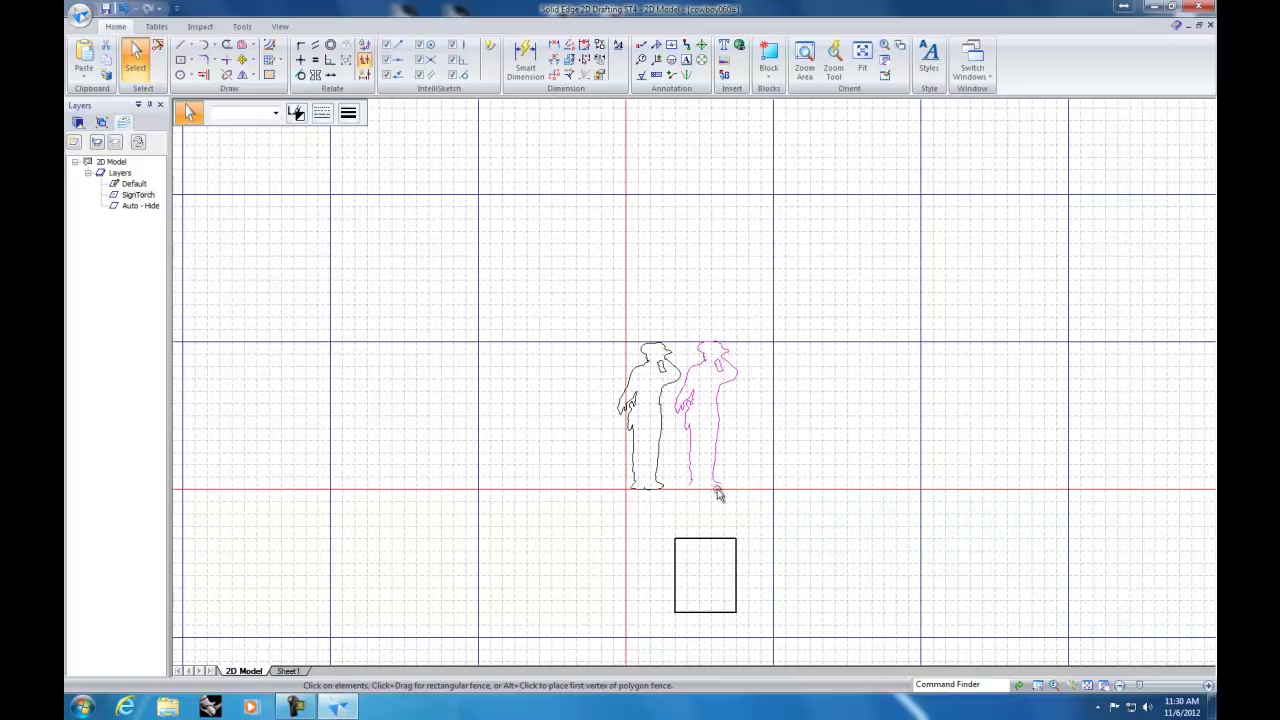
{"action": "left_click", "coordinate": [242, 60]}
{"action": "scroll", "coordinate": [726, 597], "scroll_direction": "up", "scroll_amount": 2}
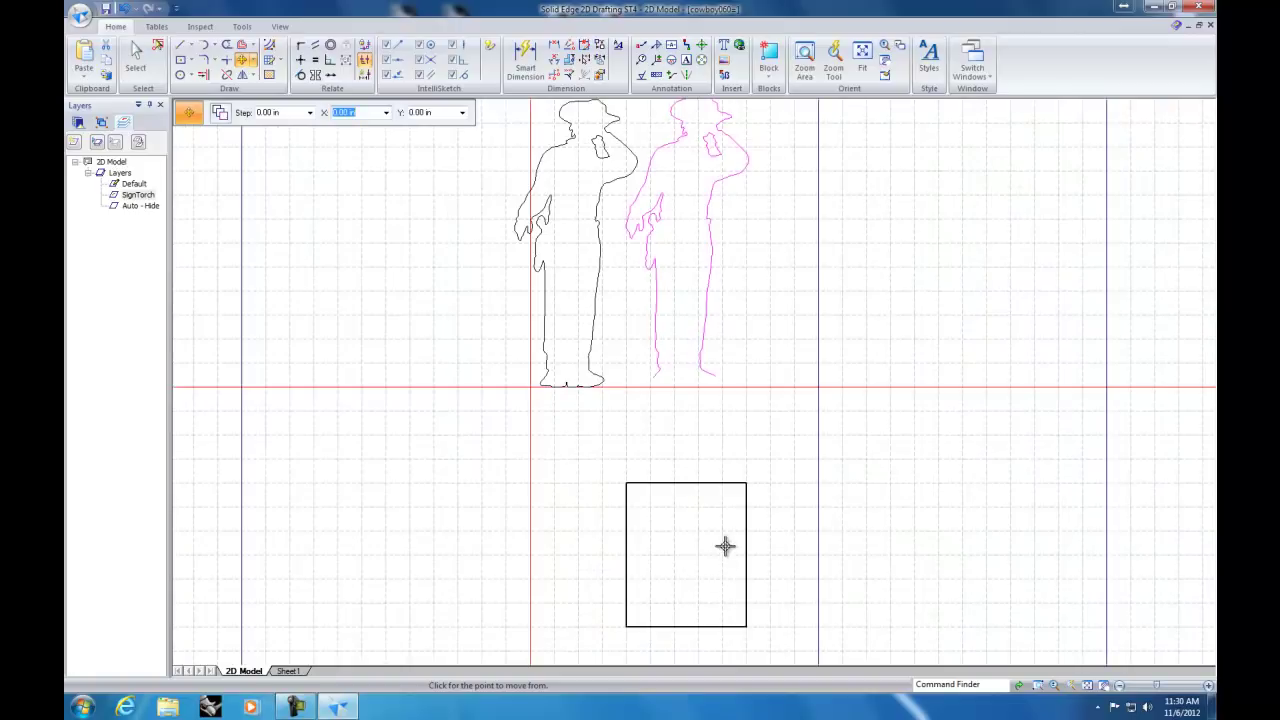
{"action": "left_click", "coordinate": [718, 377]}
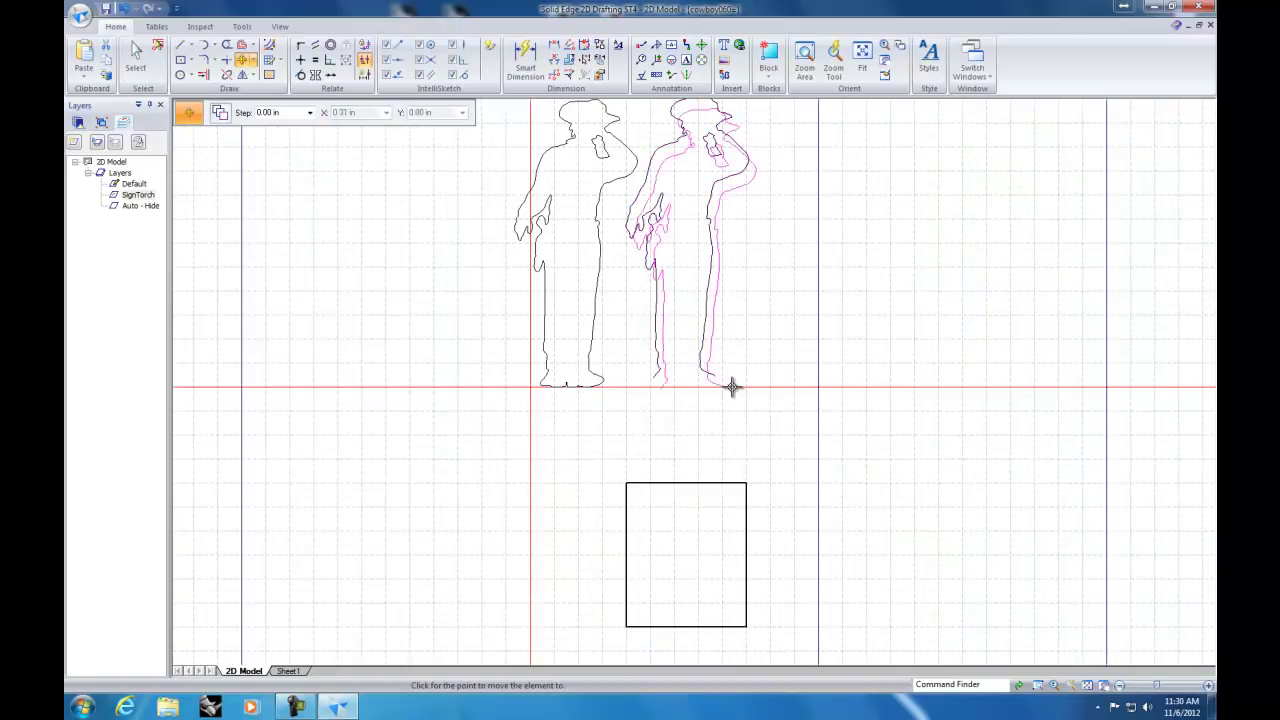
{"action": "left_click", "coordinate": [722, 484]}
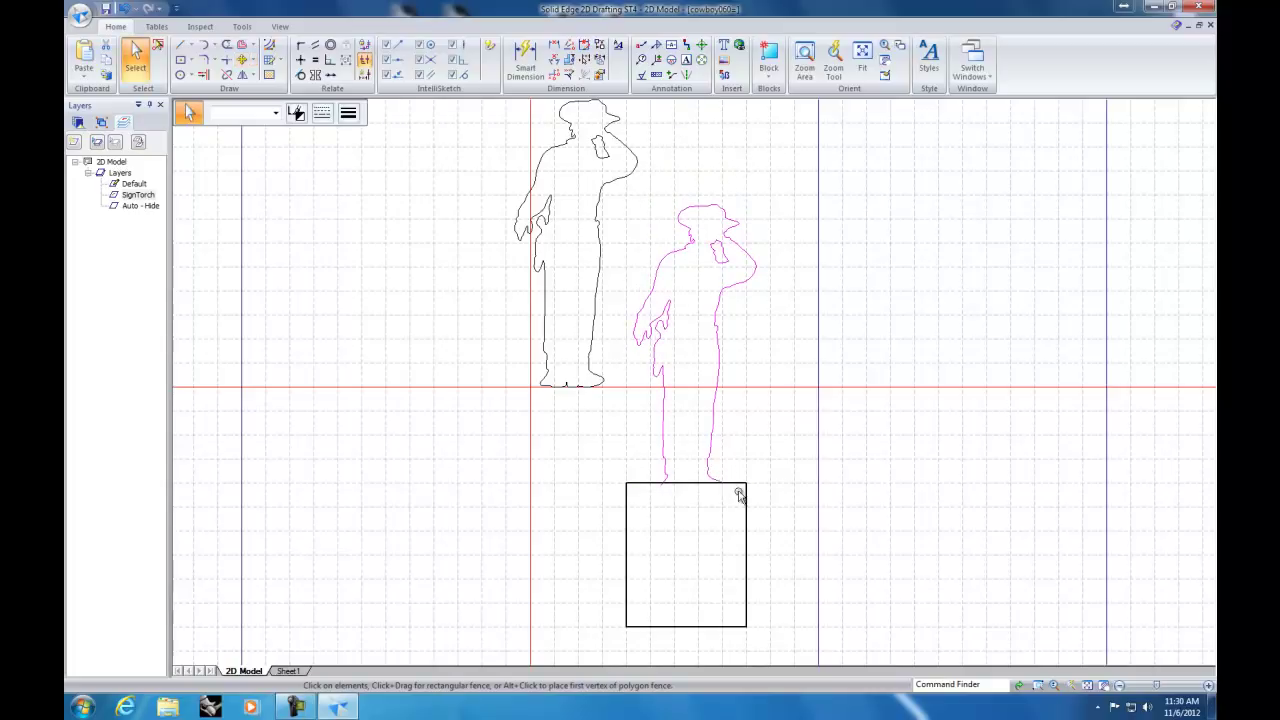
Step: Cut the last short segment of the right-hand cowboy's left foot where it crosses the rectangle's top edge
{"action": "scroll", "coordinate": [714, 497], "scroll_direction": "down", "scroll_amount": 4}
{"action": "scroll", "coordinate": [714, 497], "scroll_direction": "up", "scroll_amount": 10}
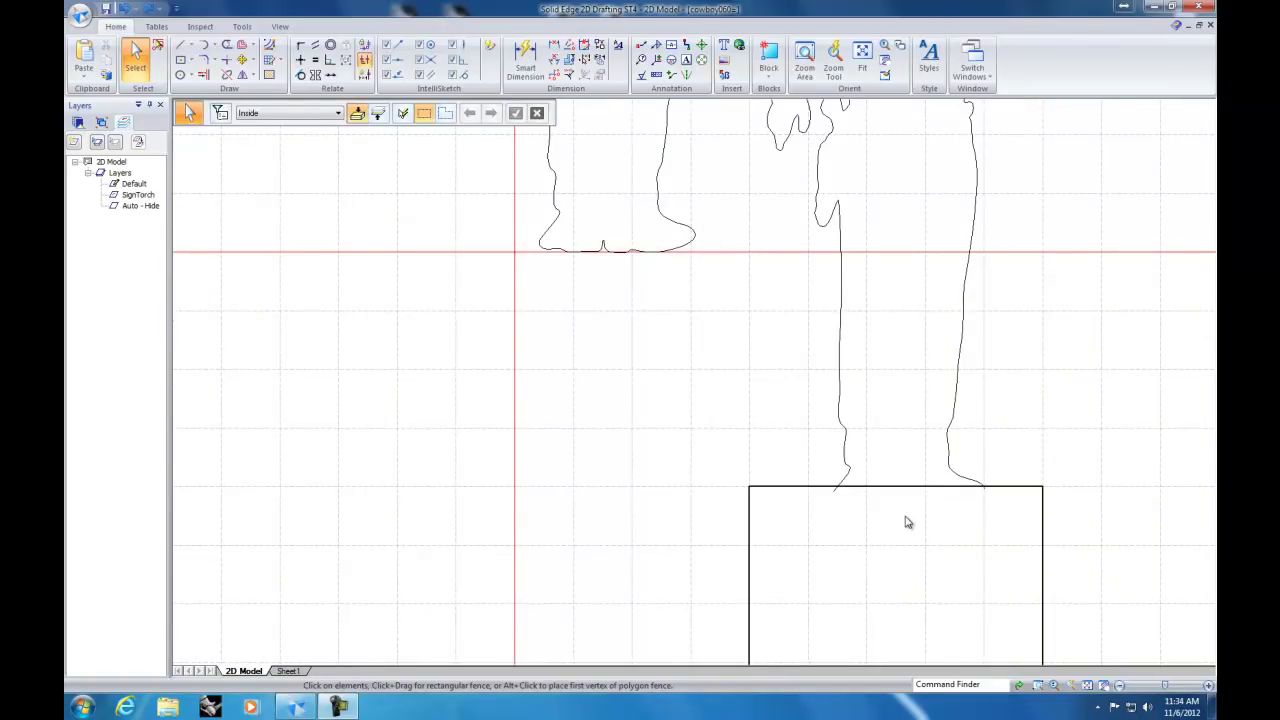
{"action": "scroll", "coordinate": [979, 512], "scroll_direction": "up", "scroll_amount": 3}
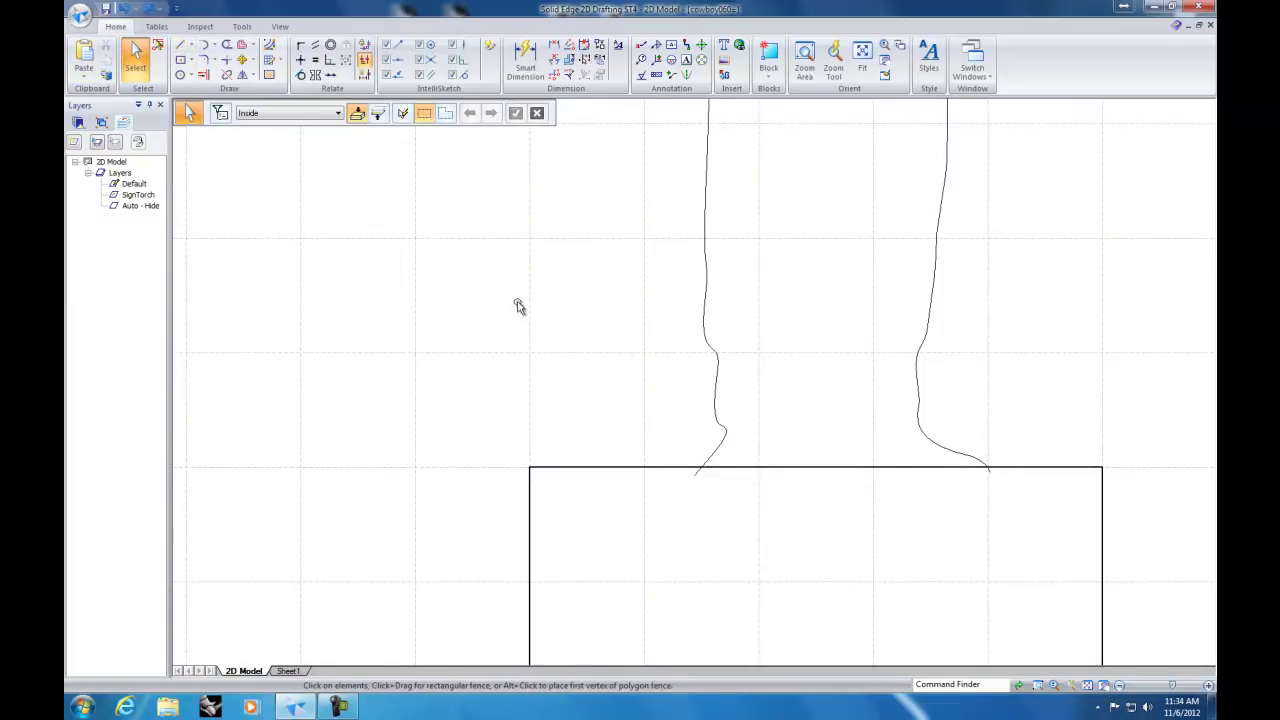
{"action": "left_click", "coordinate": [697, 475]}
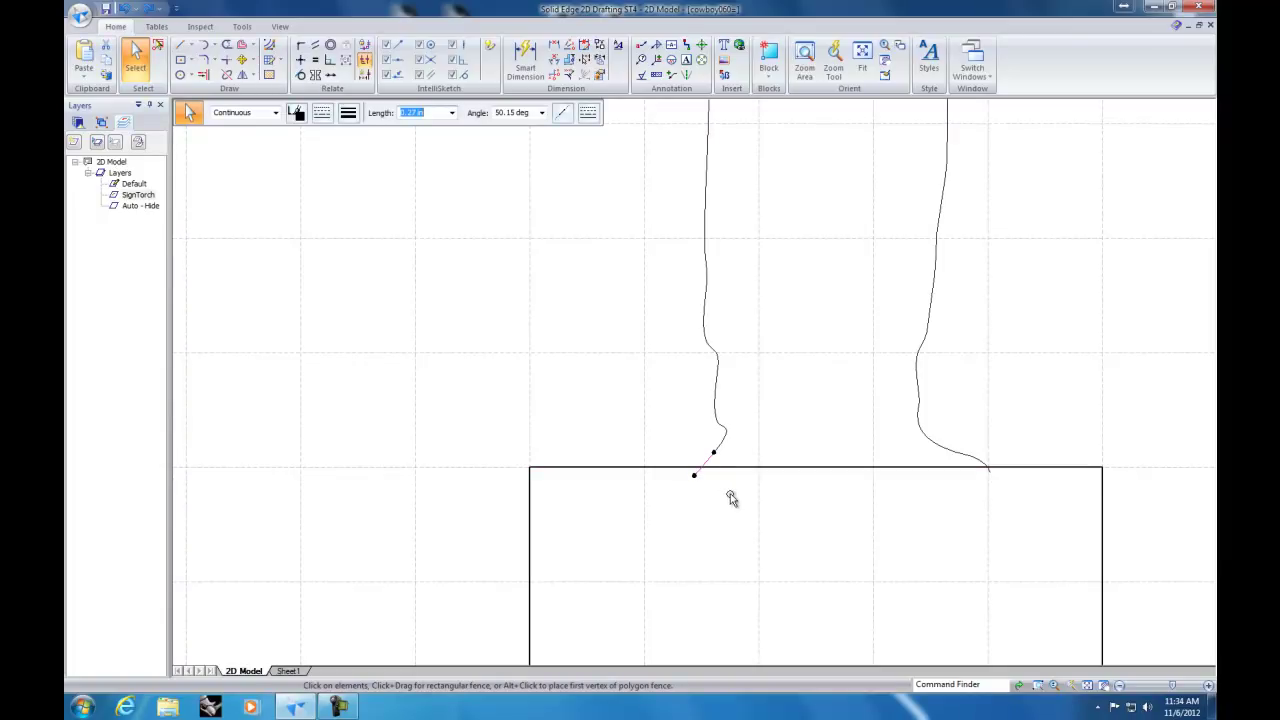
{"action": "left_click", "coordinate": [105, 46]}
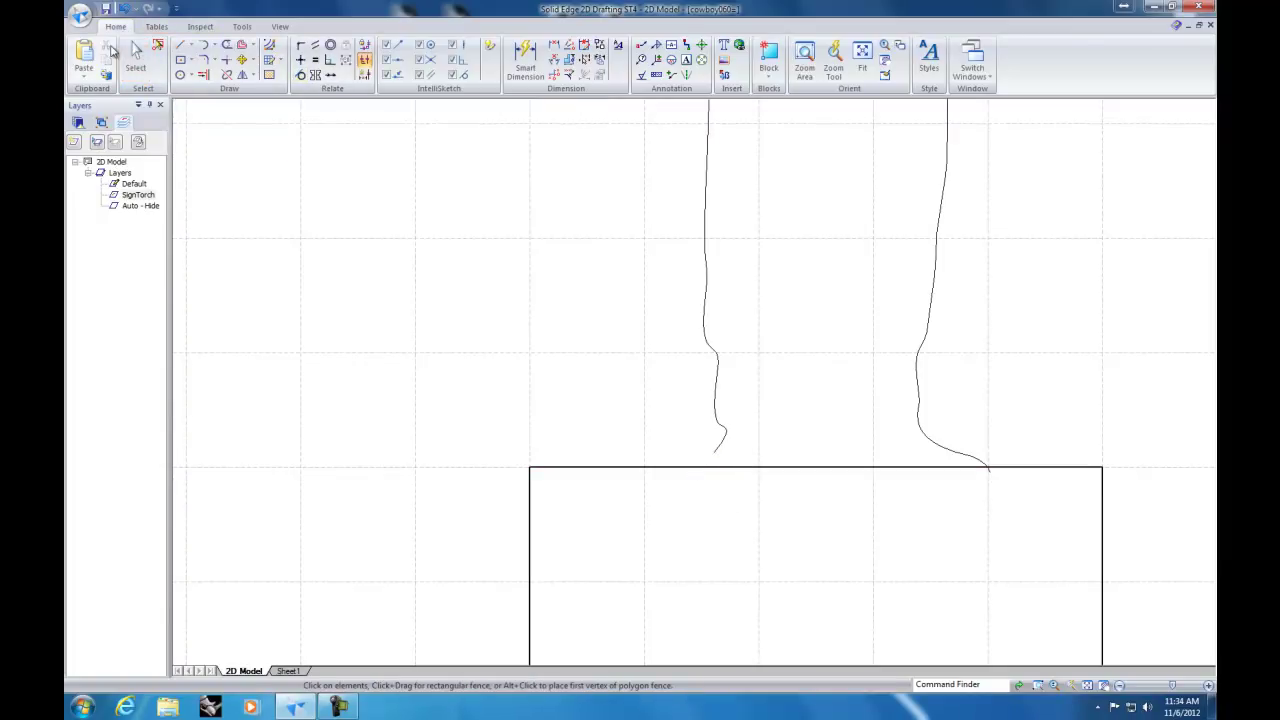
Step: Cut the two short end segments of the right-hand cowboy's right foot at the rectangle's top edge
{"action": "left_click", "coordinate": [989, 468]}
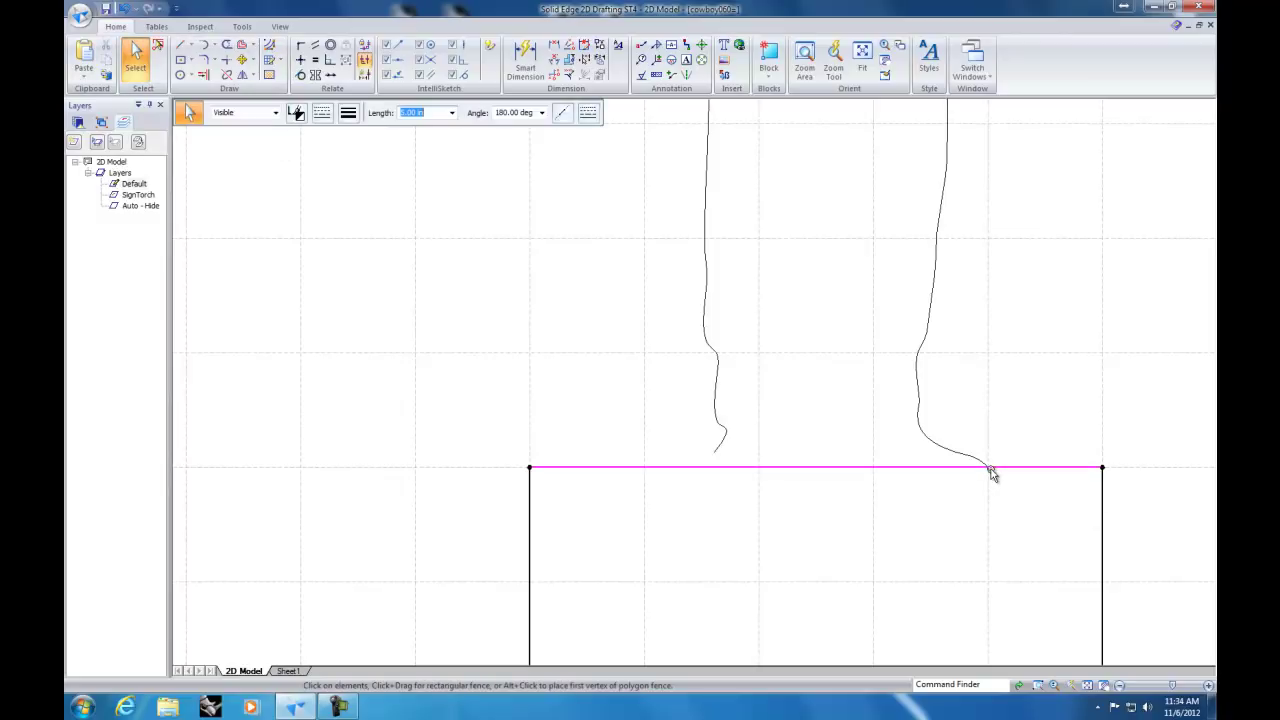
{"action": "left_click", "coordinate": [984, 464]}
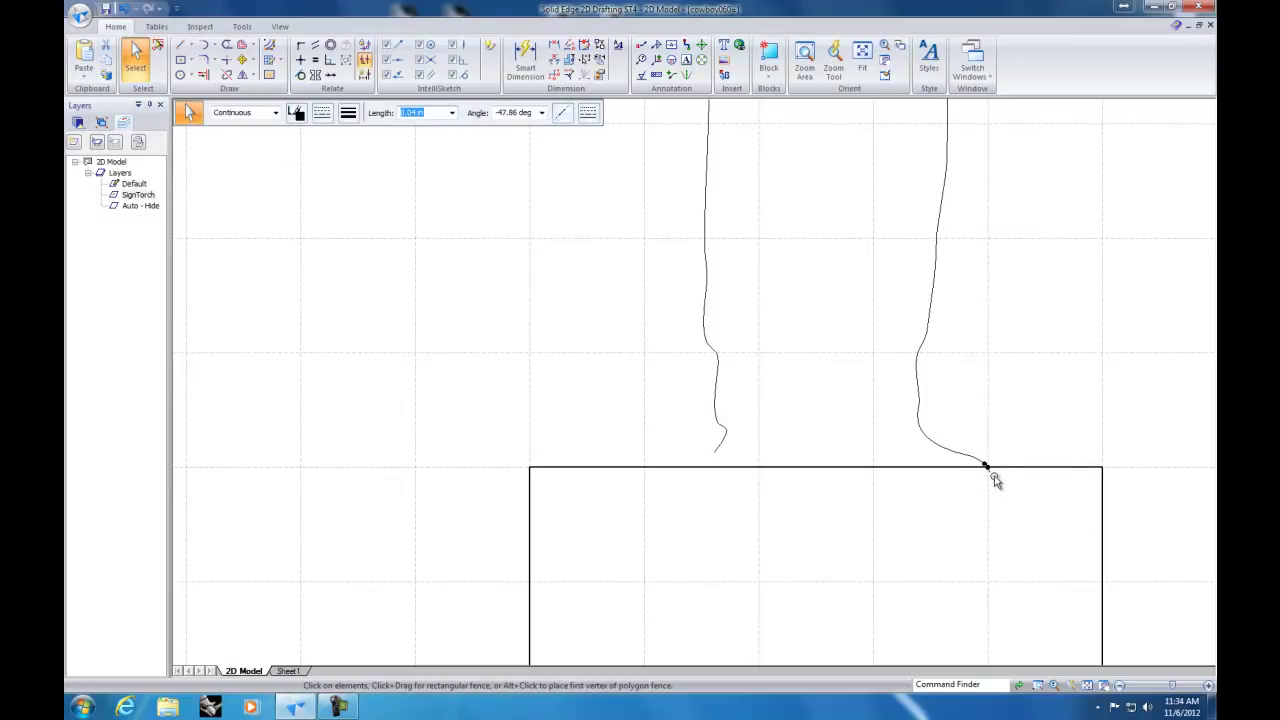
{"action": "scroll", "coordinate": [995, 481], "scroll_direction": "up", "scroll_amount": 3}
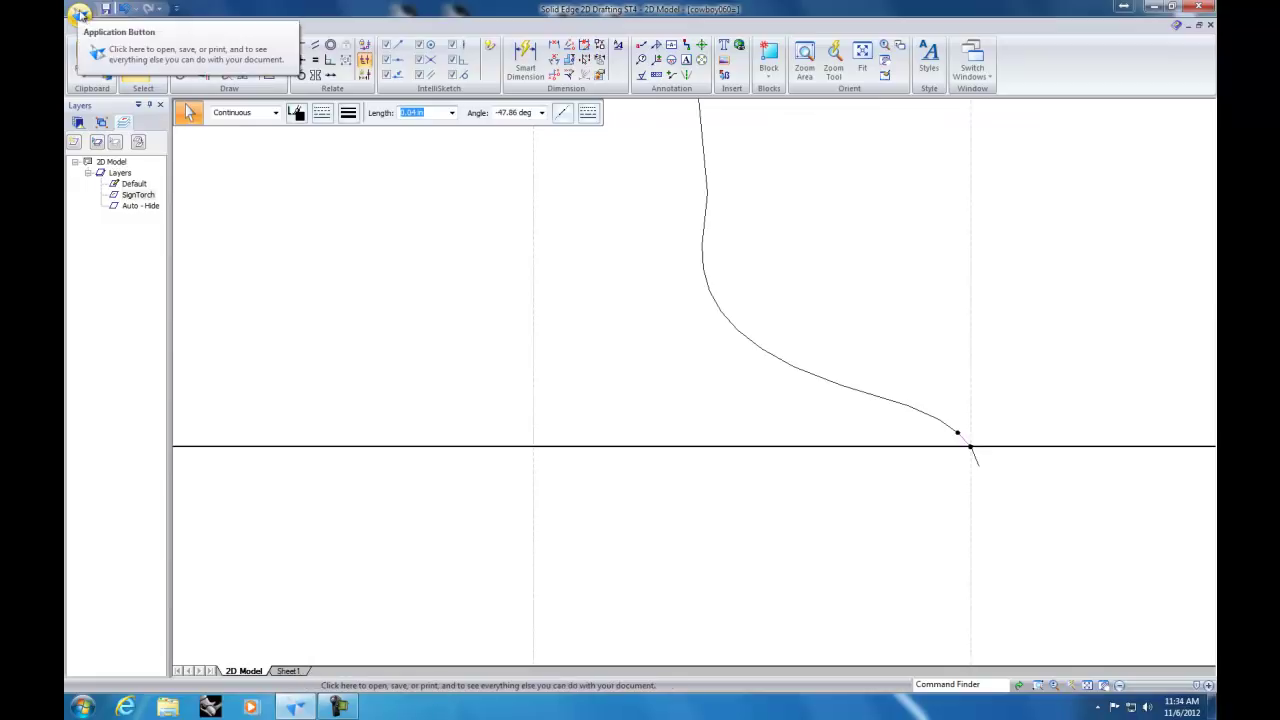
{"action": "left_click", "coordinate": [105, 45]}
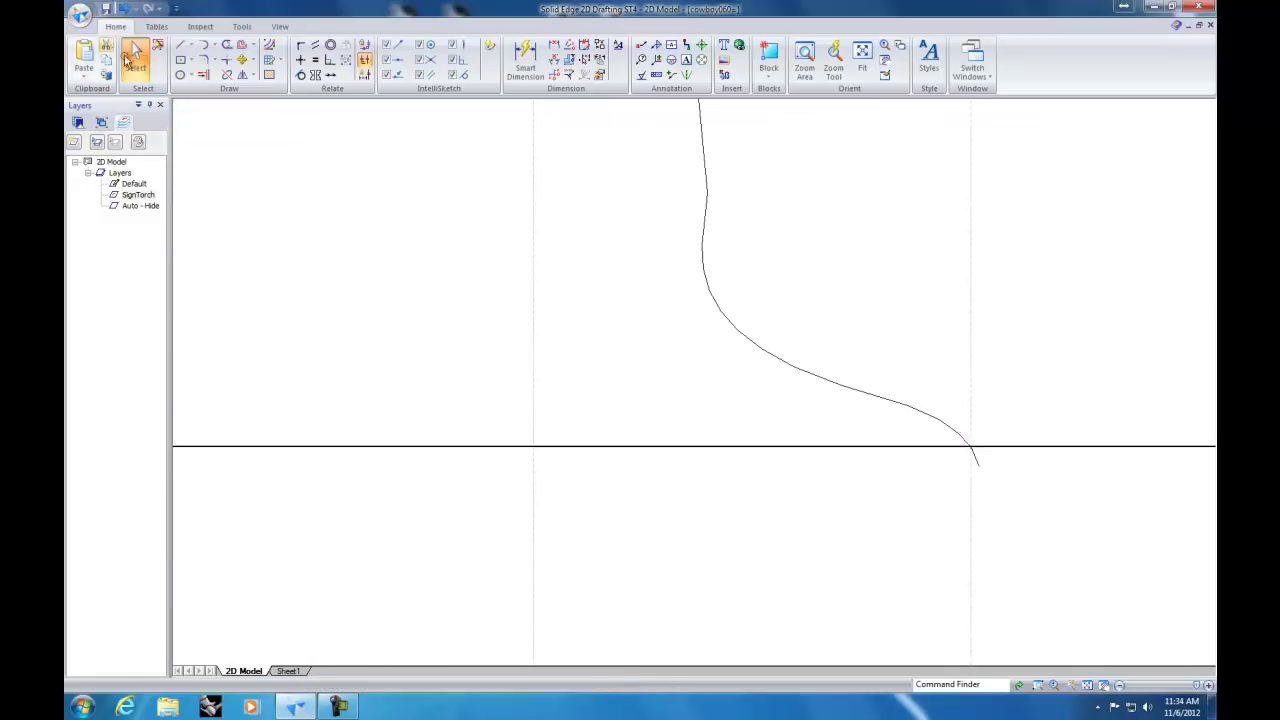
{"action": "left_click", "coordinate": [976, 461]}
{"action": "right_click", "coordinate": [977, 465]}
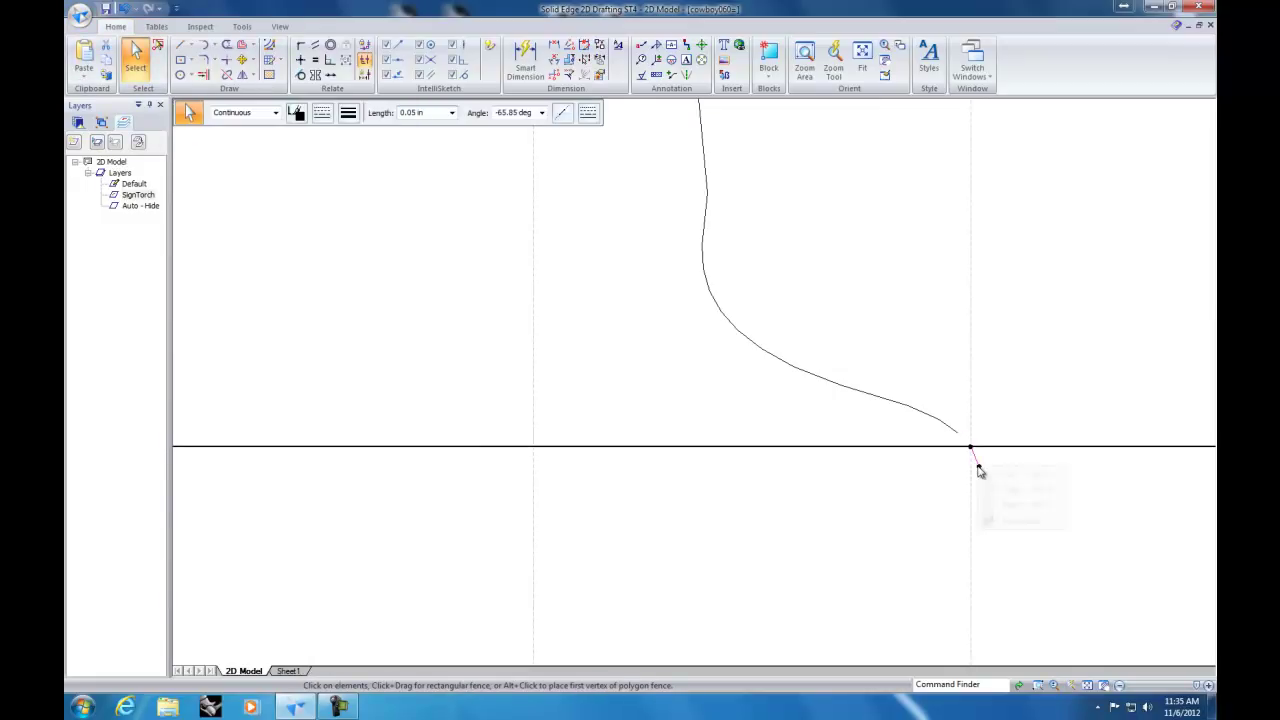
{"action": "left_click", "coordinate": [1014, 477]}
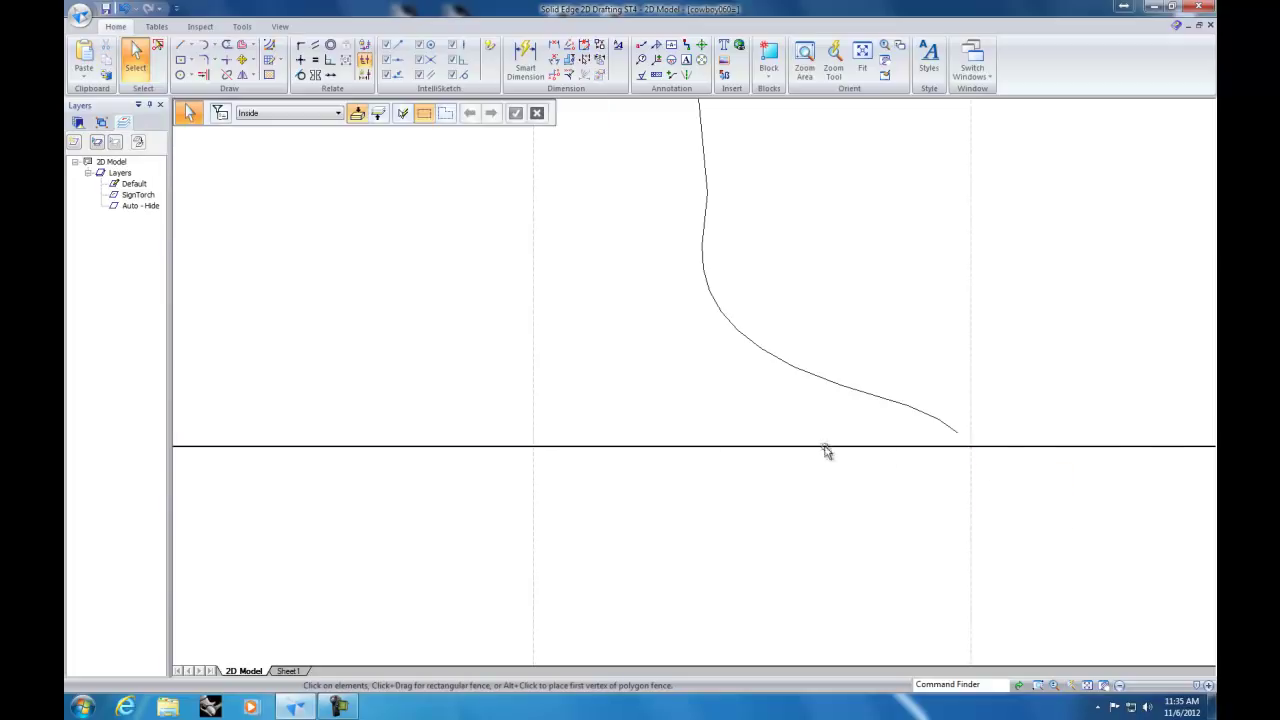
Step: Draw a line from the left foot's open end down to the rectangle's top edge
{"action": "scroll", "coordinate": [708, 449], "scroll_direction": "down", "scroll_amount": 2}
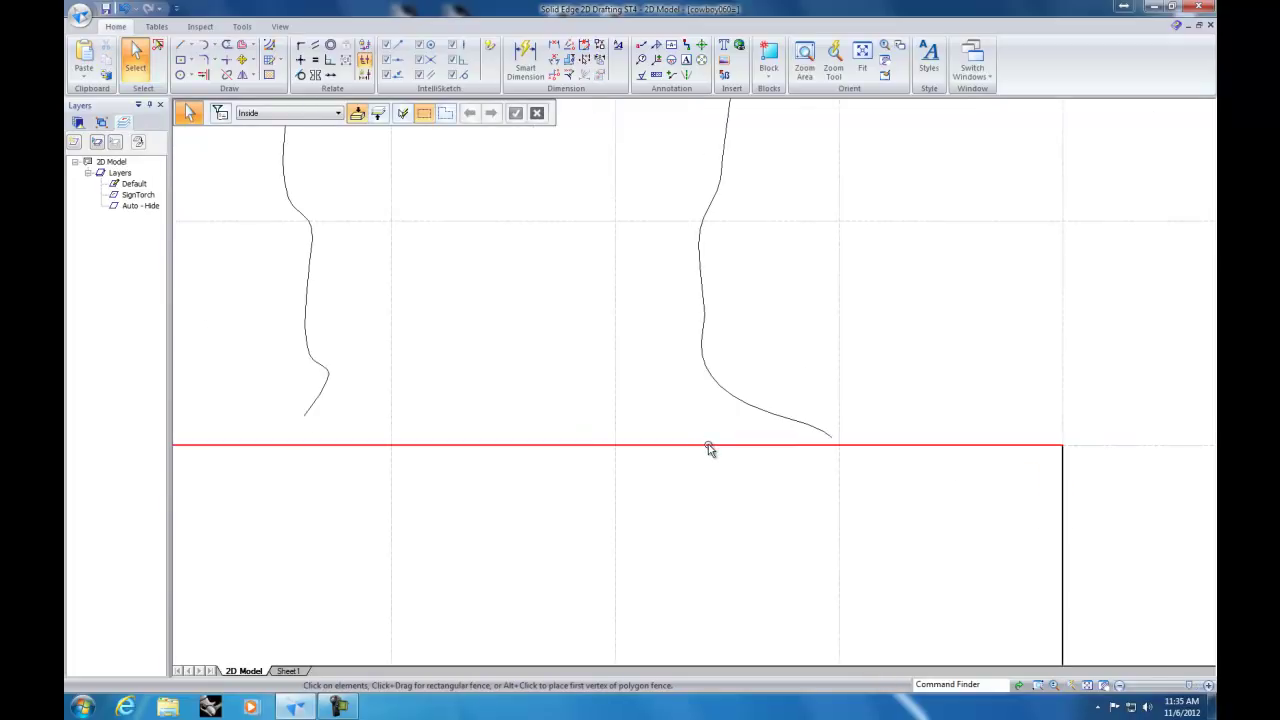
{"action": "left_click", "coordinate": [180, 45]}
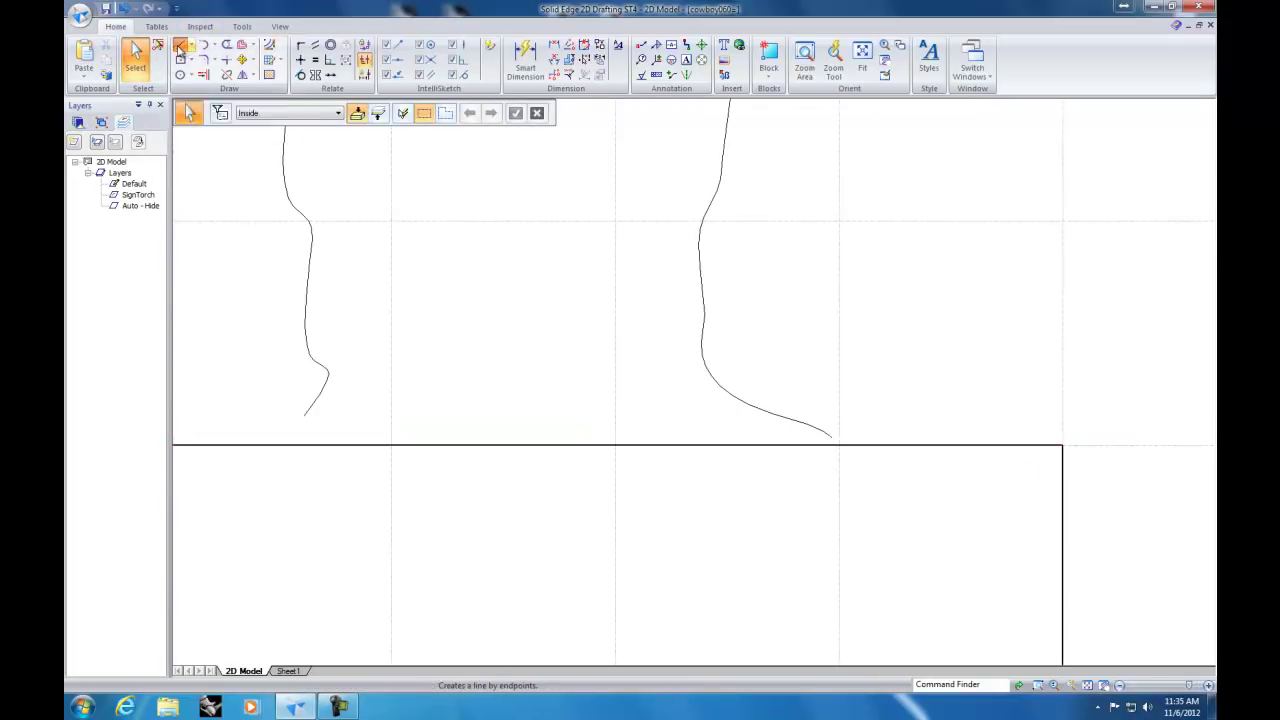
{"action": "left_click", "coordinate": [303, 417]}
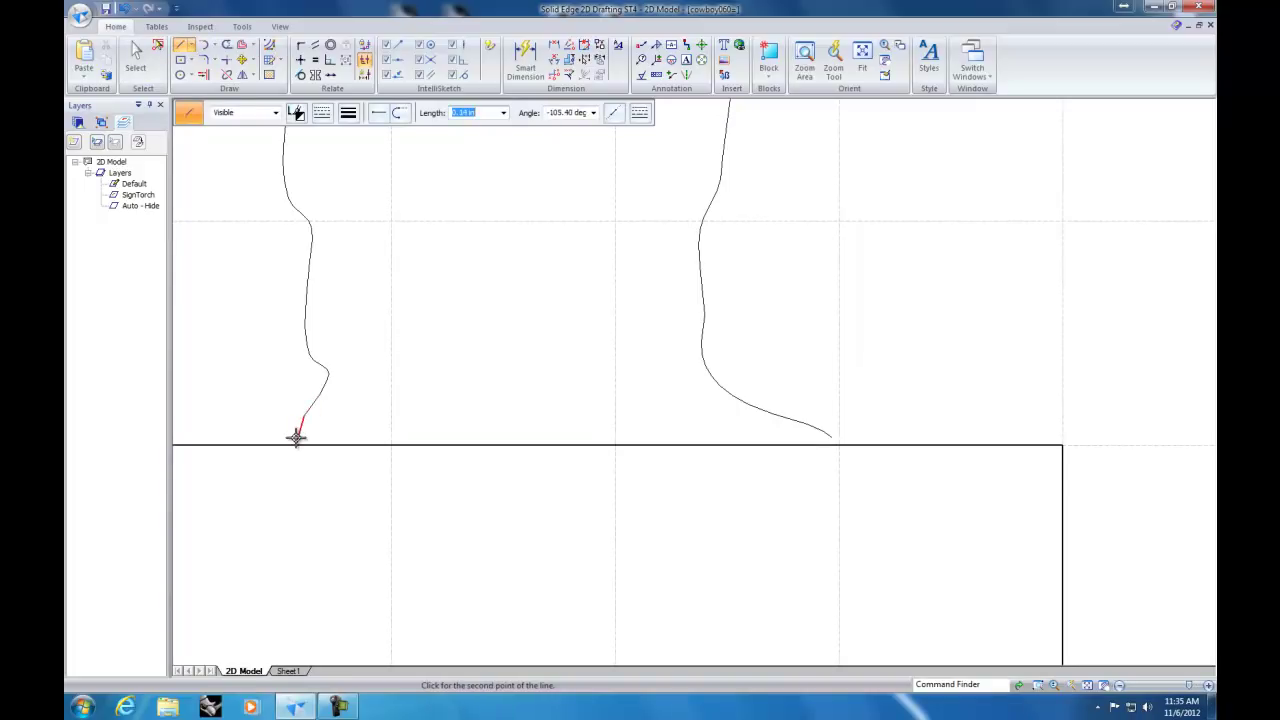
{"action": "left_click", "coordinate": [289, 444]}
{"action": "right_click", "coordinate": [714, 441]}
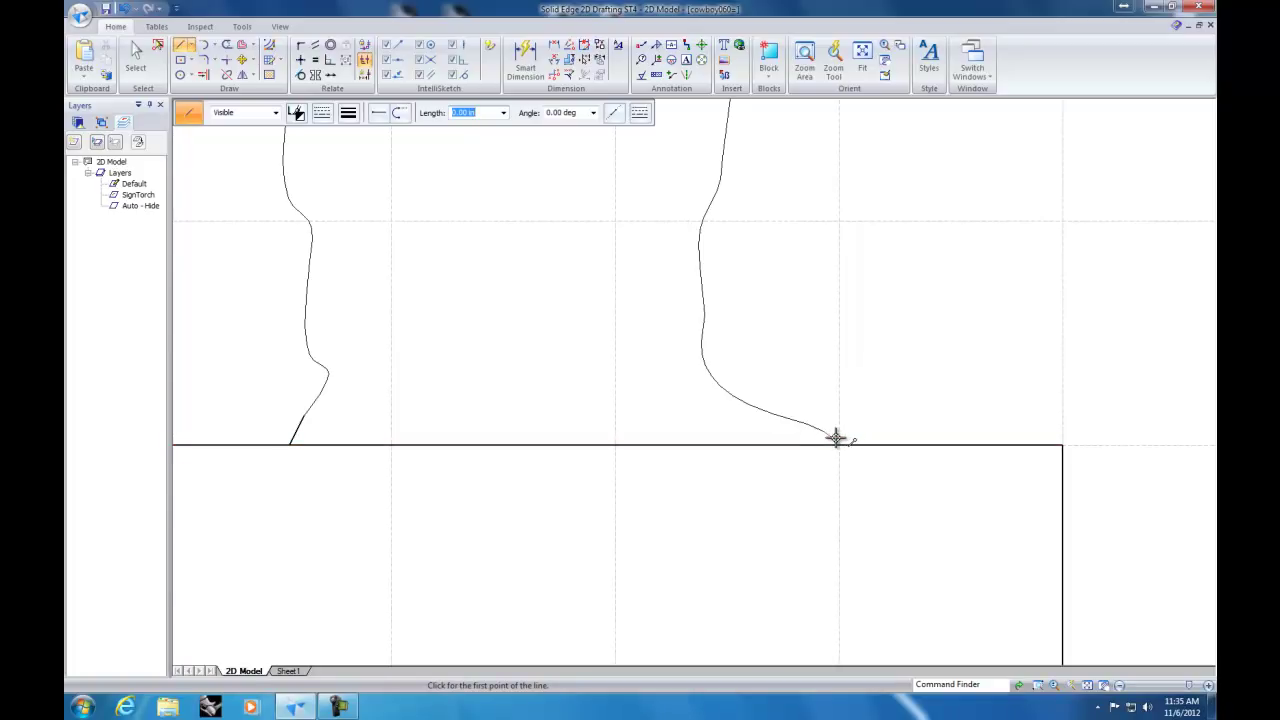
Step: Draw a short line from the right foot's open end down to the rectangle's top edge
{"action": "left_click", "coordinate": [837, 440]}
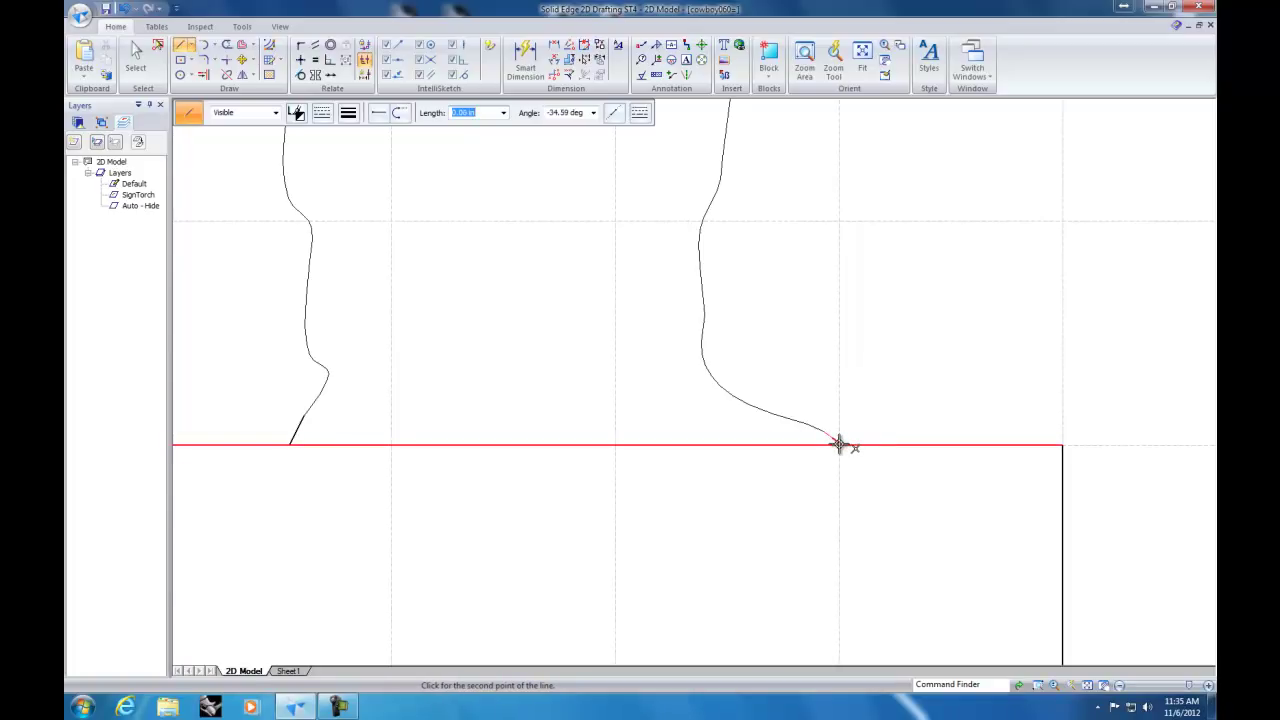
{"action": "scroll", "coordinate": [839, 444], "scroll_direction": "down", "scroll_amount": 1}
{"action": "scroll", "coordinate": [840, 444], "scroll_direction": "up", "scroll_amount": 2}
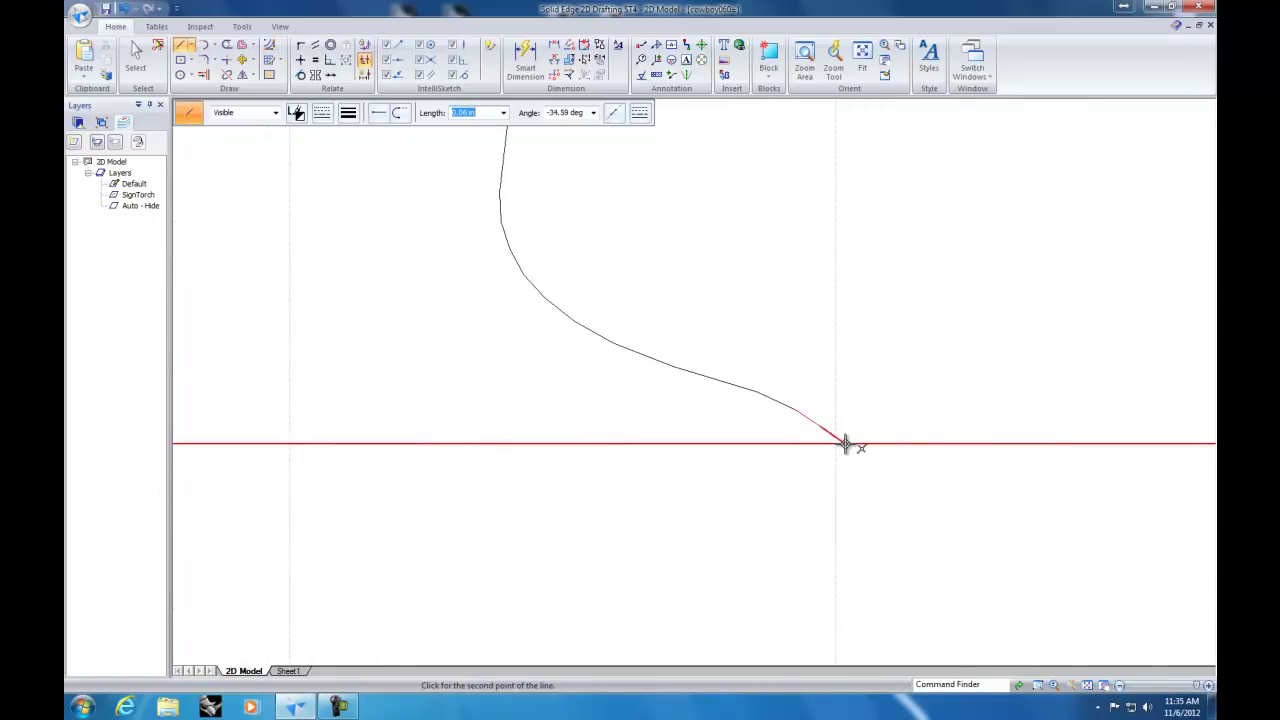
{"action": "left_click", "coordinate": [836, 444]}
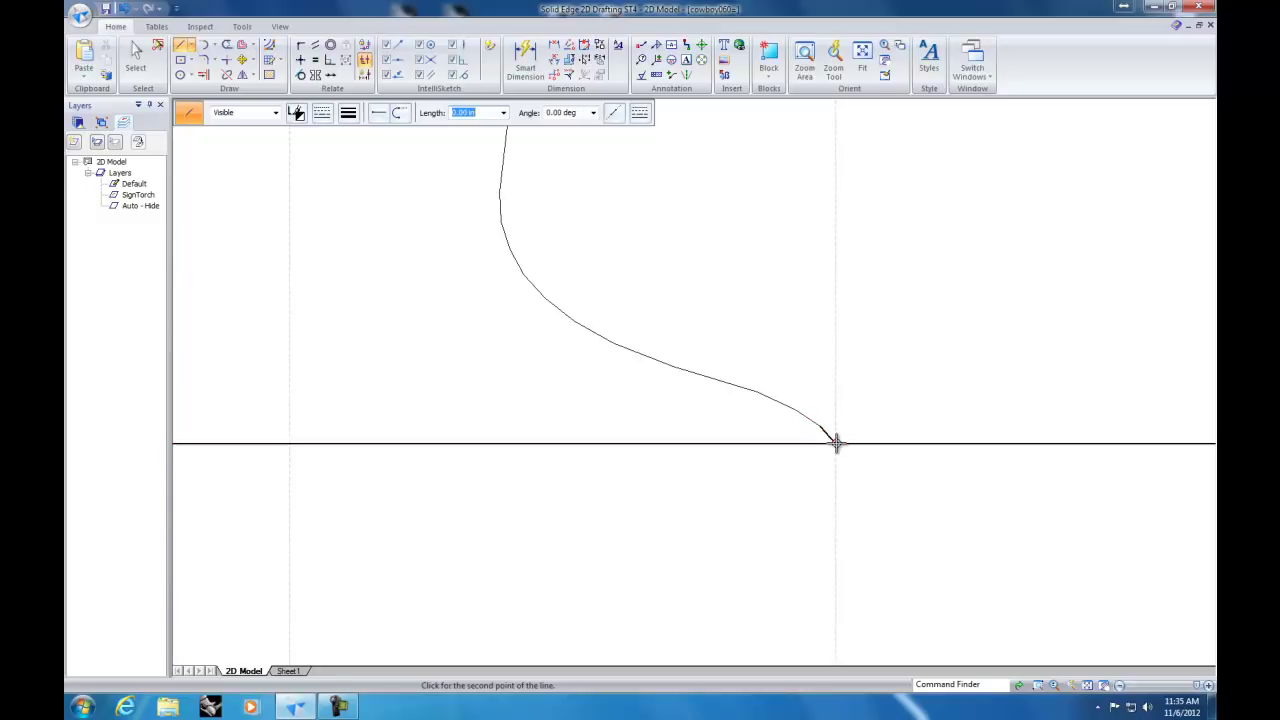
Step: Cut the rectangle's entire top edge beneath the cowboy's feet
{"action": "scroll", "coordinate": [810, 467], "scroll_direction": "down", "scroll_amount": 2}
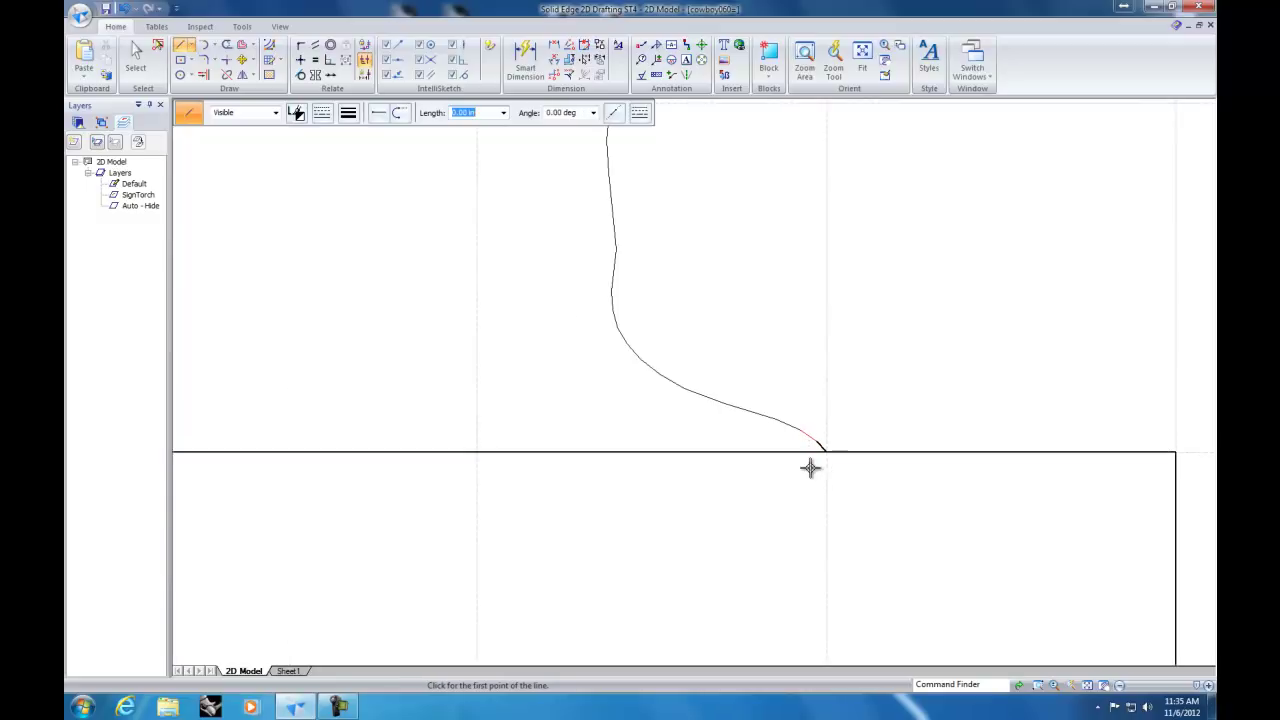
{"action": "scroll", "coordinate": [810, 467], "scroll_direction": "down", "scroll_amount": 2}
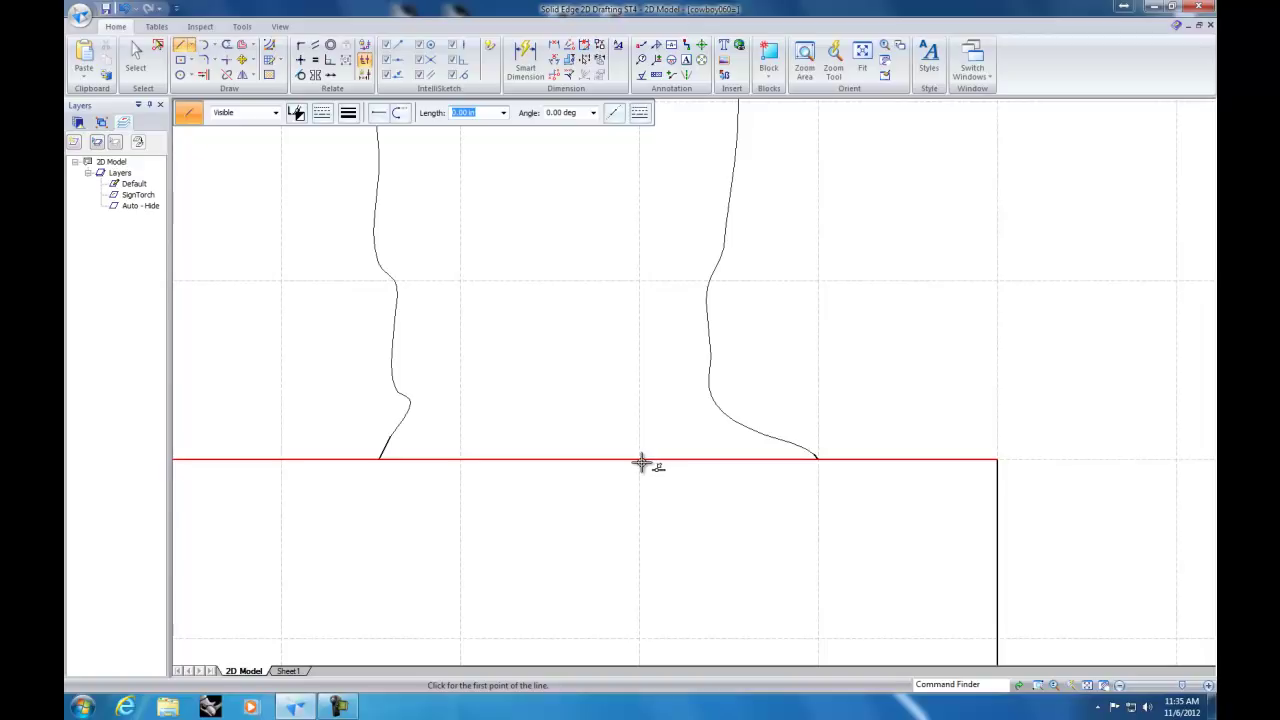
{"action": "left_click", "coordinate": [136, 53]}
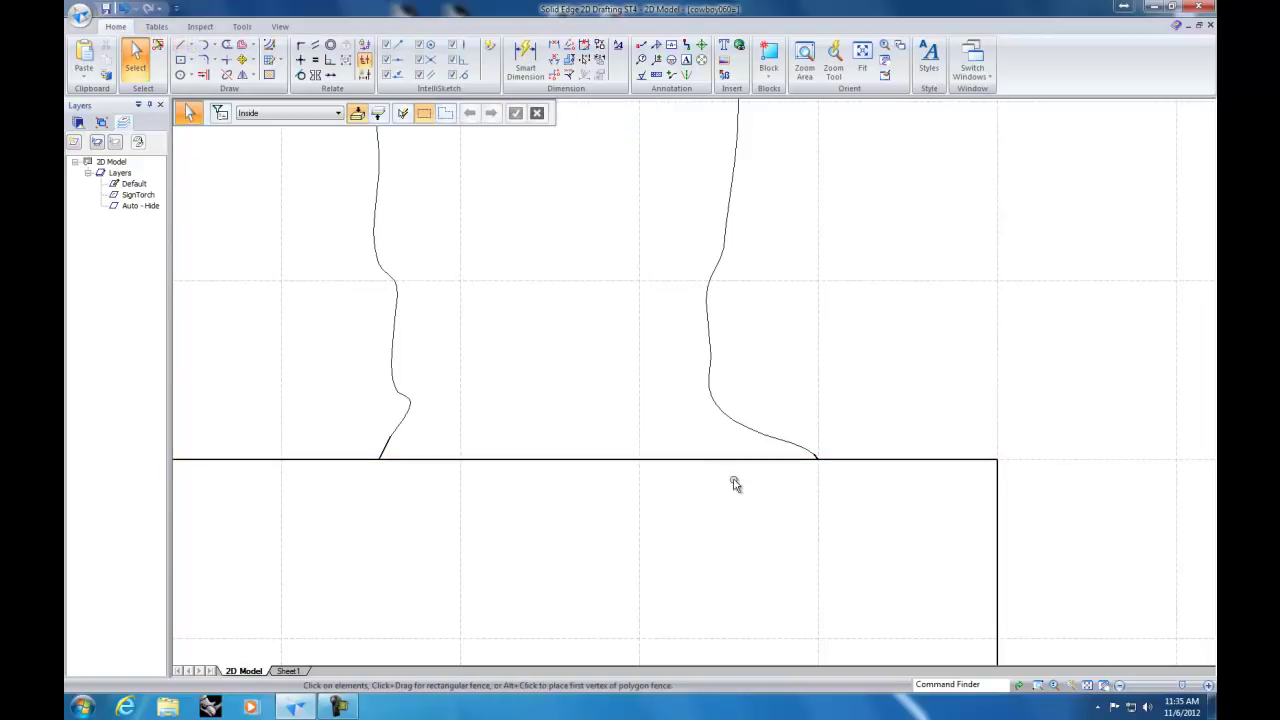
{"action": "left_click", "coordinate": [660, 460]}
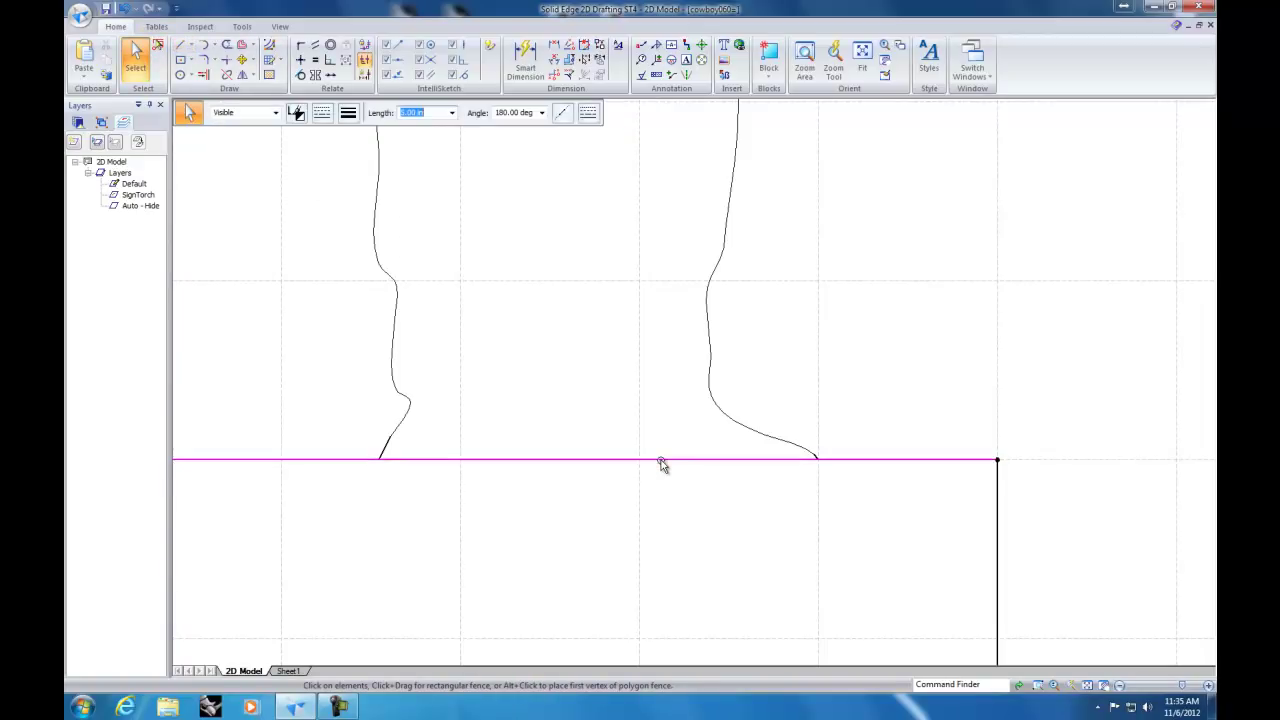
{"action": "left_click", "coordinate": [227, 45]}
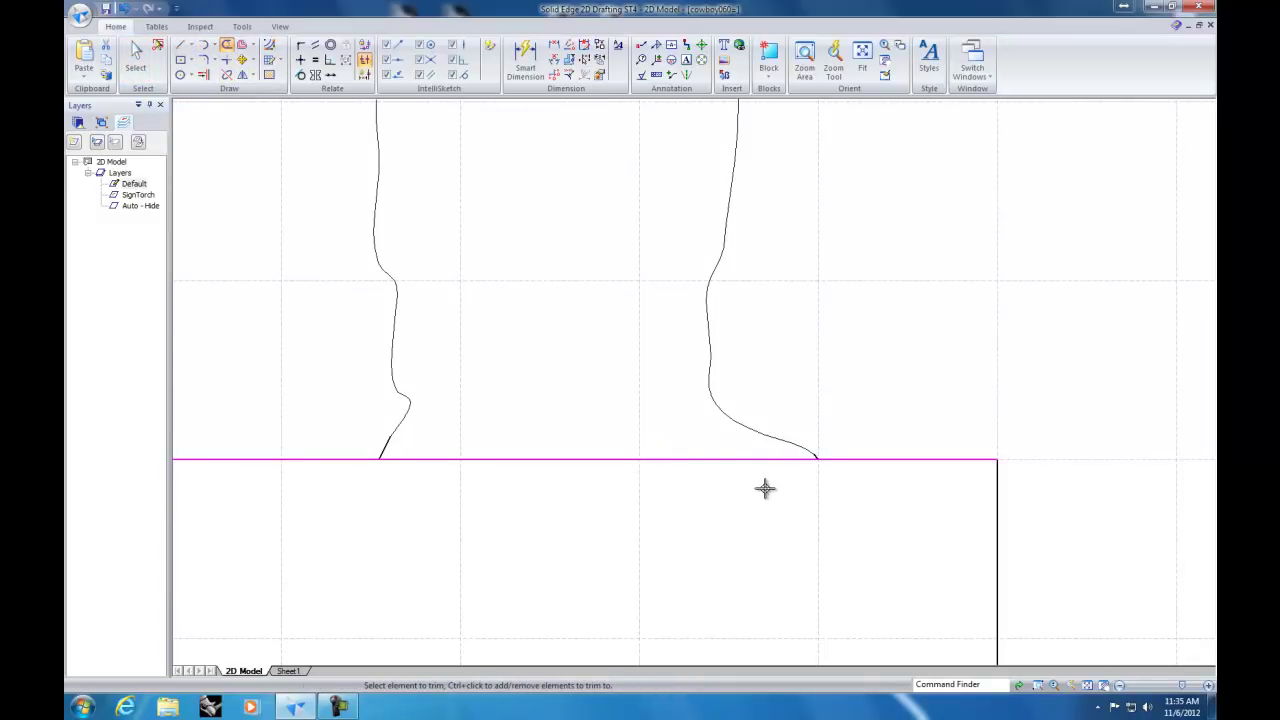
{"action": "scroll", "coordinate": [813, 488], "scroll_direction": "down", "scroll_amount": 1}
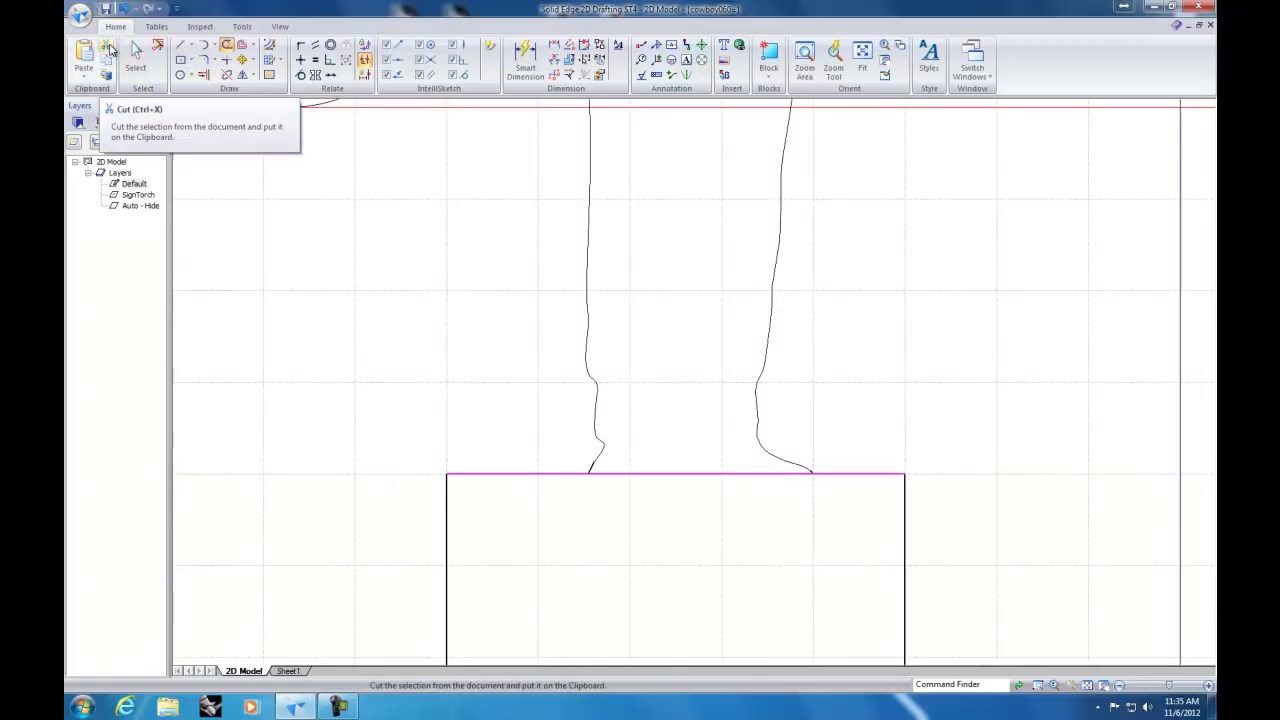
{"action": "key", "text": "Escape"}
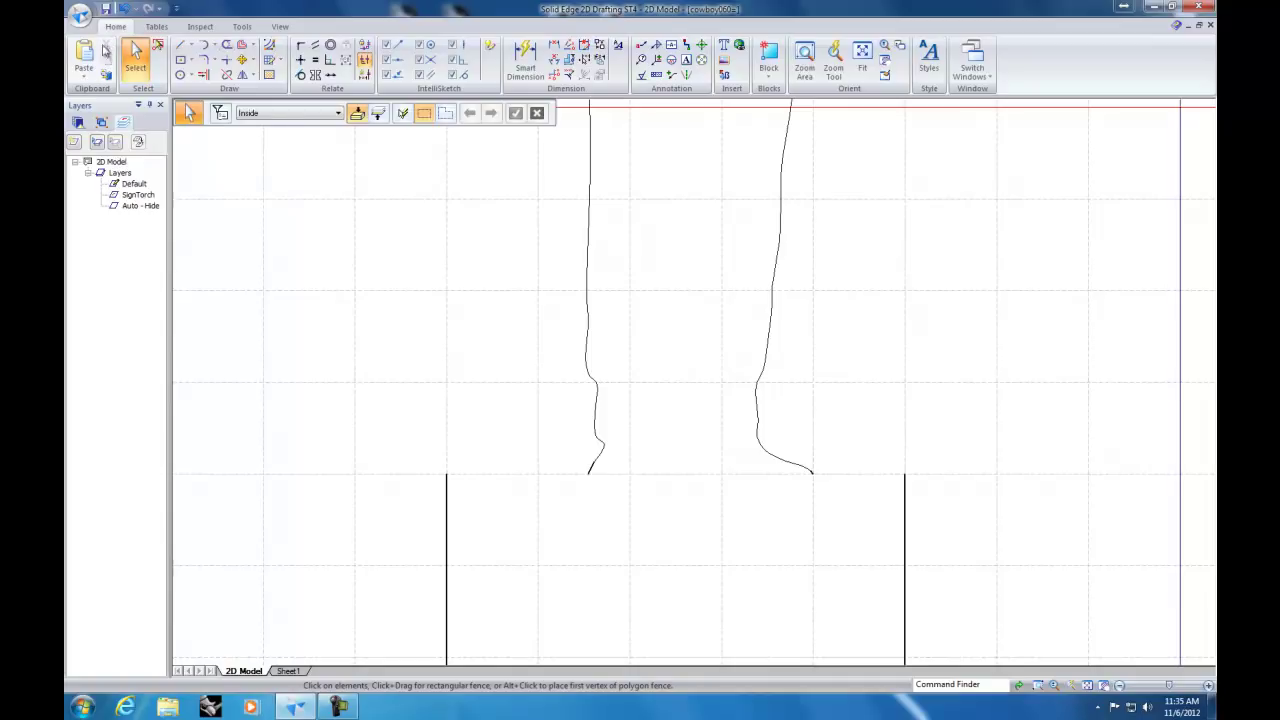
Step: Draw a horizontal line from the rectangle's upper-left corner to the end of the left foot
{"action": "left_click", "coordinate": [182, 45]}
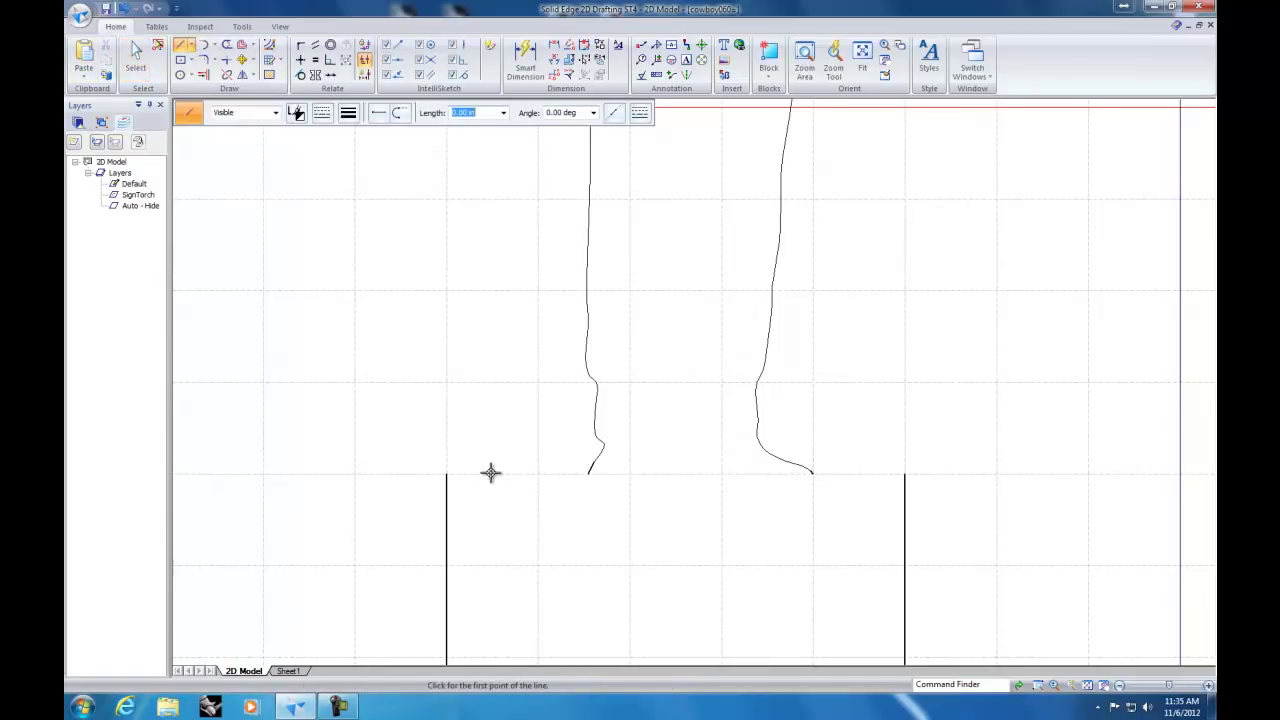
{"action": "left_click", "coordinate": [447, 474]}
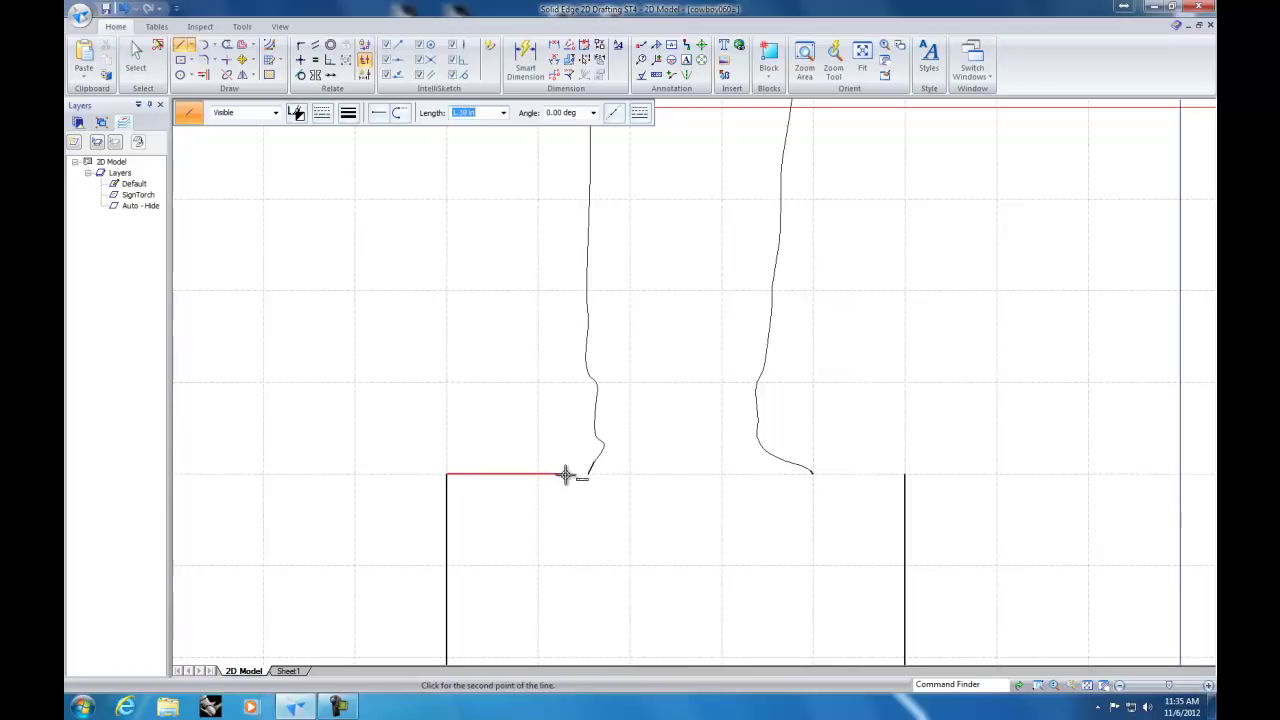
{"action": "left_click", "coordinate": [589, 474]}
{"action": "right_click", "coordinate": [615, 478]}
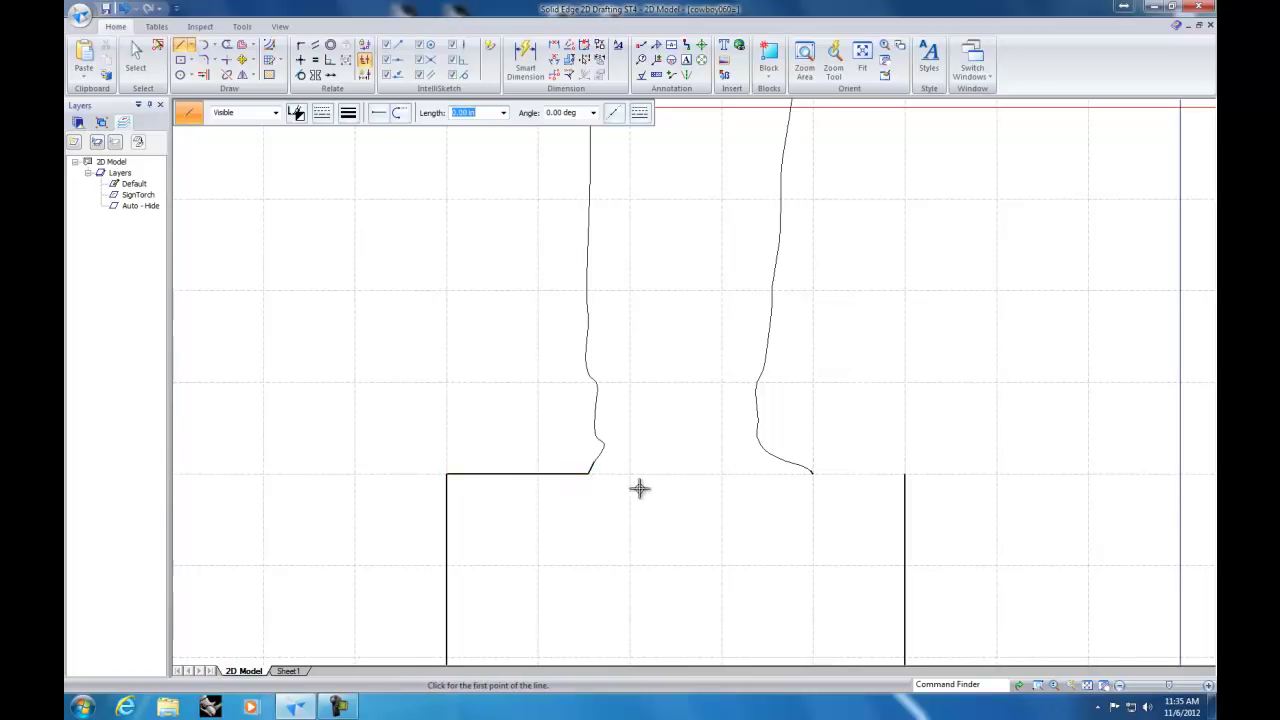
Step: Draw a horizontal line, about 1 in long, from the rectangle's upper-right corner to the end of the right foot
{"action": "left_click", "coordinate": [905, 473]}
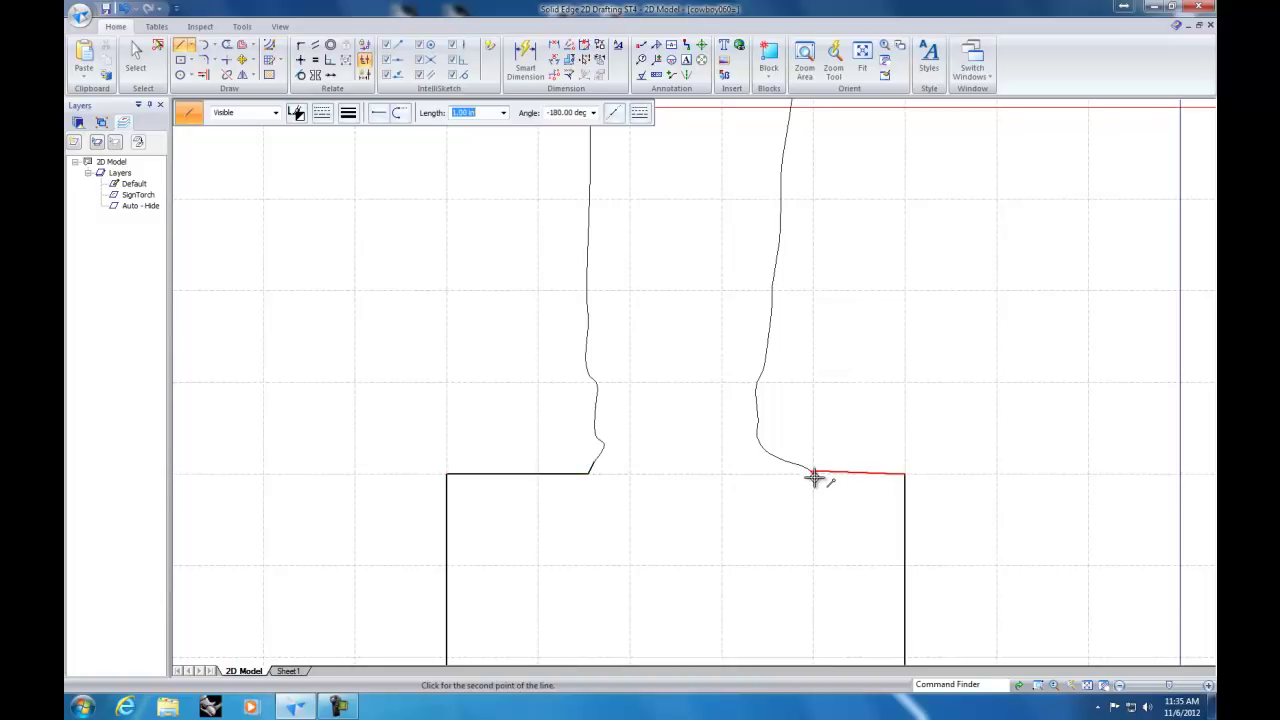
{"action": "scroll", "coordinate": [815, 480], "scroll_direction": "down", "scroll_amount": 3}
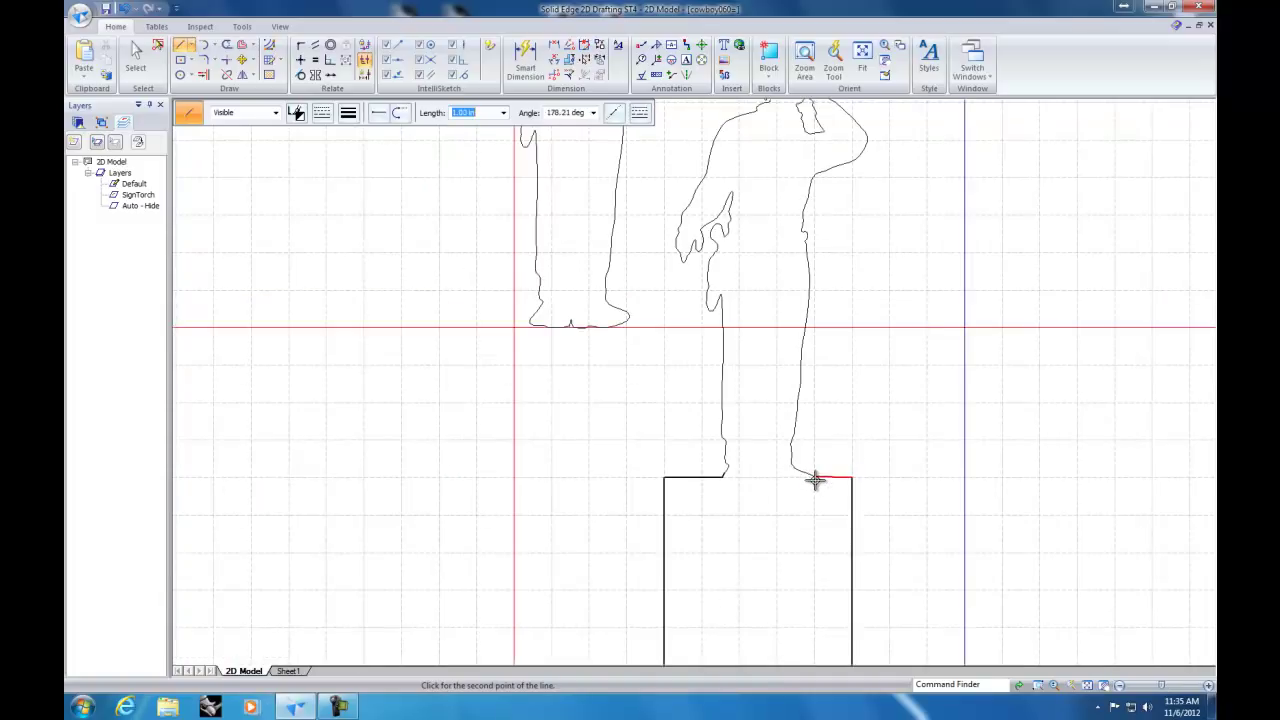
{"action": "scroll", "coordinate": [815, 478], "scroll_direction": "up", "scroll_amount": 8}
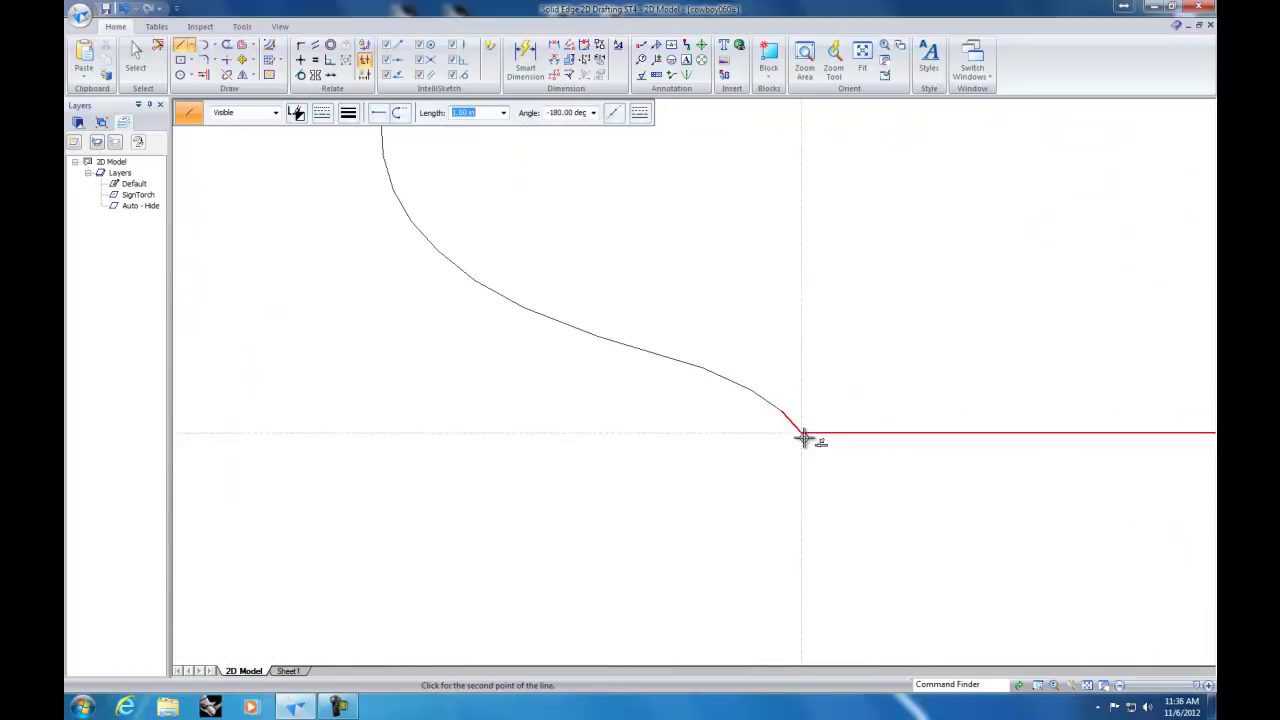
{"action": "left_click", "coordinate": [801, 433]}
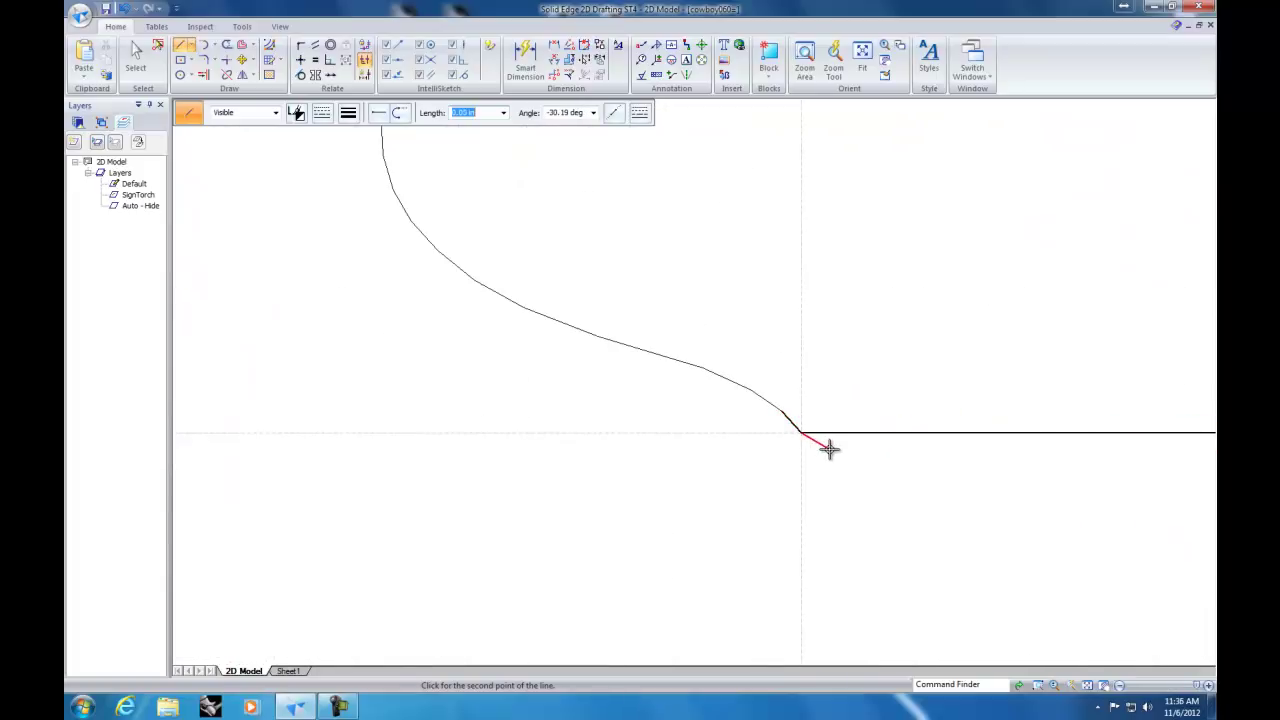
{"action": "right_click", "coordinate": [826, 489]}
Step: Draw a horizontal line across the base from its left edge's midpoint to its right edge's midpoint
{"action": "scroll", "coordinate": [826, 489], "scroll_direction": "down", "scroll_amount": 3}
{"action": "scroll", "coordinate": [828, 489], "scroll_direction": "down", "scroll_amount": 6}
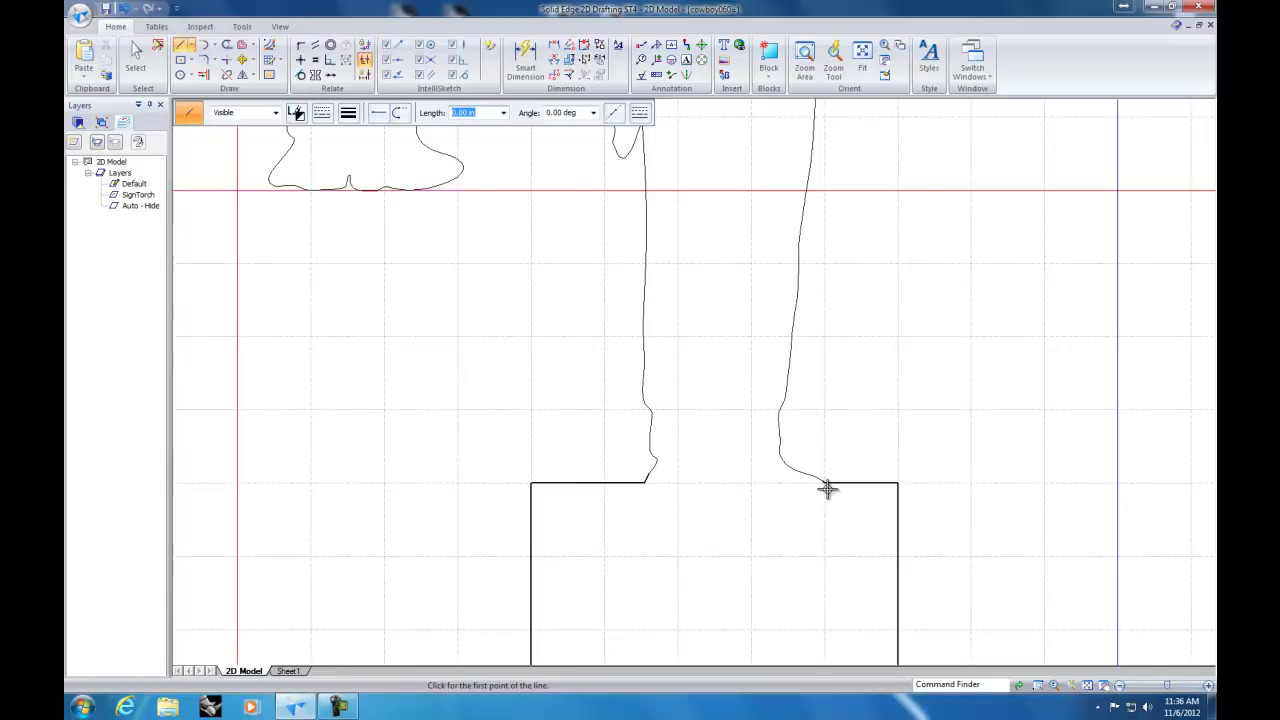
{"action": "scroll", "coordinate": [846, 608], "scroll_direction": "up", "scroll_amount": 2}
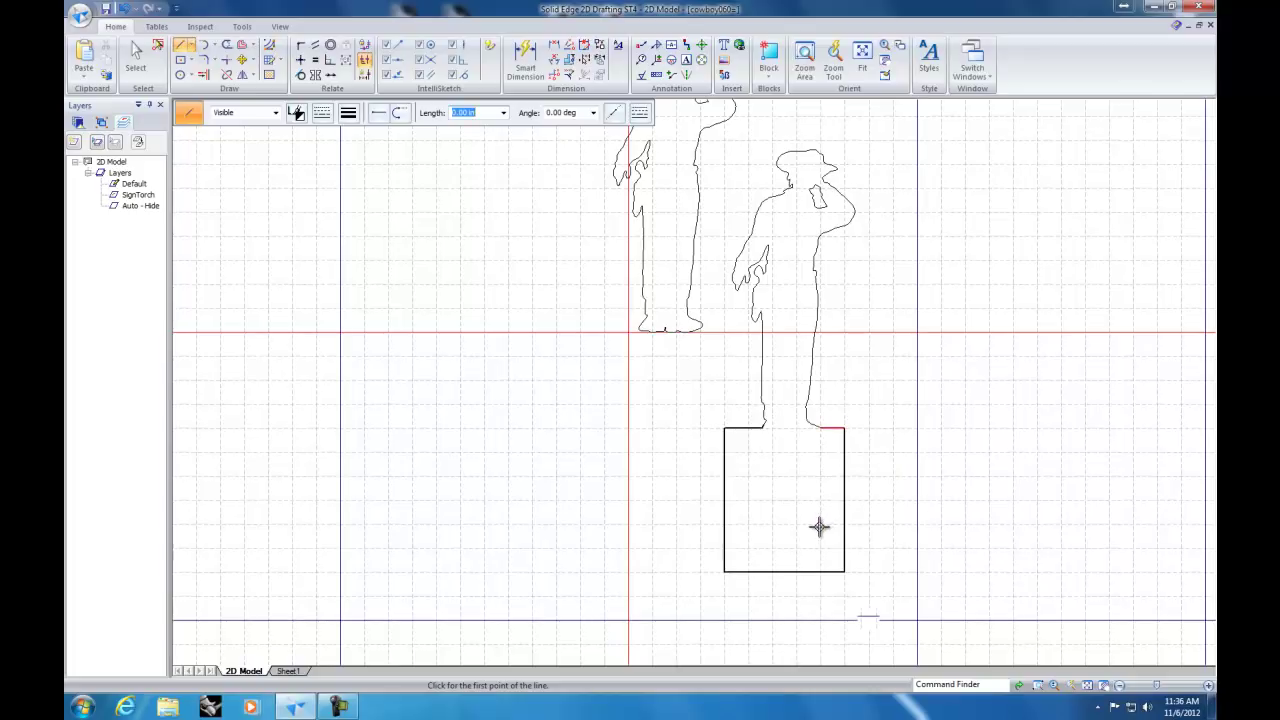
{"action": "left_click", "coordinate": [183, 47]}
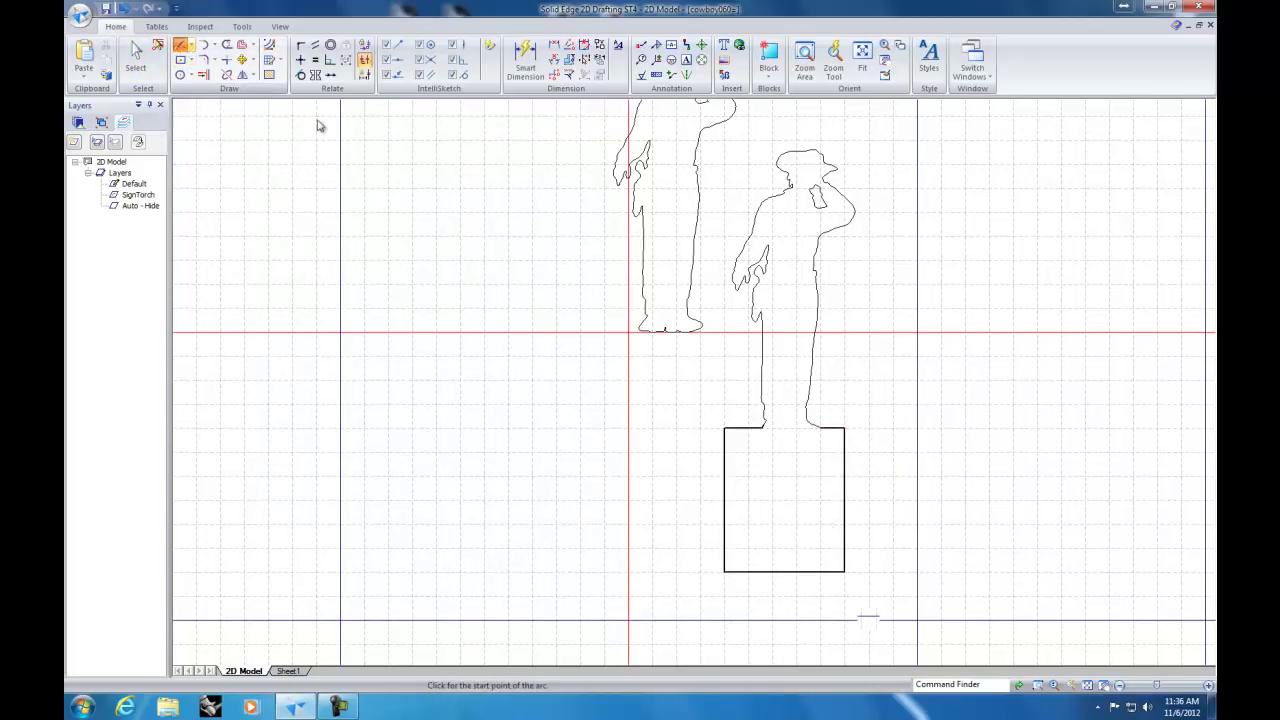
{"action": "left_click", "coordinate": [724, 500]}
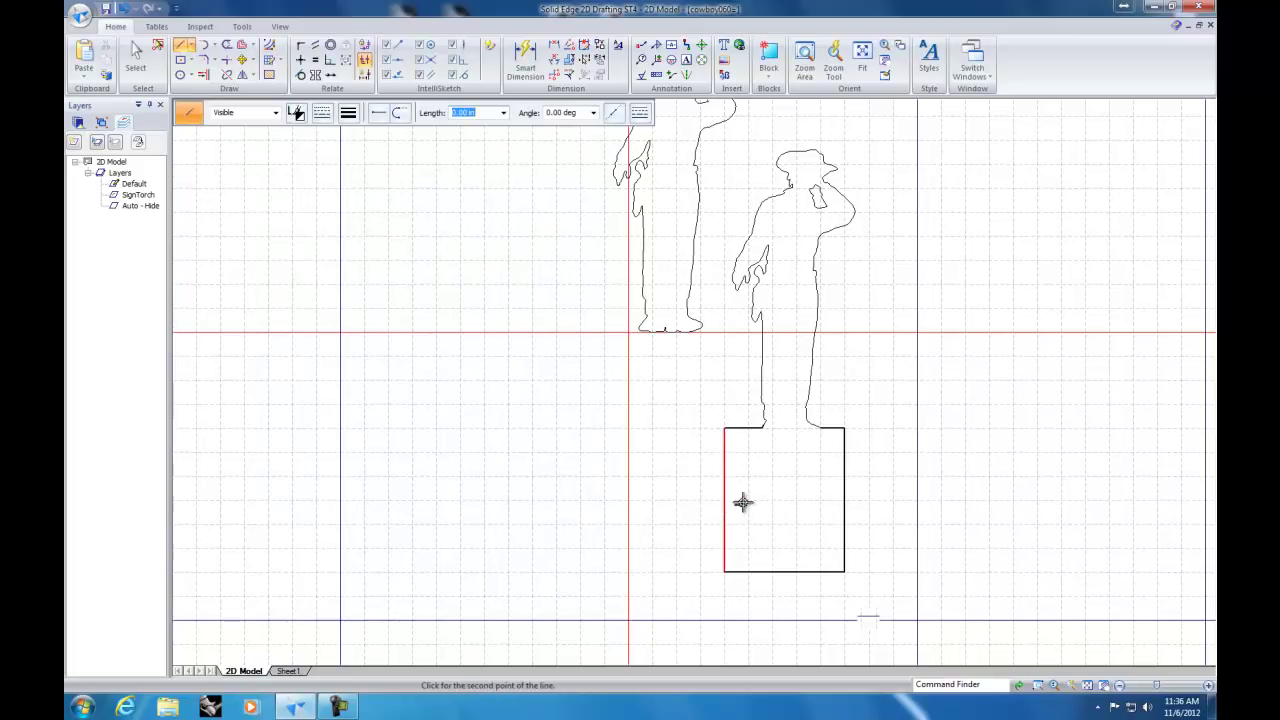
{"action": "left_click", "coordinate": [844, 500]}
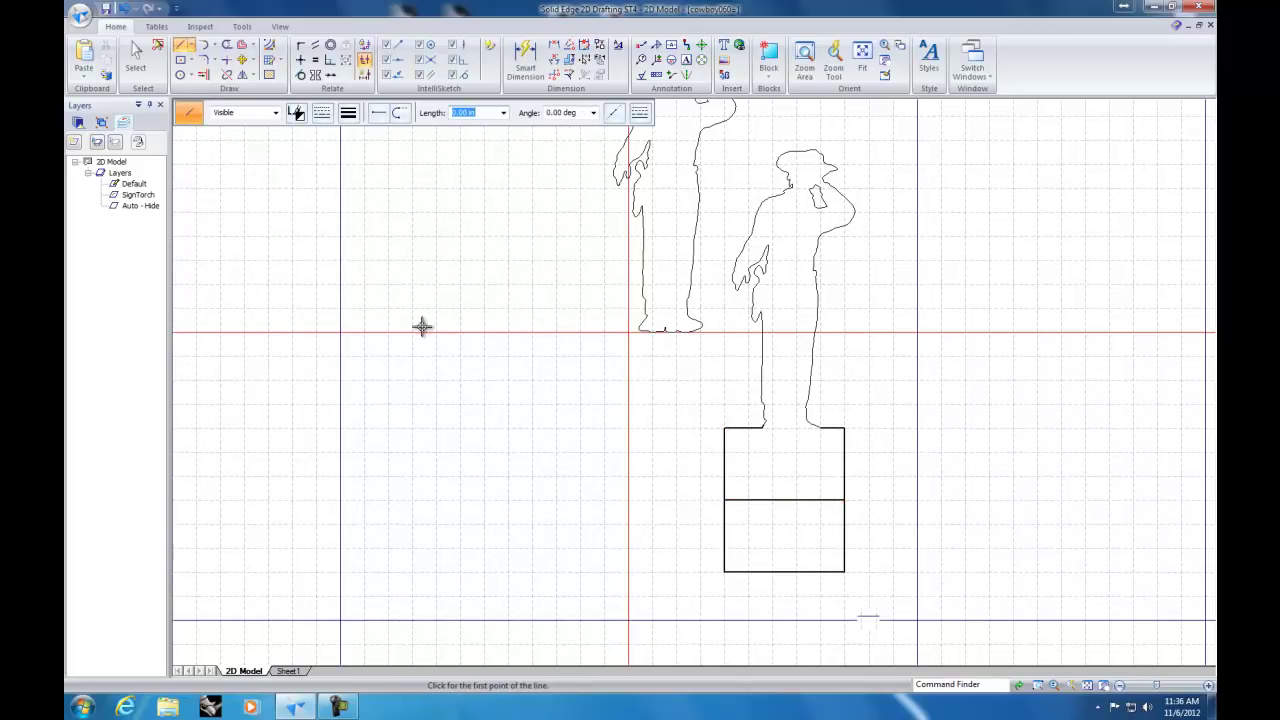
Step: Draw a center rectangle 1 in wide and 2 in high at the midpoint of the horizontal line inside the base
{"action": "left_click", "coordinate": [191, 63]}
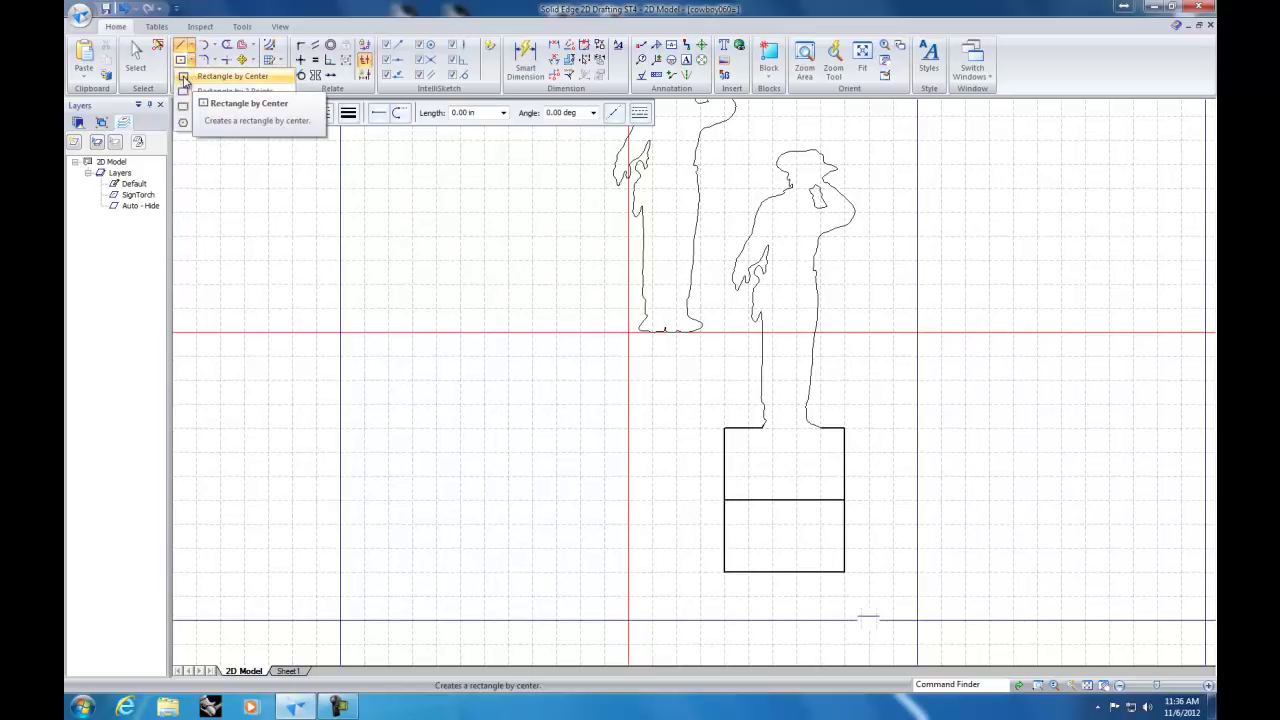
{"action": "left_click", "coordinate": [184, 78]}
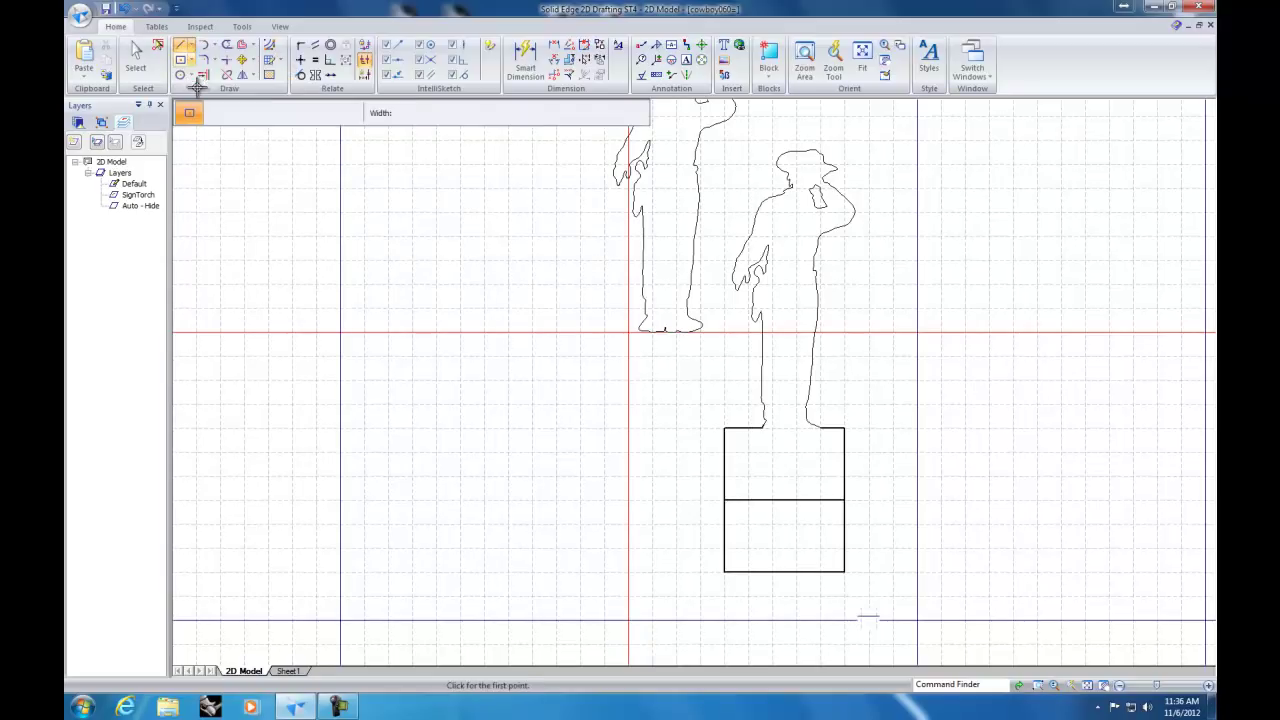
{"action": "left_click", "coordinate": [785, 499]}
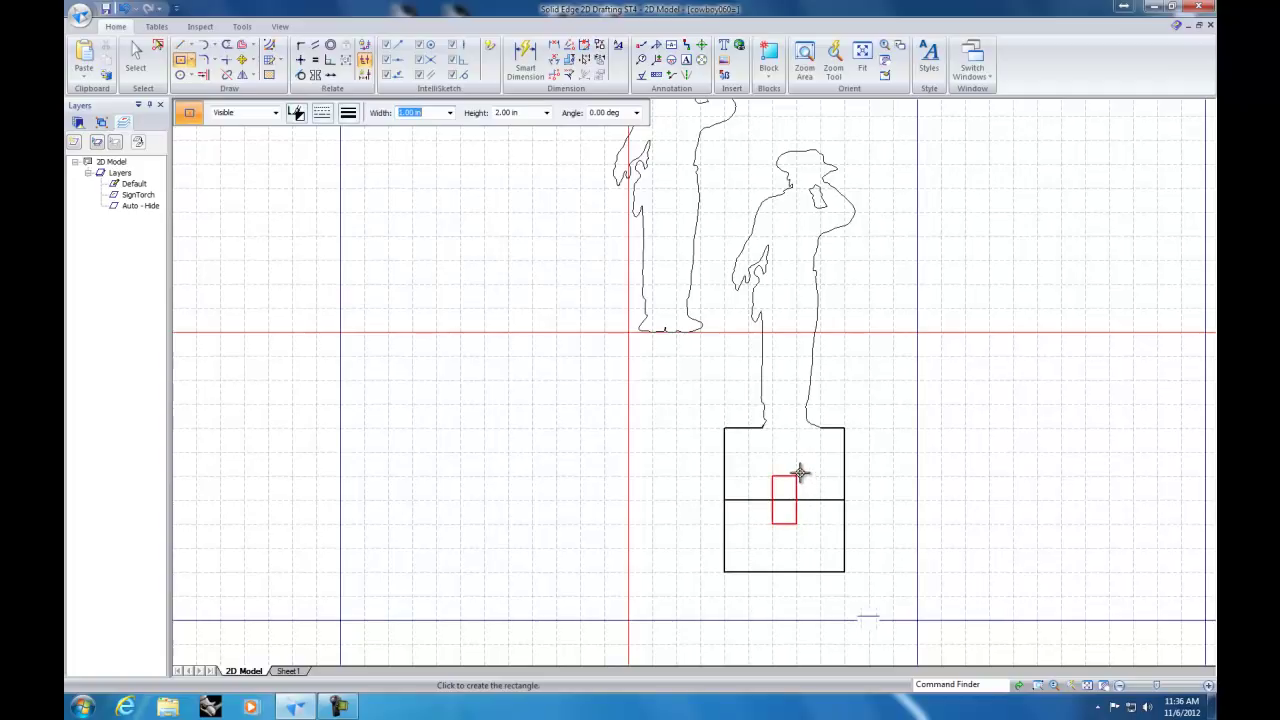
{"action": "left_click", "coordinate": [800, 473]}
Step: Remove the horizontal line running through the small rectangle in the base
{"action": "left_click", "coordinate": [136, 56]}
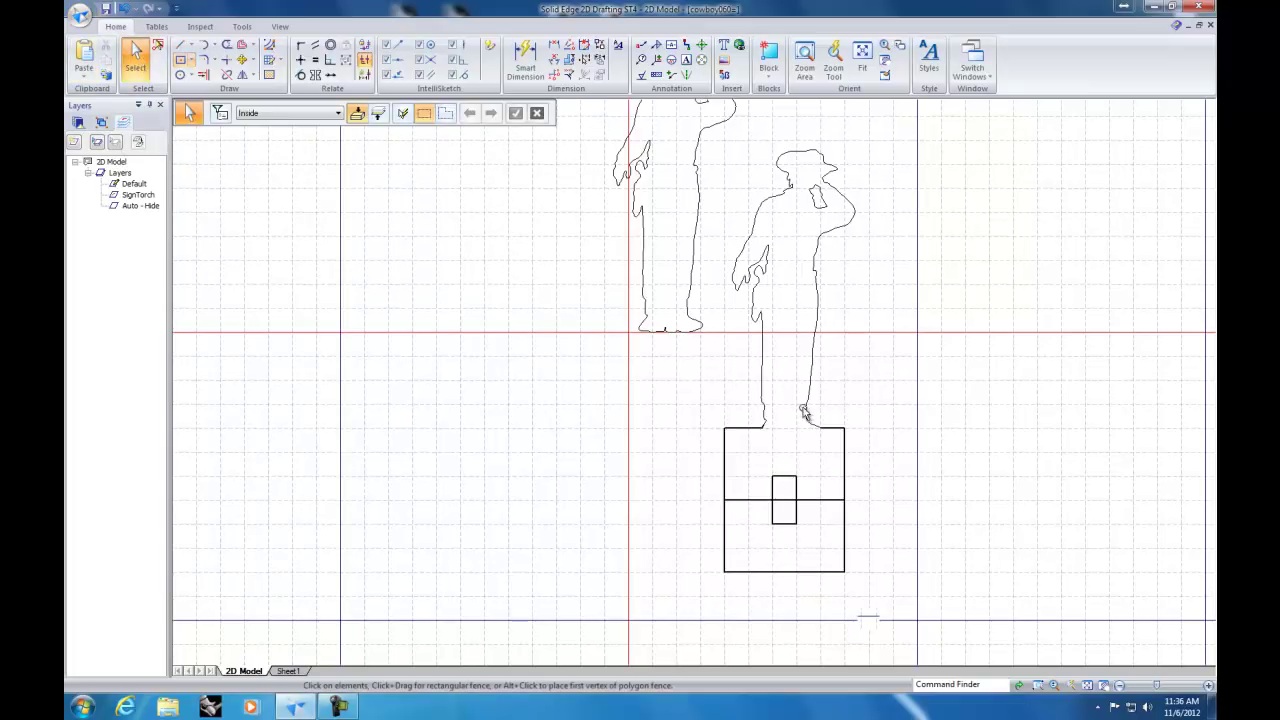
{"action": "left_click", "coordinate": [830, 501]}
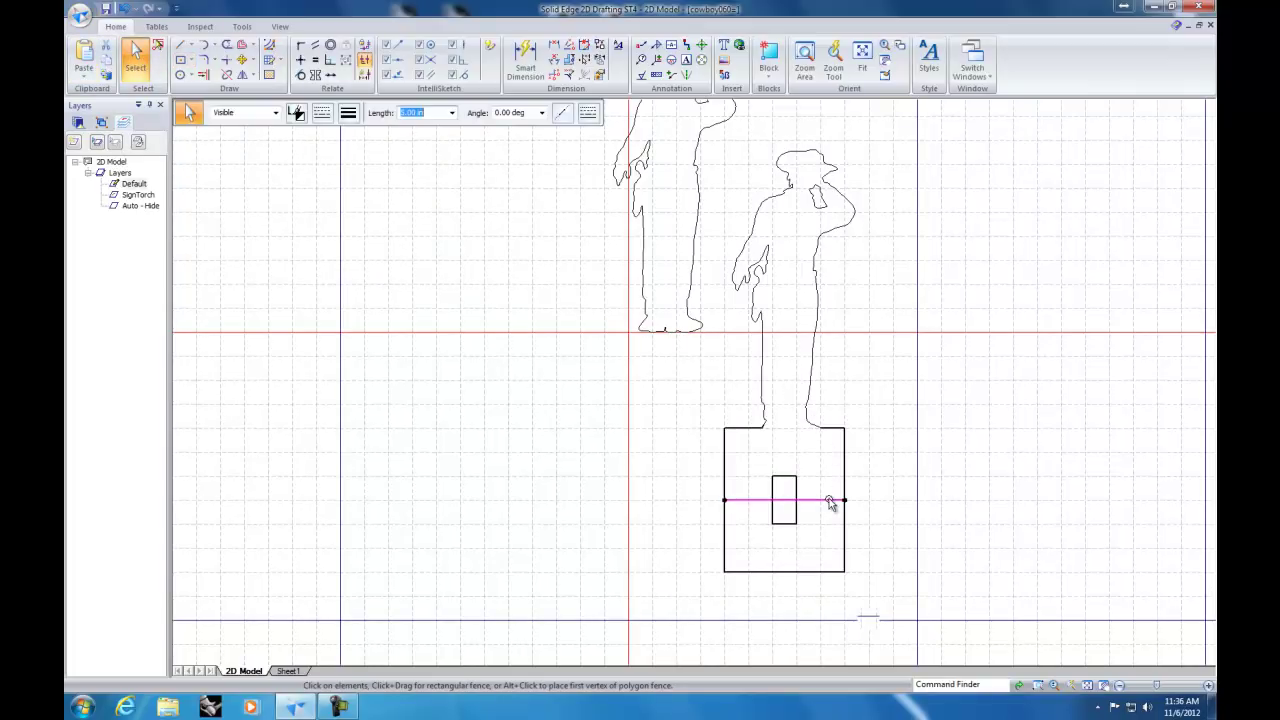
{"action": "left_click", "coordinate": [105, 46]}
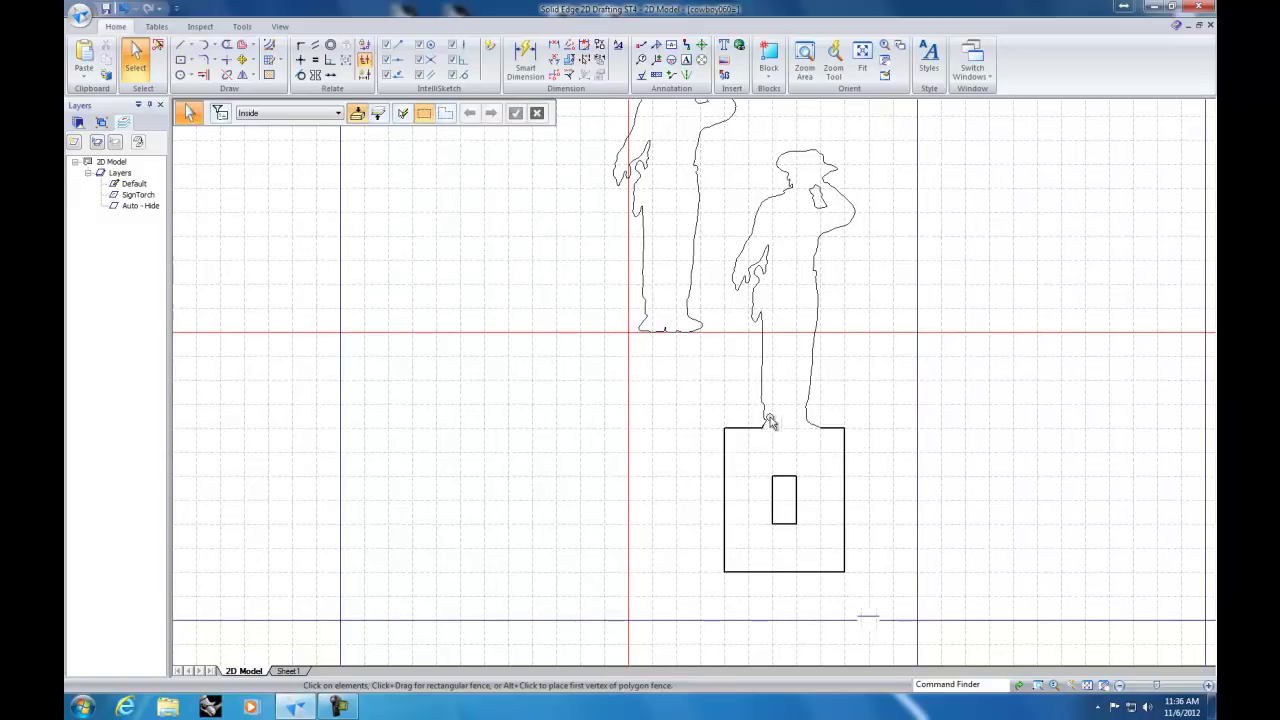
Step: Select the original cowboy's outline together with its arm cutout and remove them, keeping the duplicate with the base
{"action": "scroll", "coordinate": [871, 505], "scroll_direction": "down", "scroll_amount": 3}
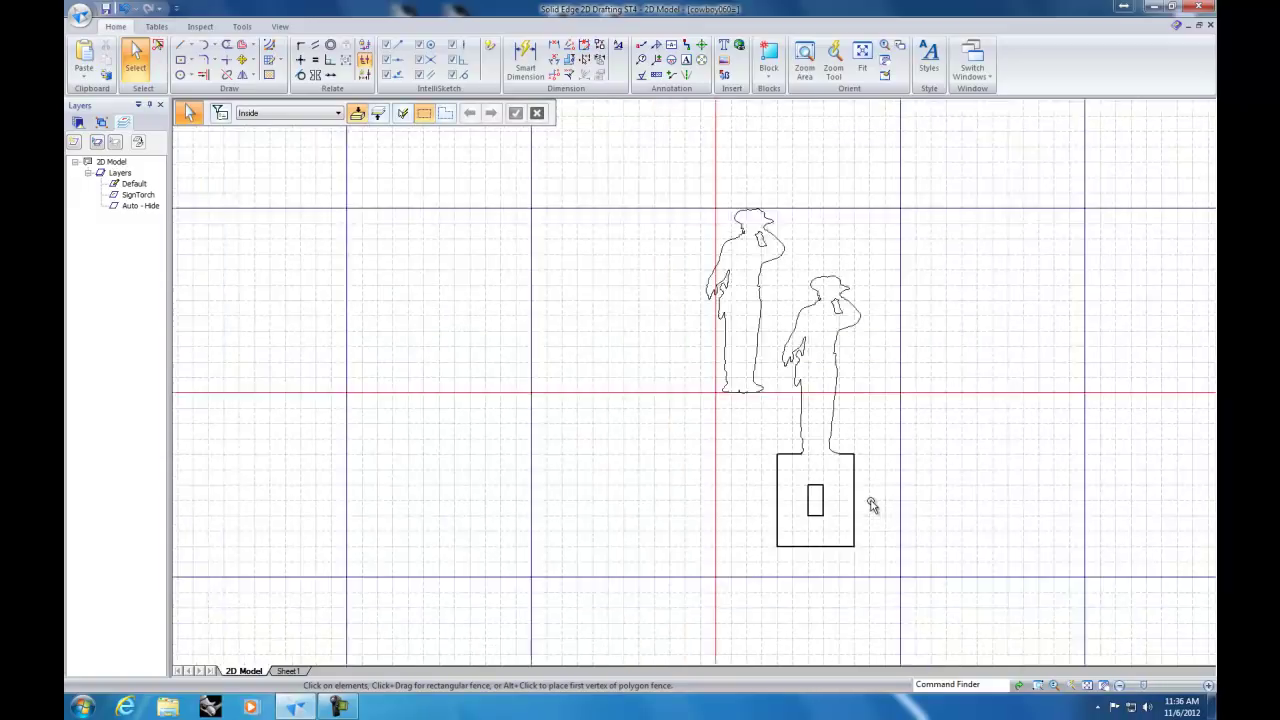
{"action": "scroll", "coordinate": [760, 248], "scroll_direction": "up", "scroll_amount": 3}
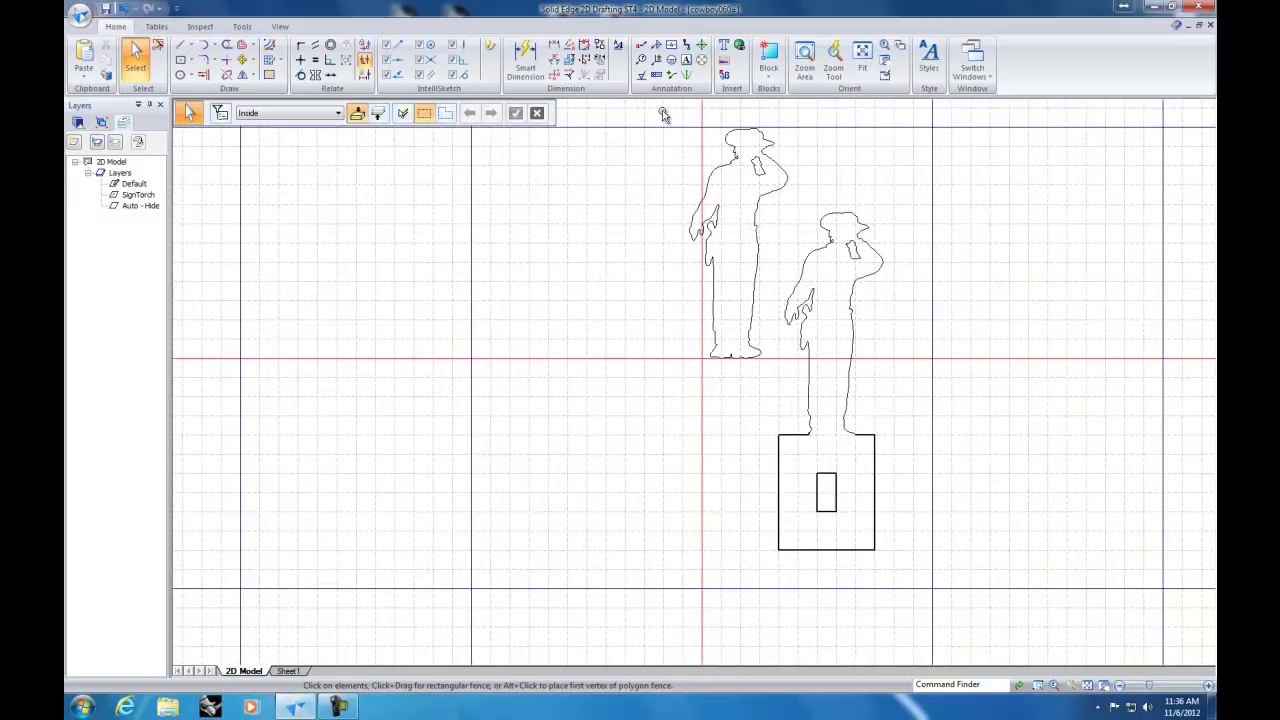
{"action": "left_click_drag", "start_coordinate": [662, 115], "coordinate": [804, 236]}
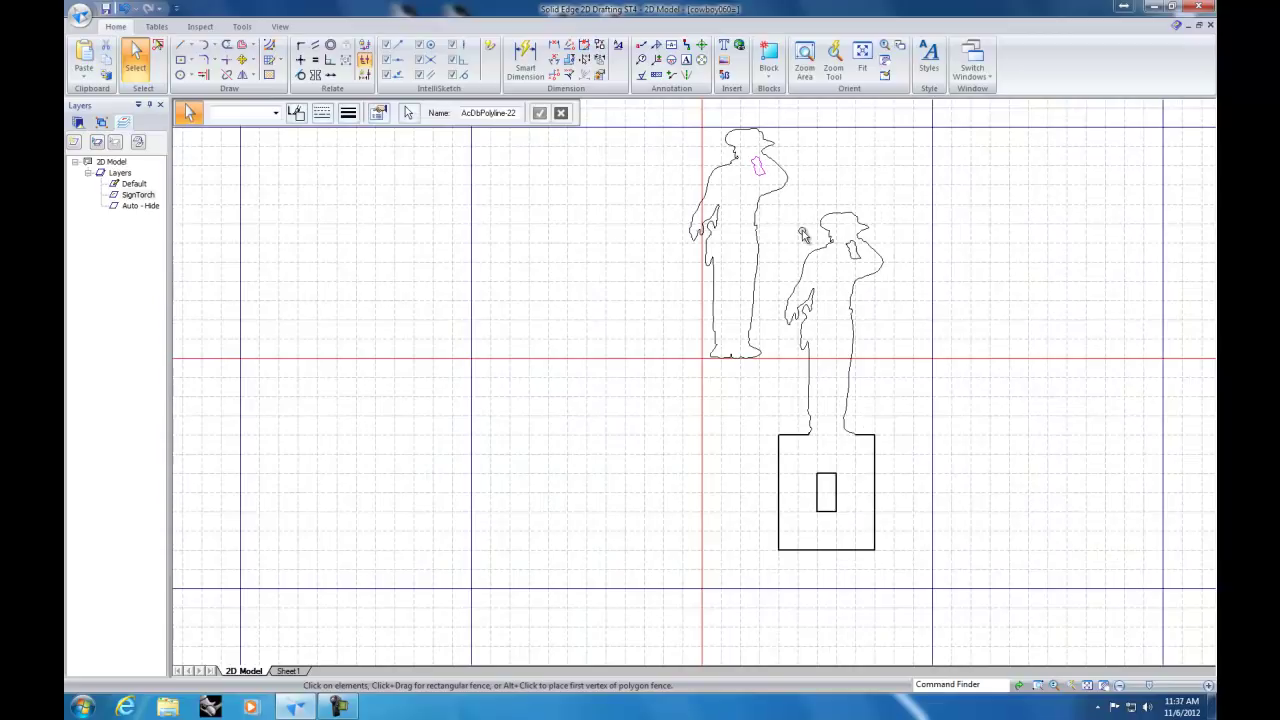
{"action": "left_click", "coordinate": [793, 188], "text": "ctrl"}
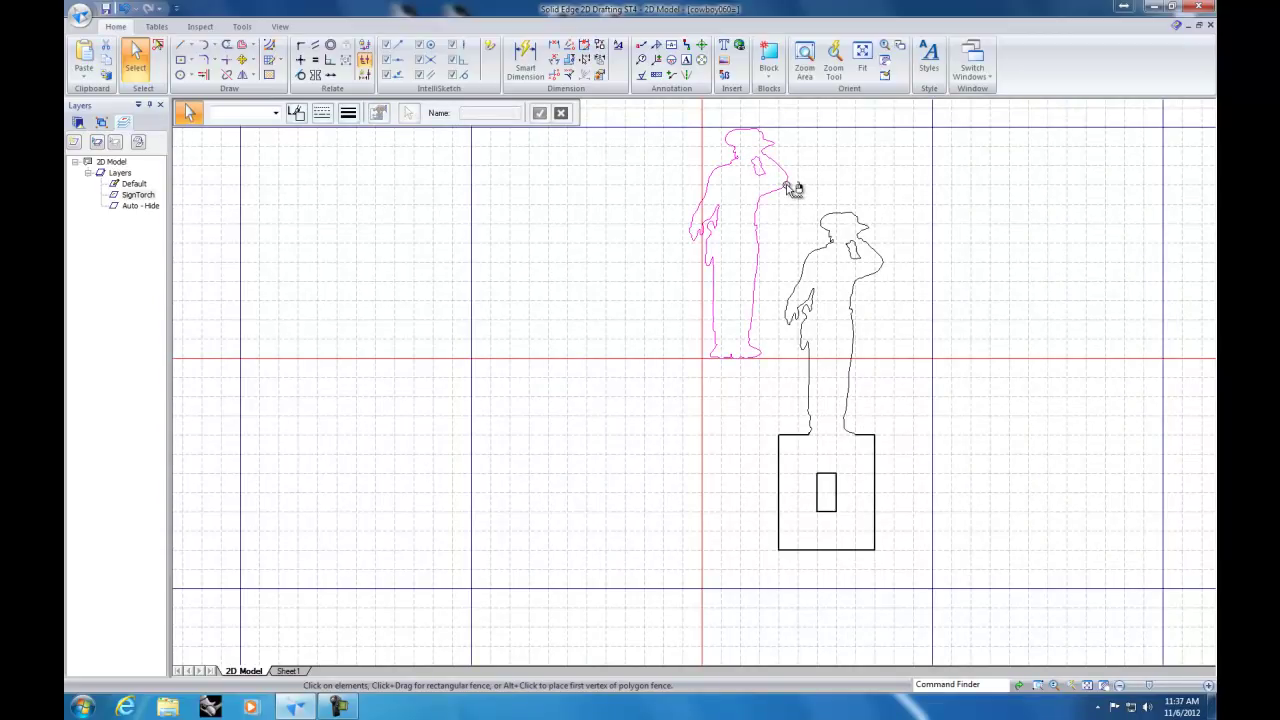
{"action": "left_click", "coordinate": [105, 45]}
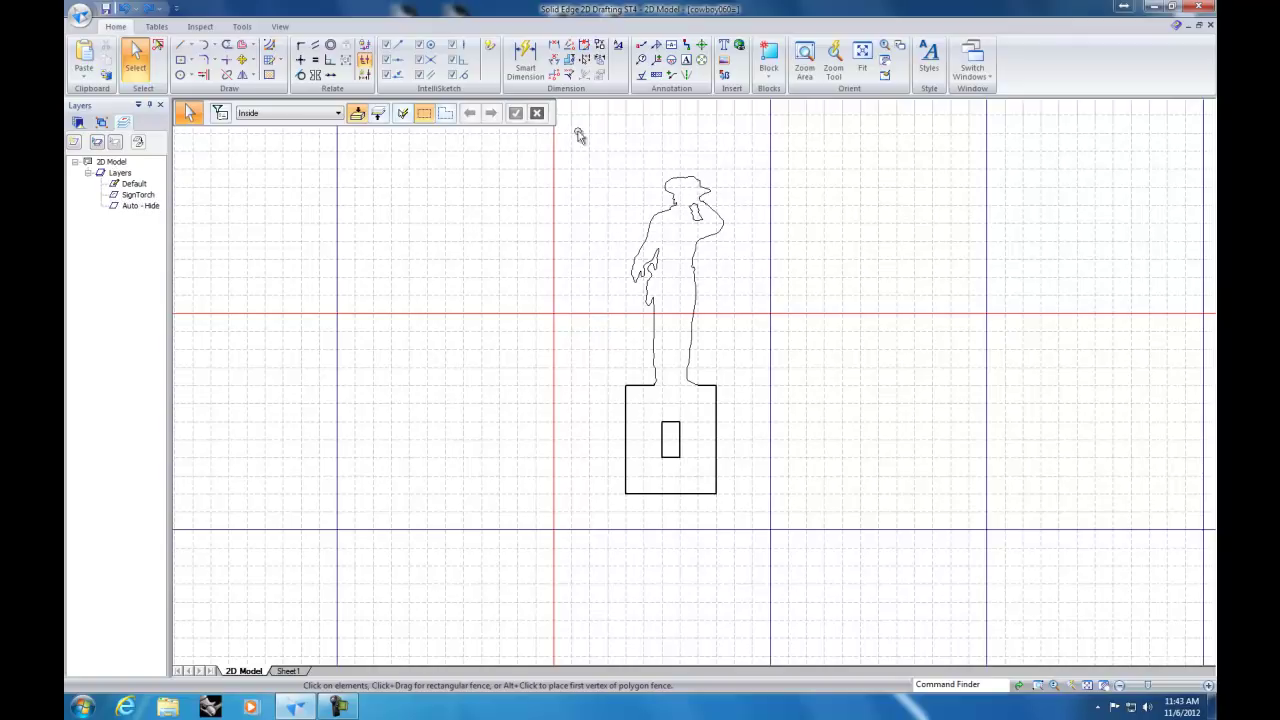
Step: Move the entire cowboy, base and inner rectangle to the Default layer
{"action": "left_click_drag", "start_coordinate": [596, 158], "coordinate": [766, 538]}
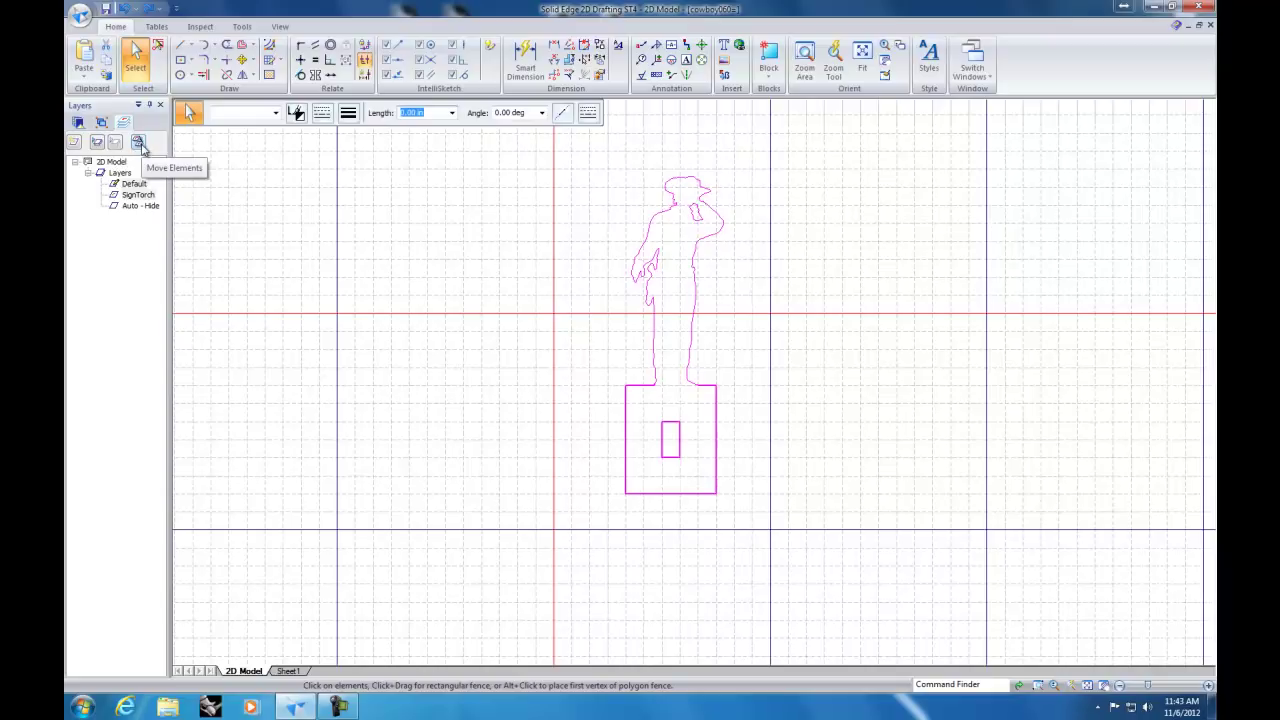
{"action": "left_click", "coordinate": [139, 144]}
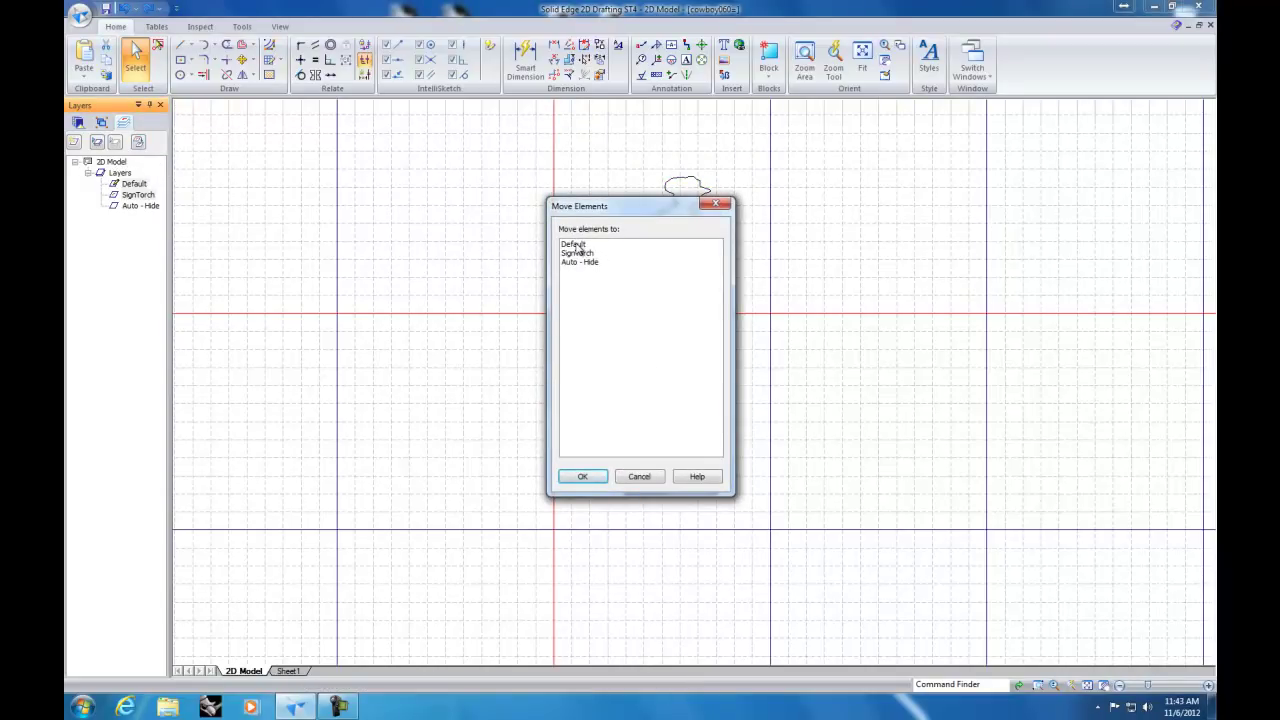
{"action": "left_click", "coordinate": [576, 245]}
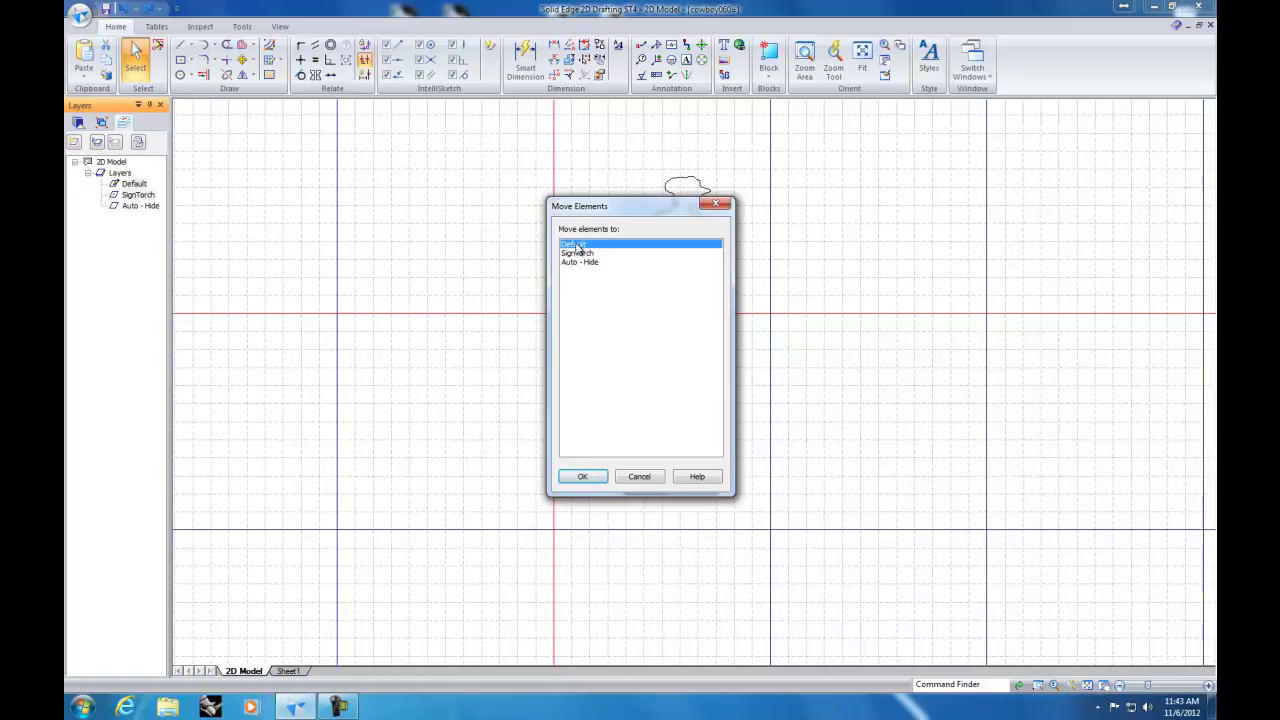
{"action": "left_click", "coordinate": [584, 477]}
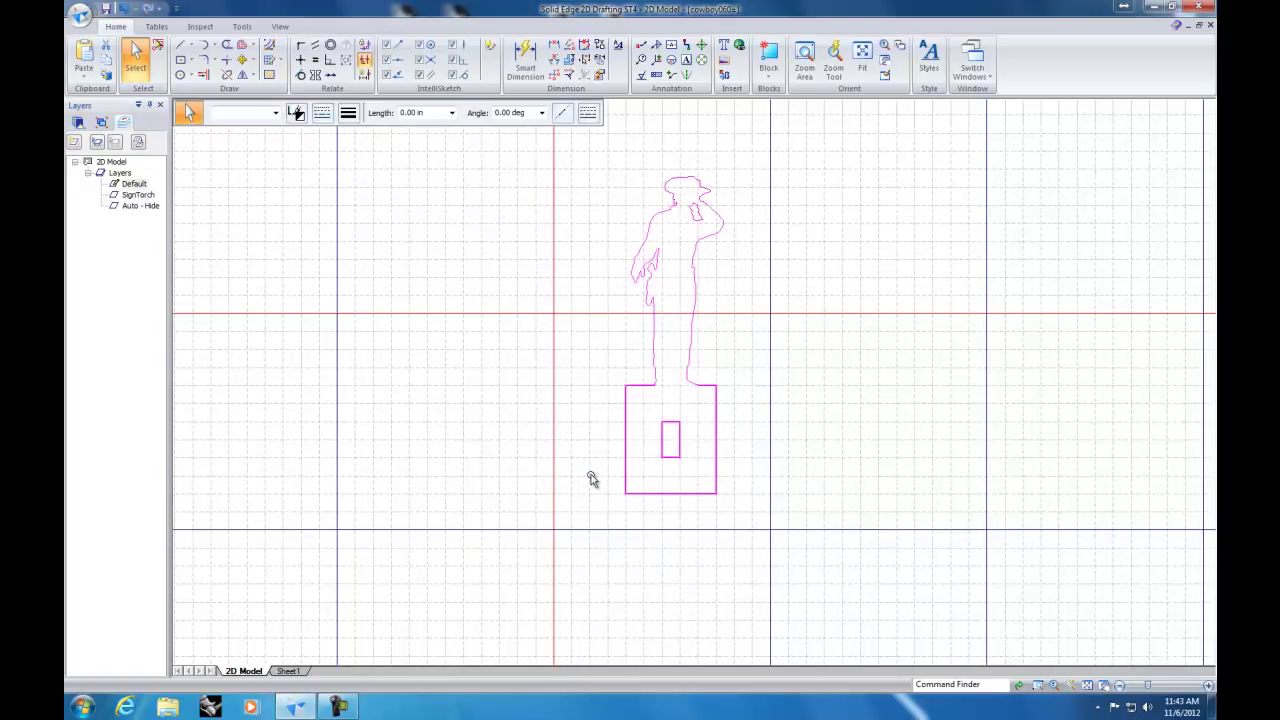
{"action": "key", "text": "Escape"}
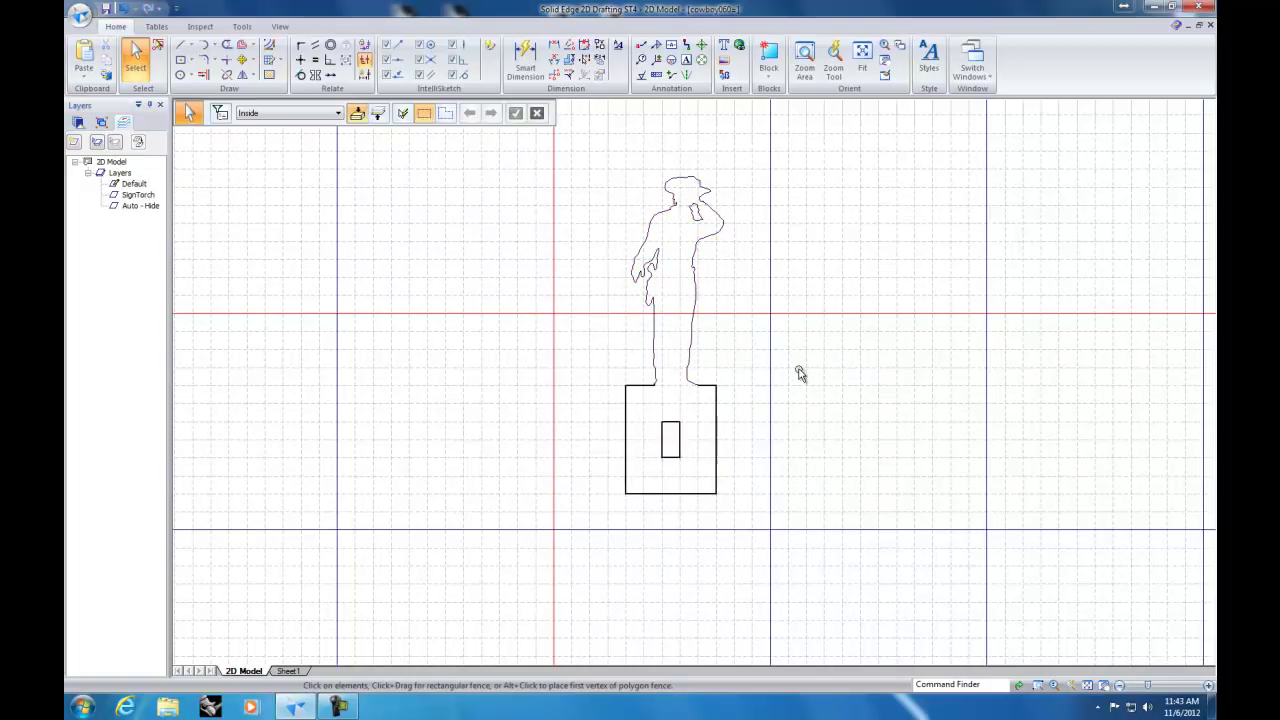
Step: Try to group the cowboy outline, base and inner rectangle
{"action": "mouse_move", "coordinate": [607, 160]}
{"action": "left_mouse_down"}
{"action": "mouse_move", "coordinate": [686, 400]}
{"action": "mouse_move", "coordinate": [748, 520]}
{"action": "left_mouse_up"}
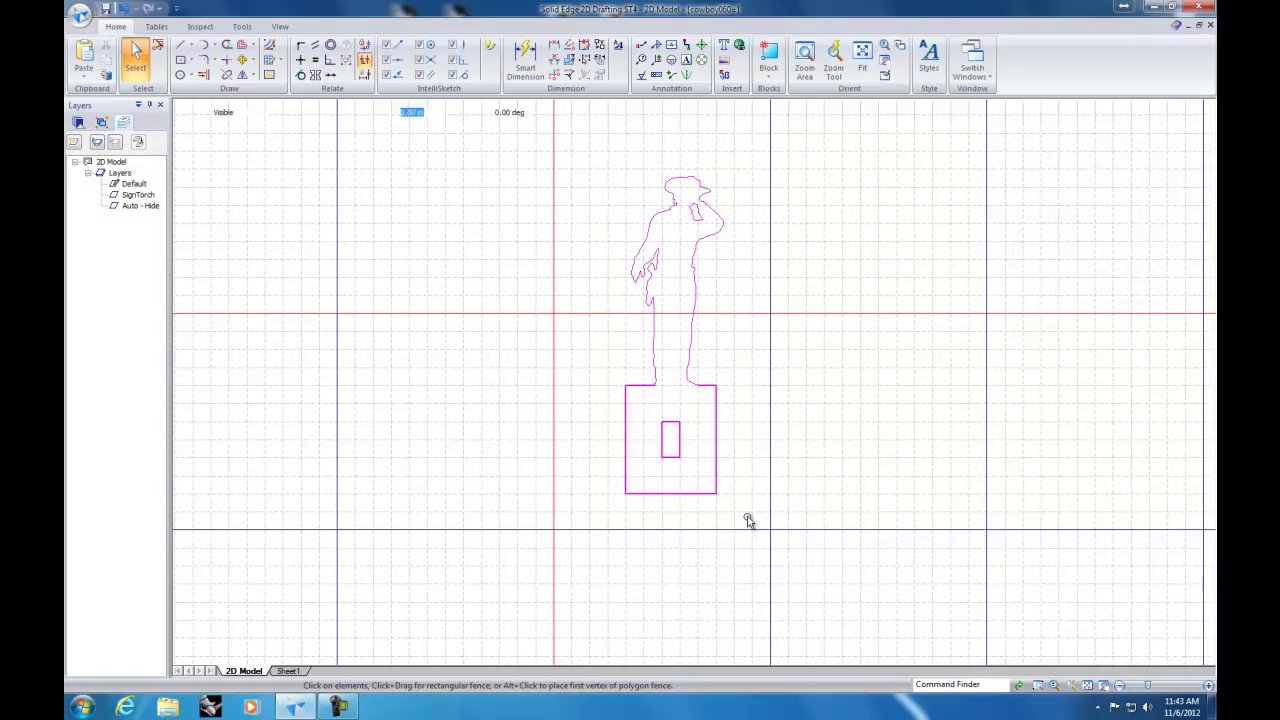
{"action": "left_click", "coordinate": [776, 79]}
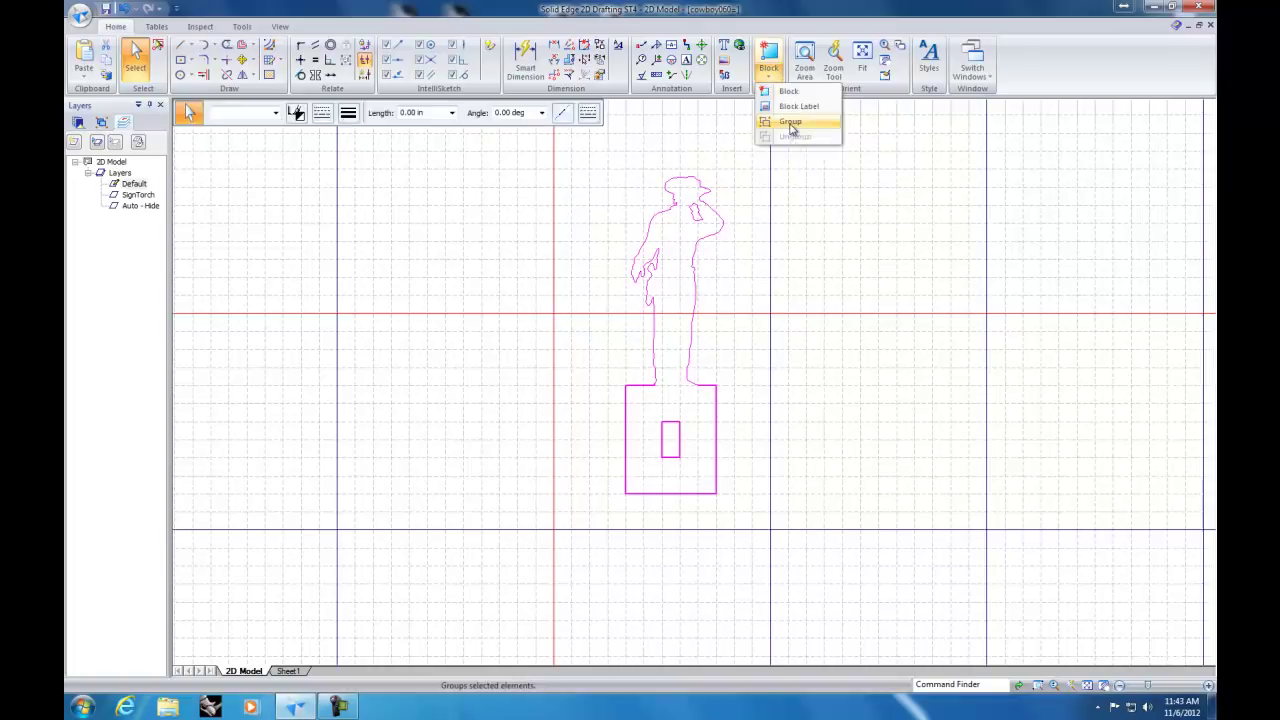
{"action": "left_click", "coordinate": [791, 122]}
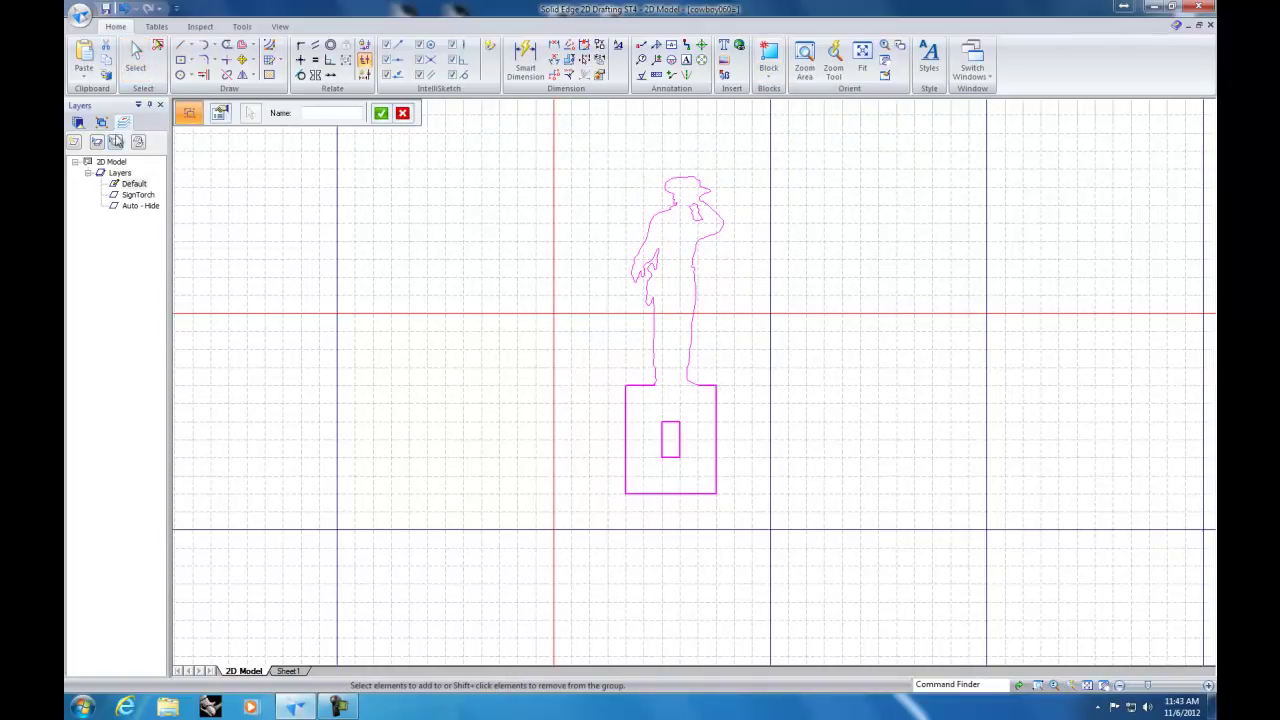
{"action": "left_click", "coordinate": [135, 58]}
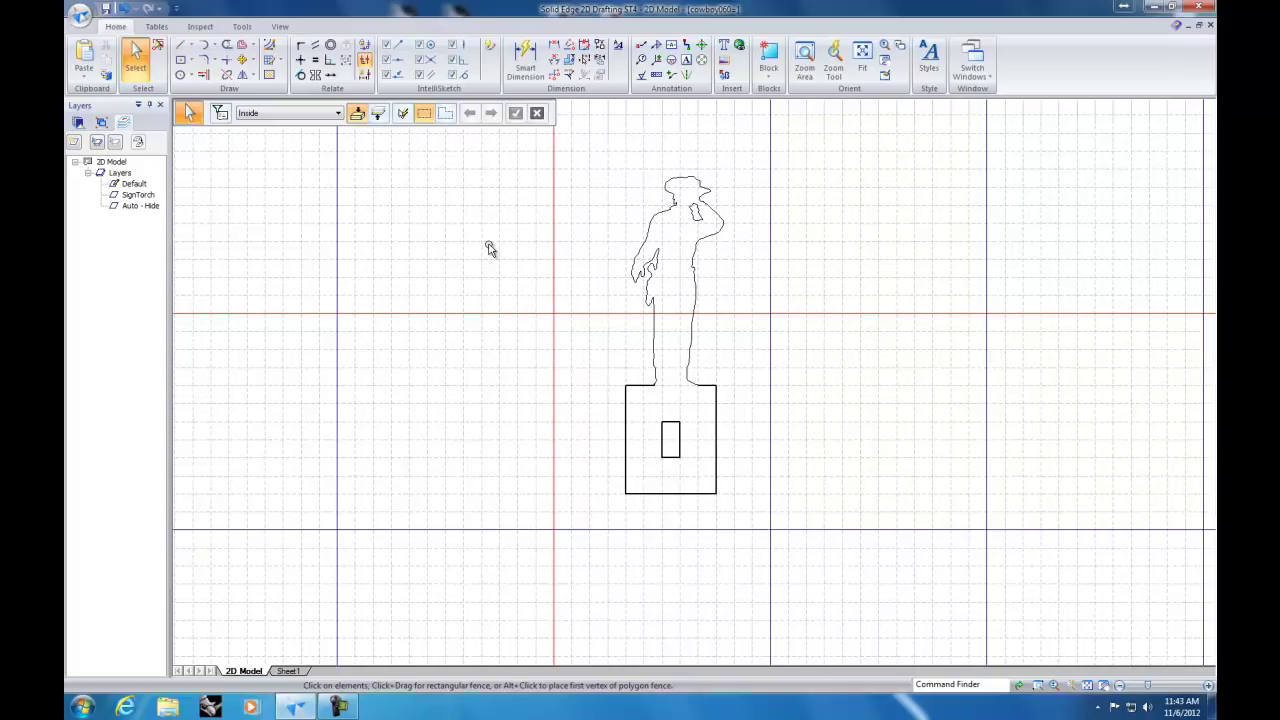
Step: Check the cowboy and base outlines in SheetCam and switch back to Solid Edge 2D Drafting
{"action": "left_click", "coordinate": [340, 706]}
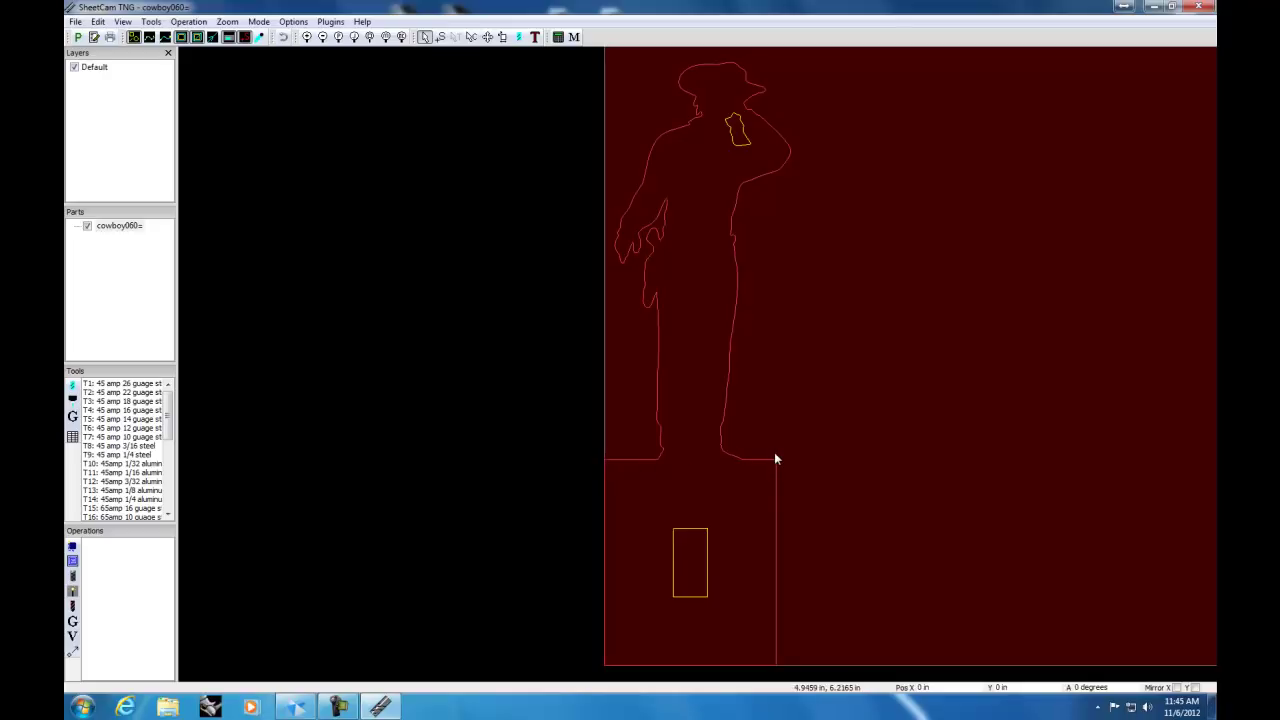
{"action": "mouse_move", "coordinate": [340, 708]}
{"action": "left_click", "coordinate": [296, 707]}
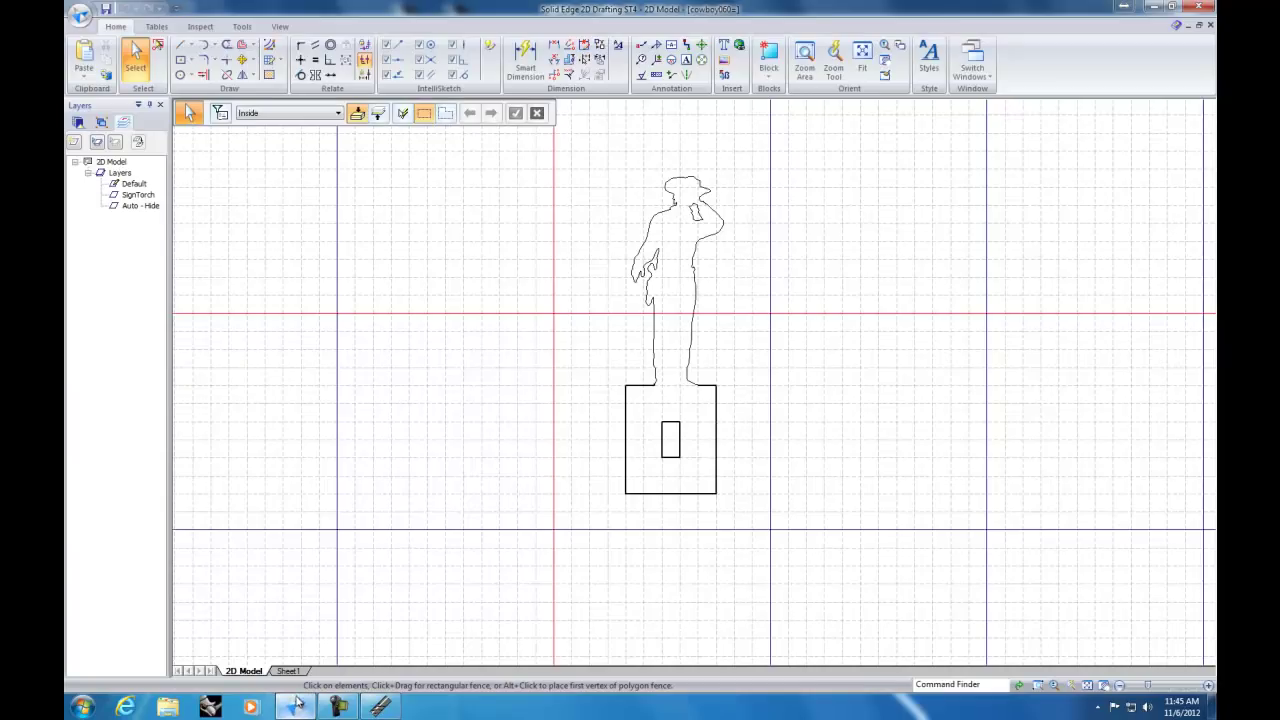